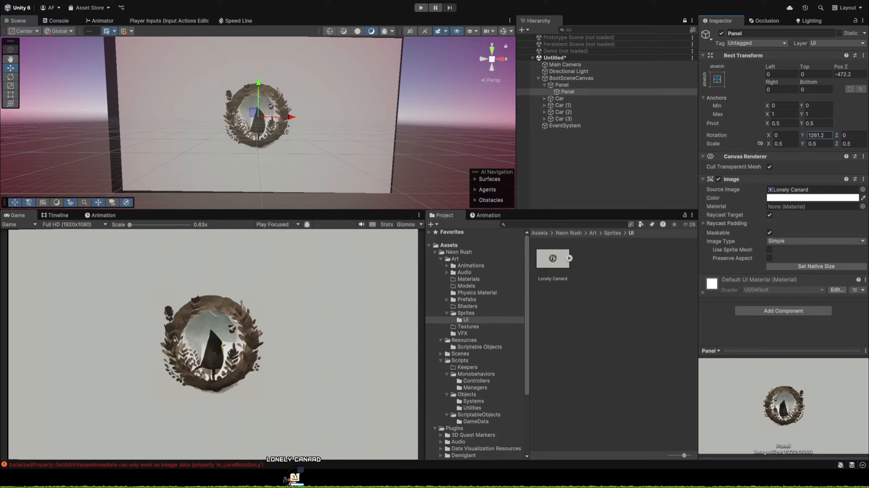
# Set the Y rotation of the nested Panel holding the Lonely Canard image to 90.
pyautogui.click(574, 99)
pyautogui.click(573, 93)
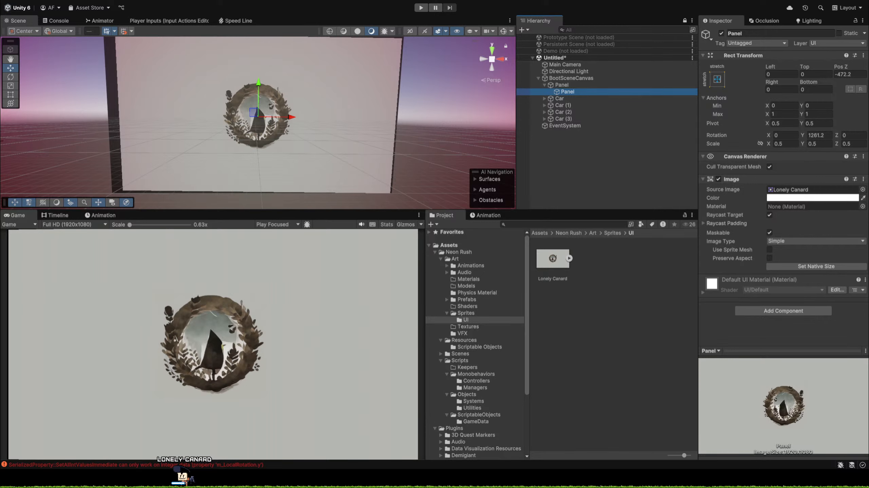
pyautogui.click(816, 135)
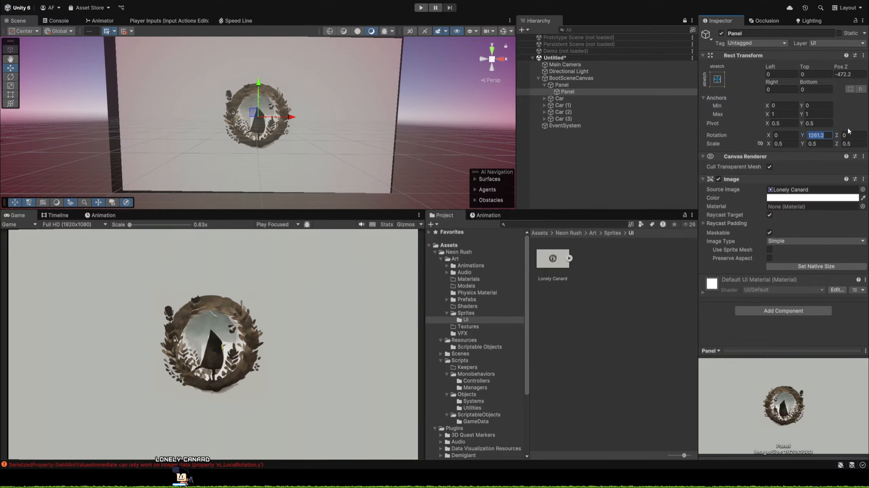
pyautogui.write('18')
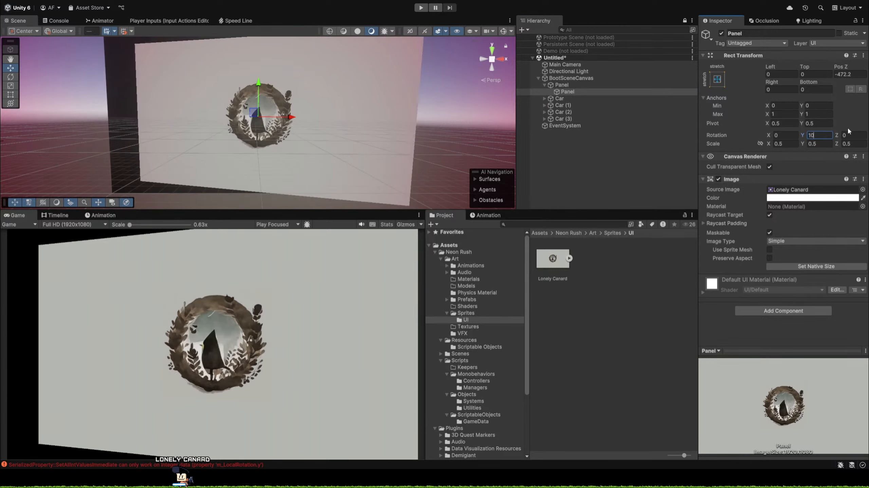
pyautogui.press('BackSpace')
pyautogui.press('BackSpace')
pyautogui.write('90')
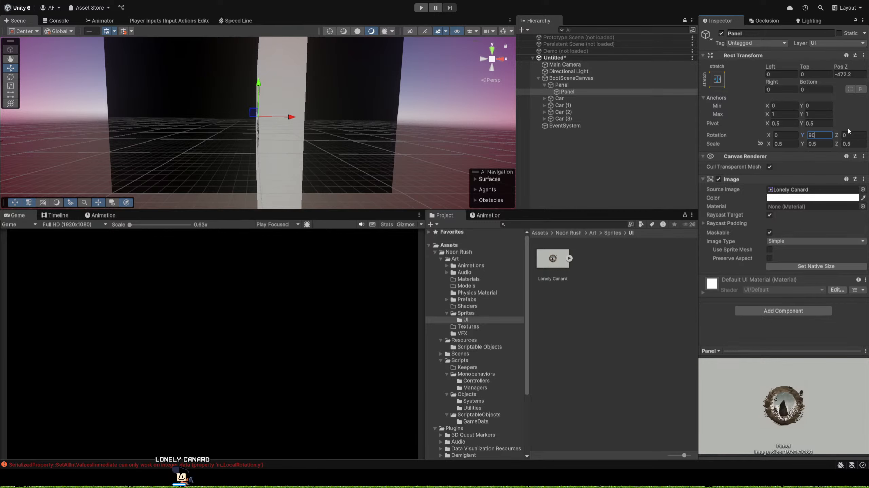
pyautogui.press('Tab')
# Enlarge the Game and Project views, and move all four Car objects together along the X axis toward the panel.
pyautogui.click(59, 20)
pyautogui.moveTo(235, 209); pyautogui.dragTo(339, 135)
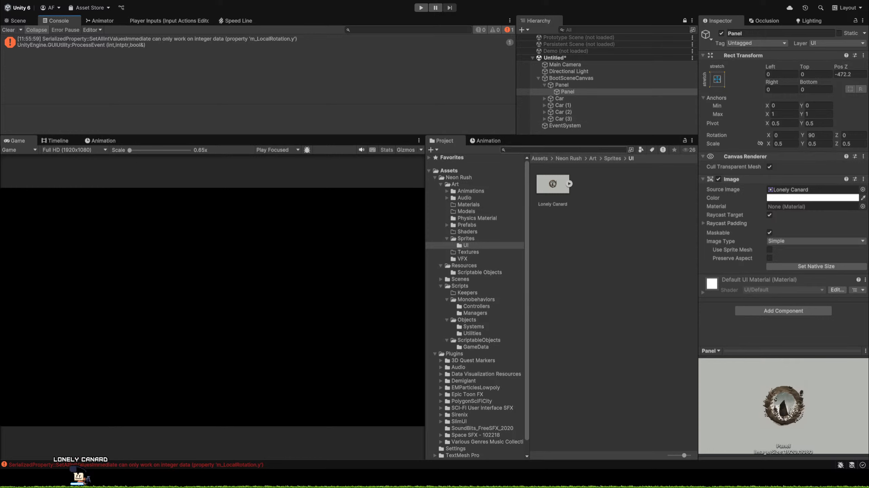
pyautogui.click(559, 99)
pyautogui.keyDown('shift'); pyautogui.click(569, 118); pyautogui.keyUp('shift')
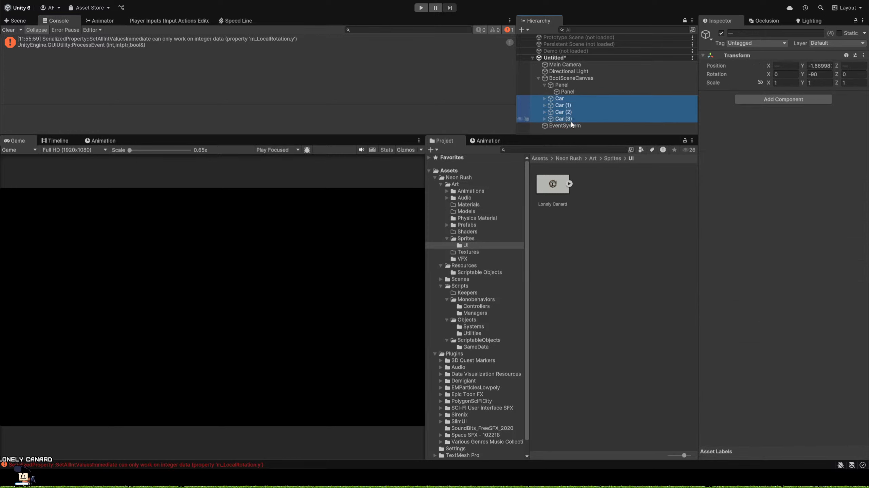
pyautogui.click(16, 20)
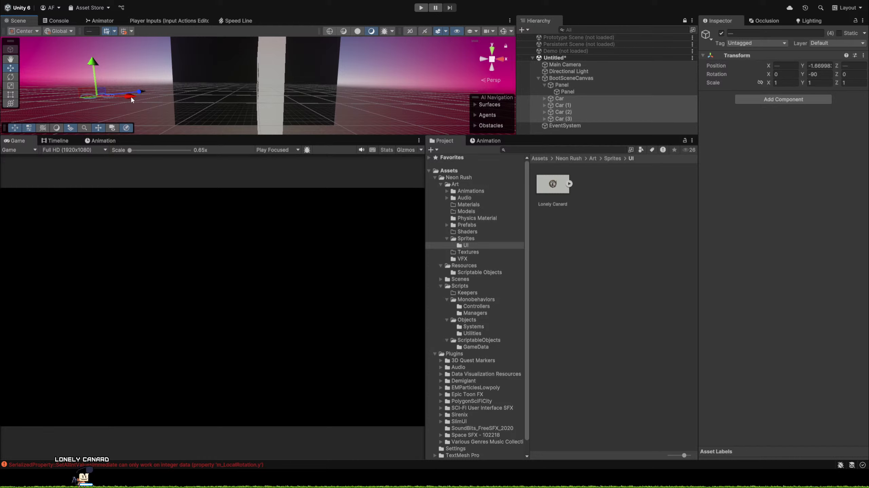
pyautogui.moveTo(407, 82); pyautogui.dragTo(407, 82, button='right')
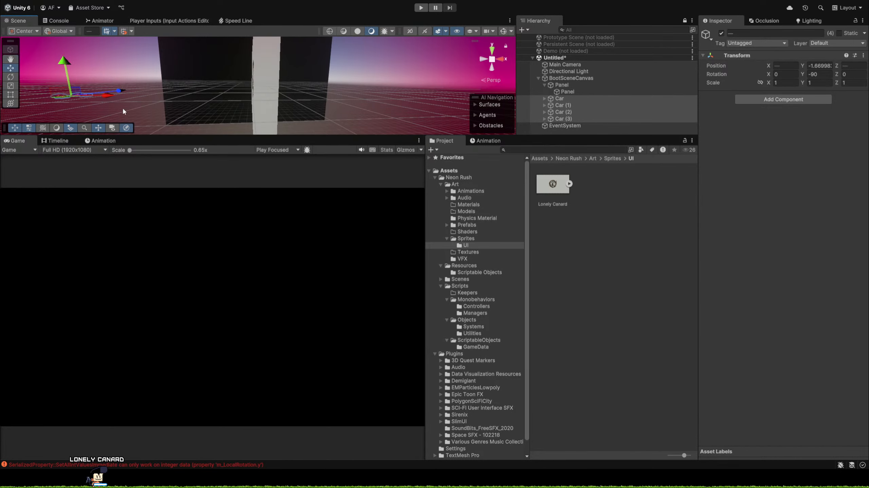
pyautogui.moveTo(110, 100)
pyautogui.mouseDown()
pyautogui.moveTo(444, 104)
pyautogui.moveTo(285, 109)
pyautogui.moveTo(295, 108)
pyautogui.moveTo(238, 96)
pyautogui.mouseUp()
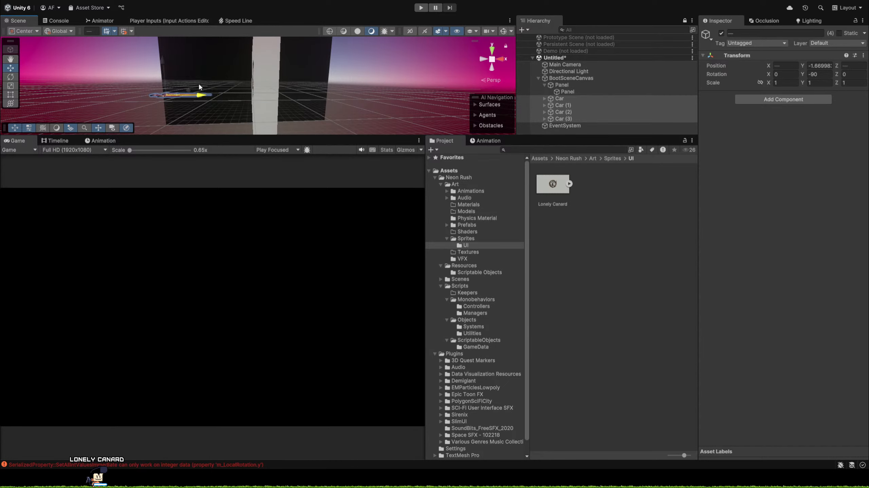
pyautogui.moveTo(153, 79); pyautogui.dragTo(192, 88)
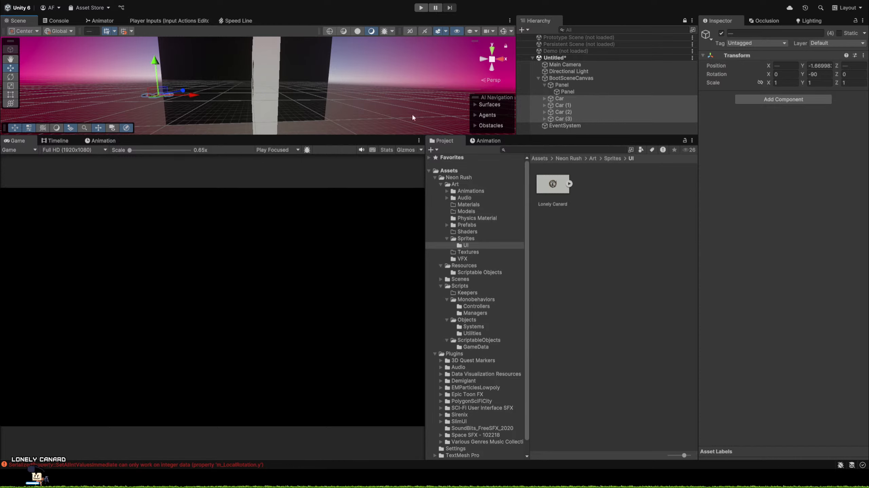
# Set the Y rotation of the nested Lonely Canard Panel to 0.
pyautogui.click(568, 93)
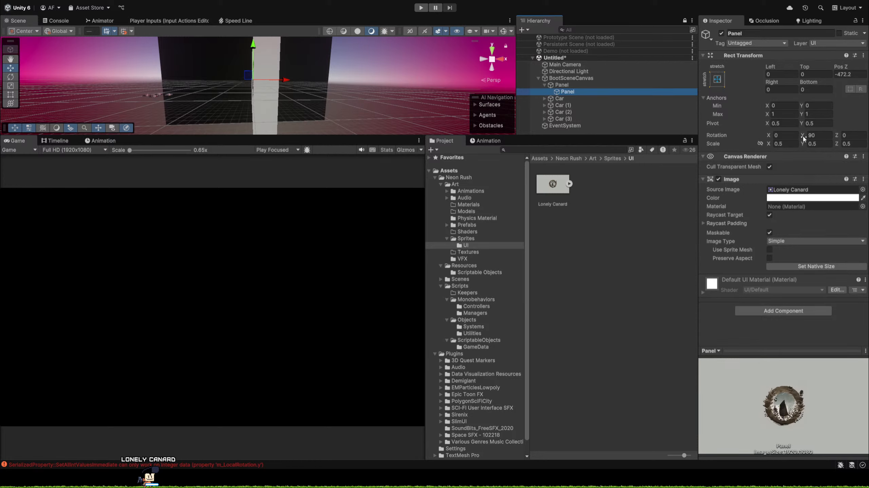
pyautogui.moveTo(803, 136); pyautogui.dragTo(344, 144)
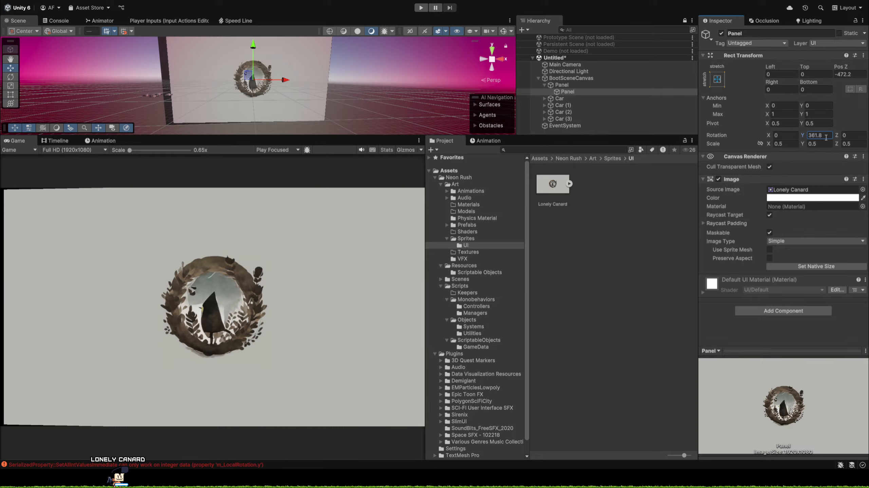
pyautogui.click(826, 138)
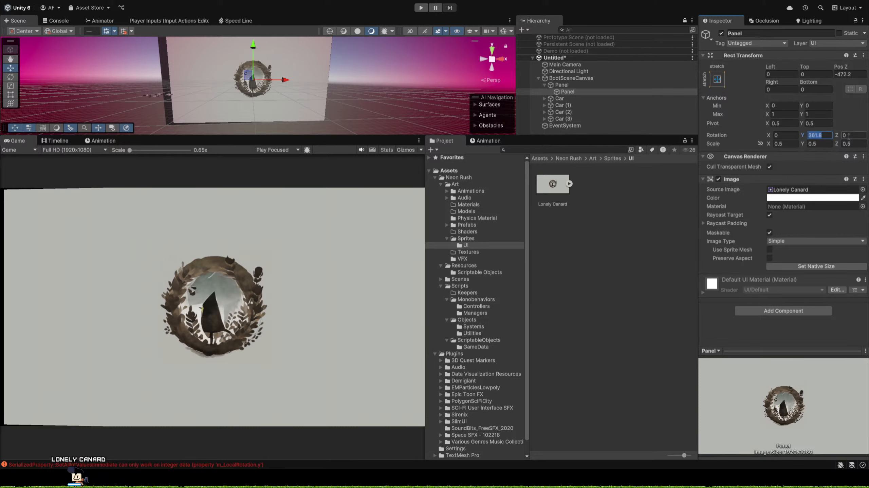
pyautogui.write('0')
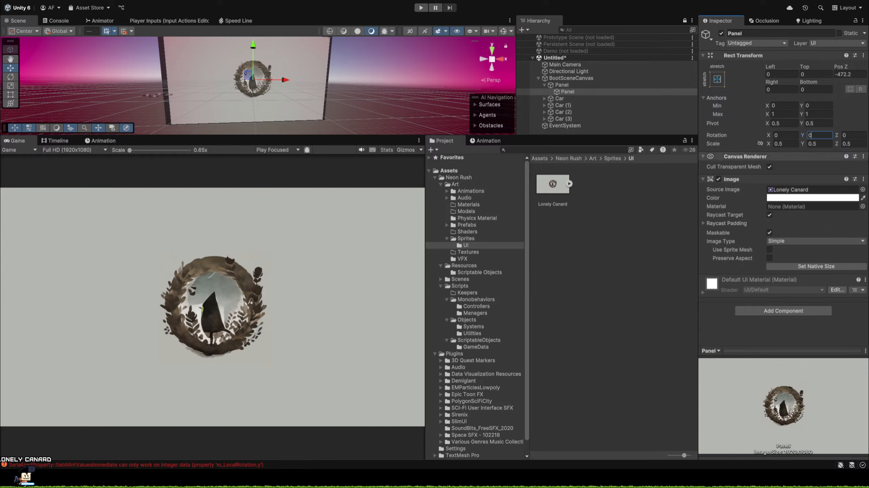
# Move the four Car objects together along the X axis past the logo to the opposite side of the panel.
pyautogui.click(575, 99)
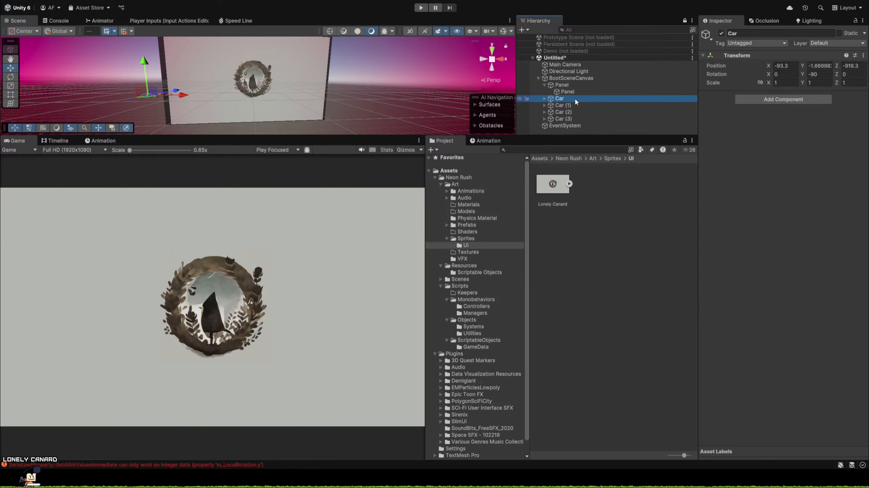
pyautogui.keyDown('shift'); pyautogui.click(574, 119); pyautogui.keyUp('shift')
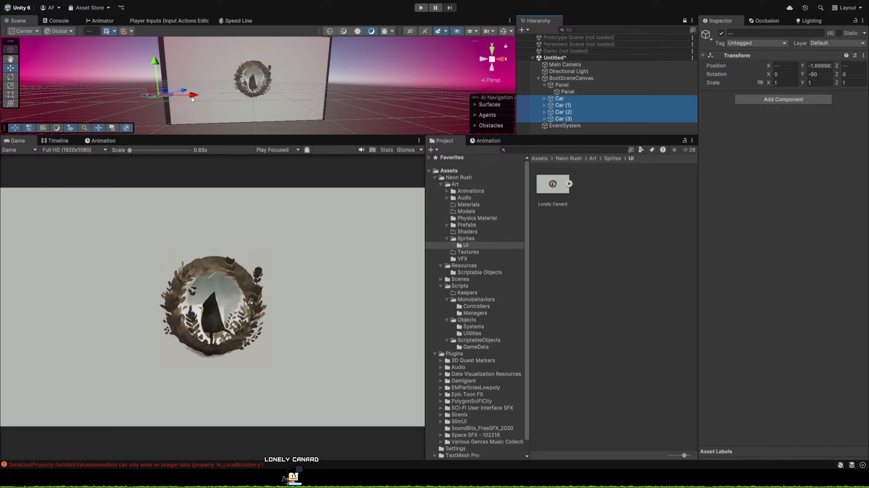
pyautogui.moveTo(192, 99); pyautogui.dragTo(321, 68)
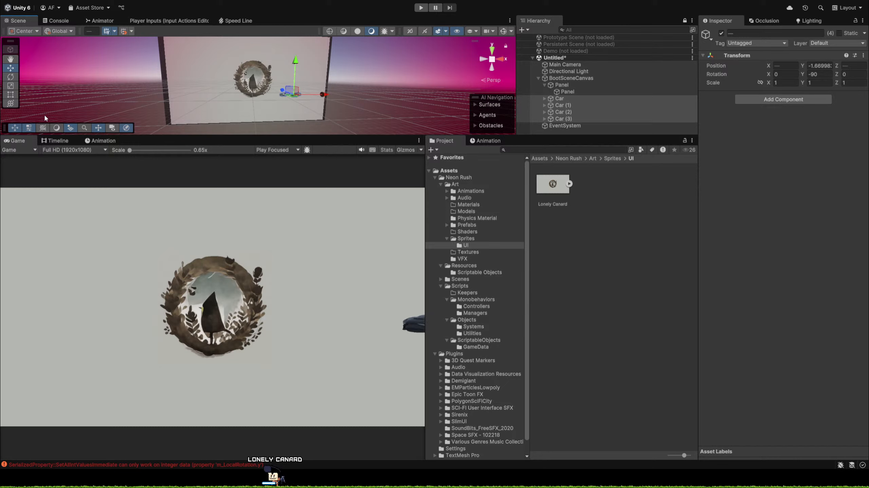
# Inspect the SerializedProperty error in the Console and clear the log.
pyautogui.click(57, 20)
pyautogui.click(96, 42)
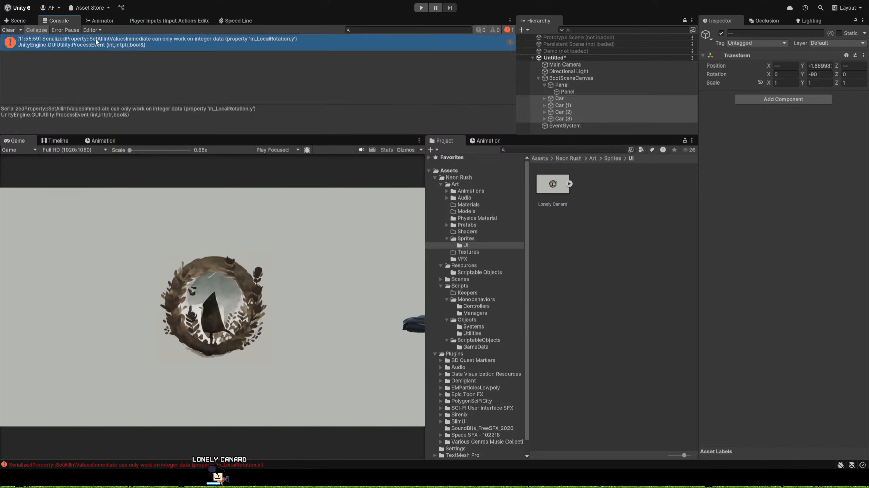
pyautogui.click(8, 30)
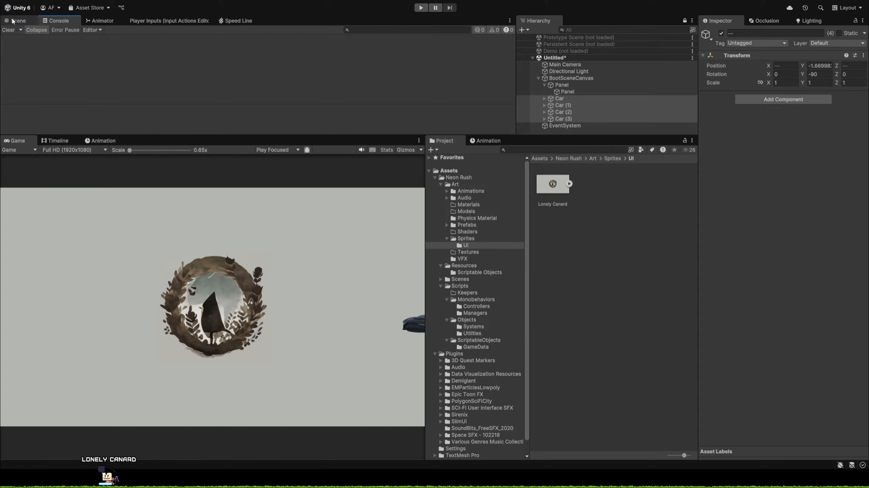
# Adjust the four selected cars along the X axis so they sit just outside the Game view's visible frame.
pyautogui.click(16, 20)
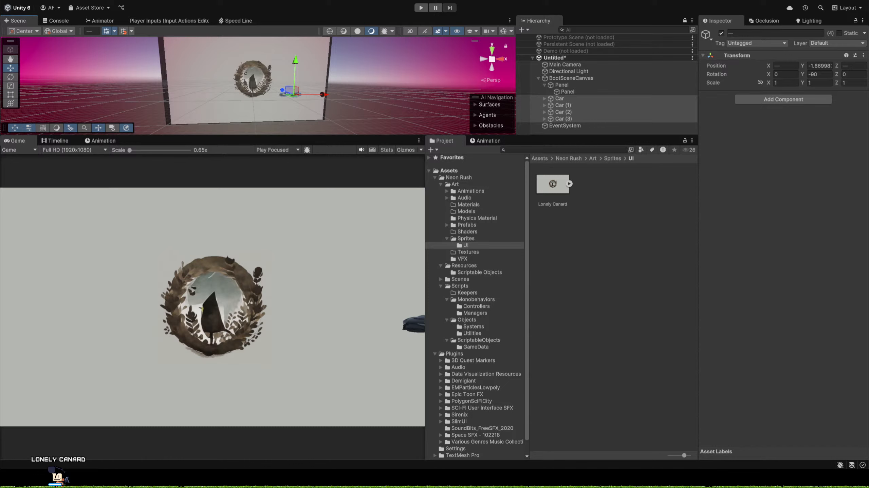
pyautogui.moveTo(324, 91)
pyautogui.mouseDown()
pyautogui.moveTo(339, 88)
pyautogui.moveTo(282, 92)
pyautogui.moveTo(378, 91)
pyautogui.mouseUp()
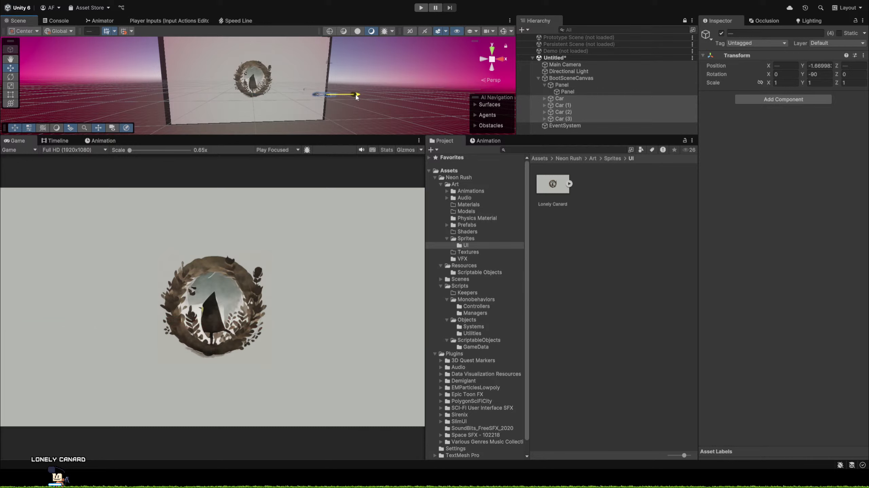
pyautogui.moveTo(355, 97); pyautogui.dragTo(363, 97)
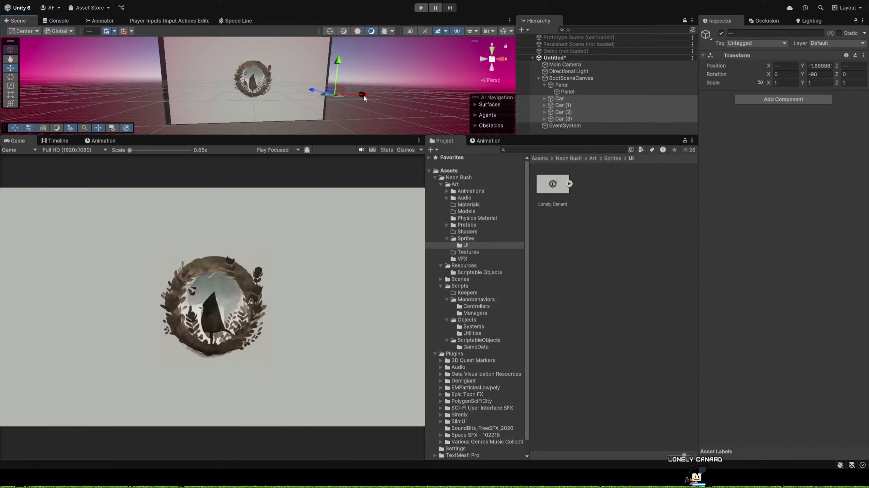
pyautogui.moveTo(364, 95); pyautogui.dragTo(332, 76)
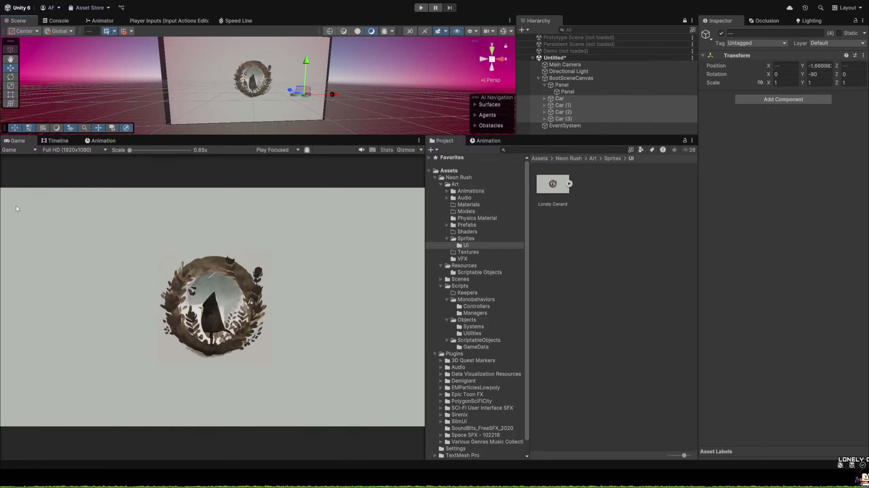
# Create a folder named Timelines inside Neon Rush's Art folder and return to the Game view.
pyautogui.click(63, 142)
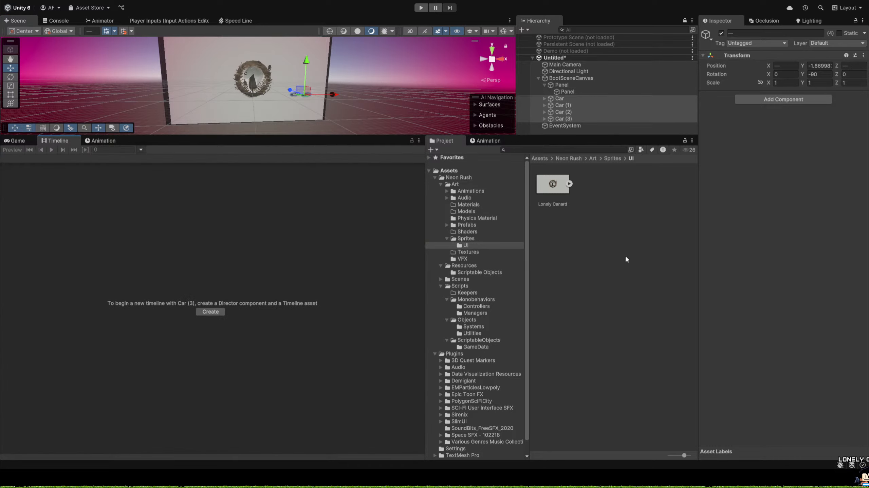
pyautogui.click(447, 186)
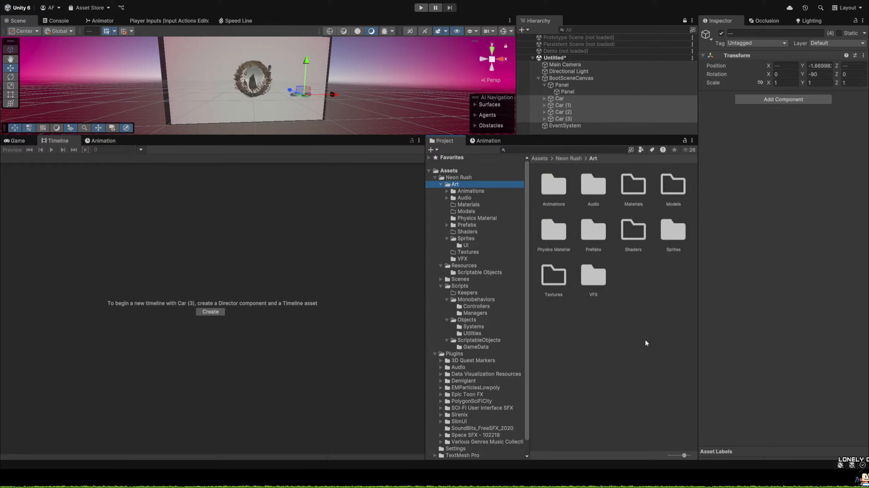
pyautogui.click(619, 339)
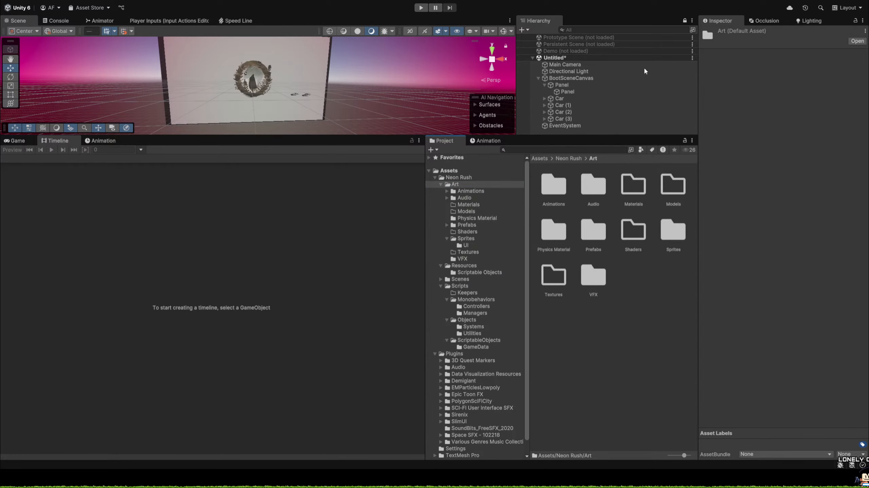
pyautogui.hotkey('ctrl', 'shift', 'n')
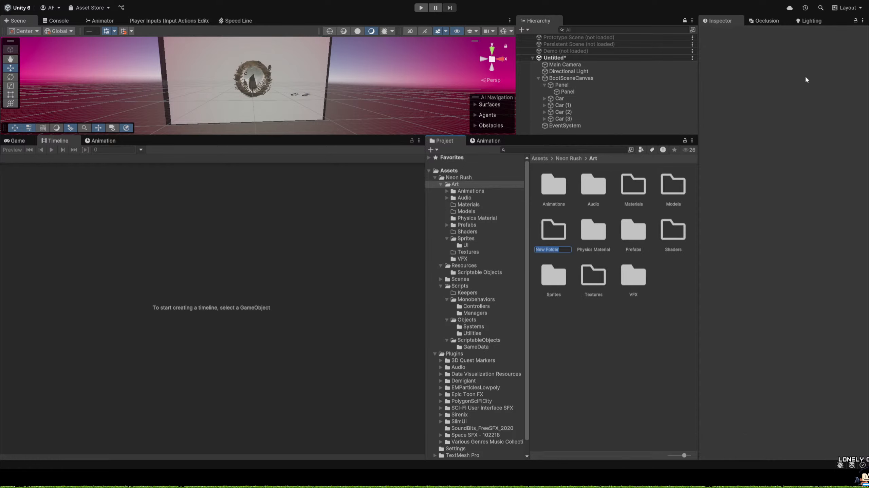
pyautogui.write('Timelines')
pyautogui.press('Return')
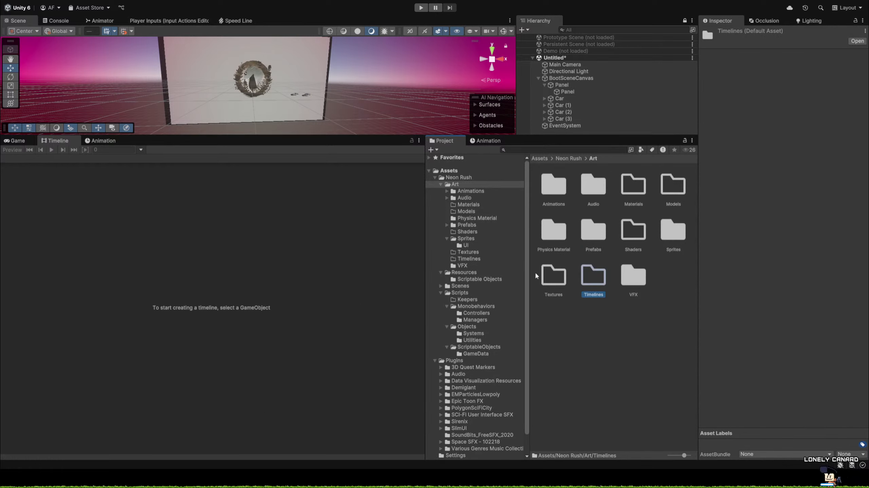
pyautogui.click(600, 358)
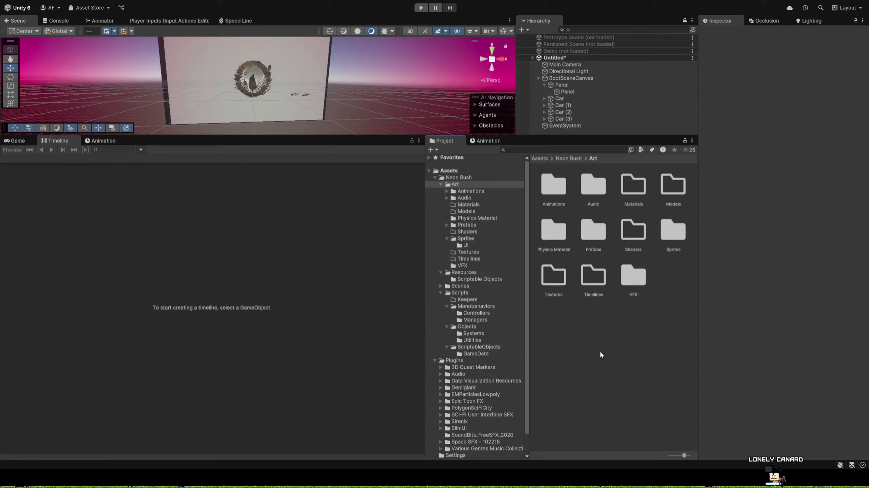
pyautogui.click(596, 279)
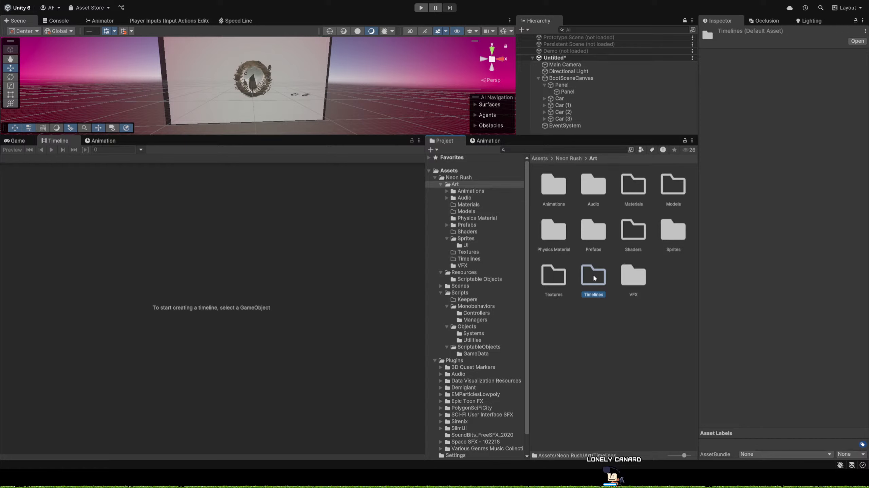
pyautogui.click(15, 141)
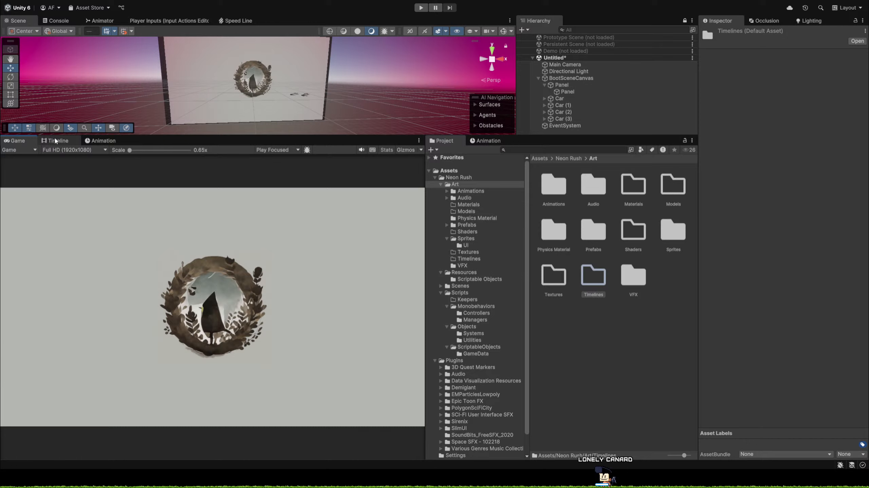
# Rename the first Car object under BootSceneCanvas as Car Lead.
pyautogui.click(588, 98)
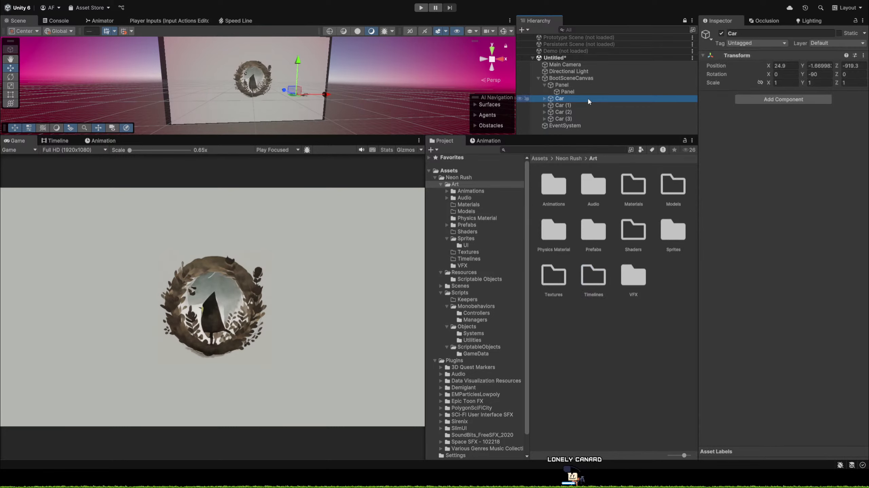
pyautogui.press('F2')
pyautogui.write('Ca')
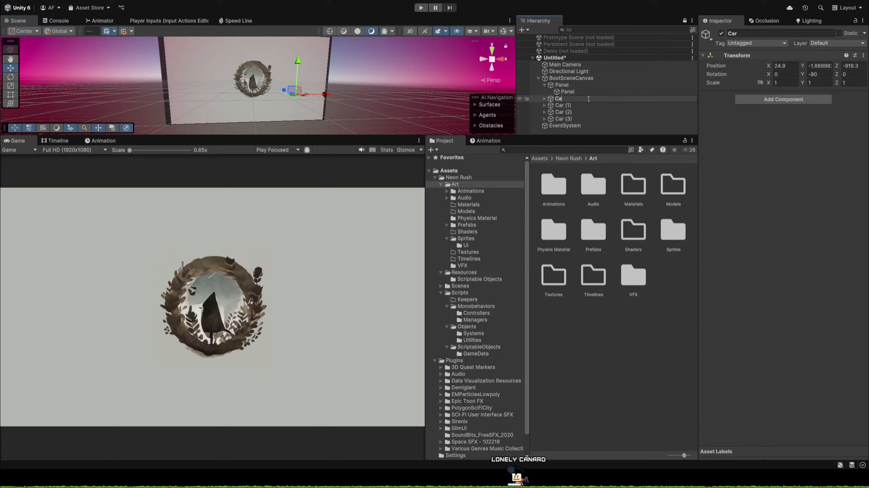
pyautogui.write('r Lead')
pyautogui.press('Return')
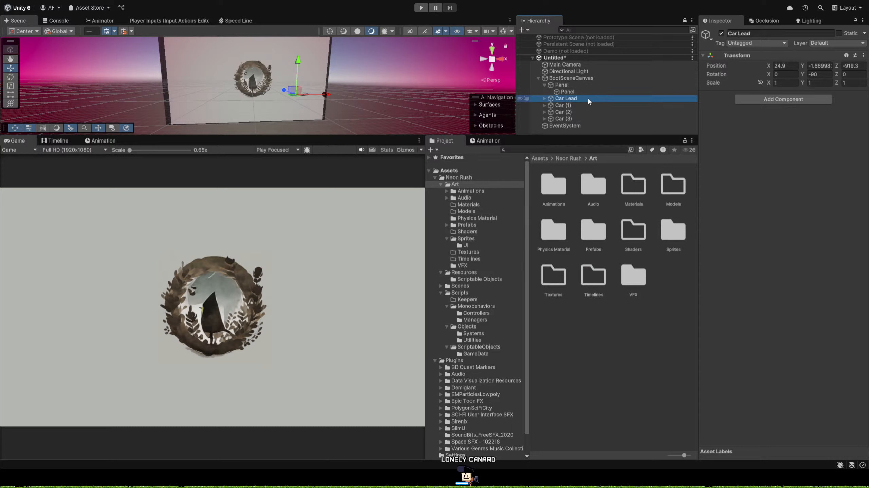
# Rename the Car (1) object under BootSceneCanvas as Car Second.
pyautogui.click(581, 106)
pyautogui.press('F2')
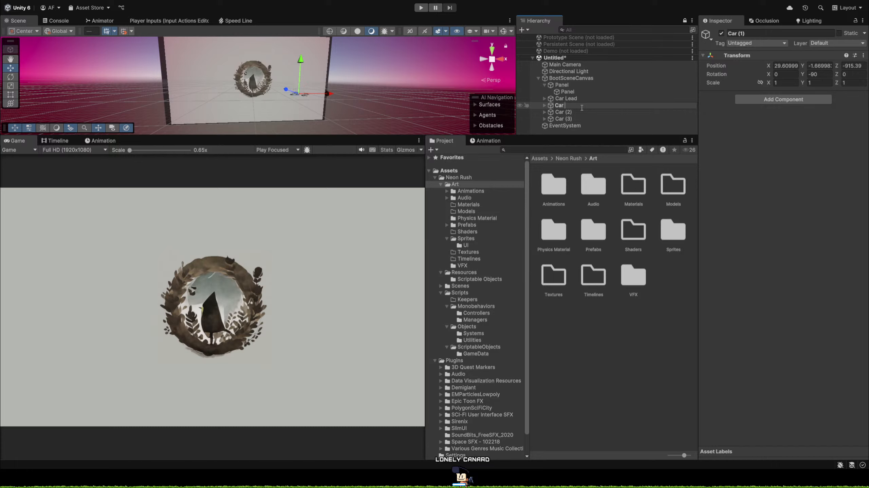
pyautogui.write('Car Second')
pyautogui.press('Return')
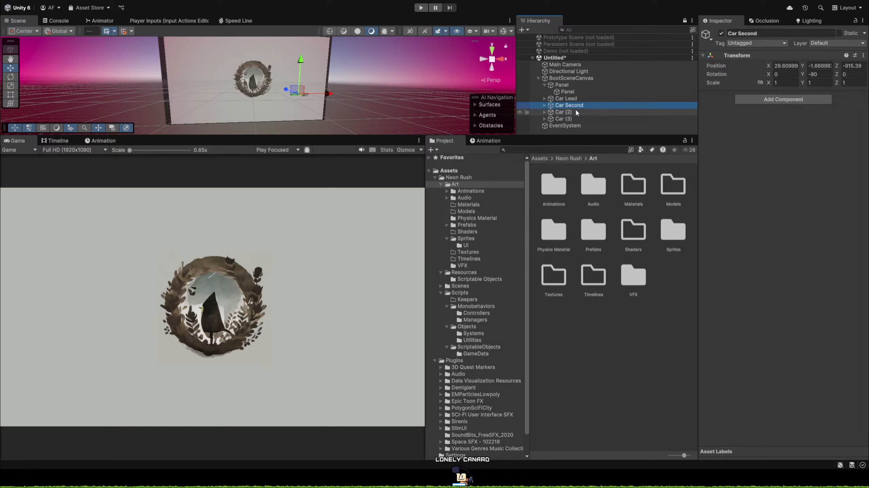
# Rename the Car (2) object under BootSceneCanvas as Car Closest.
pyautogui.click(583, 113)
pyautogui.press('F2')
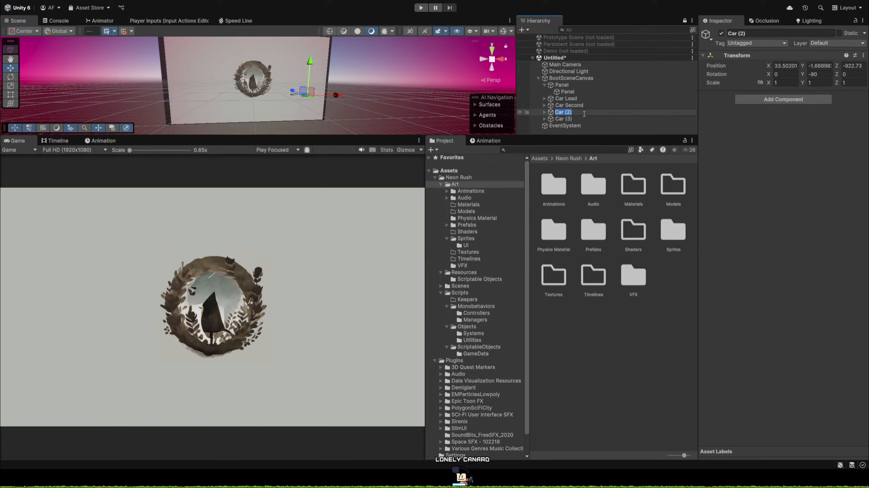
pyautogui.write('Car Closest')
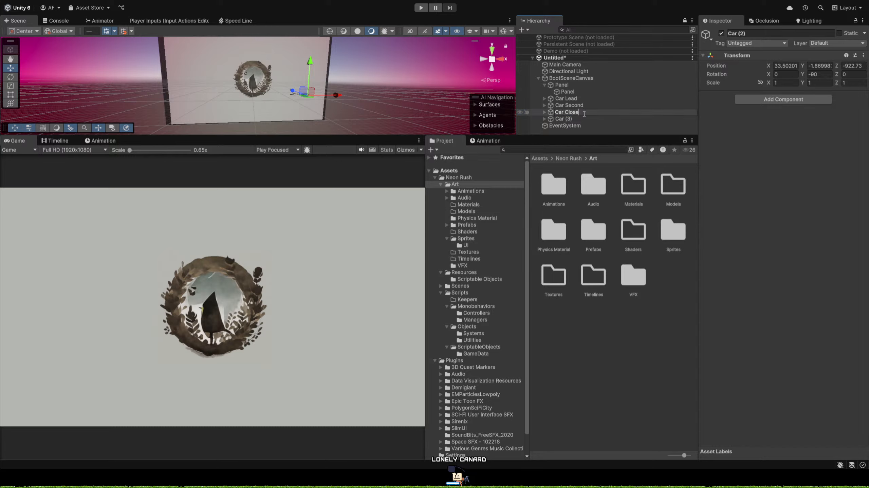
pyautogui.press('Return')
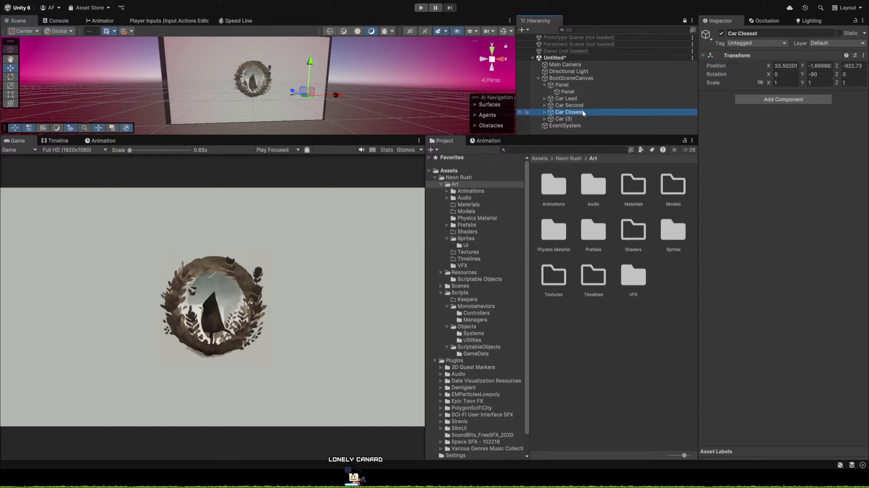
# Rename the Car Second object as Car Furthest.
pyautogui.click(598, 105)
pyautogui.press('F2')
pyautogui.write('Car Furthest')
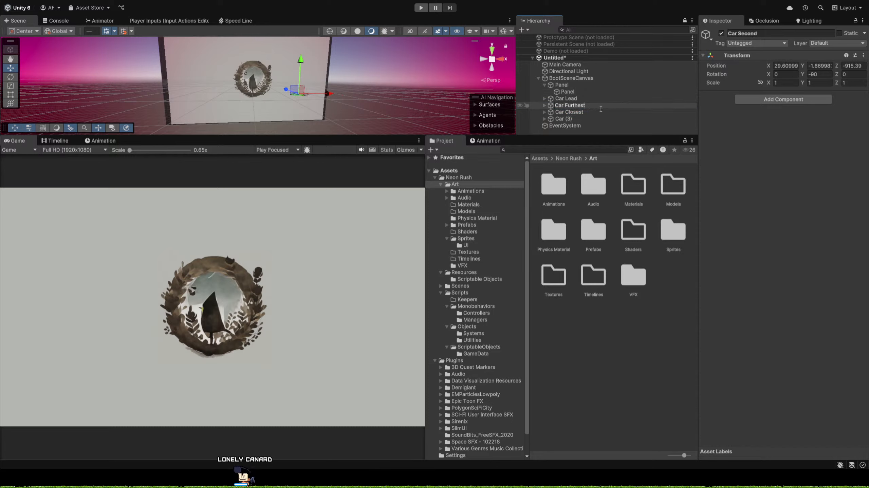
pyautogui.press('Return')
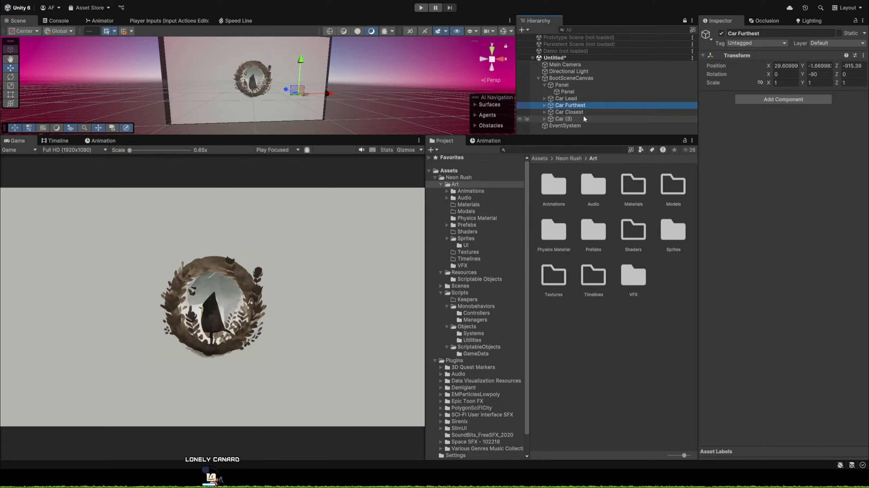
# Rename the Car (3) object under BootSceneCanvas as Car Behind.
pyautogui.click(583, 116)
pyautogui.press('F2')
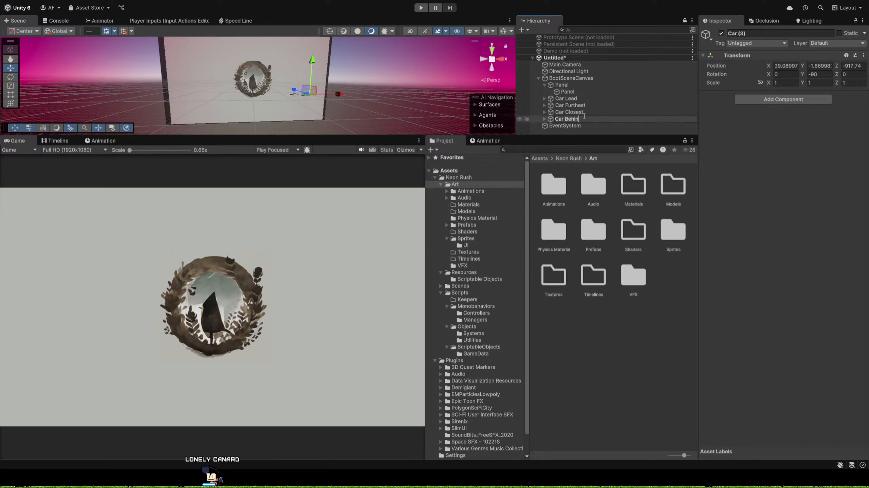
pyautogui.write('Car Behind')
pyautogui.press('Return')
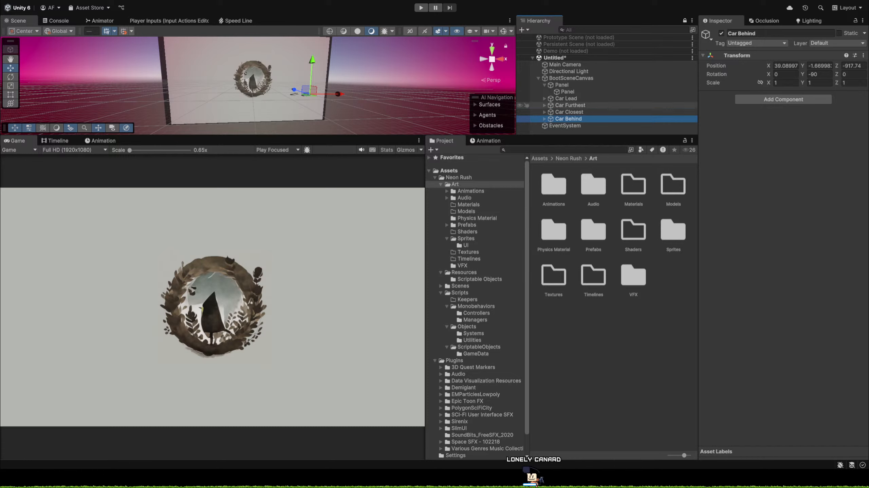
# Select Car Lead and dock the Timeline window beneath the Game view so both are visible together.
pyautogui.click(581, 98)
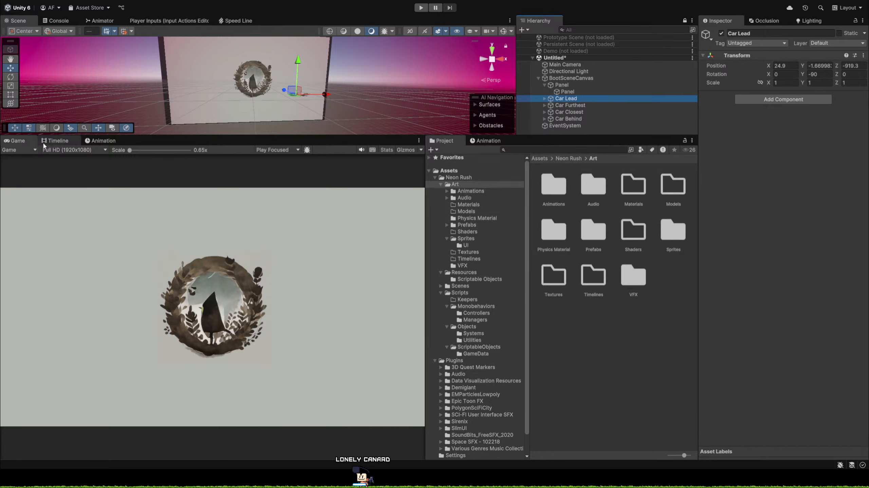
pyautogui.click(57, 144)
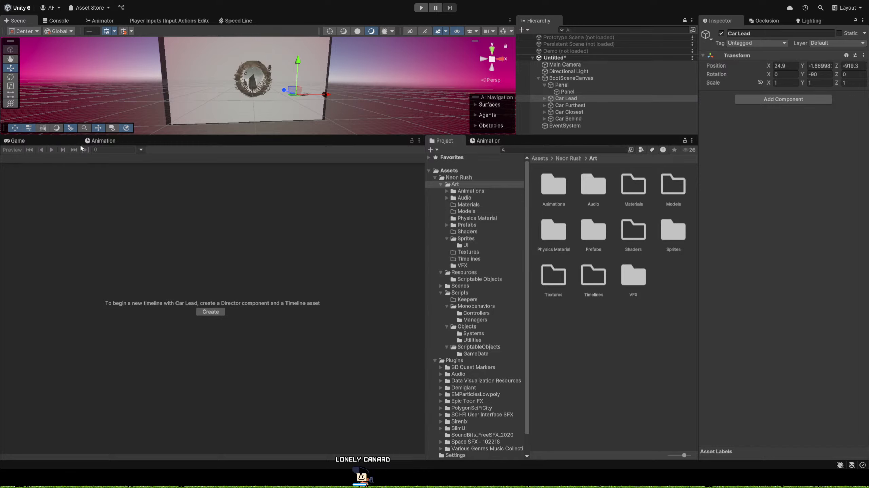
pyautogui.moveTo(311, 422); pyautogui.dragTo(313, 371)
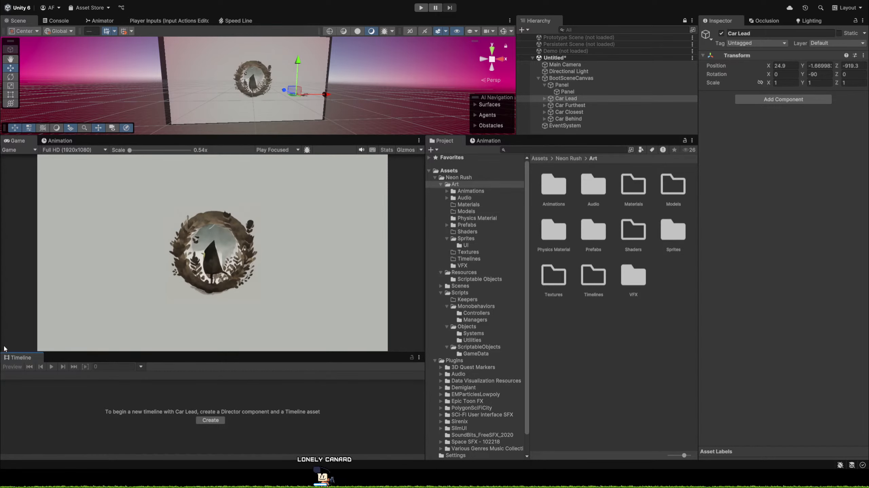
pyautogui.click(210, 420)
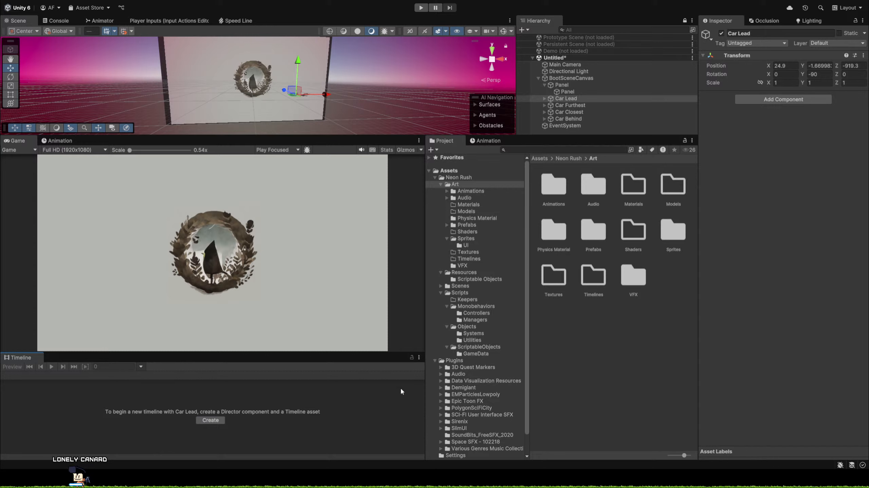
pyautogui.click(210, 420)
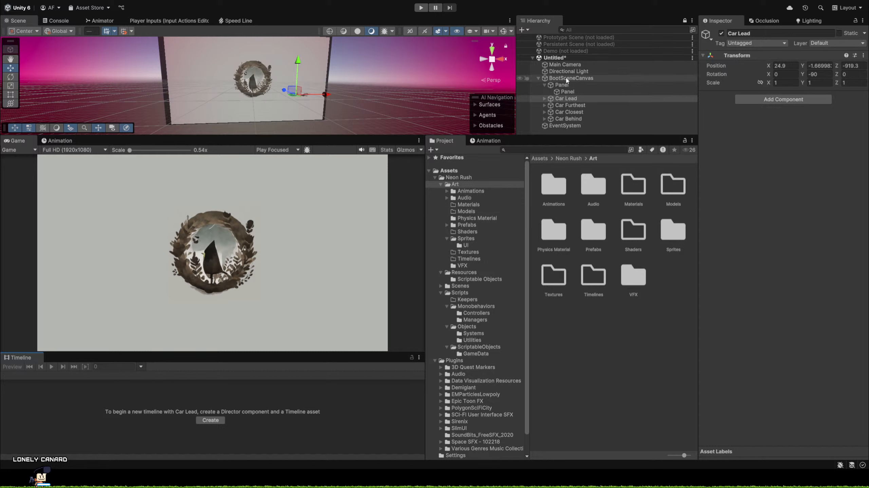
# Add a Playable Director component to BootSceneCanvas.
pyautogui.click(551, 79)
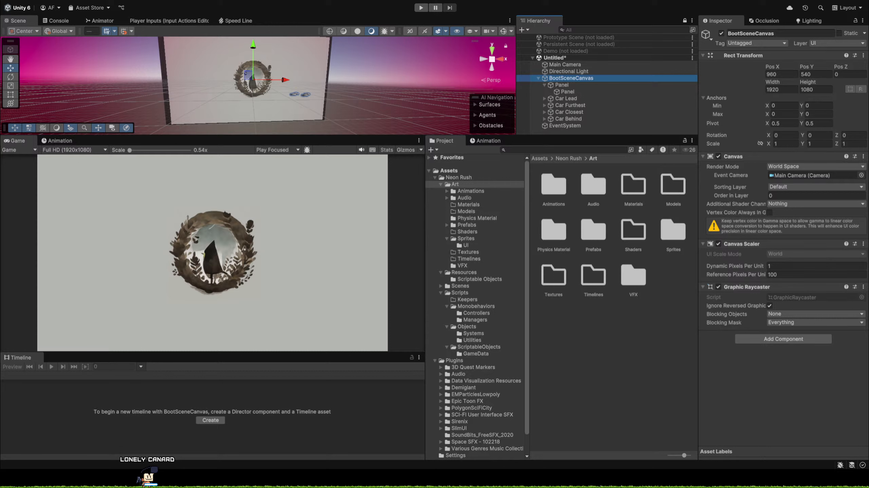
pyautogui.click(784, 340)
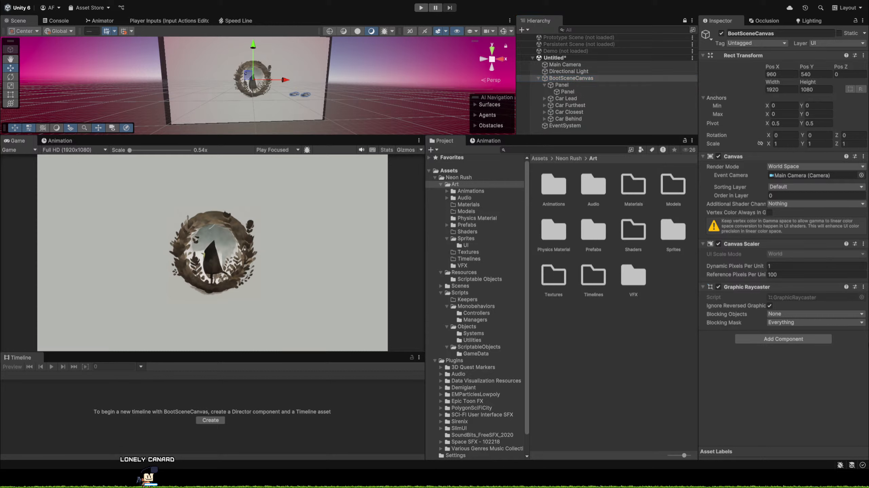
pyautogui.press('Return')
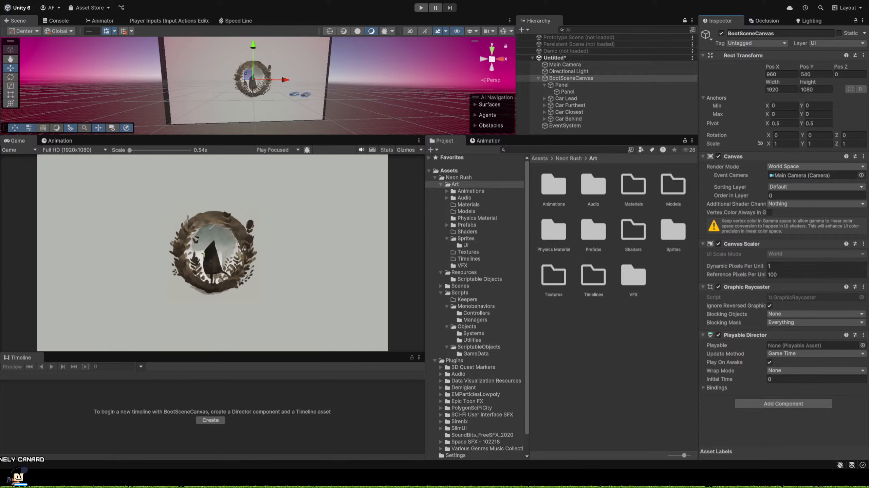
# Create a timeline asset named Car Lead in the Art/Timelines folder.
pyautogui.doubleClick(588, 278)
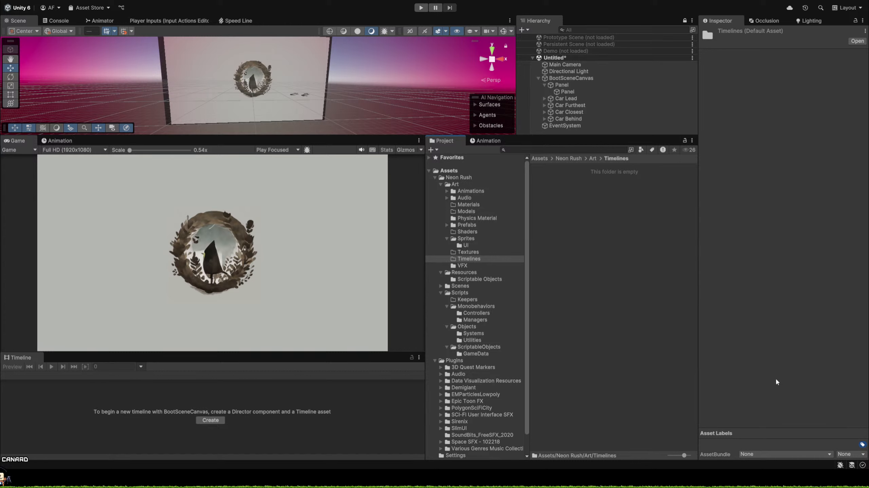
pyautogui.click(831, 384)
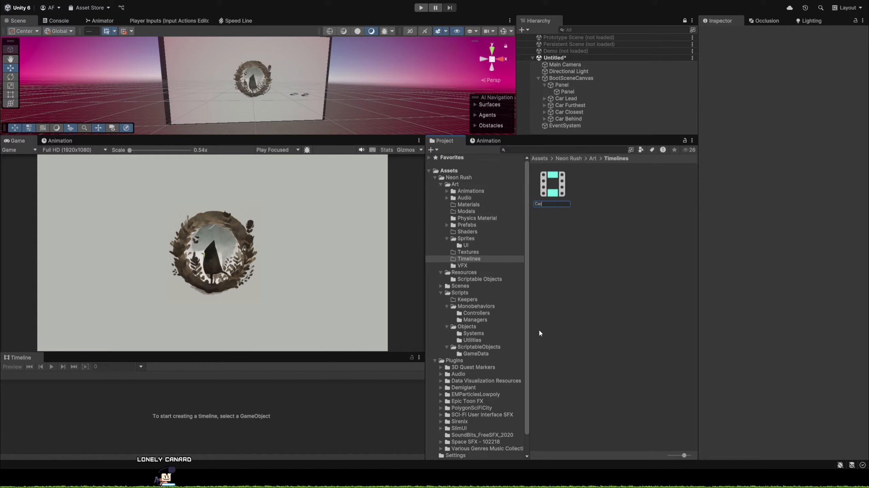
pyautogui.write('Car Lead')
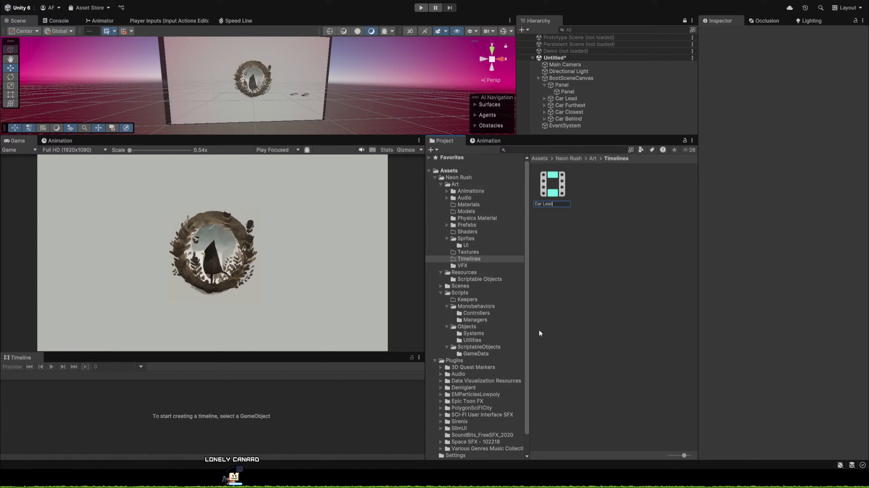
pyautogui.press('Return')
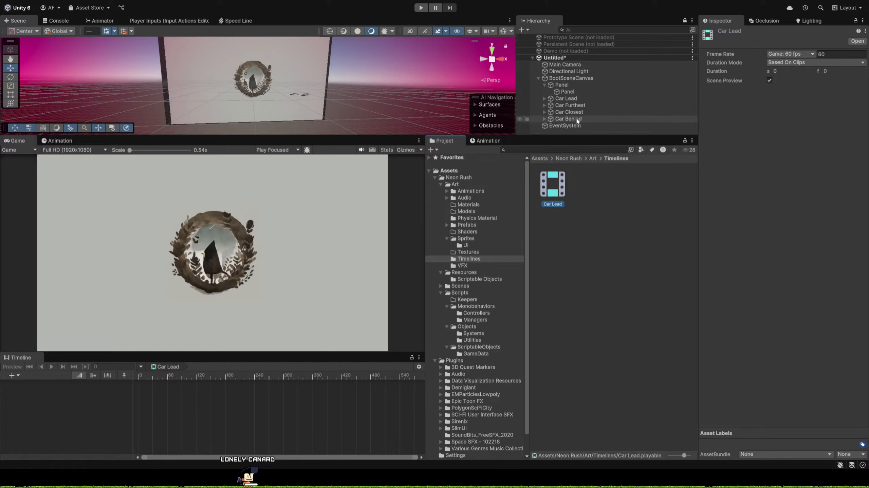
# Remove the Playable Director component from BootSceneCanvas.
pyautogui.click(567, 98)
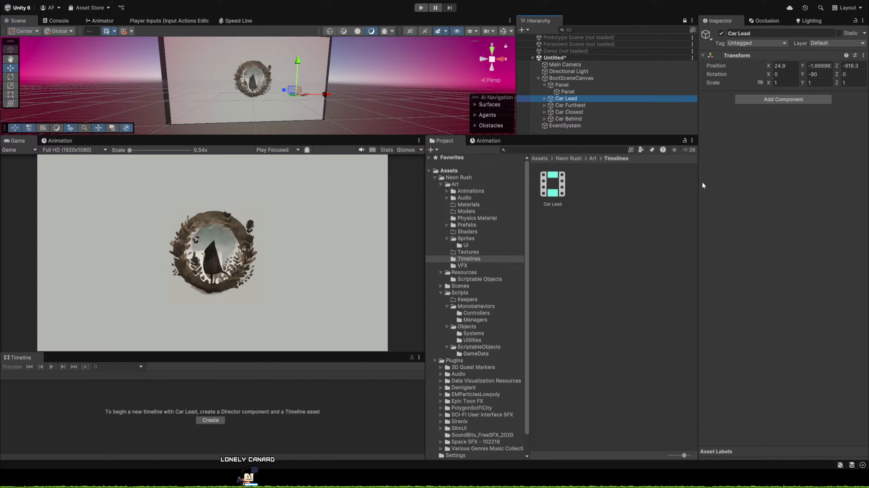
pyautogui.click(561, 78)
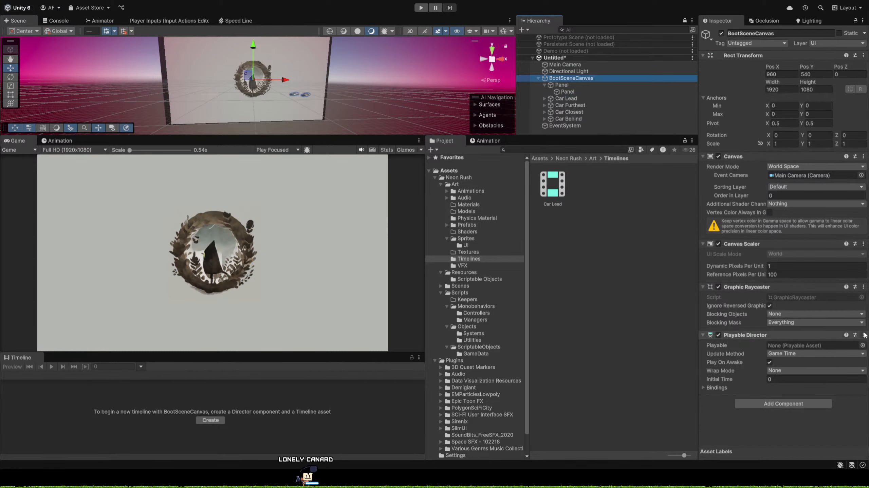
pyautogui.click(797, 378)
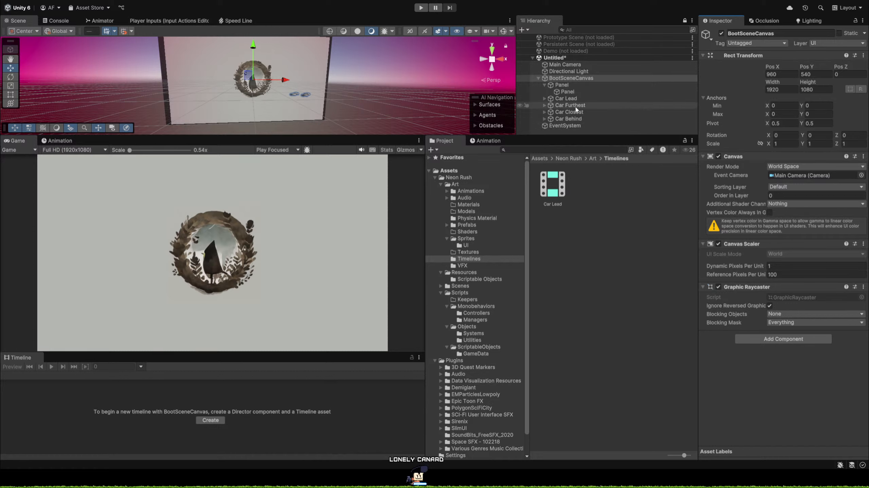
# Add a Playable Director to the Car Lead object, assign the Car Lead timeline as its Playable and show that timeline.
pyautogui.click(573, 99)
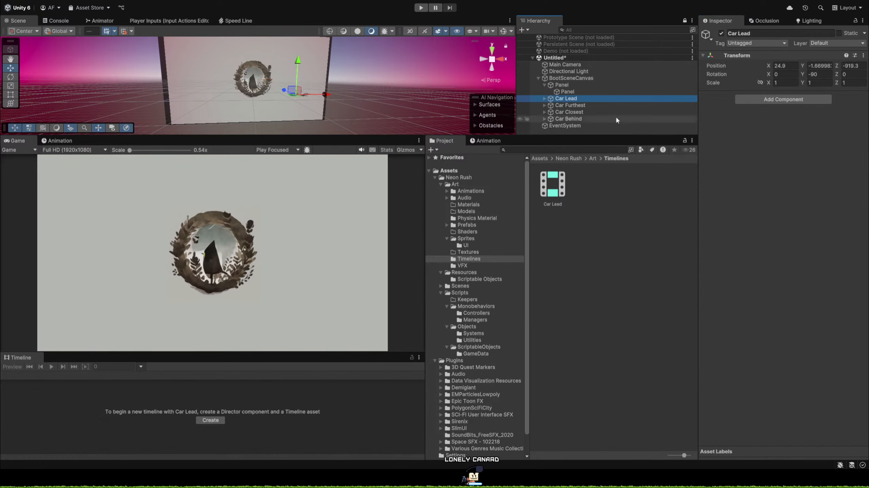
pyautogui.click(805, 99)
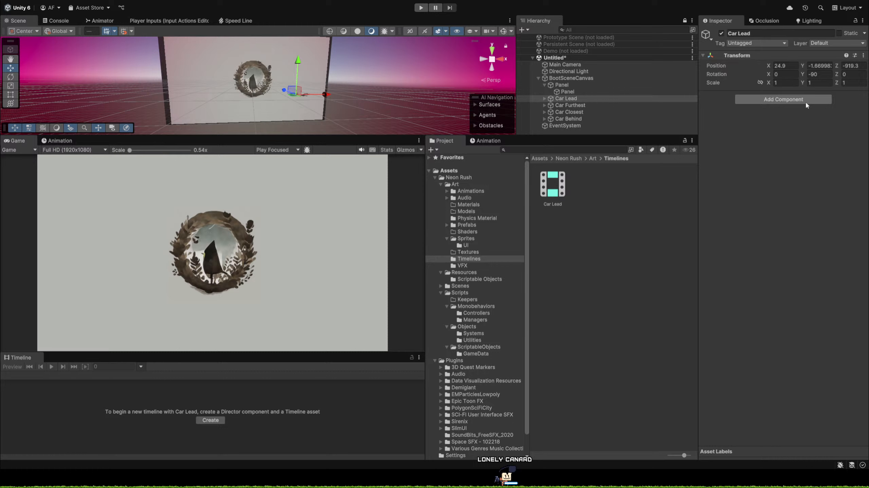
pyautogui.click(770, 129)
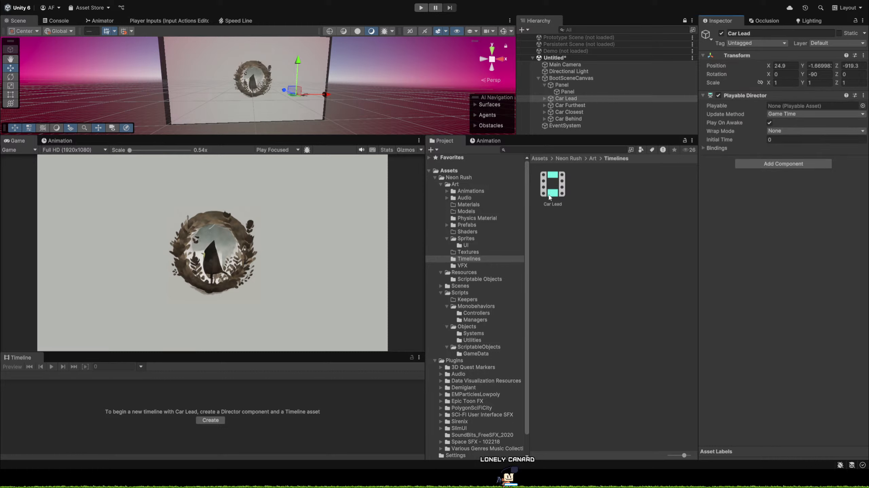
pyautogui.moveTo(549, 197); pyautogui.dragTo(807, 106)
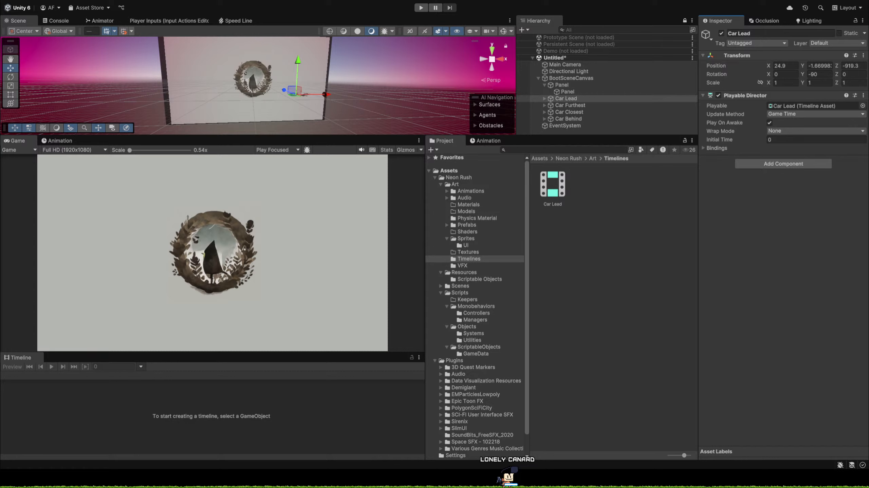
pyautogui.click(572, 102)
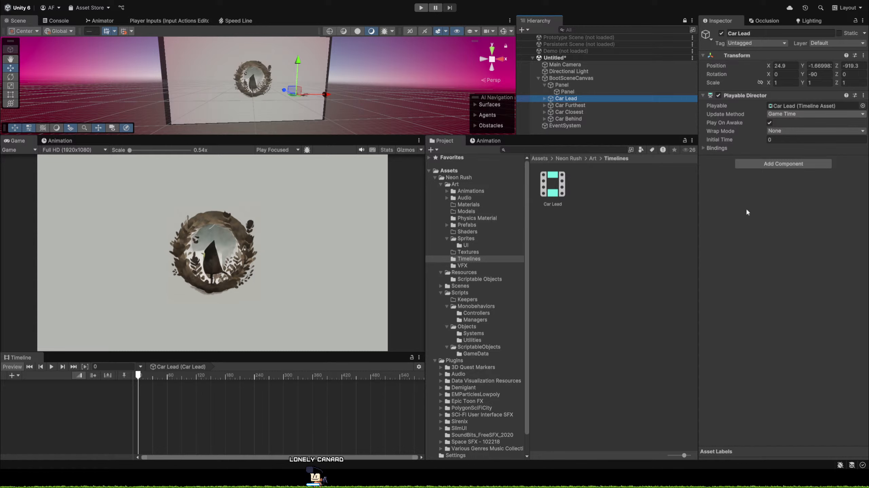
pyautogui.click(802, 200)
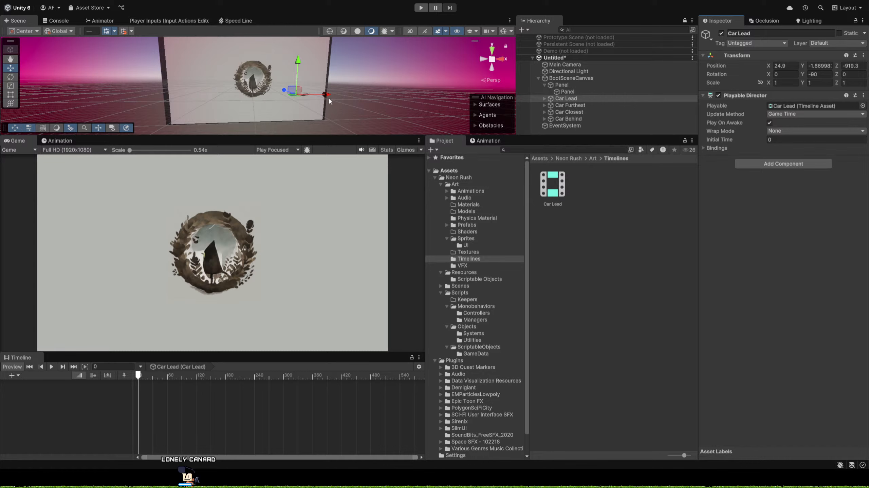
# Move Car Lead along the X axis to about 57.5, then clear the selection.
pyautogui.moveTo(329, 97); pyautogui.dragTo(359, 85)
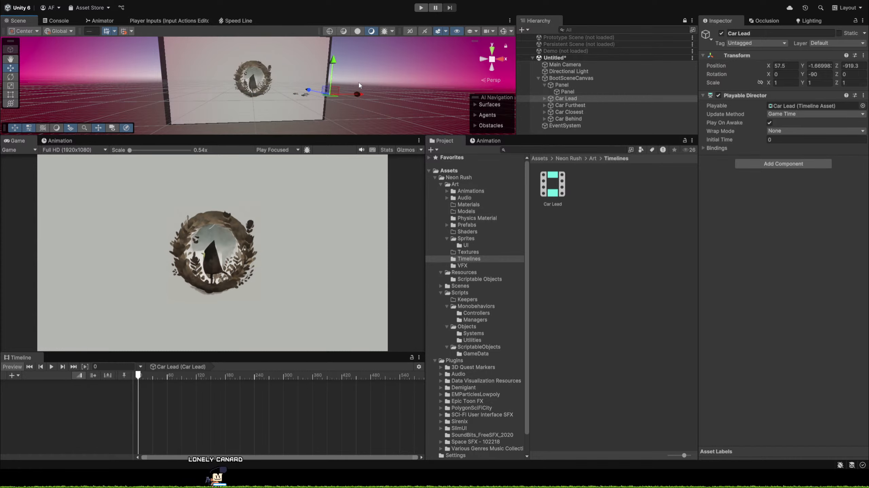
pyautogui.click(358, 86)
pyautogui.scroll(3, 189, 396)
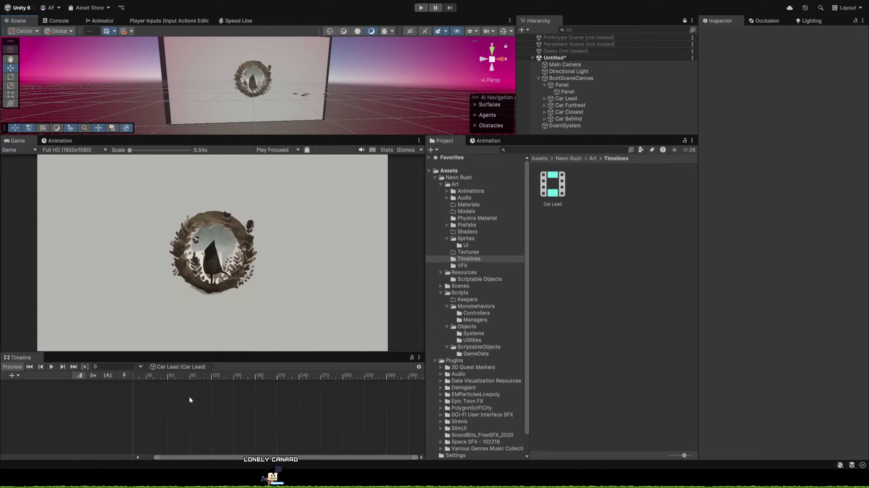
pyautogui.scroll(2, 163, 393)
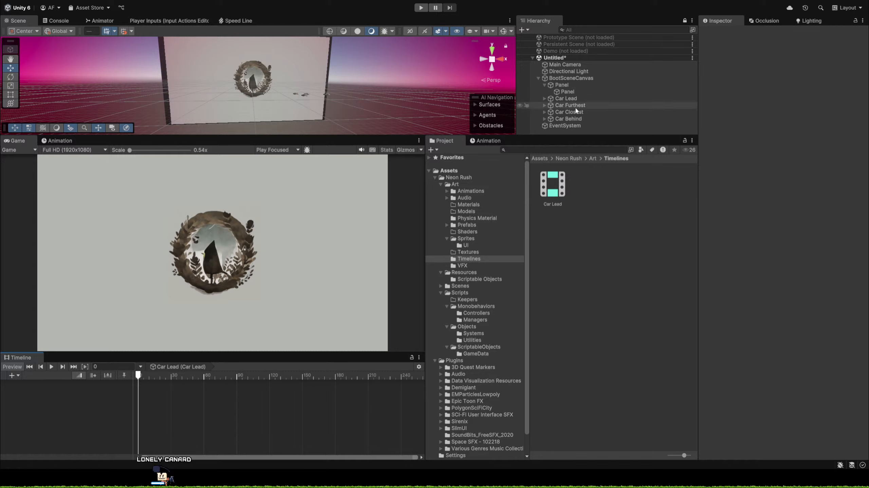
pyautogui.click(562, 85)
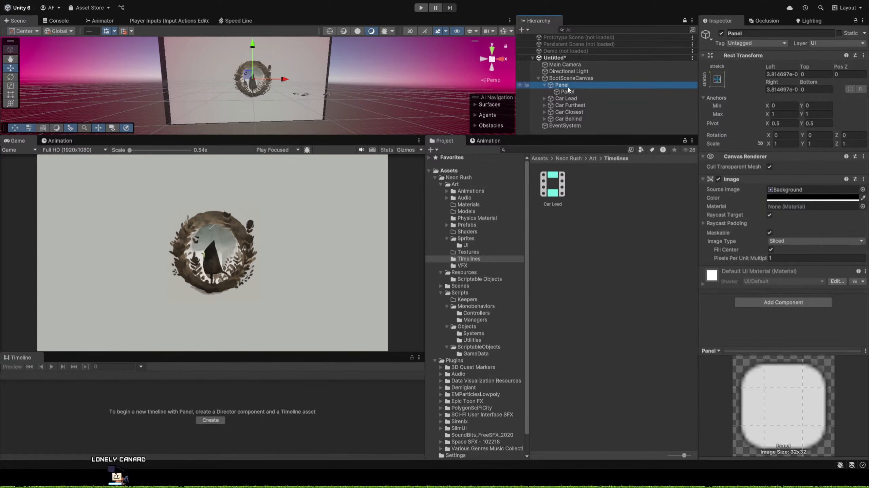
pyautogui.click(562, 92)
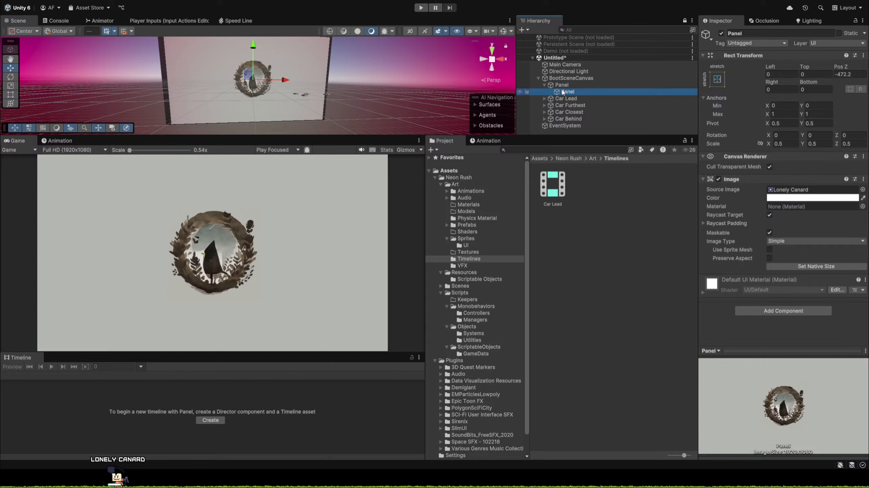
pyautogui.click(563, 85)
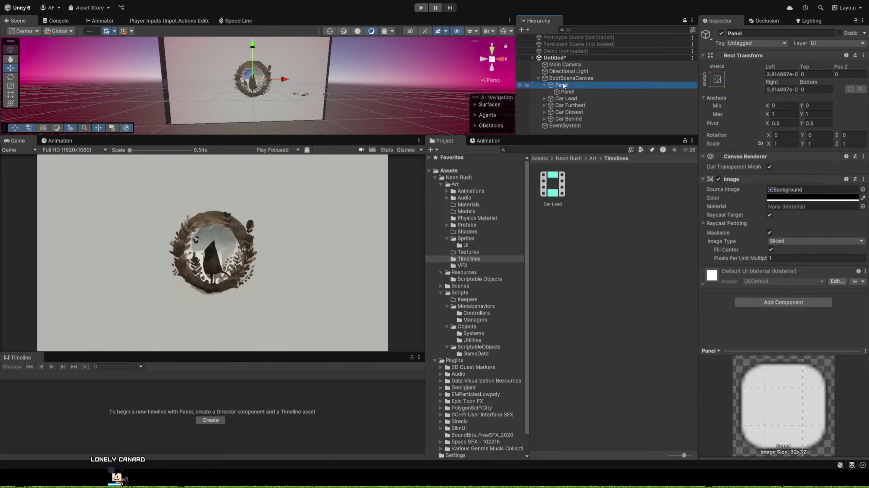
# Scrub Car Lead's timeline to frame 240 and back to 0, and check the bindings of its Playable Director.
pyautogui.click(560, 99)
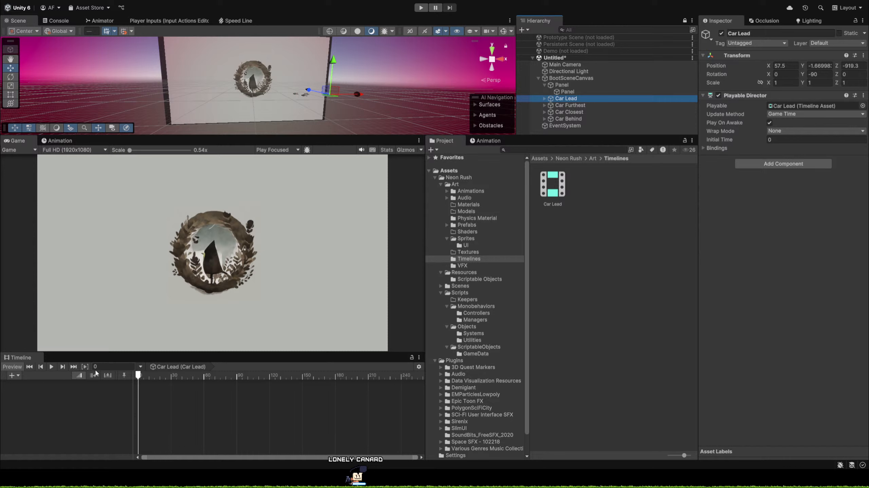
pyautogui.click(99, 424)
pyautogui.moveTo(150, 376); pyautogui.dragTo(418, 371)
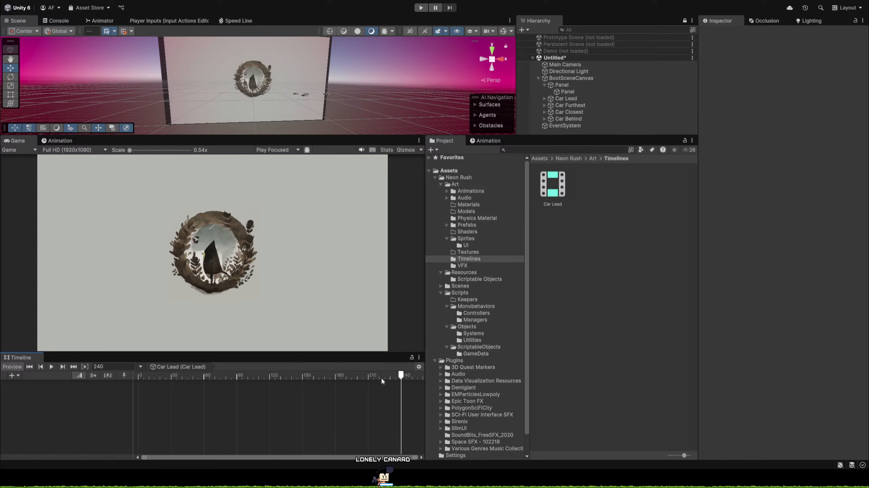
pyautogui.moveTo(382, 377); pyautogui.dragTo(137, 383)
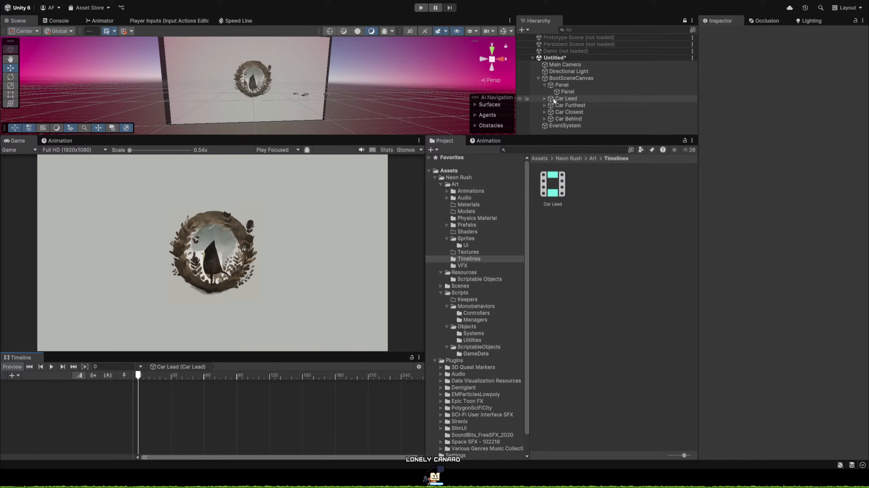
pyautogui.click(566, 99)
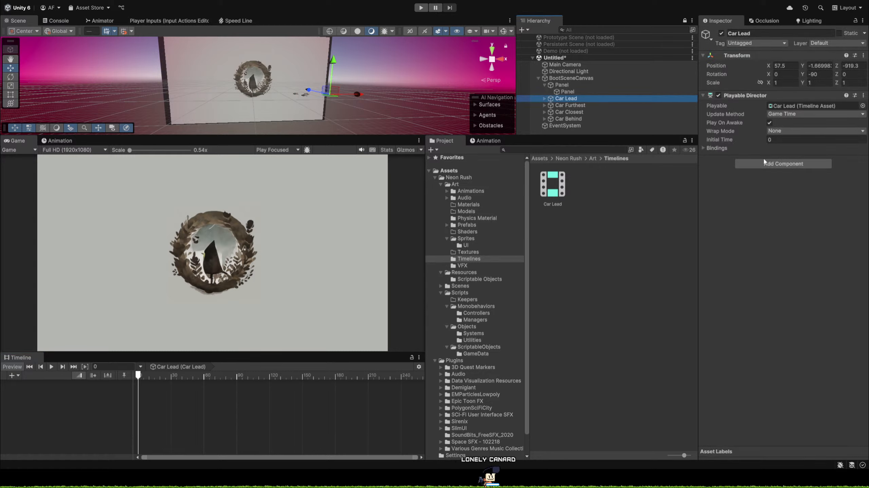
pyautogui.click(705, 149)
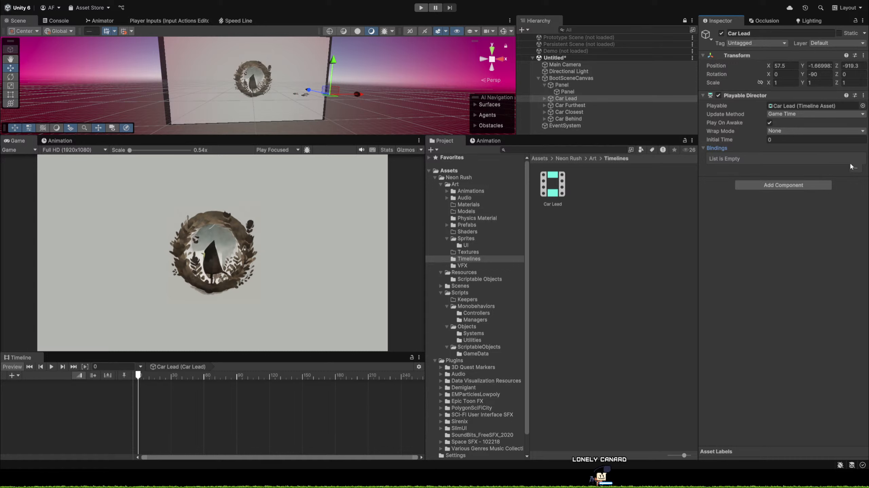
pyautogui.click(717, 148)
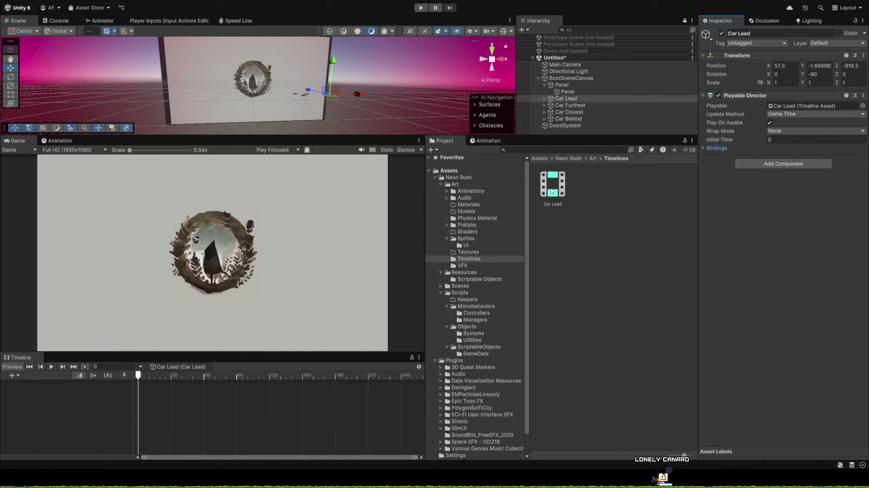
# Set the Car Lead timeline asset's duration mode to Fixed Length and turn on the play range in Car Lead's timeline.
pyautogui.click(552, 191)
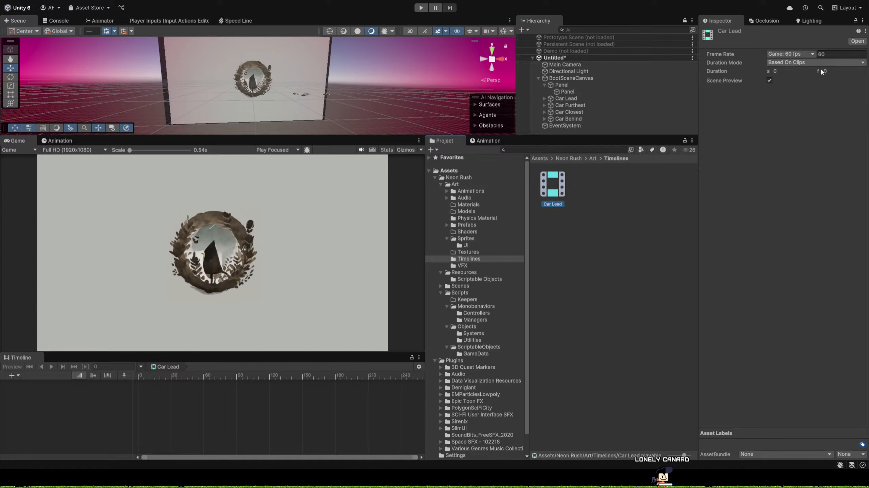
pyautogui.click(815, 82)
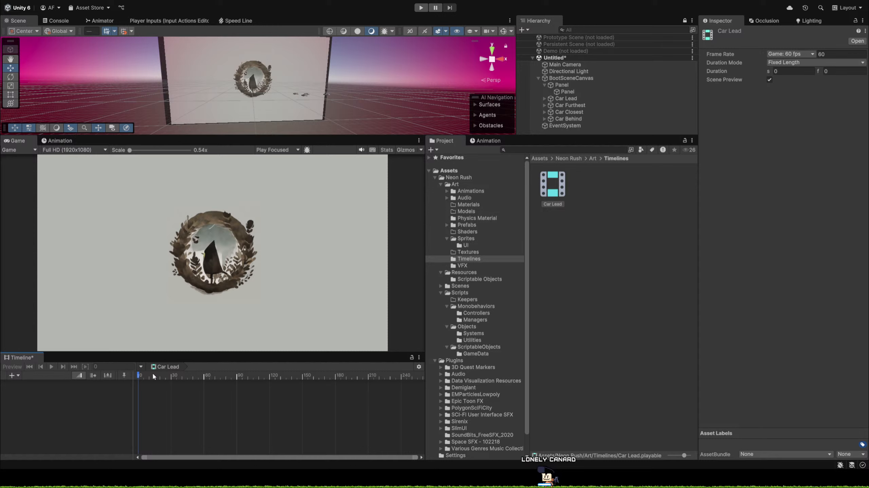
pyautogui.click(167, 367)
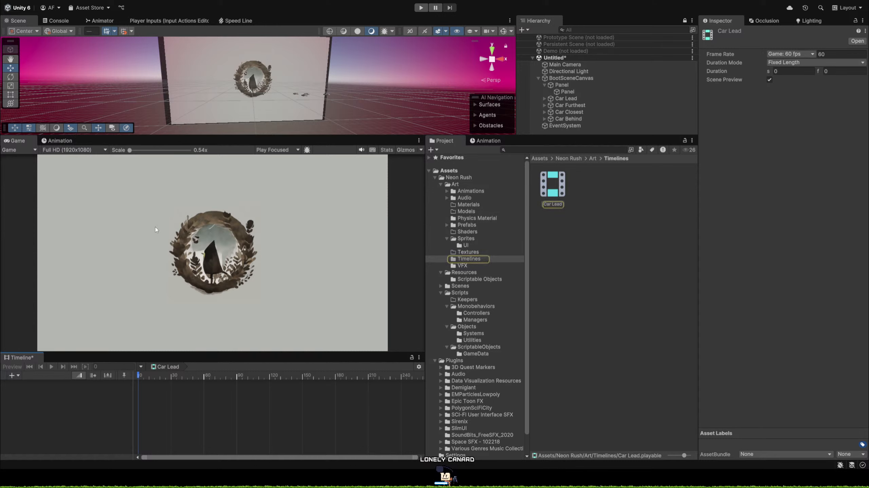
pyautogui.click(565, 98)
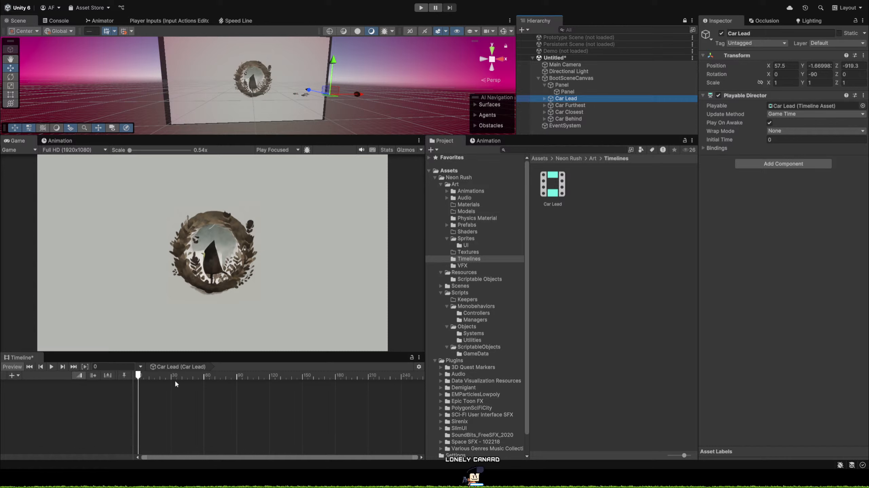
pyautogui.click(87, 368)
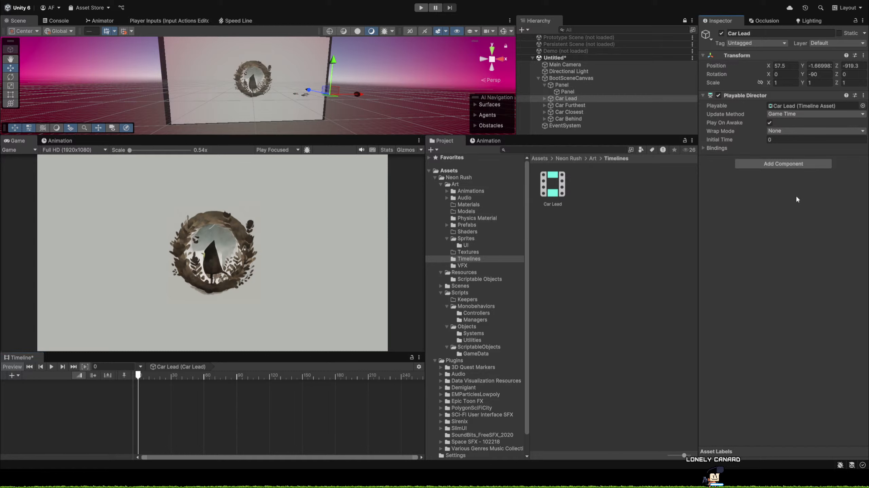
# Delete the Car Lead timeline asset and remove the Playable Director component from the Car Lead object.
pyautogui.click(562, 191)
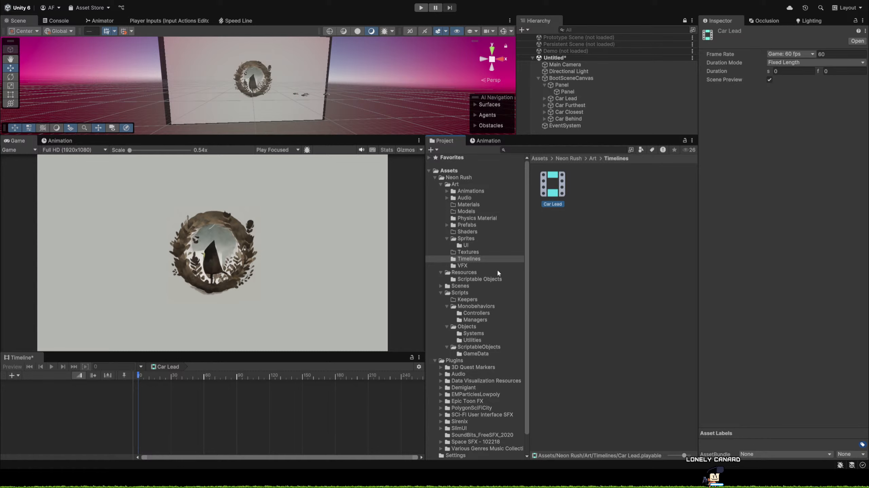
pyautogui.click(581, 94)
pyautogui.click(581, 97)
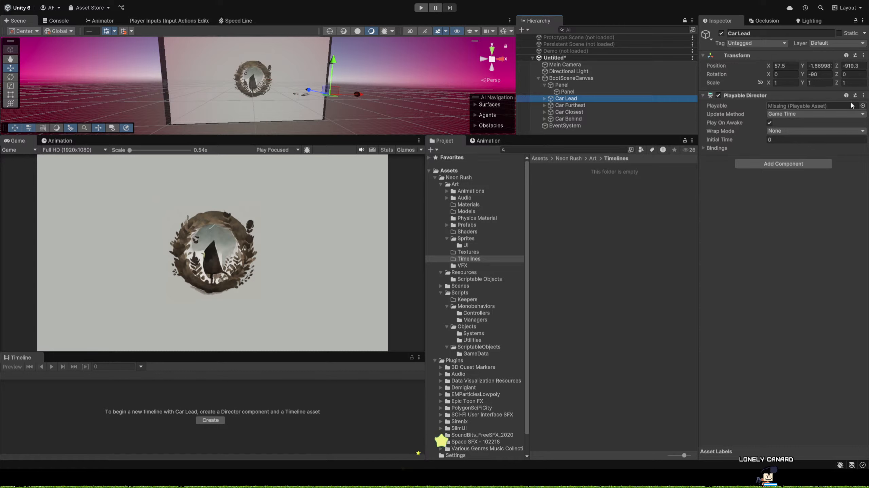
pyautogui.click(864, 95)
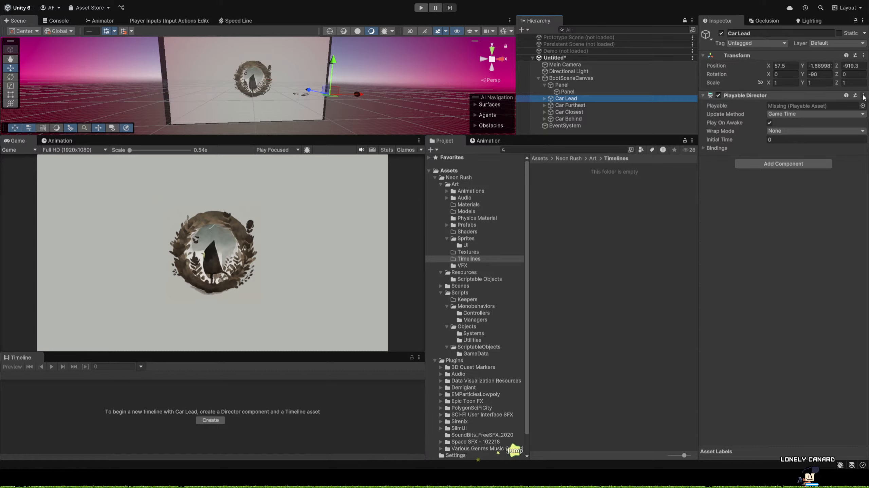
pyautogui.click(807, 137)
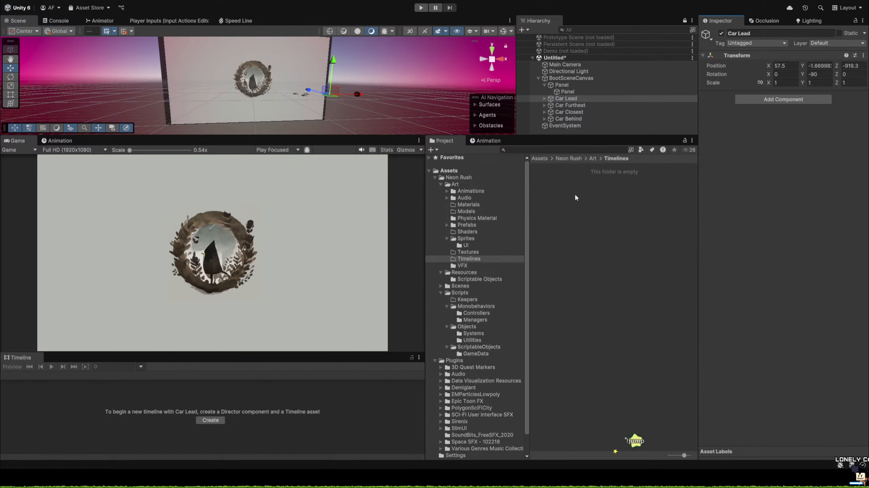
# Collapse the outer Panel in the hierarchy and add an Animator component to BootSceneCanvas.
pyautogui.click(543, 85)
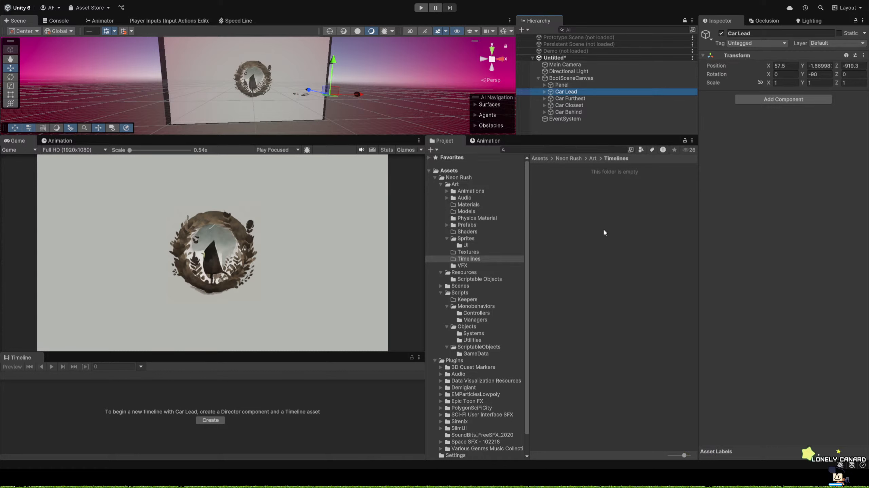
pyautogui.click(571, 78)
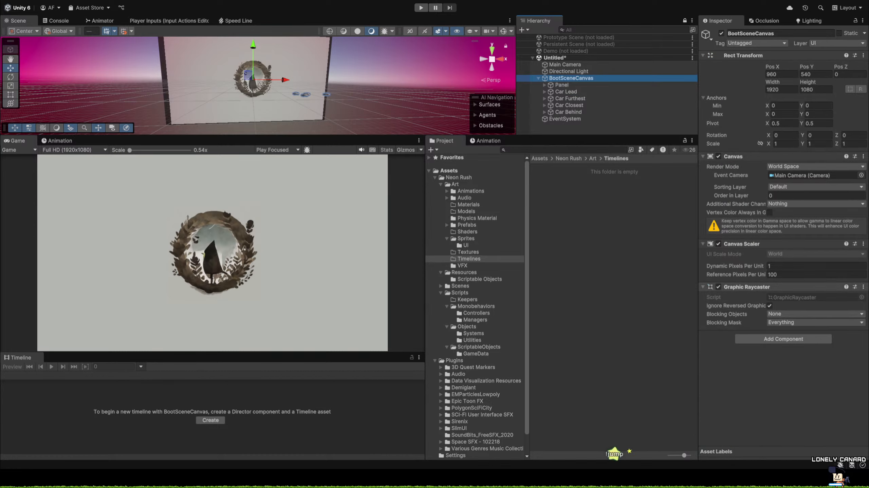
pyautogui.click(779, 339)
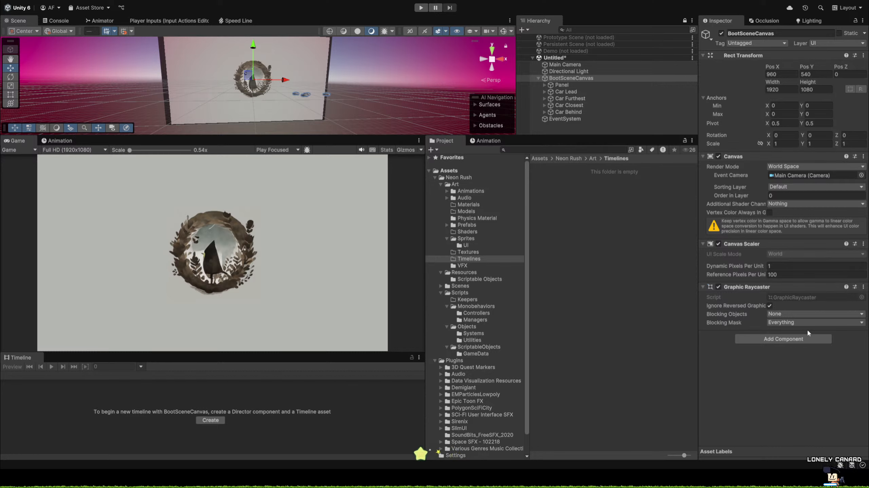
pyautogui.press('Return')
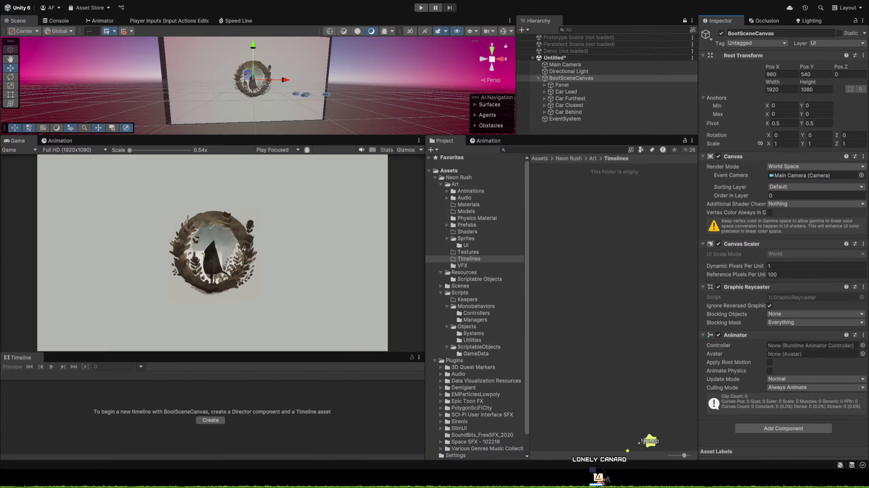
# Create a folder named UI inside the Art/Animations folder.
pyautogui.click(446, 238)
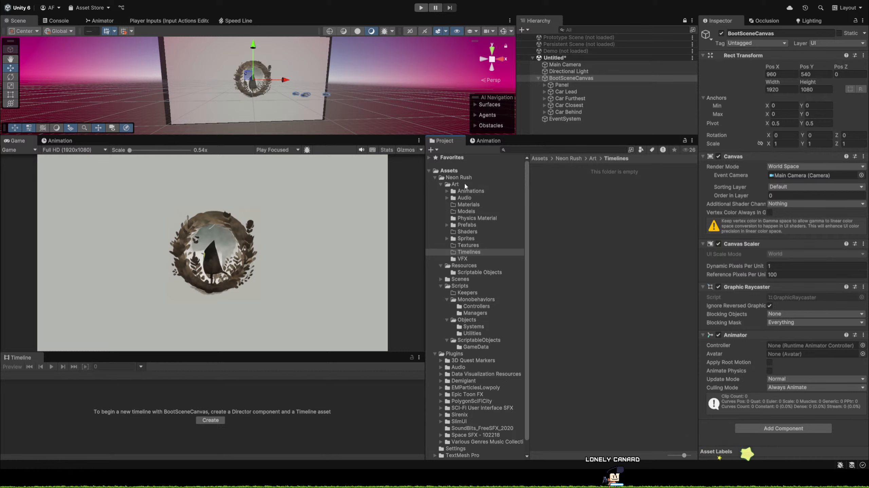
pyautogui.click(479, 191)
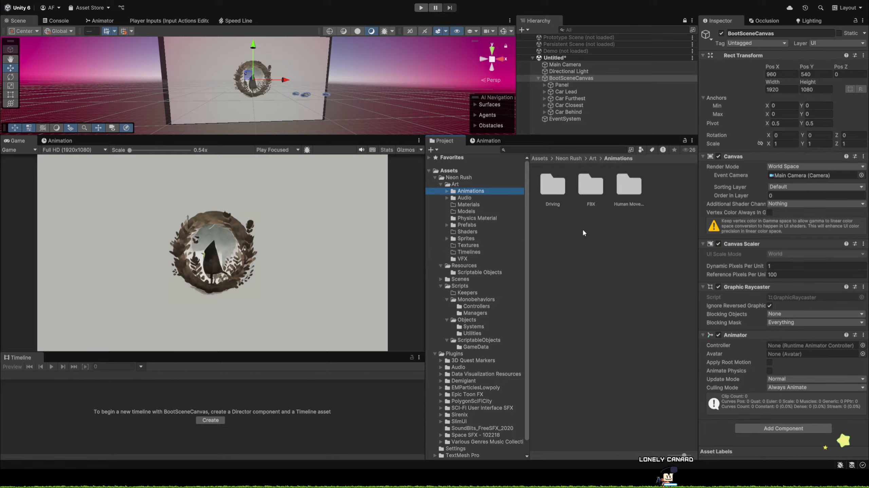
pyautogui.click(572, 230)
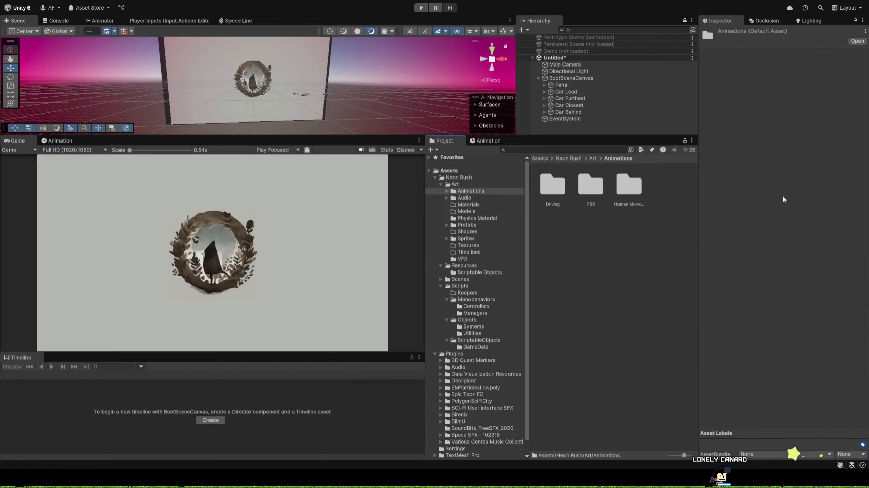
pyautogui.hotkey('ctrl', 'shift', 'n')
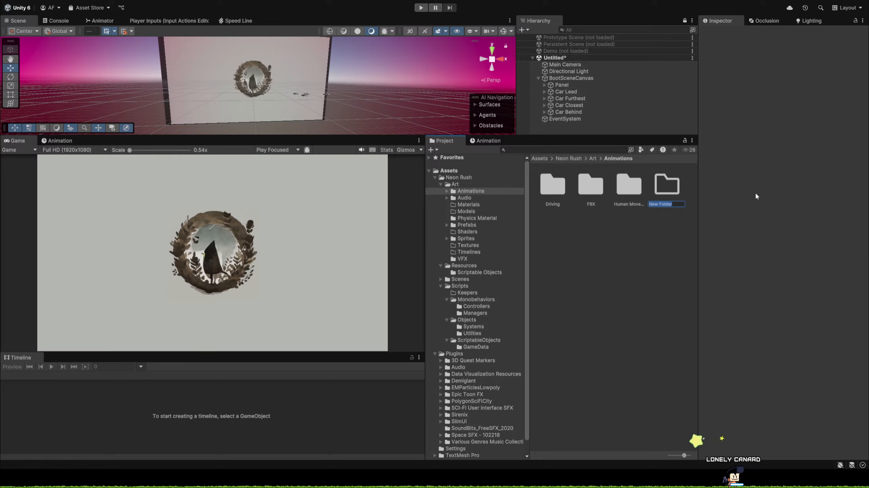
pyautogui.write('UI')
pyautogui.press('Return')
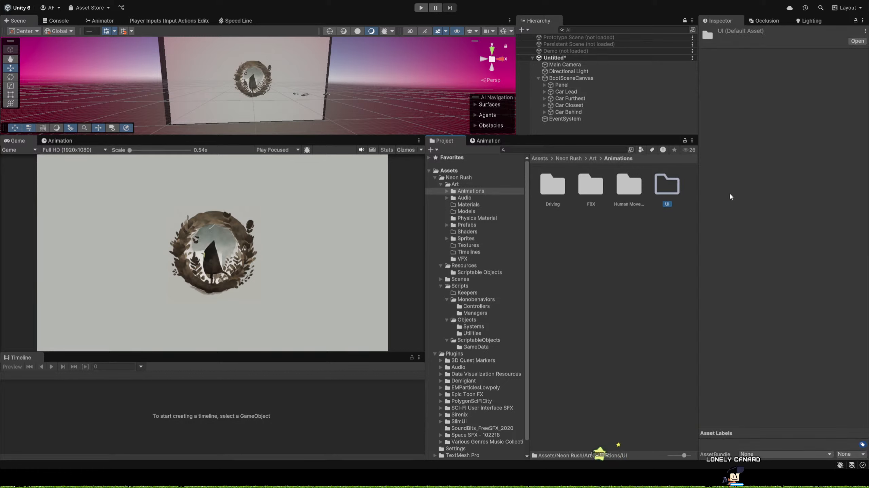
# Create an Animator Controller named BootStrapperAnim in the Animations/UI folder.
pyautogui.doubleClick(662, 189)
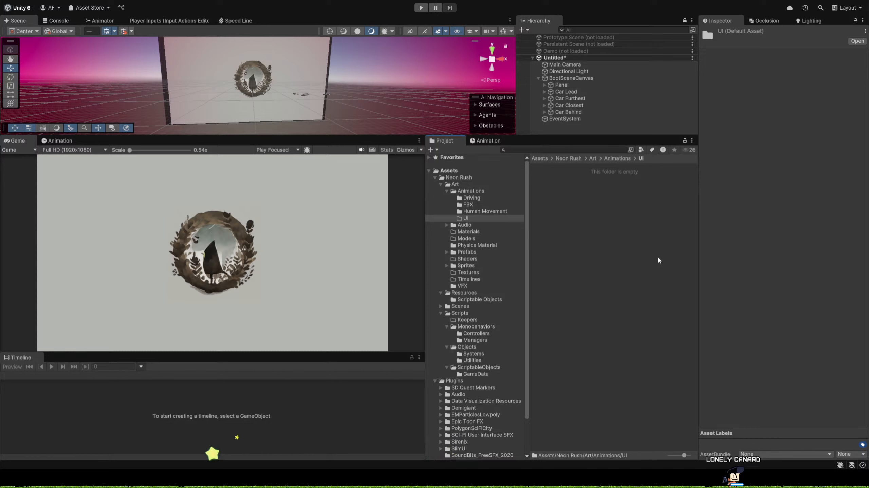
pyautogui.click(629, 252)
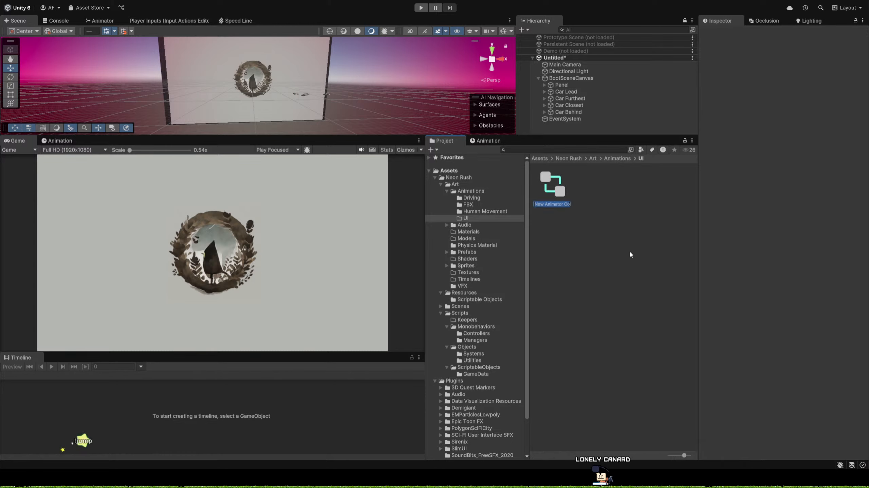
pyautogui.write('Boot')
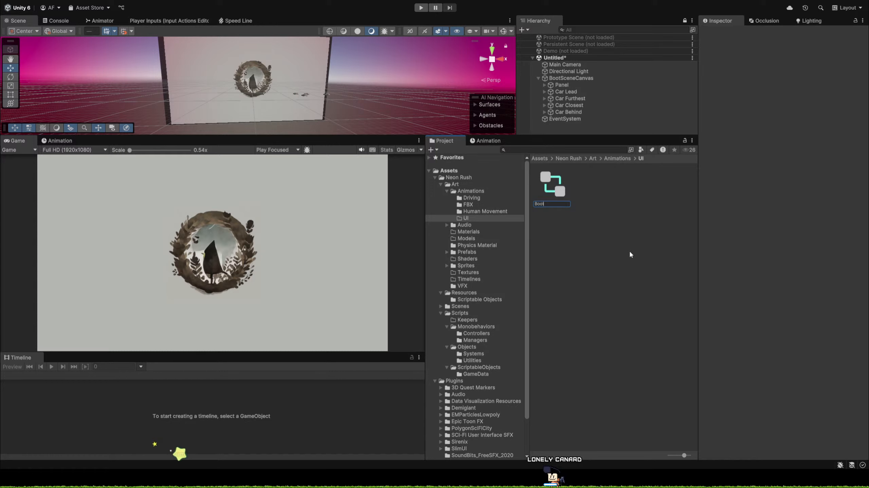
pyautogui.write('Strapper')
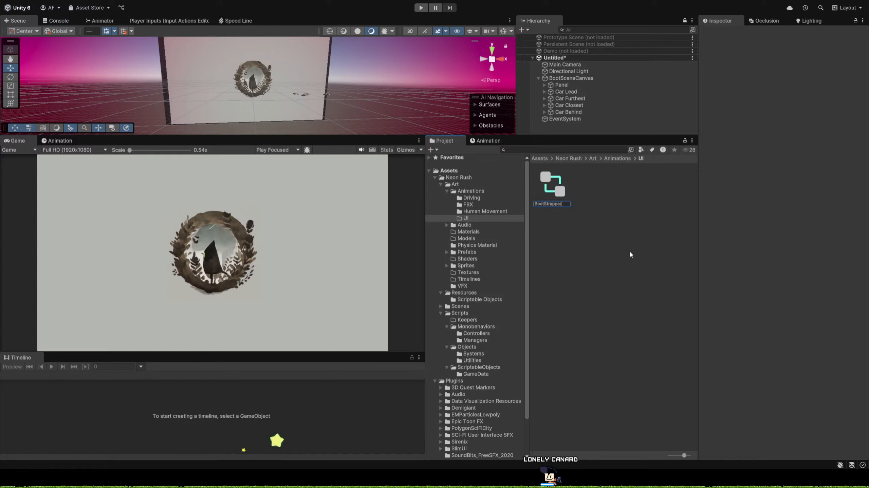
pyautogui.write('Anim')
pyautogui.press('Return')
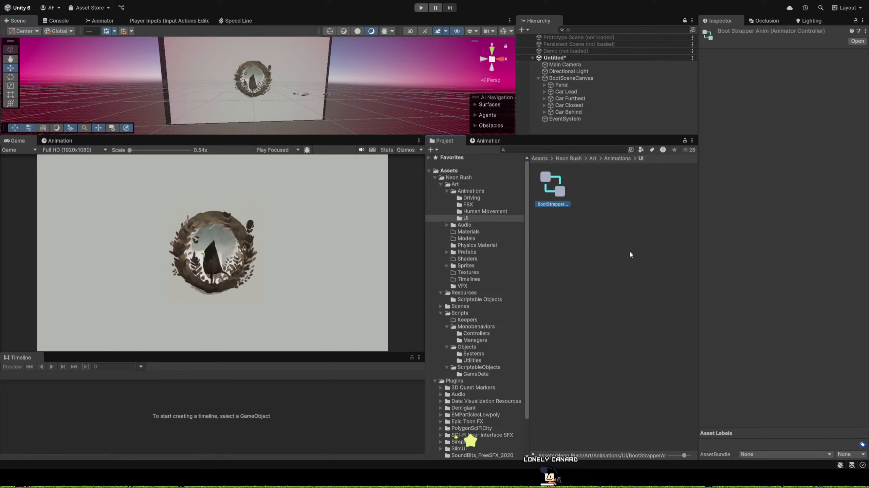
# Create an animation clip named ZoomBootAnim in the Animations/UI folder.
pyautogui.click(635, 218)
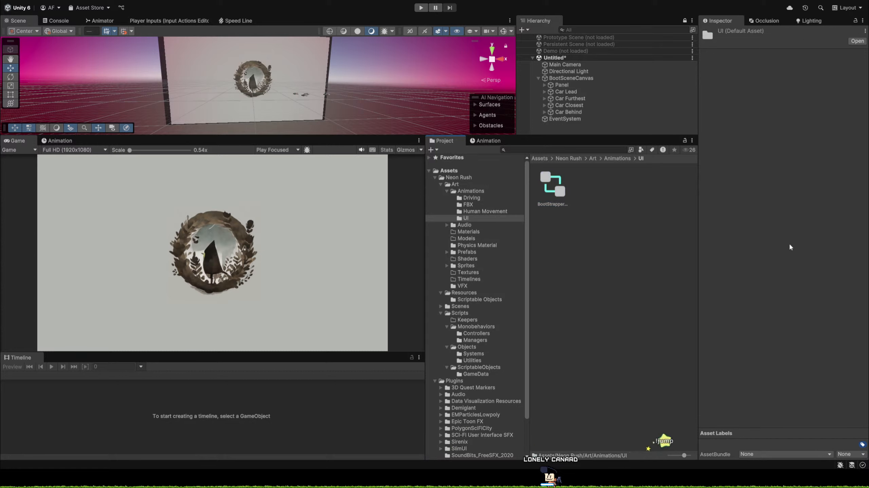
pyautogui.click(699, 275)
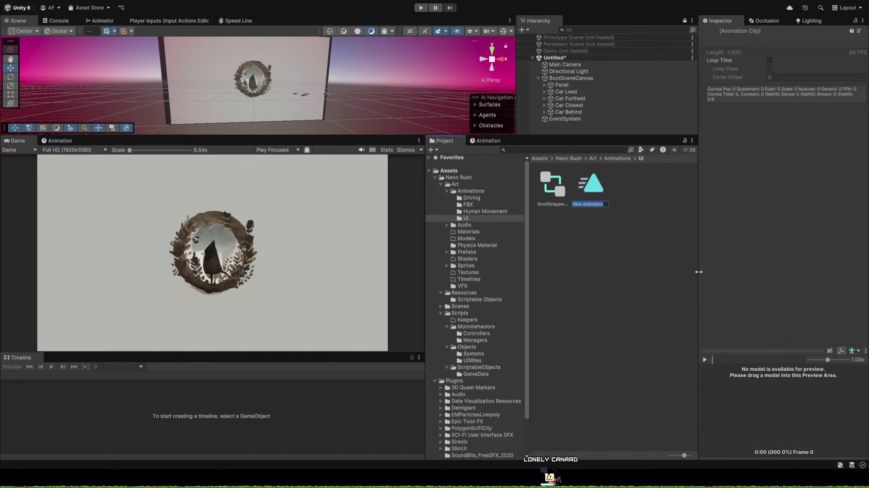
pyautogui.write('Zoom')
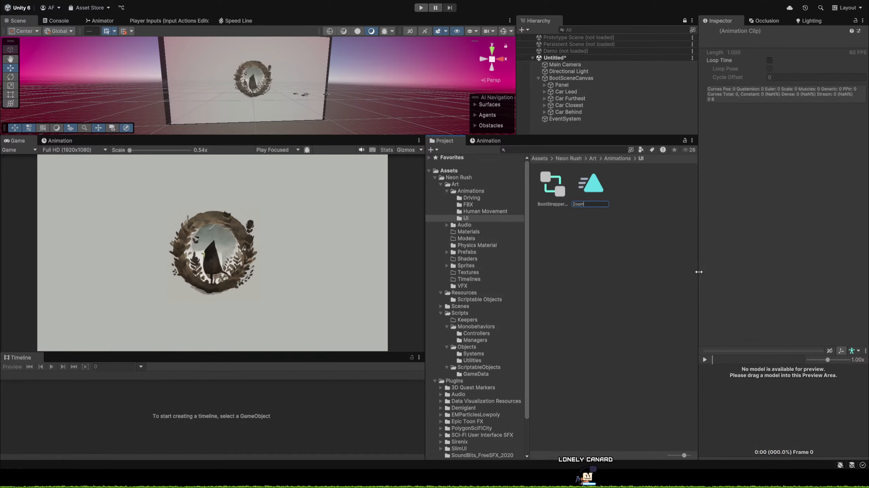
pyautogui.write('Boots')
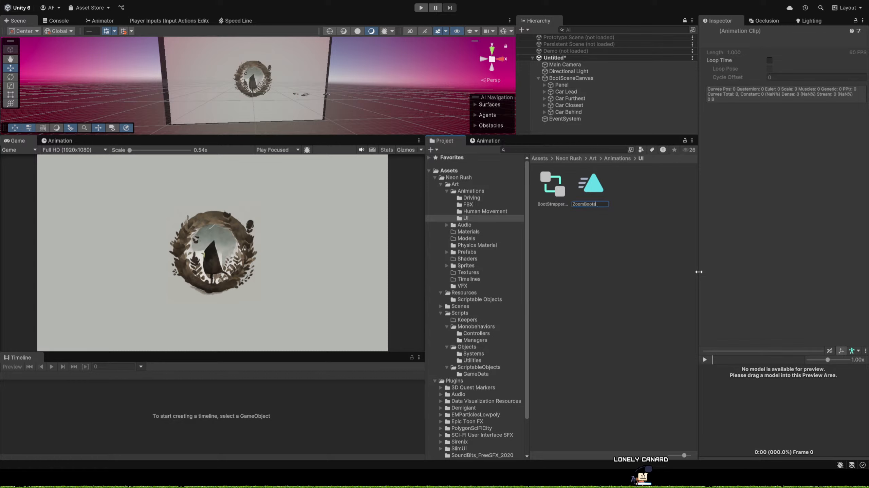
pyautogui.write('nim')
pyautogui.press('Return')
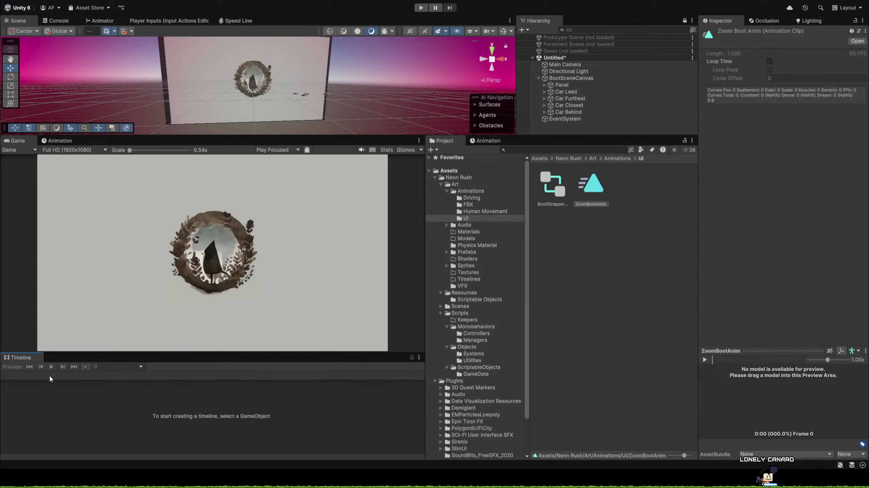
# Close the Timeline window and enlarge the Scene view to show the whole logo panel and the cars.
pyautogui.click(59, 389)
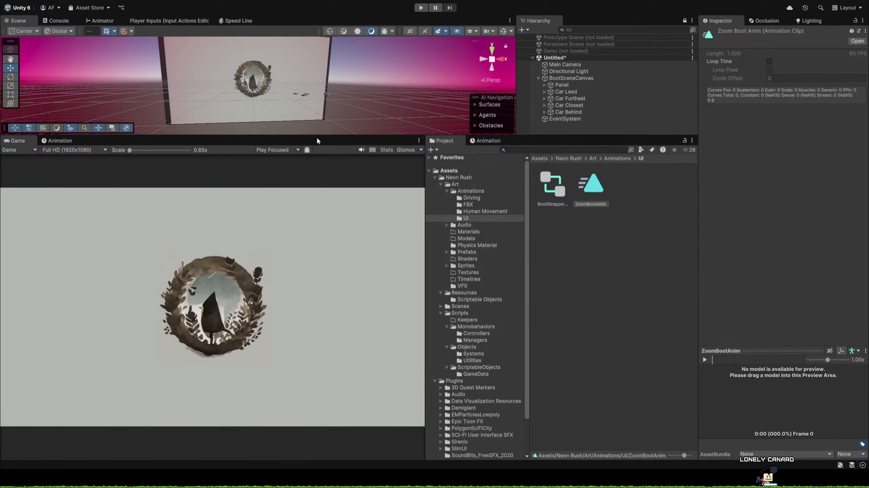
pyautogui.moveTo(317, 136); pyautogui.dragTo(321, 202)
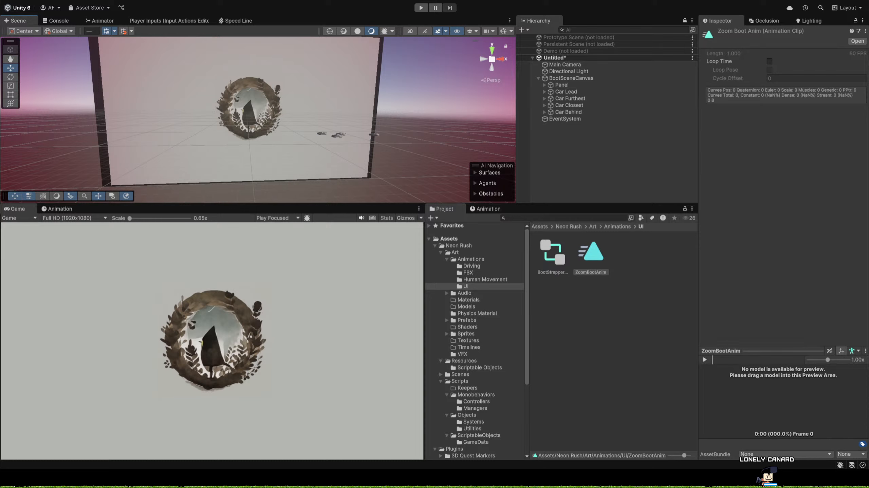
pyautogui.click(606, 331)
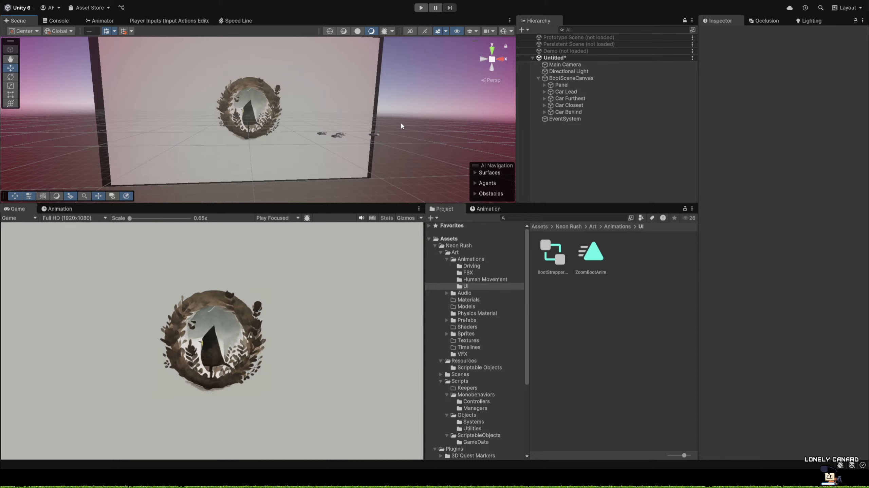
pyautogui.moveTo(401, 122); pyautogui.dragTo(379, 99, button='right')
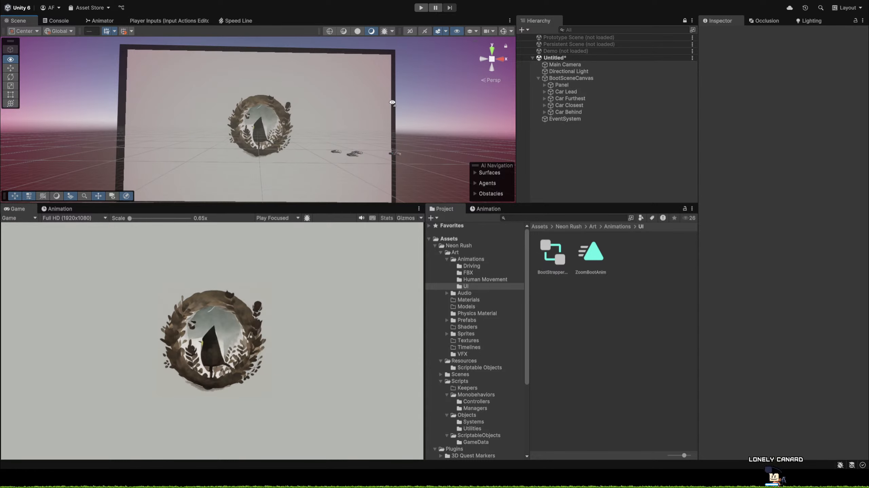
# Assign the BootStrapperAnim controller to BootSceneCanvas's Animator and add the ZoomBootAnim clip to it as the entry state.
pyautogui.click(568, 79)
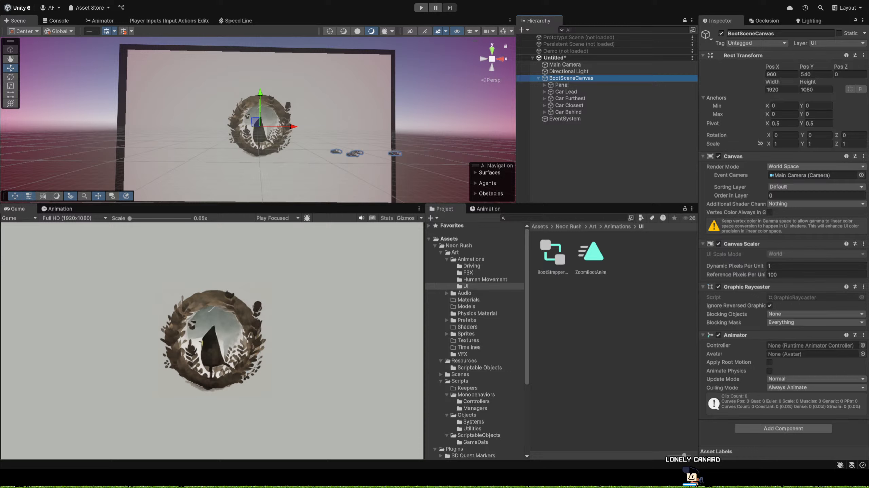
pyautogui.moveTo(553, 253); pyautogui.dragTo(837, 345)
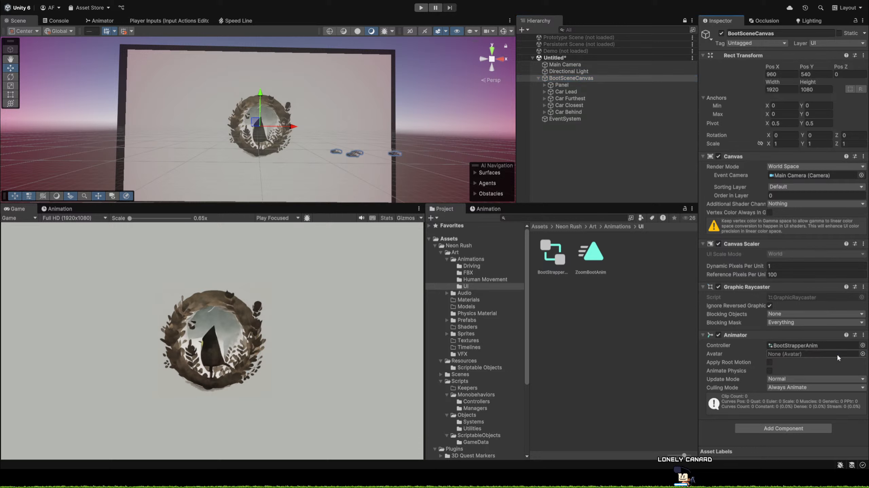
pyautogui.doubleClick(552, 253)
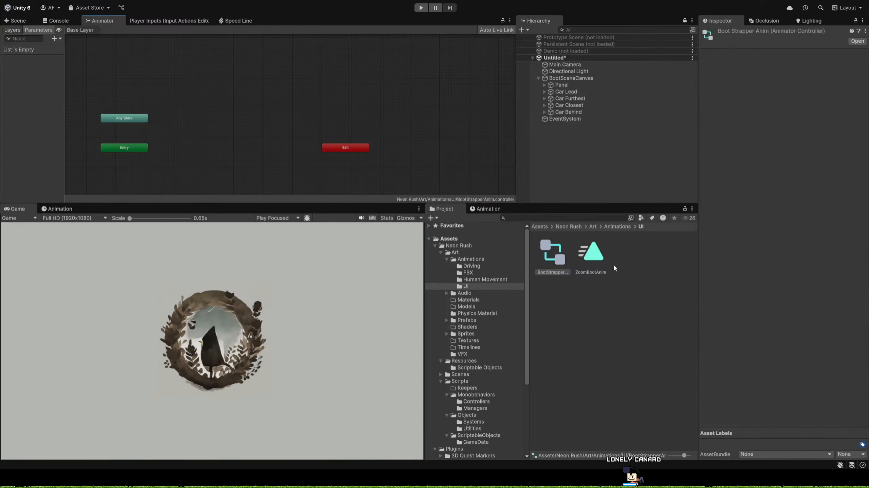
pyautogui.moveTo(590, 253); pyautogui.dragTo(229, 153)
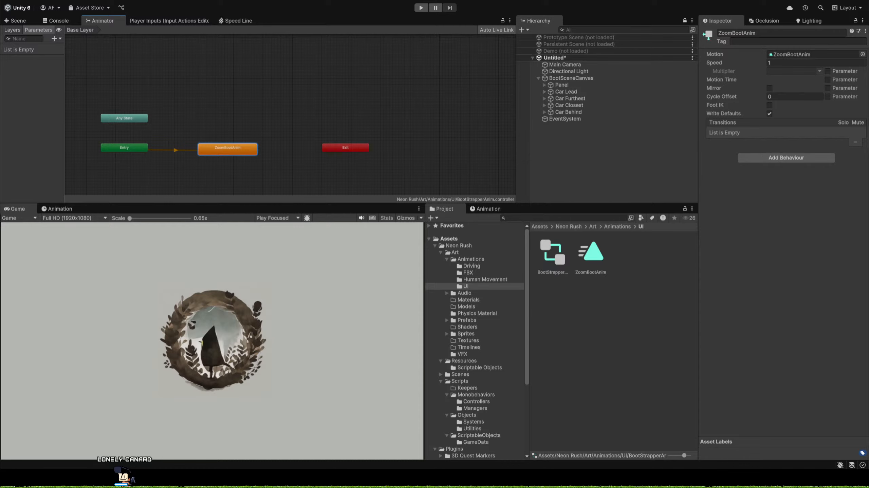
# Collapse BootSceneCanvas's Rect Transform, Canvas, Canvas Scaler and Graphic Raycaster components, leaving the Animator expanded.
pyautogui.click(649, 78)
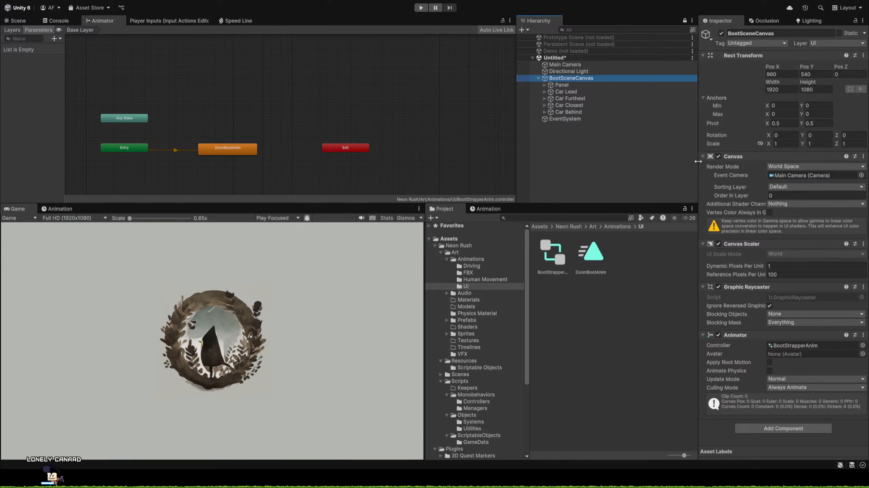
pyautogui.click(701, 156)
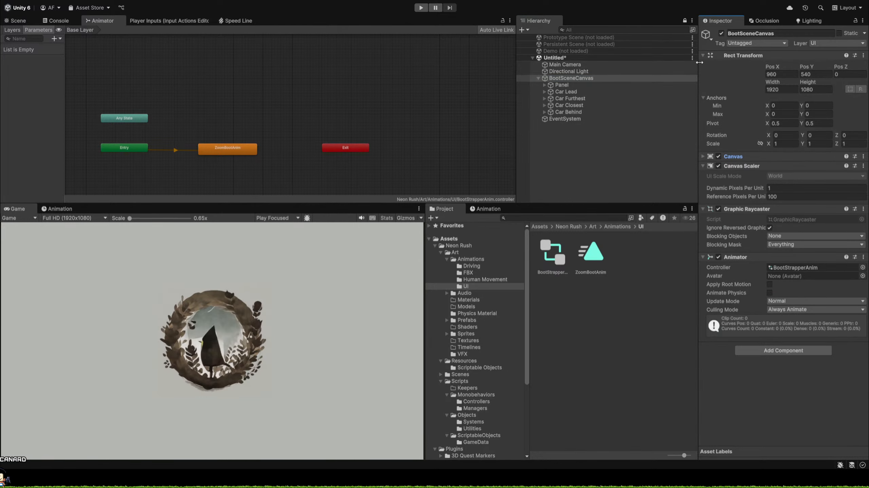
pyautogui.click(703, 55)
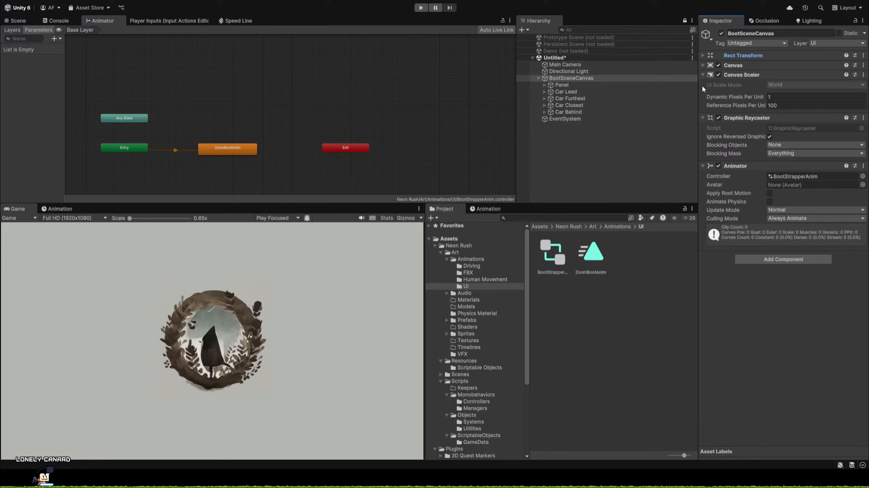
pyautogui.click(701, 75)
pyautogui.click(702, 85)
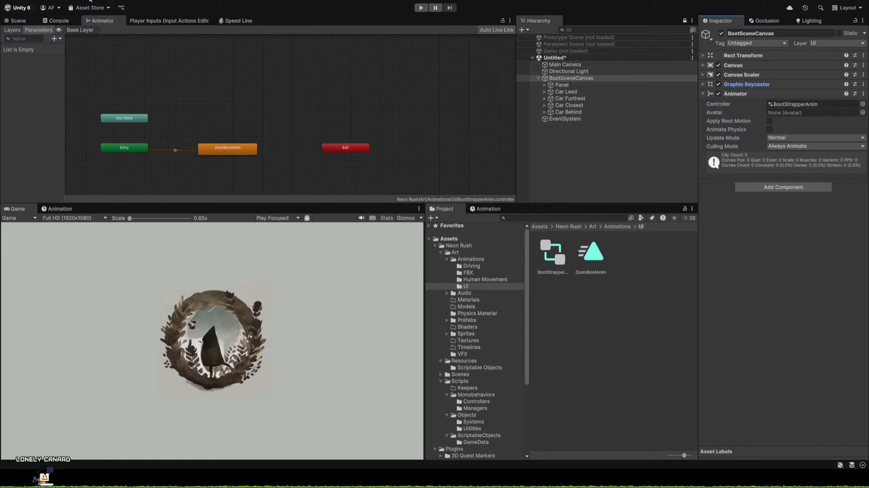
# Start recording ZoomBootAnim and key Car Lead's position at frame 0, shifting the car along X to about 53.2.
pyautogui.click(16, 20)
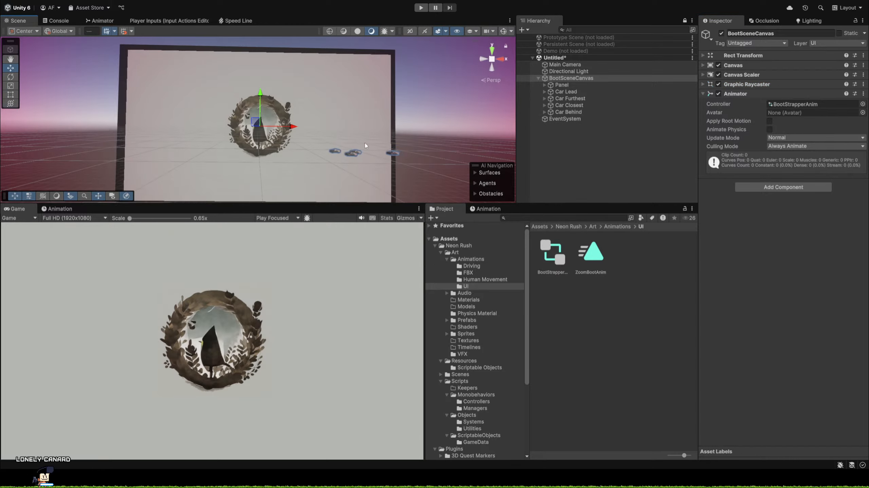
pyautogui.moveTo(470, 117); pyautogui.dragTo(492, 129, button='right')
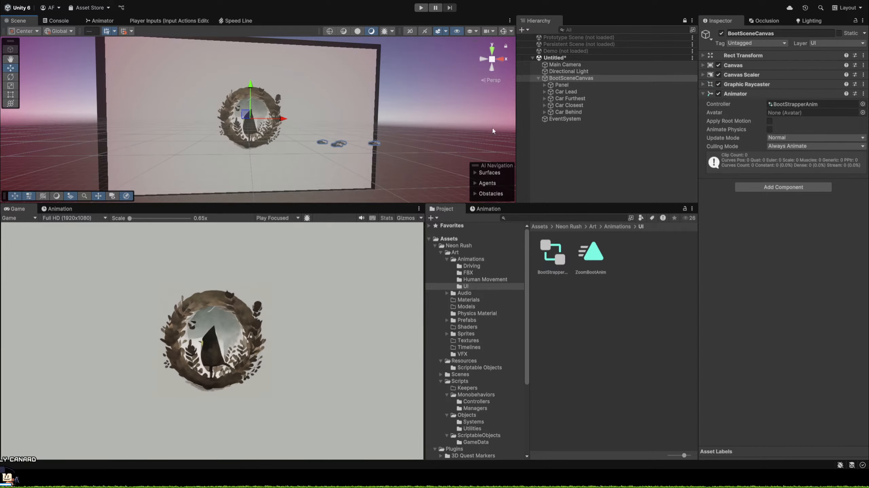
pyautogui.click(572, 92)
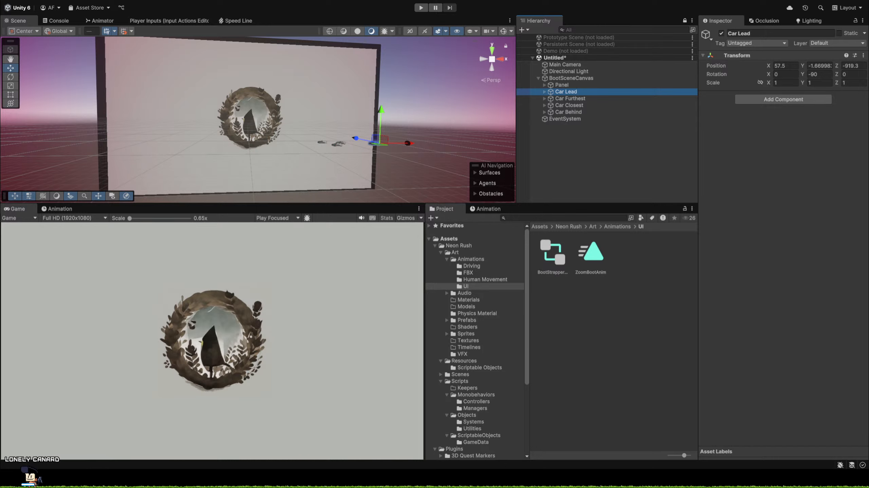
pyautogui.click(57, 208)
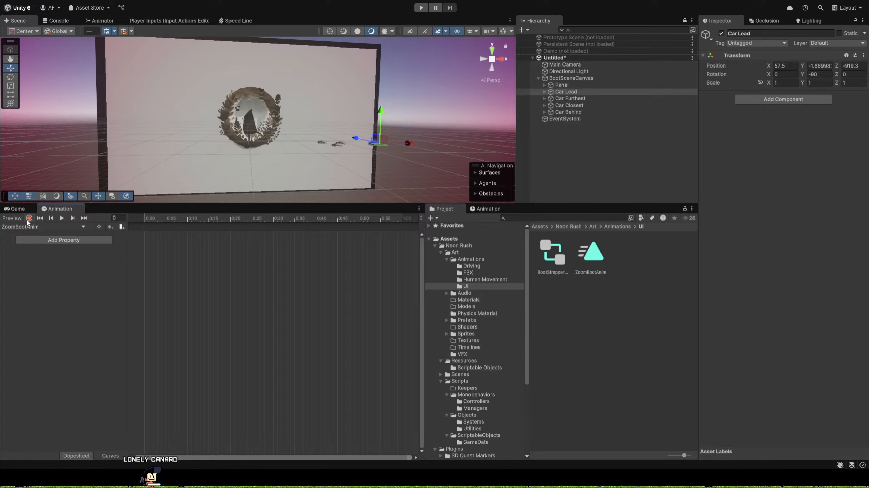
pyautogui.click(29, 218)
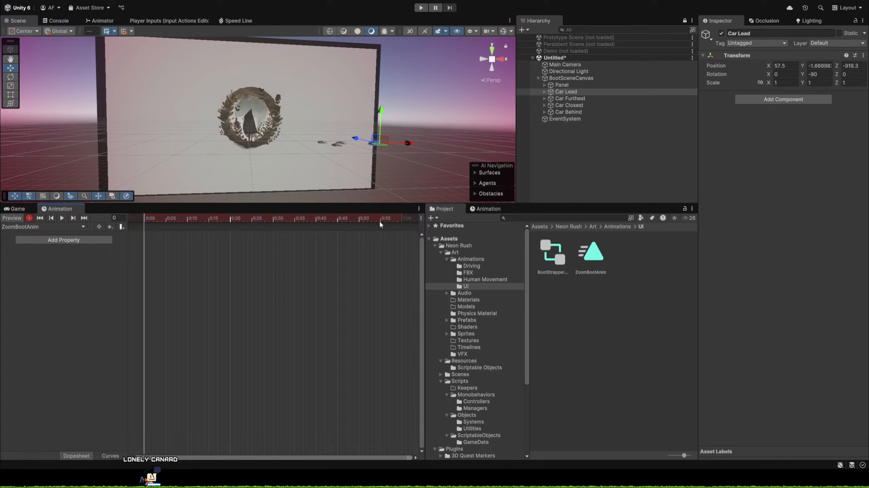
pyautogui.scroll(3, 246, 248)
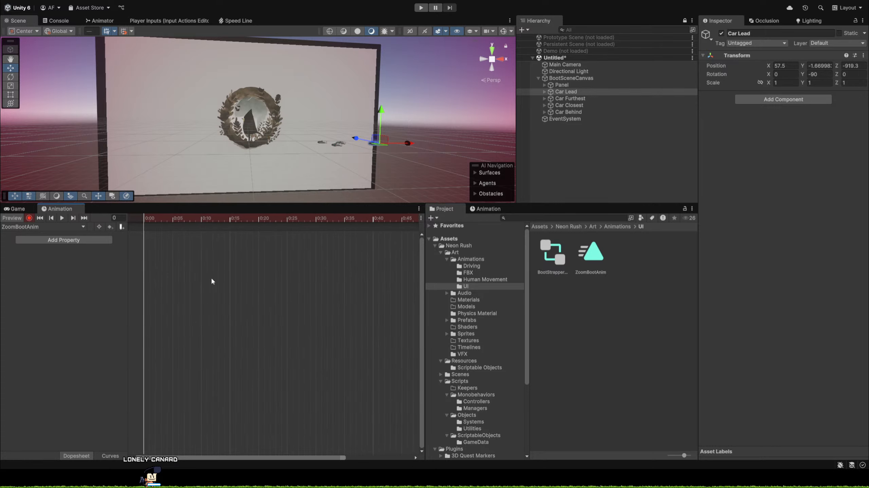
pyautogui.scroll(-5, 212, 279)
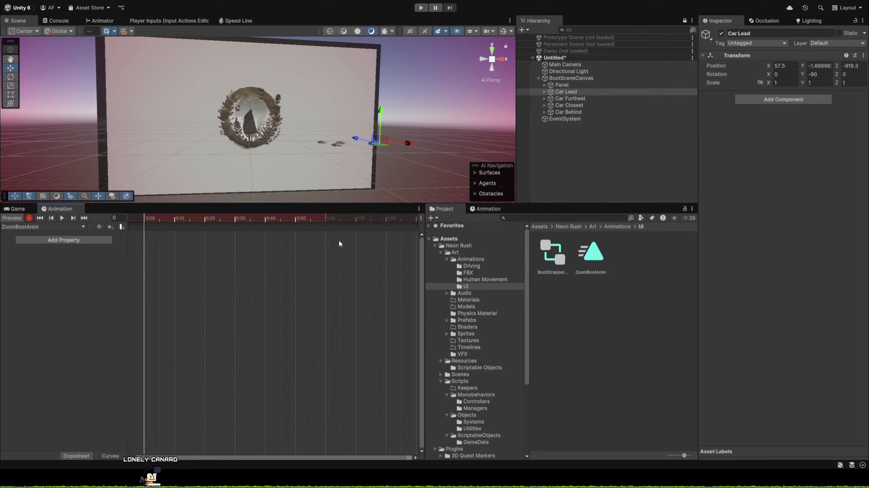
pyautogui.scroll(-1, 345, 239)
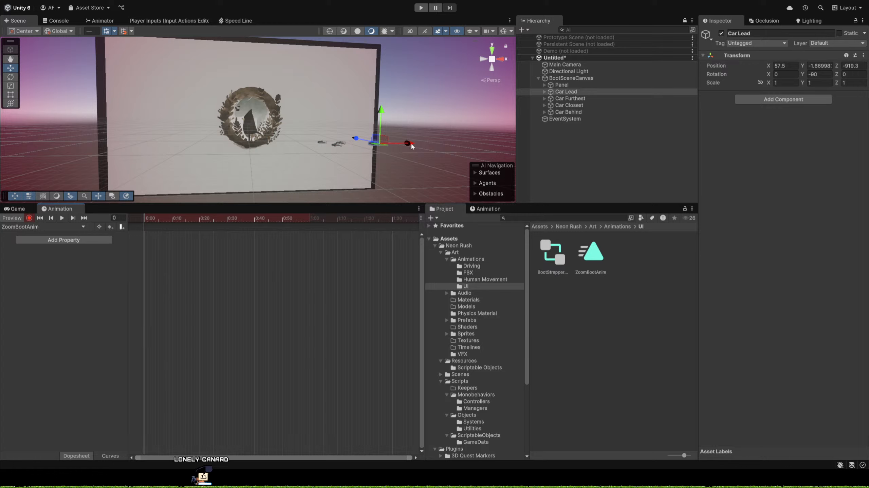
pyautogui.moveTo(409, 143)
pyautogui.mouseDown()
pyautogui.moveTo(340, 156)
pyautogui.moveTo(200, 158)
pyautogui.moveTo(413, 152)
pyautogui.mouseUp()
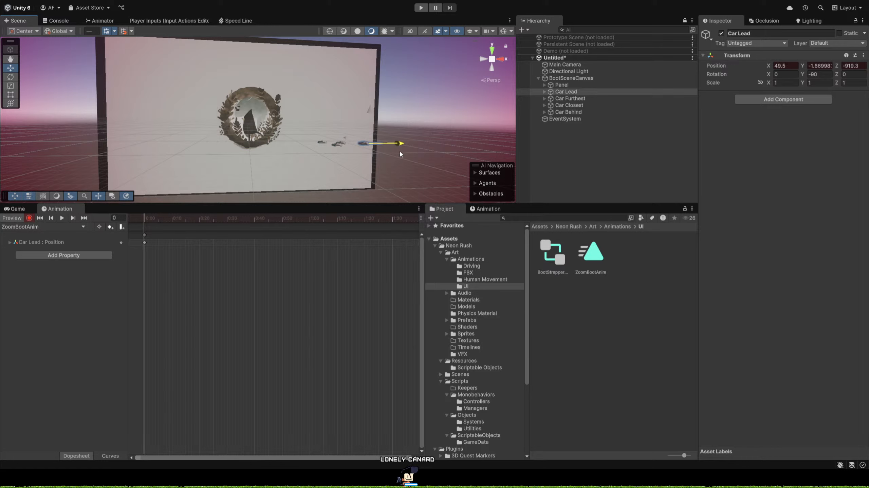
pyautogui.click(399, 152)
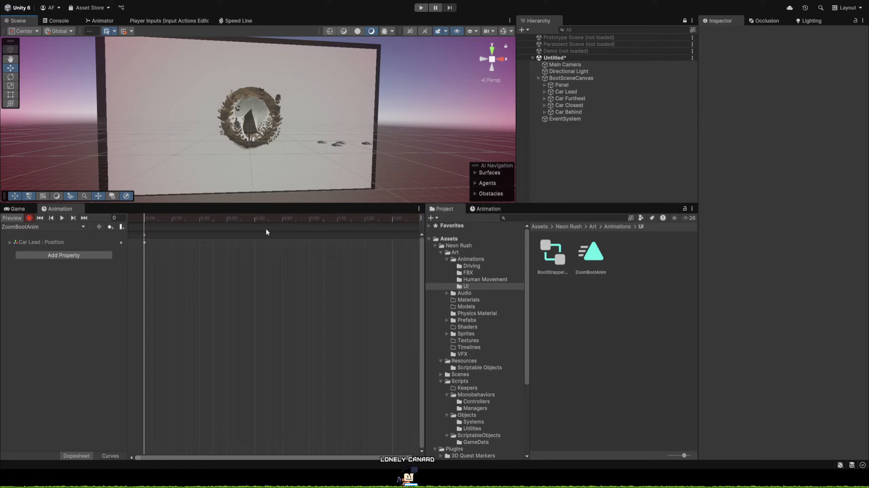
# Move the ZoomBootAnim playhead to frame 60 with Car Lead selected, and dock the Animation window beneath the Game view.
pyautogui.moveTo(312, 218); pyautogui.dragTo(310, 219)
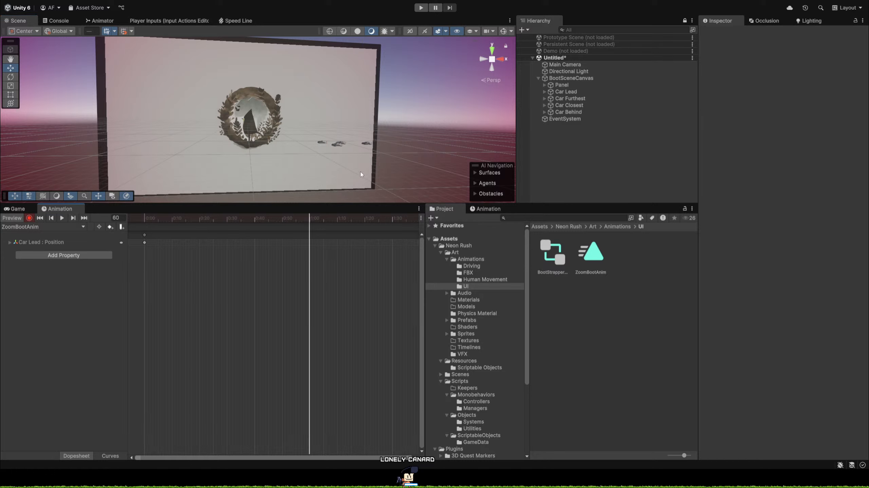
pyautogui.click(572, 92)
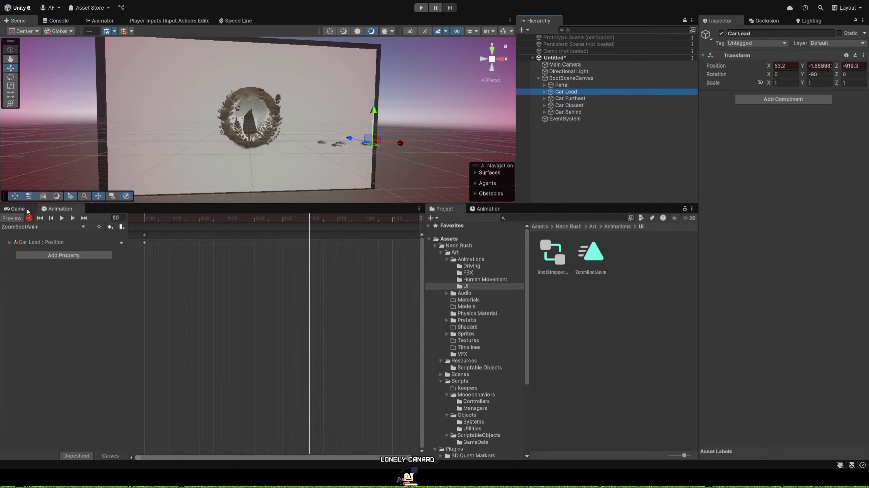
pyautogui.click(17, 209)
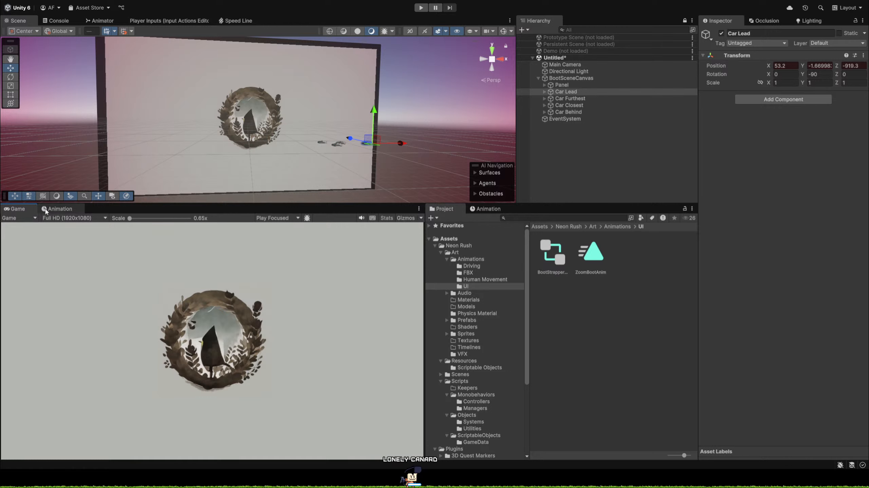
pyautogui.click(57, 209)
pyautogui.moveTo(56, 209); pyautogui.dragTo(374, 259)
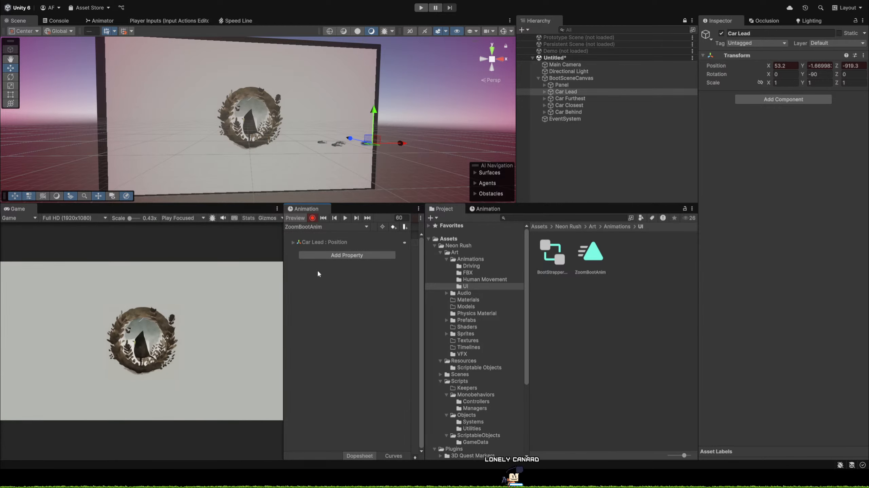
pyautogui.moveTo(306, 253); pyautogui.dragTo(97, 437)
# Key Car Lead's position at frame 60 by moving it past the logo to about X -21, and preview the animation.
pyautogui.scroll(-5, 211, 413)
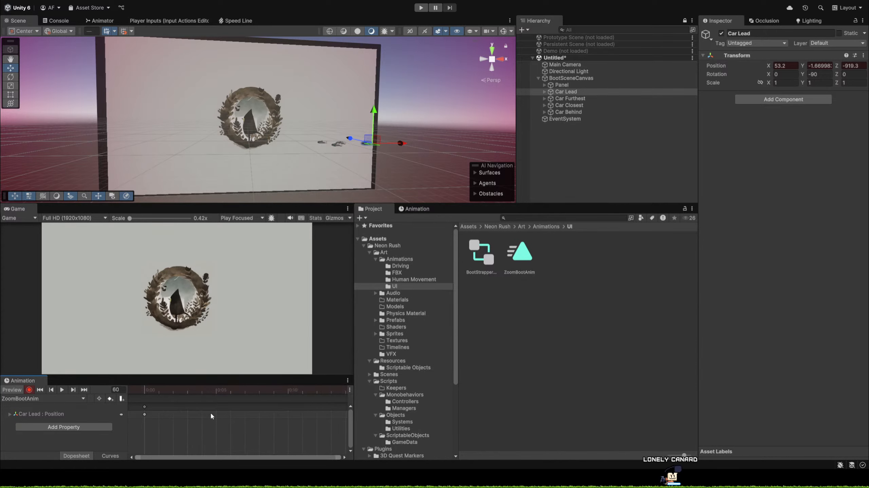
pyautogui.scroll(-6, 213, 412)
pyautogui.scroll(-5, 218, 427)
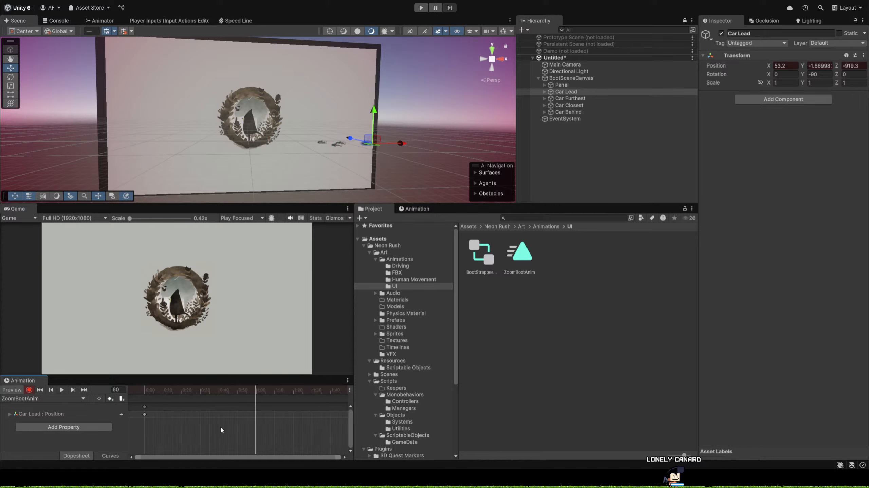
pyautogui.moveTo(405, 144); pyautogui.dragTo(283, 145)
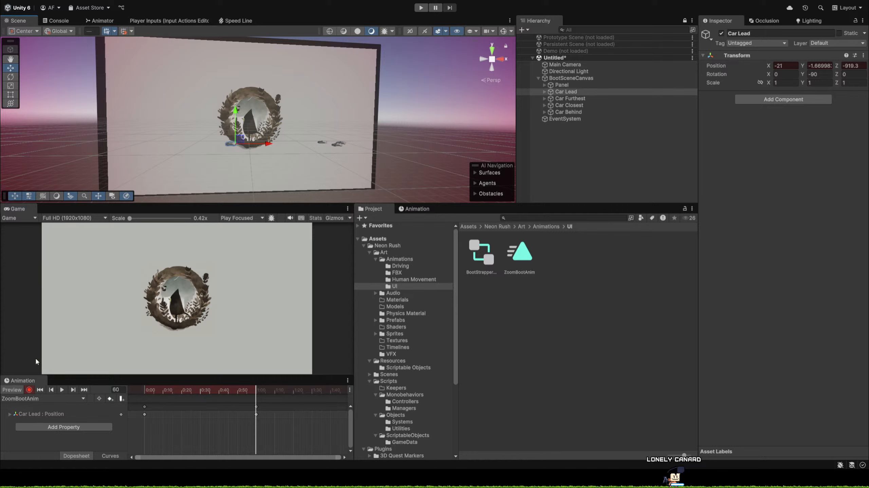
pyautogui.click(62, 390)
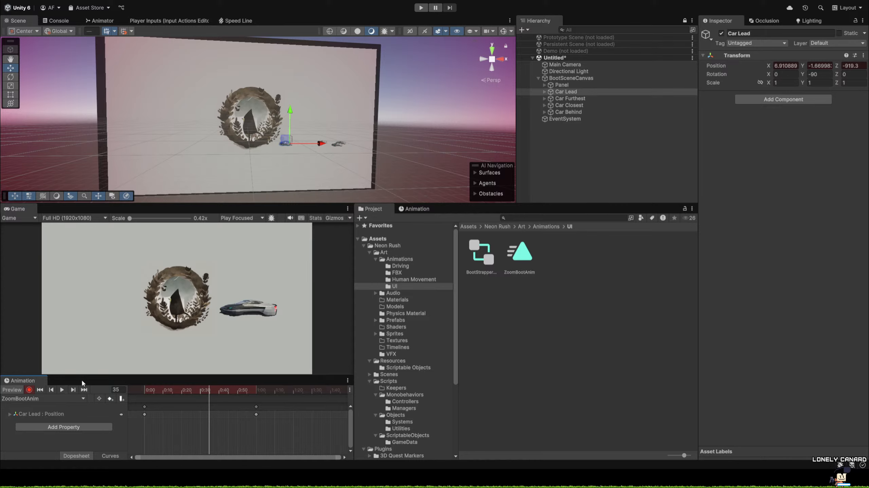
# Key Car Furthest's position at frame 0 of ZoomBootAnim, shifting the car along X to about 60.5.
pyautogui.moveTo(154, 392); pyautogui.dragTo(124, 386)
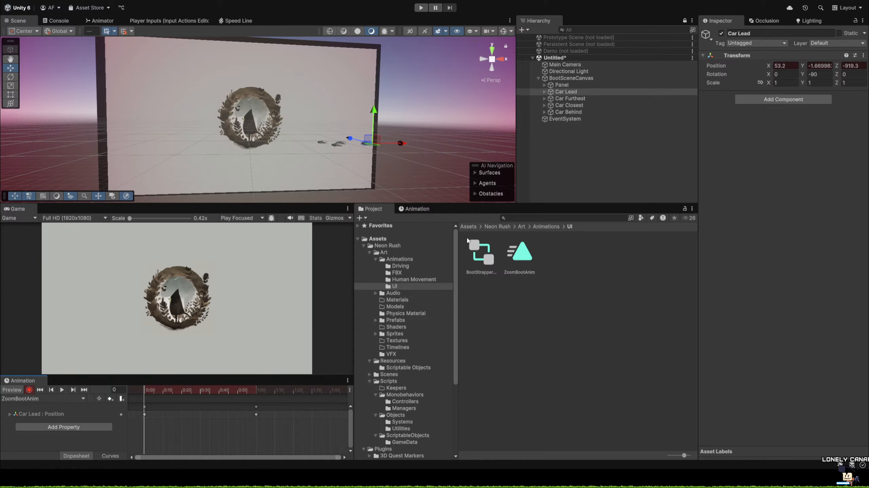
pyautogui.click(574, 99)
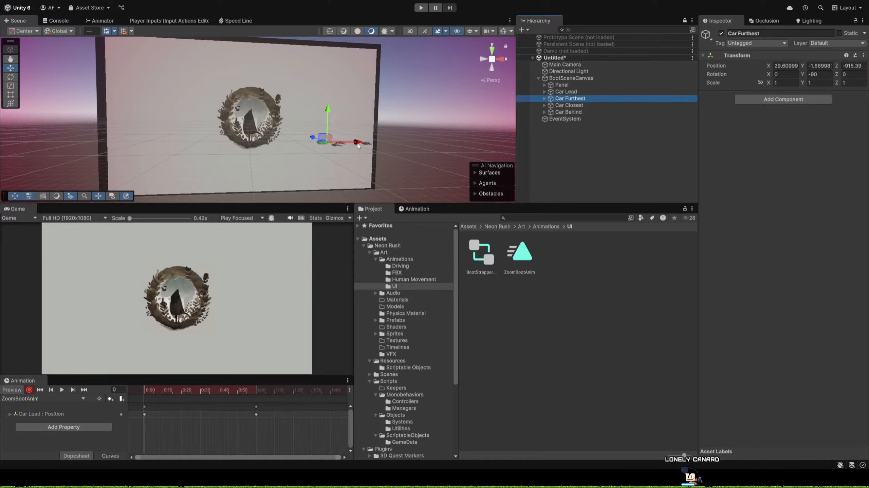
pyautogui.moveTo(358, 143); pyautogui.dragTo(420, 140)
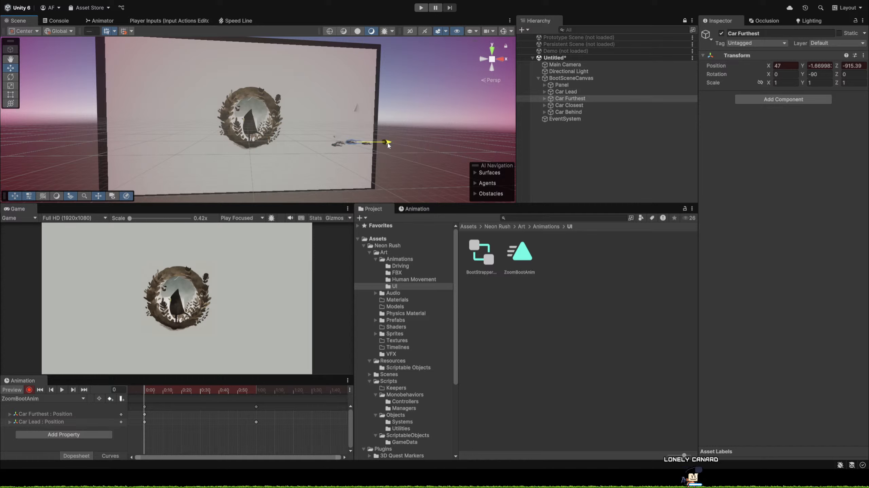
pyautogui.moveTo(388, 145); pyautogui.dragTo(405, 142)
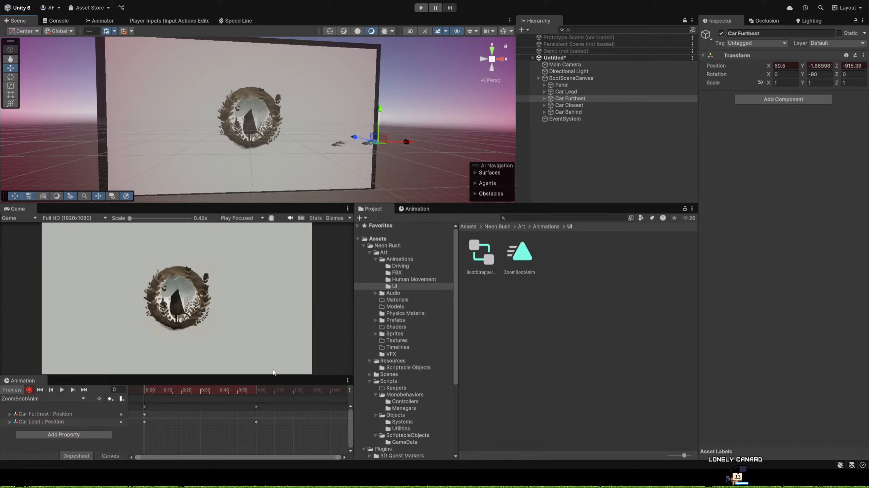
# Key Car Furthest's position at frame 60 by moving it past the logo to about X -52.5, and preview the animation.
pyautogui.click(255, 390)
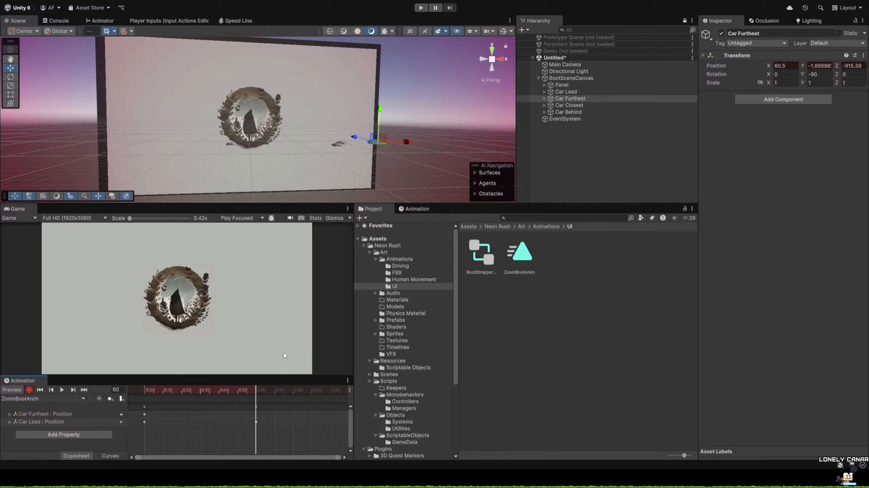
pyautogui.moveTo(406, 142); pyautogui.dragTo(276, 158)
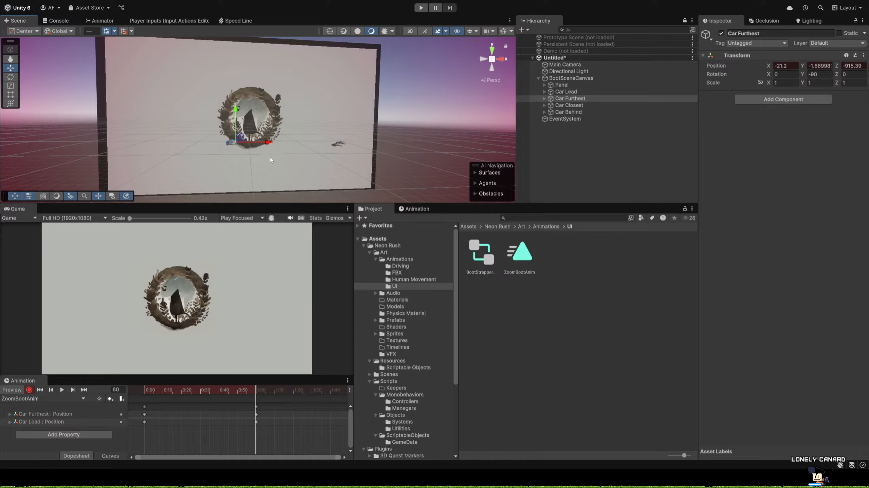
pyautogui.click(61, 390)
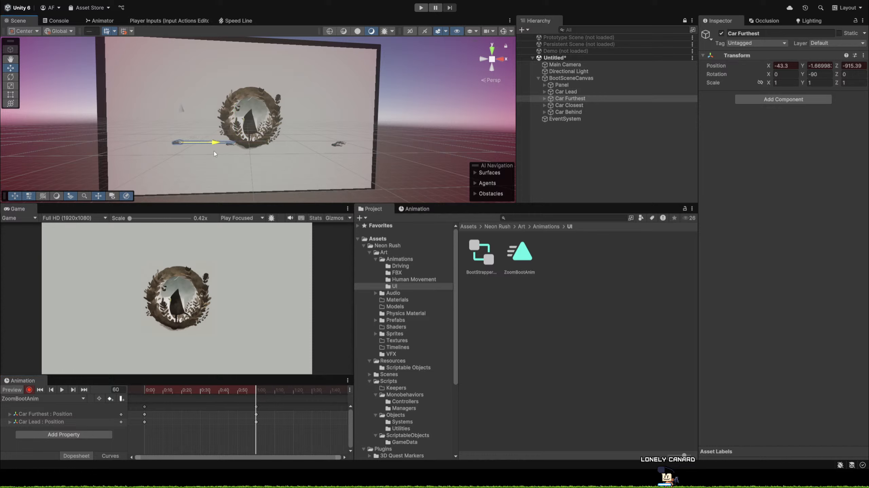
pyautogui.click(62, 390)
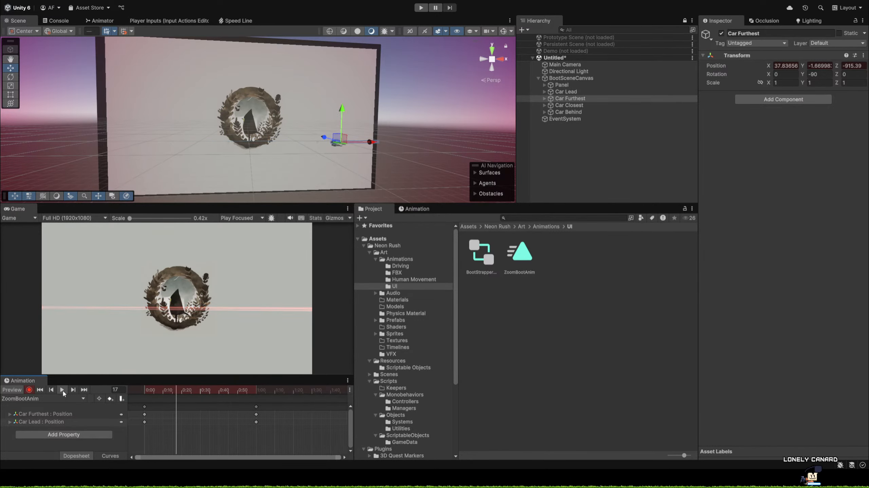
# Key Car Closest's position at frame 0, placing the car well beyond the panel's edge at about X 106.3.
pyautogui.click(565, 105)
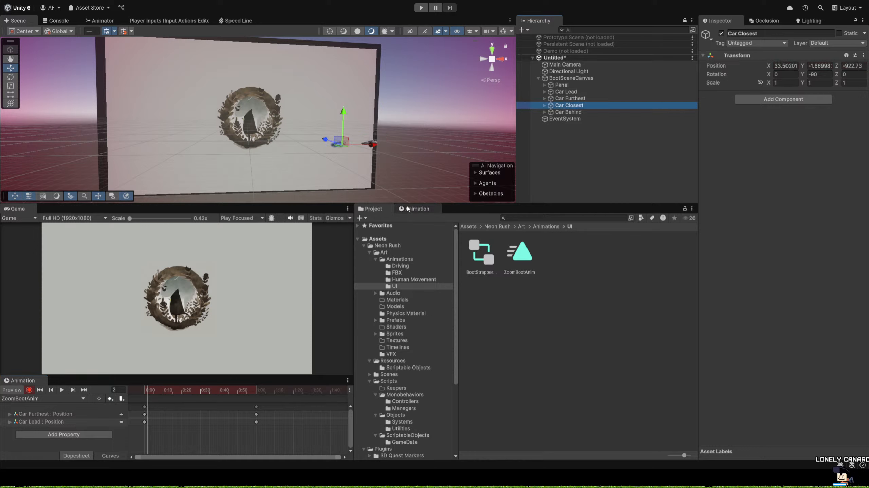
pyautogui.click(149, 392)
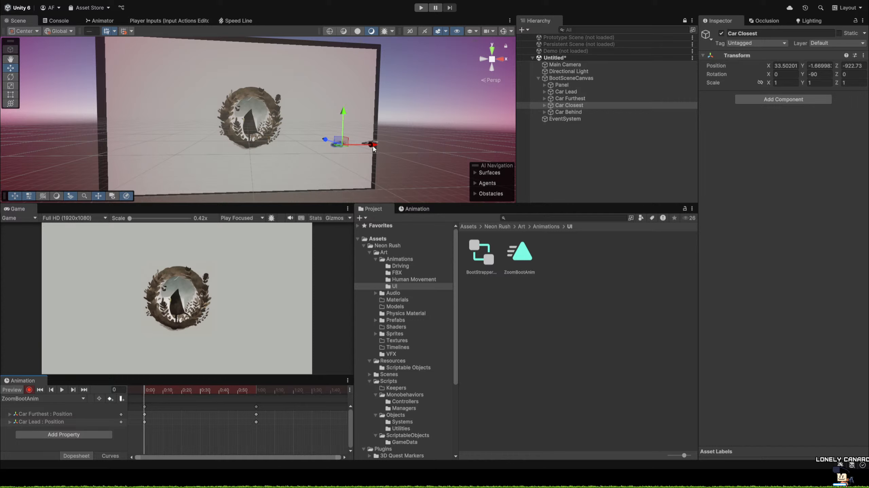
pyautogui.moveTo(373, 148)
pyautogui.mouseDown()
pyautogui.moveTo(260, 154)
pyautogui.moveTo(324, 146)
pyautogui.moveTo(158, 145)
pyautogui.mouseUp()
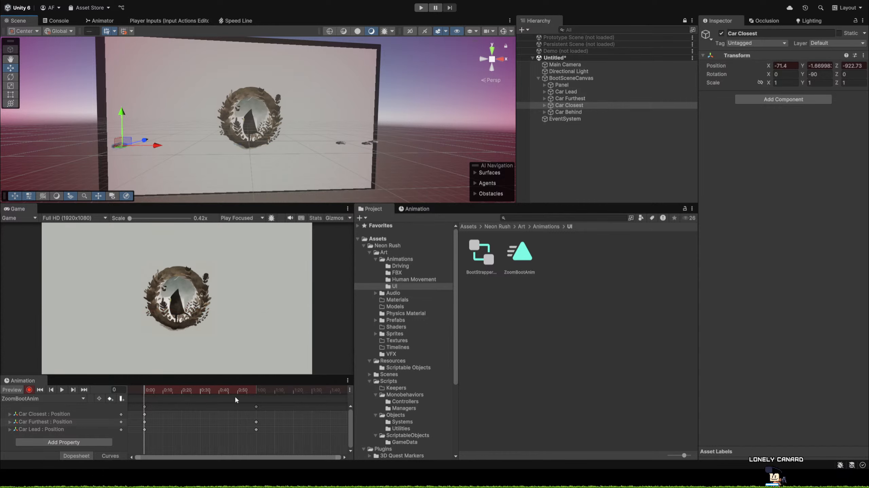
pyautogui.moveTo(214, 392)
pyautogui.mouseDown()
pyautogui.moveTo(257, 391)
pyautogui.moveTo(147, 390)
pyautogui.mouseUp()
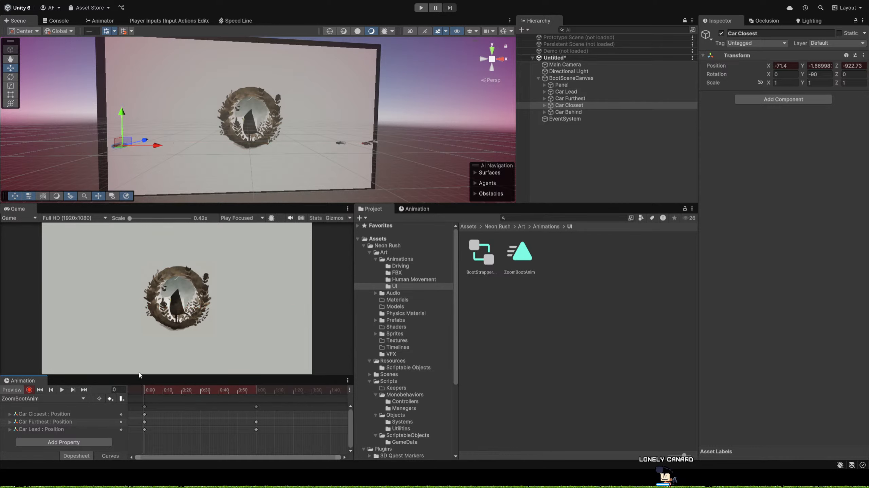
pyautogui.moveTo(166, 149); pyautogui.dragTo(443, 148)
pyautogui.moveTo(497, 145)
pyautogui.mouseDown()
pyautogui.moveTo(444, 145)
pyautogui.moveTo(495, 144)
pyautogui.mouseUp()
# Key Car Closest's position at frame 60 at about X -26.3, and return the playhead to frame 0.
pyautogui.click(257, 387)
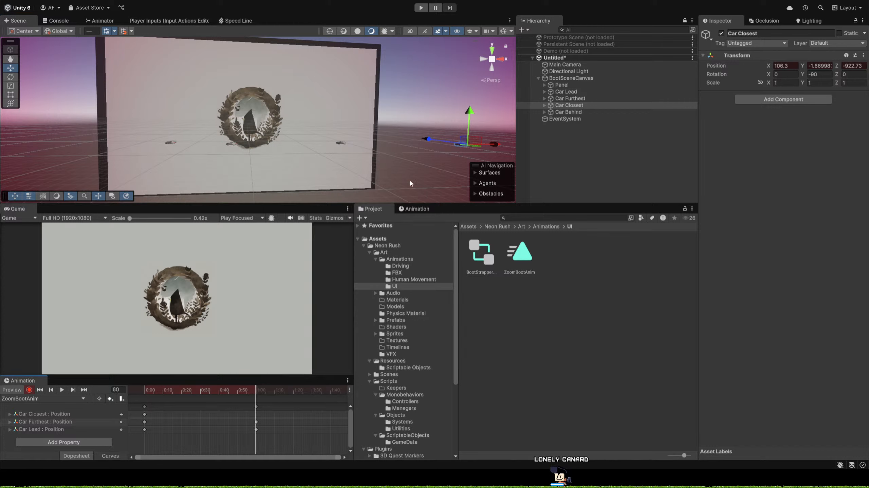
pyautogui.moveTo(491, 144); pyautogui.dragTo(249, 178)
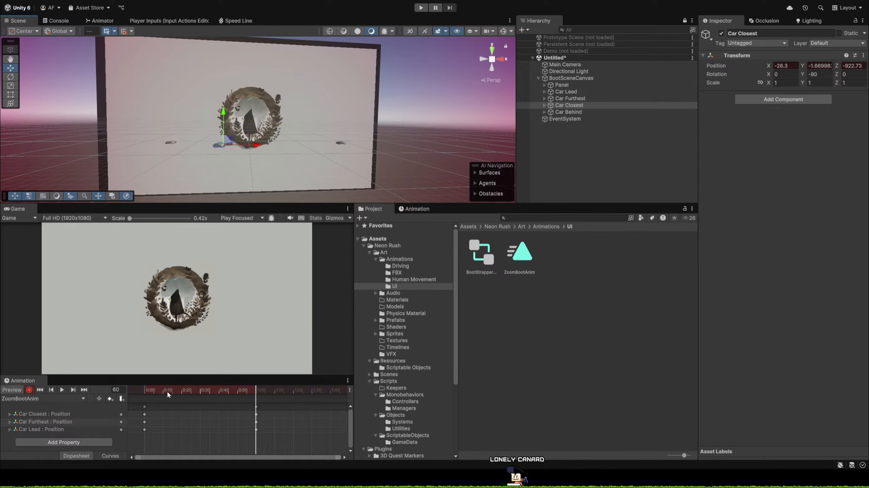
pyautogui.moveTo(162, 391); pyautogui.dragTo(117, 392)
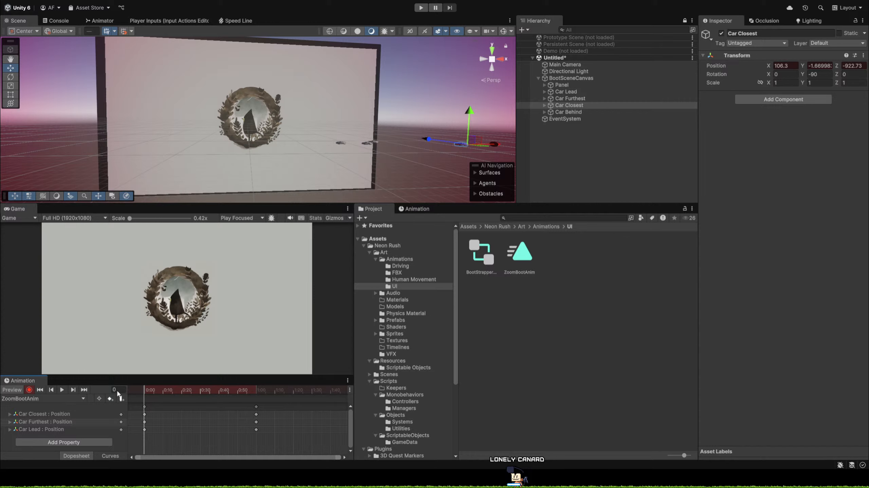
# Key Car Behind's position at about X 39.5 on frame 0 and about X -18.9 on frame 60.
pyautogui.click(560, 112)
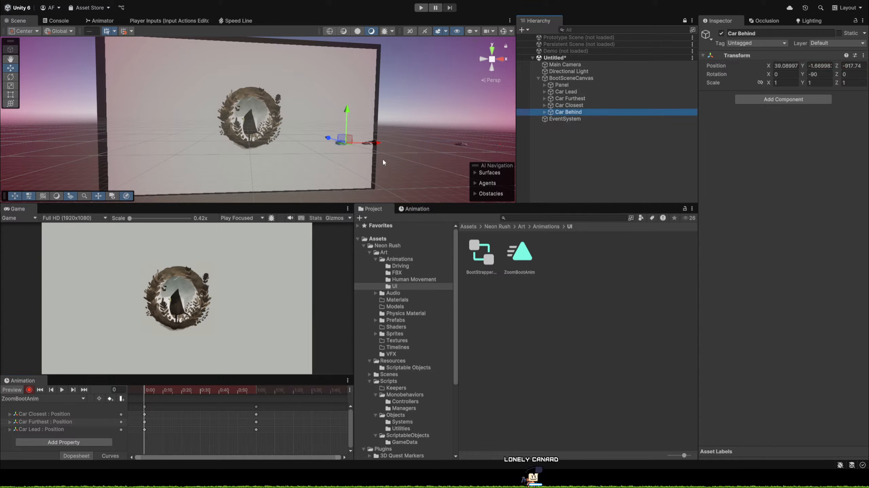
pyautogui.moveTo(377, 144); pyautogui.dragTo(378, 145)
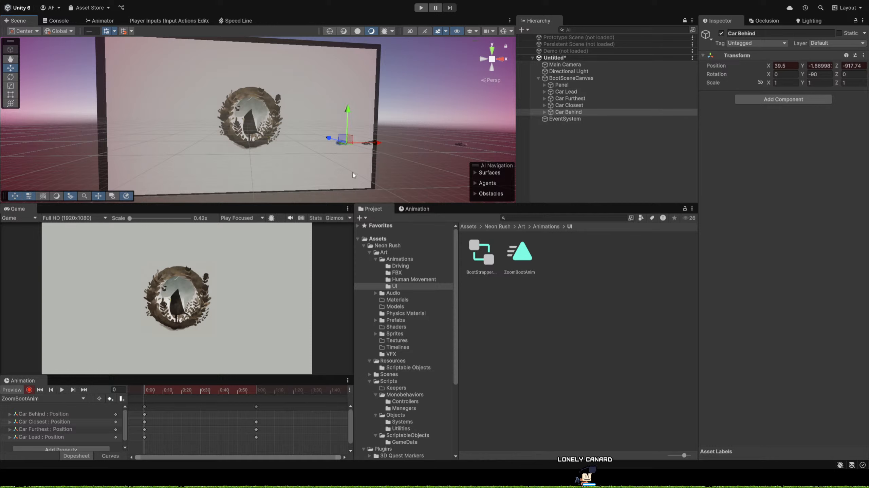
pyautogui.click(256, 390)
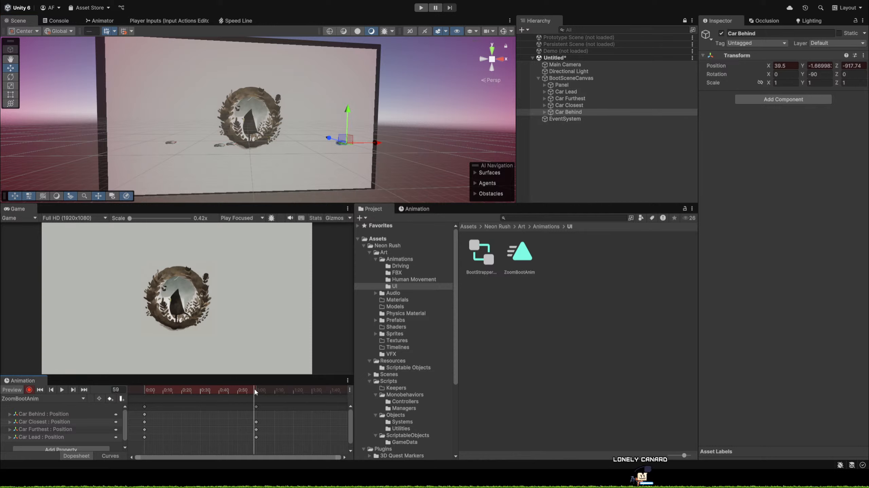
pyautogui.moveTo(257, 391); pyautogui.dragTo(256, 390)
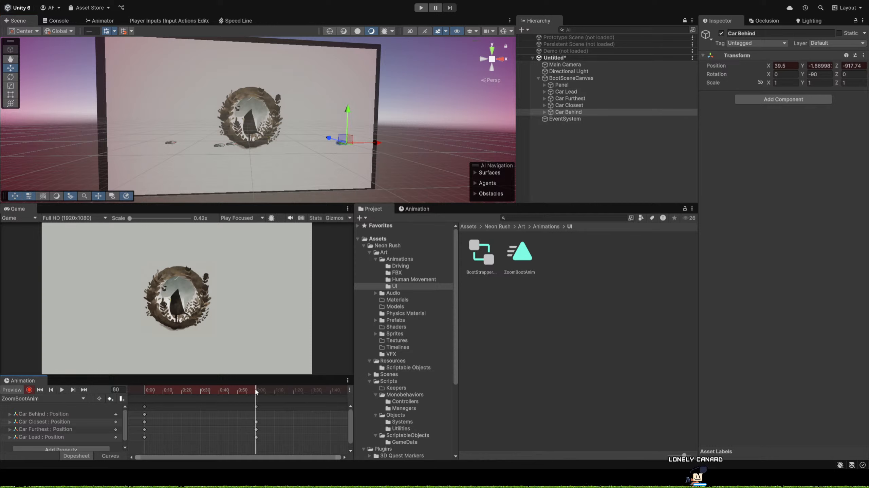
pyautogui.moveTo(372, 146); pyautogui.dragTo(268, 161)
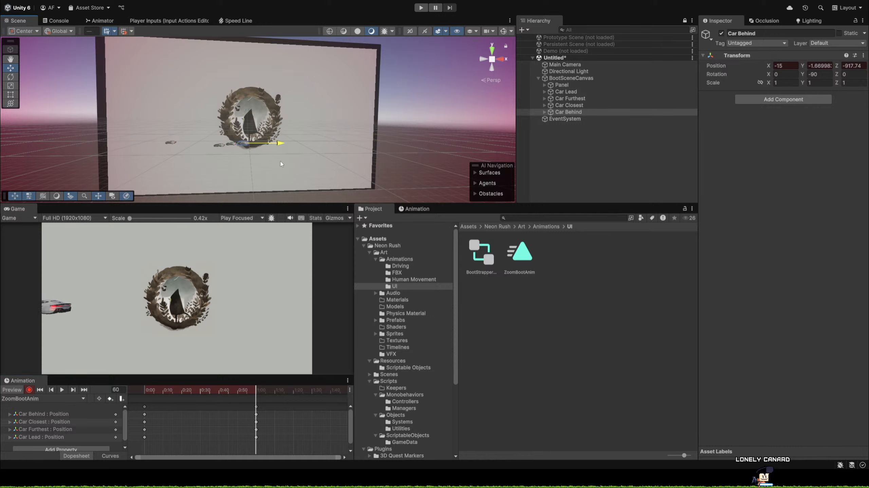
pyautogui.click(272, 171)
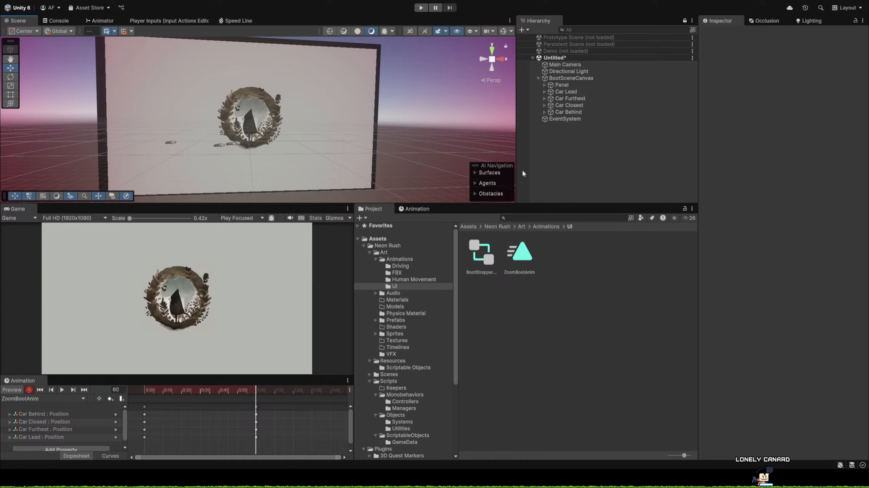
# At frame 60, move Car Closest to about X -38.2 and shift Car Furthest slightly farther past the logo along X.
pyautogui.click(580, 105)
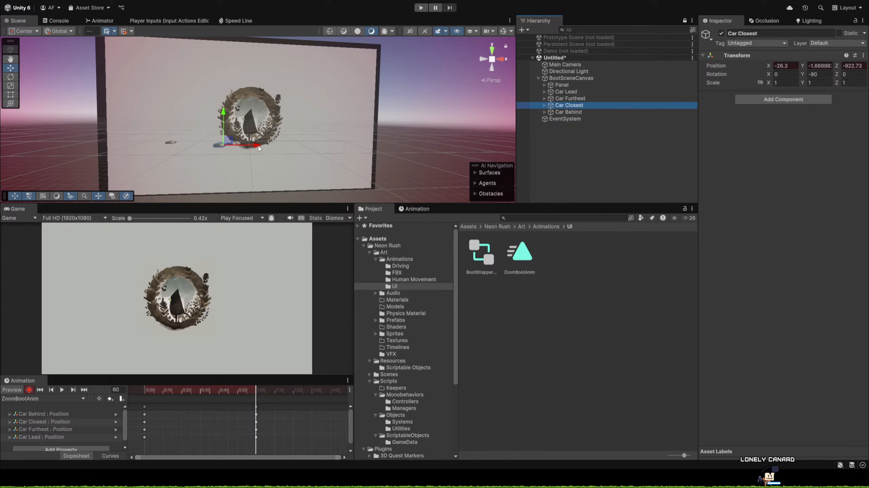
pyautogui.moveTo(255, 144); pyautogui.dragTo(229, 145)
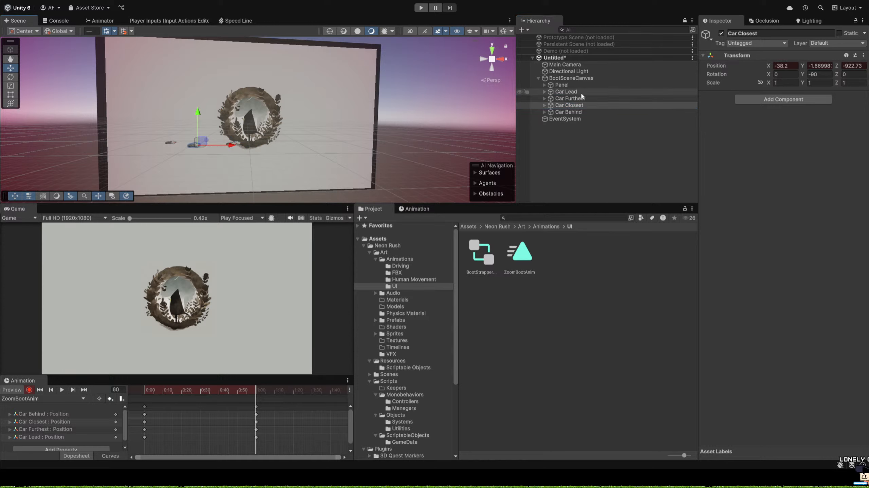
pyautogui.click(569, 98)
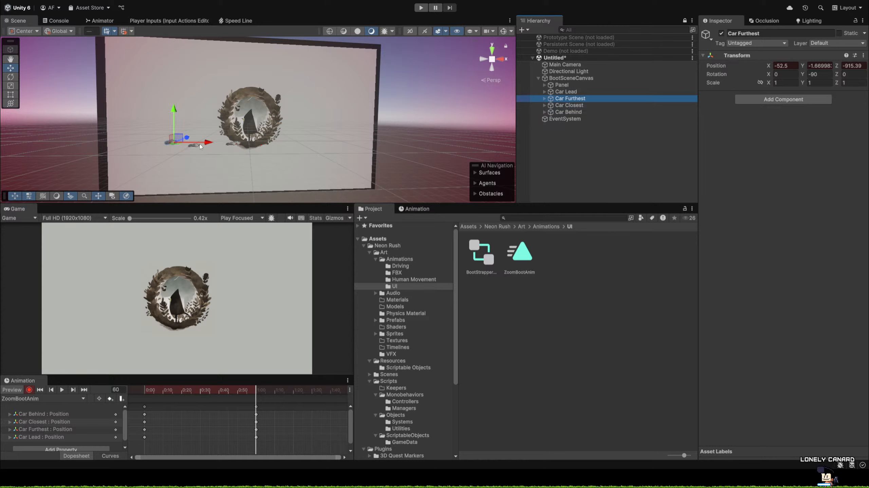
pyautogui.moveTo(207, 143); pyautogui.dragTo(193, 144)
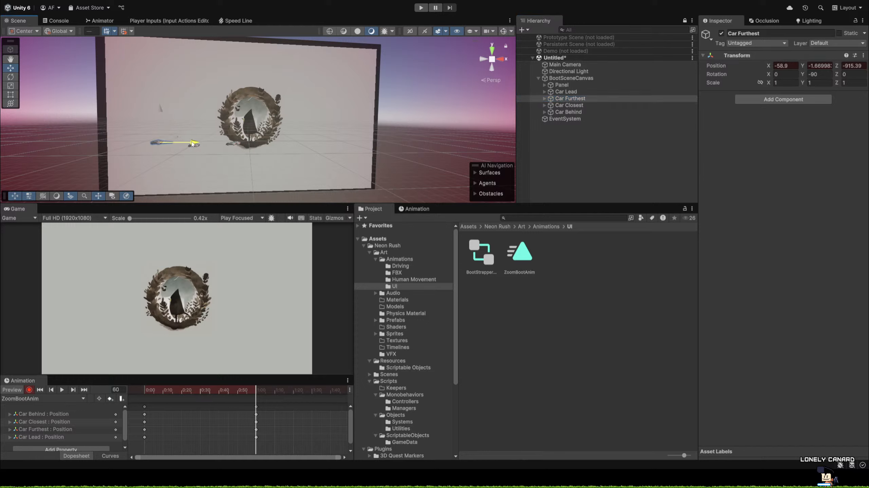
pyautogui.click(569, 105)
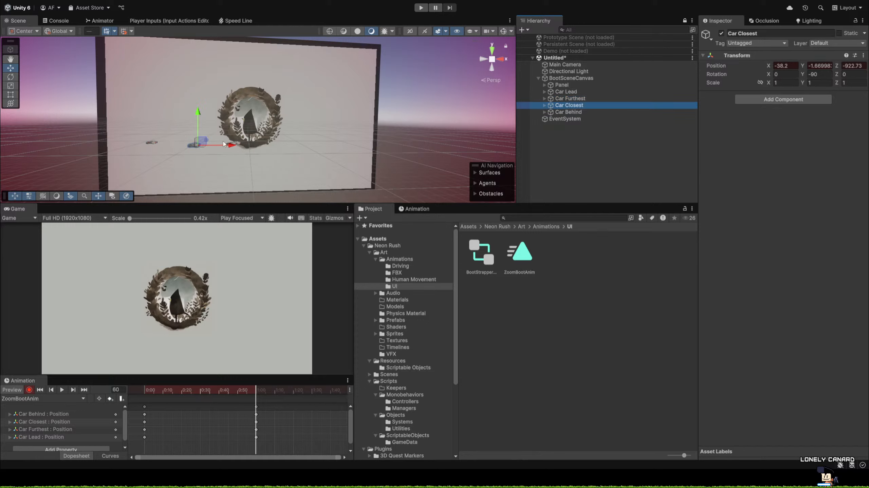
# At frame 60, move Car Lead to about X -79.6 and Car Behind to about X -25.2.
pyautogui.click(576, 91)
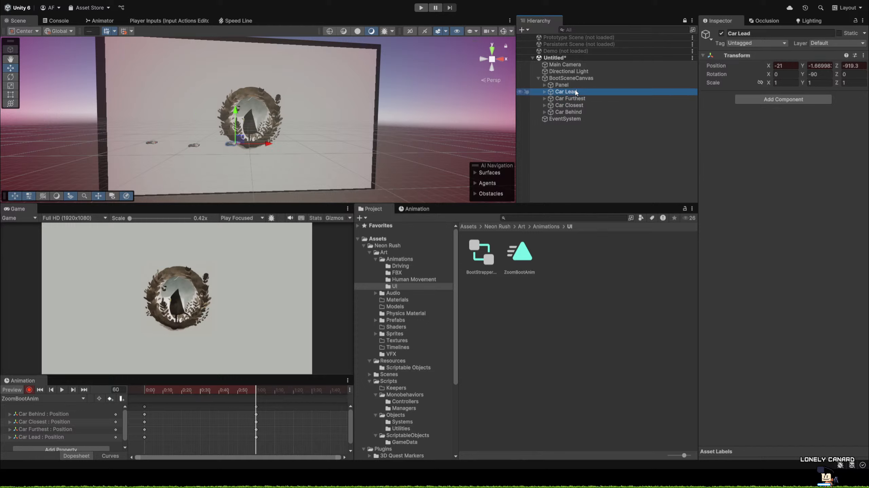
pyautogui.moveTo(267, 143); pyautogui.dragTo(141, 135)
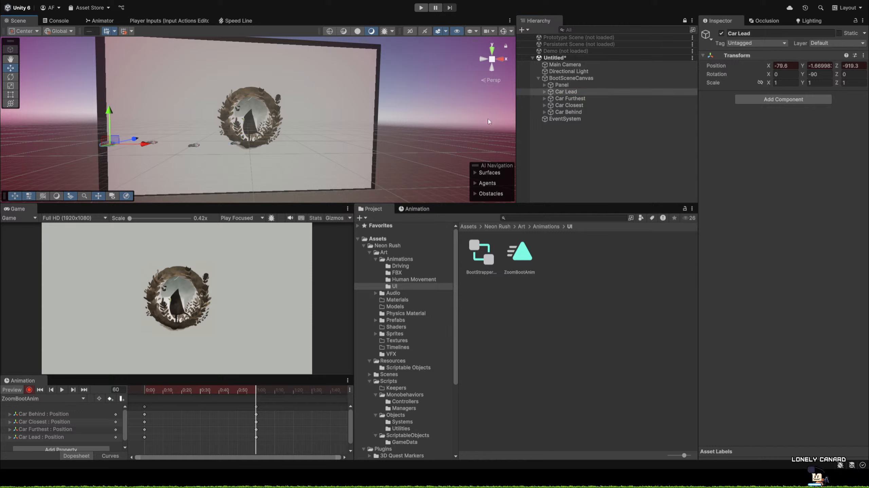
pyautogui.click(581, 111)
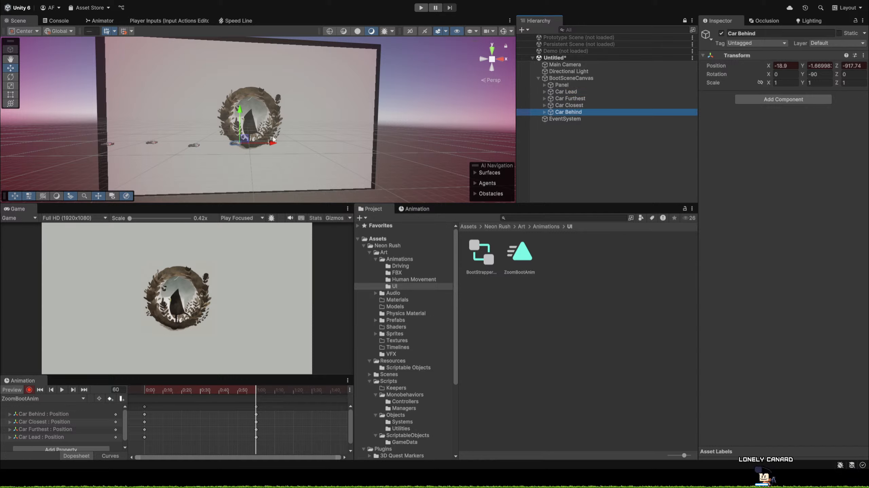
pyautogui.moveTo(271, 145)
pyautogui.mouseDown()
pyautogui.moveTo(254, 145)
pyautogui.moveTo(268, 144)
pyautogui.mouseUp()
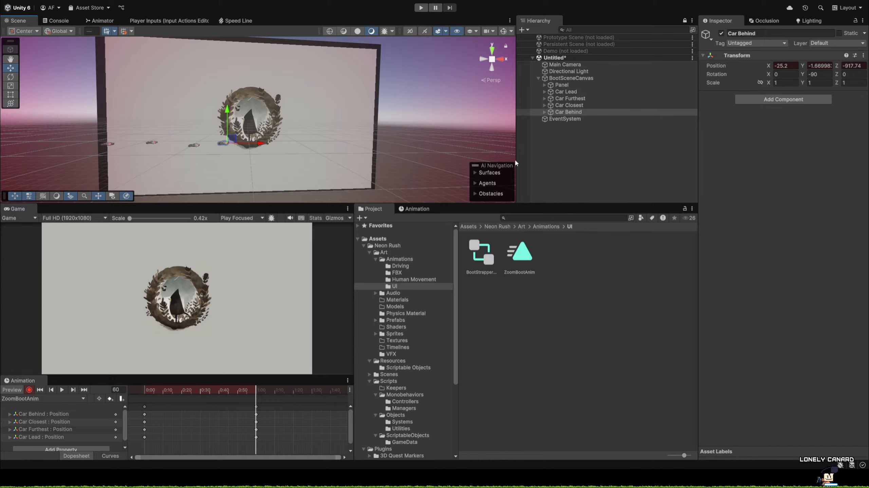
# Scrub and play ZoomBootAnim to check all four cars passing the logo, and return the playhead to frame 0.
pyautogui.click(245, 391)
pyautogui.moveTo(242, 390)
pyautogui.mouseDown()
pyautogui.moveTo(145, 381)
pyautogui.moveTo(265, 396)
pyautogui.moveTo(129, 392)
pyautogui.moveTo(256, 404)
pyautogui.moveTo(130, 411)
pyautogui.mouseUp()
pyautogui.click(61, 390)
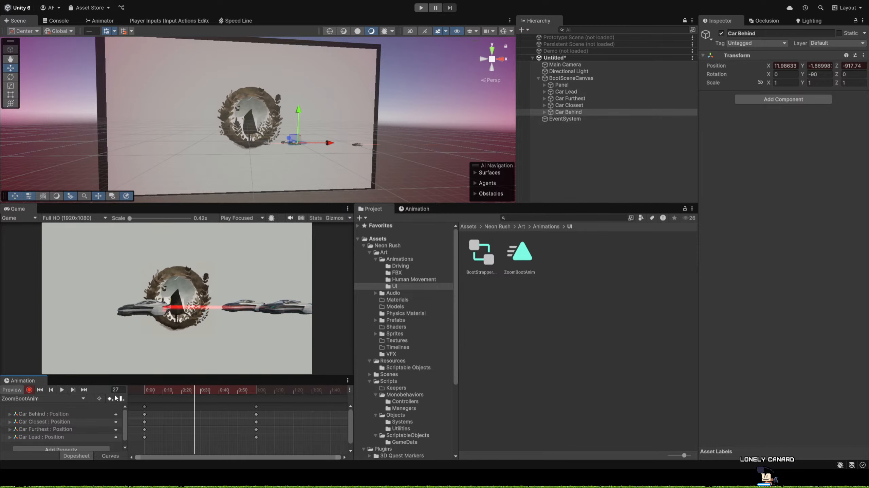
pyautogui.moveTo(176, 390); pyautogui.dragTo(133, 384)
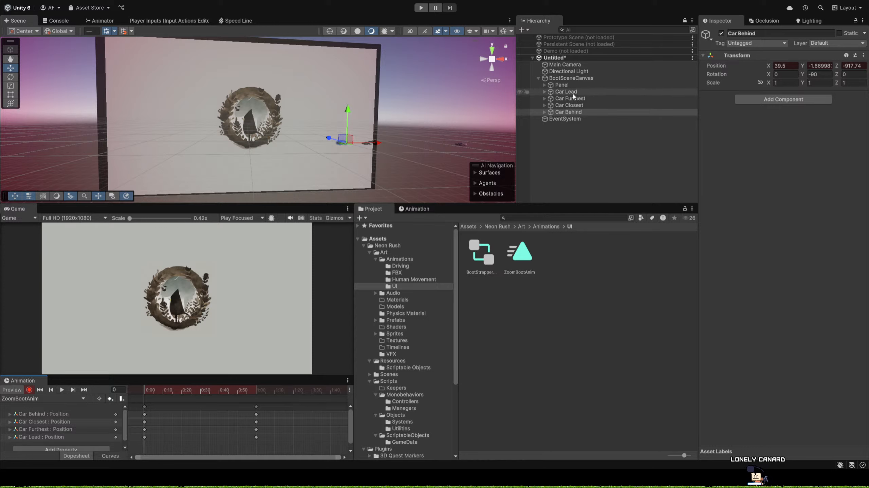
pyautogui.click(578, 85)
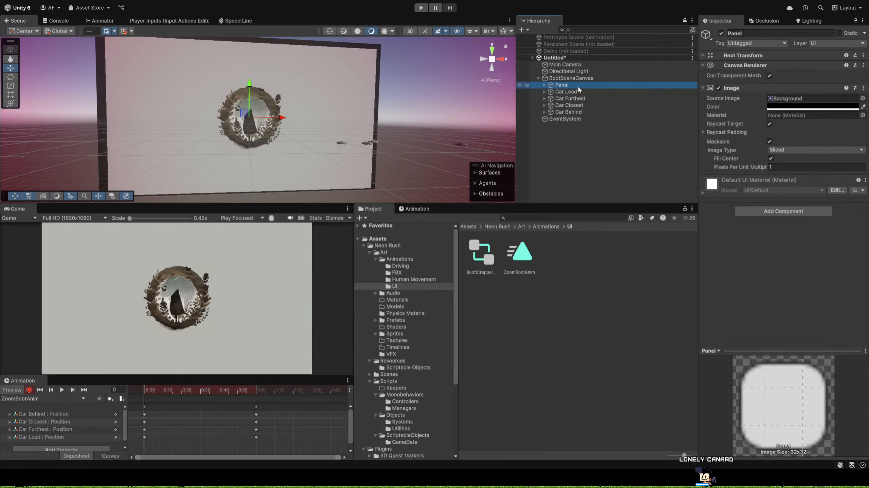
pyautogui.click(578, 85)
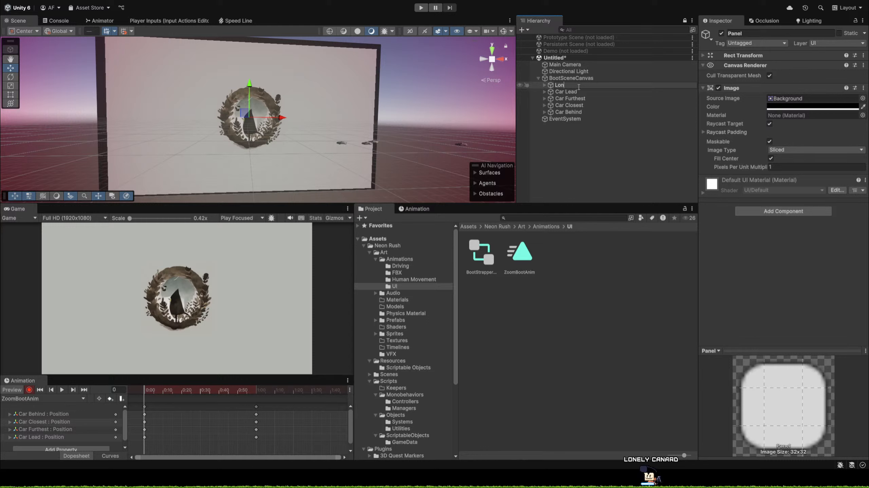
pyautogui.write('Lonely')
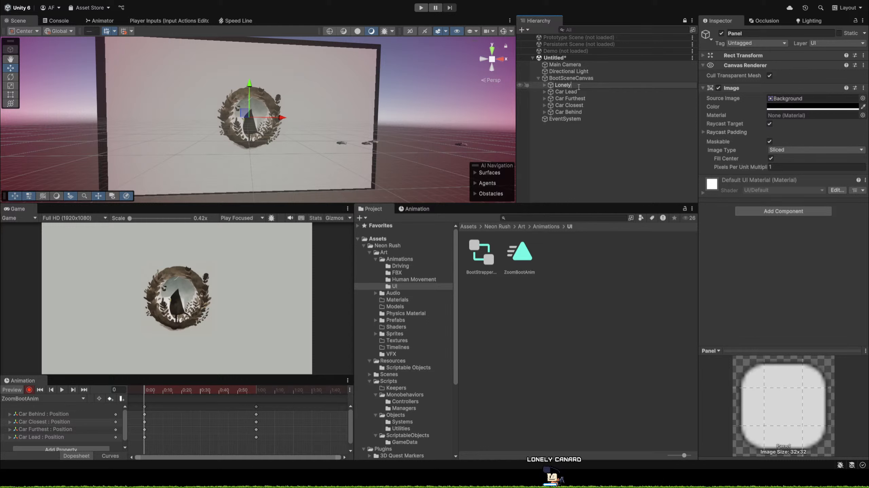
pyautogui.press('Escape')
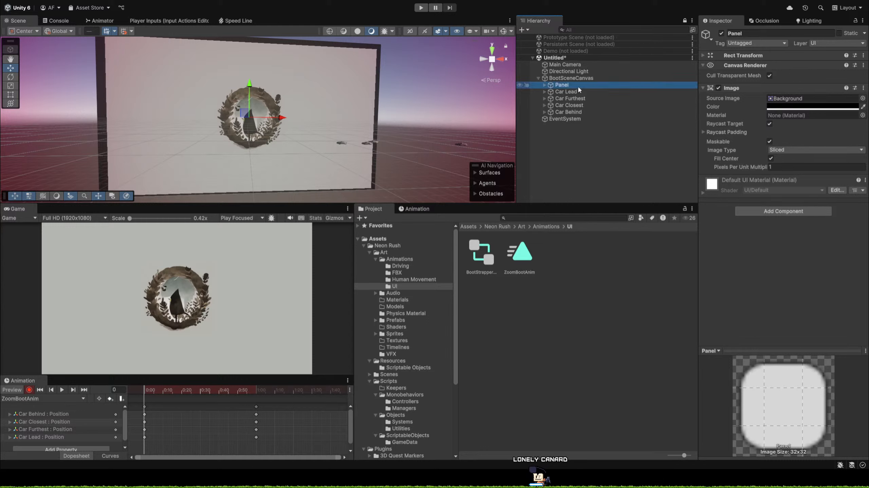
# Stop keyframe recording and rename the logo's background Panel under BootSceneCanvas as LonelyBG.
pyautogui.click(30, 389)
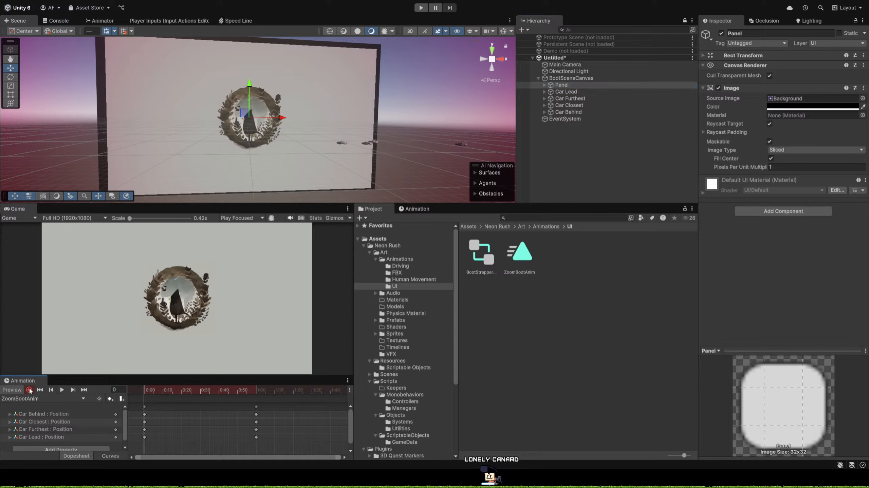
pyautogui.click(585, 85)
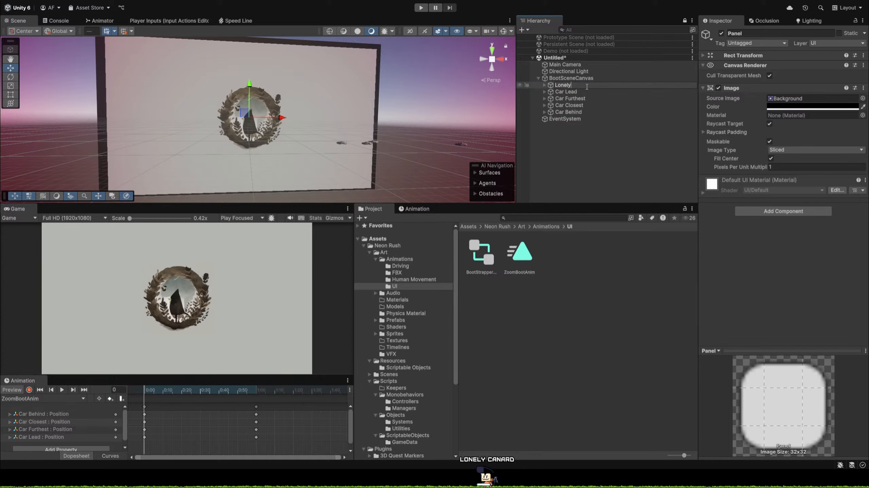
pyautogui.press('Return')
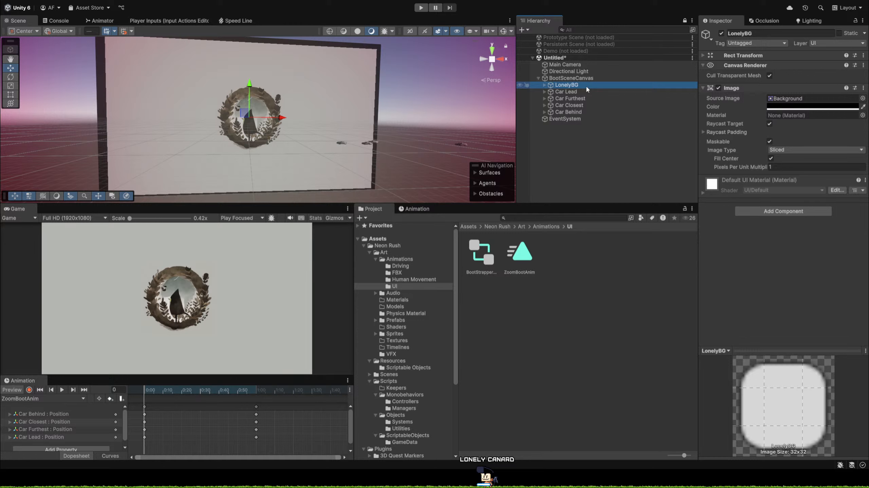
# Try recording a Y rotation of -90 for LonelyBG on frame 0 and undo it.
pyautogui.click(29, 390)
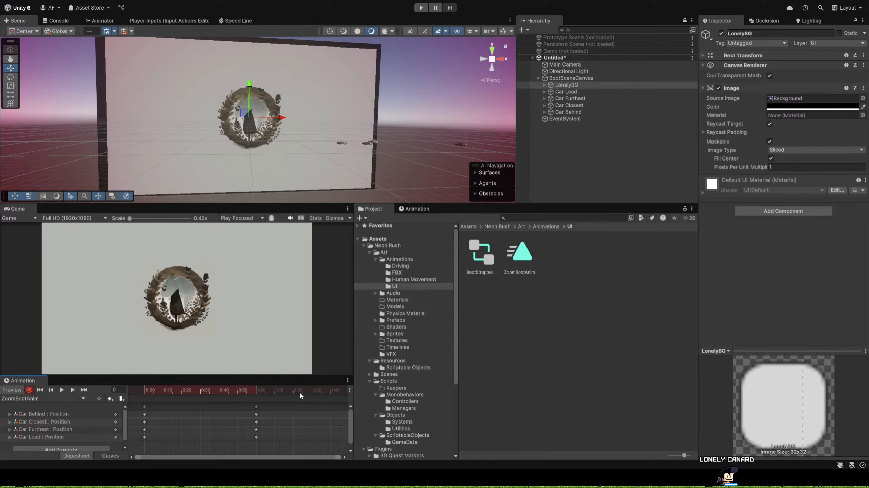
pyautogui.click(566, 84)
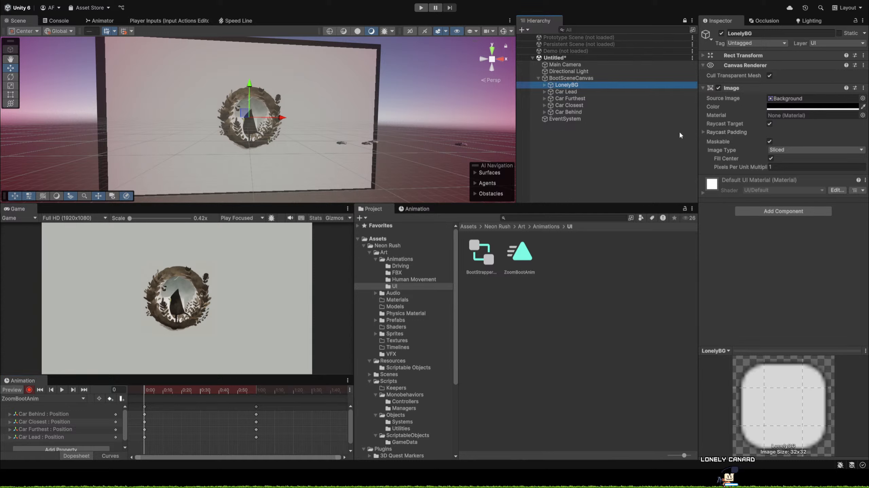
pyautogui.click(703, 56)
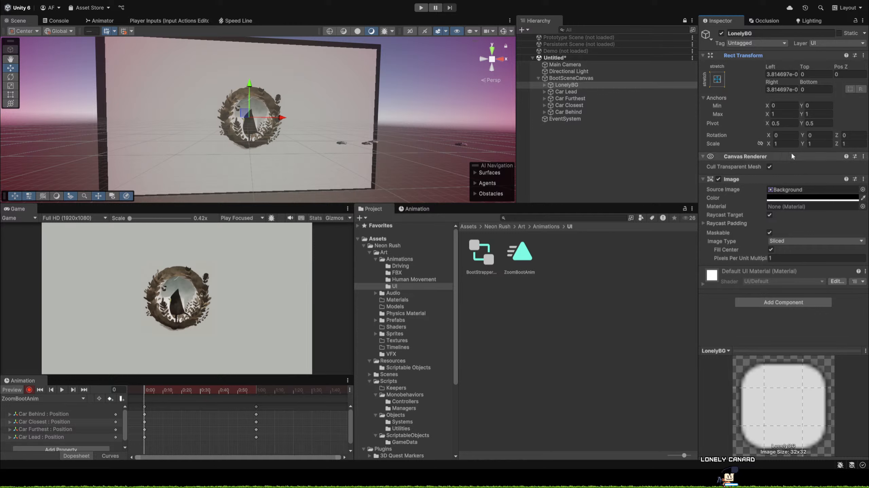
pyautogui.click(814, 135)
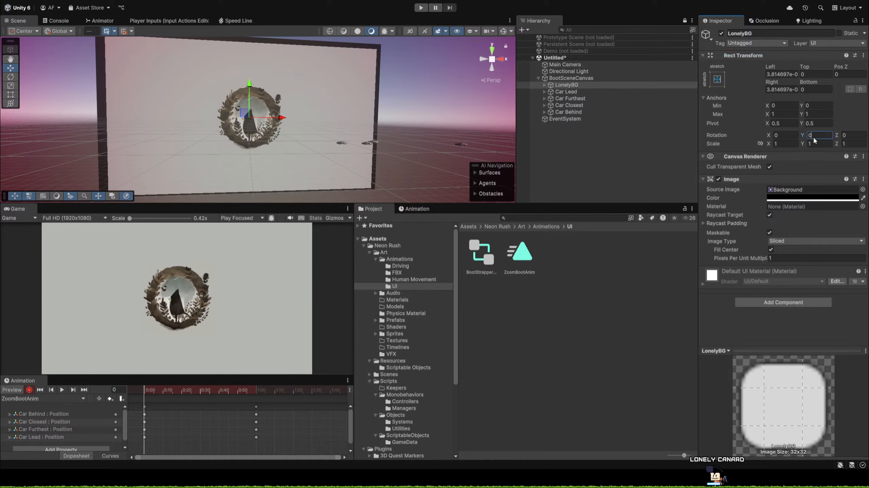
pyautogui.write('-')
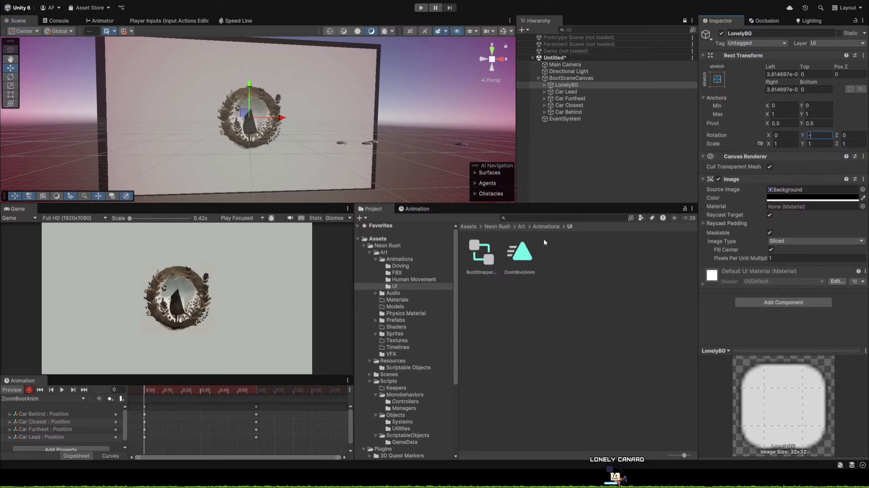
pyautogui.write('90')
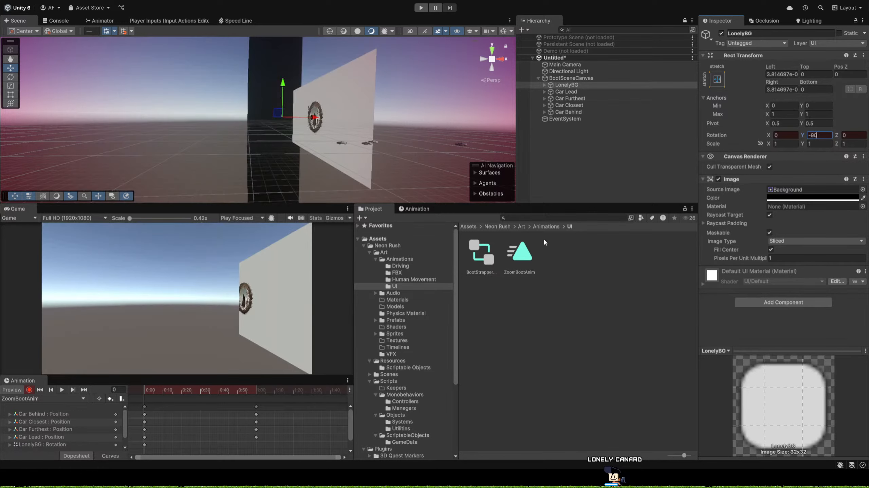
pyautogui.hotkey('ctrl', 'z')
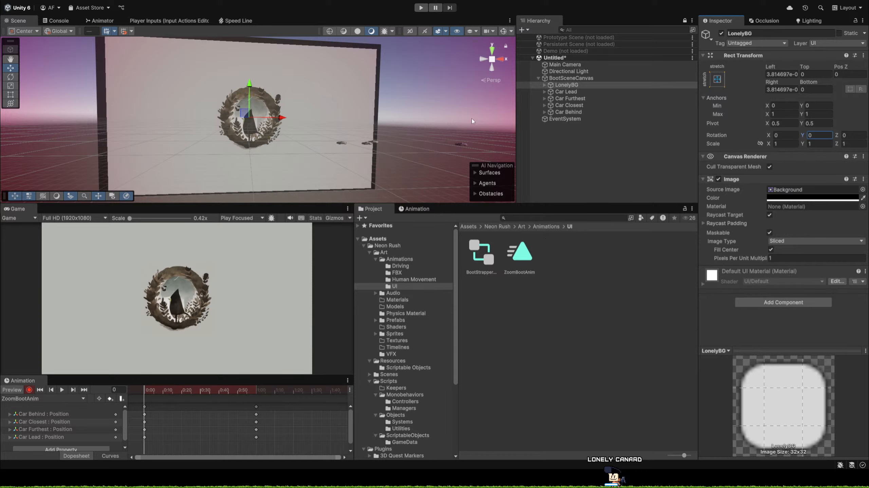
# Stop keyframe recording and rename the Panel nested inside LonelyBG as LonelyFore.
pyautogui.click(544, 85)
pyautogui.click(563, 94)
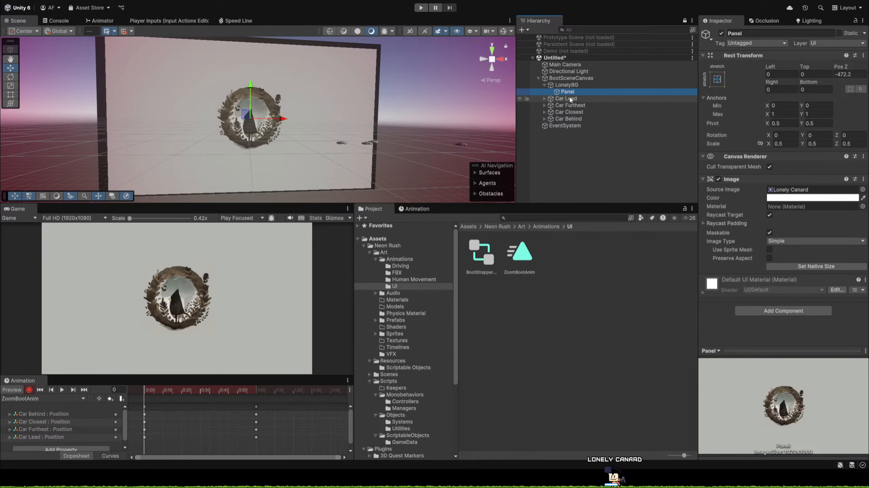
pyautogui.click(29, 390)
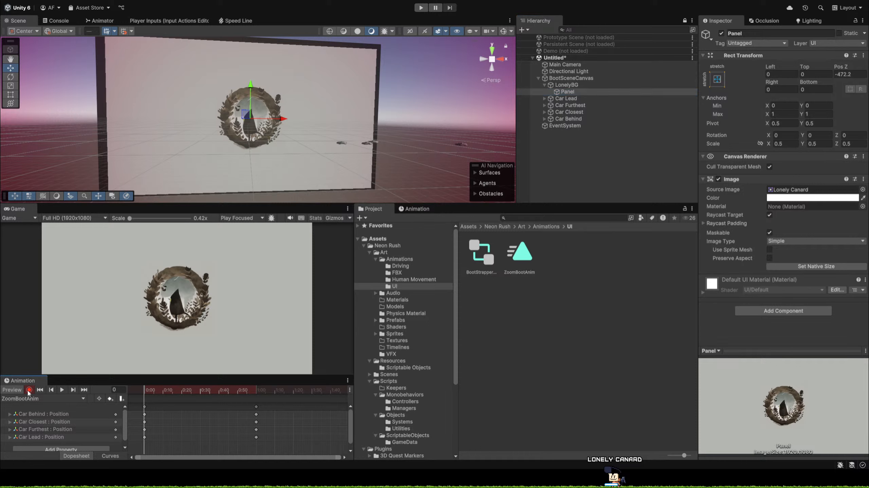
pyautogui.click(576, 93)
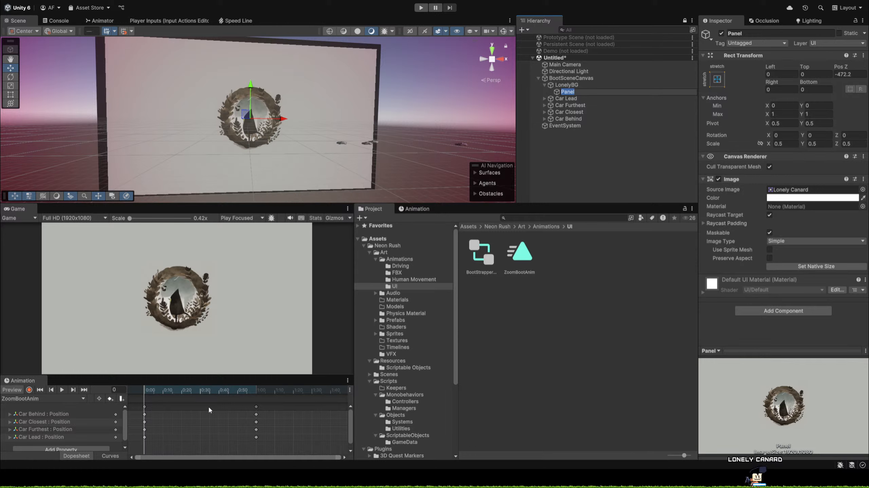
pyautogui.write('Lone')
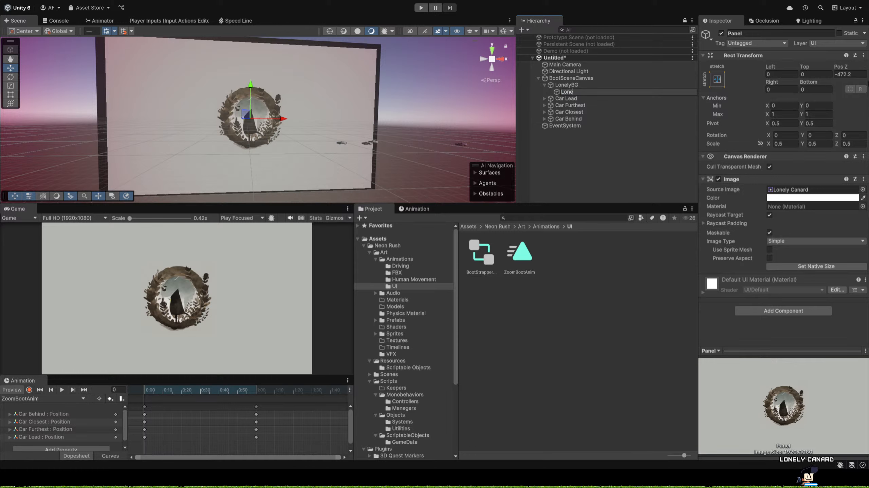
pyautogui.write('ly')
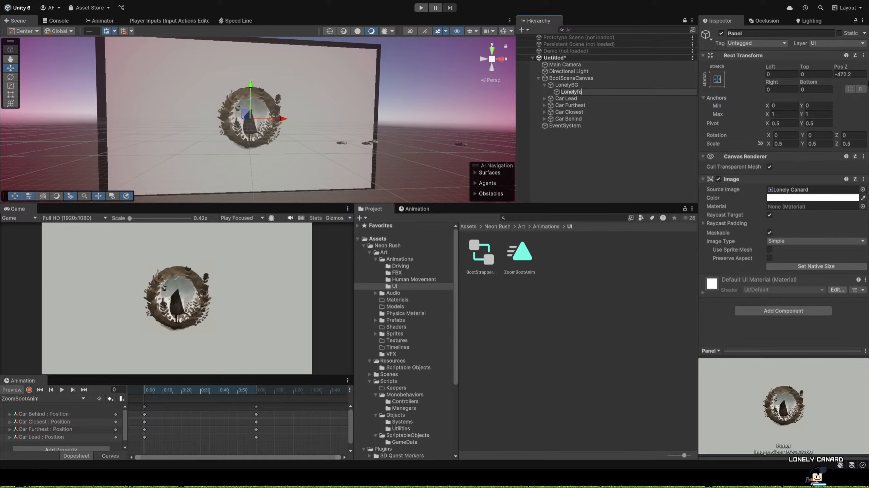
pyautogui.write('Fore')
pyautogui.press('Return')
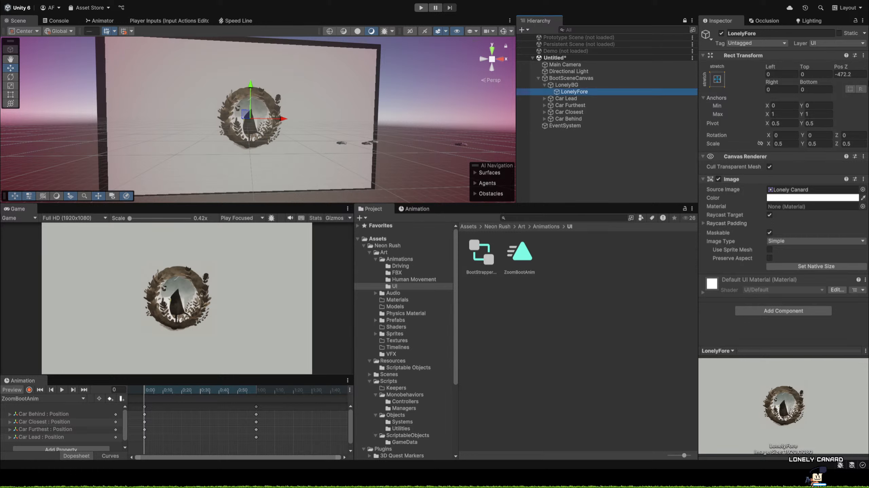
# Resume recording and key LonelyFore's Y rotation on frame 0 as -90+360*10, giving 3510.
pyautogui.click(29, 390)
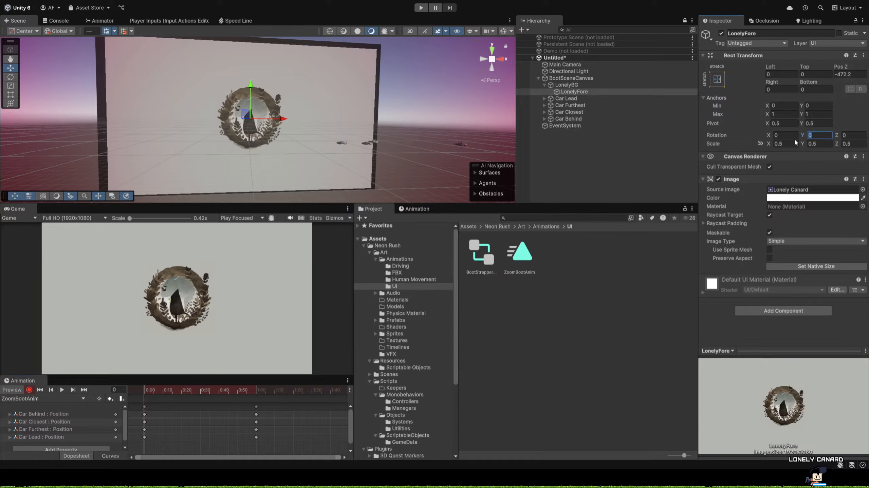
pyautogui.write('-90')
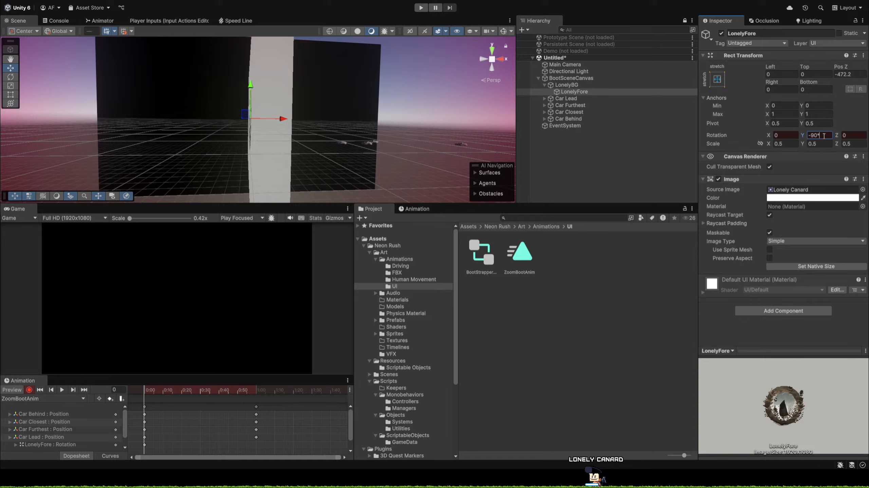
pyautogui.press('BackSpace')
pyautogui.press('BackSpace')
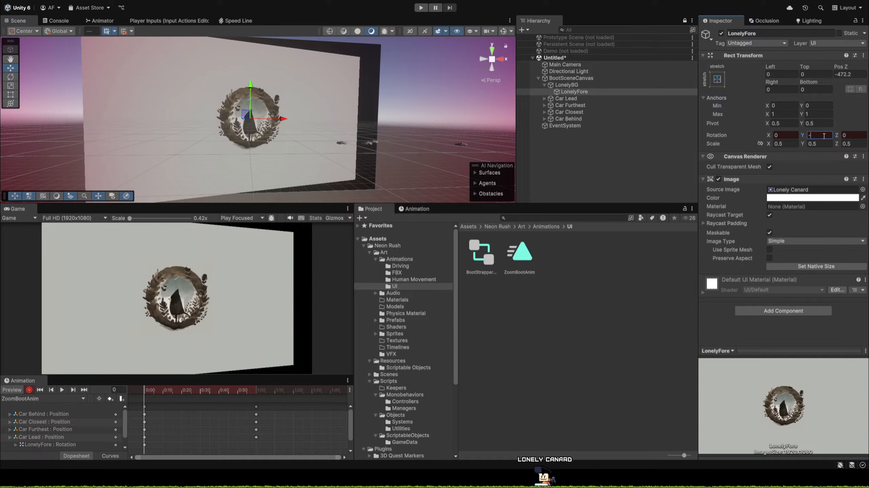
pyautogui.write('0')
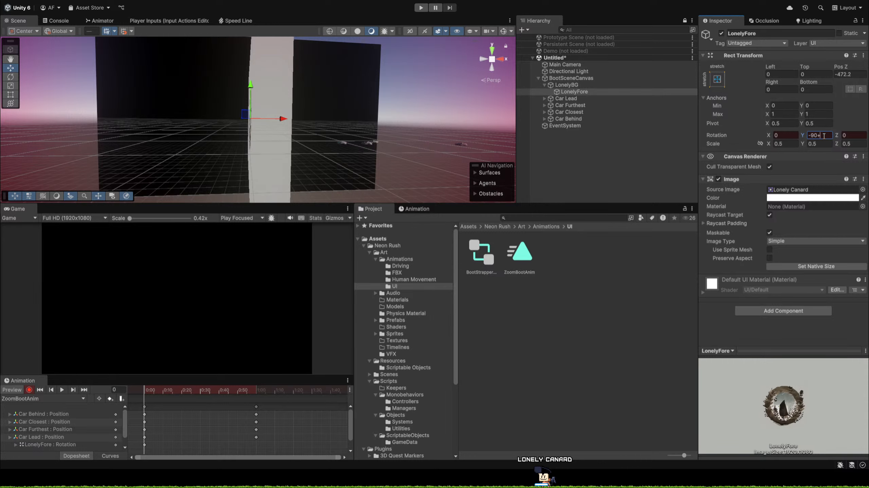
pyautogui.write('+360*')
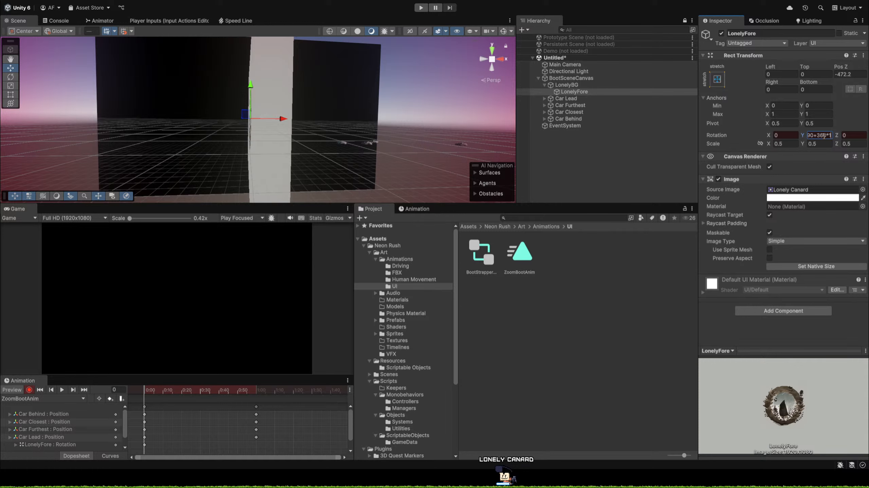
pyautogui.write('10')
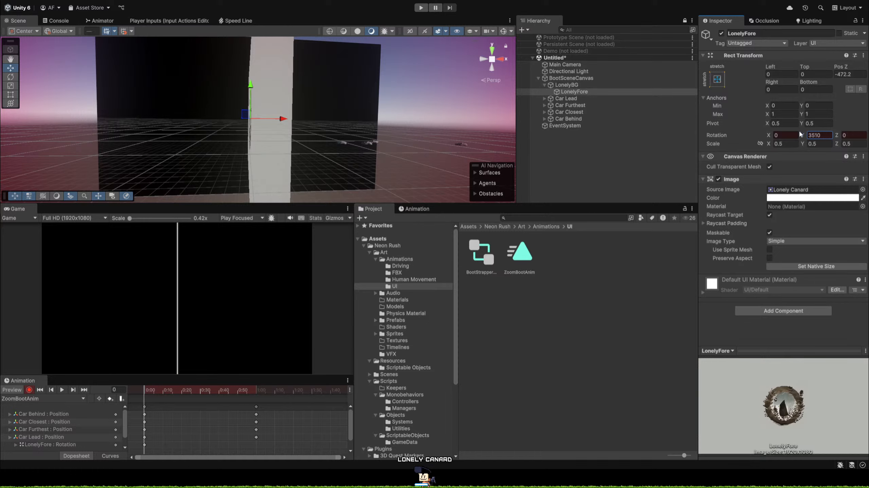
# Try LonelyFore's Y rotation at 3510.4 and 351 on frame 0, and restore it to 3510.
pyautogui.moveTo(803, 137); pyautogui.dragTo(806, 136)
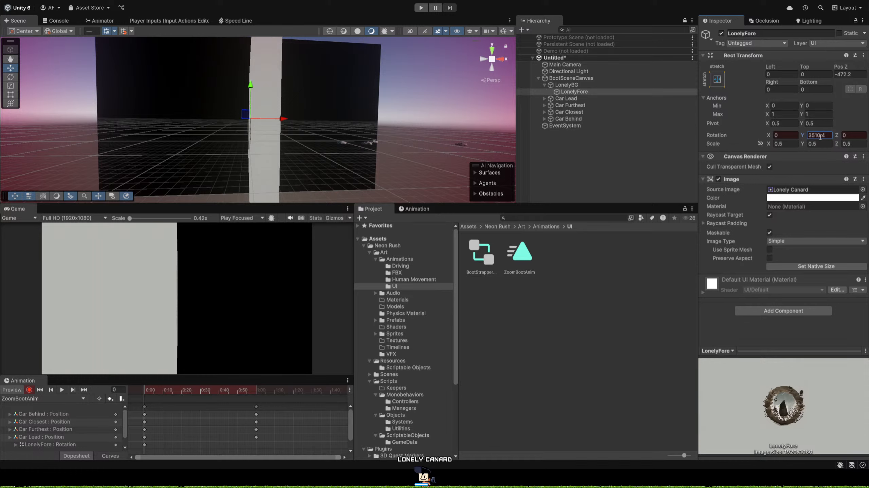
pyautogui.press('BackSpace')
pyautogui.press('BackSpace')
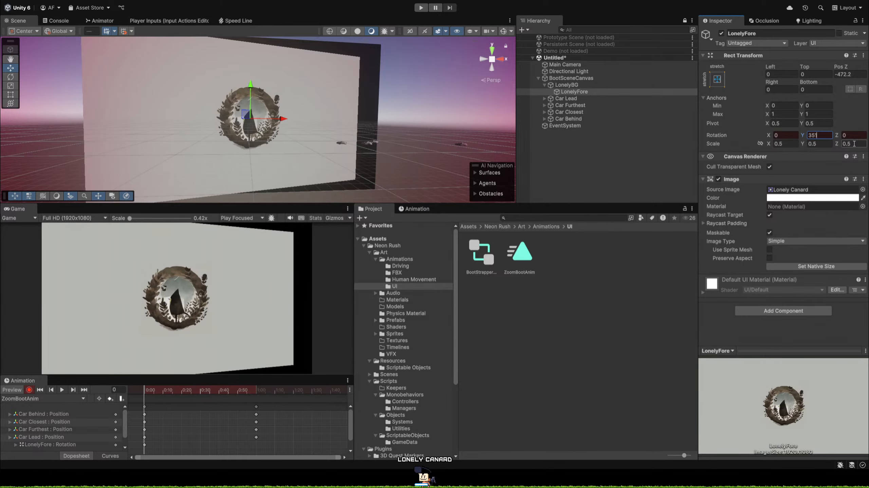
pyautogui.press('Escape')
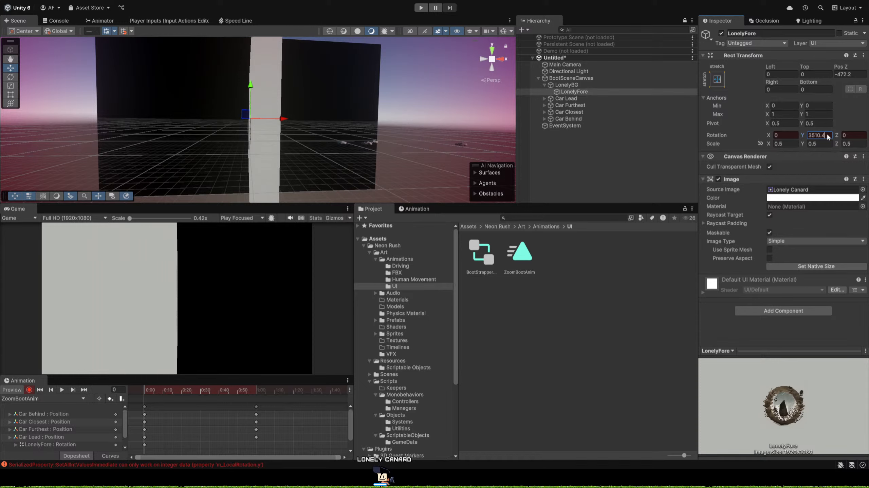
pyautogui.press('BackSpace')
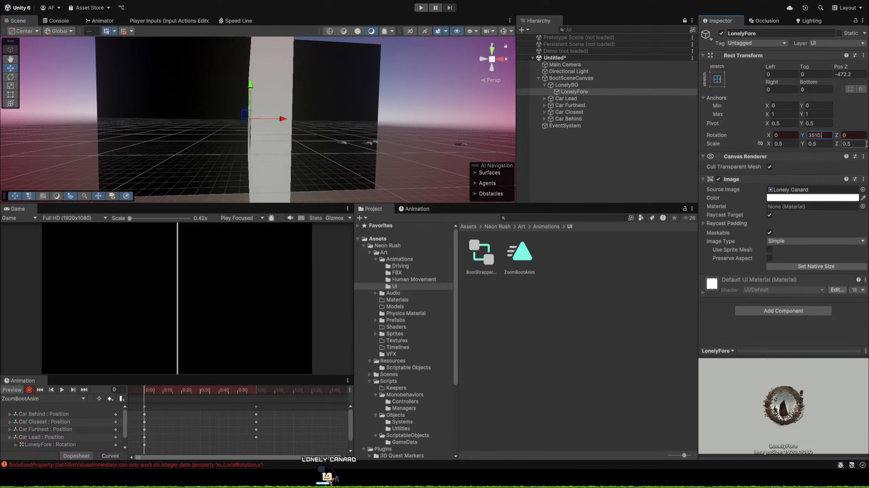
pyautogui.press('BackSpace')
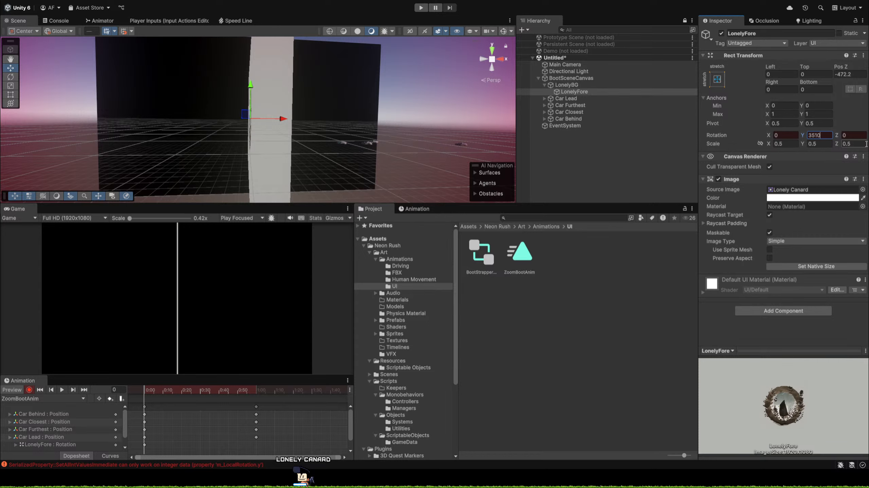
# Try LonelyFore's Y rotation at 3511, 3512 and 3509 on frame 0, and restore it to 3510.
pyautogui.press('BackSpace')
pyautogui.write('1')
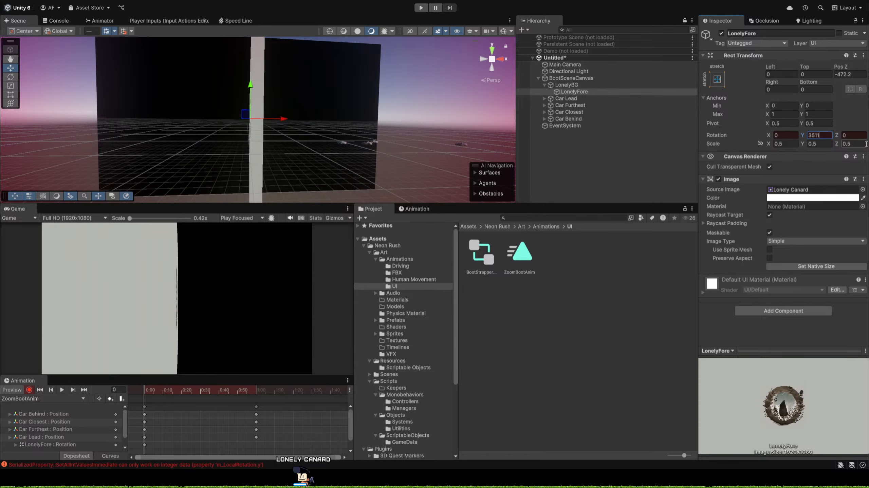
pyautogui.press('BackSpace')
pyautogui.write('2')
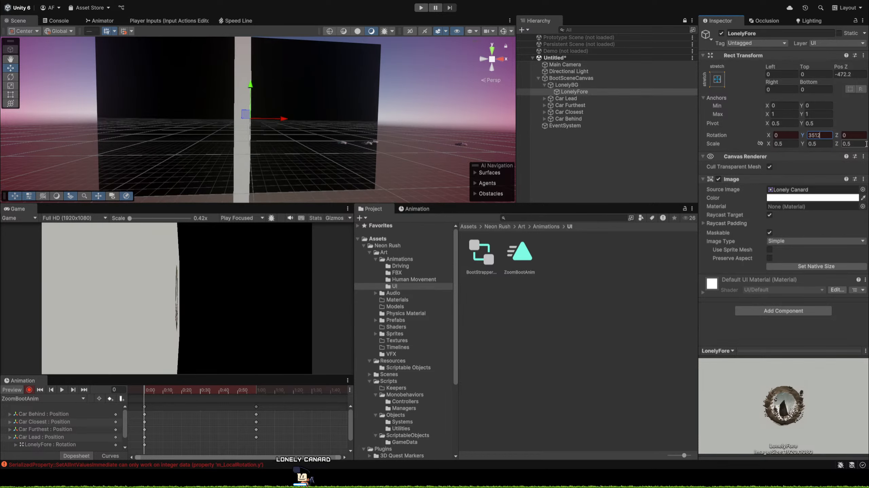
pyautogui.press('BackSpace')
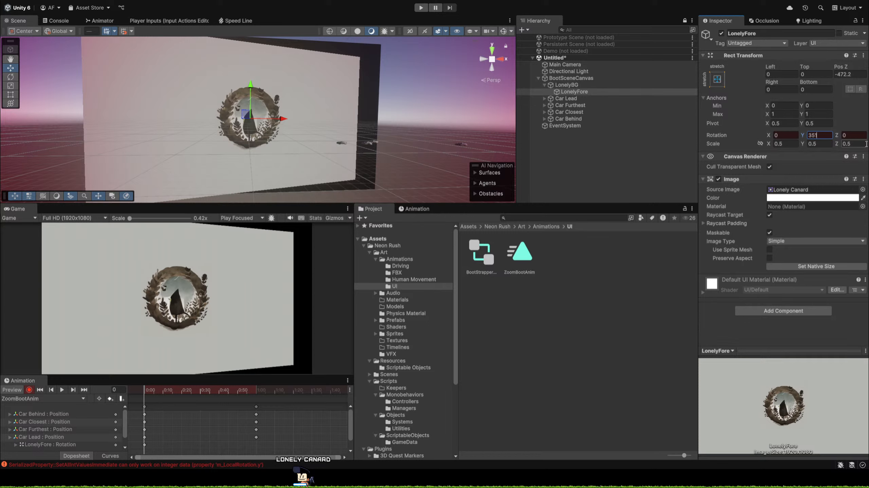
pyautogui.press('BackSpace')
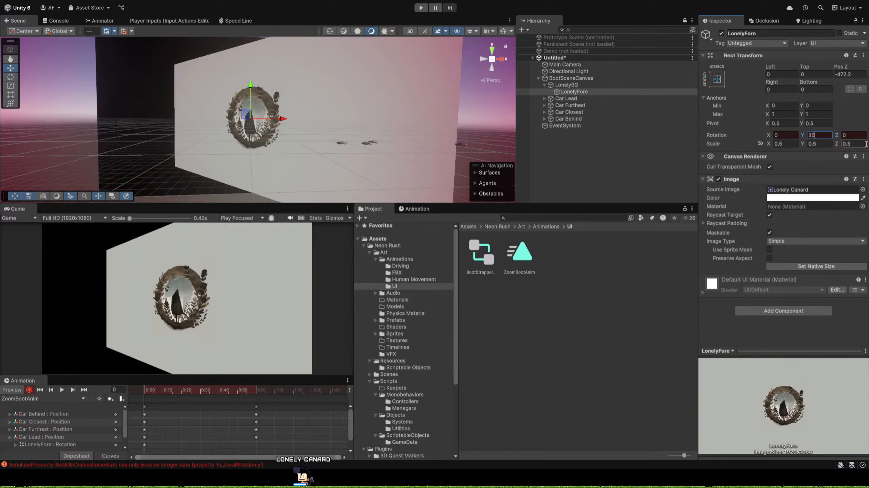
pyautogui.write('09')
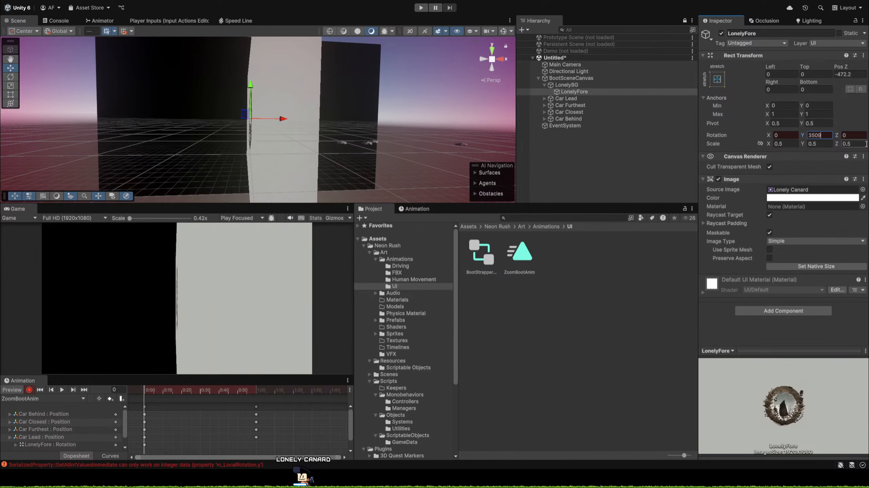
pyautogui.press('BackSpace')
pyautogui.press('BackSpace')
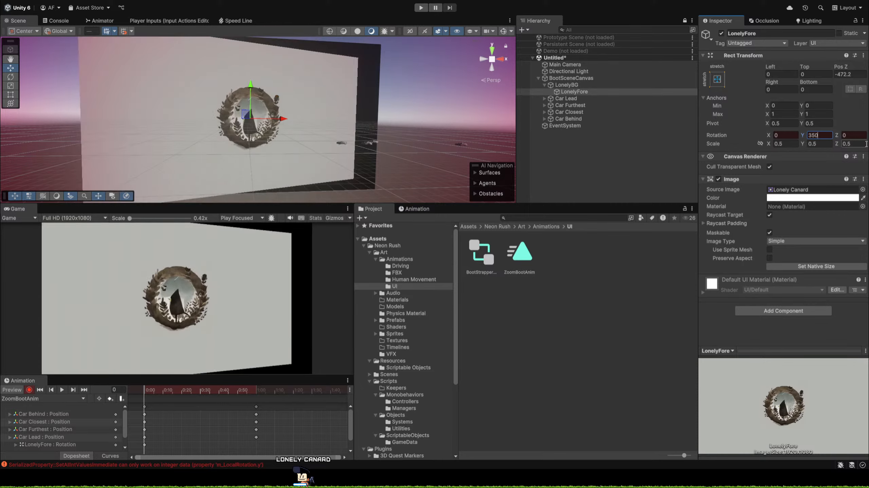
pyautogui.write('10')
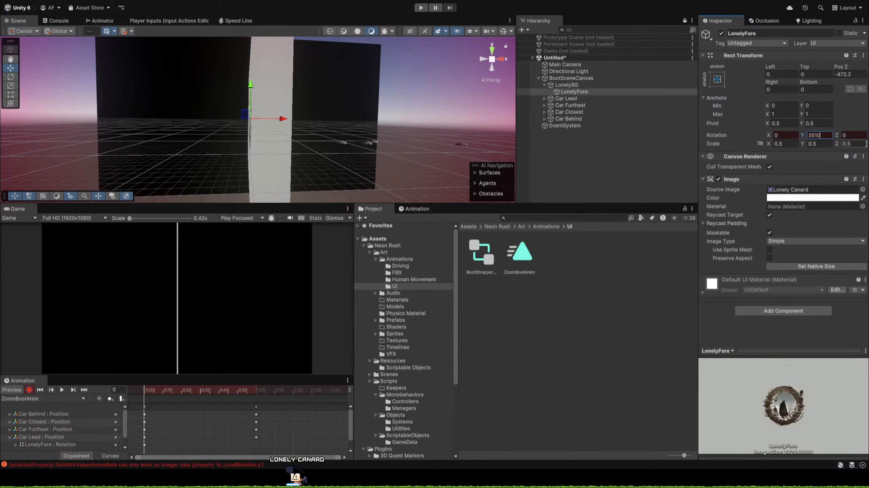
pyautogui.write('.1')
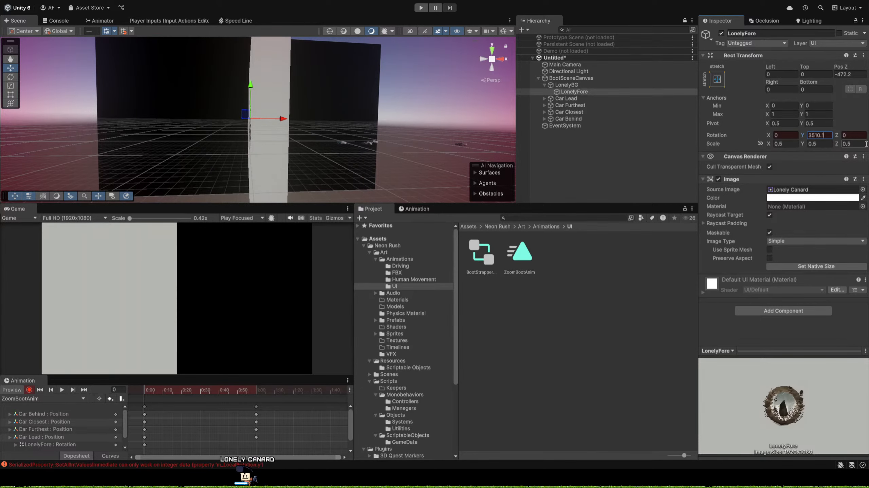
# Try LonelyFore's Y rotation at 3510.1 on frame 0, and return it to 3510.
pyautogui.press('BackSpace')
pyautogui.write('0')
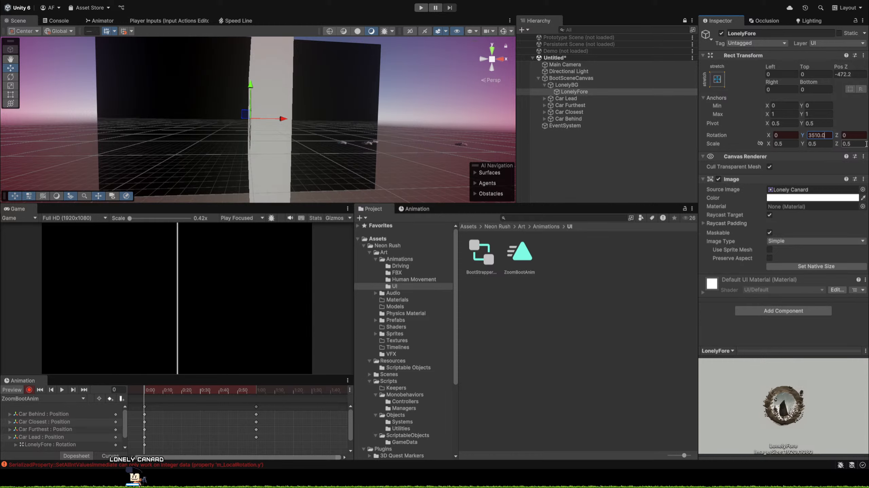
pyautogui.press('BackSpace')
pyautogui.press('BackSpace')
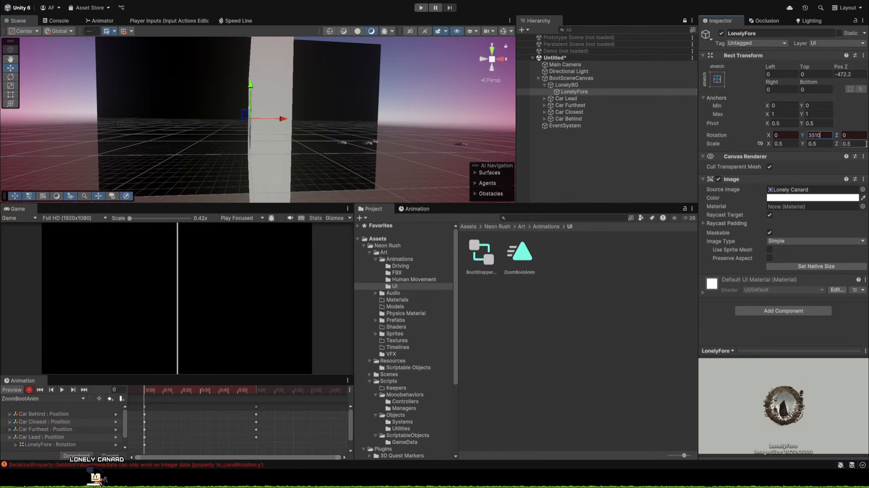
# Try LonelyFore's Y rotation at 3509 and at fractional values such as 3509.7, and reset it to 3510.
pyautogui.press('BackSpace')
pyautogui.press('BackSpace')
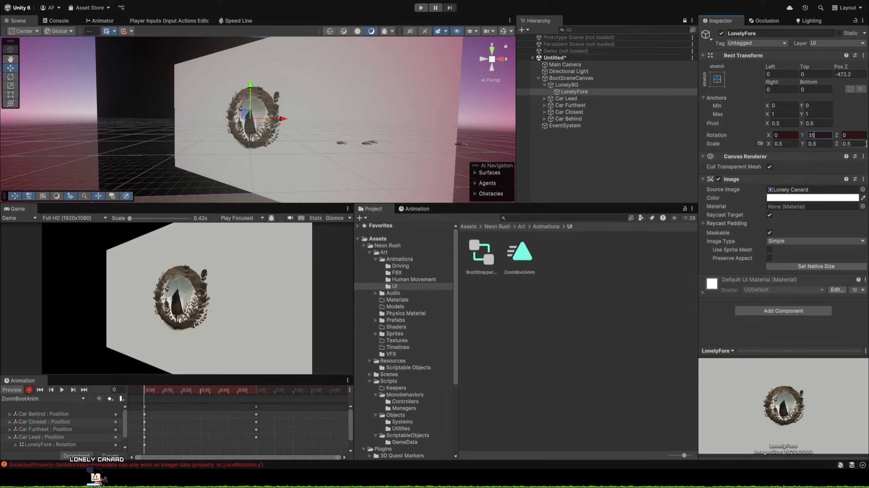
pyautogui.write('09')
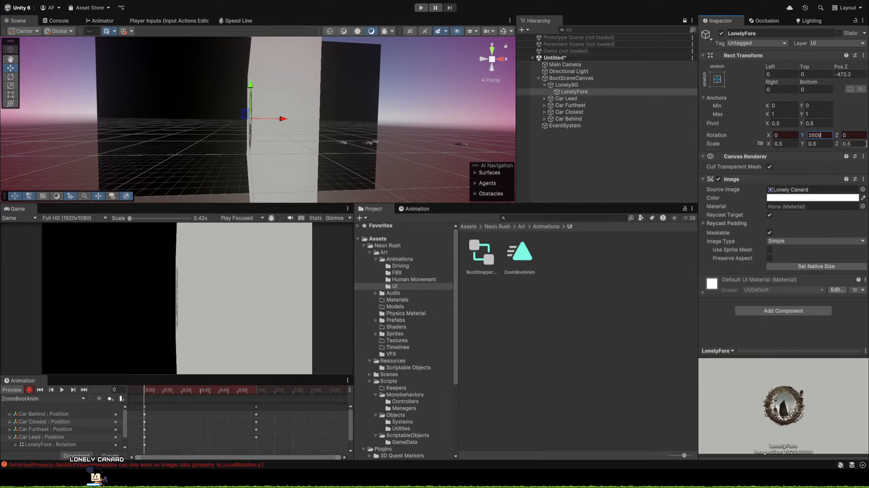
pyautogui.write('.1')
pyautogui.write('7')
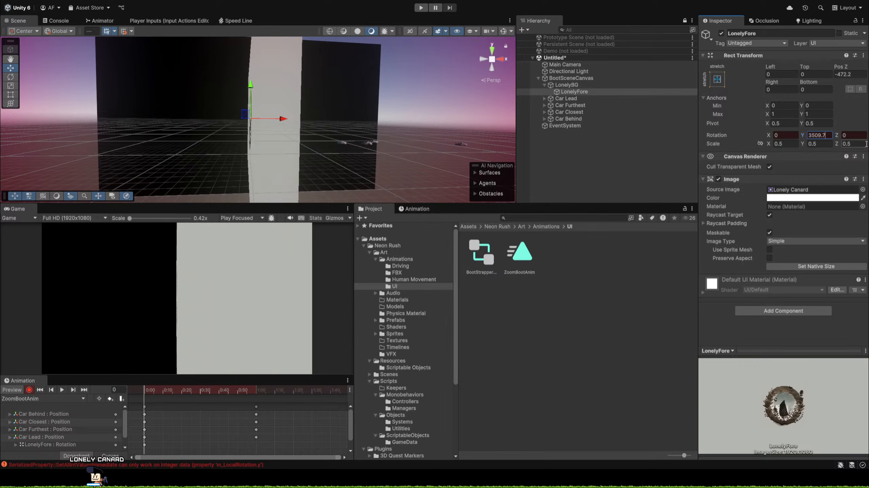
pyautogui.press('BackSpace')
pyautogui.write('9')
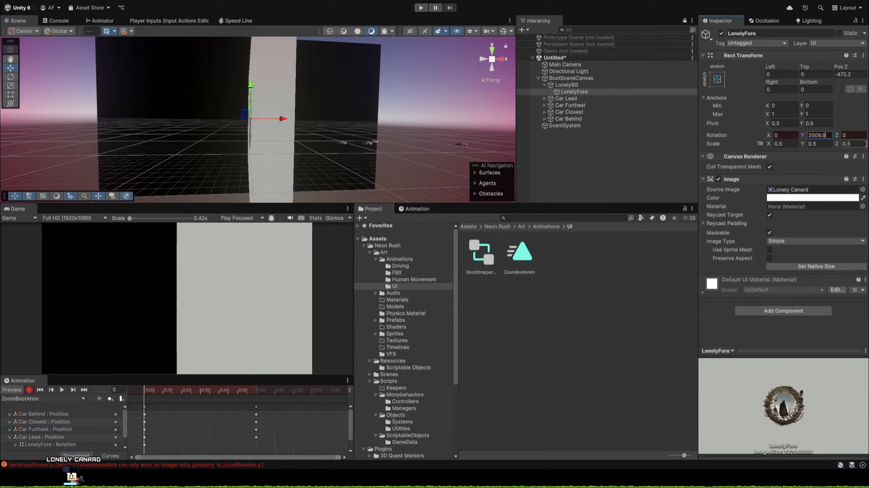
pyautogui.press('BackSpace')
pyautogui.press('BackSpace')
pyautogui.press('BackSpace')
pyautogui.press('BackSpace')
pyautogui.write('10')
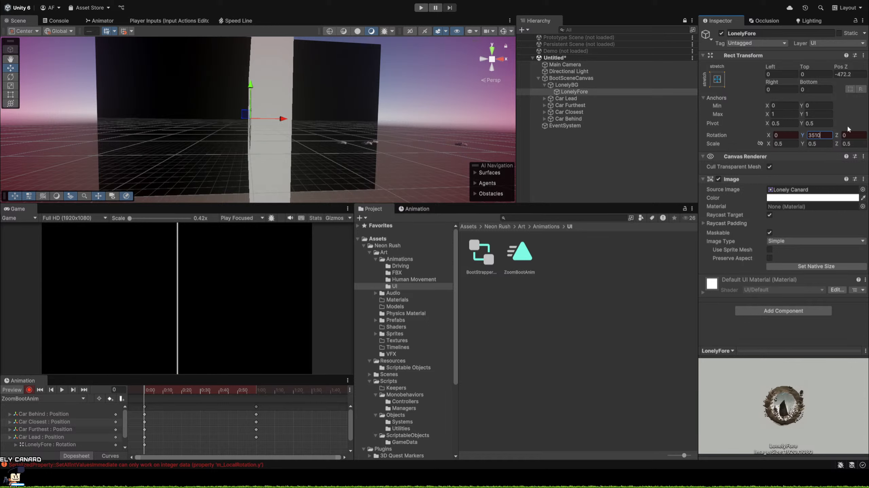
# Try LonelyFore's Y rotation at 90 on frame 0 and scrub it down to -2971.
pyautogui.press('Tab')
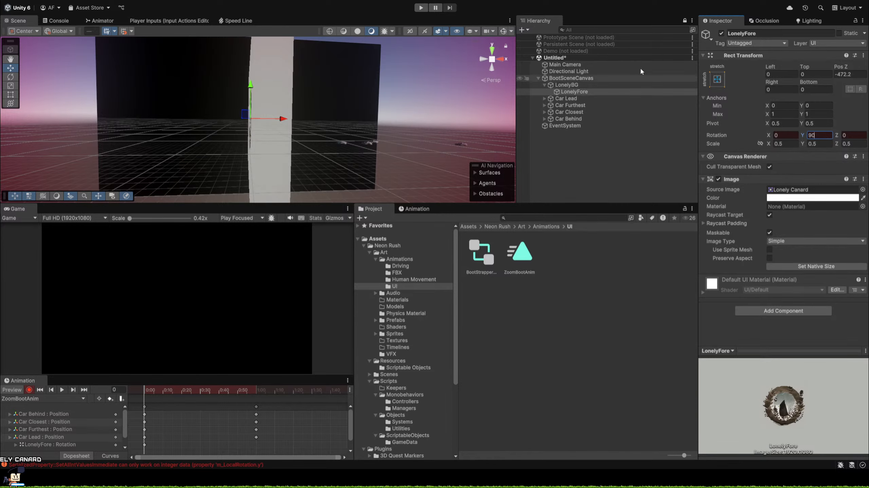
pyautogui.moveTo(803, 136); pyautogui.dragTo(72, 154)
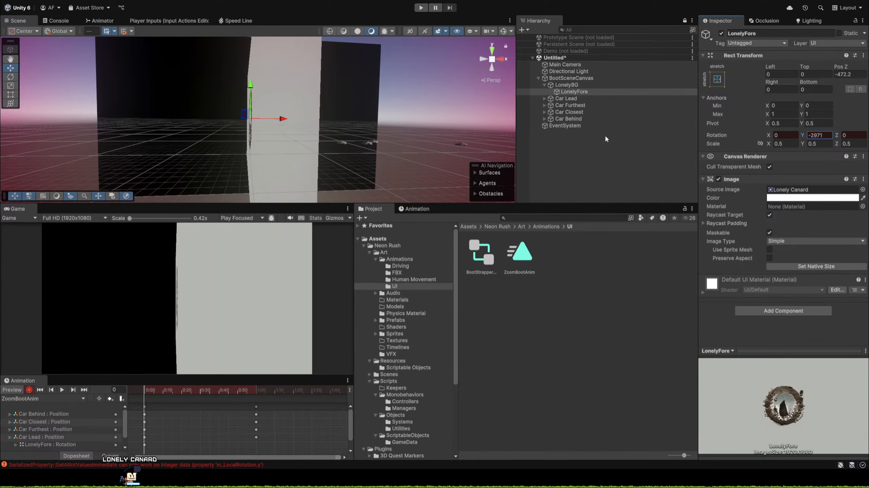
pyautogui.click(830, 137)
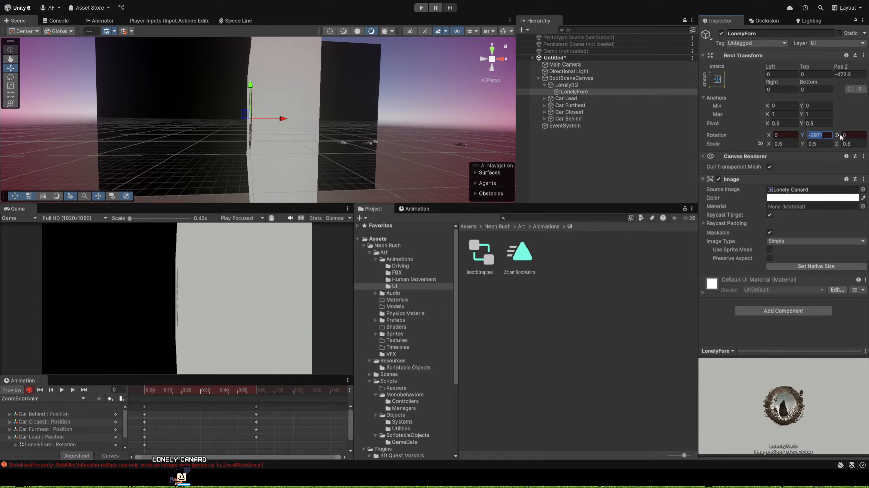
pyautogui.press('BackSpace')
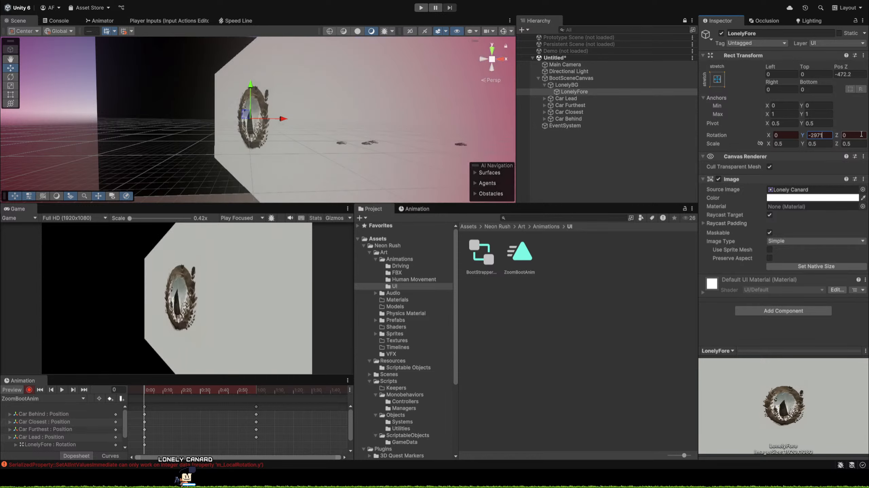
pyautogui.press('BackSpace')
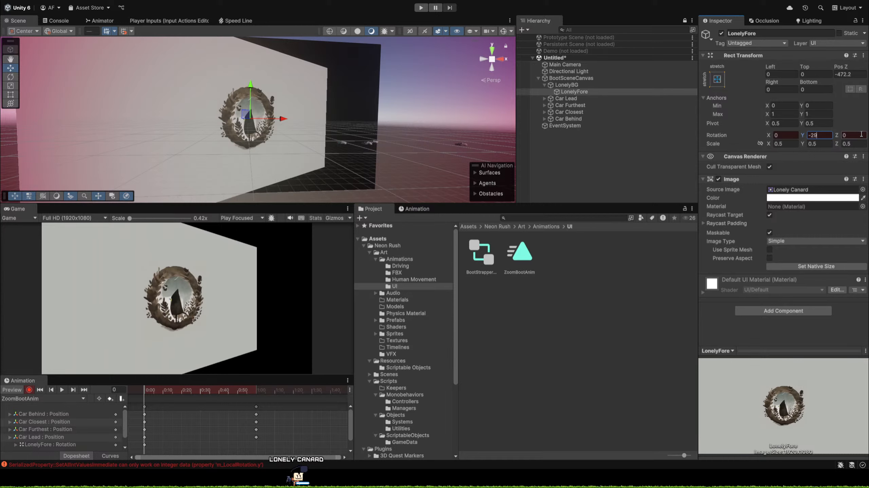
pyautogui.hotkey('ctrl', 'z')
pyautogui.write('71')
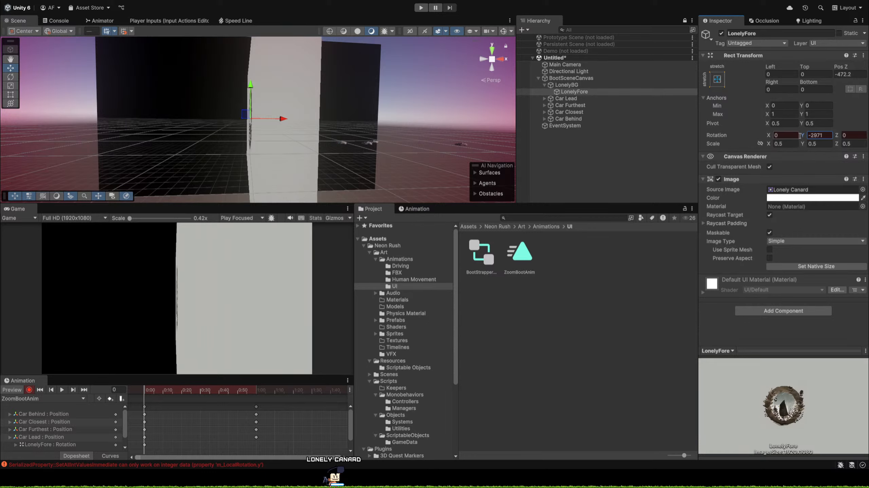
# Try nudging LonelyFore's Y rotation to -2969.8 and its Pos Z to -428 on frame 0, and readjust the rotation.
pyautogui.moveTo(801, 138)
pyautogui.mouseDown()
pyautogui.moveTo(793, 136)
pyautogui.moveTo(803, 137)
pyautogui.mouseUp()
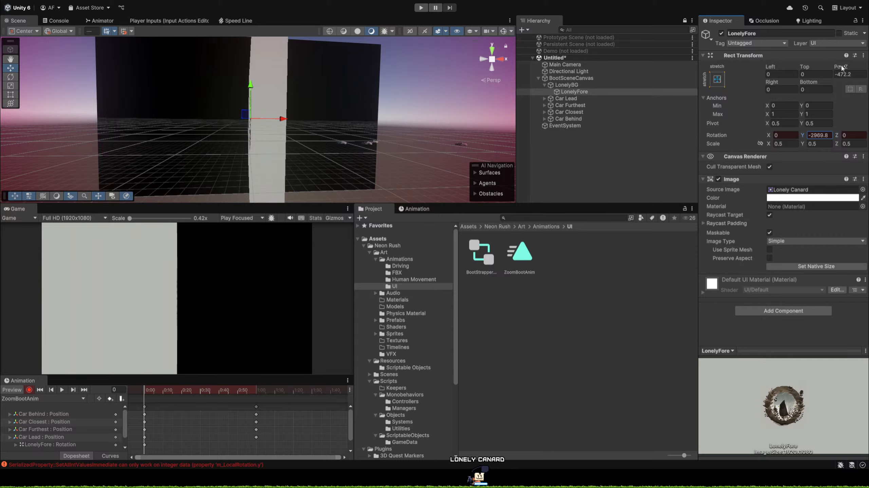
pyautogui.moveTo(840, 68); pyautogui.dragTo(858, 83)
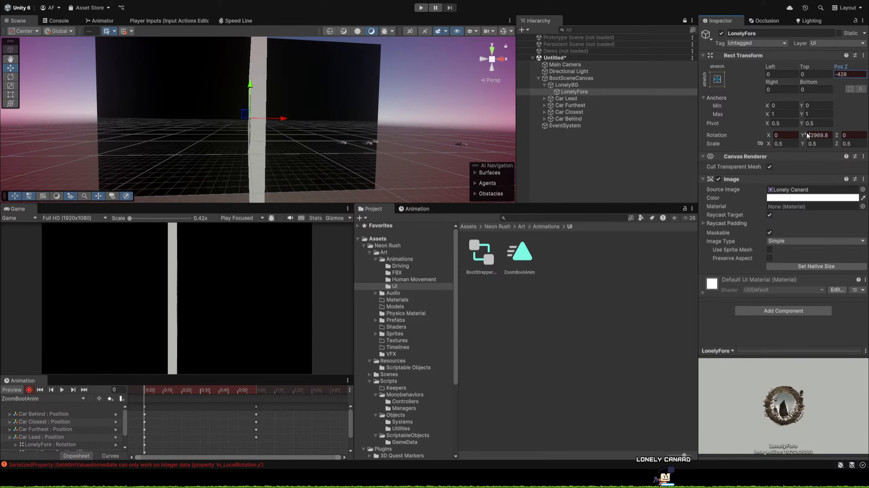
pyautogui.moveTo(803, 136); pyautogui.dragTo(807, 135)
# Examine the transform settings of Main Camera, LonelyFore and LonelyBG.
pyautogui.click(557, 66)
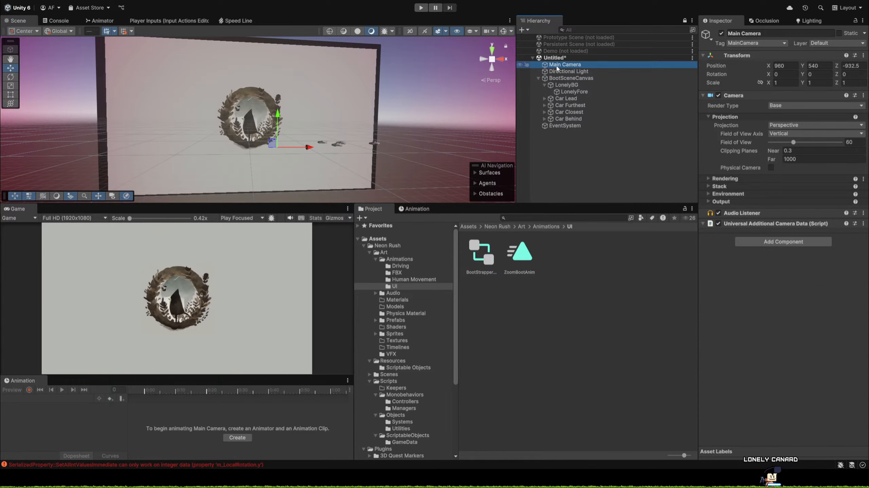
pyautogui.click(566, 92)
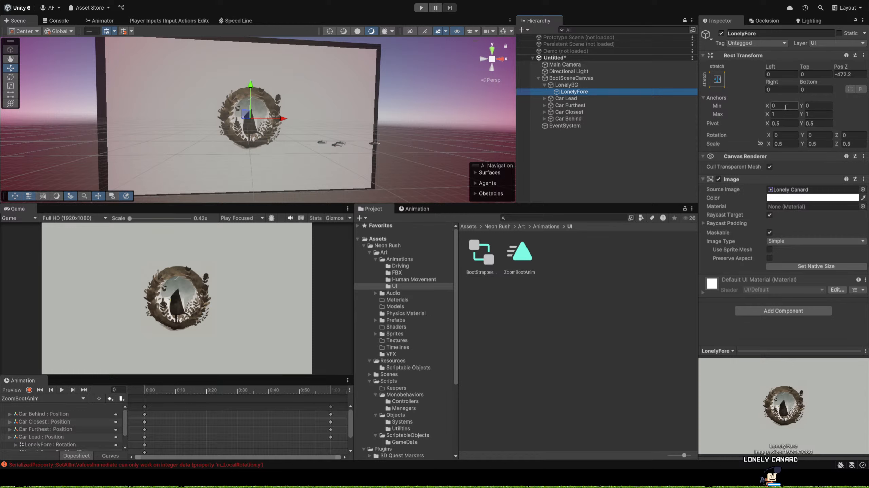
pyautogui.click(562, 85)
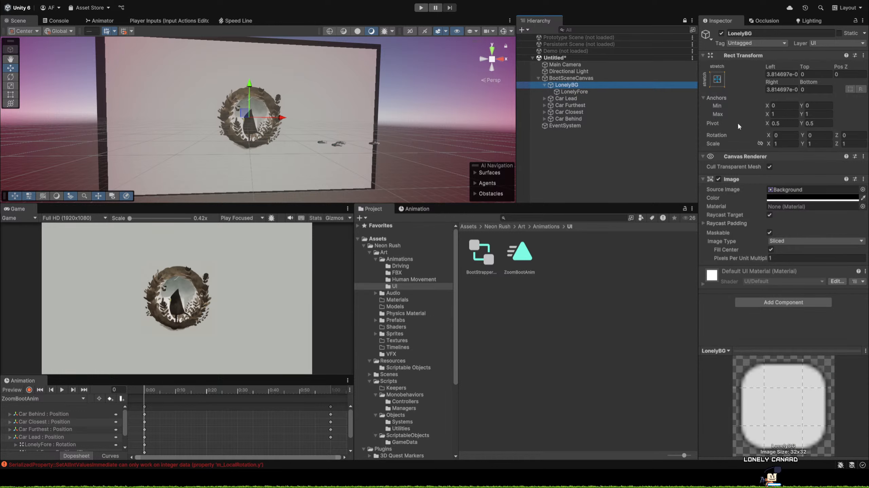
pyautogui.click(574, 92)
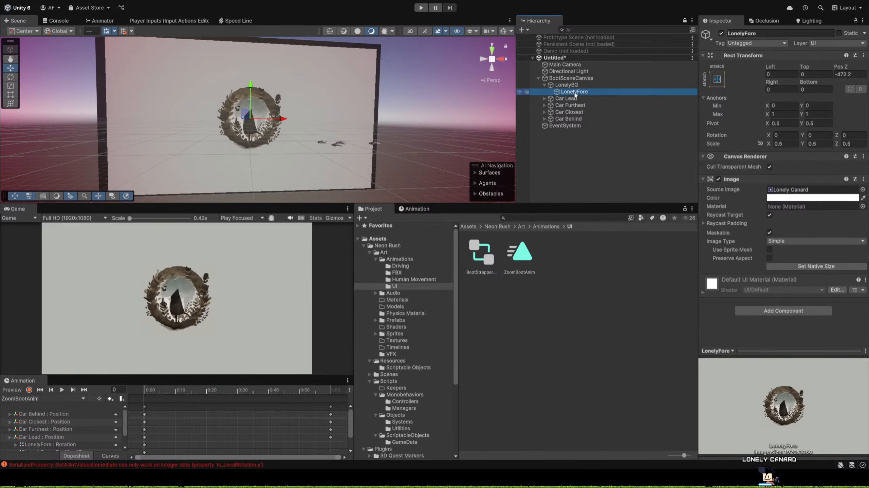
pyautogui.click(566, 85)
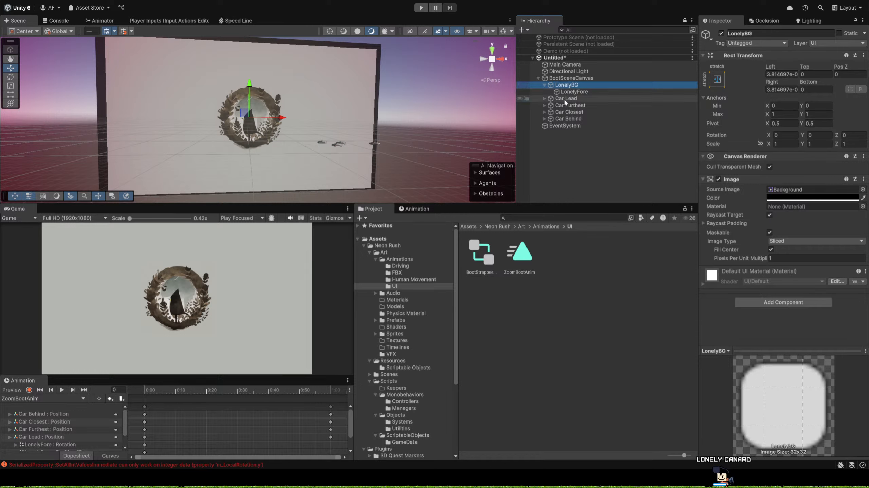
pyautogui.click(568, 93)
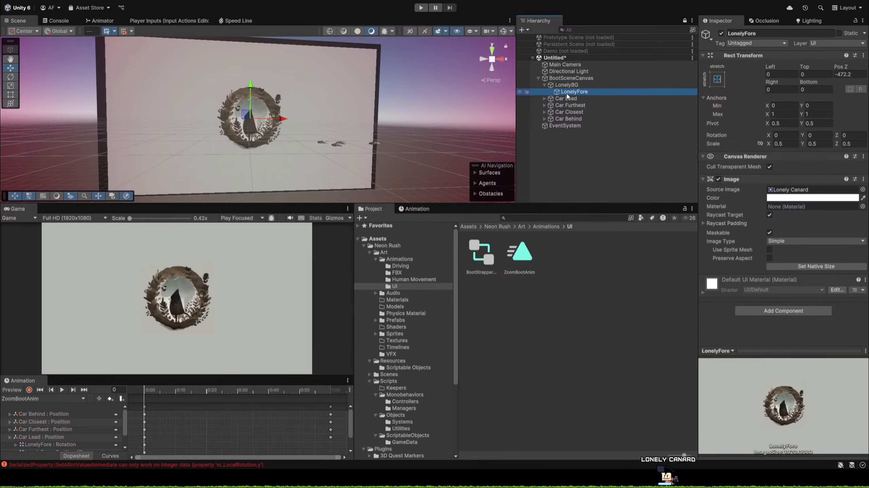
# Move LonelyFore out of LonelyBG to be a direct child of BootSceneCanvas, between LonelyBG and Car Lead.
pyautogui.moveTo(567, 95); pyautogui.dragTo(575, 79)
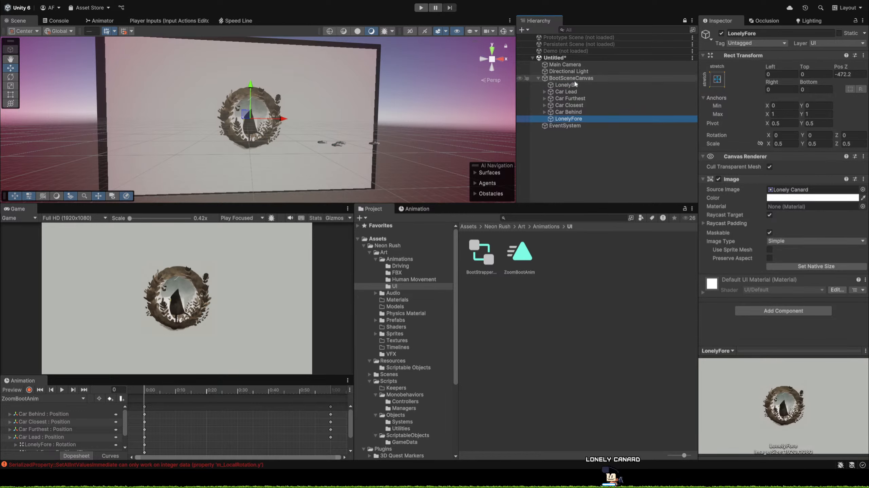
pyautogui.moveTo(564, 120); pyautogui.dragTo(561, 89)
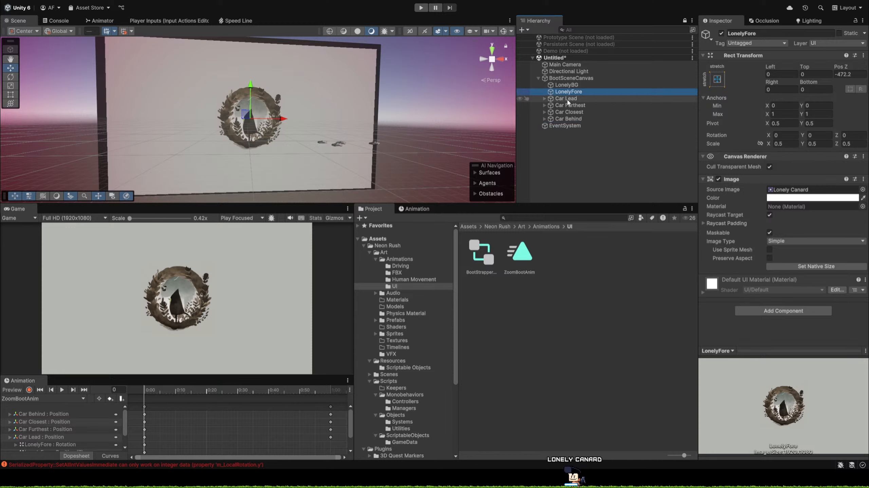
pyautogui.click(570, 98)
# Set LonelyFore's Y rotation to 90 outside recording, and scrub it down to -1710.
pyautogui.click(574, 91)
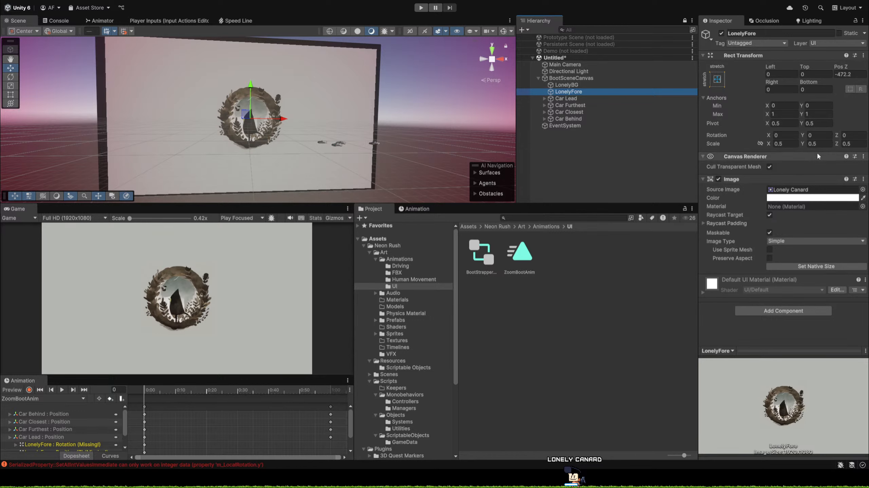
pyautogui.click(812, 135)
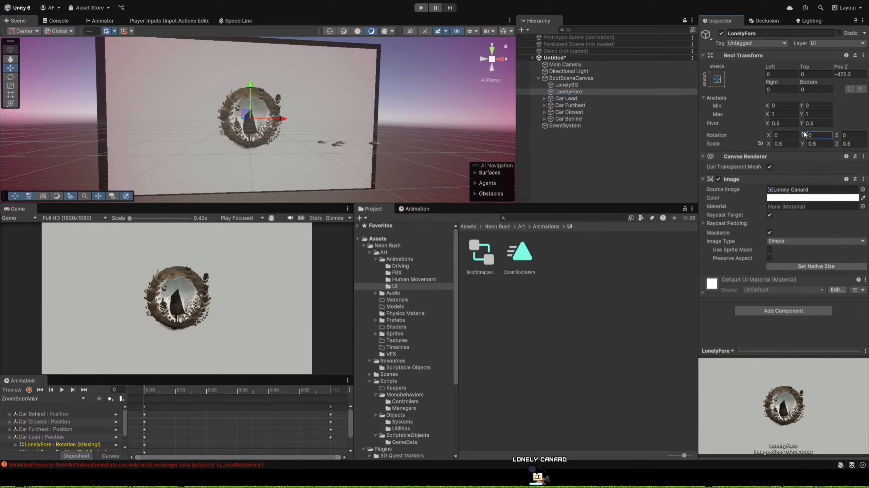
pyautogui.write('90')
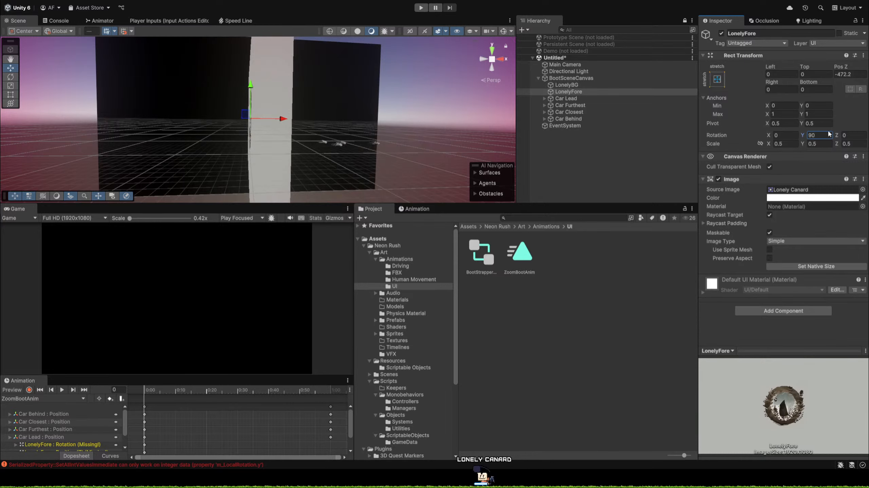
pyautogui.moveTo(829, 135); pyautogui.dragTo(366, 140)
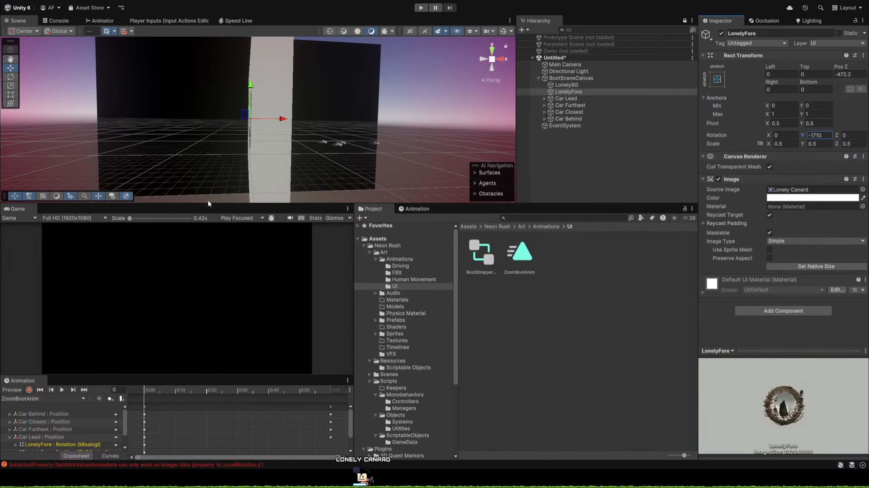
# Delete the missing LonelyFore Rotation and Position (Z) properties from ZoomBootAnim.
pyautogui.scroll(-2, 73, 424)
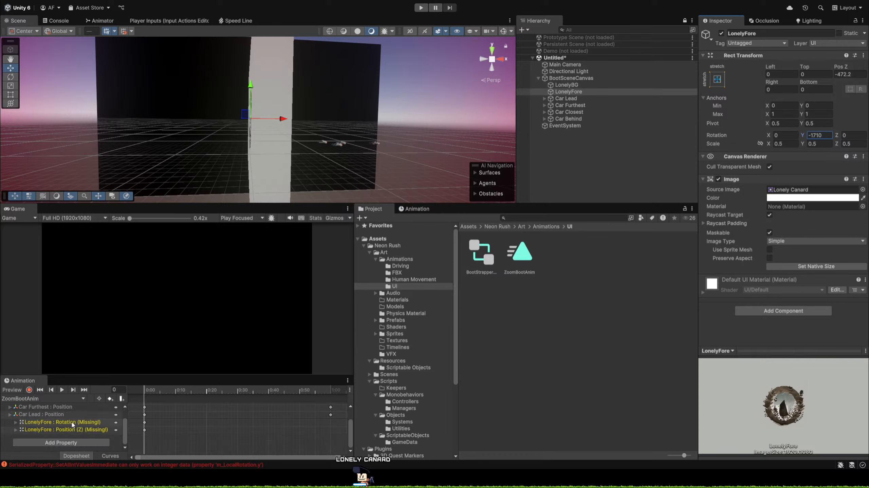
pyautogui.click(57, 423)
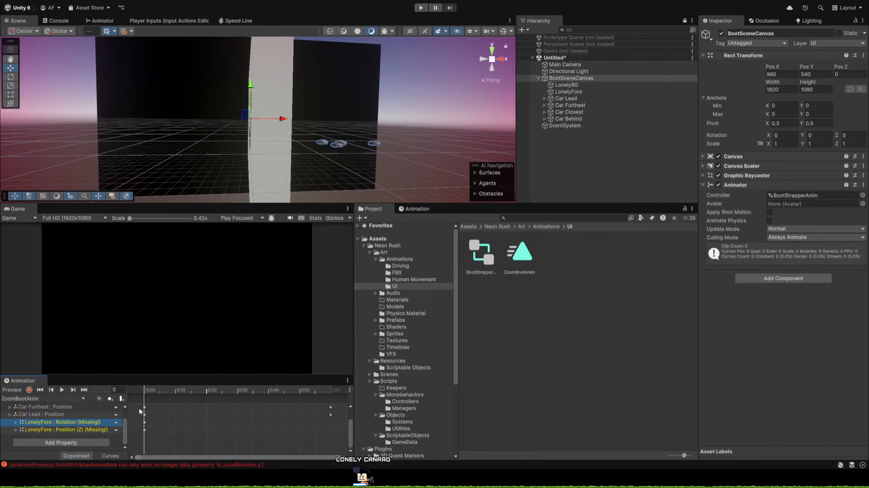
pyautogui.press('Delete')
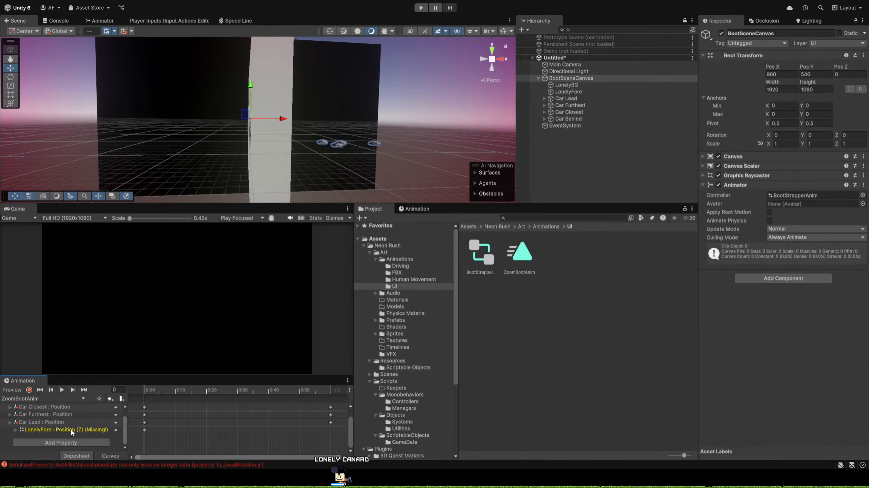
pyautogui.click(72, 430)
pyautogui.press('Delete')
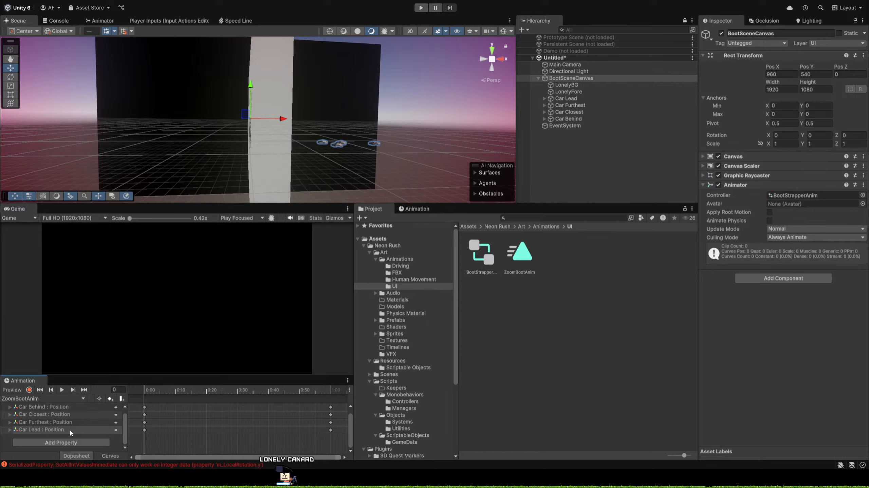
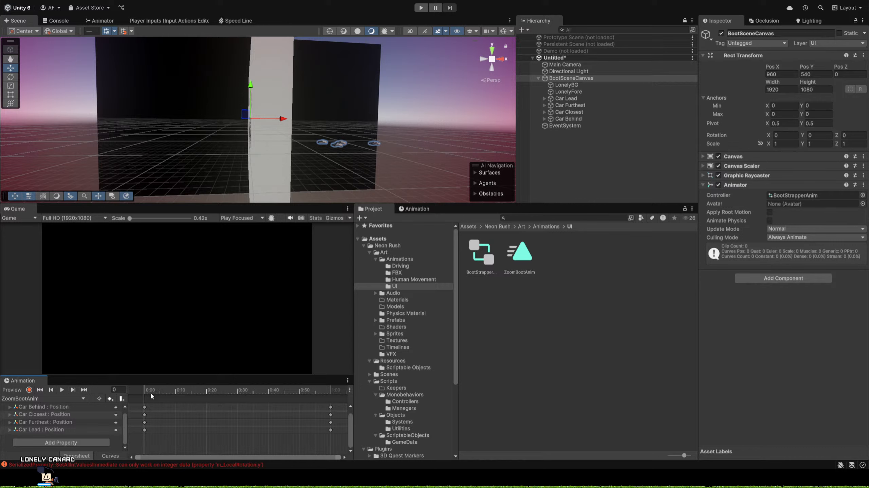
# Record into ZoomBootAnim and scrub through the cars' pass, parking the playhead at frame 25.
pyautogui.moveTo(150, 392); pyautogui.dragTo(144, 425)
pyautogui.scroll(-3, 236, 404)
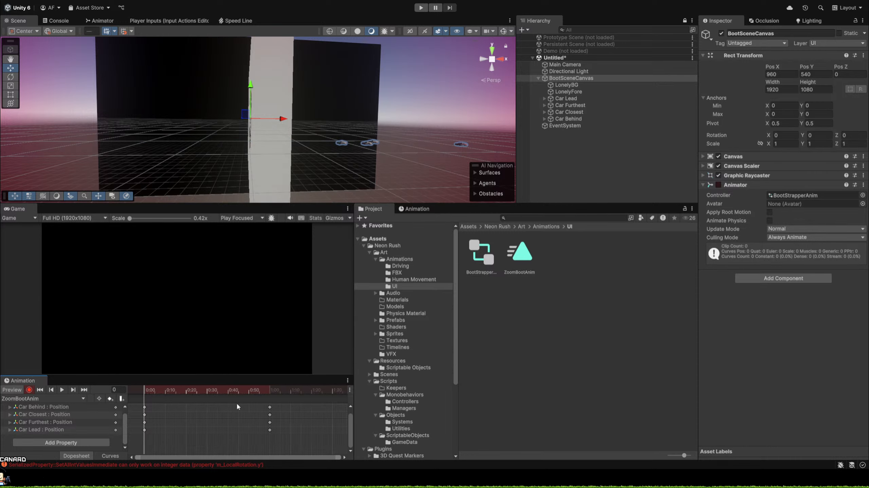
pyautogui.scroll(-2, 239, 403)
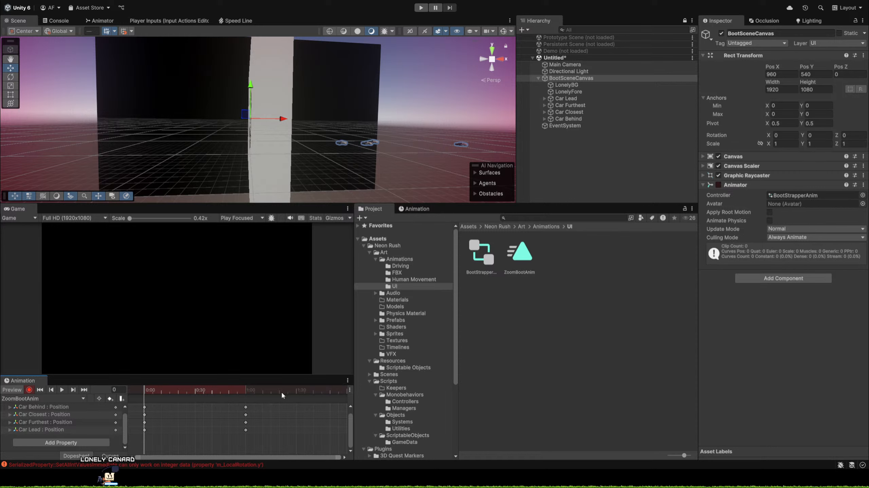
pyautogui.click(162, 391)
pyautogui.moveTo(162, 392); pyautogui.dragTo(187, 397)
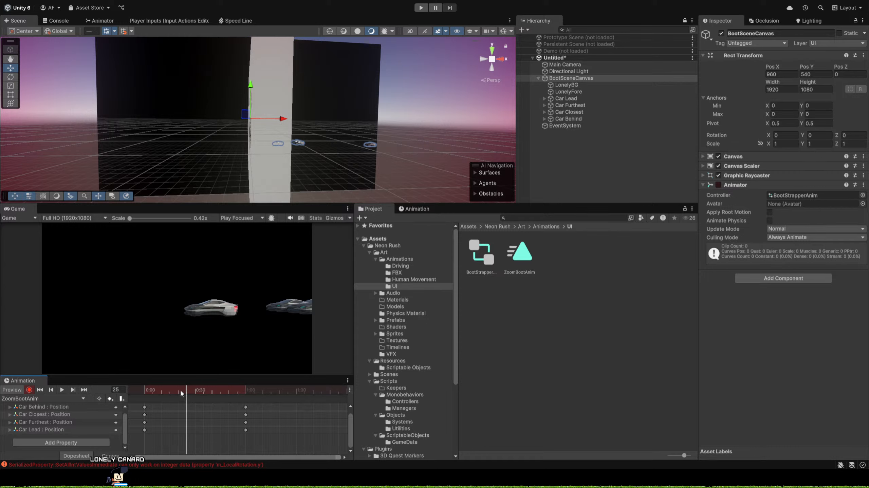
pyautogui.moveTo(186, 392); pyautogui.dragTo(196, 396)
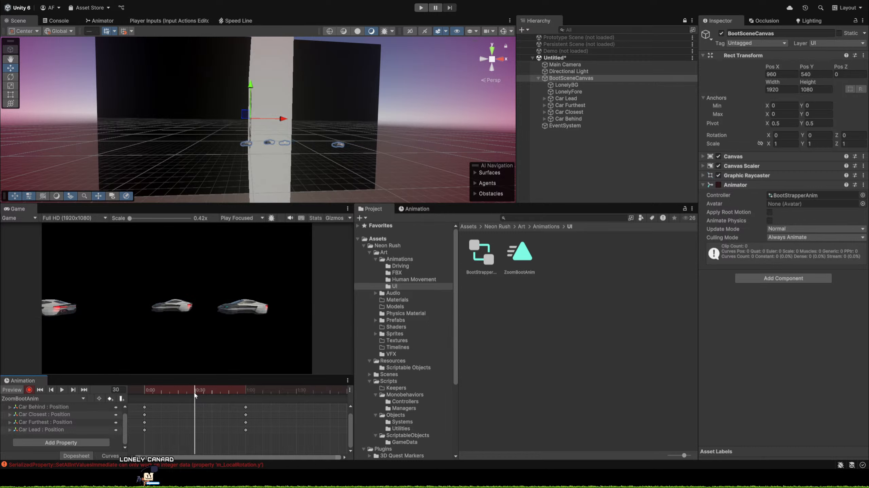
pyautogui.moveTo(195, 395)
pyautogui.mouseDown()
pyautogui.moveTo(175, 392)
pyautogui.moveTo(186, 397)
pyautogui.mouseUp()
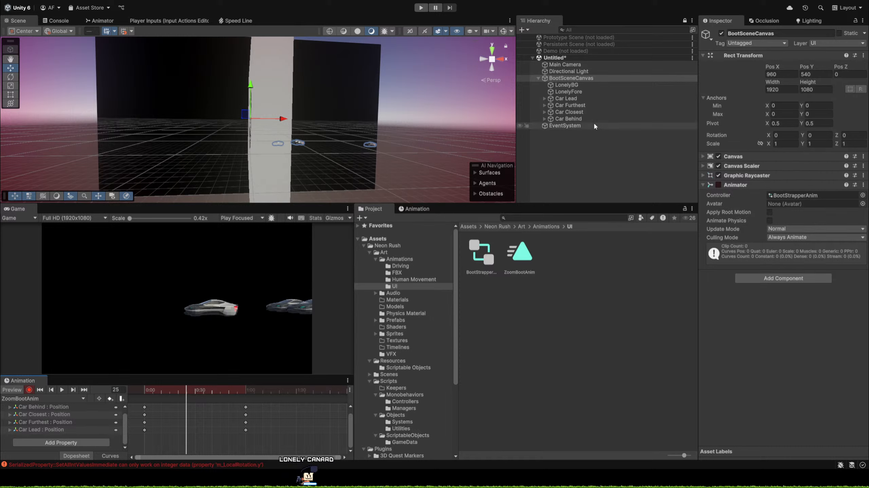
# Key LonelyFore's Y rotation at -1710 on frame 25.
pyautogui.click(574, 91)
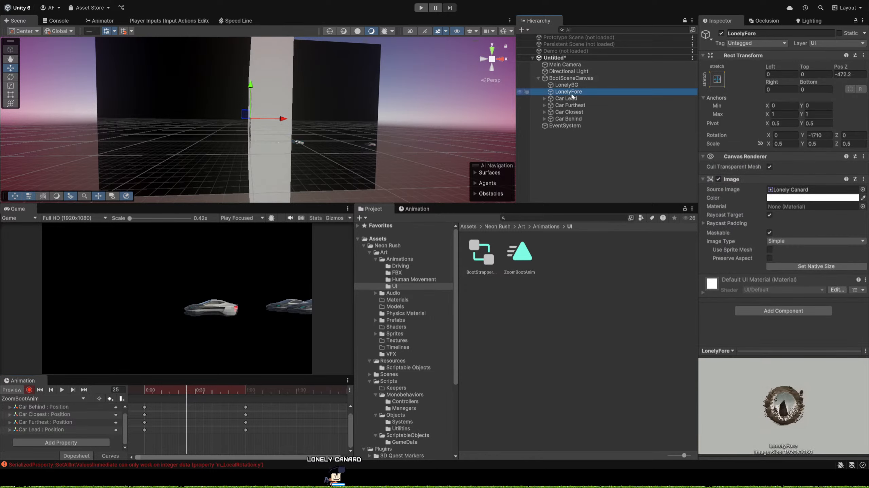
pyautogui.click(802, 136)
pyautogui.moveTo(802, 136); pyautogui.dragTo(661, 161)
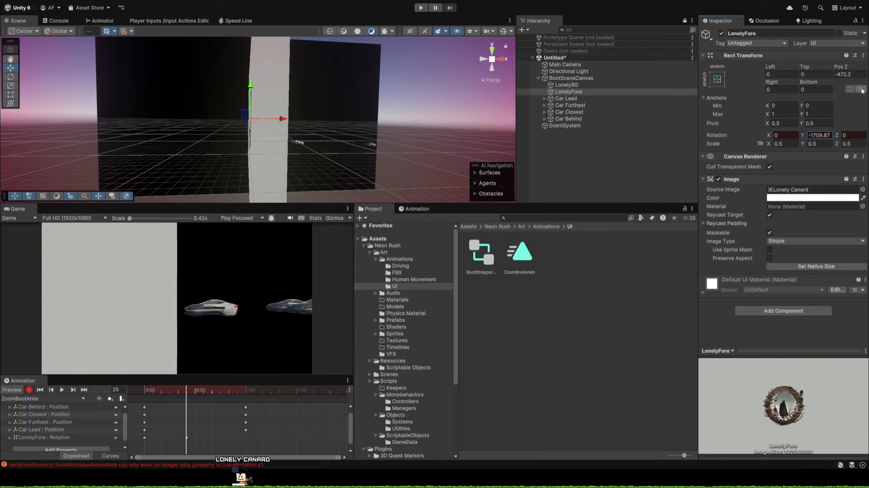
pyautogui.hotkey('ctrl', 'z')
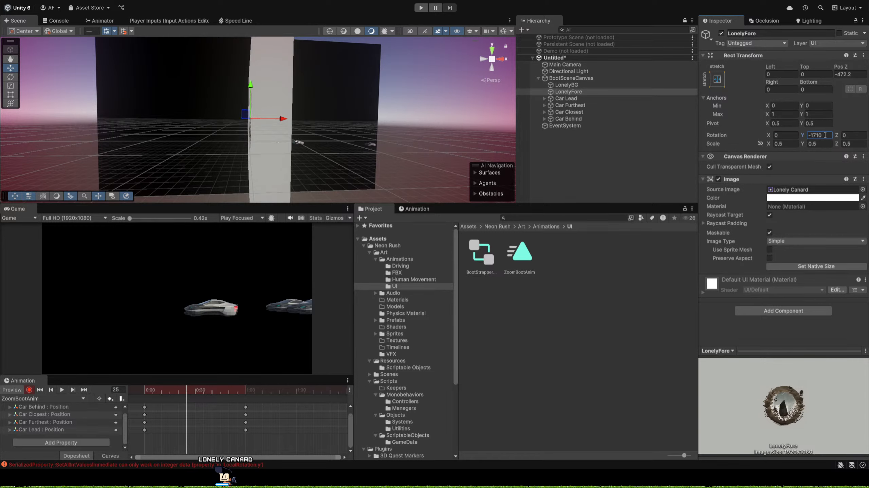
pyautogui.press('BackSpace')
pyautogui.write('9')
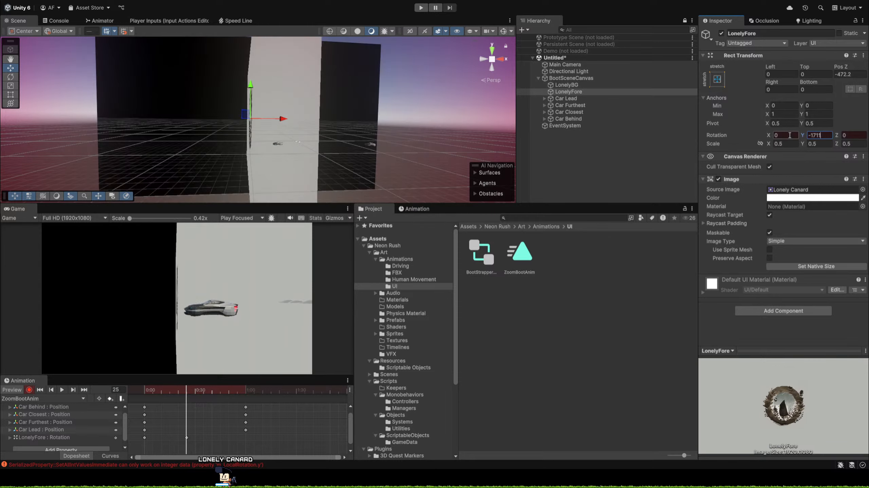
pyautogui.press('BackSpace')
pyautogui.write('0')
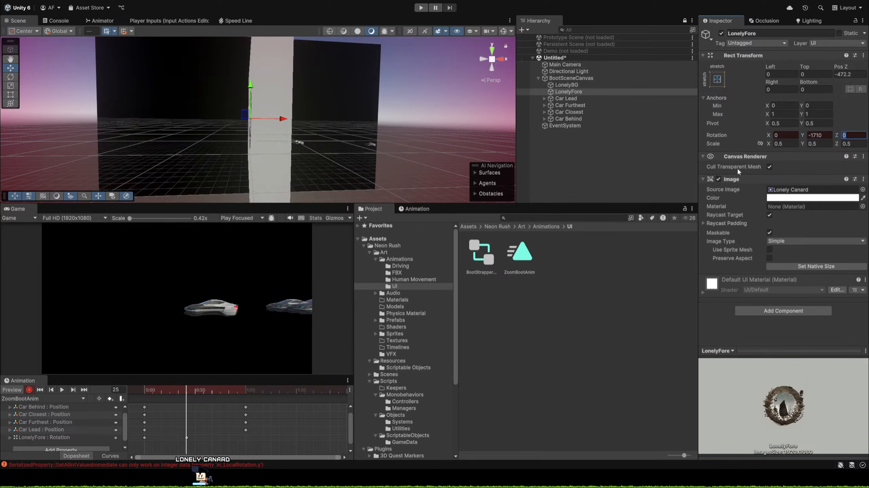
# Key LonelyFore's Y rotation at 0 on frame 80.
pyautogui.click(282, 390)
pyautogui.moveTo(282, 391); pyautogui.dragTo(280, 392)
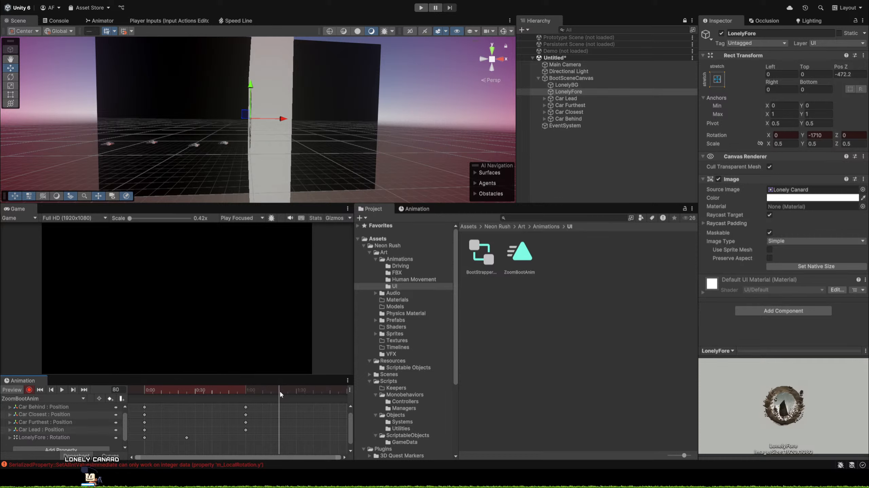
pyautogui.click(826, 135)
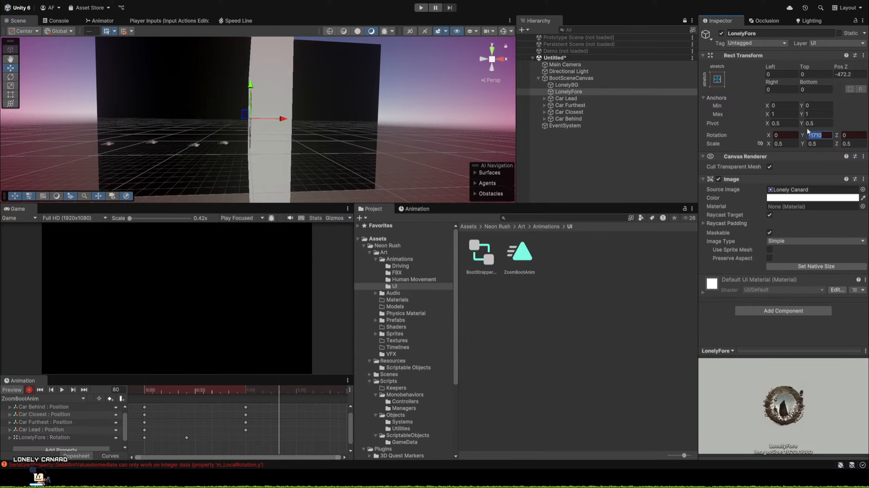
pyautogui.write('0')
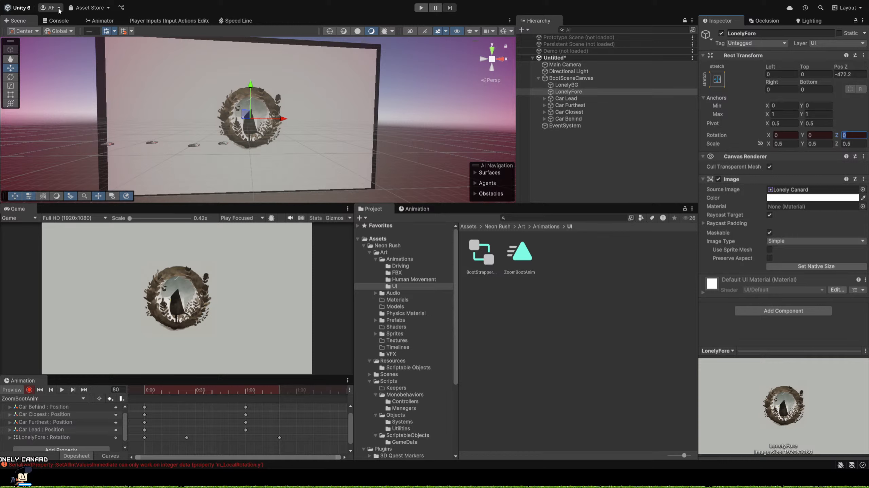
# Show the Console and play back ZoomBootAnim, then scrub its opening frames up to frame 20.
pyautogui.click(56, 21)
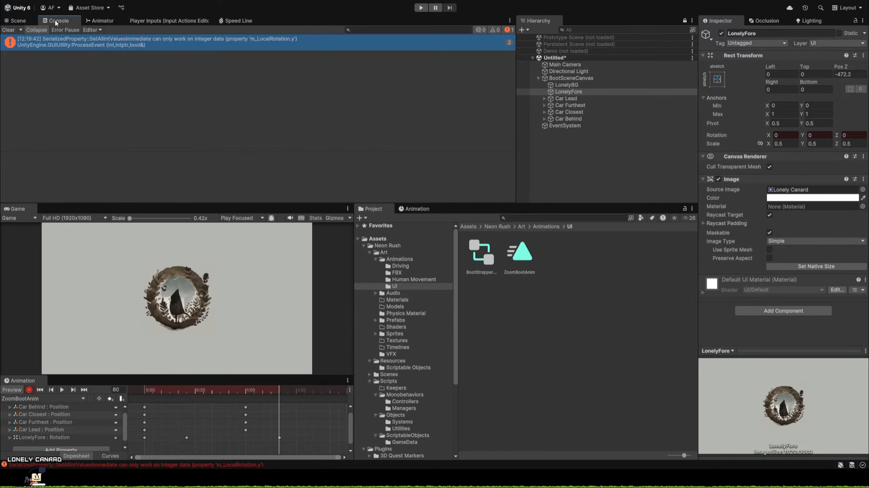
pyautogui.click(61, 389)
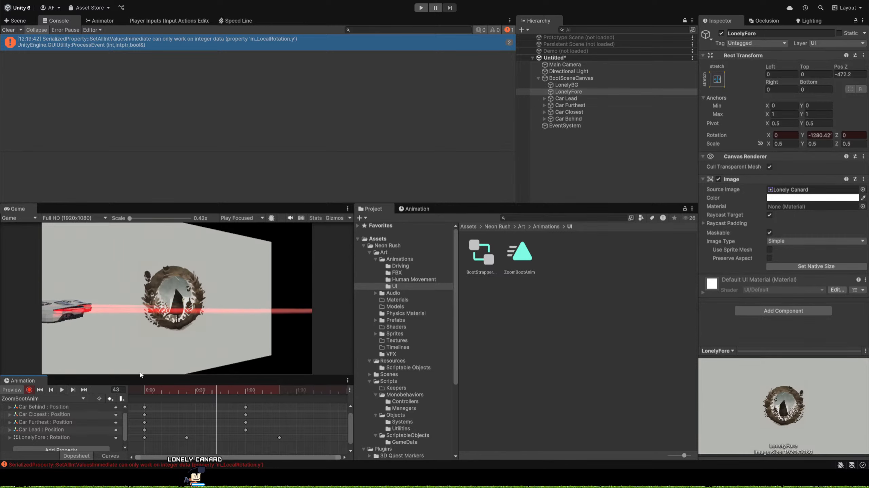
pyautogui.moveTo(161, 389); pyautogui.dragTo(134, 388)
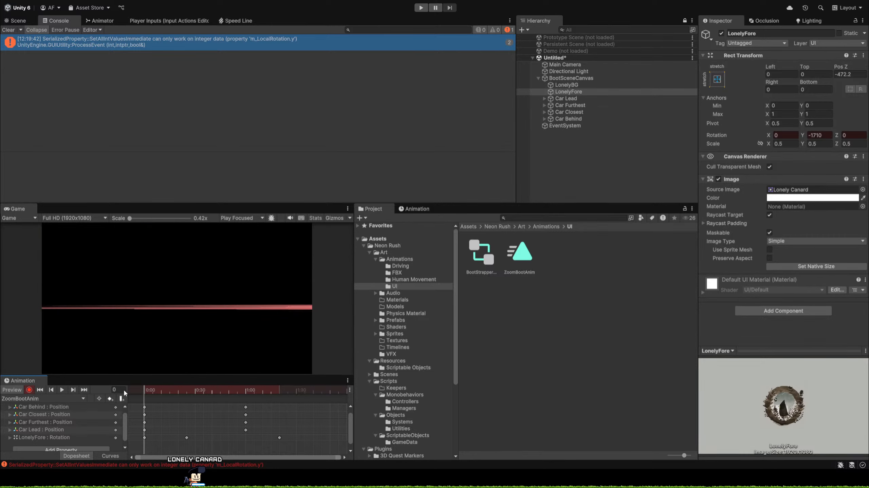
pyautogui.moveTo(142, 393); pyautogui.dragTo(176, 413)
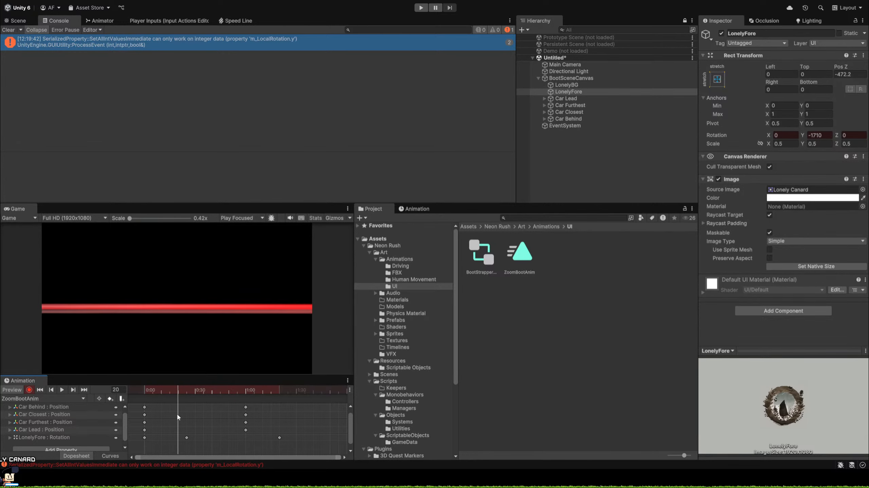
# Change LonelyFore's Y rotation key at frame 25 to -1350 by adding 360.
pyautogui.click(187, 438)
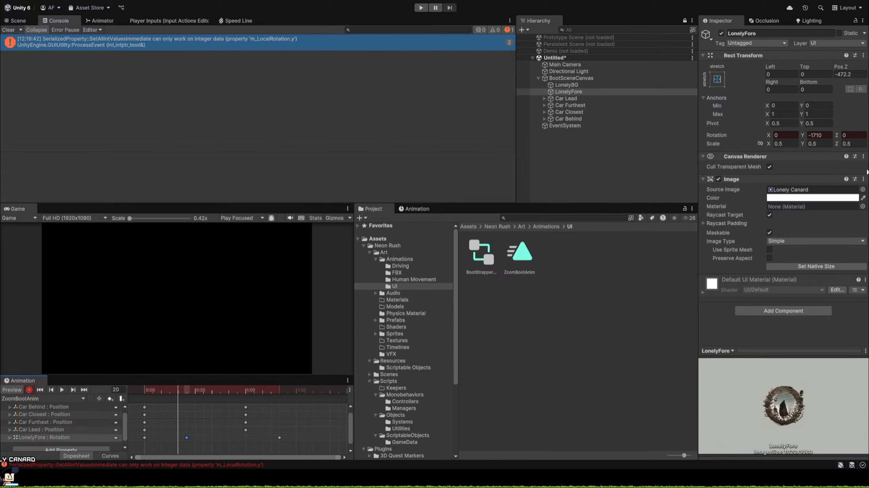
pyautogui.moveTo(185, 392); pyautogui.dragTo(186, 392)
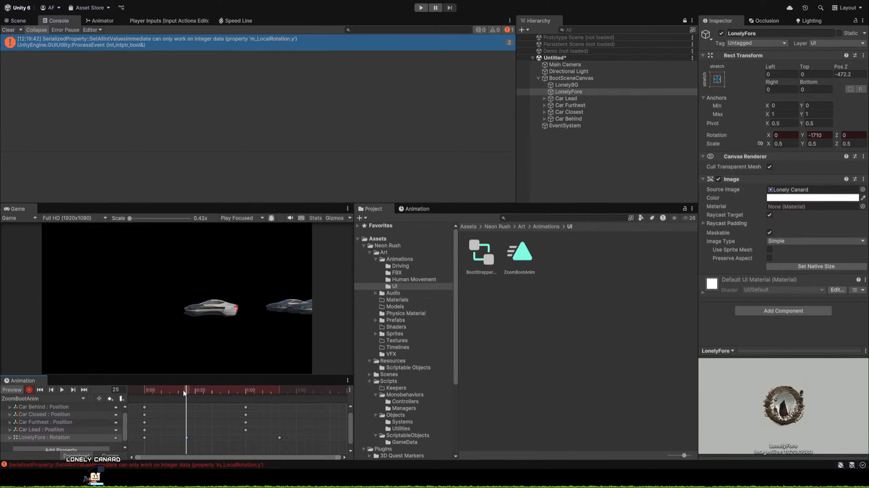
pyautogui.moveTo(186, 392); pyautogui.dragTo(187, 392)
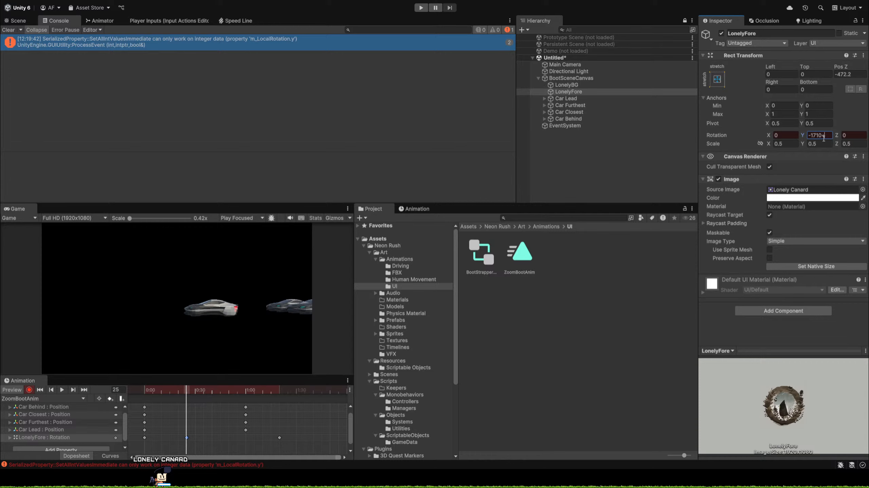
pyautogui.write('360')
pyautogui.press('Tab')
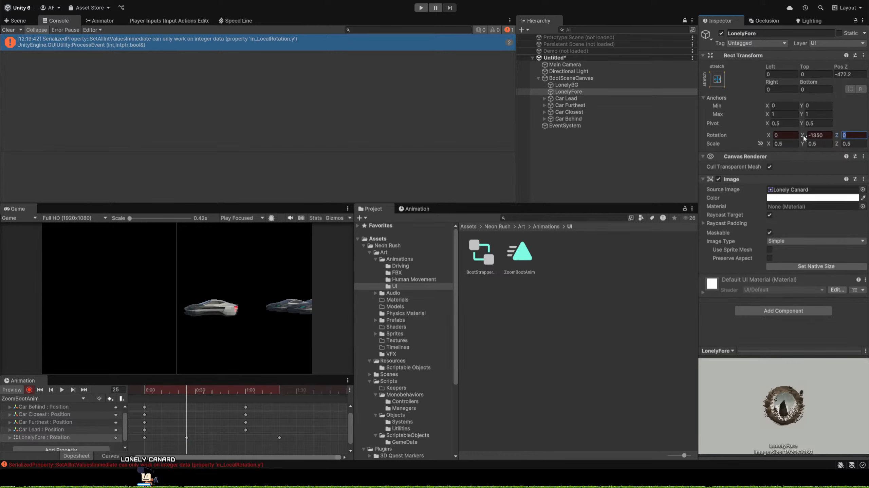
pyautogui.click(802, 136)
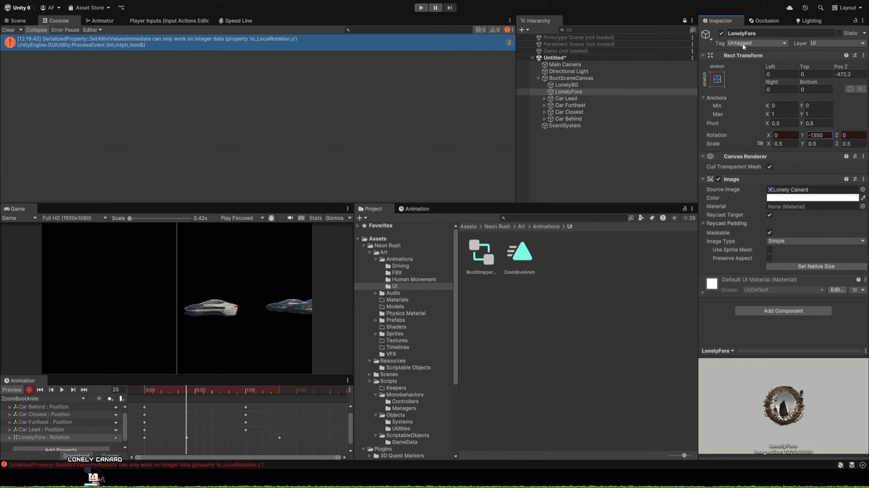
# Key LonelyFore's active state as disabled at frame 0 and enabled at frame 25.
pyautogui.click(721, 34)
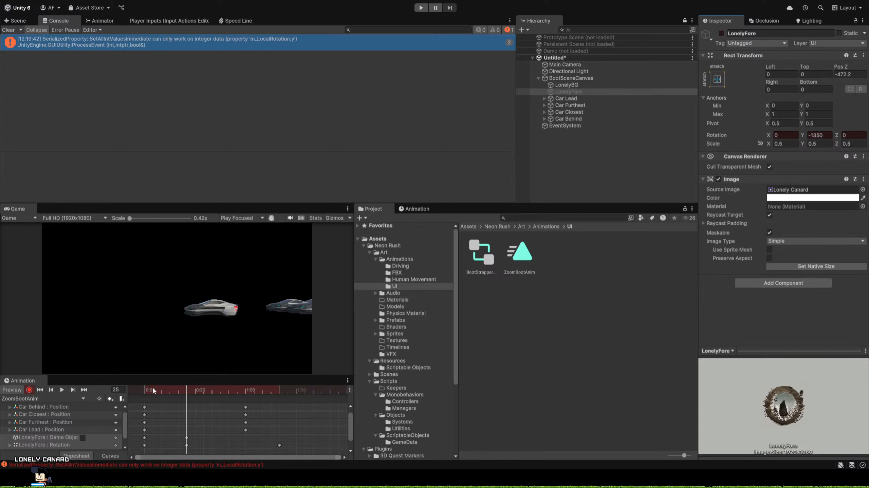
pyautogui.moveTo(168, 391); pyautogui.dragTo(188, 395)
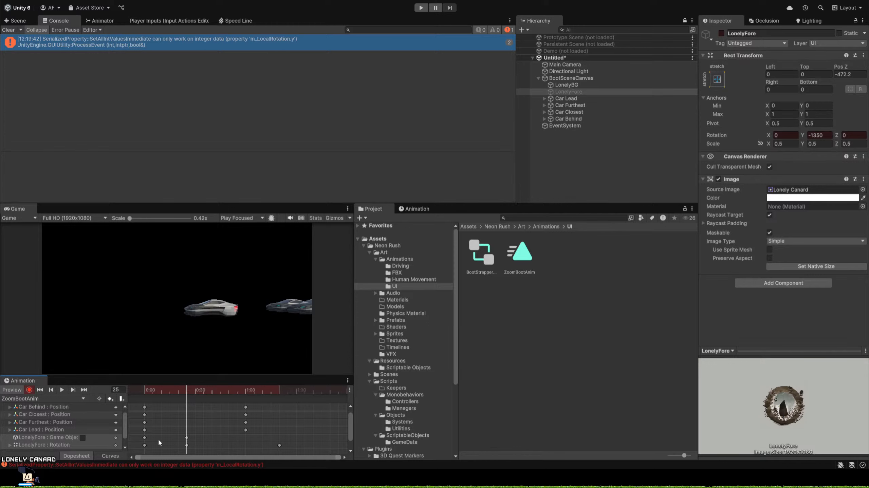
pyautogui.click(144, 438)
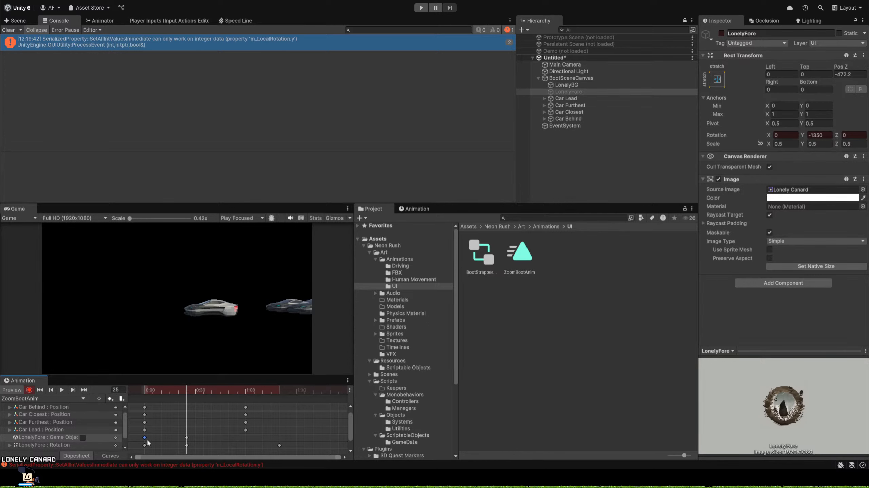
pyautogui.moveTo(182, 398); pyautogui.dragTo(131, 396)
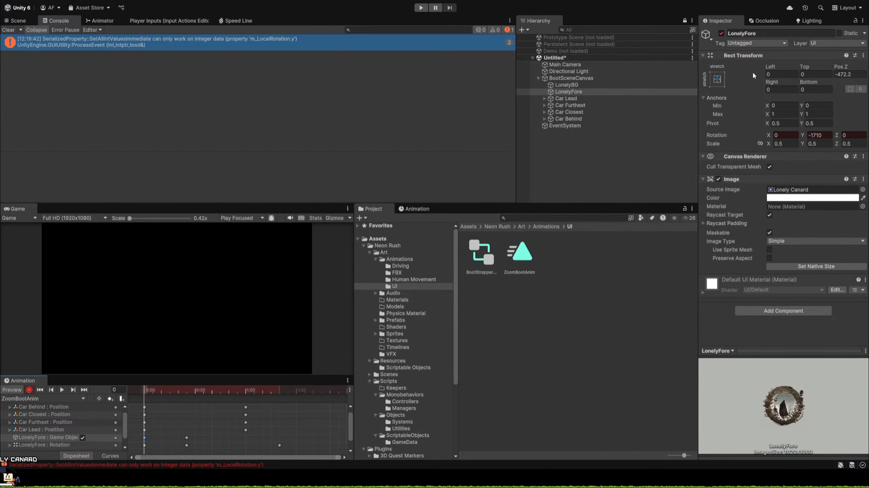
pyautogui.click(721, 33)
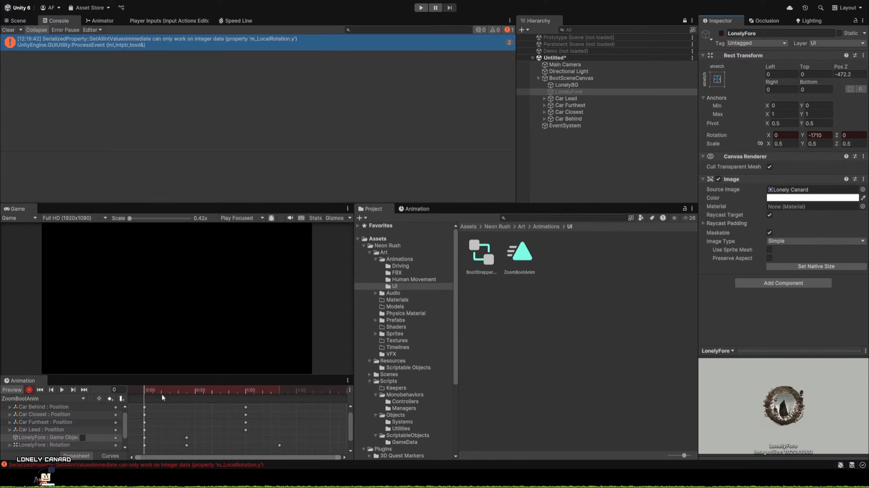
pyautogui.click(186, 391)
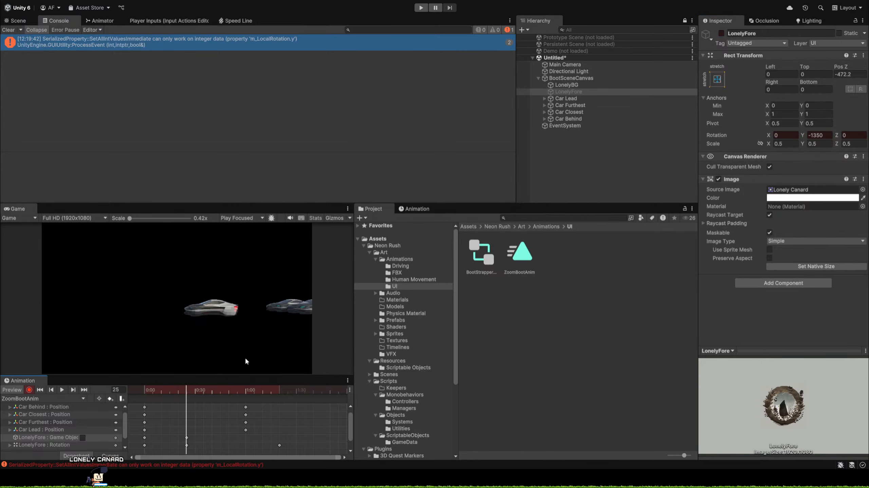
pyautogui.click(721, 33)
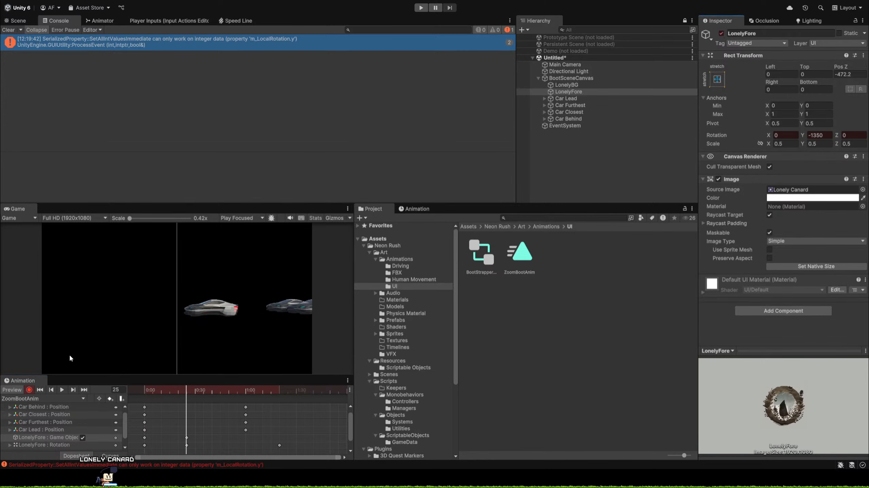
# Preview LonelyFore's appearance and spin in ZoomBootAnim, and return the playhead to frame 0.
pyautogui.moveTo(158, 389); pyautogui.dragTo(187, 413)
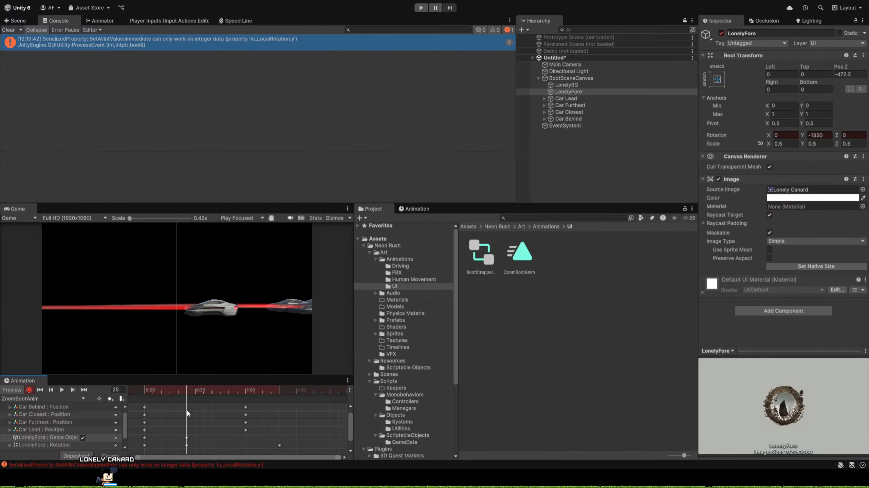
pyautogui.click(65, 392)
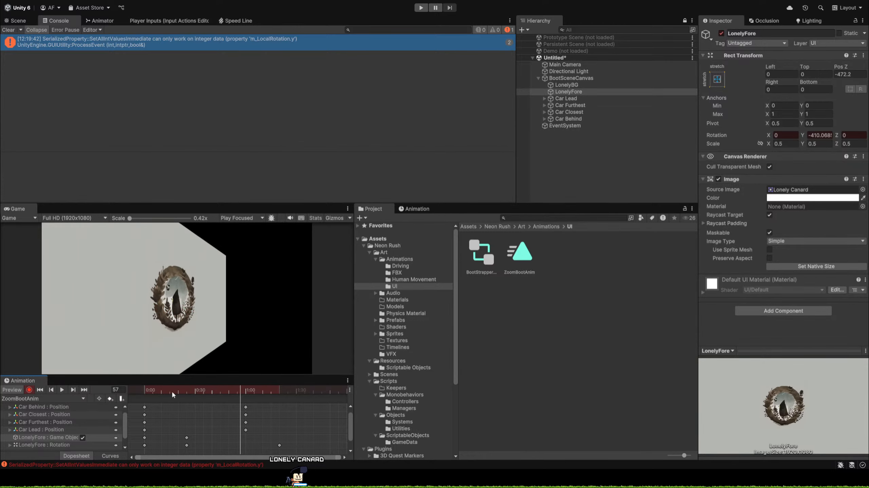
pyautogui.moveTo(173, 389); pyautogui.dragTo(127, 398)
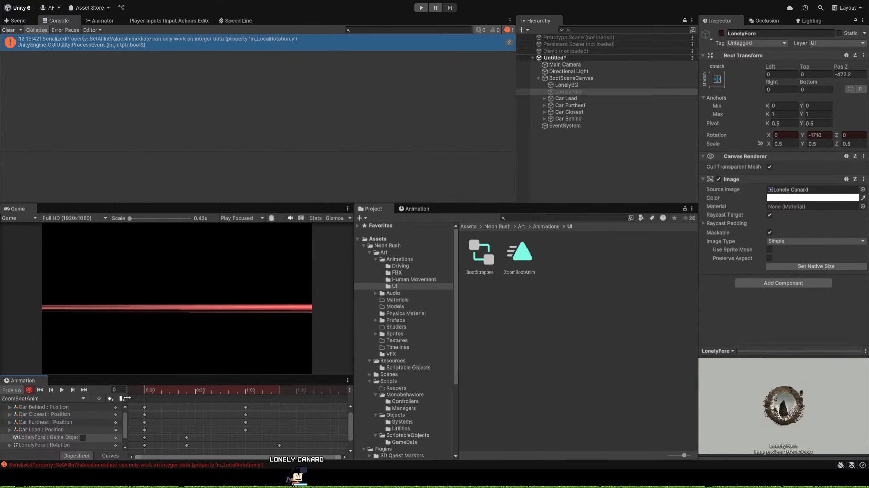
# Key all four cars, Car Lead through Car Behind, as inactive at frame 90.
pyautogui.click(297, 390)
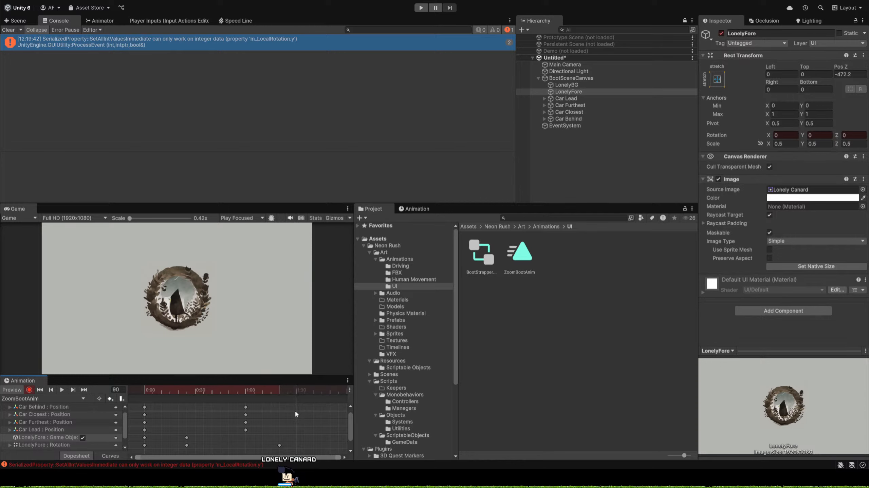
pyautogui.click(566, 99)
pyautogui.keyDown('shift'); pyautogui.click(567, 120); pyautogui.keyUp('shift')
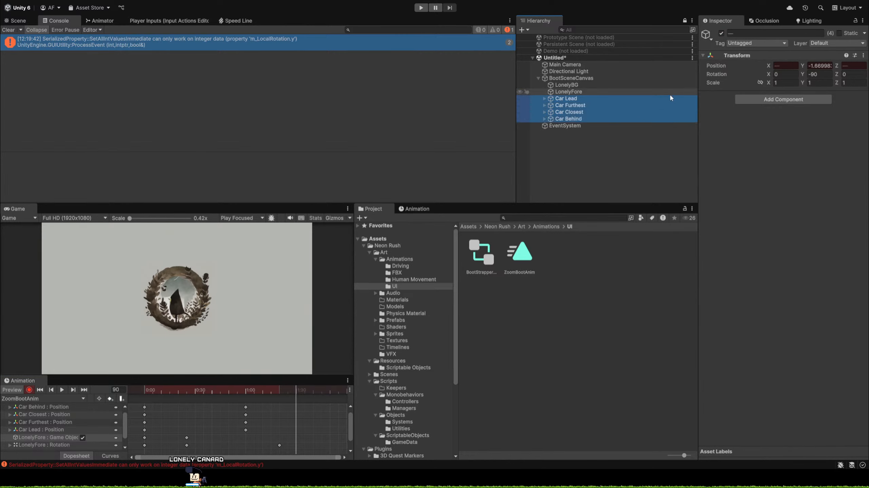
pyautogui.click(721, 33)
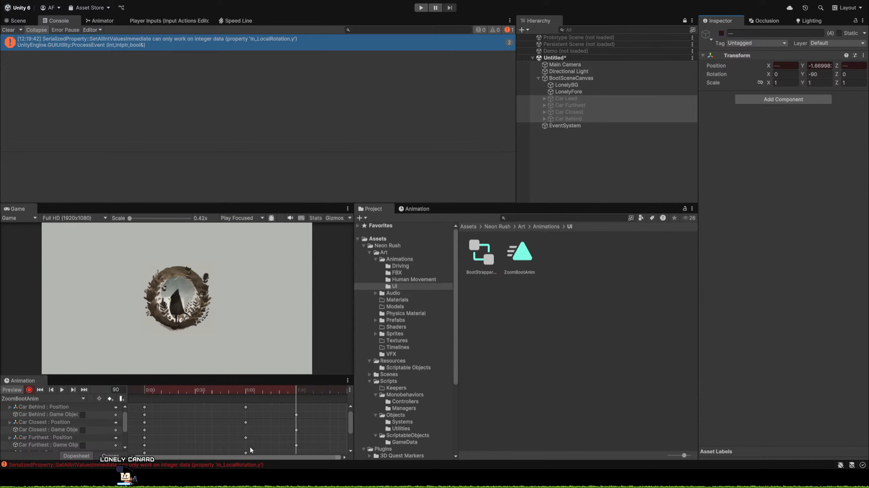
# Preview ZoomBootAnim with the cars passing and the logo spinning, and bring the playhead to frame 80.
pyautogui.scroll(-1, 249, 446)
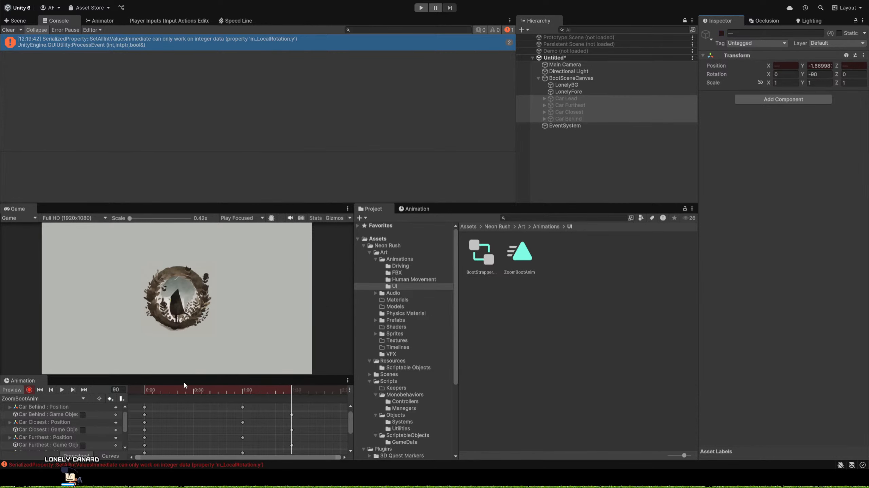
pyautogui.click(61, 391)
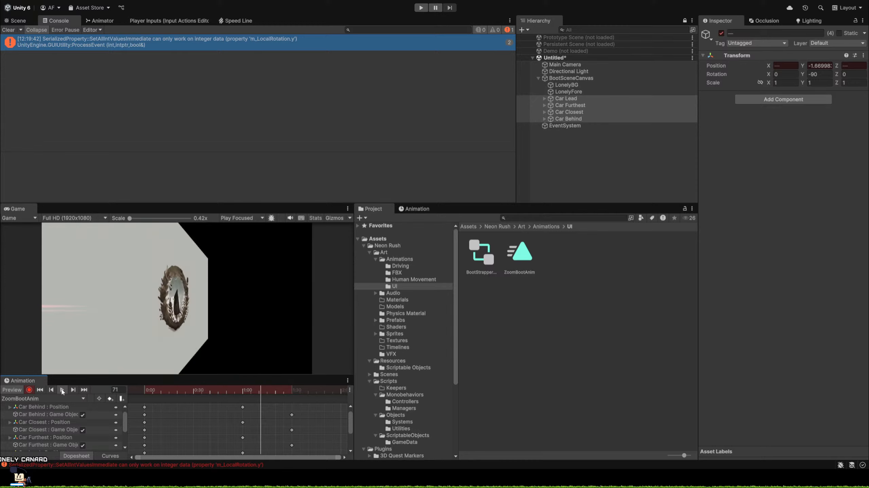
pyautogui.click(62, 390)
pyautogui.moveTo(249, 391); pyautogui.dragTo(274, 413)
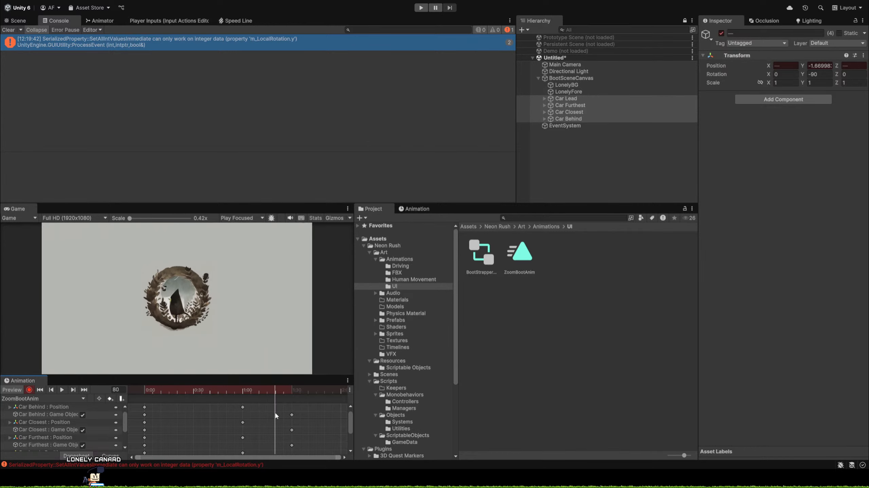
pyautogui.scroll(-2, 278, 411)
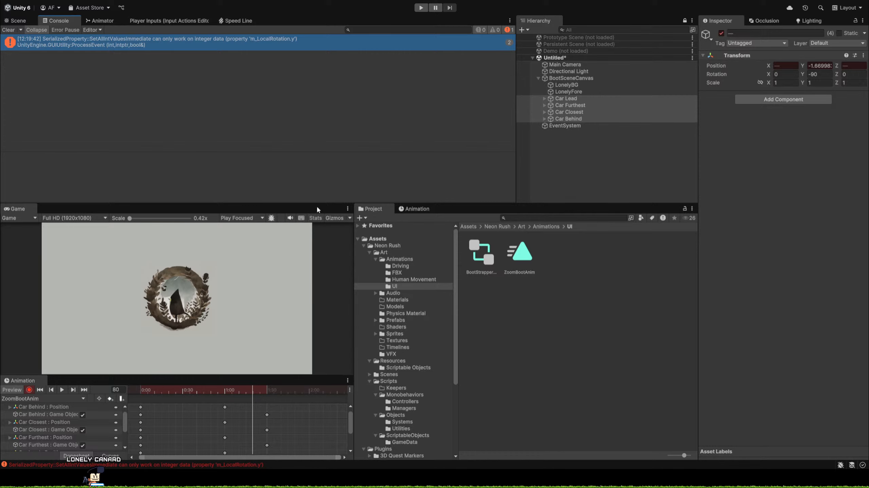
# Move LonelyFore's last rotation key earlier to about frame 70 and check how the spin ends.
pyautogui.moveTo(322, 203); pyautogui.dragTo(347, 133)
pyautogui.scroll(-1, 247, 426)
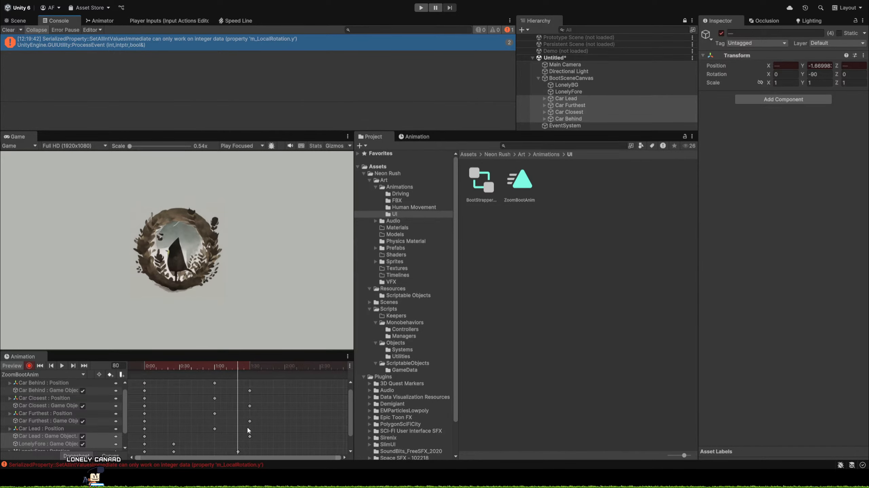
pyautogui.moveTo(351, 413); pyautogui.dragTo(347, 441)
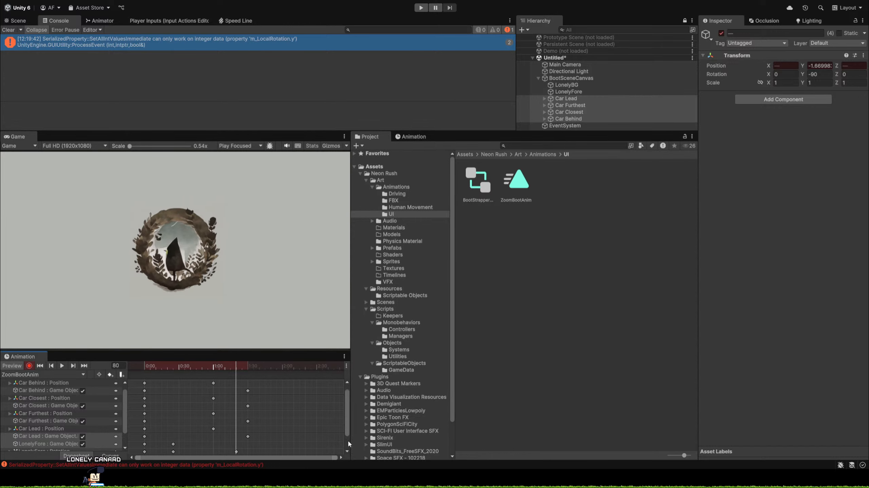
pyautogui.scroll(-3, 347, 433)
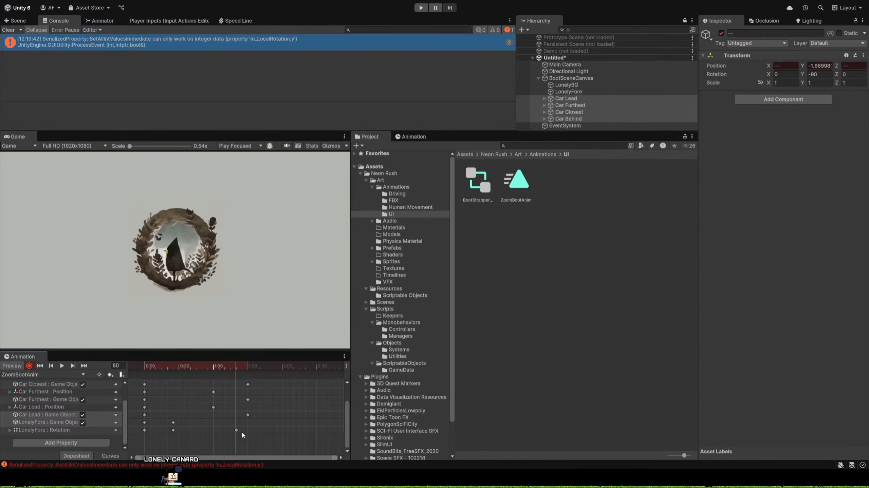
pyautogui.moveTo(236, 430); pyautogui.dragTo(225, 431)
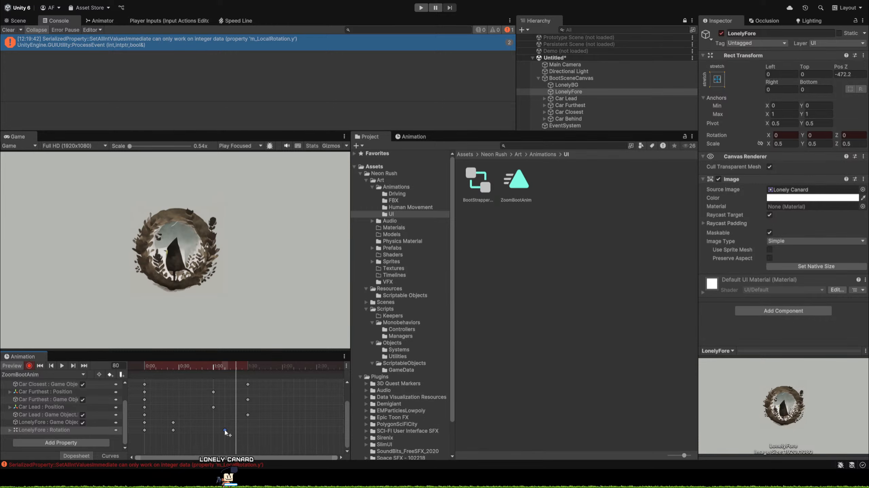
pyautogui.moveTo(214, 369); pyautogui.dragTo(235, 383)
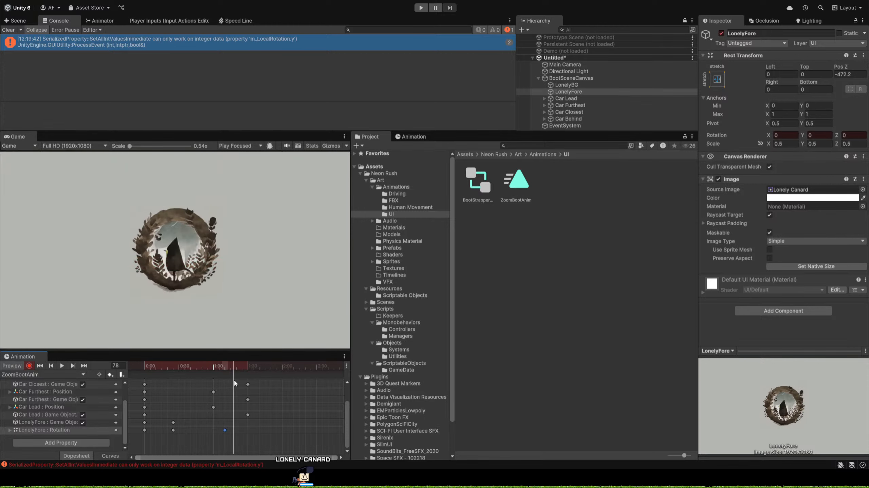
# Change LonelyFore's Y rotation key at frame 25 to -990 by adding 360.
pyautogui.moveTo(178, 366); pyautogui.dragTo(175, 367)
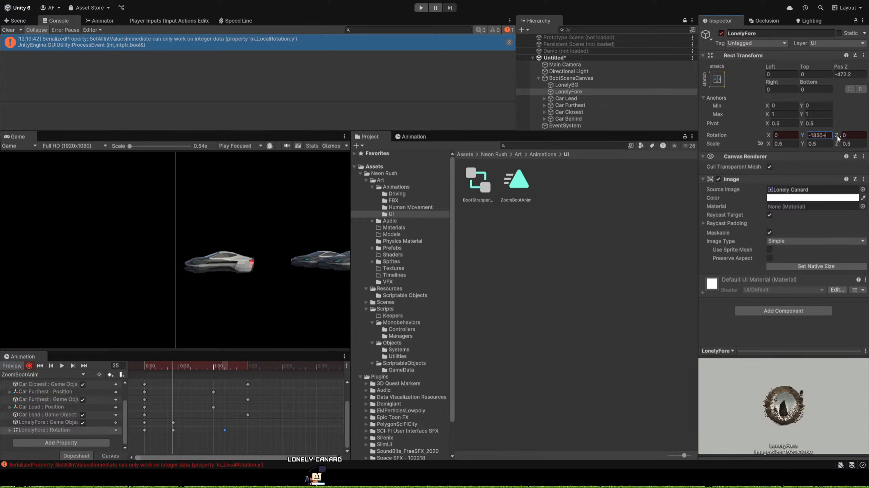
pyautogui.write('+')
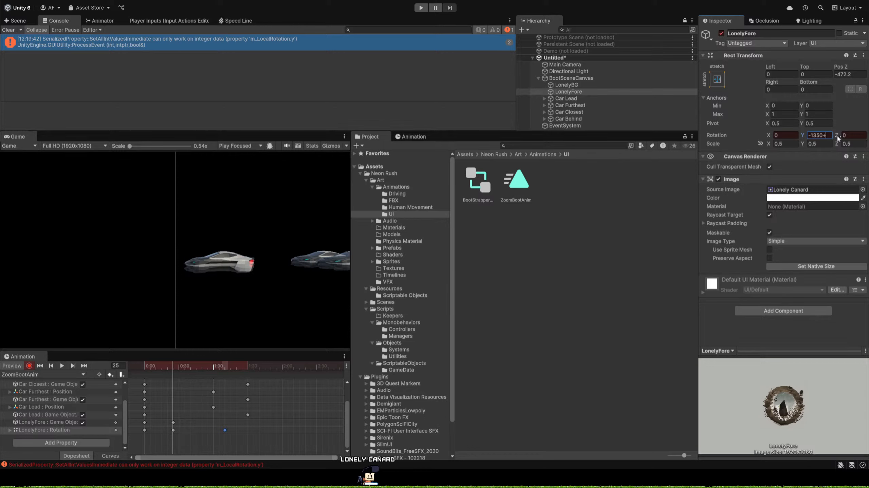
pyautogui.write('36')
pyautogui.write('0')
pyautogui.press('Tab')
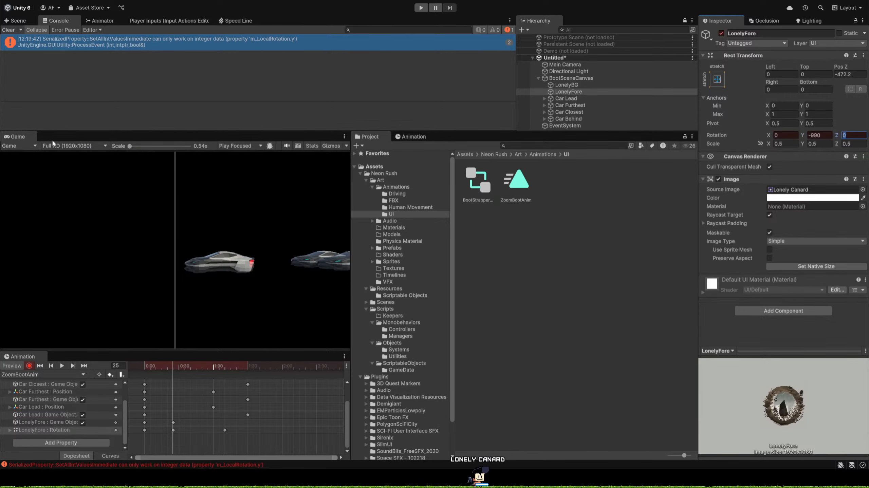
# Delete LonelyFore's rotation key at frame 0, check the spin up to frame 90, and stop recording with the playhead at frame 75.
pyautogui.moveTo(150, 370)
pyautogui.mouseDown()
pyautogui.moveTo(139, 363)
pyautogui.moveTo(224, 377)
pyautogui.moveTo(144, 385)
pyautogui.mouseUp()
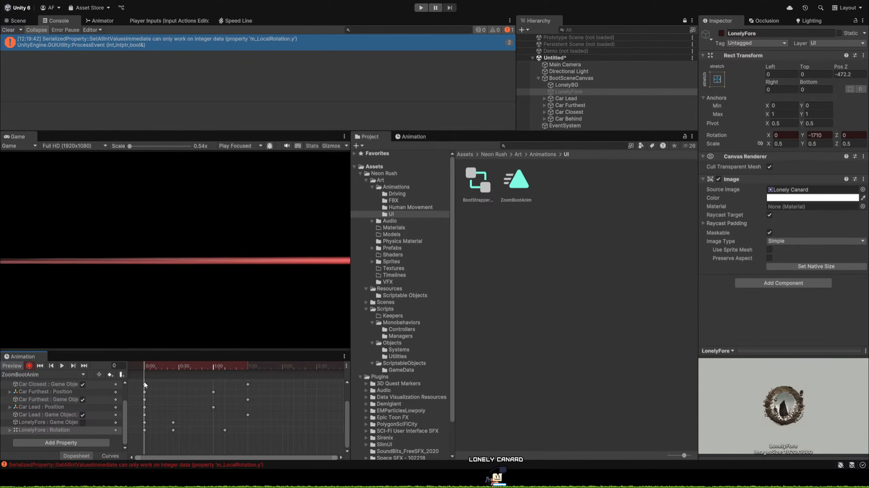
pyautogui.click(145, 430)
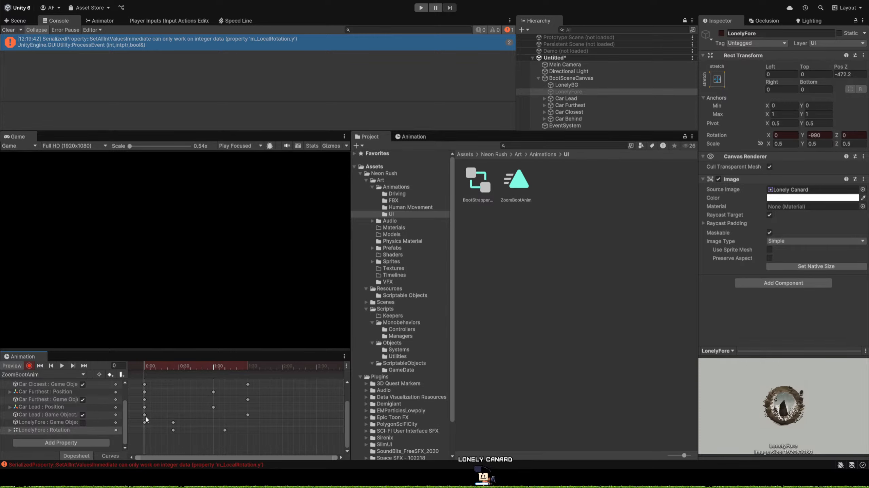
pyautogui.moveTo(151, 366); pyautogui.dragTo(248, 382)
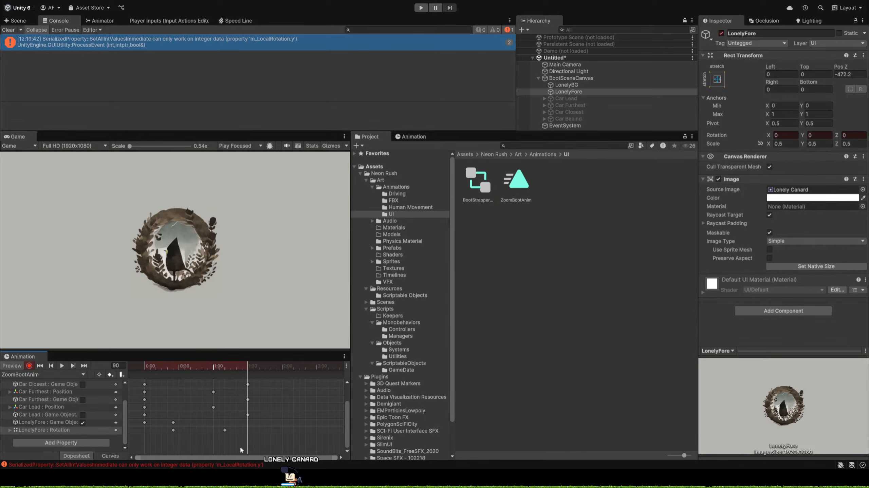
pyautogui.moveTo(223, 370); pyautogui.dragTo(230, 373)
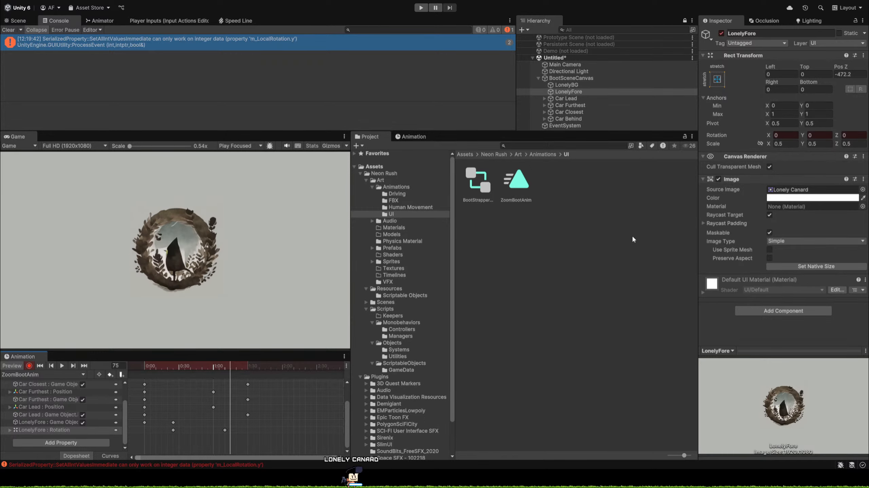
pyautogui.click(30, 366)
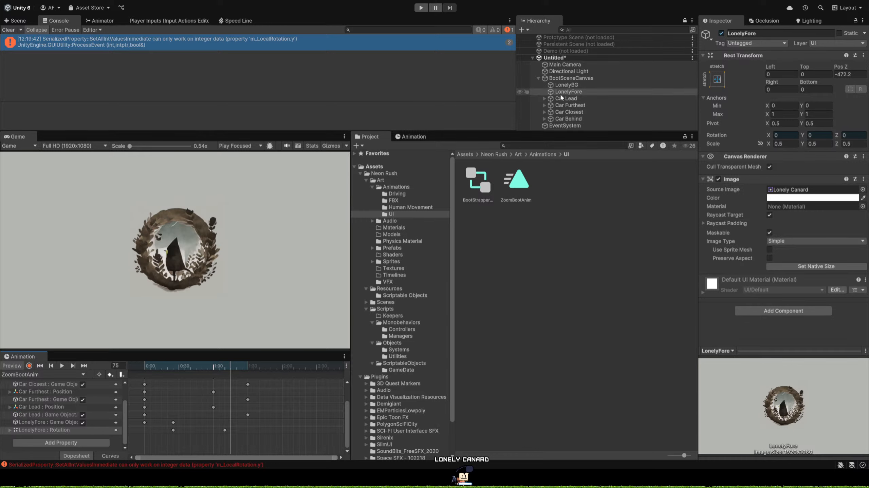
# Add a TextMeshPro text object as a child of LonelyFore and name it Name Splash.
pyautogui.click(574, 92)
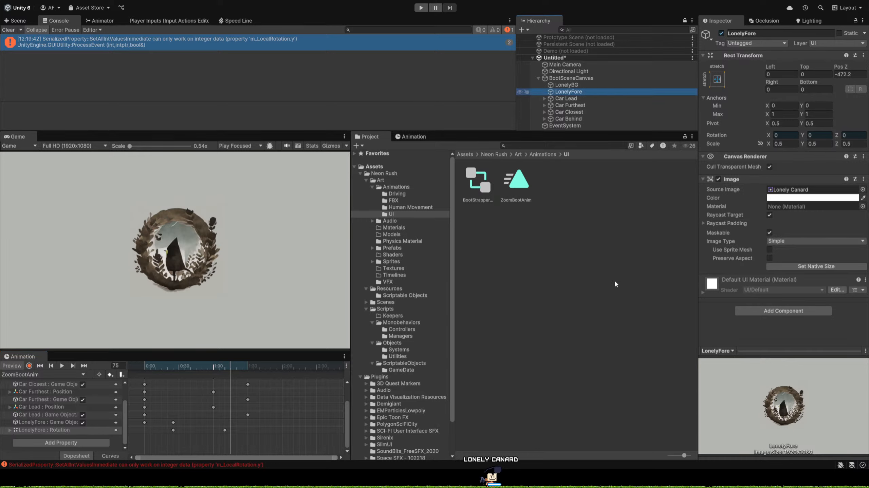
pyautogui.click(765, 294)
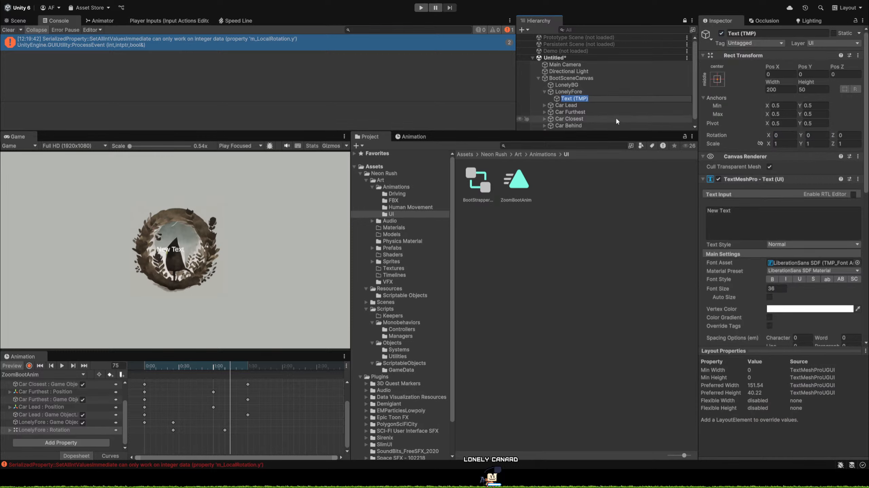
pyautogui.write('Name Logo')
pyautogui.press('BackSpace')
pyautogui.press('BackSpace')
pyautogui.press('BackSpace')
pyautogui.press('BackSpace')
pyautogui.write('Sp')
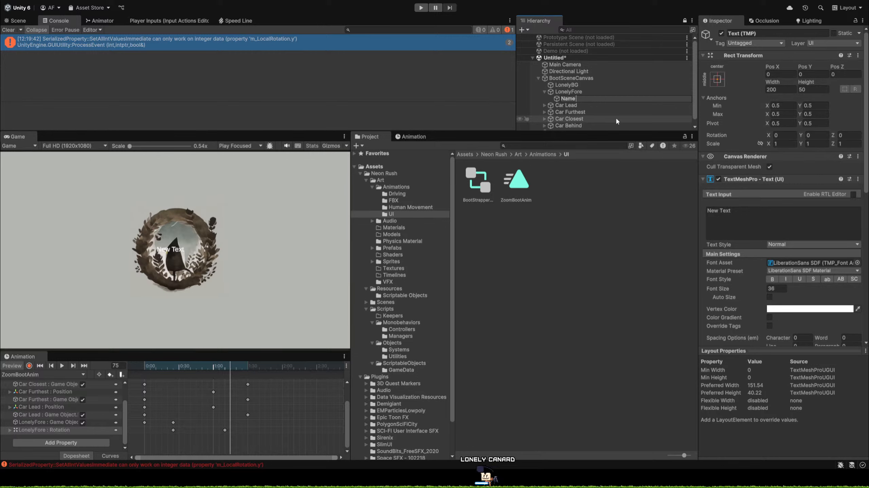
pyautogui.write('lash')
pyautogui.press('Return')
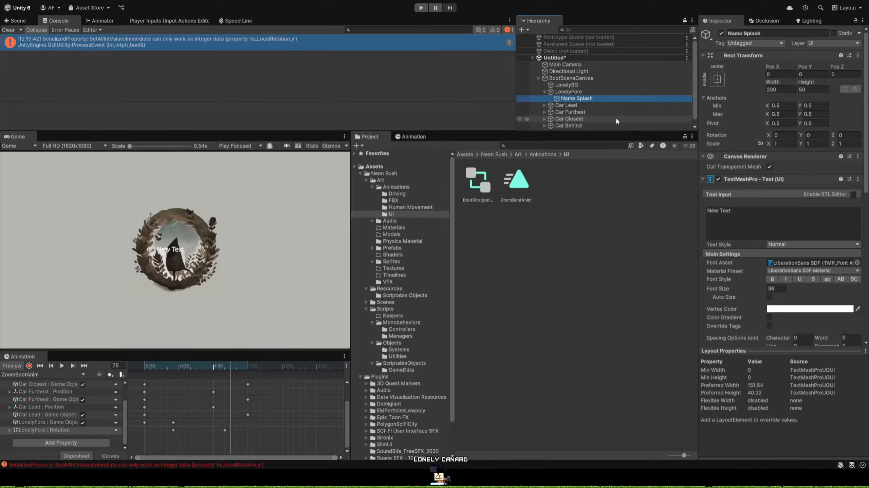
# Move Name Splash below the logo to about X 40, Y -277, and set its text to "Lonely Canard".
pyautogui.click(17, 20)
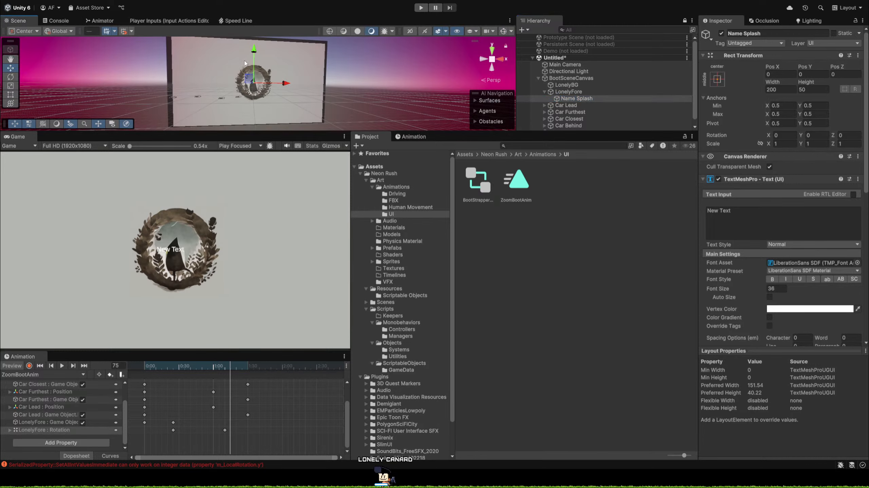
pyautogui.moveTo(254, 51); pyautogui.dragTo(256, 73)
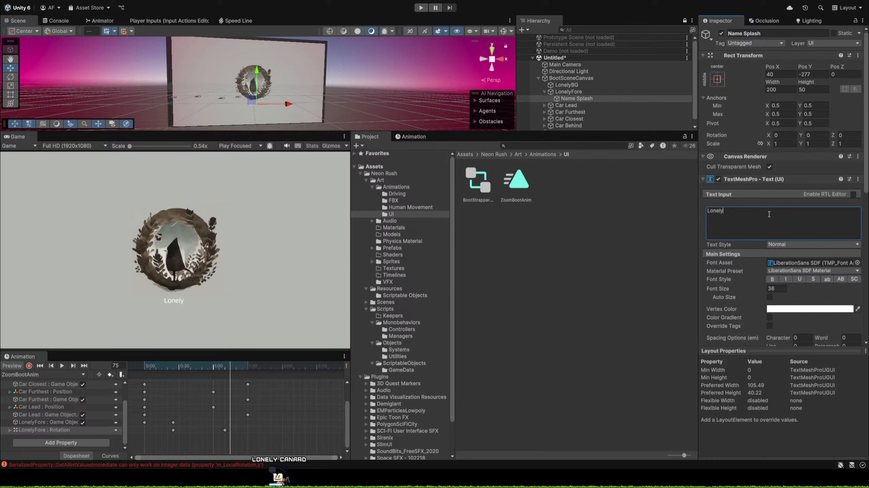
pyautogui.write('Canard')
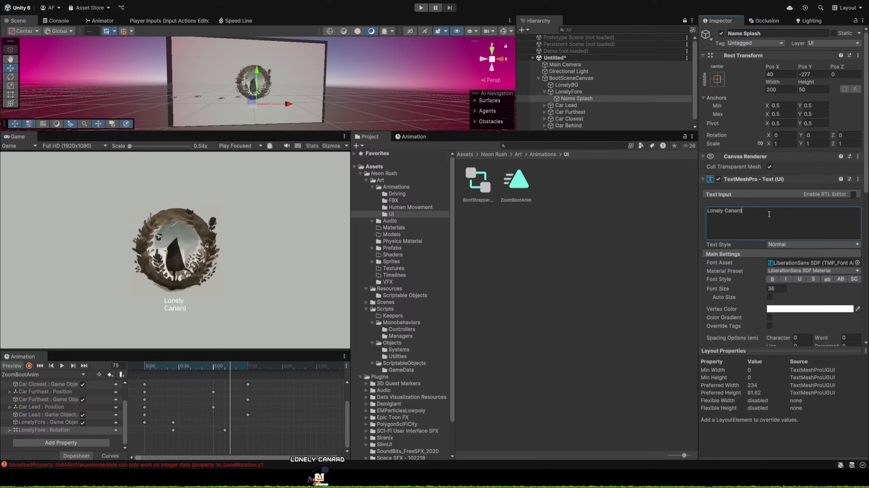
# In the 2D scene view, widen the Name Splash text box to about 269 and reposition it to about X 29, Y -279.
pyautogui.moveTo(342, 91)
pyautogui.keyDown('alt'); pyautogui.mouseDown()
pyautogui.moveTo(333, 74)
pyautogui.moveTo(326, 125)
pyautogui.moveTo(338, 77)
pyautogui.mouseUp(); pyautogui.keyUp('alt')
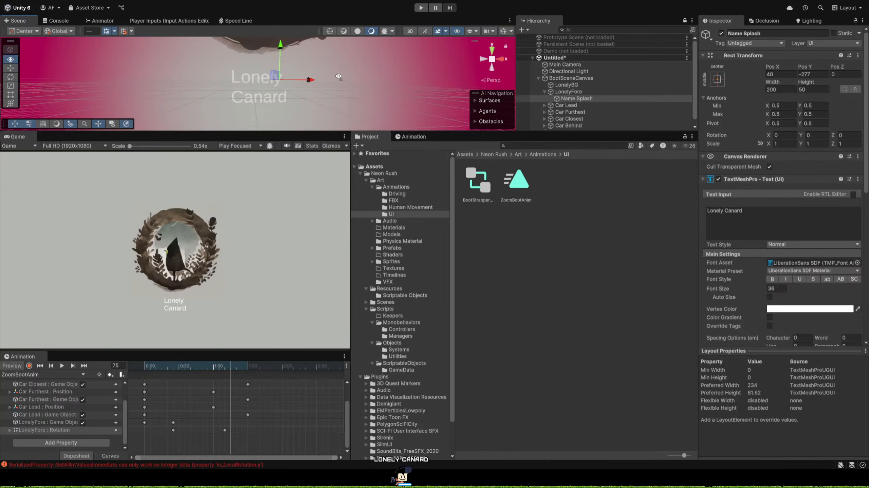
pyautogui.click(410, 31)
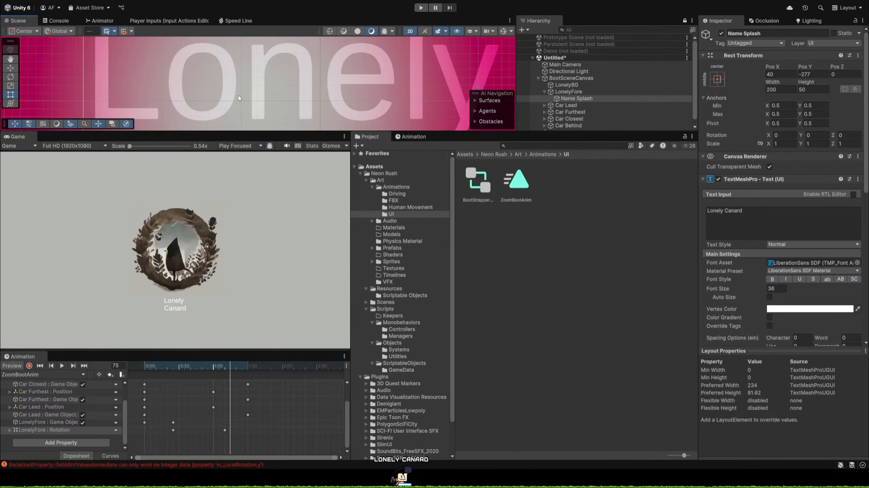
pyautogui.scroll(-8, 238, 98)
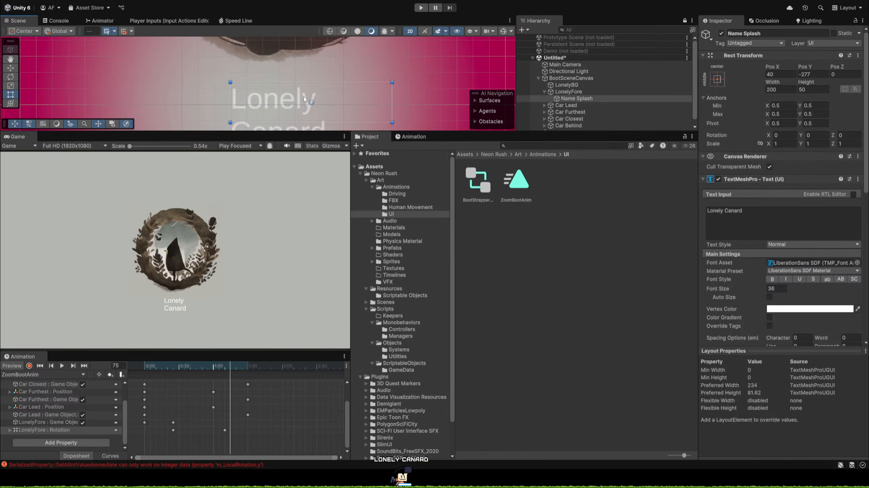
pyautogui.scroll(-4, 305, 99)
pyautogui.moveTo(262, 97); pyautogui.dragTo(292, 108)
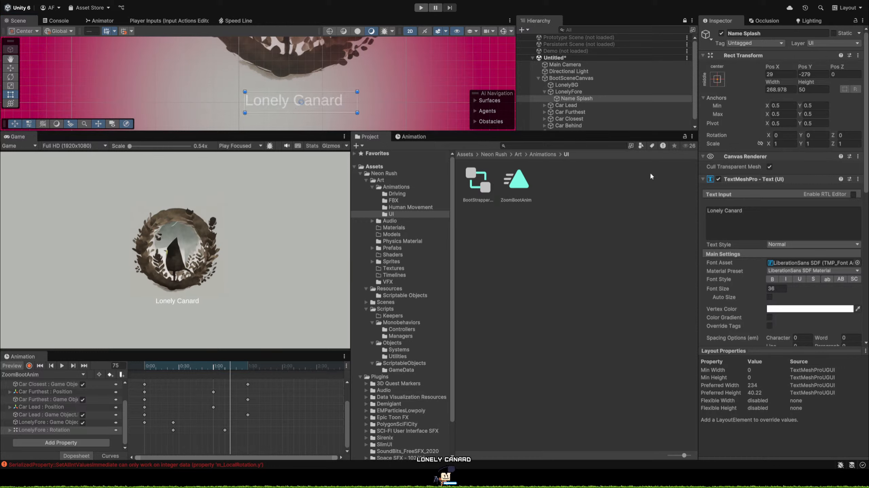
# Compare fonts for Name Splash, assign the DOSIS-MEDIUM font asset, and set the font size to 90.
pyautogui.click(717, 168)
pyautogui.click(628, 167)
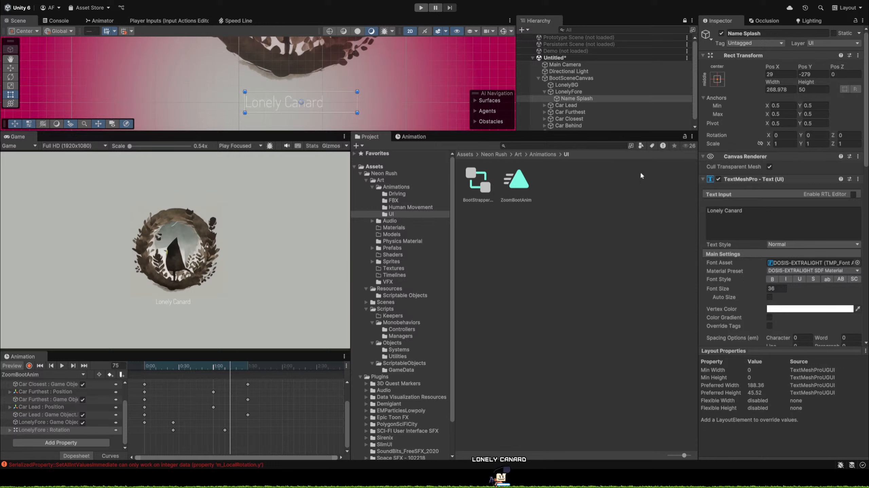
pyautogui.click(751, 168)
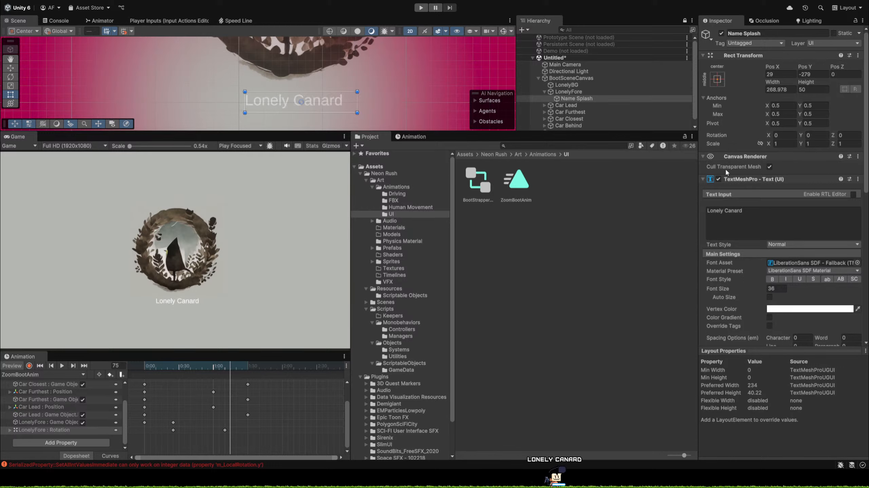
pyautogui.click(664, 166)
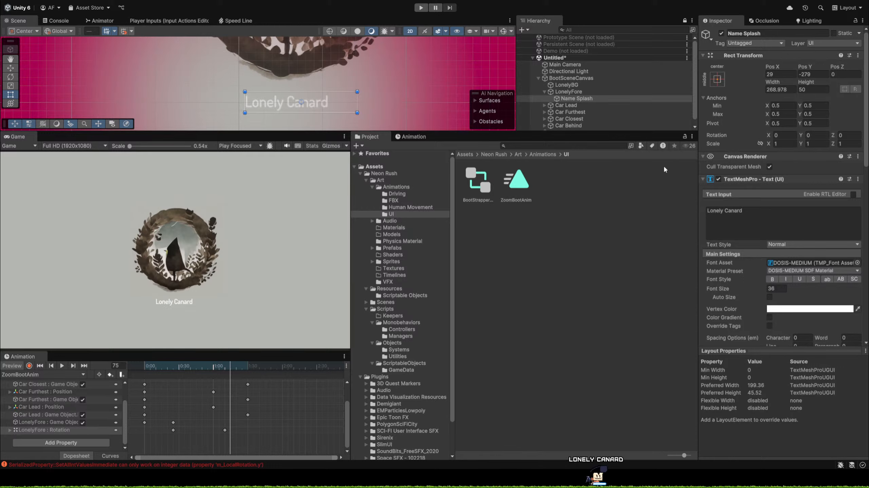
pyautogui.click(616, 169)
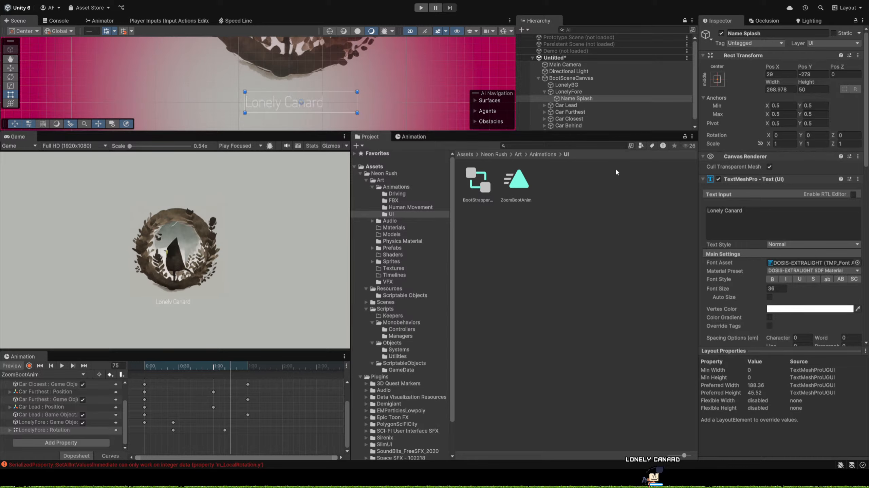
pyautogui.click(671, 166)
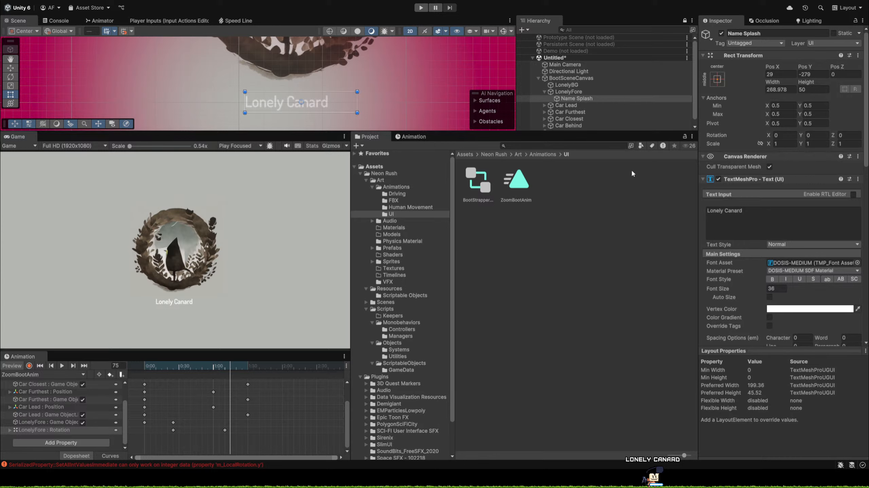
pyautogui.doubleClick(666, 172)
pyautogui.click(786, 288)
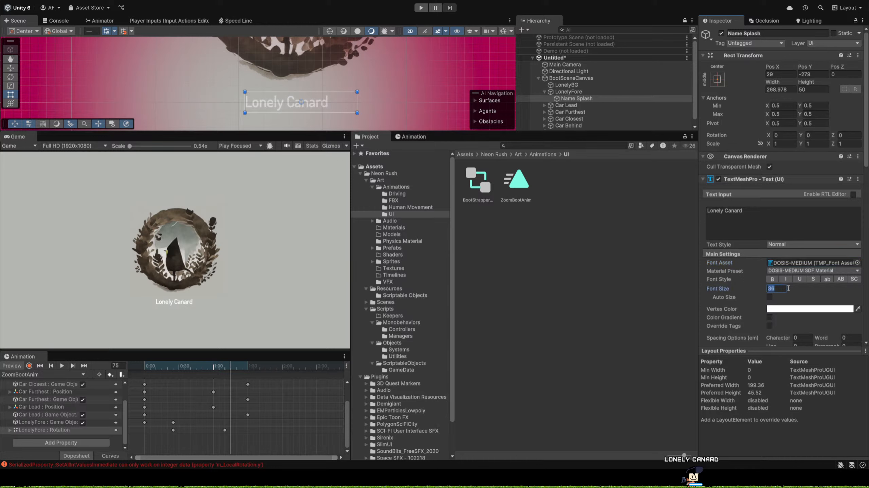
pyautogui.write('90')
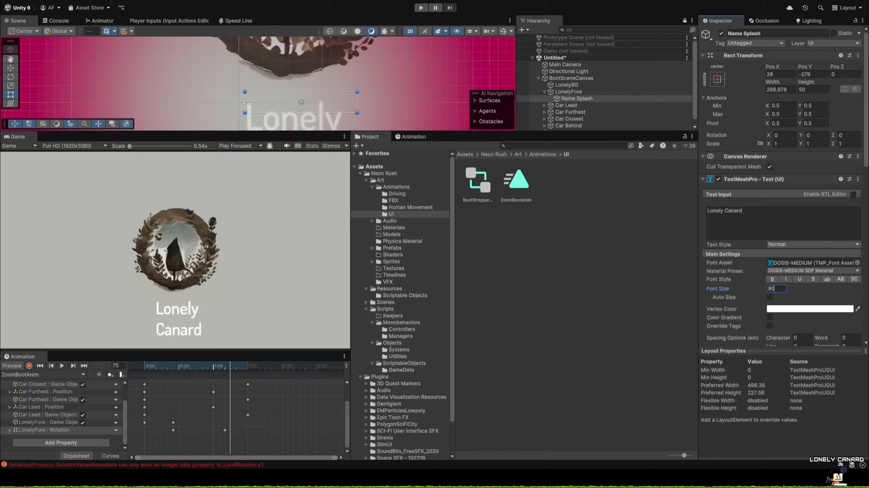
# Resize the Name Splash text box to about 500 by 117 and position it at about X 28, Y -283 below the logo.
pyautogui.moveTo(246, 103); pyautogui.dragTo(183, 92)
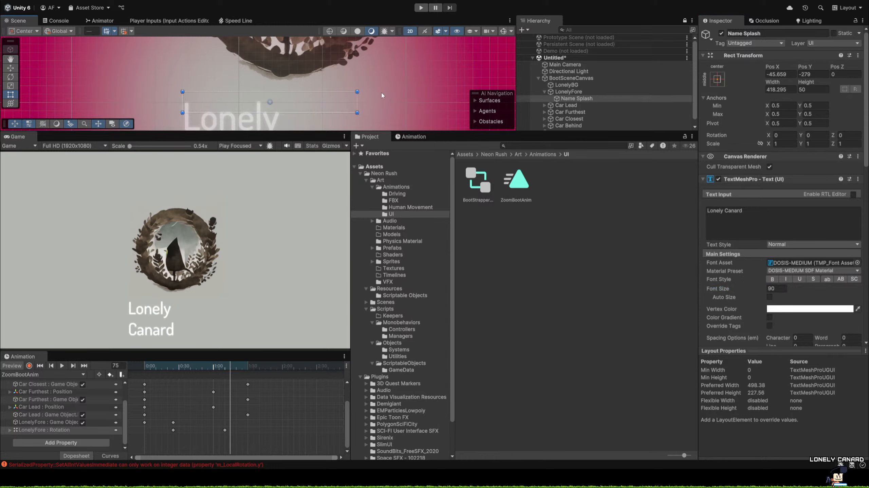
pyautogui.moveTo(358, 102); pyautogui.dragTo(400, 104)
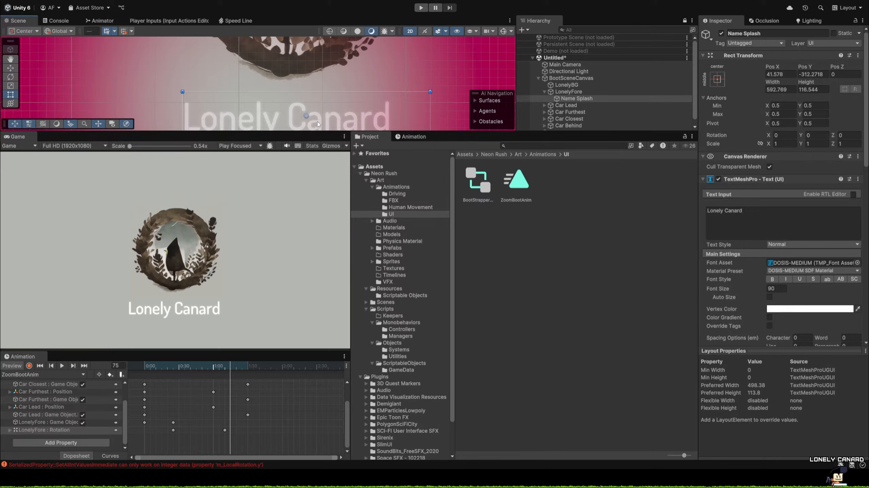
pyautogui.moveTo(320, 124); pyautogui.dragTo(342, 111)
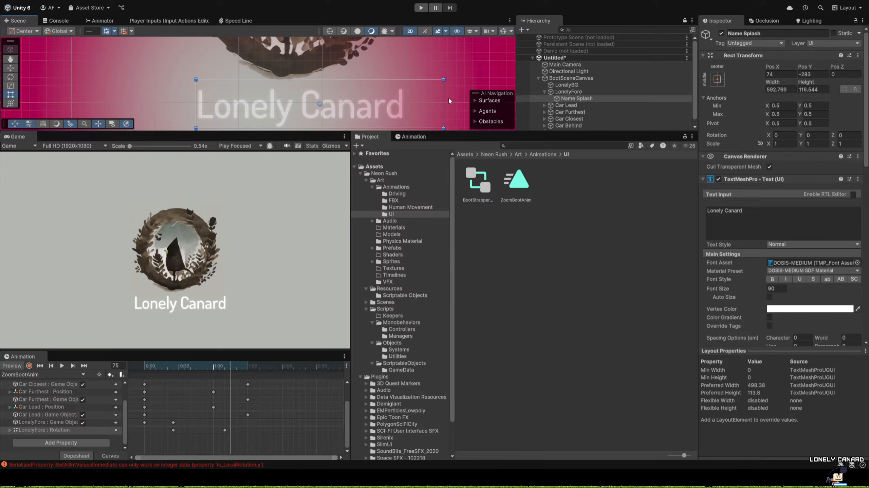
pyautogui.moveTo(443, 101); pyautogui.dragTo(404, 101)
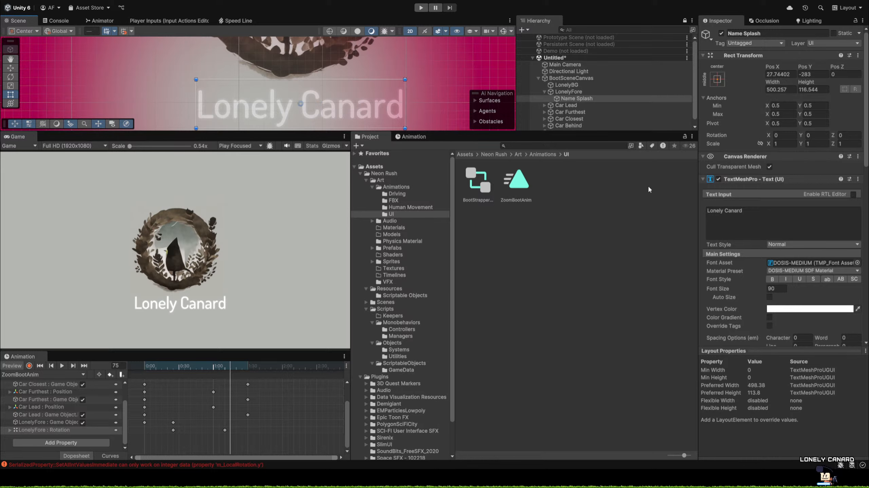
# Compare other fonts for Name Splash and assign the DOSIS-EXTRALIGHT font asset.
pyautogui.click(857, 263)
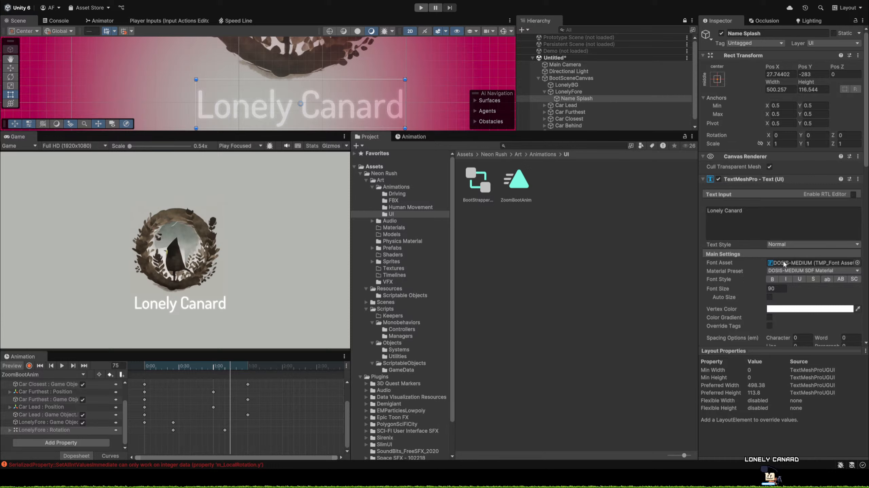
pyautogui.click(712, 167)
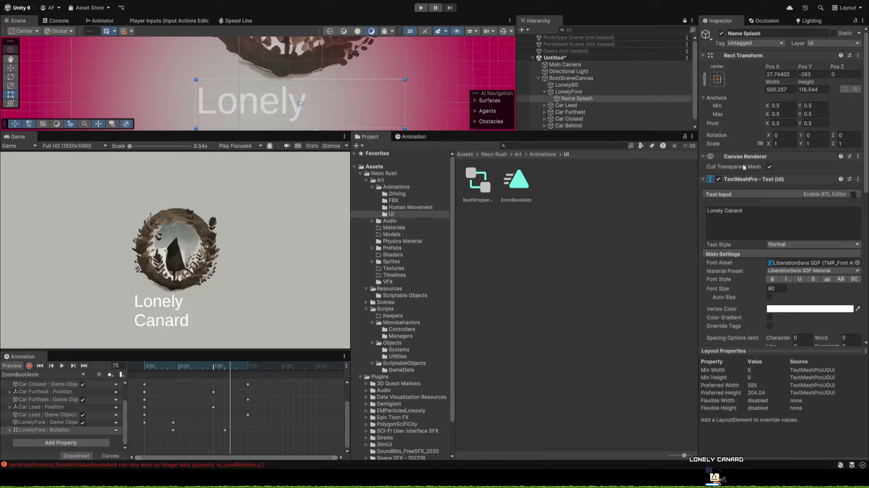
pyautogui.click(623, 161)
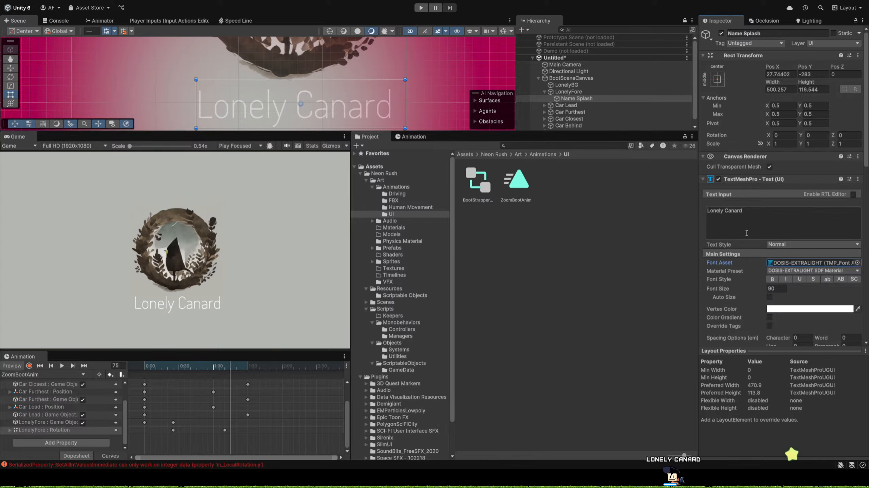
# Clear the Name Splash text and place the ZoomBootAnim playhead at frame 71.
pyautogui.moveTo(740, 217); pyautogui.dragTo(699, 219)
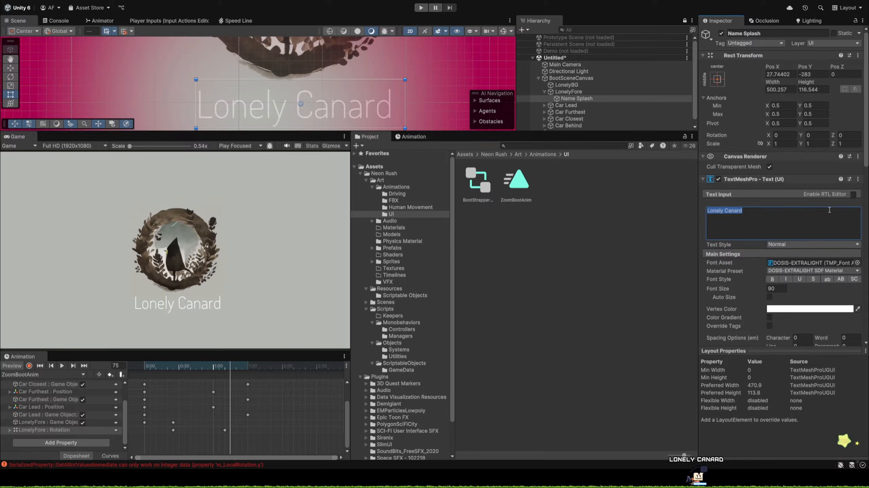
pyautogui.press('BackSpace')
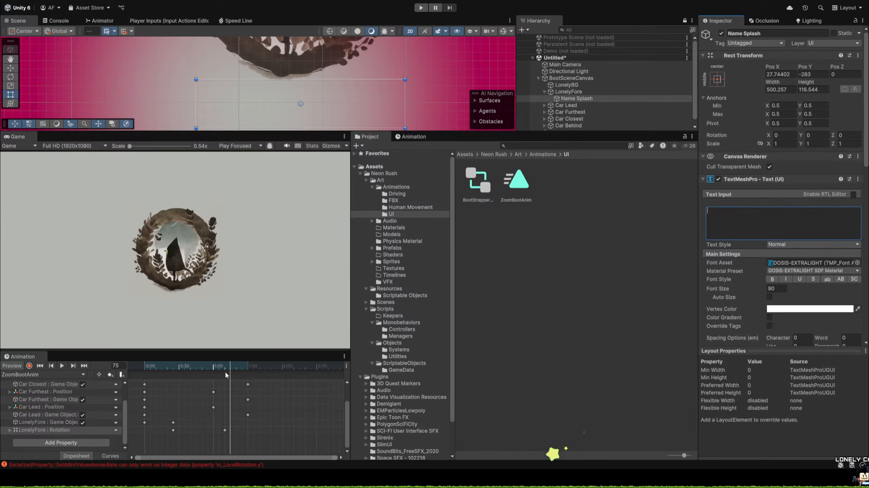
pyautogui.click(233, 369)
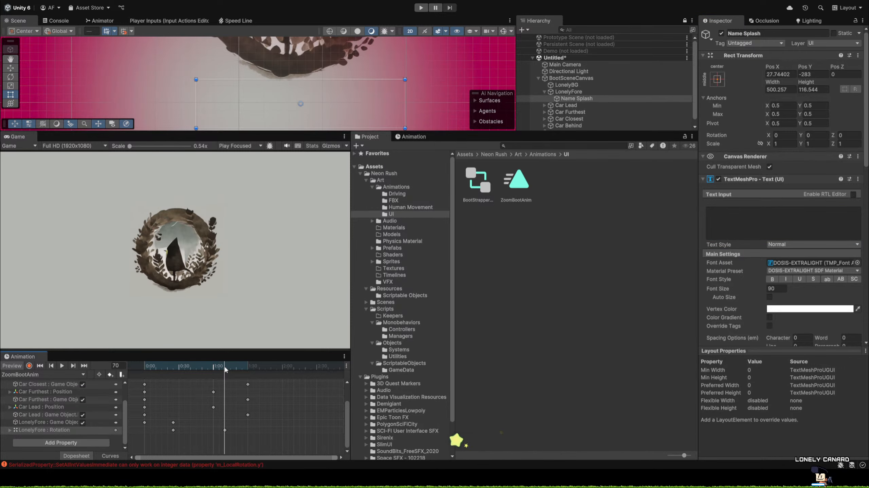
pyautogui.click(230, 369)
pyautogui.moveTo(230, 369)
pyautogui.mouseDown()
pyautogui.moveTo(214, 369)
pyautogui.moveTo(225, 370)
pyautogui.mouseUp()
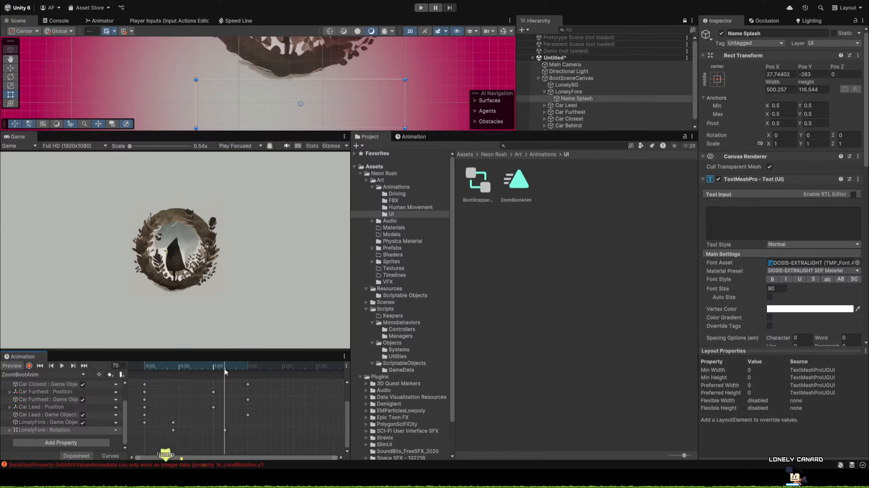
pyautogui.moveTo(226, 372); pyautogui.dragTo(227, 371)
# Try to record the Name Splash text appearing letter by letter, with "L" at frame 71 and "Lo" at frame 74.
pyautogui.click(29, 365)
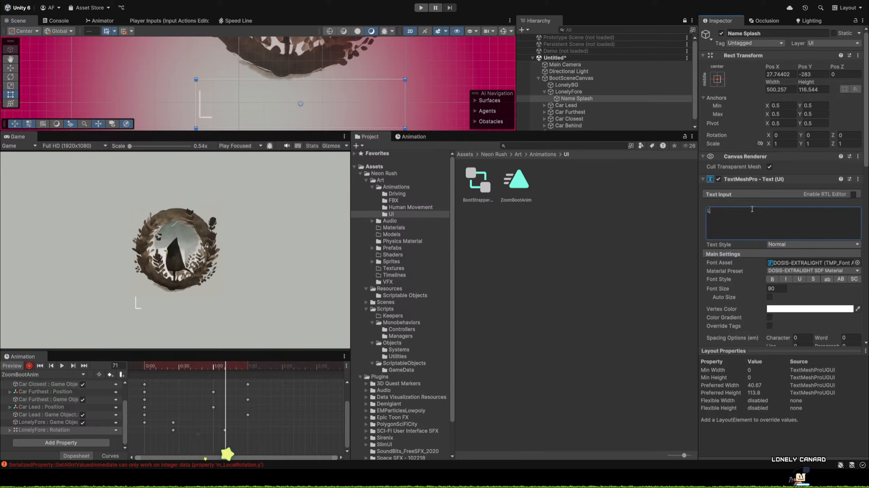
pyautogui.click(230, 368)
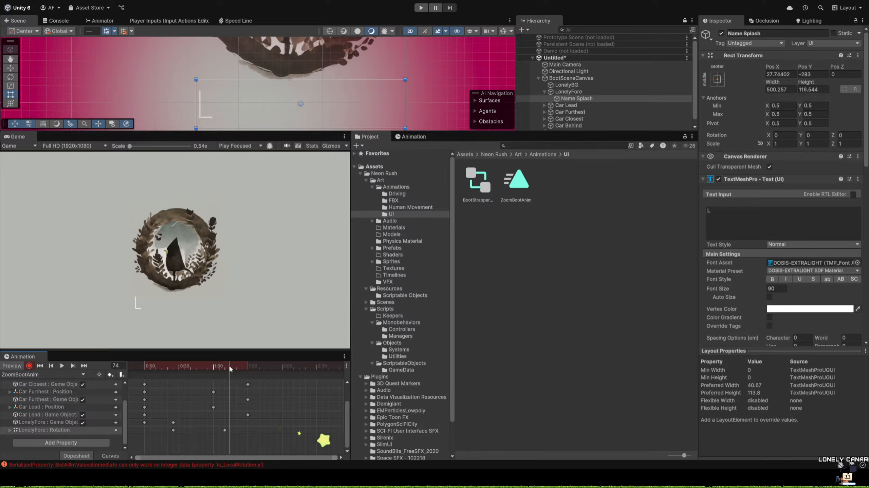
pyautogui.click(752, 212)
pyautogui.write('Lo')
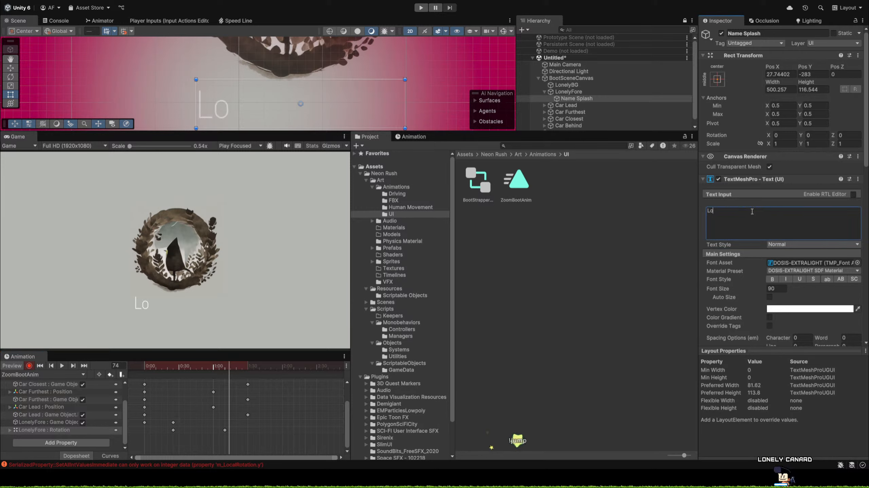
pyautogui.click(238, 367)
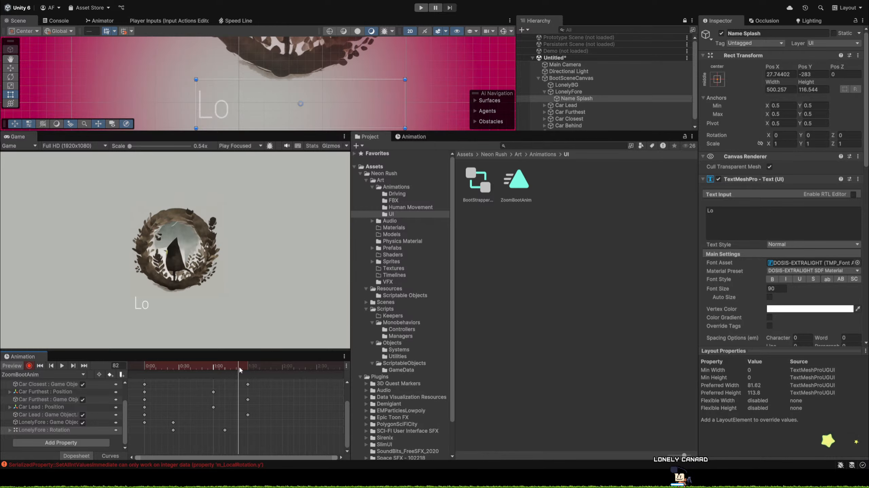
pyautogui.moveTo(239, 366)
pyautogui.mouseDown()
pyautogui.moveTo(169, 368)
pyautogui.moveTo(227, 376)
pyautogui.mouseUp()
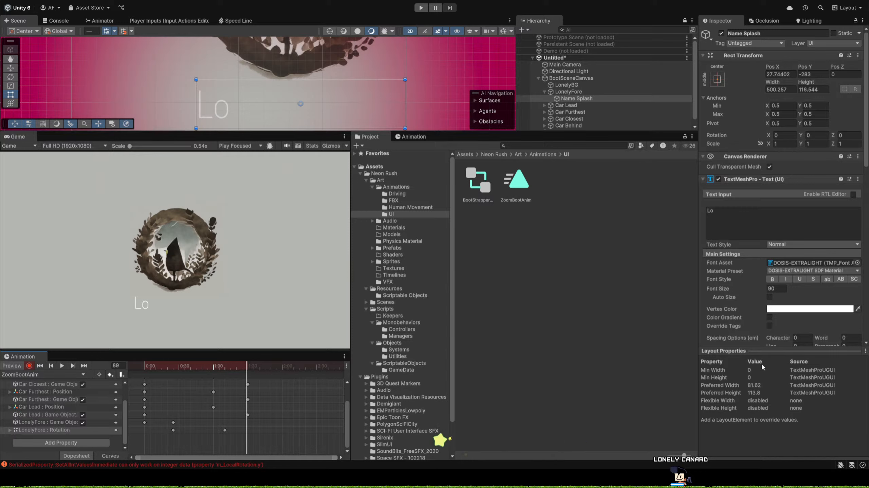
# Clear the Name Splash text, stop animation recording, and set the playhead to frame 70.
pyautogui.scroll(-5, 742, 304)
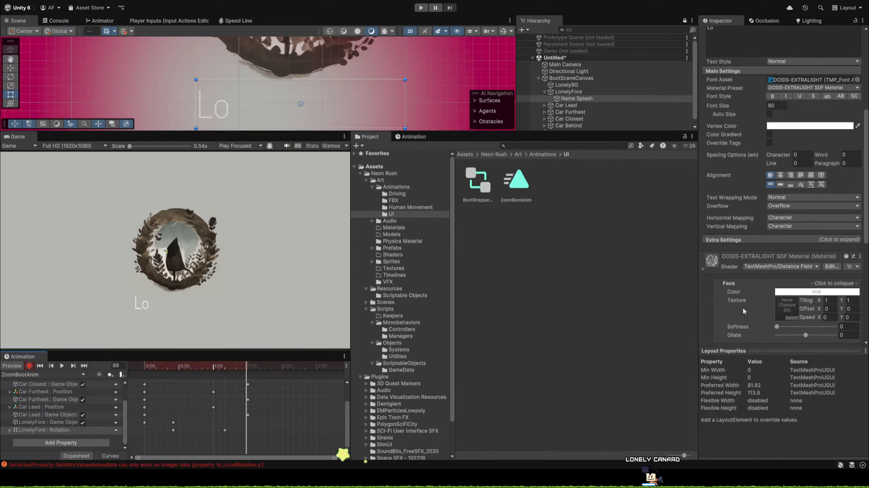
pyautogui.scroll(-6, 743, 308)
pyautogui.scroll(5, 743, 309)
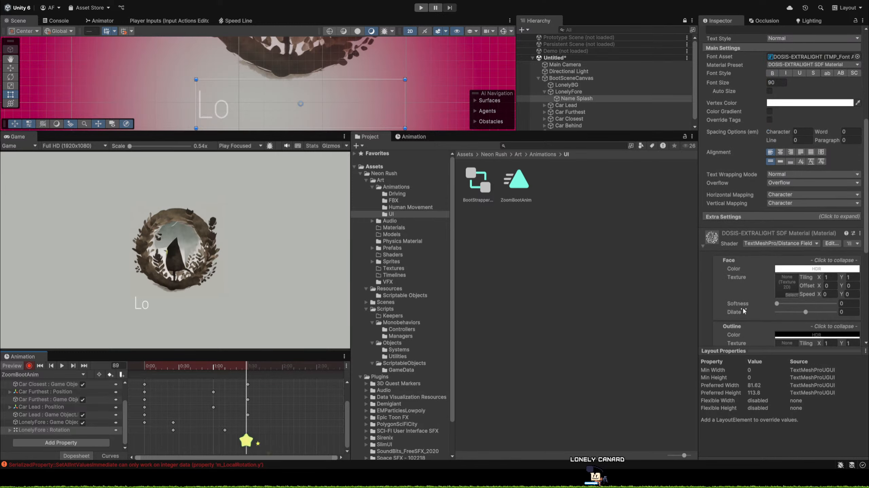
pyautogui.scroll(6, 743, 258)
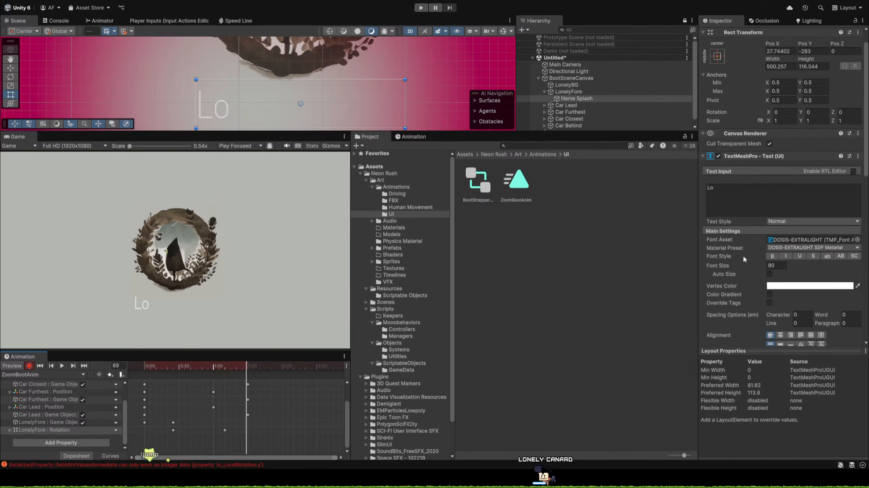
pyautogui.scroll(1, 743, 255)
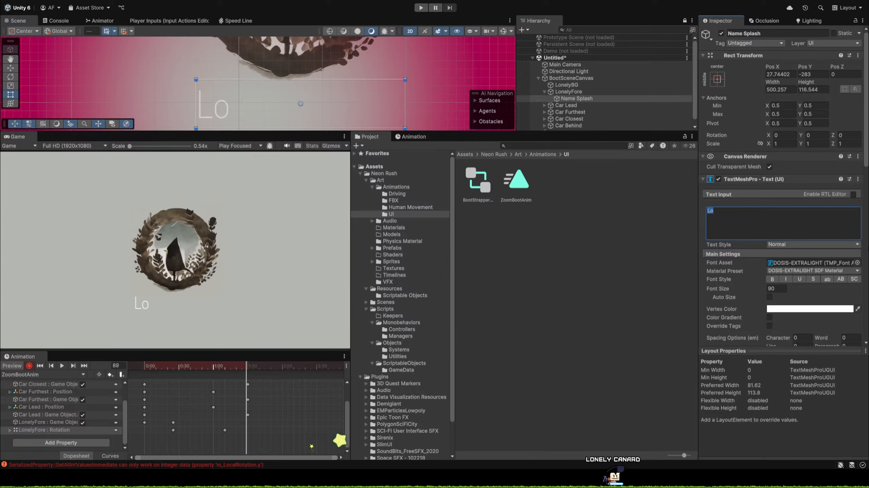
pyautogui.press('BackSpace')
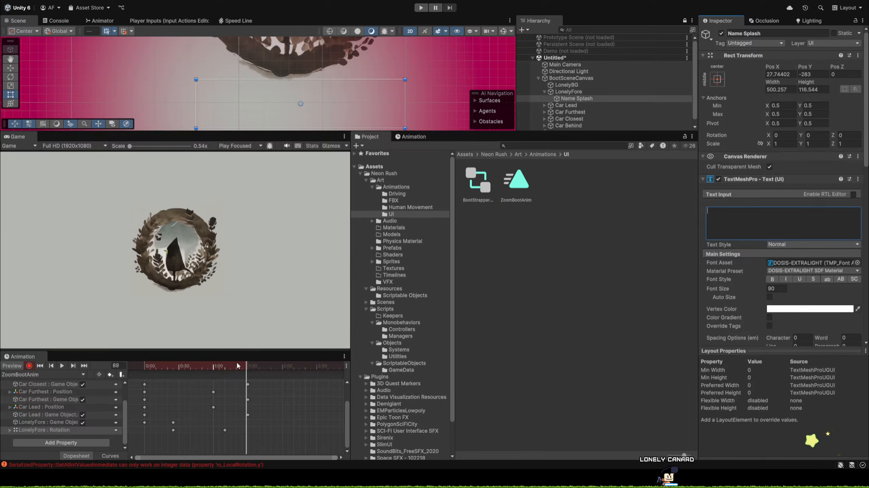
pyautogui.click(29, 366)
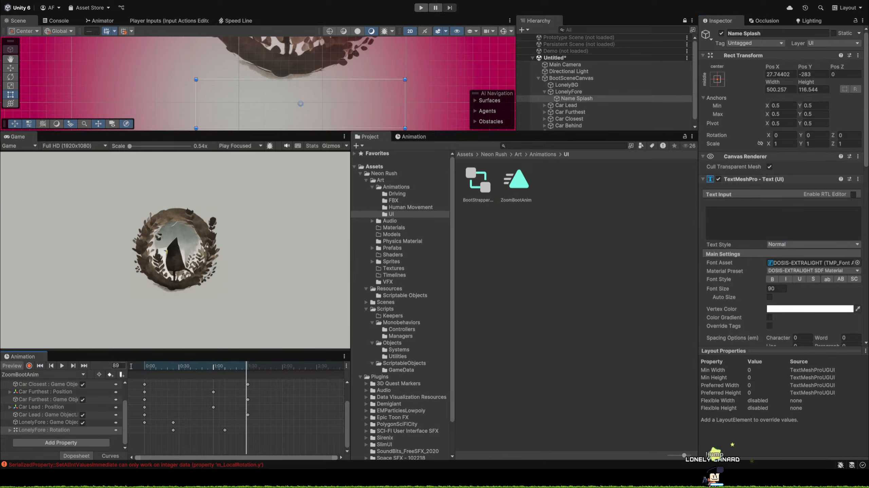
pyautogui.moveTo(243, 366); pyautogui.dragTo(224, 385)
# Set the Name Splash text to "Lonely Canard".
pyautogui.scroll(-10, 794, 271)
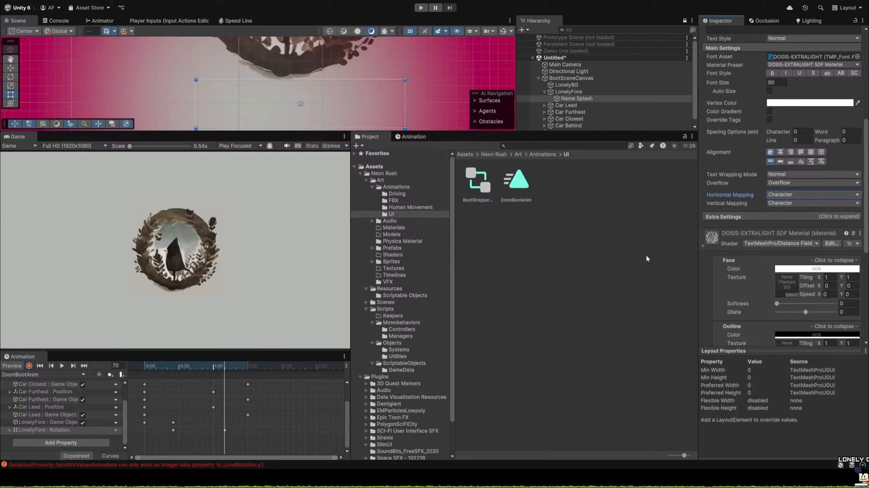
pyautogui.scroll(5, 789, 190)
pyautogui.click(750, 99)
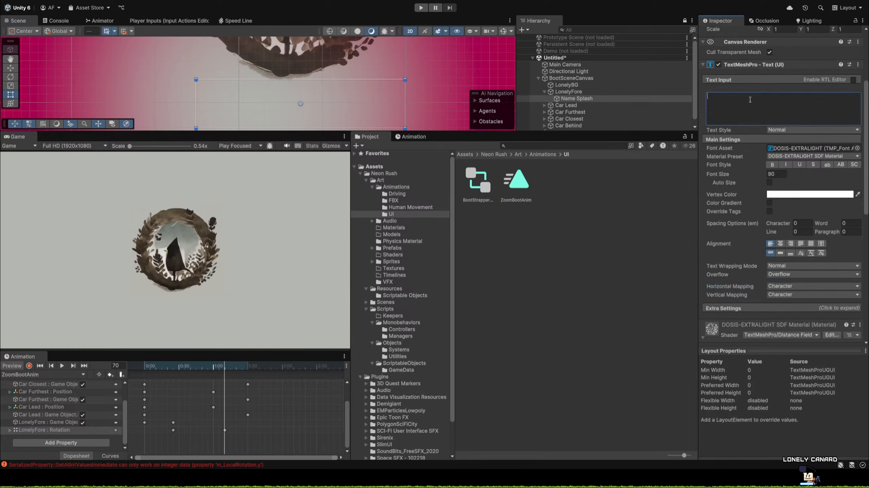
pyautogui.write('Lonel')
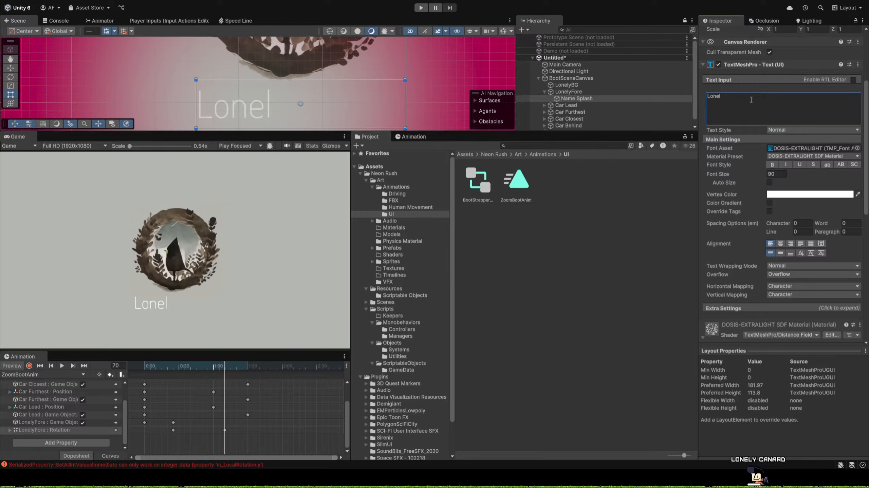
pyautogui.write('y Canard')
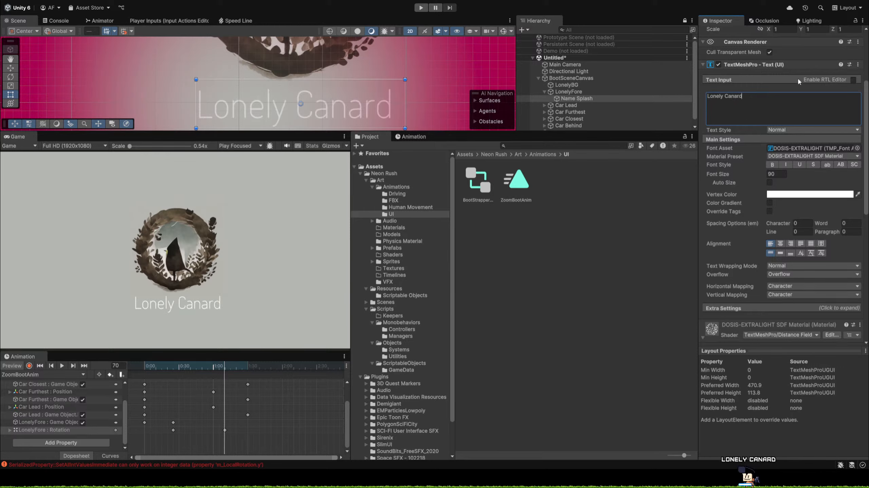
# Try word spacing of -30, character spacing of -10.56 and different line spacing on Name Splash, undoing the spacing changes.
pyautogui.scroll(-3, 793, 150)
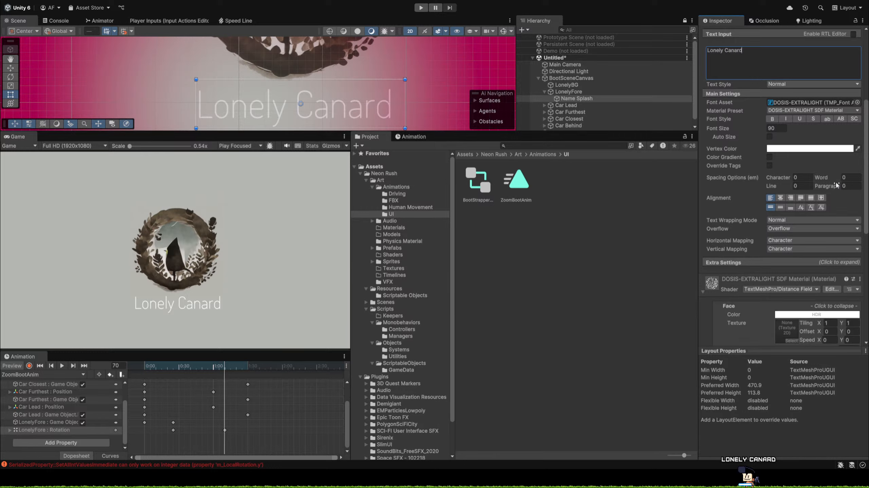
pyautogui.moveTo(833, 178)
pyautogui.mouseDown()
pyautogui.moveTo(813, 175)
pyautogui.moveTo(824, 176)
pyautogui.mouseUp()
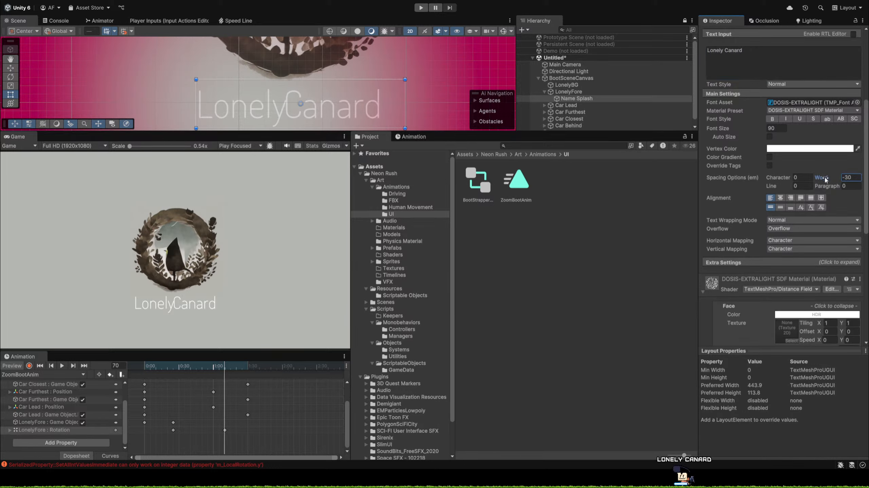
pyautogui.hotkey('ctrl', 'z')
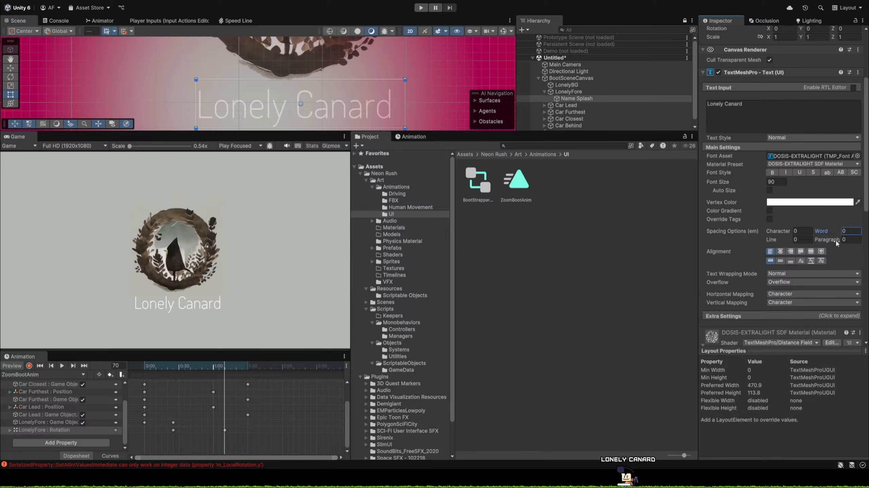
pyautogui.moveTo(786, 232); pyautogui.dragTo(648, 241)
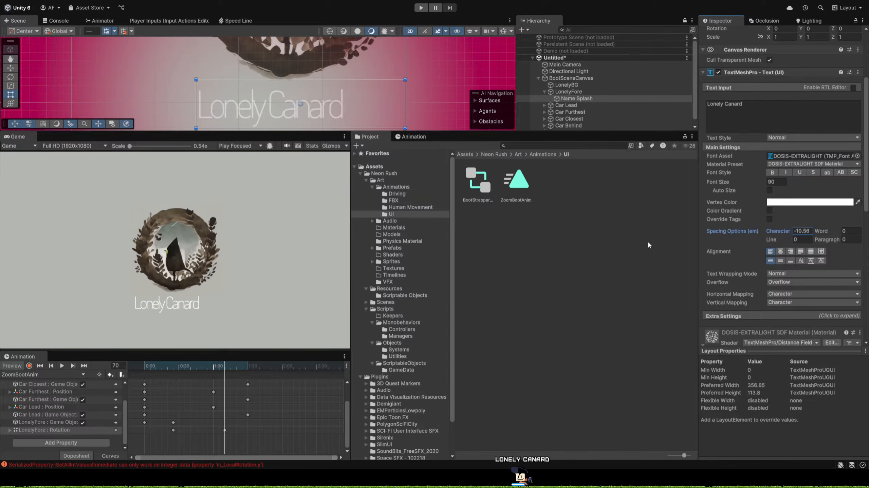
pyautogui.hotkey('ctrl', 'z')
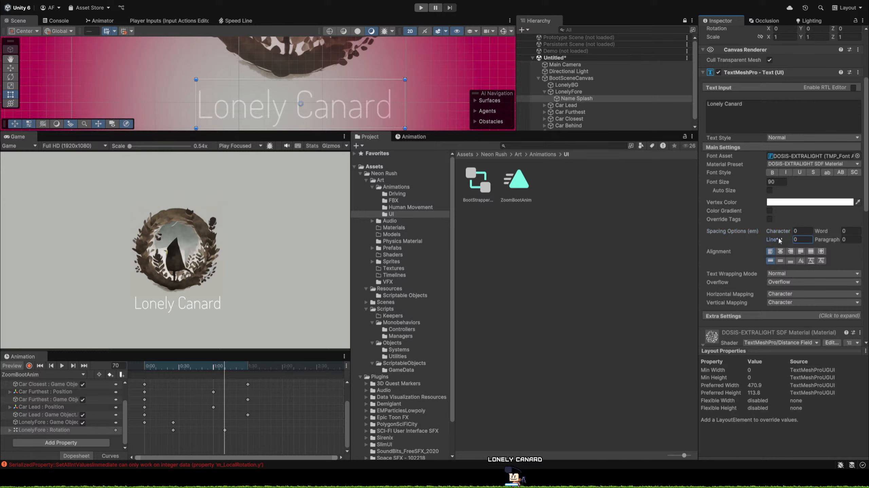
pyautogui.moveTo(778, 238); pyautogui.dragTo(489, 246)
# Examine the mapping, material and Extra Settings options of the Name Splash text component.
pyautogui.scroll(-3, 783, 221)
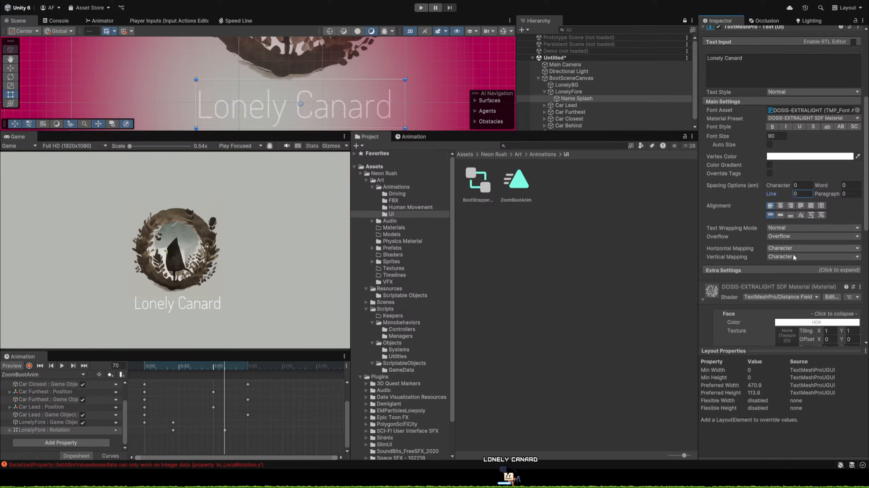
pyautogui.click(733, 246)
pyautogui.scroll(-9, 756, 261)
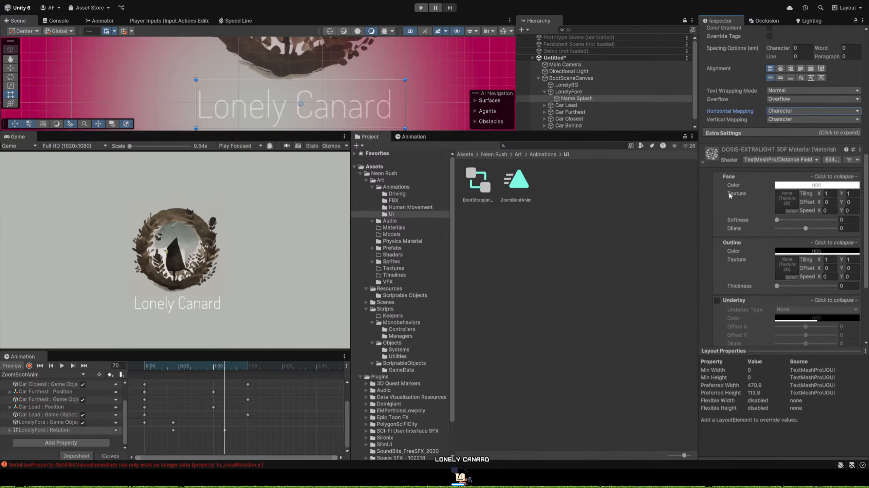
pyautogui.click(707, 133)
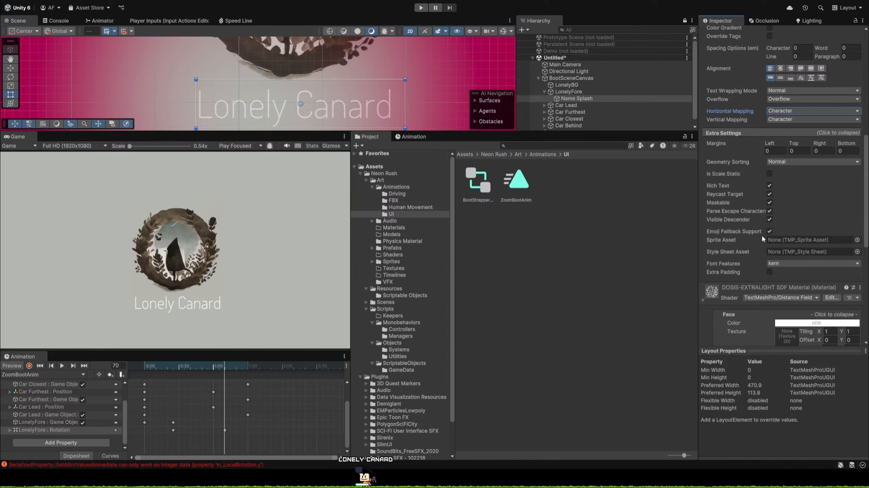
pyautogui.scroll(5, 774, 195)
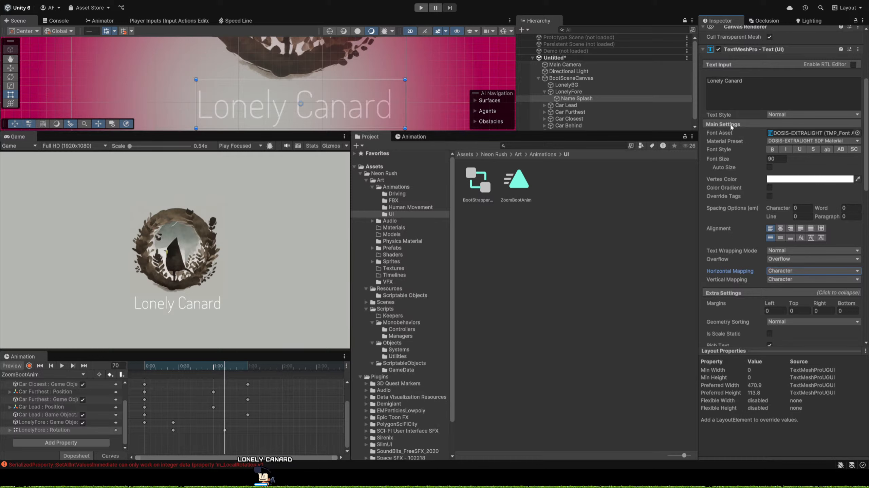
# Try the Quote, A, Title, H2 and C2 text styles on Name Splash, returning the style to Normal.
pyautogui.click(794, 115)
pyautogui.click(790, 131)
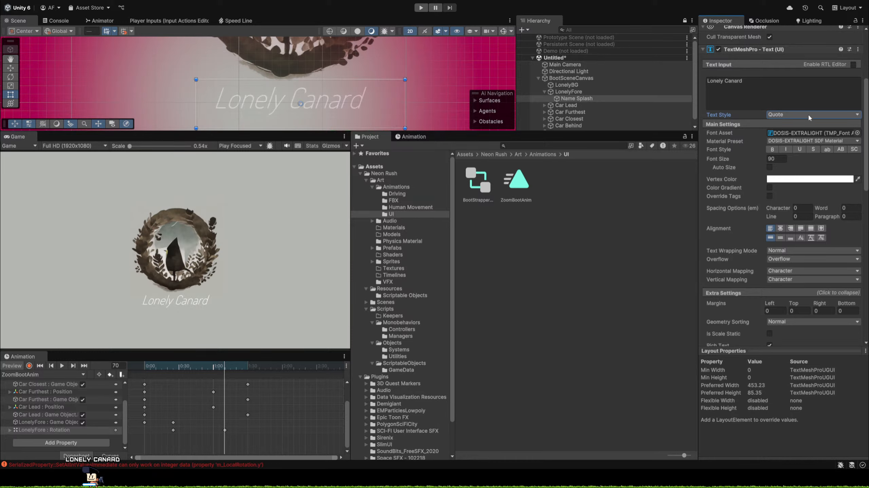
pyautogui.click(798, 157)
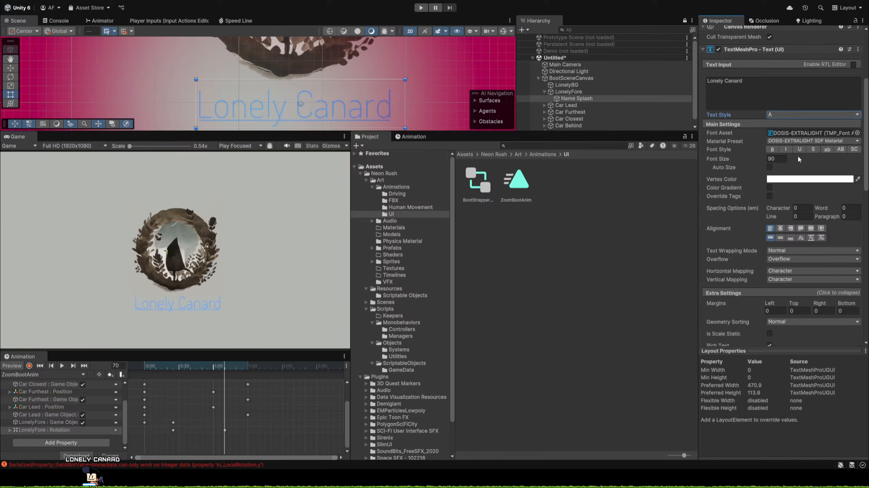
pyautogui.click(804, 114)
pyautogui.click(795, 177)
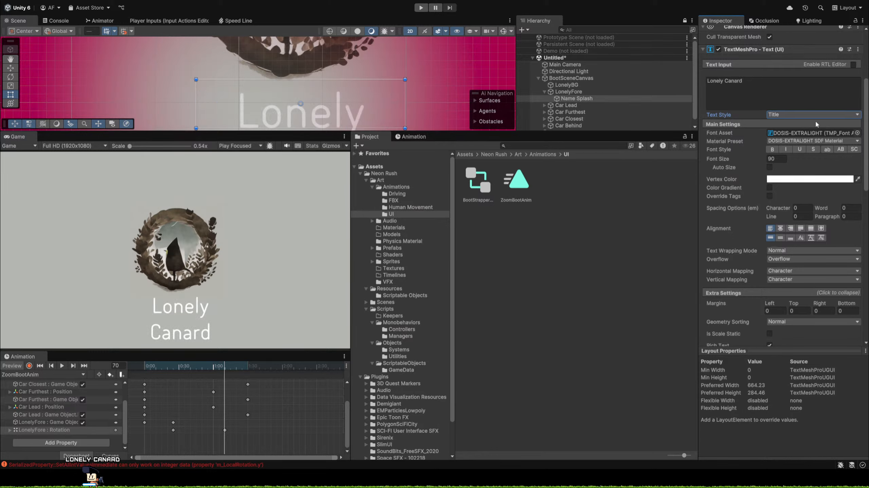
pyautogui.click(787, 185)
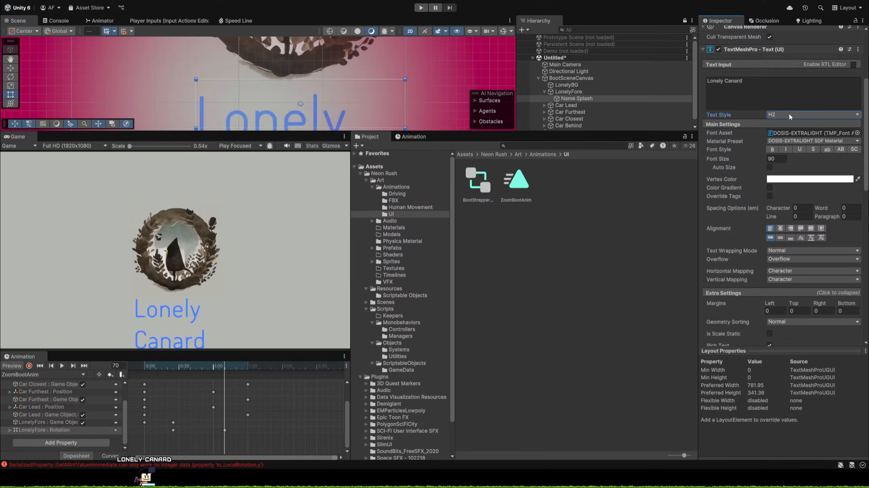
pyautogui.click(783, 210)
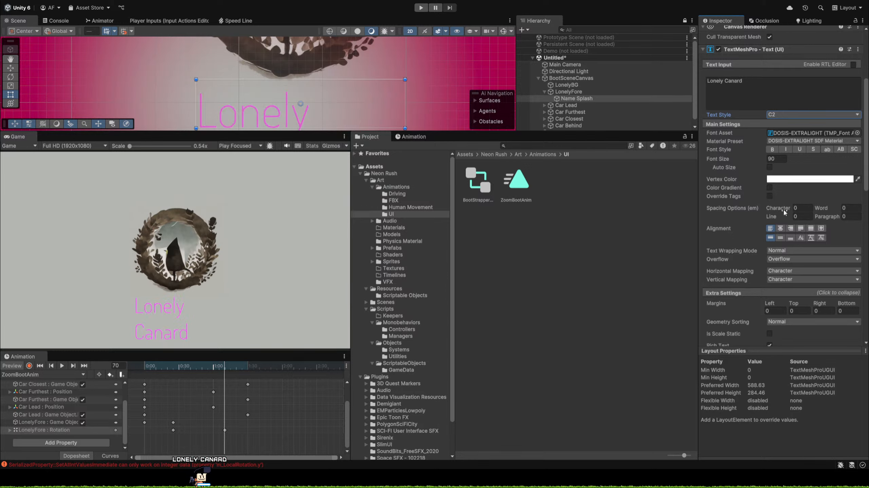
pyautogui.click(807, 114)
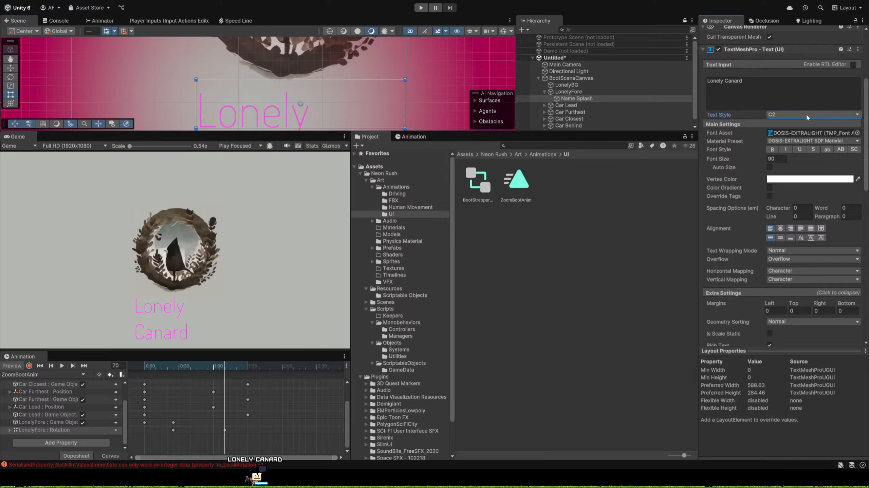
pyautogui.click(797, 125)
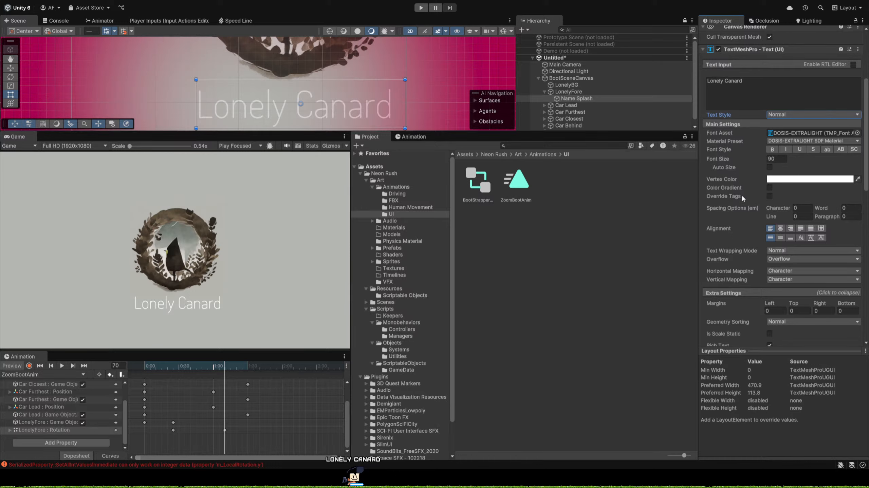
# Try a color gradient and a negative right margin on the Name Splash text, restoring both settings.
pyautogui.click(769, 188)
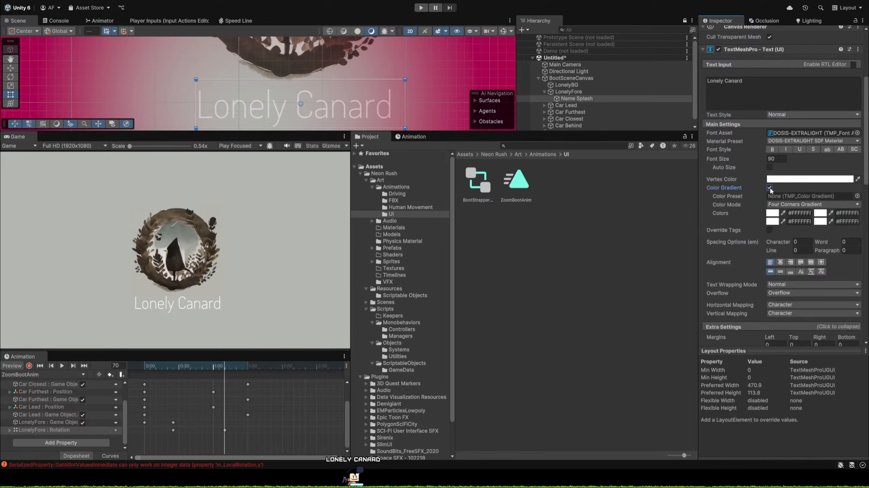
pyautogui.click(769, 188)
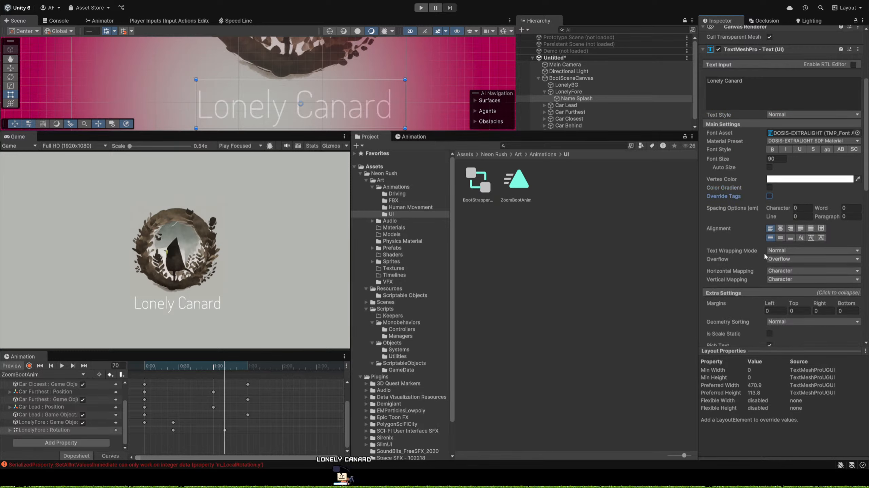
pyautogui.scroll(-2, 764, 253)
pyautogui.scroll(-2, 761, 249)
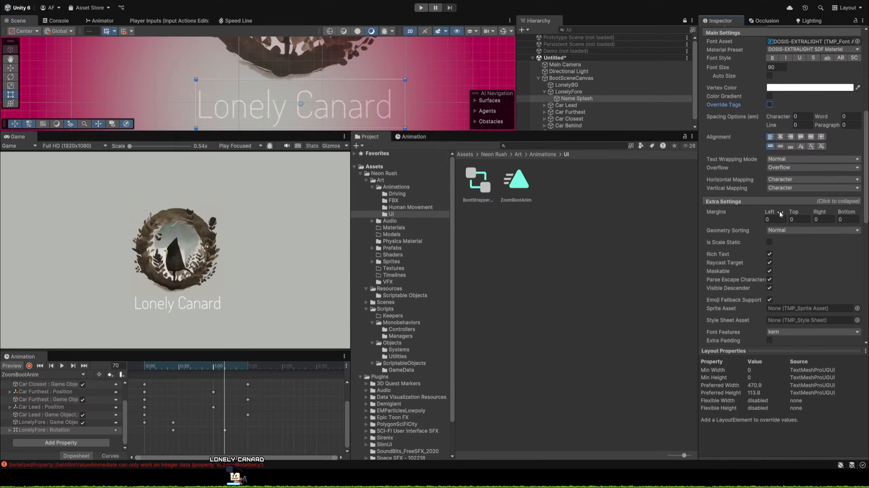
pyautogui.moveTo(823, 212); pyautogui.dragTo(714, 213)
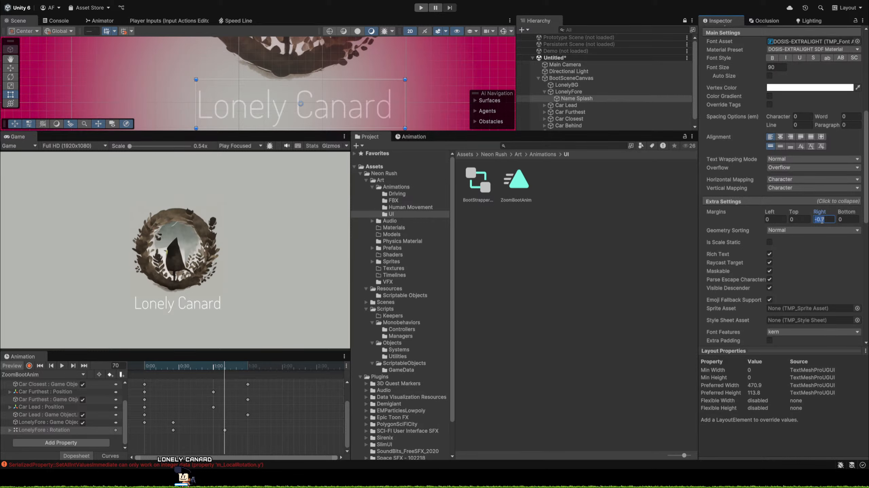
pyautogui.scroll(-2, 799, 239)
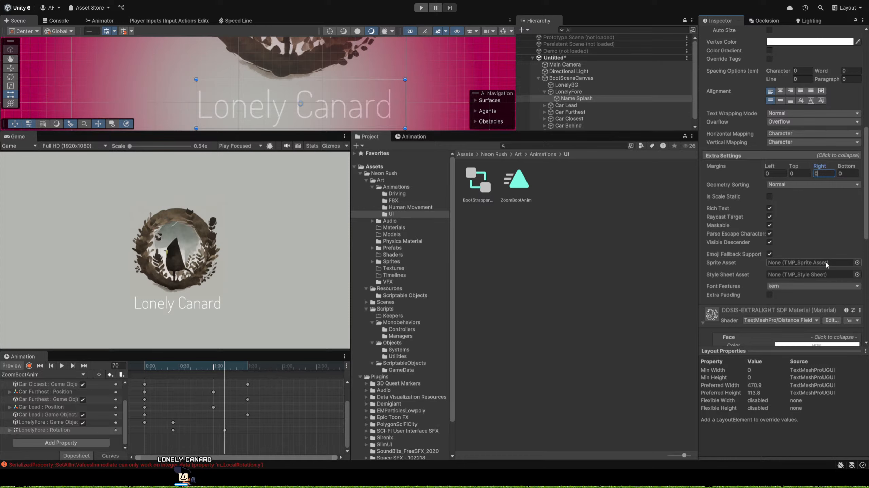
# Examine the face, outline, underlay and lighting settings of the DOSIS-EXTRALIGHT SDF material and collapse its section.
pyautogui.scroll(-2, 810, 270)
pyautogui.scroll(-5, 794, 275)
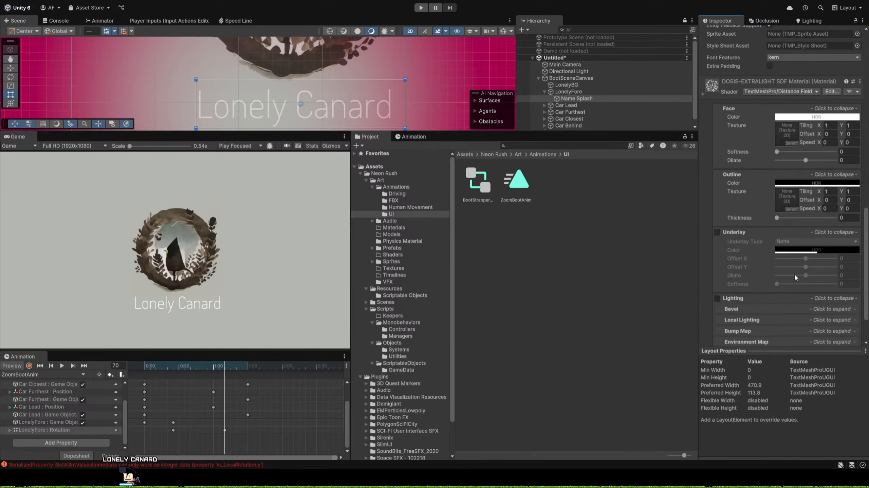
pyautogui.scroll(-3, 794, 274)
pyautogui.scroll(3, 794, 274)
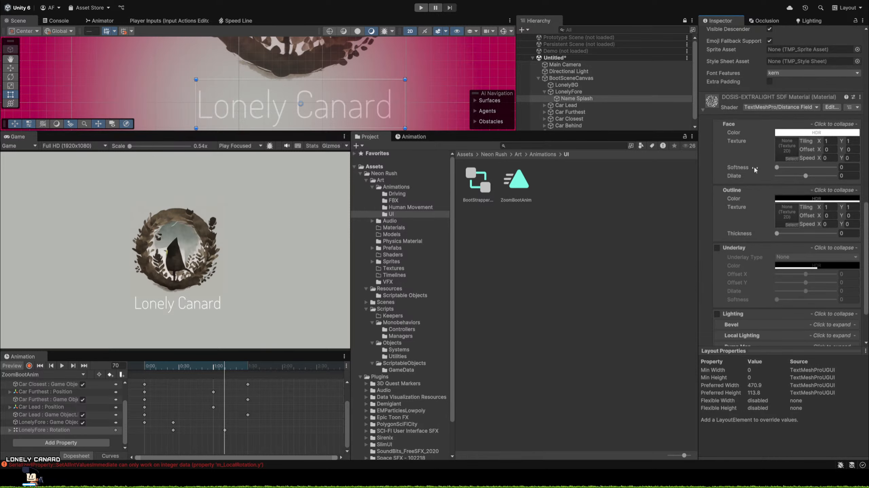
pyautogui.click(702, 109)
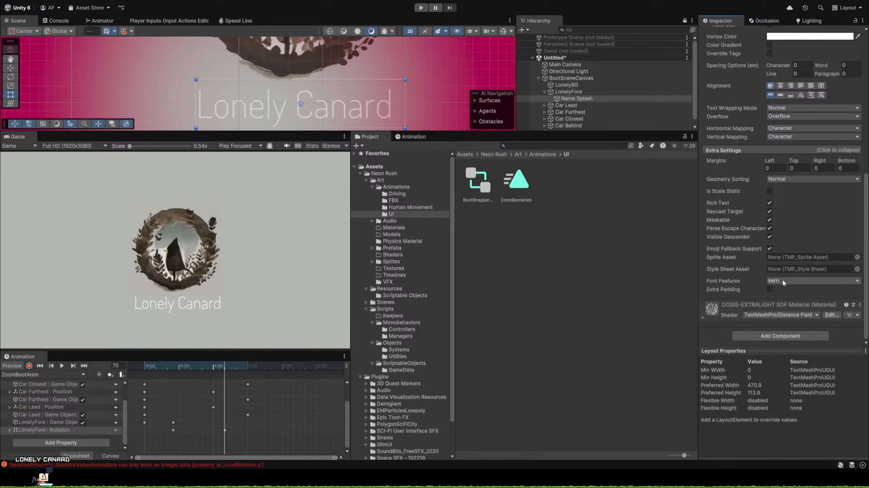
# Try other font features on the Name Splash text, returning the selection to kern.
pyautogui.click(789, 299)
pyautogui.click(774, 318)
pyautogui.click(781, 325)
pyautogui.click(785, 332)
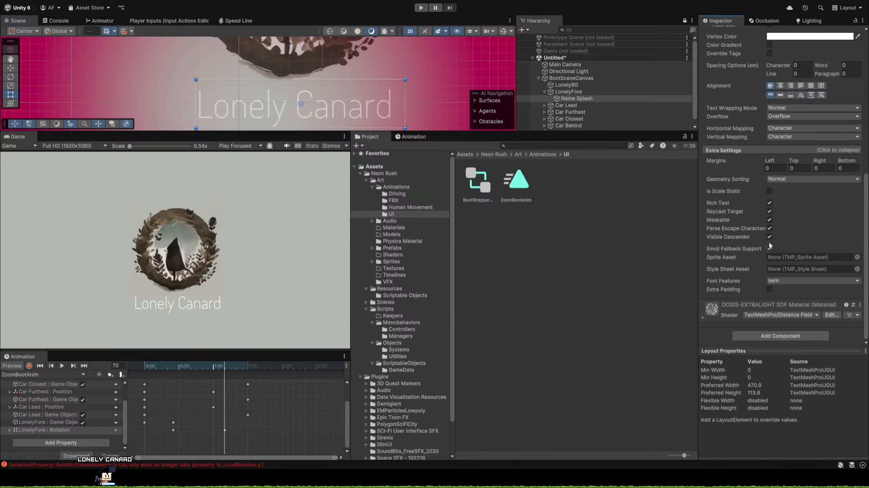
# Turn off Raycast Target for the Name Splash text and keep its geometry sorting at Normal.
pyautogui.click(773, 211)
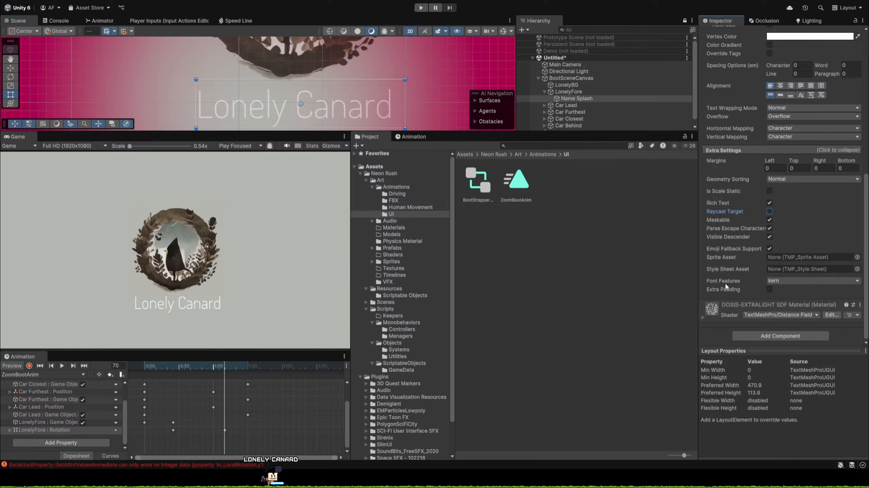
pyautogui.scroll(3, 783, 220)
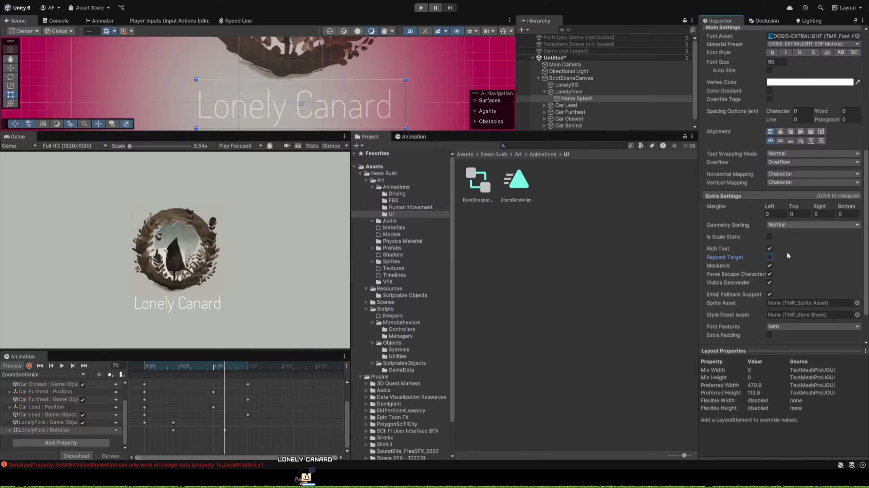
pyautogui.click(784, 242)
# Try switching Extra Padding and Visible Descender on the Name Splash text, restoring both options.
pyautogui.scroll(3, 785, 242)
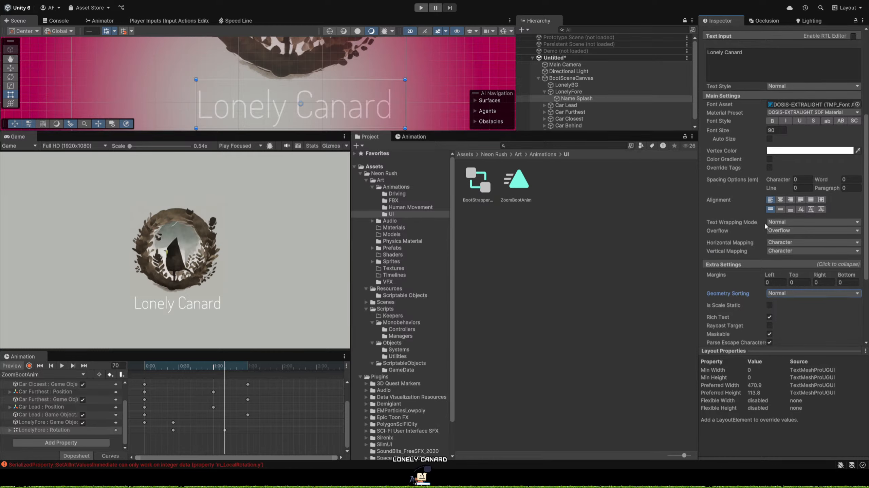
pyautogui.scroll(6, 854, 201)
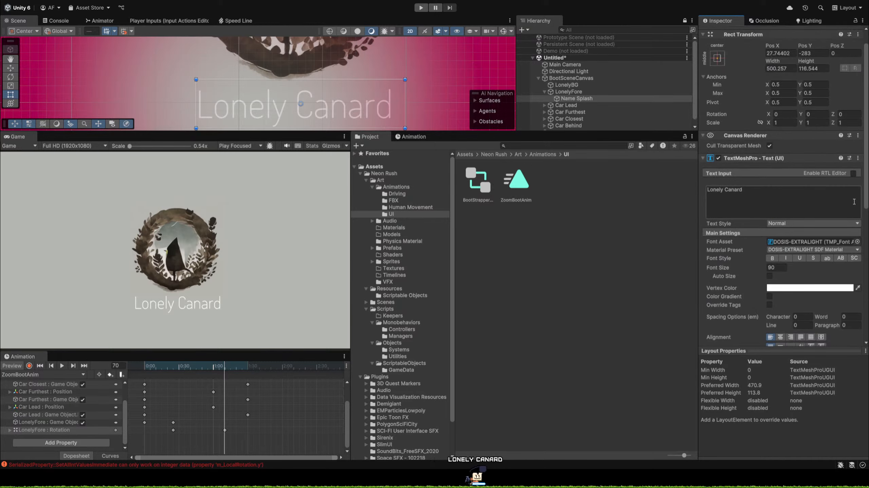
pyautogui.scroll(1, 853, 202)
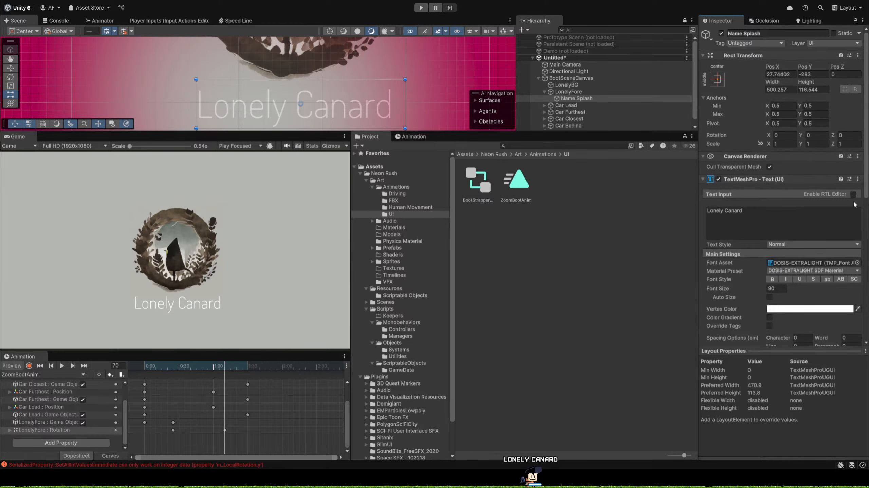
pyautogui.scroll(-5, 824, 283)
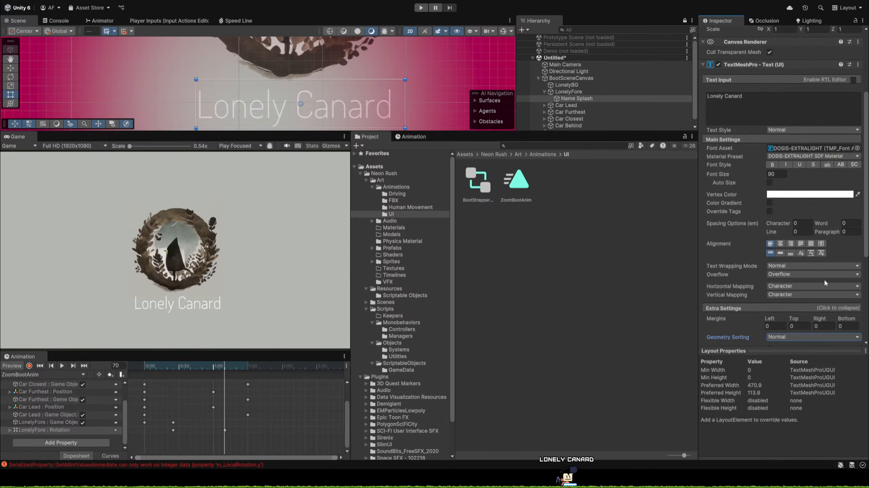
pyautogui.scroll(-7, 824, 279)
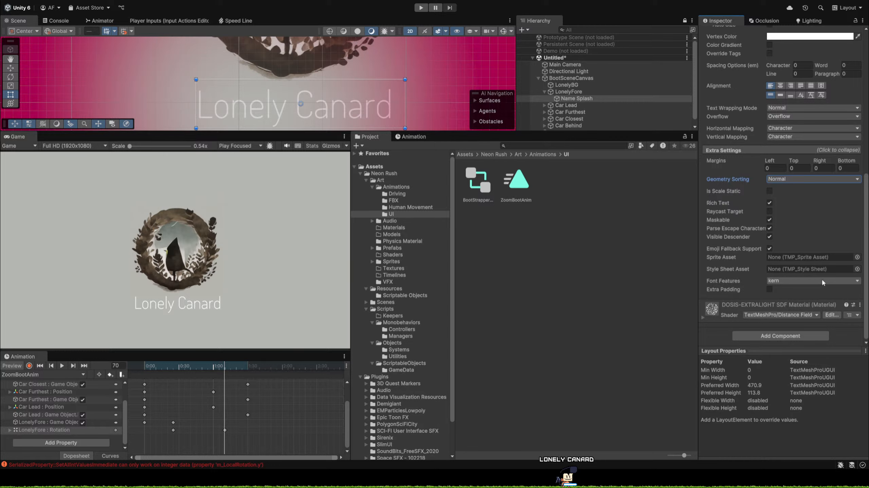
pyautogui.click(768, 291)
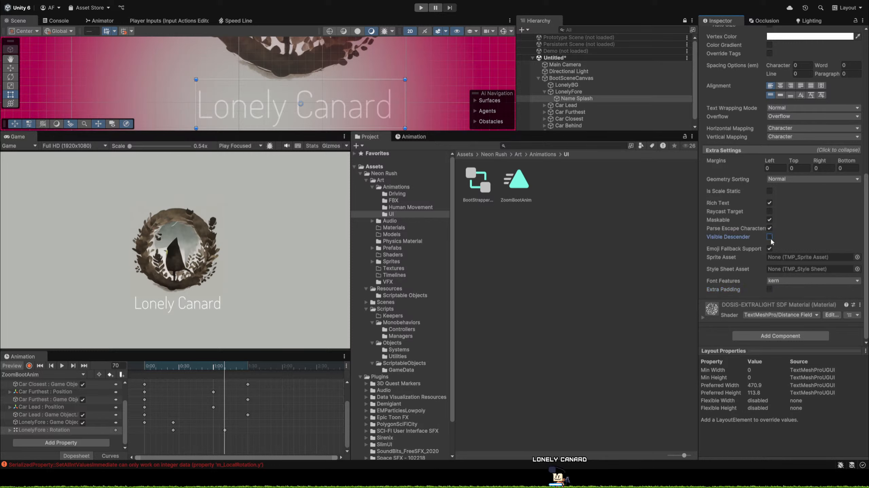
pyautogui.click(731, 235)
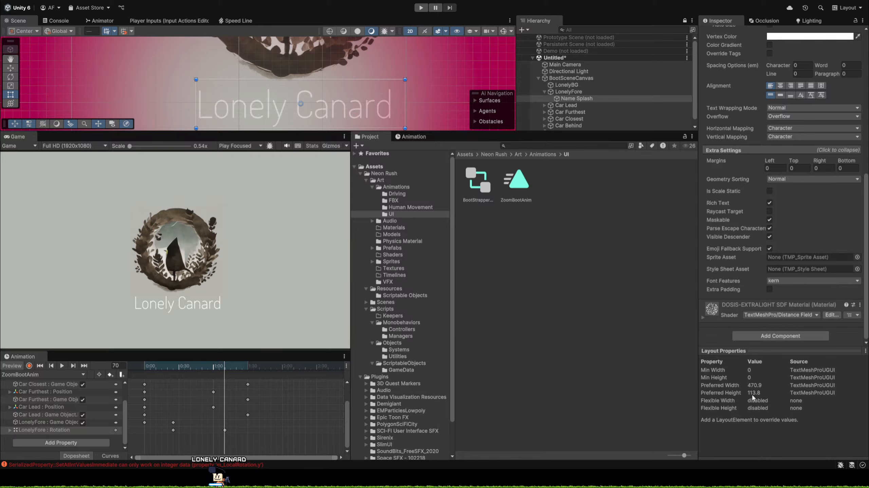
# Add a Text Mesh component to Name Splash and enter "Text" as its text.
pyautogui.scroll(-6, 778, 297)
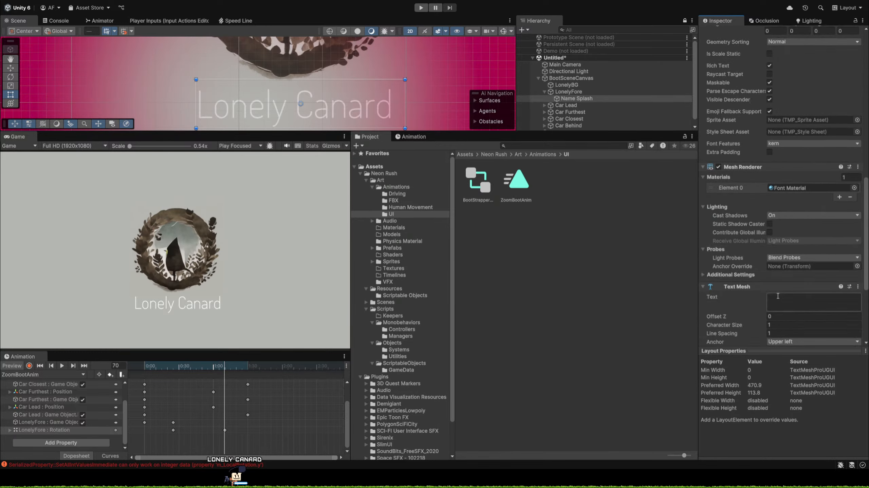
pyautogui.scroll(-4, 778, 296)
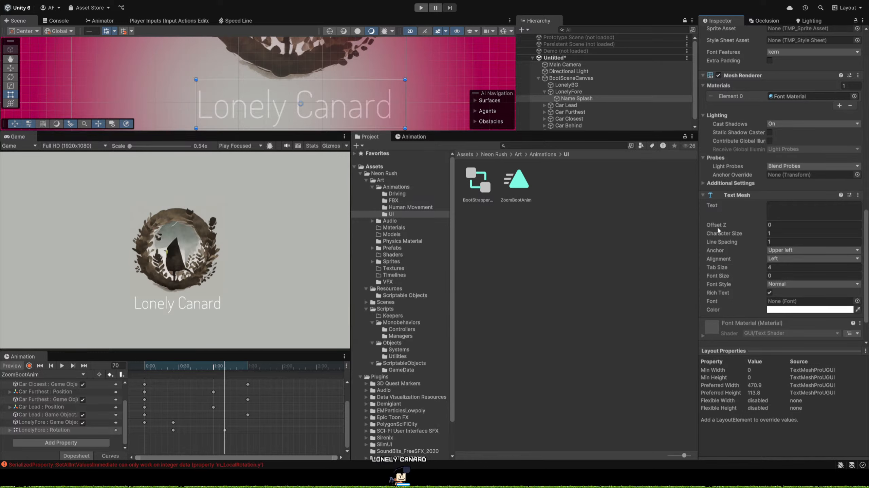
pyautogui.click(818, 214)
pyautogui.write('Te')
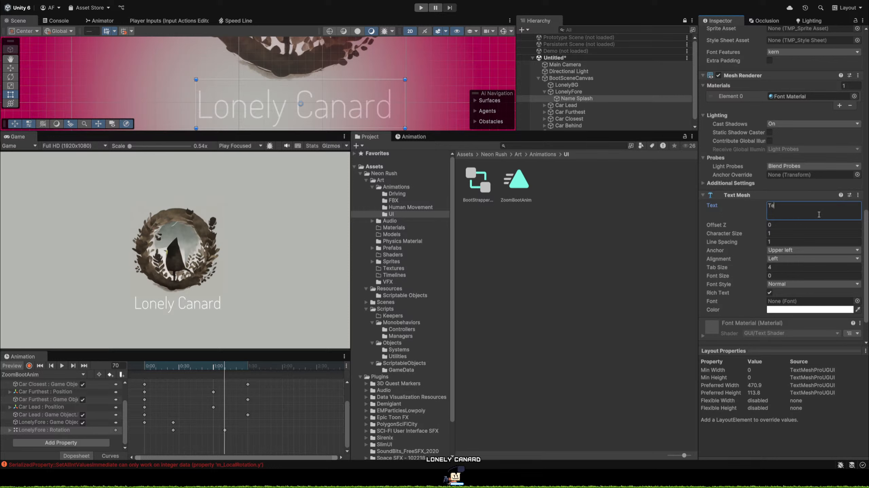
pyautogui.write('xt')
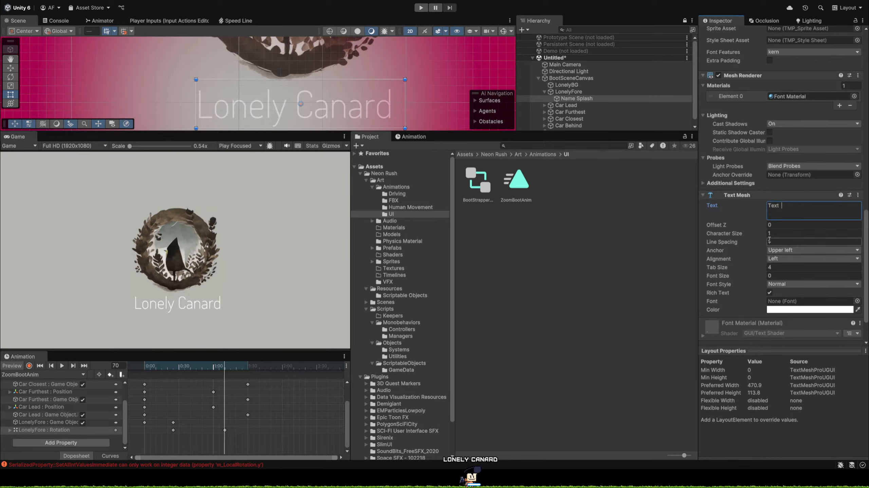
# Examine the Text Mesh settings and look for the component's text around the boot canvas in the scene.
pyautogui.scroll(-3, 711, 209)
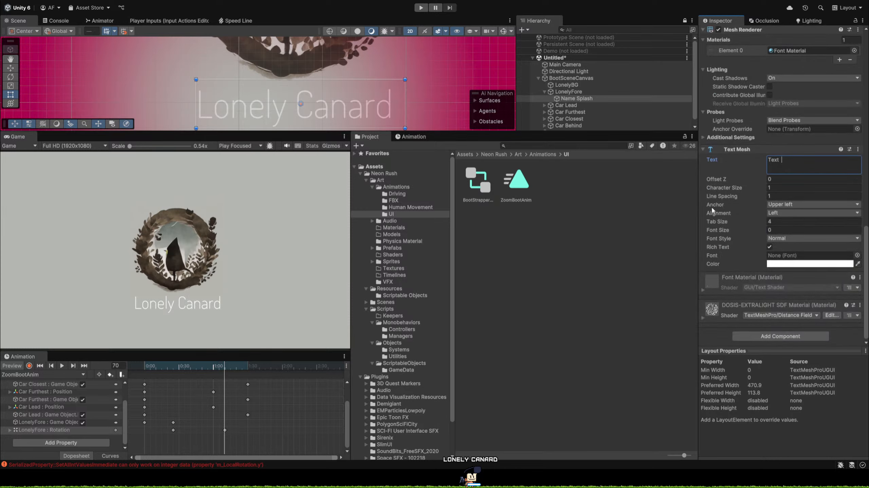
pyautogui.scroll(-10, 351, 87)
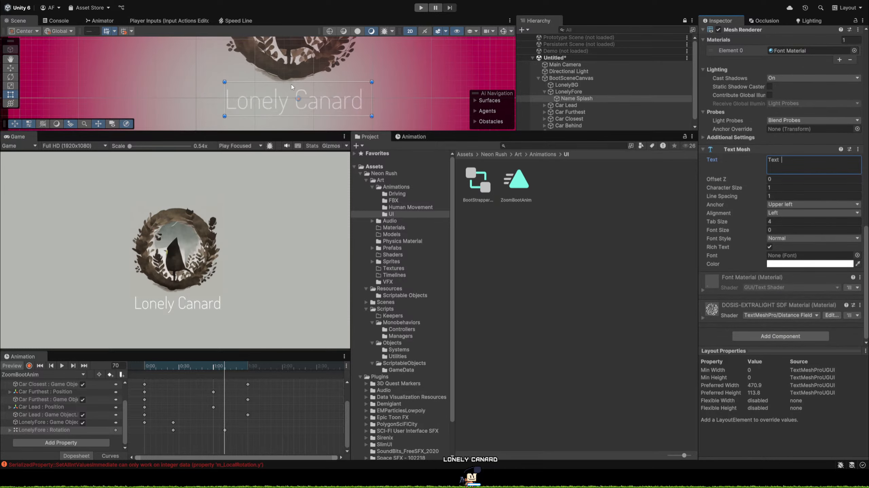
pyautogui.scroll(-5, 351, 88)
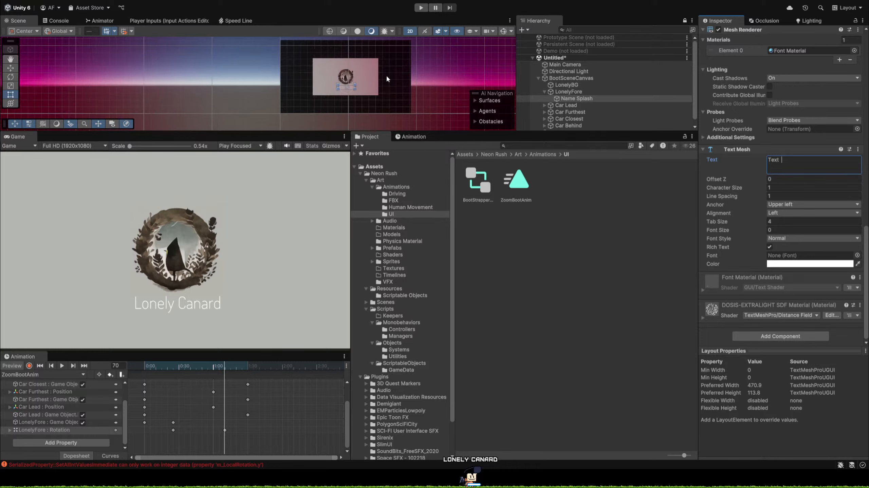
pyautogui.scroll(6, 378, 74)
pyautogui.scroll(6, 350, 69)
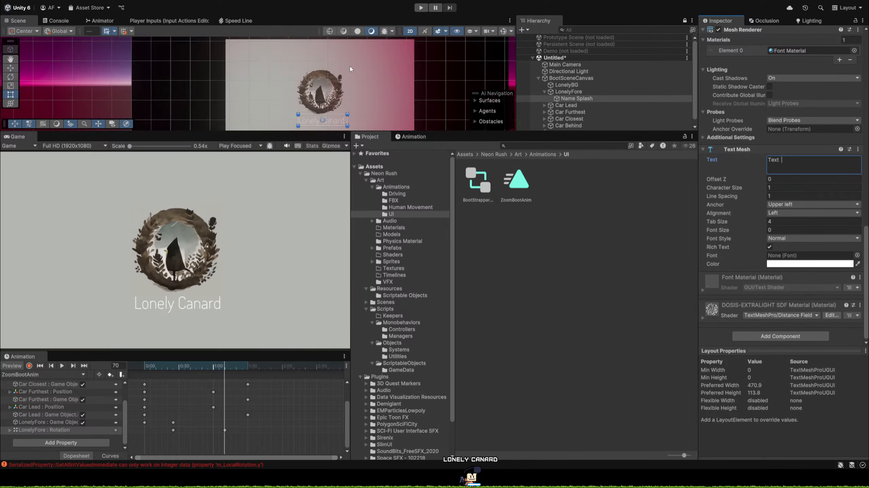
pyautogui.scroll(2, 349, 69)
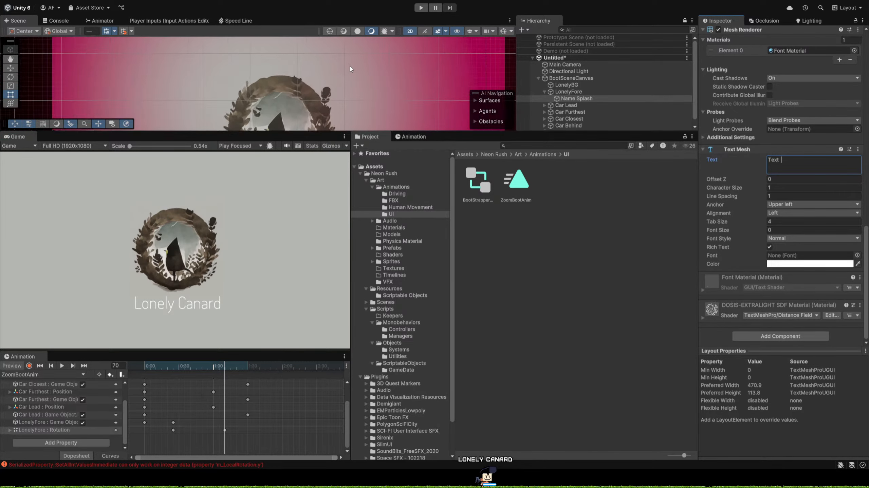
pyautogui.scroll(-2, 350, 69)
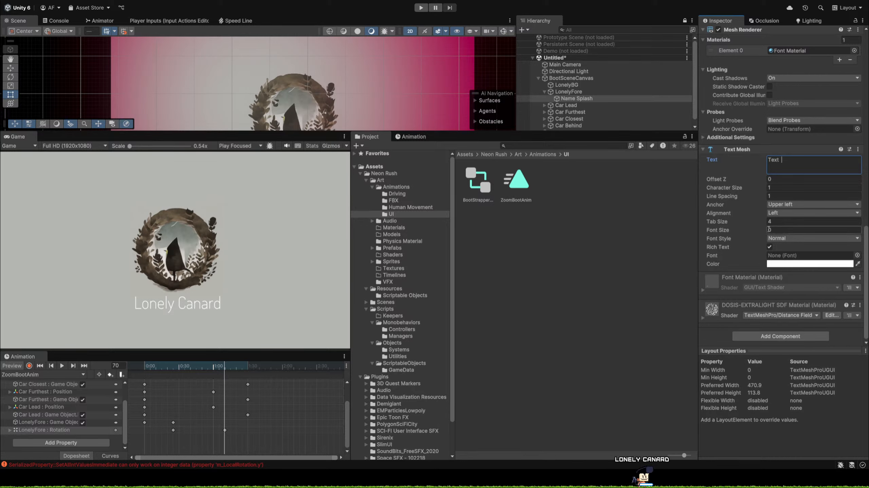
# Try Aldrich-Regular as the Text Mesh font and remove the Text Mesh component from Name Splash.
pyautogui.click(642, 231)
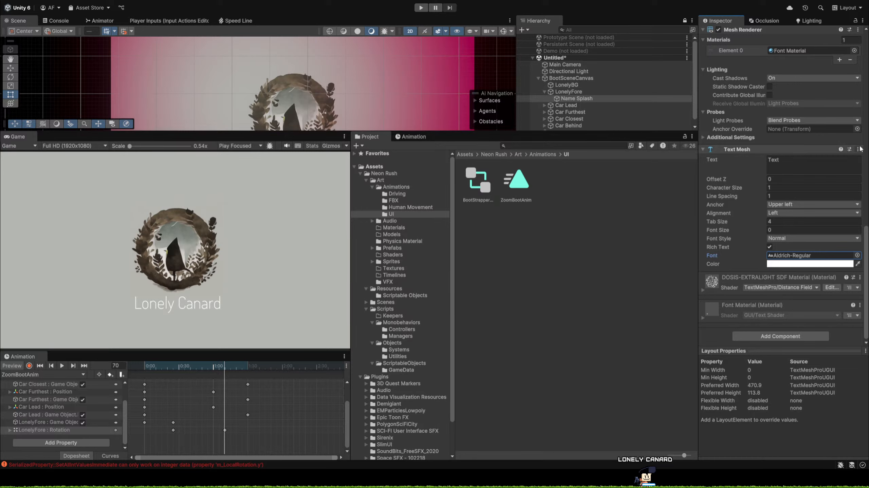
pyautogui.scroll(10, 801, 192)
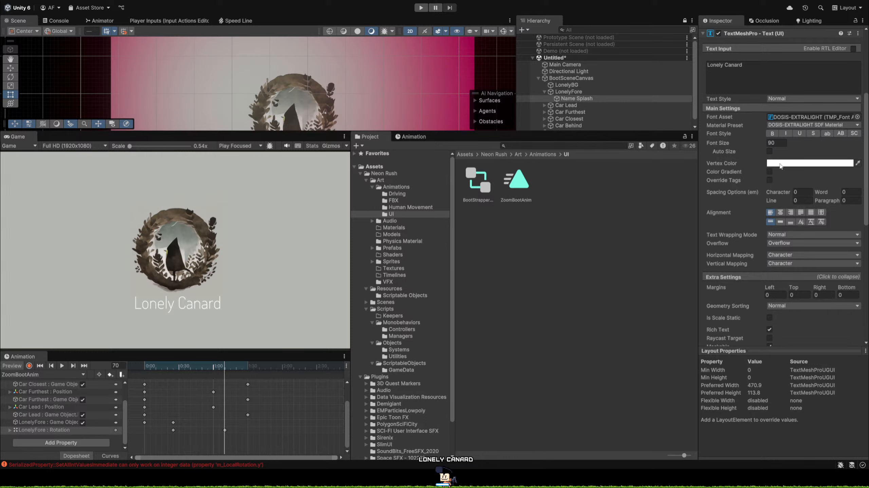
# Try bold style on the Name Splash text and restore the regular style, keeping the DOSIS-EXTRALIGHT font asset.
pyautogui.click(858, 116)
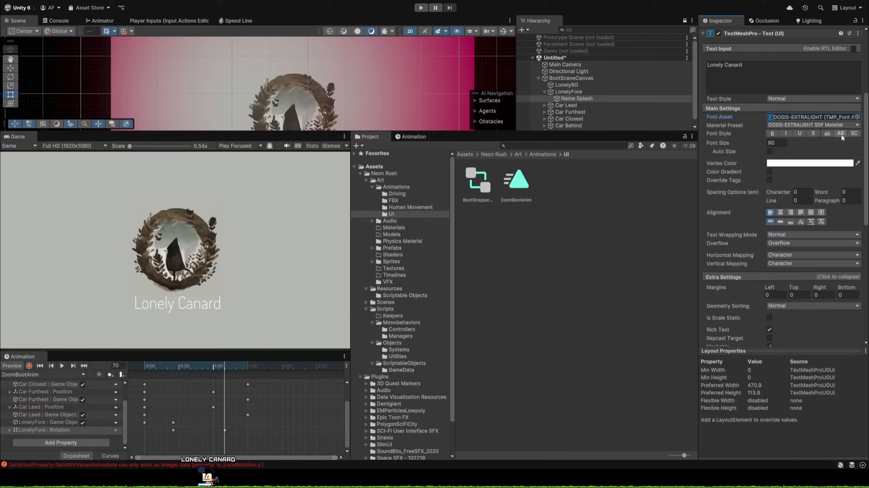
pyautogui.click(772, 136)
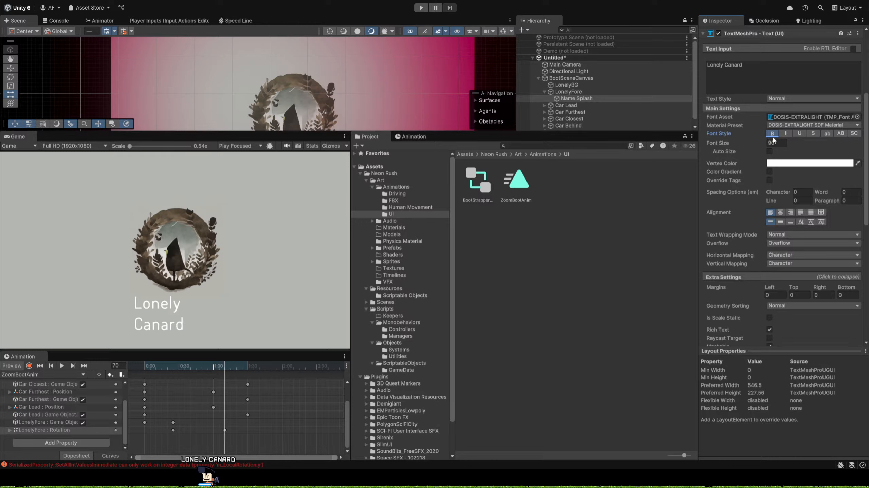
pyautogui.click(772, 137)
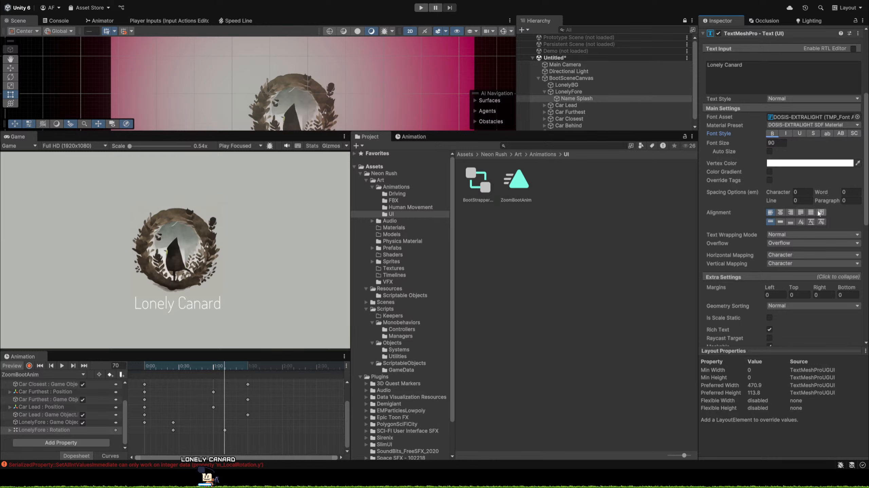
# Try Line and Match Aspect horizontal mapping with different line offsets on the Name Splash text, and restore Character mapping.
pyautogui.scroll(-5, 819, 213)
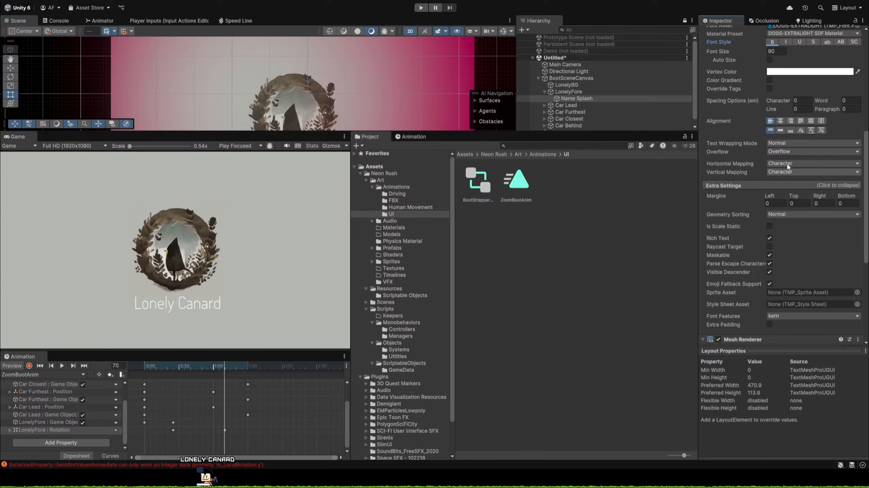
pyautogui.click(797, 187)
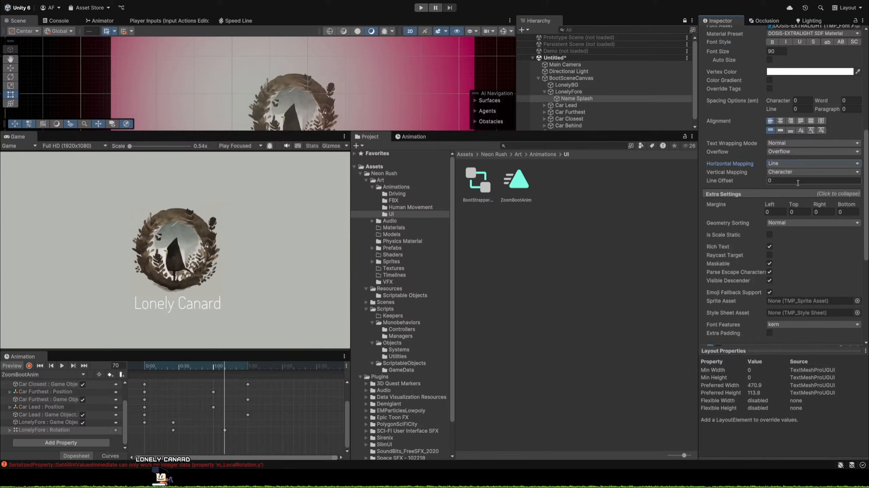
pyautogui.click(749, 181)
pyautogui.moveTo(748, 180); pyautogui.dragTo(802, 161)
pyautogui.click(791, 165)
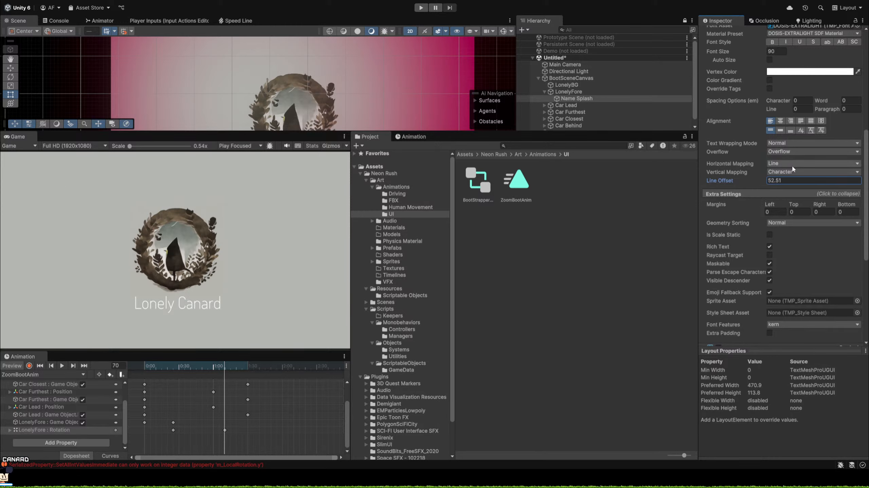
pyautogui.click(807, 202)
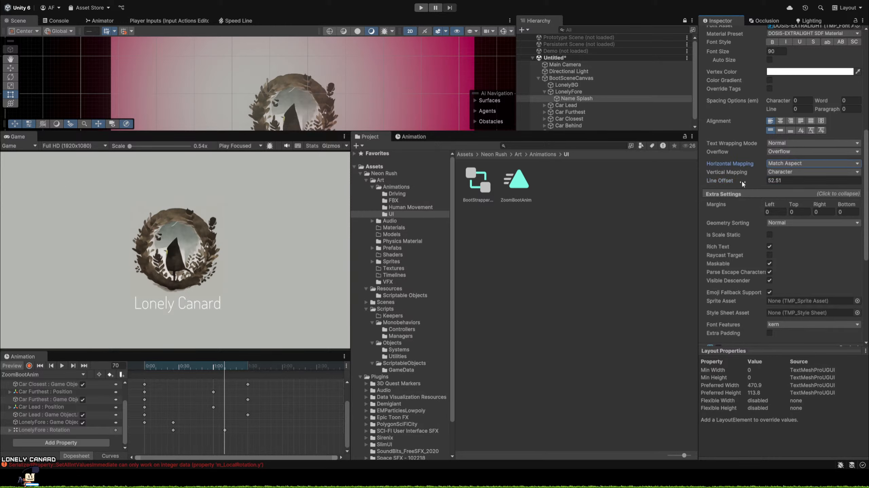
pyautogui.moveTo(741, 180); pyautogui.dragTo(805, 174)
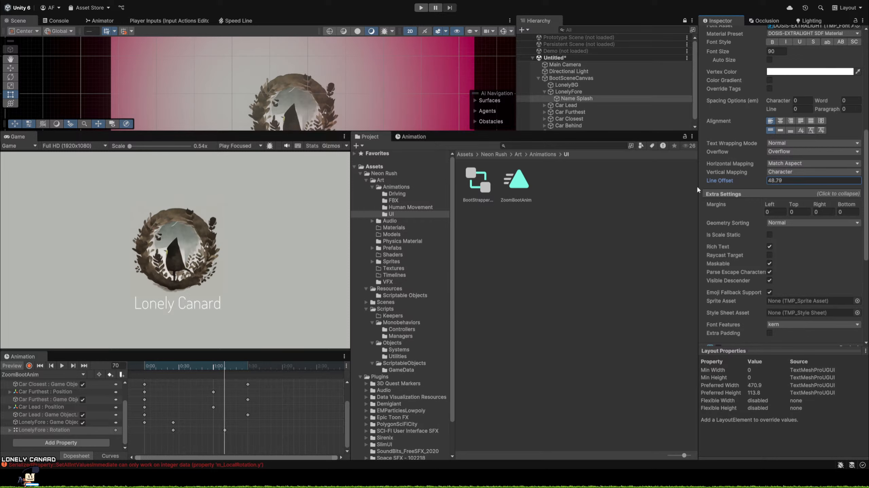
pyautogui.click(803, 163)
pyautogui.click(794, 172)
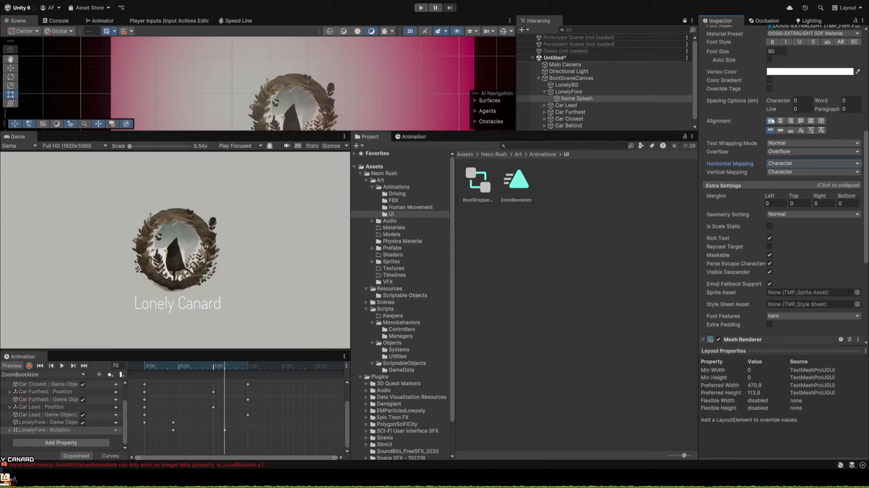
# Examine the Name Splash main text settings, extra settings and Mesh Renderer options.
pyautogui.scroll(-5, 762, 163)
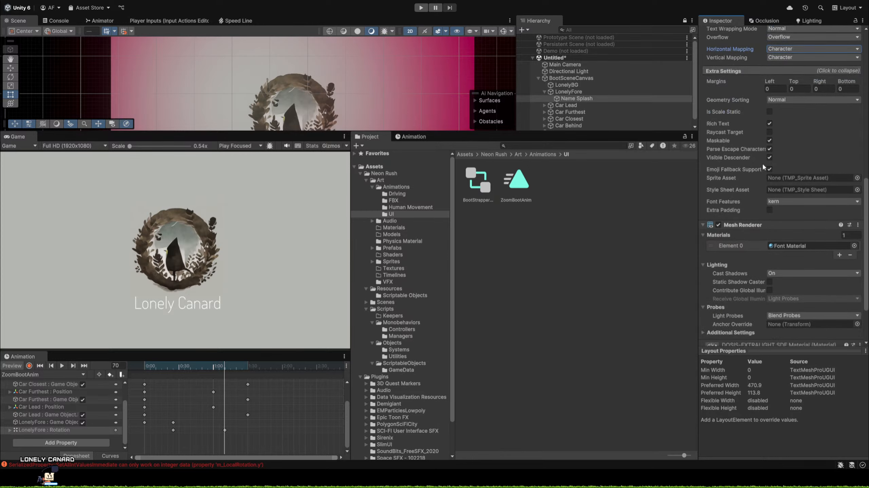
pyautogui.scroll(6, 762, 162)
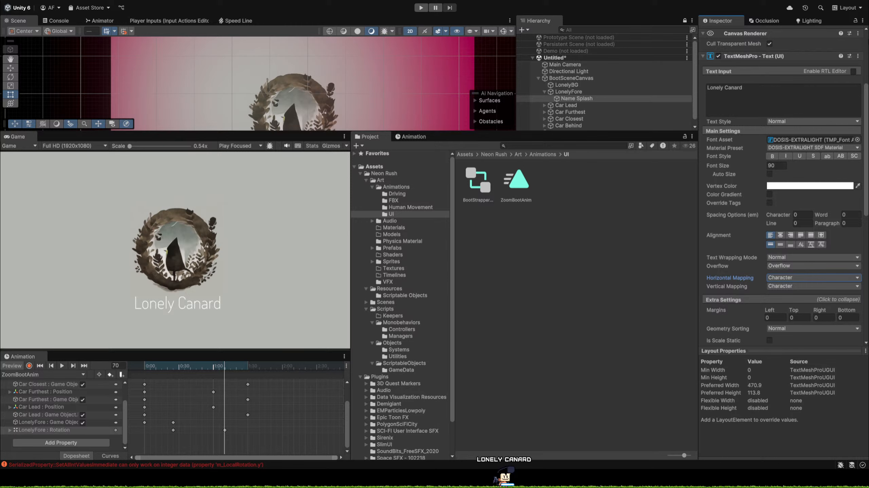
pyautogui.scroll(-10, 738, 144)
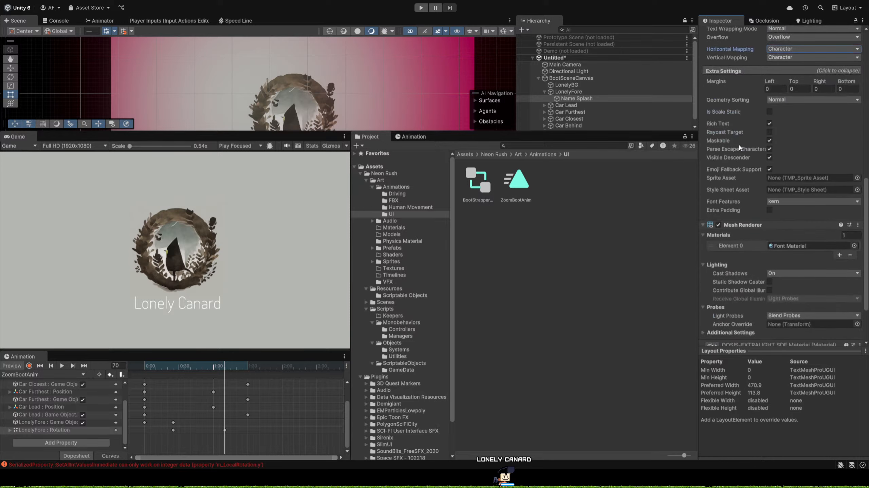
pyautogui.scroll(4, 744, 156)
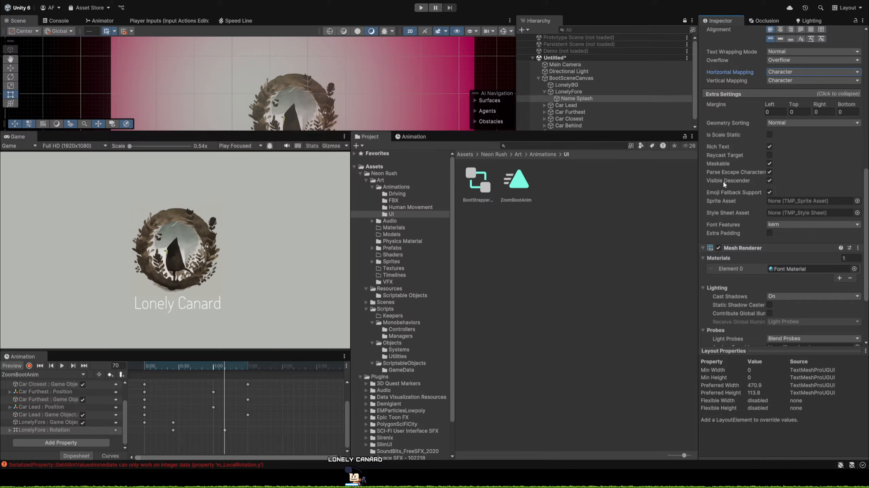
pyautogui.scroll(5, 774, 156)
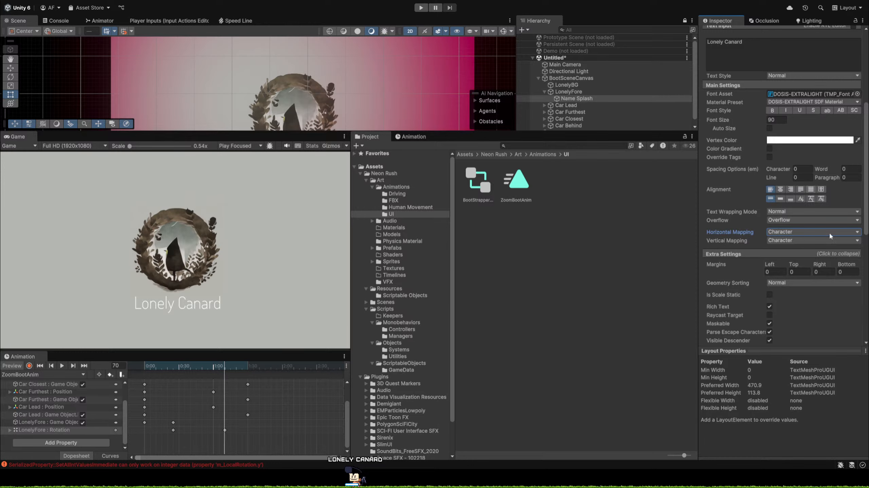
pyautogui.scroll(-2, 803, 273)
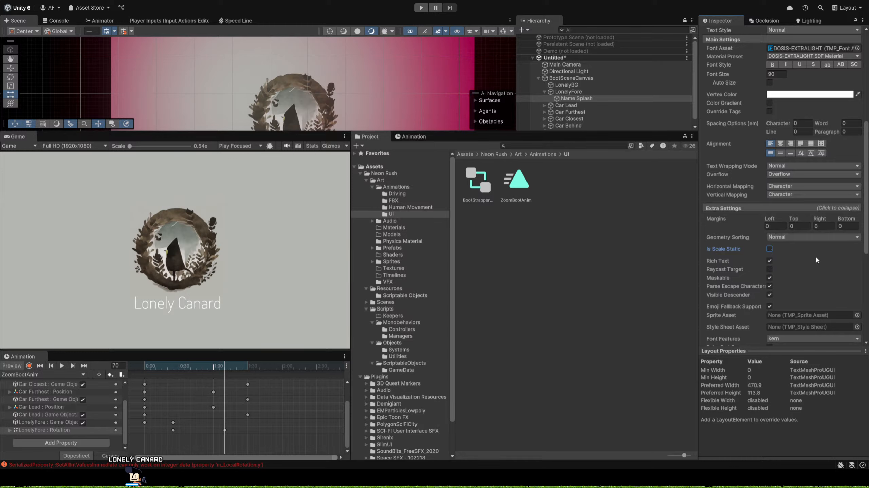
# Try EmojiOne as the Name Splash sprite asset, reset it to None, and assign Default Style Sheet as the style sheet asset.
pyautogui.scroll(-3, 824, 277)
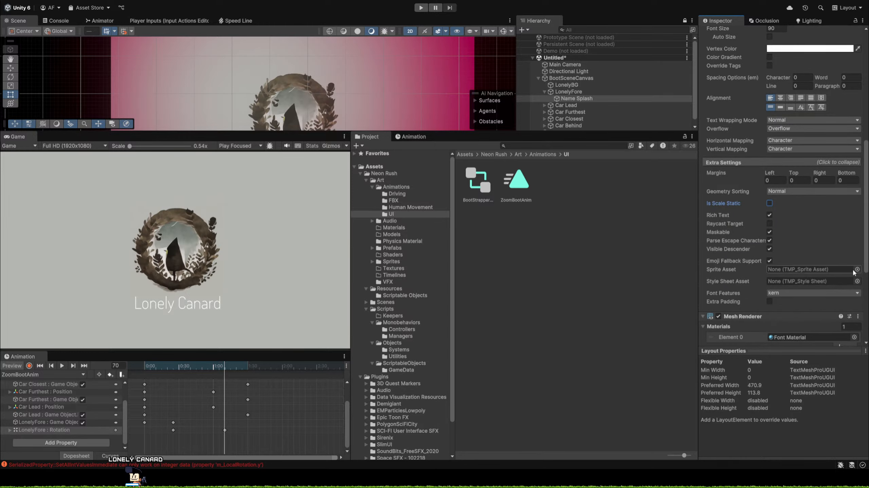
pyautogui.click(857, 270)
pyautogui.click(613, 171)
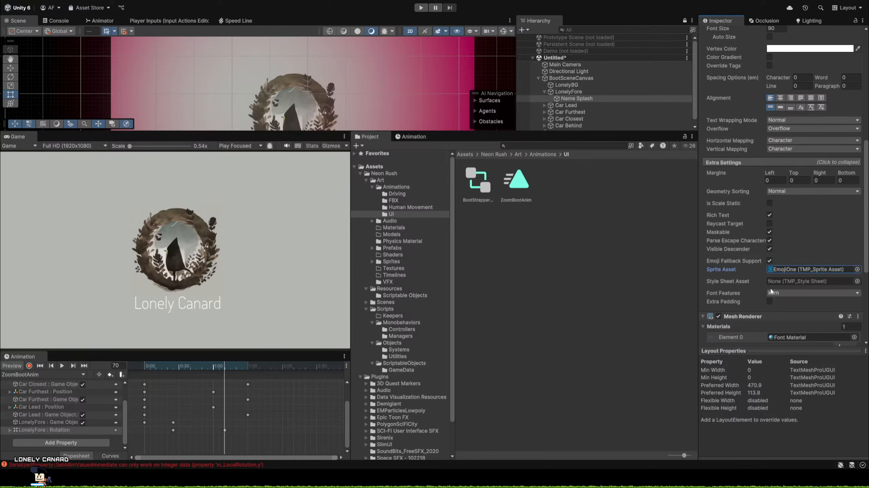
pyautogui.click(858, 269)
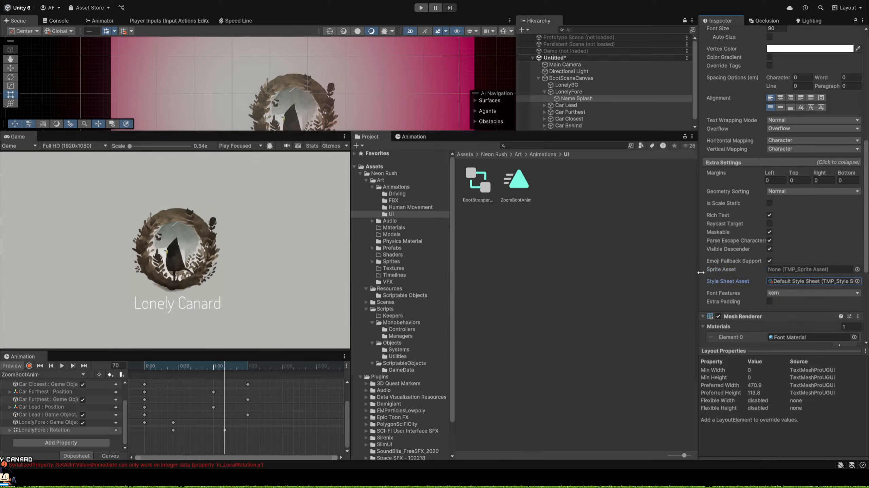
# Locate the Default Style Sheet asset in the project and examine its opening and closing style tags.
pyautogui.click(798, 282)
pyautogui.click(477, 184)
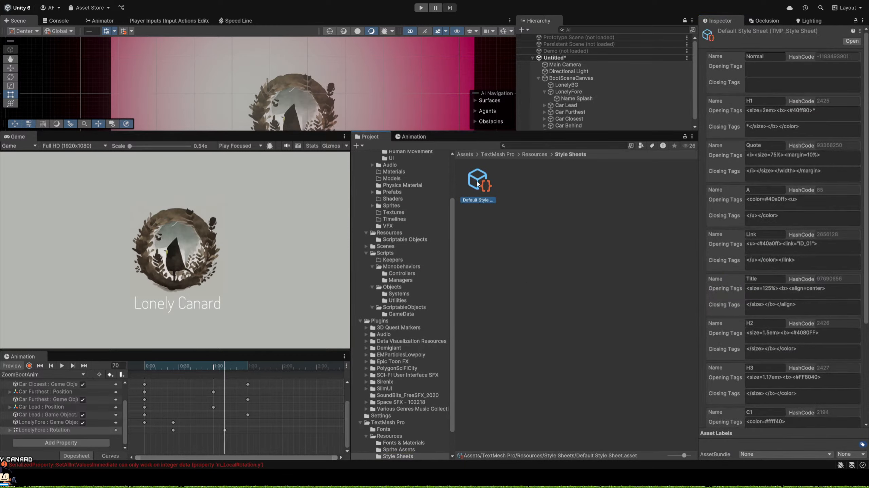
pyautogui.scroll(-4, 795, 226)
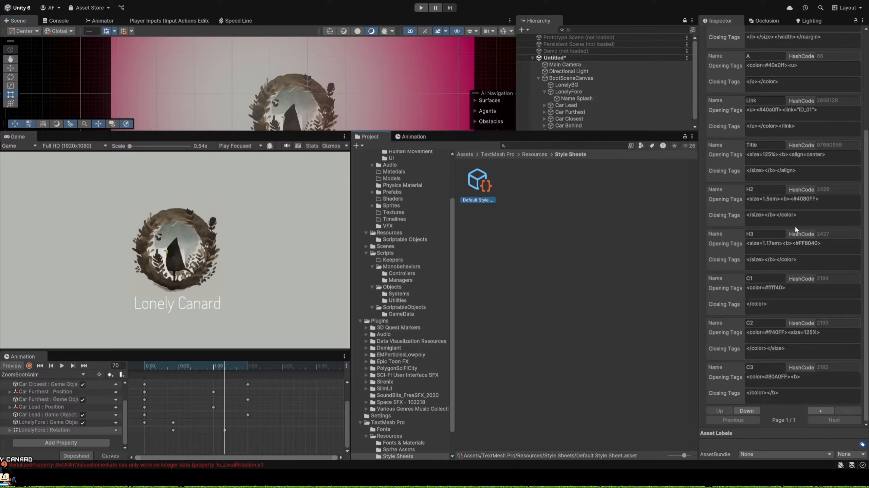
pyautogui.scroll(4, 795, 226)
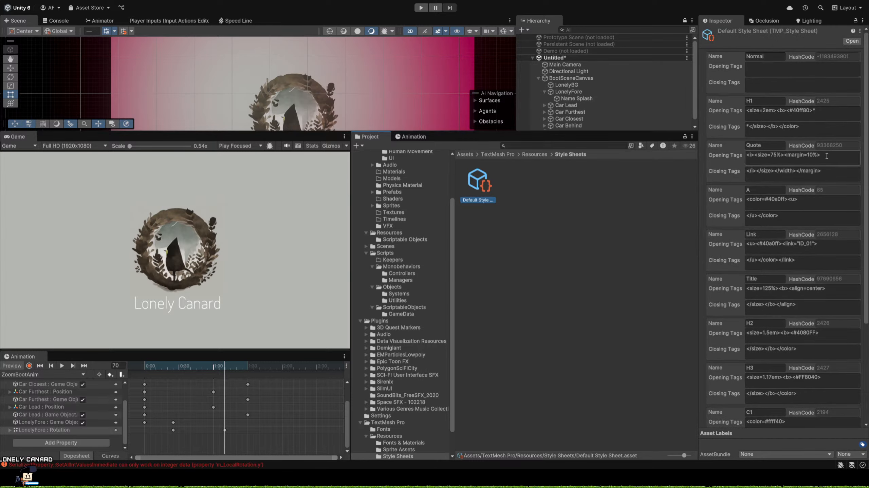
pyautogui.scroll(2, 405, 202)
pyautogui.scroll(2, 405, 201)
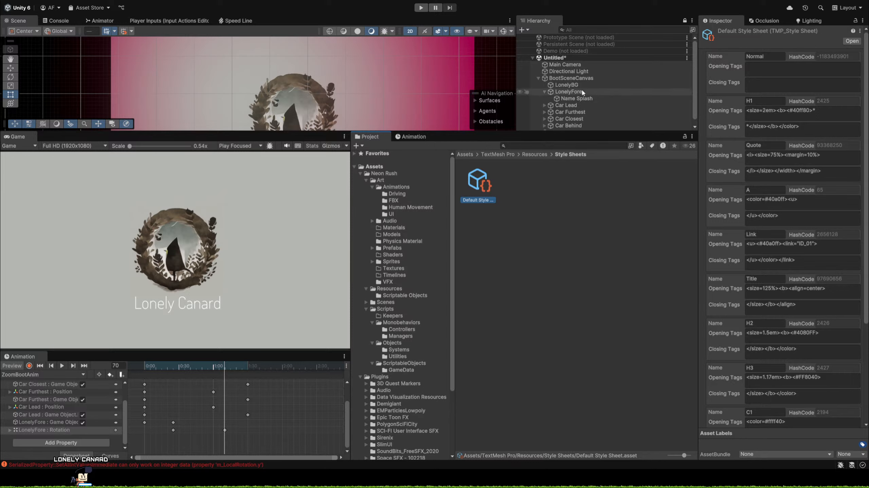
# Review the Name Splash component settings, from its text options down to its materials.
pyautogui.click(576, 98)
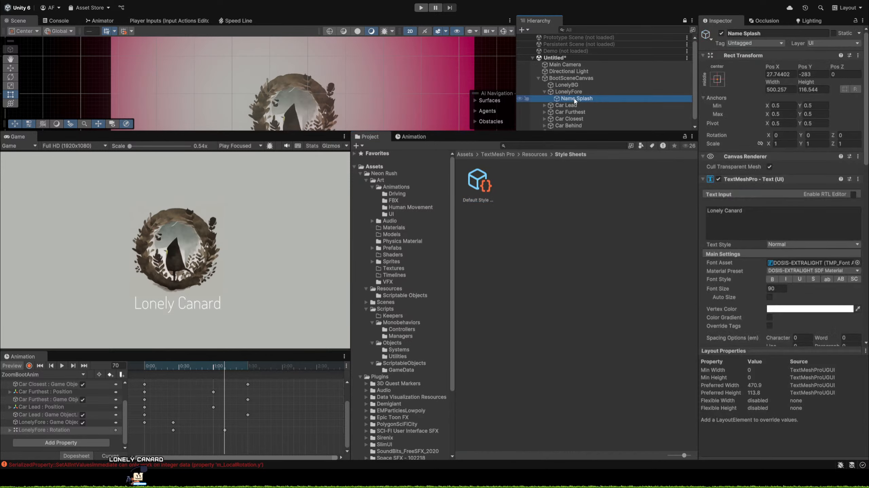
pyautogui.scroll(-10, 790, 230)
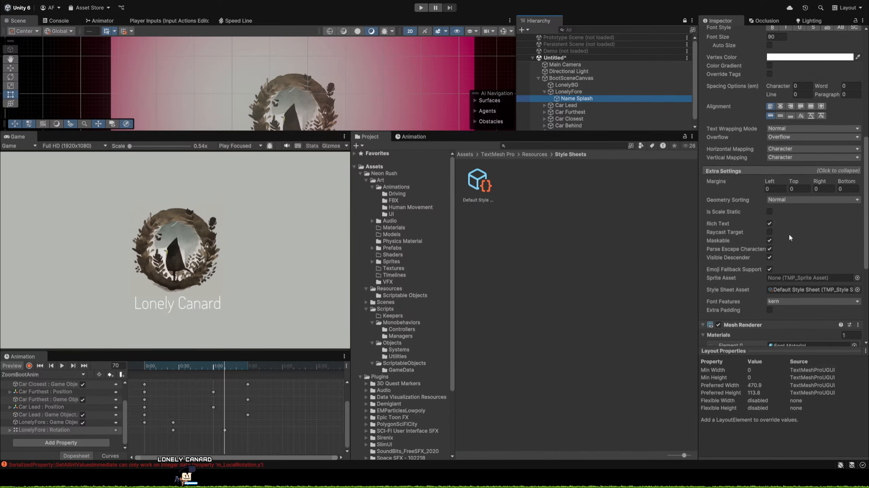
pyautogui.scroll(-3, 788, 234)
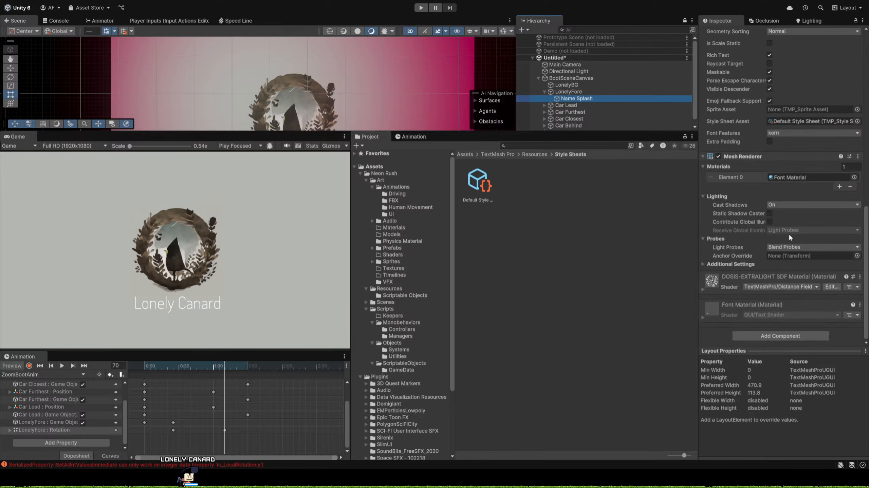
pyautogui.scroll(12, 788, 234)
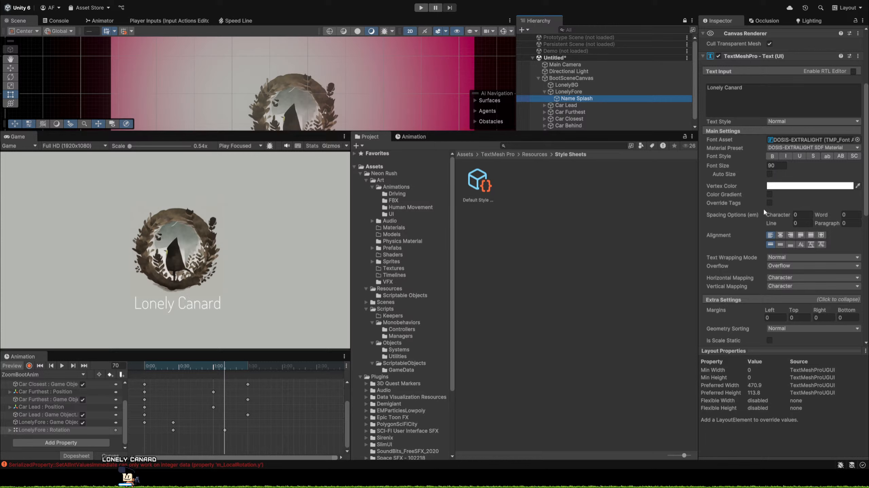
pyautogui.scroll(1, 764, 211)
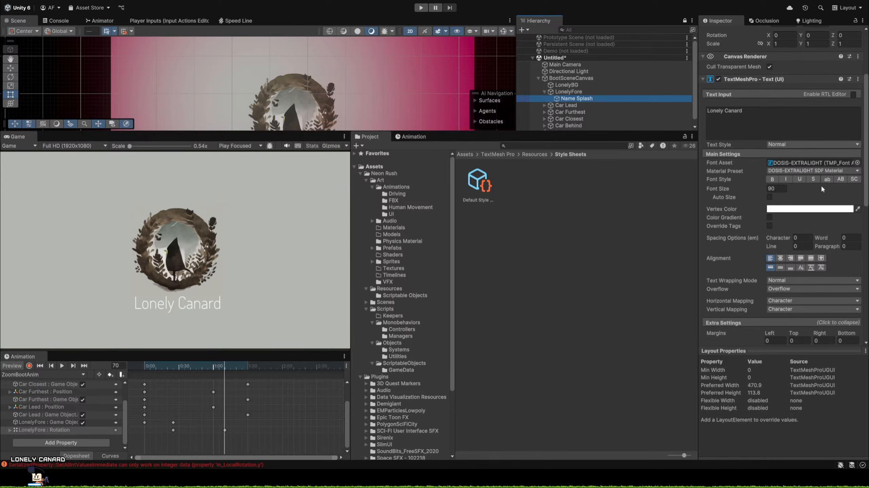
# Collapse the children of LonelyFore in the hierarchy and select LonelyFore.
pyautogui.click(557, 92)
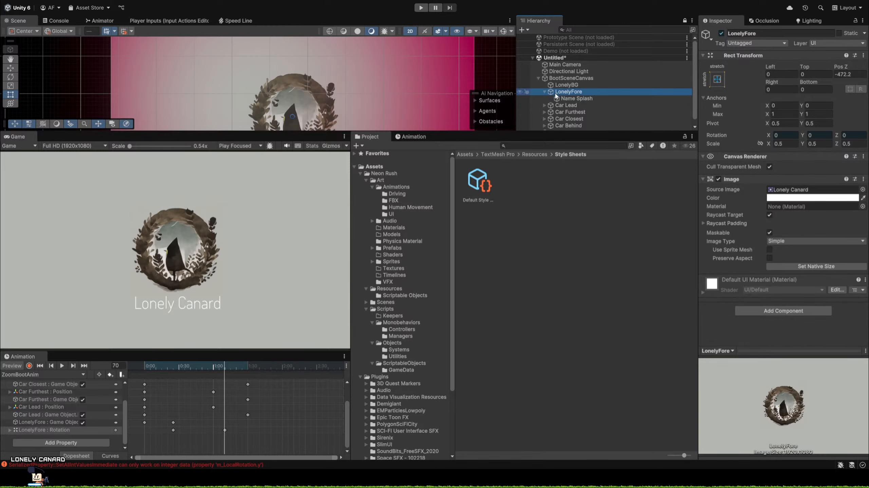
pyautogui.click(544, 92)
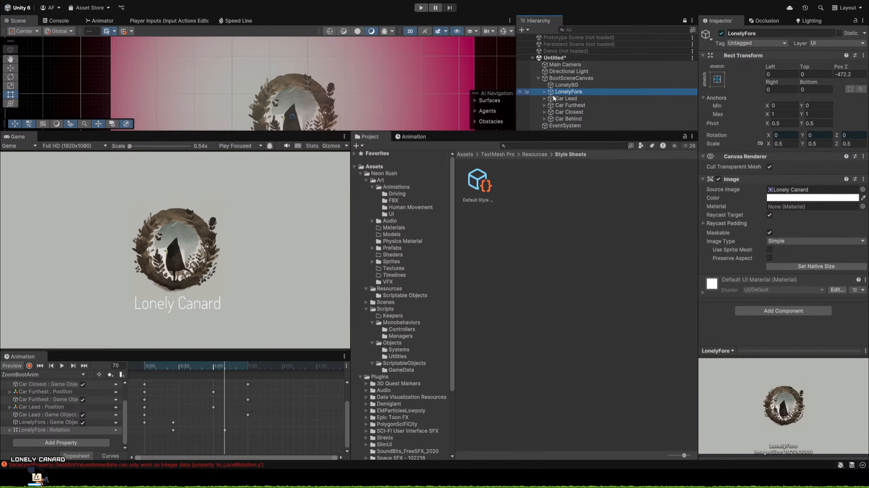
pyautogui.click(566, 85)
pyautogui.click(569, 92)
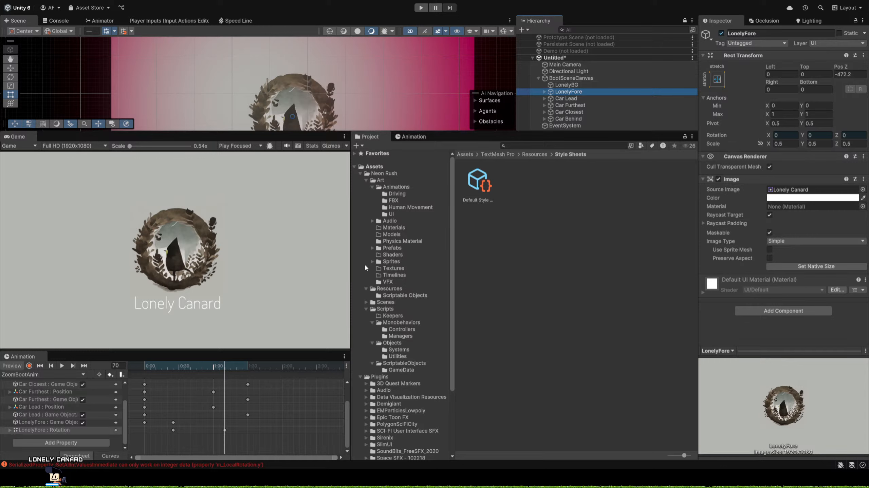
# Create a MonoBehaviour script named TextDecender in the Monobehaviors Controllers folder.
pyautogui.click(399, 330)
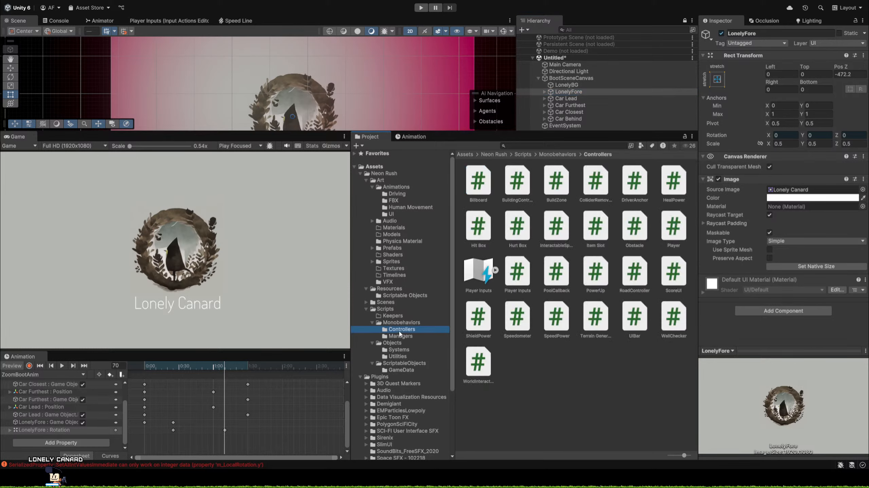
pyautogui.click(554, 382)
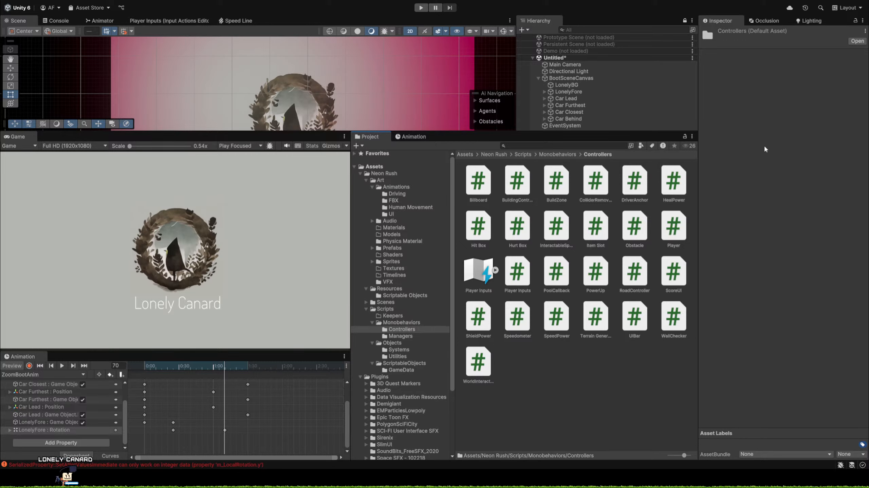
pyautogui.click(737, 162)
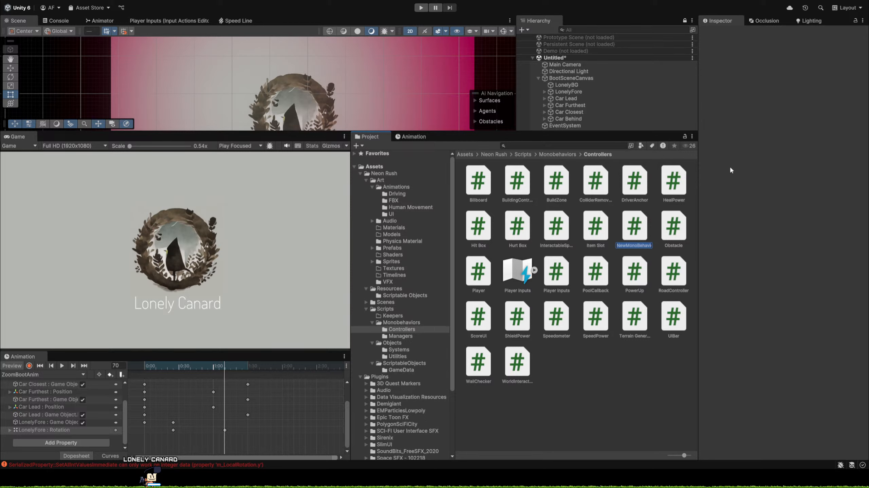
pyautogui.write('TextDecender')
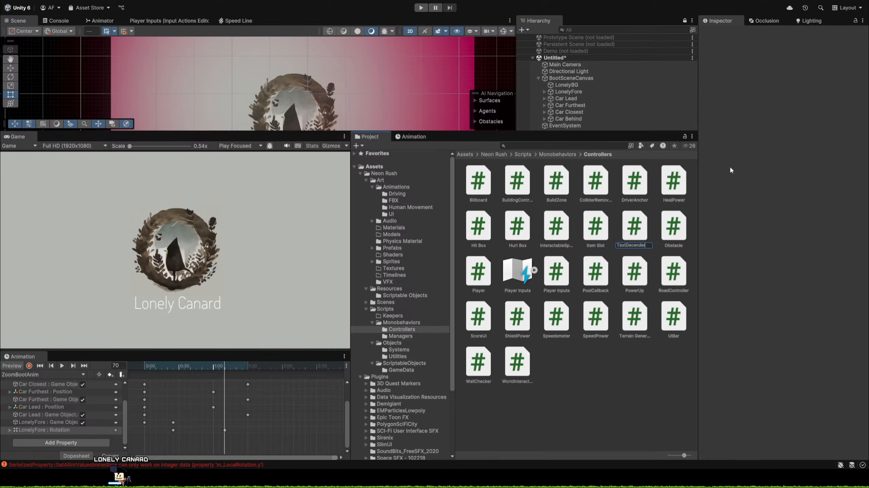
pyautogui.press('Return')
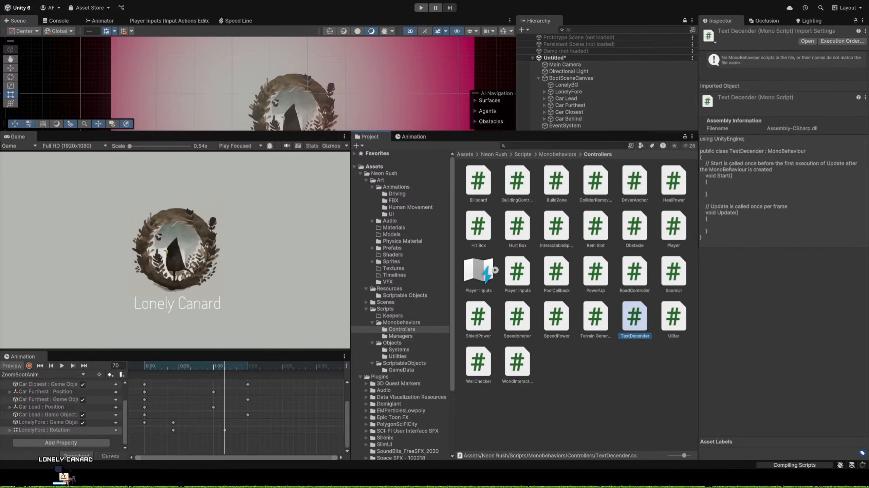
# Switch to Visual Studio and close the InteractableSpawner script file.
pyautogui.hotkey('alt', 'Tab')
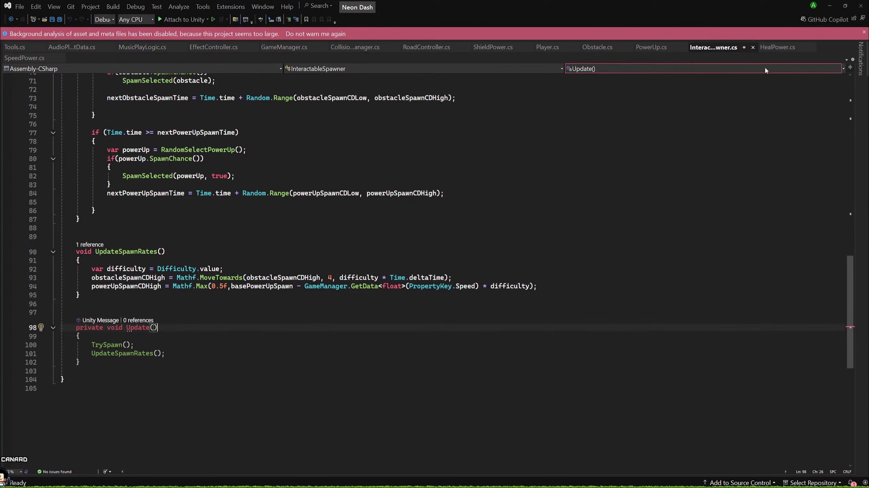
pyautogui.click(752, 49)
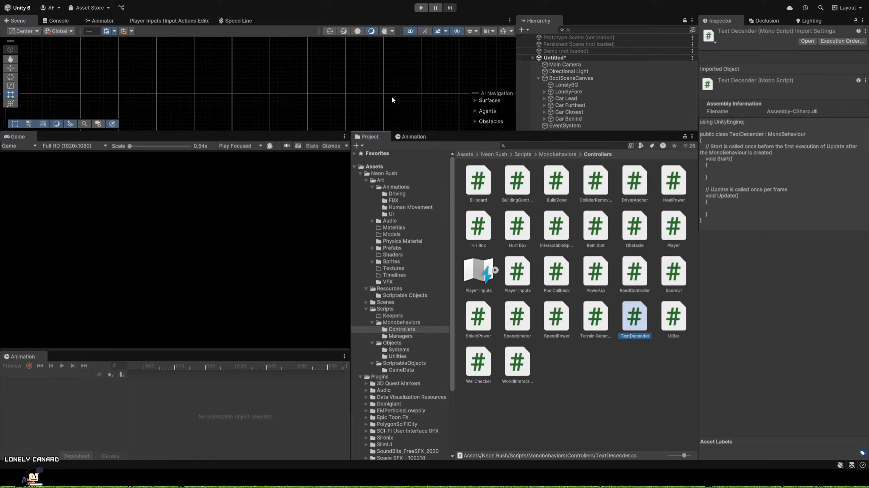
# Select LonelyFore under BootSceneCanvas in the hierarchy.
pyautogui.scroll(-2, 461, 75)
pyautogui.scroll(-5, 454, 79)
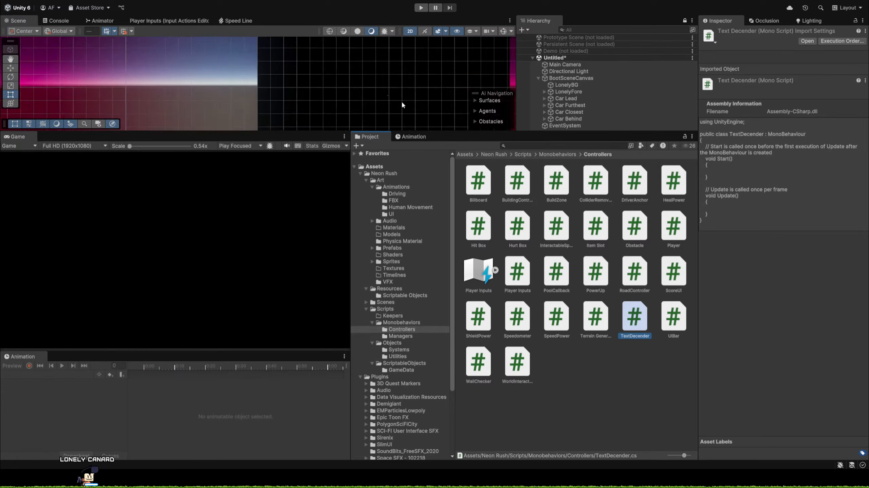
pyautogui.moveTo(401, 103); pyautogui.dragTo(291, 68, button='middle')
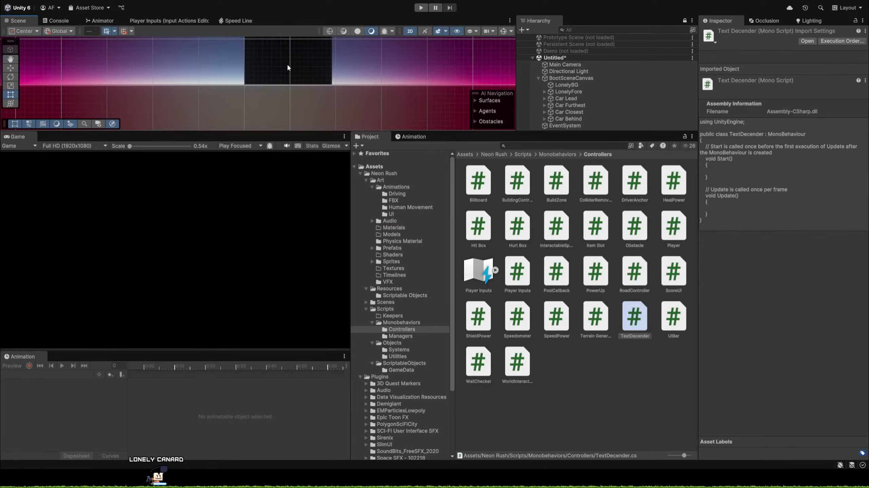
pyautogui.click(576, 108)
pyautogui.click(574, 101)
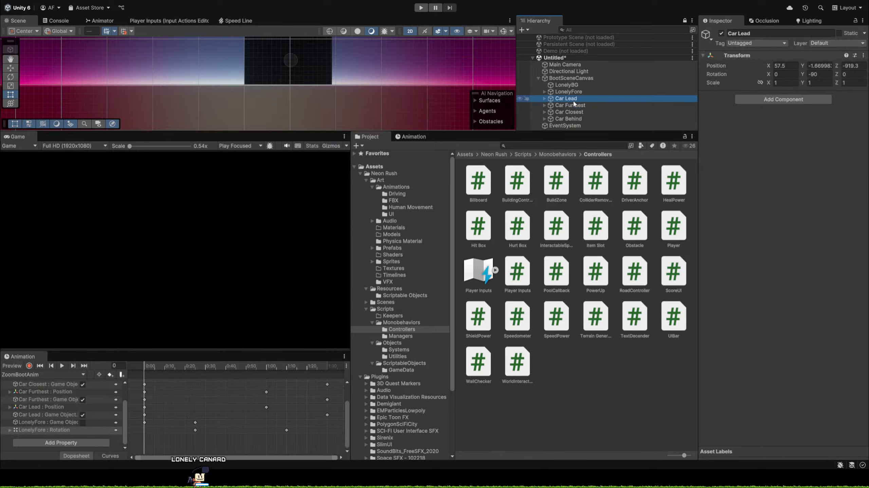
pyautogui.click(573, 94)
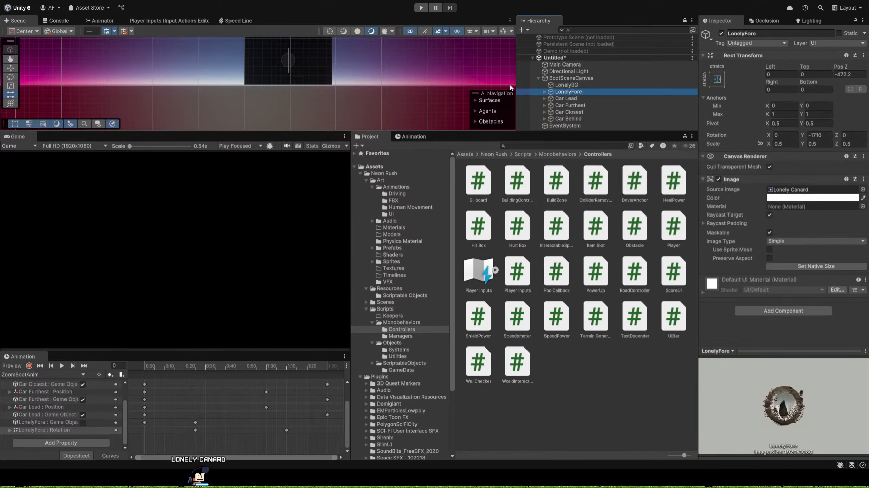
# Turn off 2D mode in the Scene view and preview ZoomBootAnim at frame 0.
pyautogui.moveTo(345, 54); pyautogui.dragTo(319, 103, button='middle')
pyautogui.scroll(2, 320, 102)
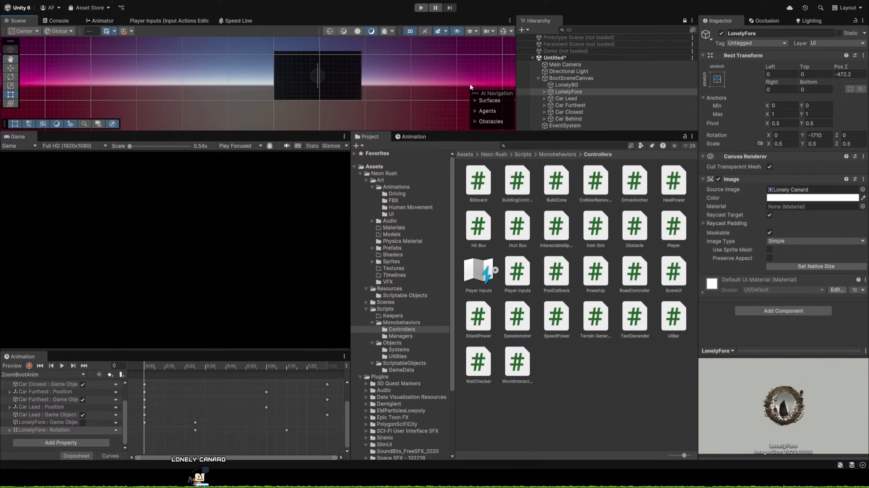
pyautogui.scroll(-3, 374, 72)
pyautogui.click(412, 31)
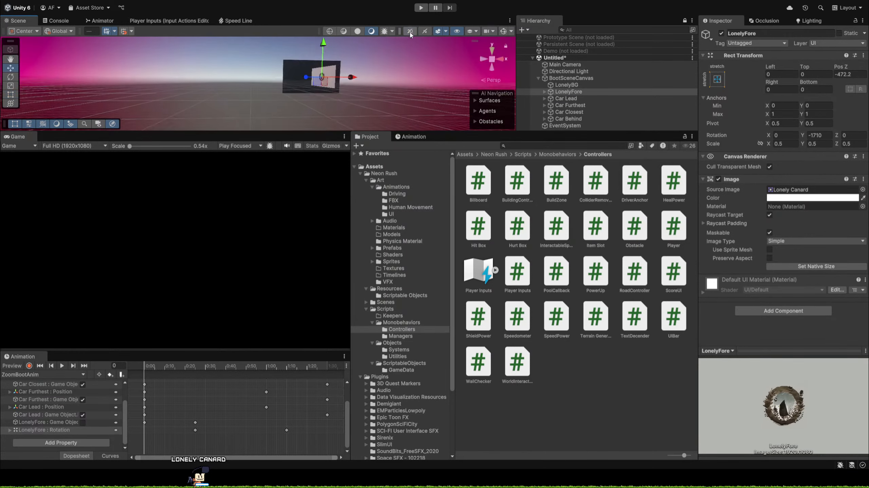
pyautogui.press('w')
pyautogui.moveTo(403, 70)
pyautogui.mouseDown(button='right')
pyautogui.moveTo(499, 62)
pyautogui.moveTo(548, 45)
pyautogui.moveTo(495, 63)
pyautogui.moveTo(386, 68)
pyautogui.moveTo(394, 75)
pyautogui.mouseUp(button='right')
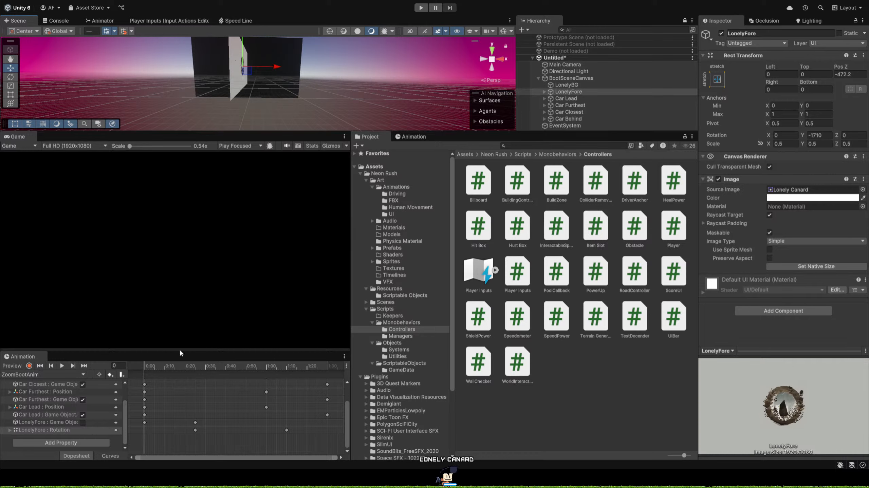
pyautogui.moveTo(148, 365)
pyautogui.mouseDown()
pyautogui.moveTo(330, 380)
pyautogui.moveTo(141, 389)
pyautogui.moveTo(304, 398)
pyautogui.moveTo(135, 385)
pyautogui.moveTo(328, 405)
pyautogui.moveTo(134, 404)
pyautogui.mouseUp()
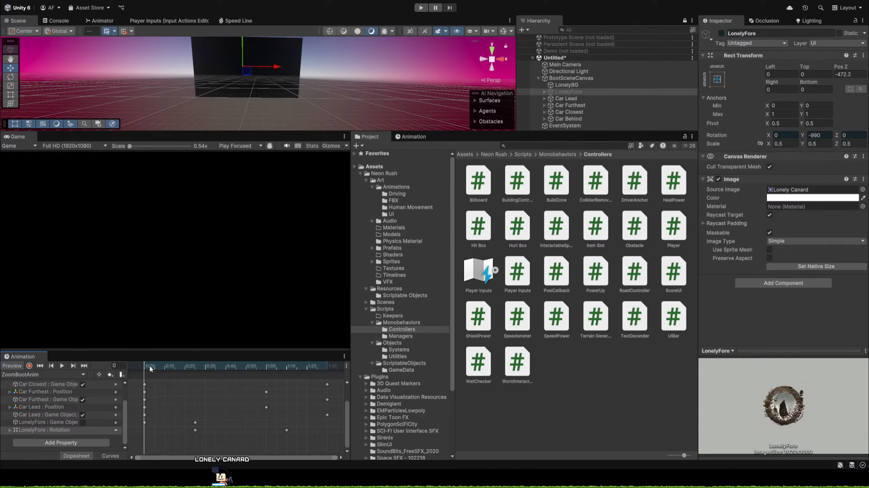
pyautogui.moveTo(150, 368)
pyautogui.mouseDown()
pyautogui.moveTo(332, 369)
pyautogui.moveTo(131, 371)
pyautogui.moveTo(328, 374)
pyautogui.moveTo(146, 383)
pyautogui.moveTo(283, 397)
pyautogui.moveTo(143, 395)
pyautogui.mouseUp()
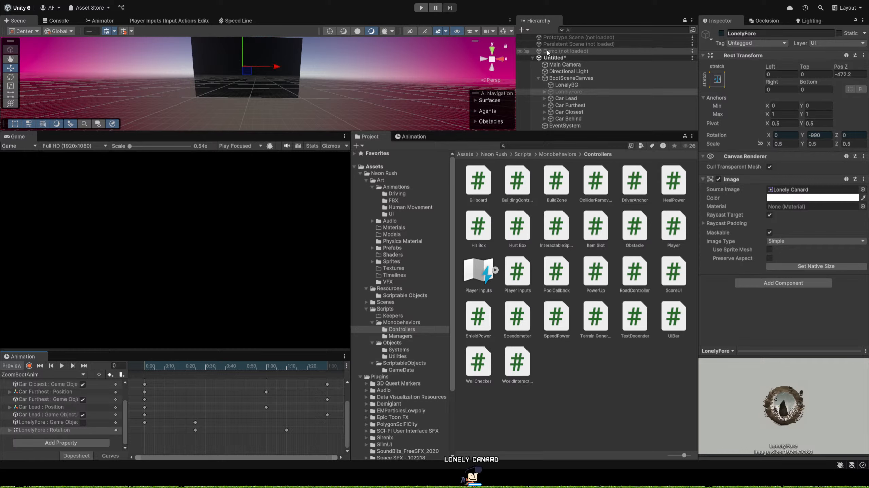
pyautogui.click(576, 79)
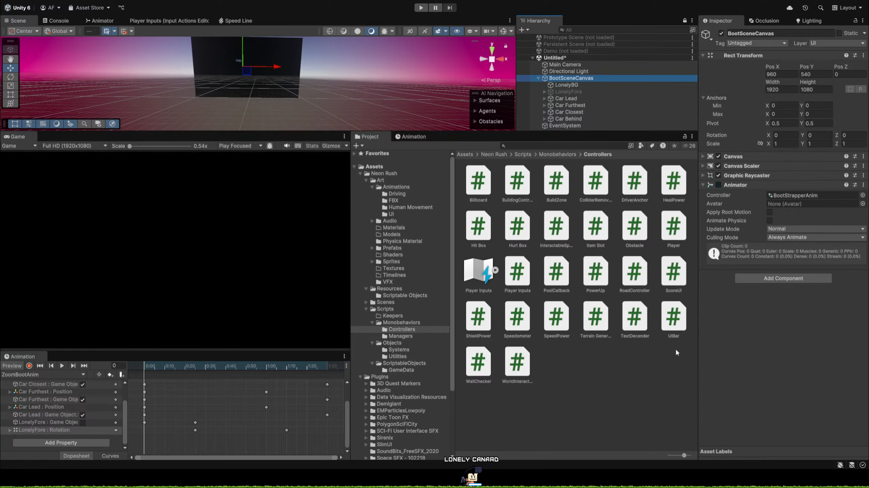
pyautogui.moveTo(632, 337); pyautogui.dragTo(738, 269)
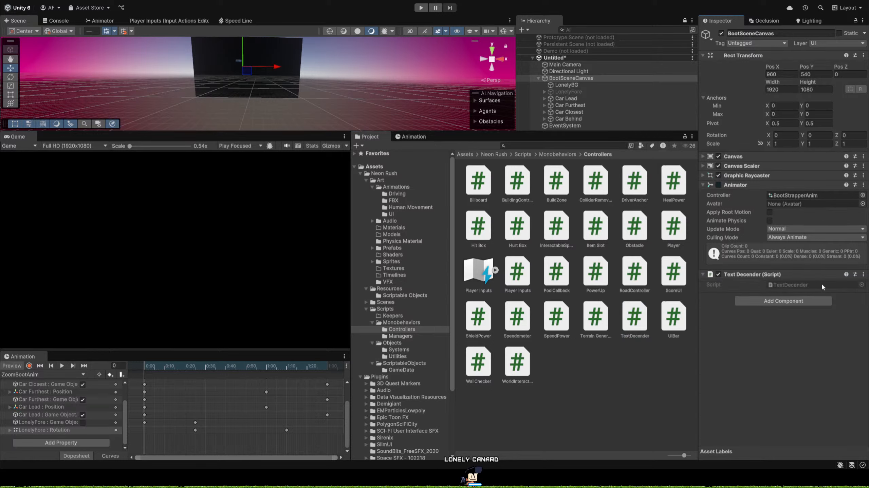
pyautogui.hotkey('ctrl', 'z')
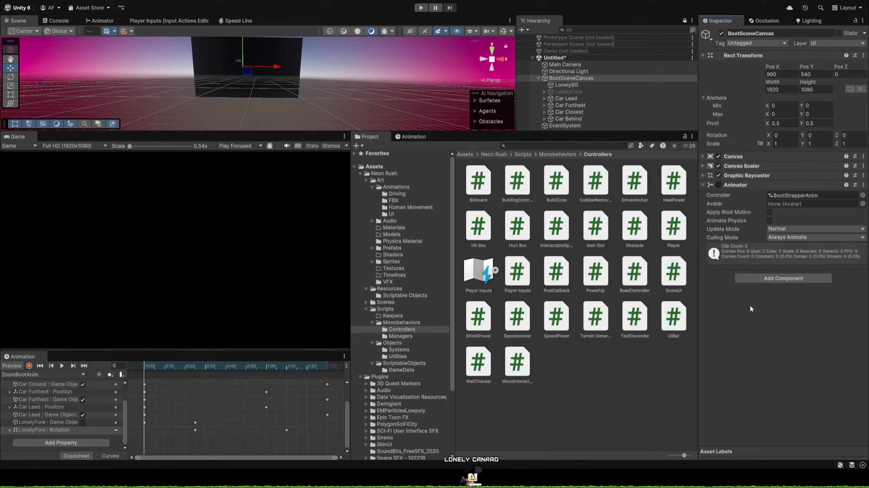
# Expand LonelyFore's children and preview the ZoomBootAnim animation at frame 81.
pyautogui.click(544, 93)
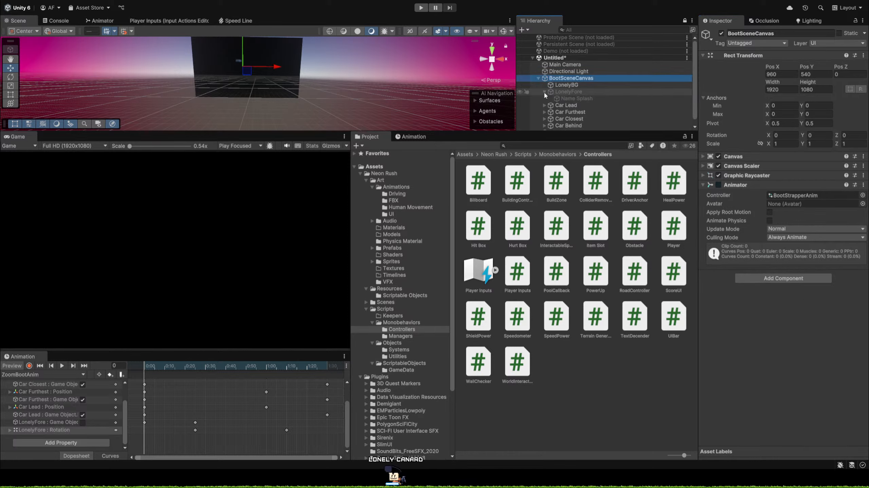
pyautogui.click(171, 366)
pyautogui.moveTo(181, 371); pyautogui.dragTo(310, 380)
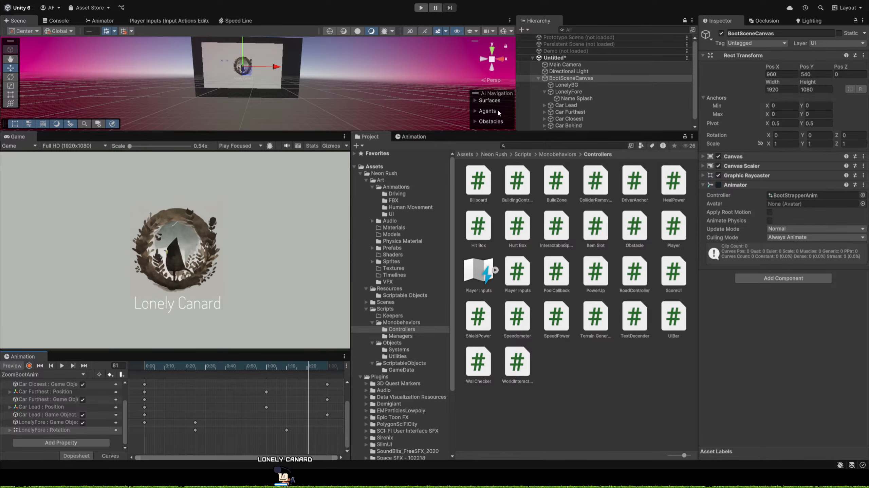
# Collapse Name Splash's TextMeshPro, Mesh Renderer and material settings, and attach the TextDecender script to it.
pyautogui.click(577, 98)
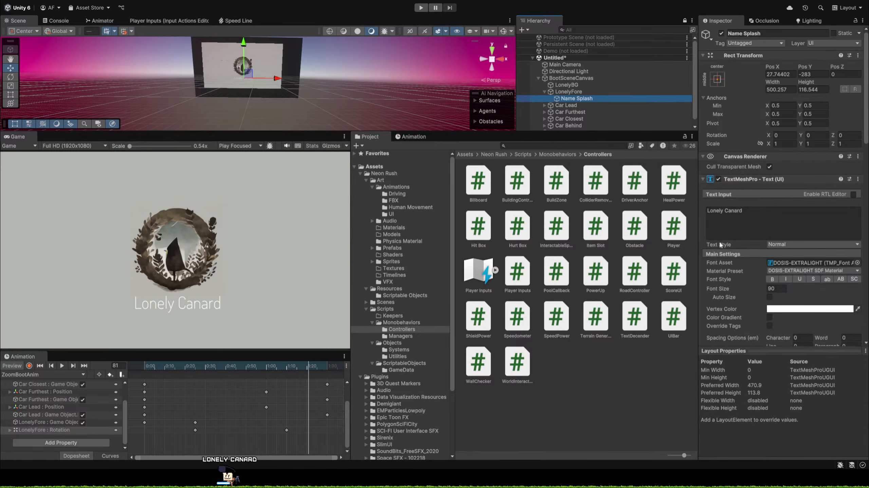
pyautogui.click(714, 180)
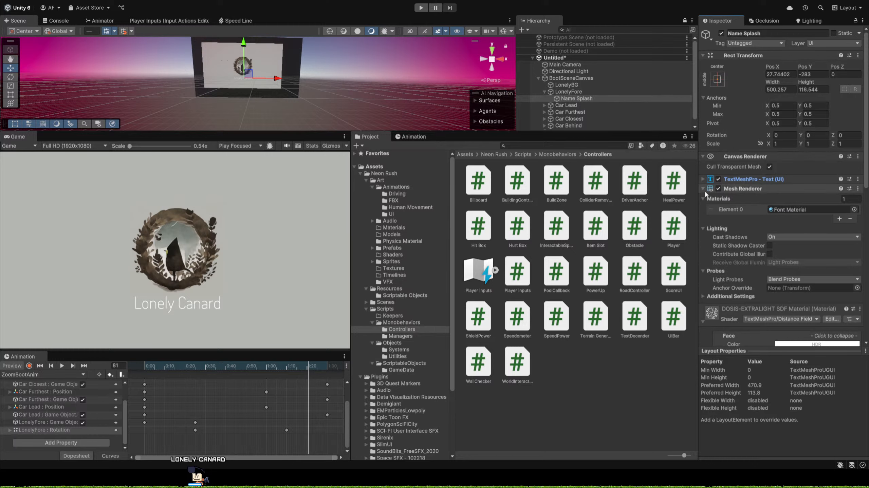
pyautogui.click(703, 189)
pyautogui.click(703, 210)
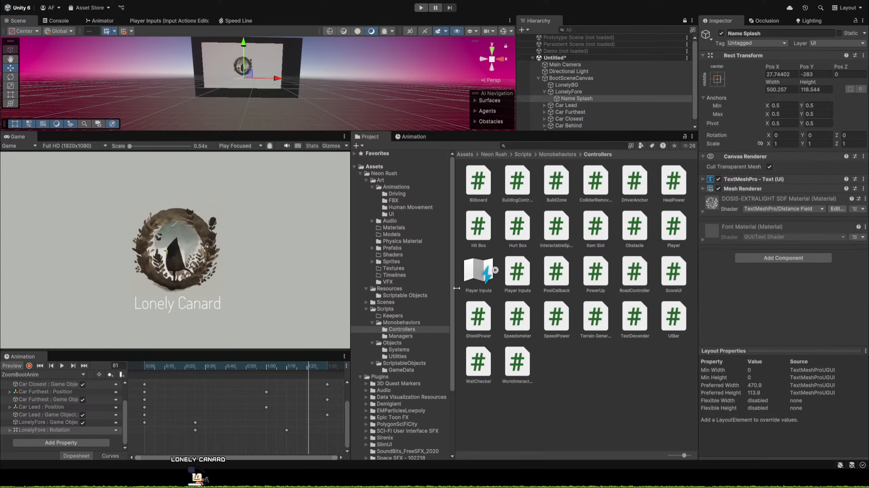
pyautogui.press('Return')
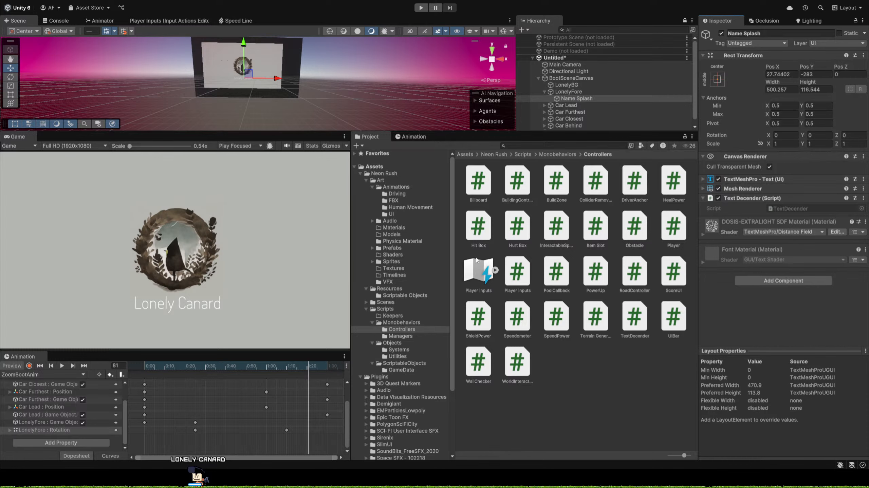
# Open the TextDecender script in Visual Studio and delete the template Start and Update methods with their comments.
pyautogui.click(798, 209)
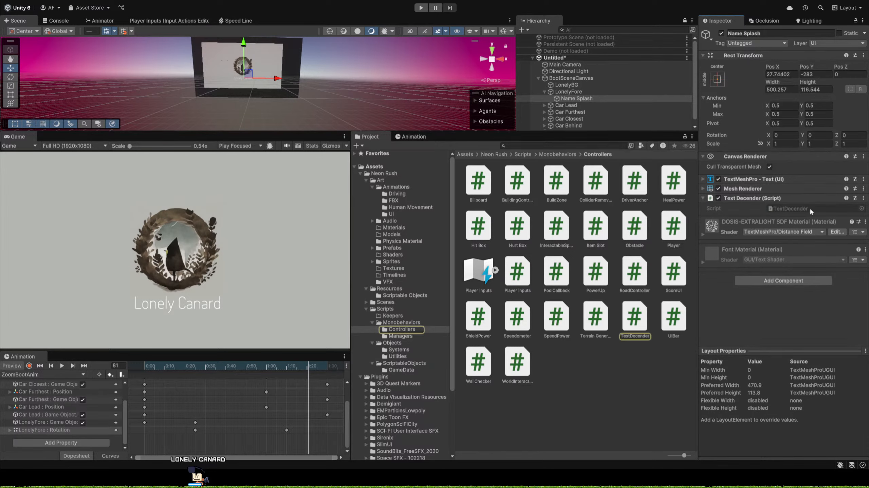
pyautogui.doubleClick(810, 209)
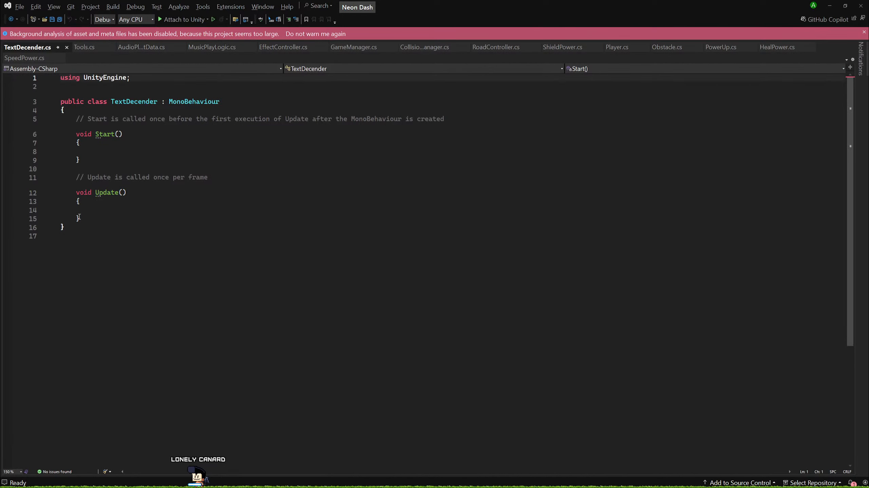
pyautogui.moveTo(86, 221); pyautogui.dragTo(6, 122)
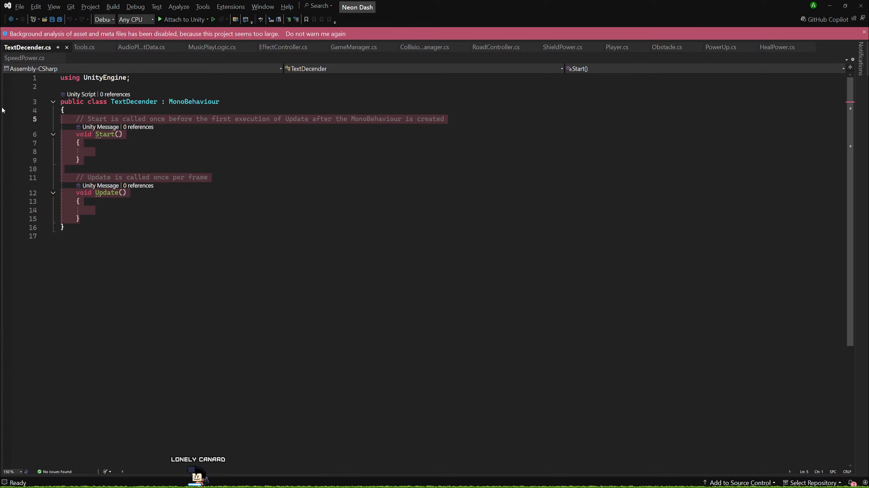
pyautogui.press('Delete')
# Declare a serialized TextMeshProUGUI field named textMeshProGUI in the TextDecender class.
pyautogui.write('[S')
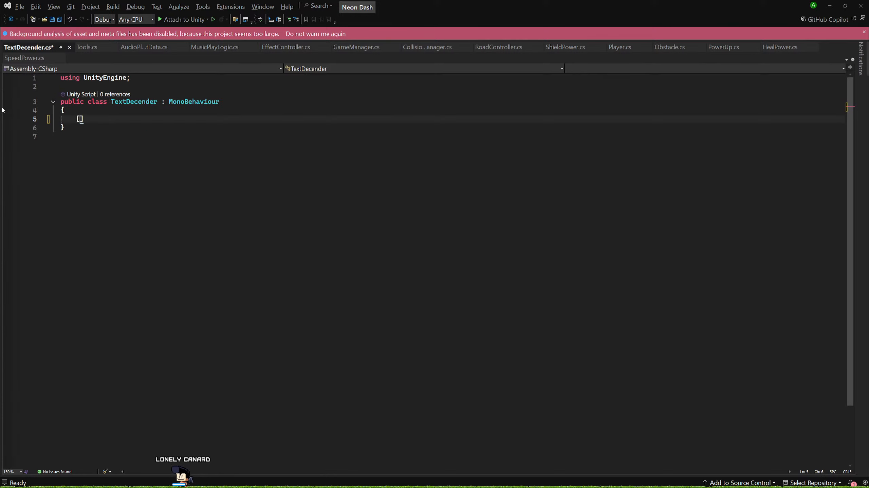
pyautogui.write('erializeField]')
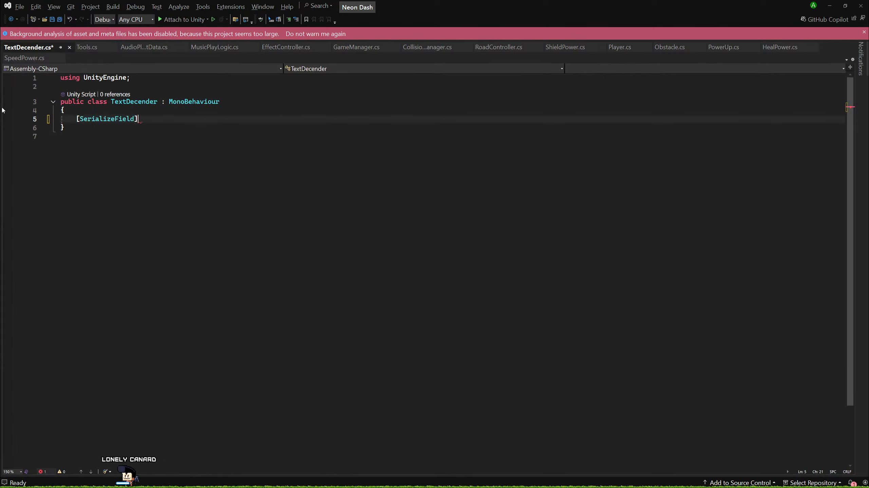
pyautogui.write(' Te')
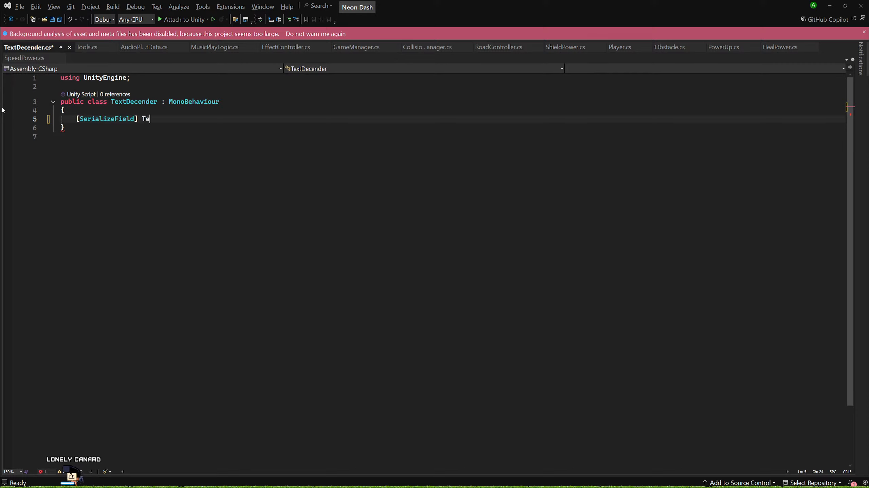
pyautogui.write('xtMes')
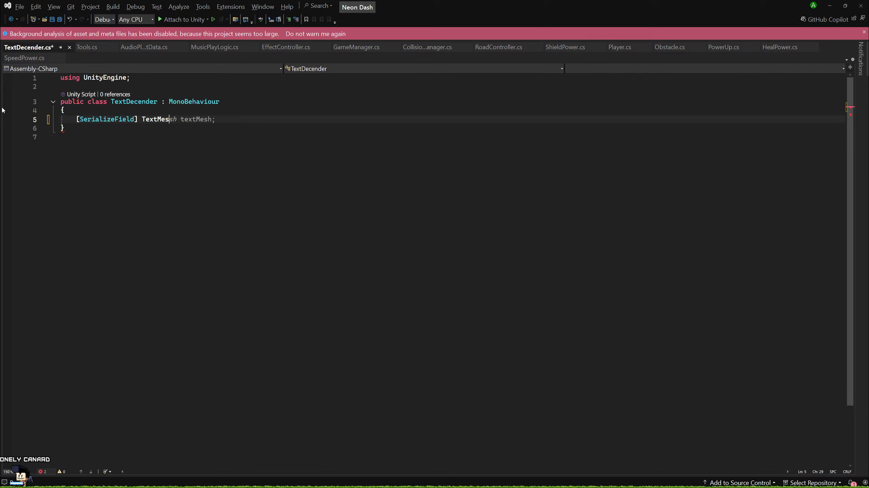
pyautogui.write('hProUGUI')
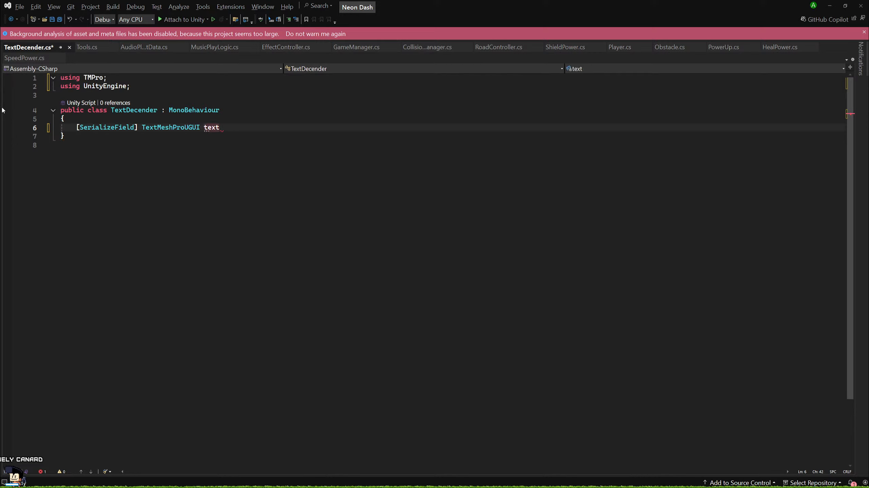
pyautogui.write('textMeshProG')
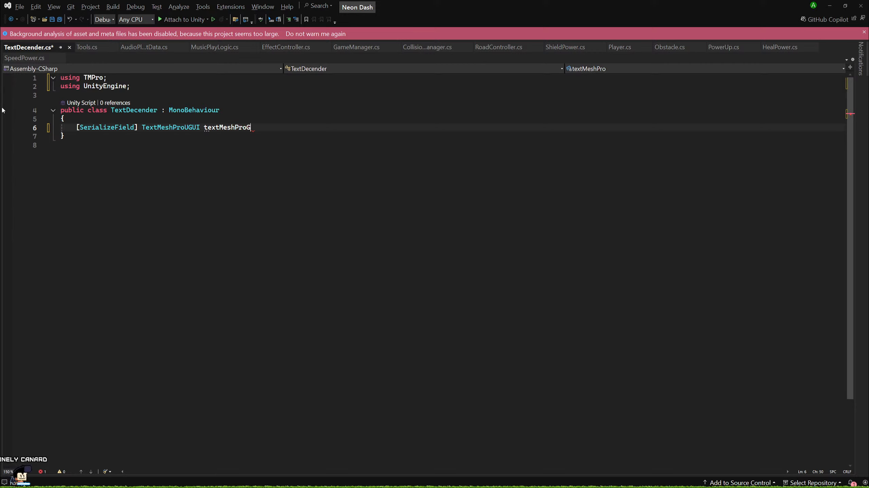
pyautogui.press('BackSpace')
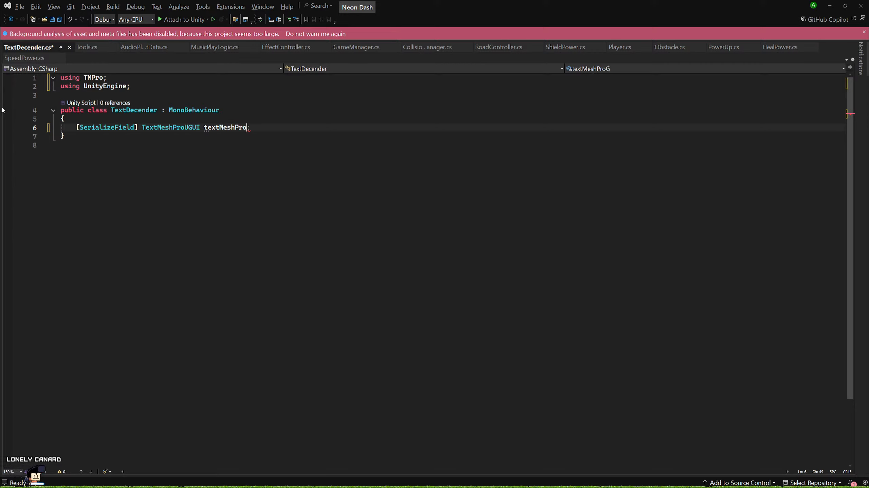
pyautogui.write('UI;')
pyautogui.press('Left')
pyautogui.press('Left')
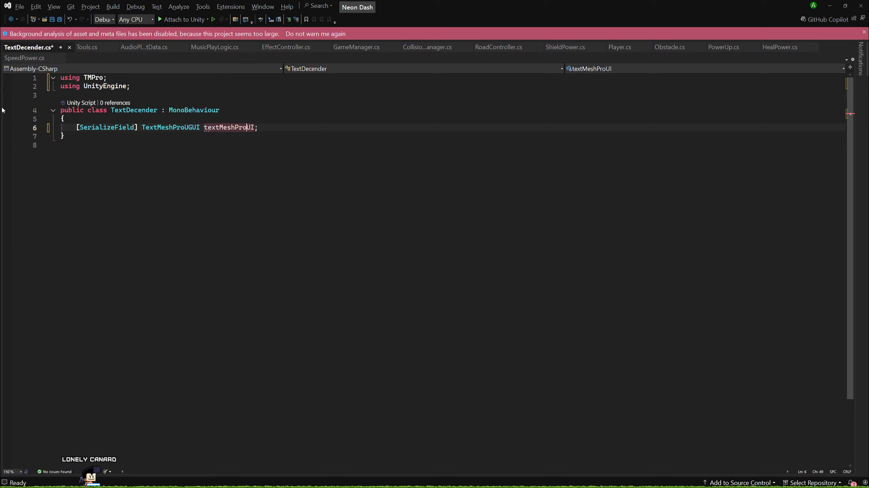
pyautogui.write('G')
pyautogui.press('Right')
pyautogui.press('Right')
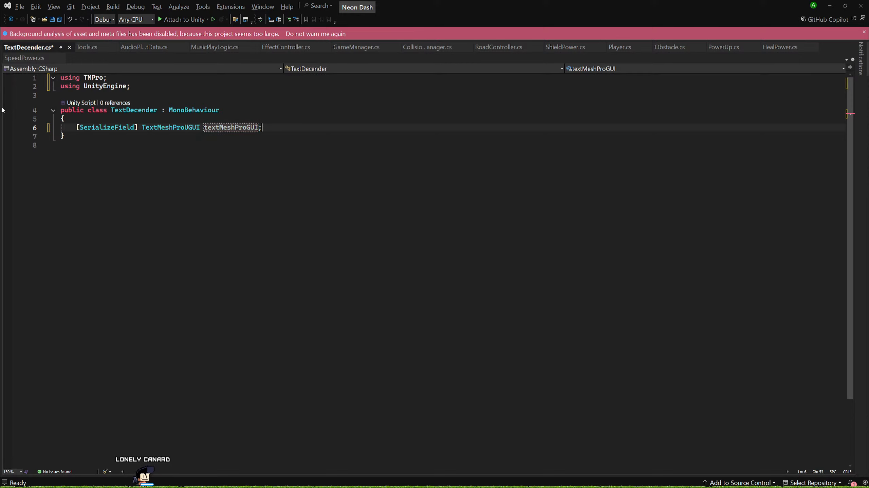
# Add a serialized string field named textToDescend below textMeshProGUI.
pyautogui.press('End')
pyautogui.press('Return')
pyautogui.press('Return')
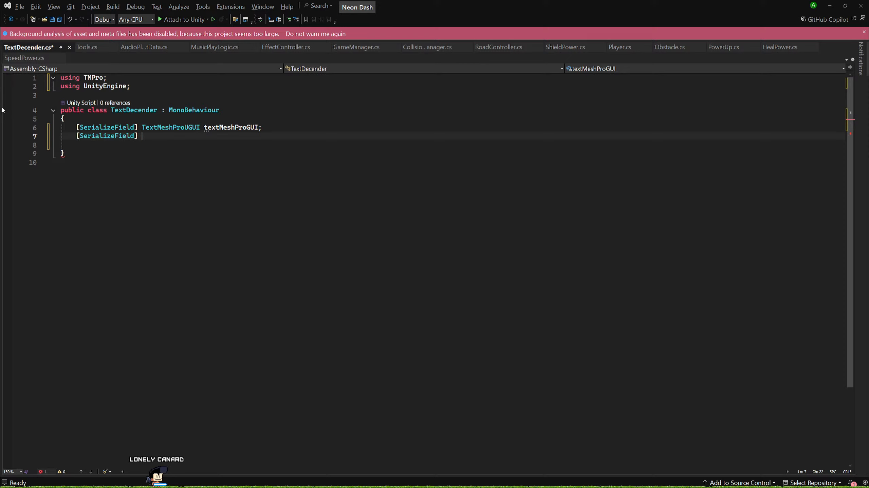
pyautogui.write('string textToDescent;')
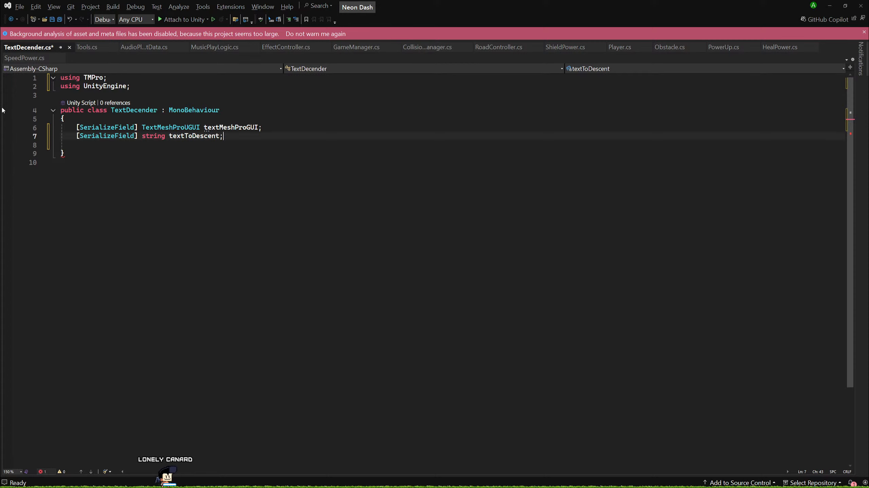
pyautogui.press('BackSpace')
pyautogui.write('d;')
# Add a serialized float field named timeToComplete below textToDescend.
pyautogui.press('Return')
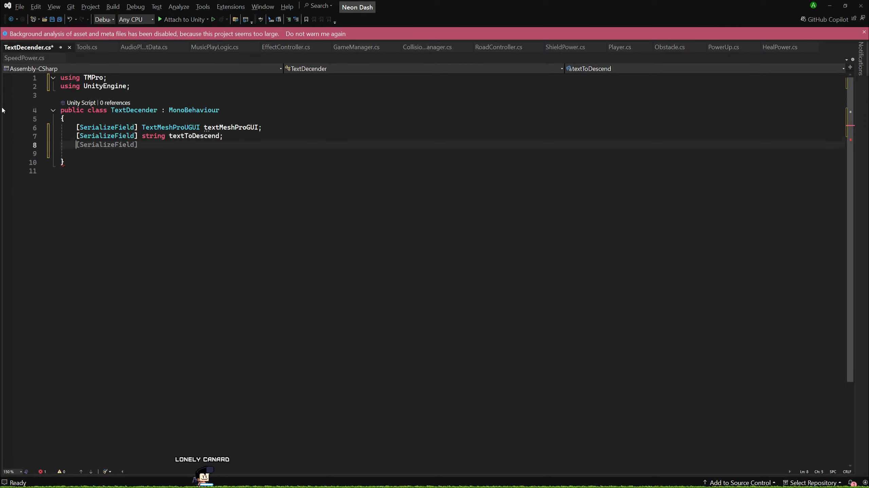
pyautogui.press('Tab')
pyautogui.write('f')
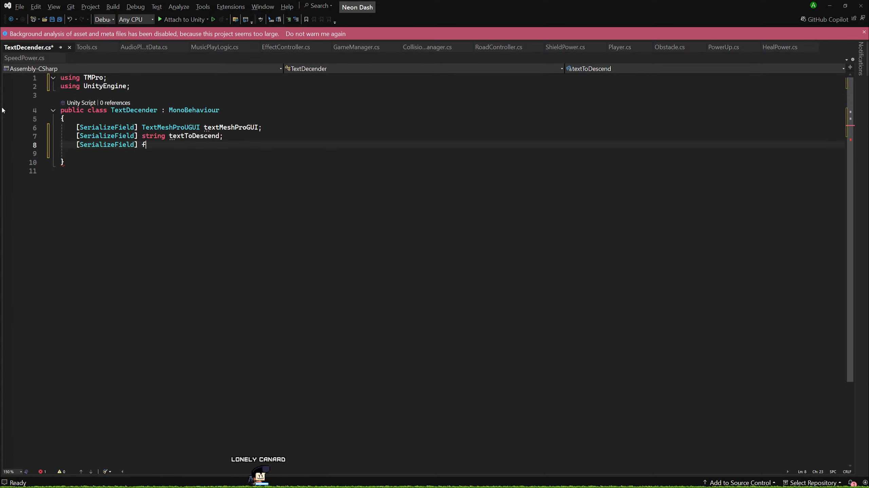
pyautogui.write('loat tim')
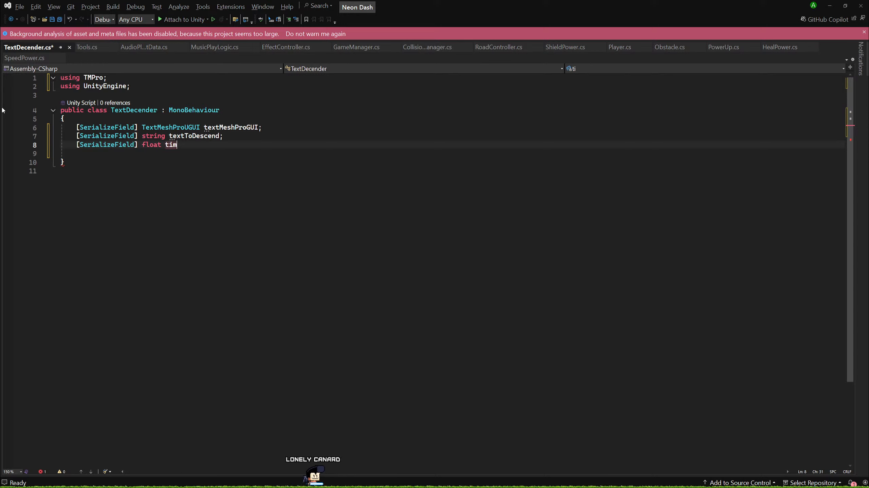
pyautogui.write('e')
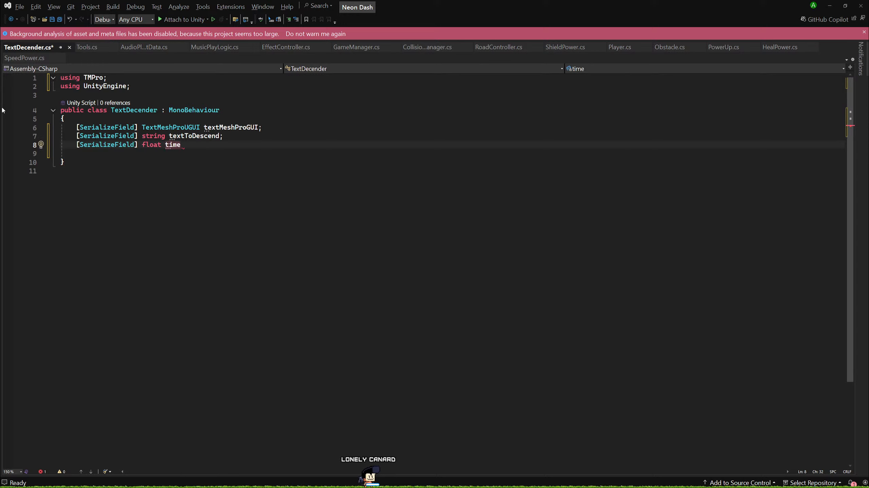
pyautogui.write('ToComplete;')
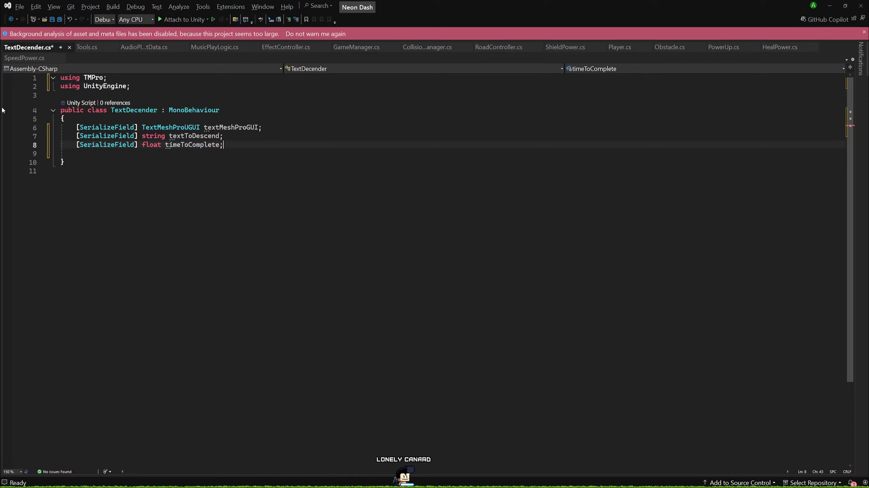
# Declare a public Action named textDescended above the serialized fields, separated from them by a blank line.
pyautogui.press('Up')
pyautogui.press('Up')
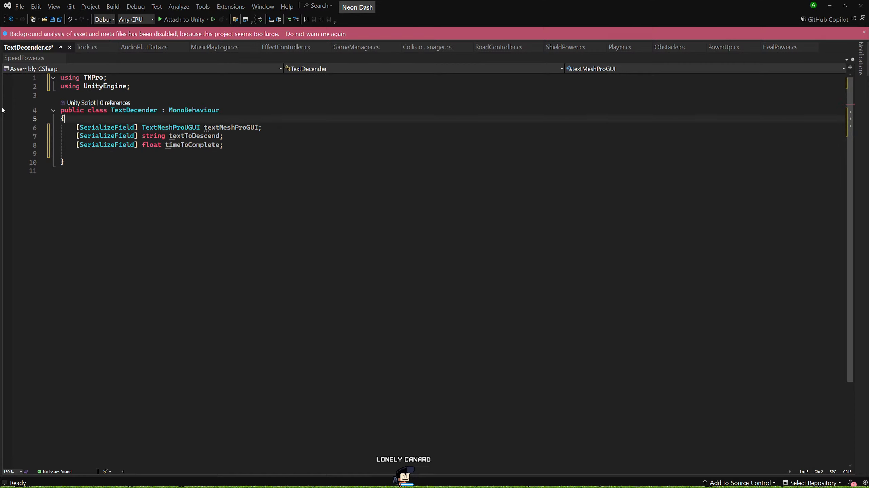
pyautogui.hotkey('ctrl', 'Return')
pyautogui.write('p')
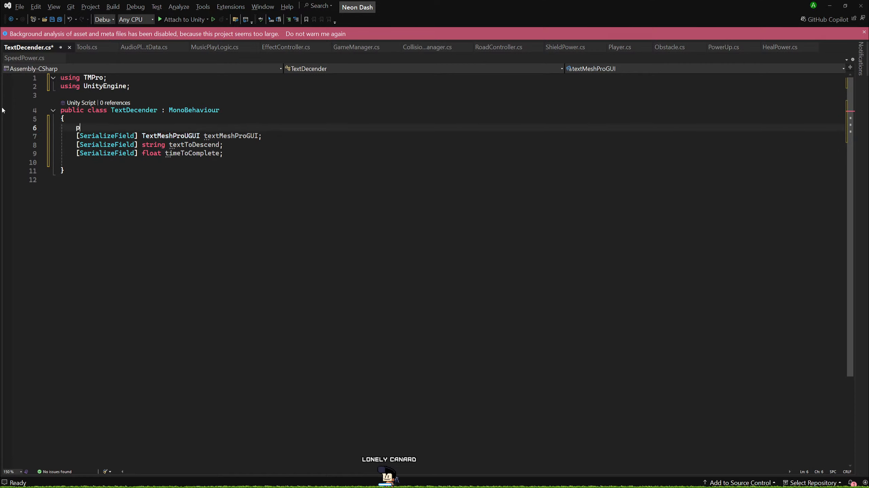
pyautogui.write('ublic ')
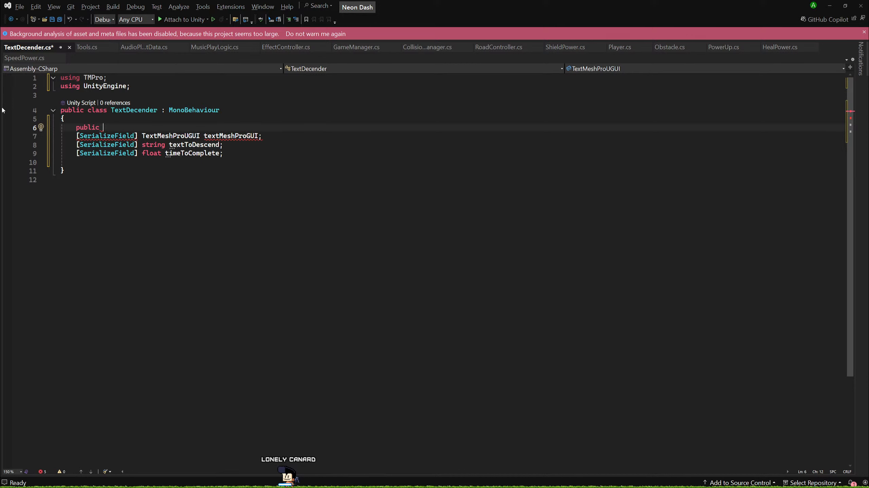
pyautogui.write('Actio')
pyautogui.write('n<')
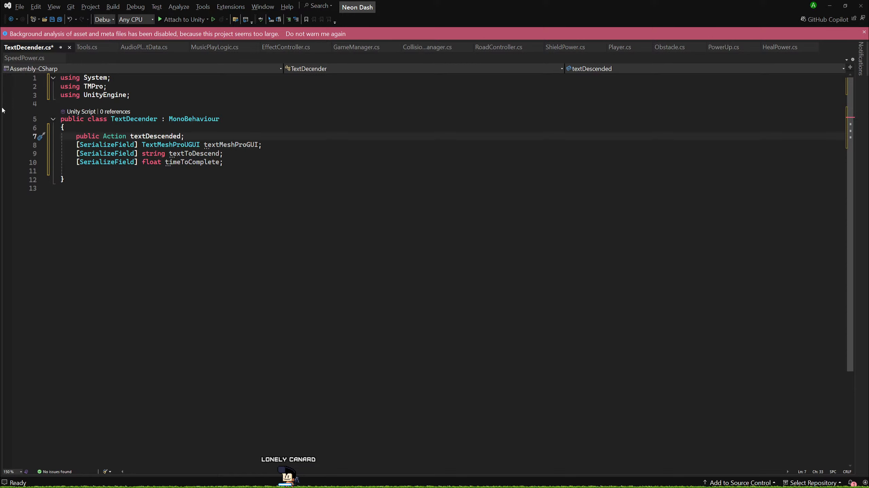
pyautogui.press('Return')
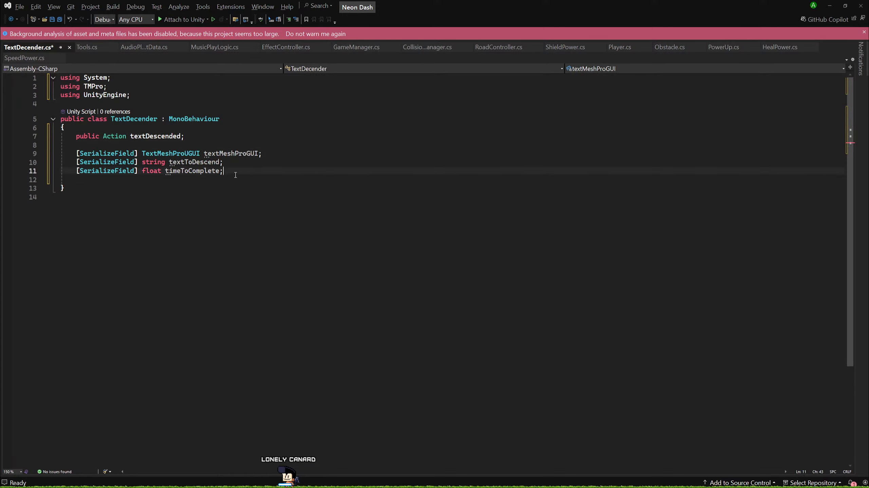
# Create an empty public void StartDescent() method below the timeToComplete field.
pyautogui.press('Return')
pyautogui.press('Return')
pyautogui.press('Return')
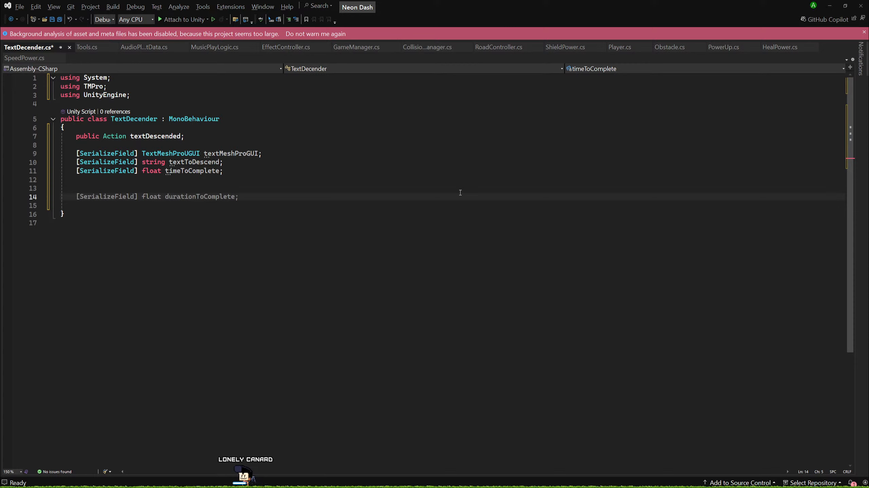
pyautogui.write('public')
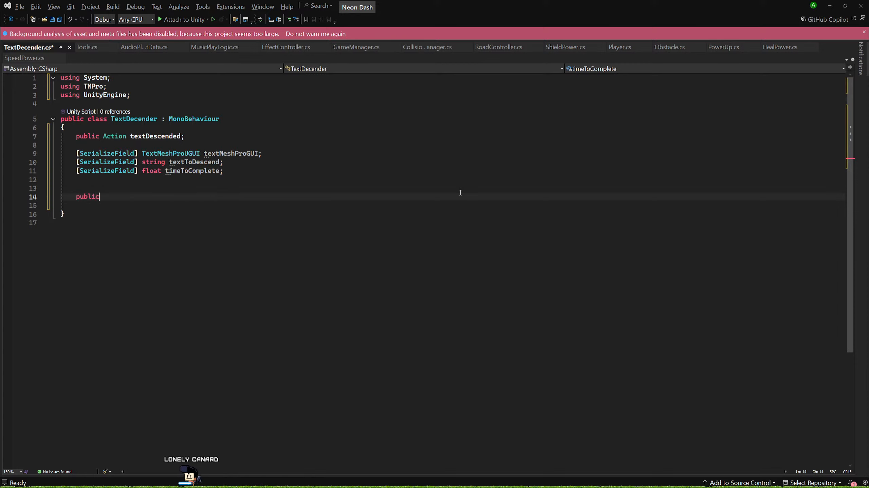
pyautogui.write(' void')
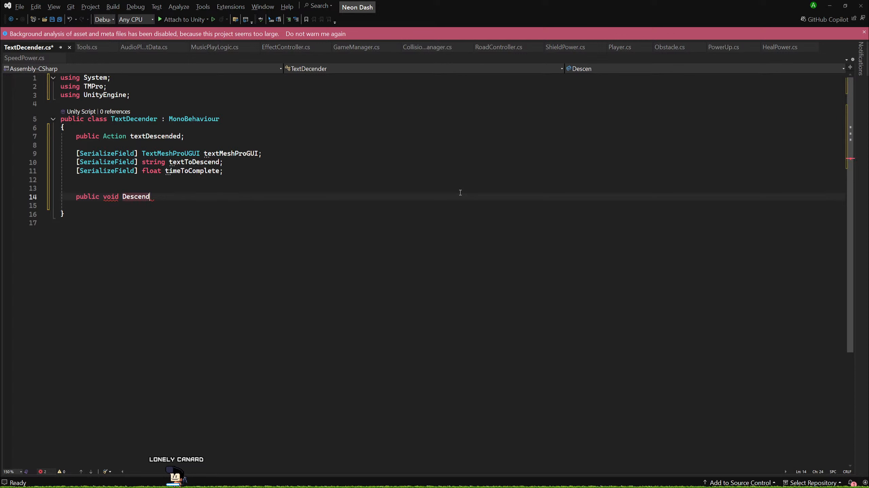
pyautogui.write('DescendTe')
pyautogui.press('BackSpace')
pyautogui.press('BackSpace')
pyautogui.press('BackSpace')
pyautogui.press('BackSpace')
pyautogui.press('BackSpace')
pyautogui.press('BackSpace')
pyautogui.press('BackSpace')
pyautogui.press('BackSpace')
pyautogui.press('BackSpace')
pyautogui.write('Star')
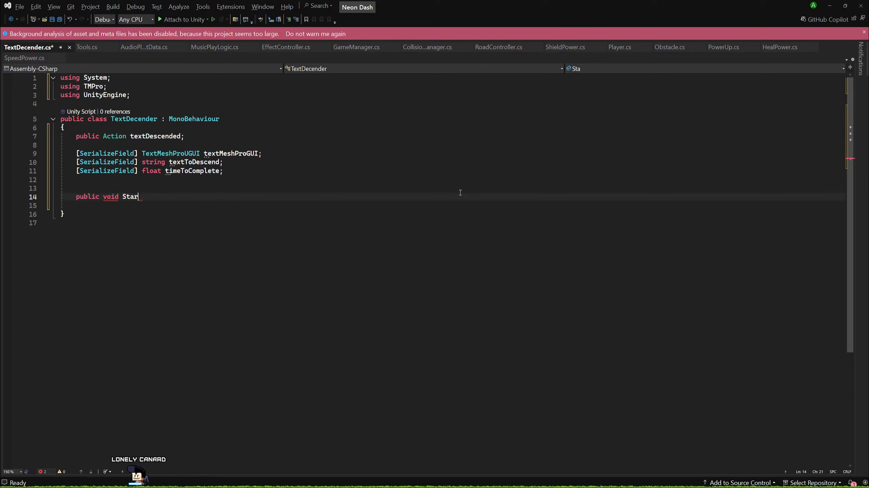
pyautogui.write('tDesce')
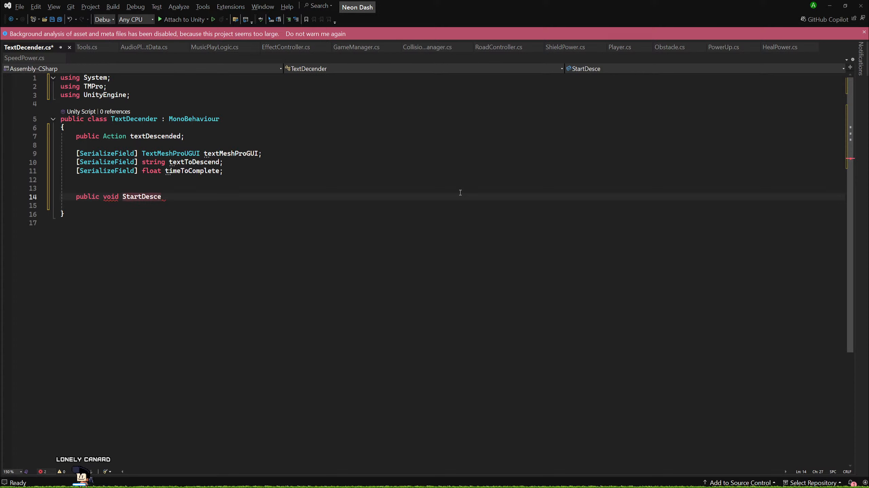
pyautogui.write('nt()')
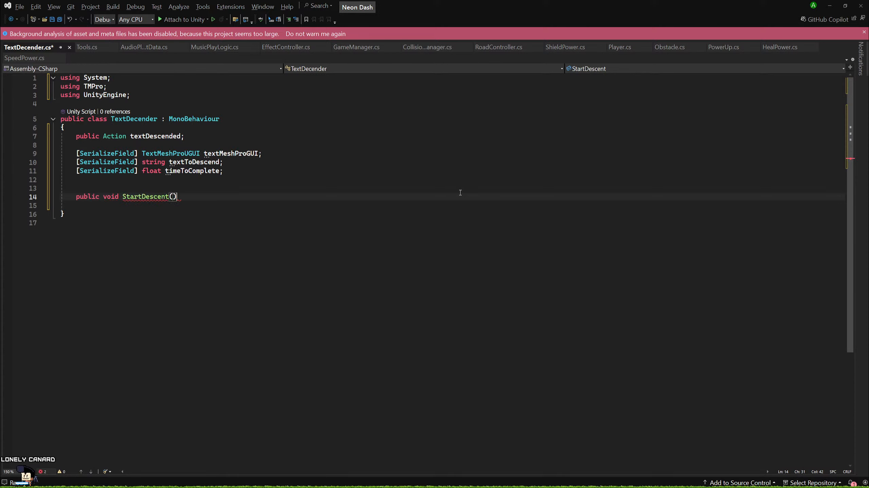
pyautogui.write(' {')
pyautogui.press('Return')
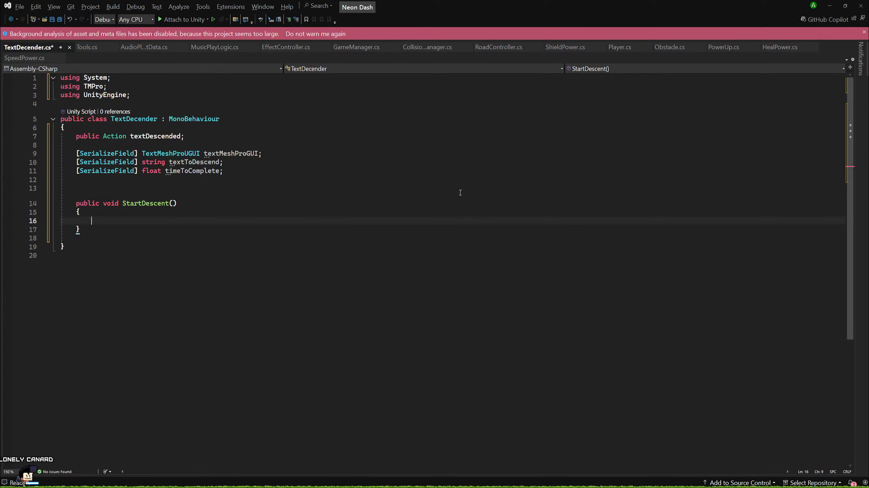
# Make StartDescent return early when textMeshProGUI is null, leaving blank lines after the check.
pyautogui.scroll(-2, 388, 188)
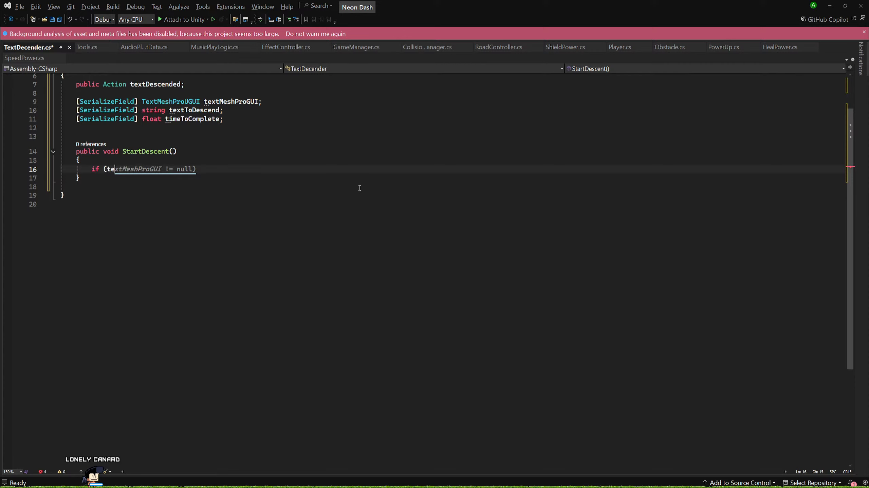
pyautogui.write('hProGUI ')
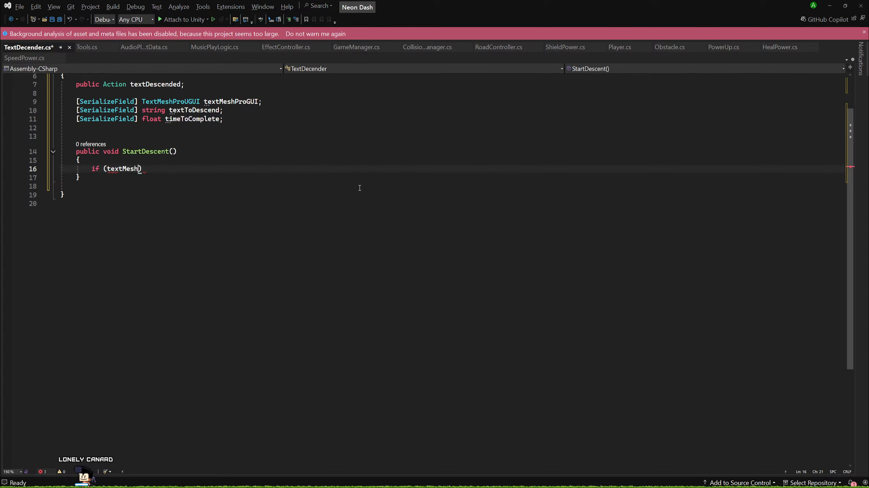
pyautogui.write('== null) retur')
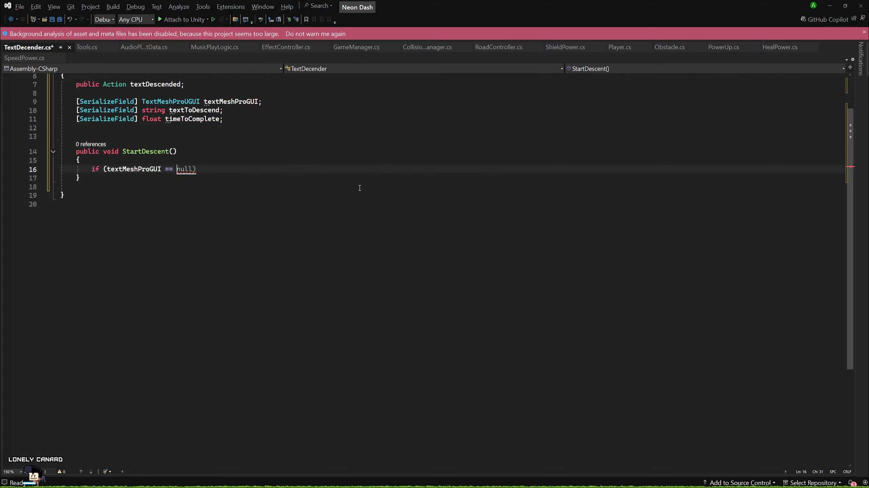
pyautogui.write('n;')
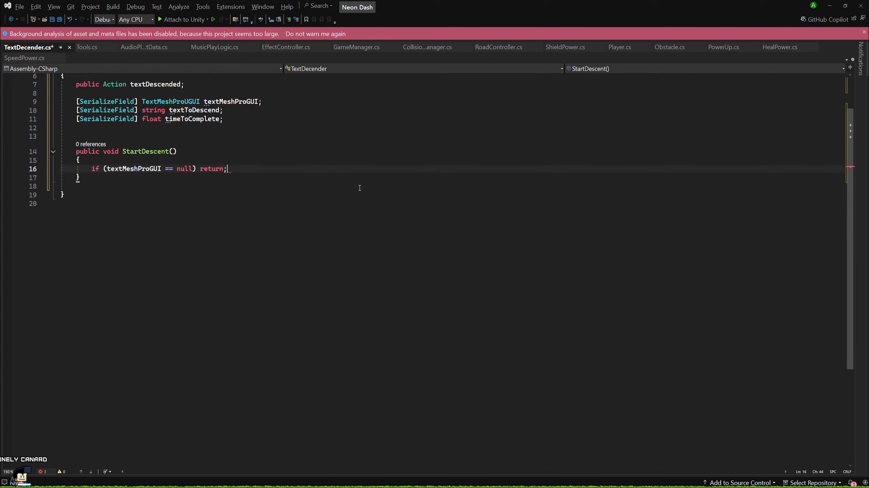
pyautogui.press('Return')
pyautogui.press('Return')
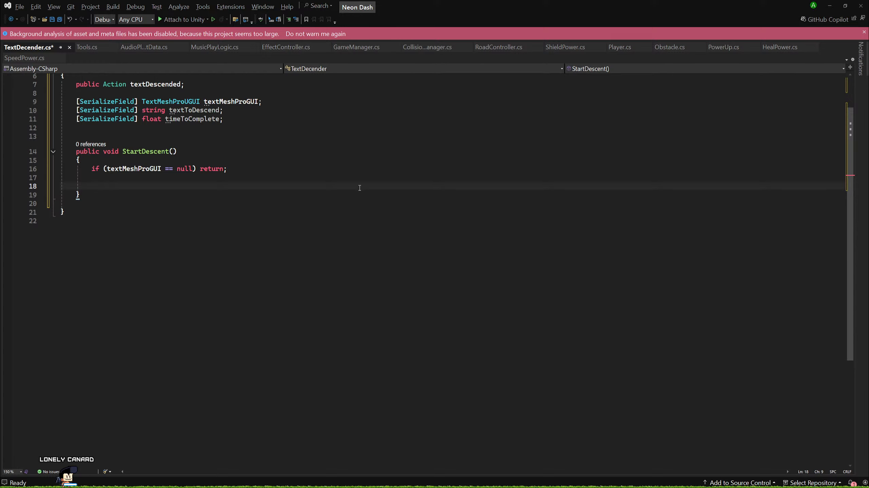
# Create an empty IEnumerator DescenText() coroutine below the StartDescent method, separated from it by blank lines.
pyautogui.press('Down')
pyautogui.press('Return')
pyautogui.press('Return')
pyautogui.press('Return')
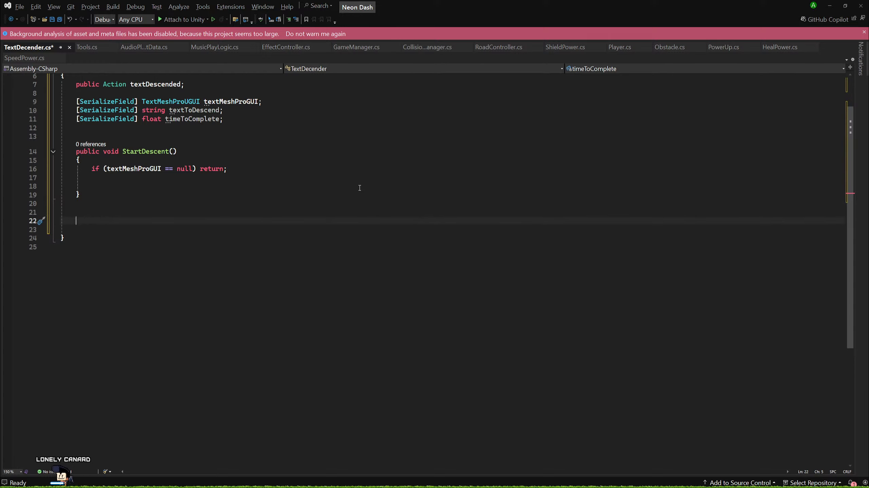
pyautogui.write('IENu')
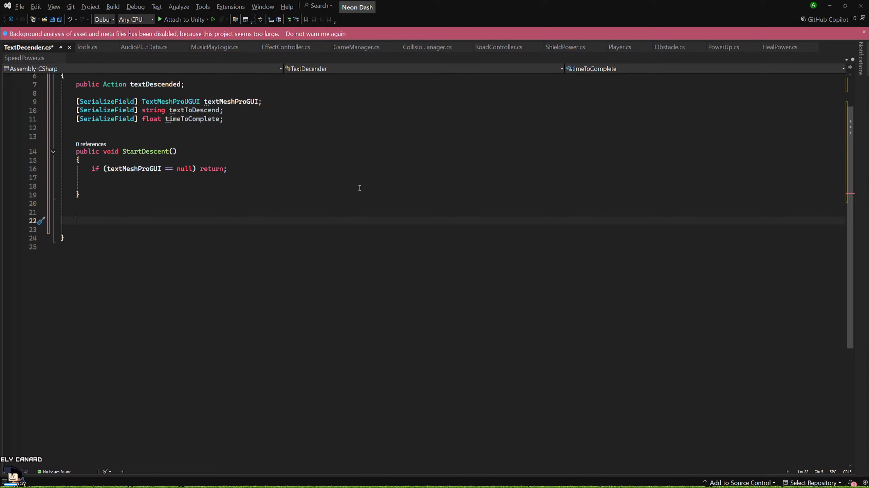
pyautogui.write('mer')
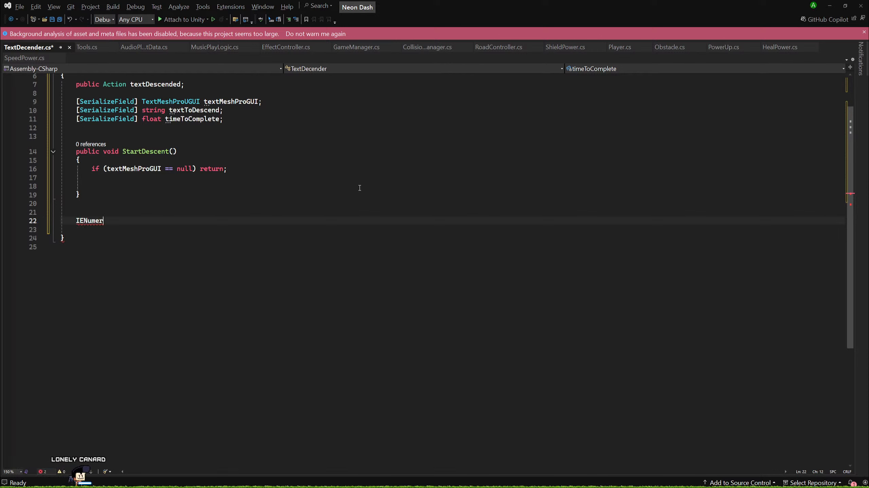
pyautogui.press('Tab')
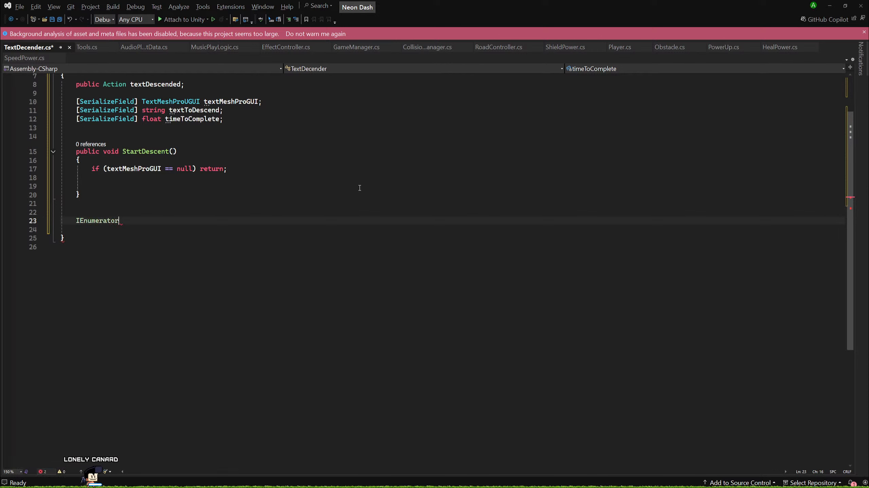
pyautogui.write('D')
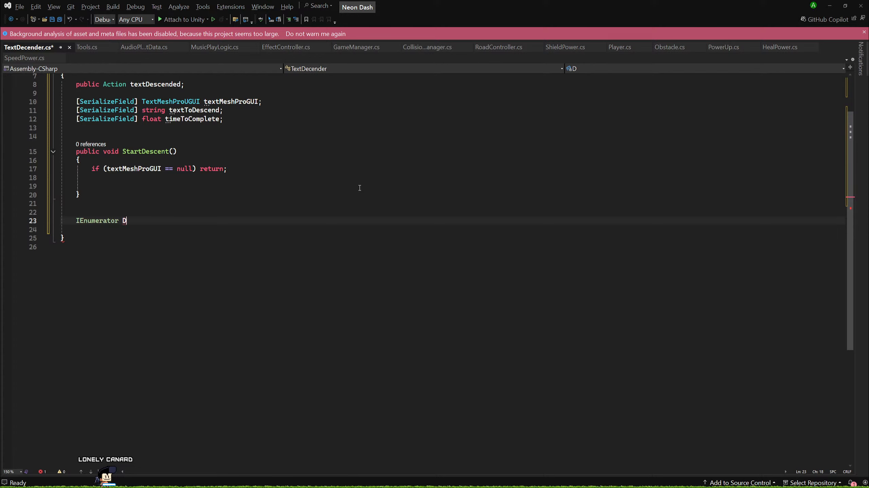
pyautogui.write('escenText()')
pyautogui.press('Return')
pyautogui.write('{')
pyautogui.press('Return')
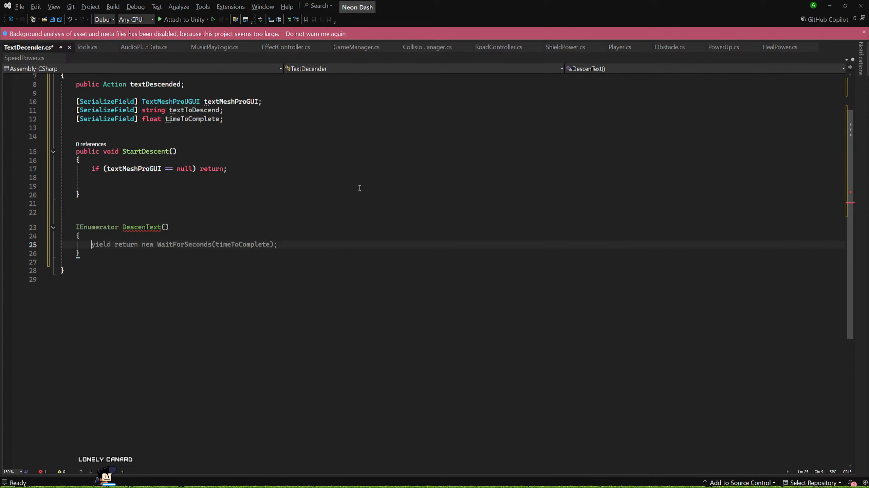
# Make StartDescent call StartCoroutine(DescenText()); directly after the null check.
pyautogui.click(84, 178)
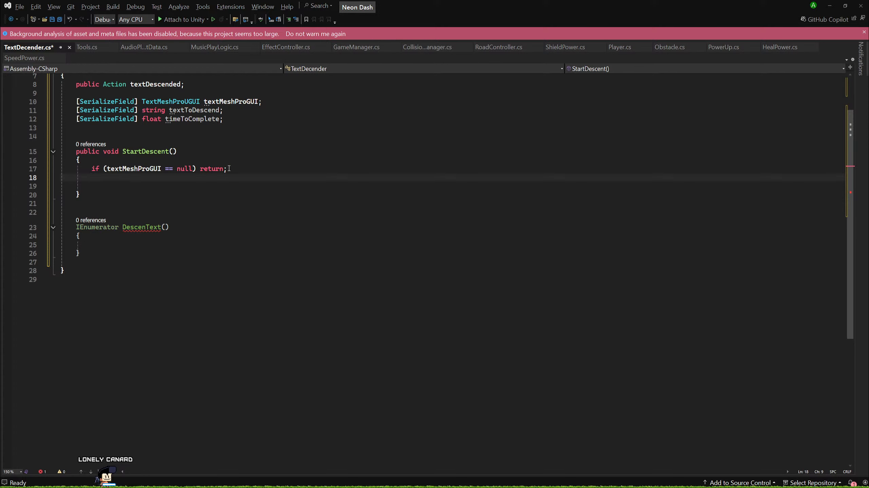
pyautogui.write('Star')
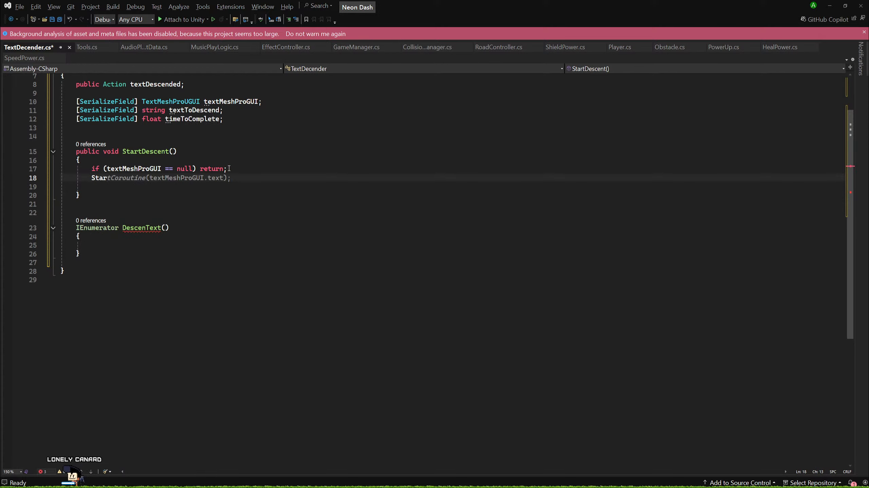
pyautogui.write('tCoroutine(DescenText')
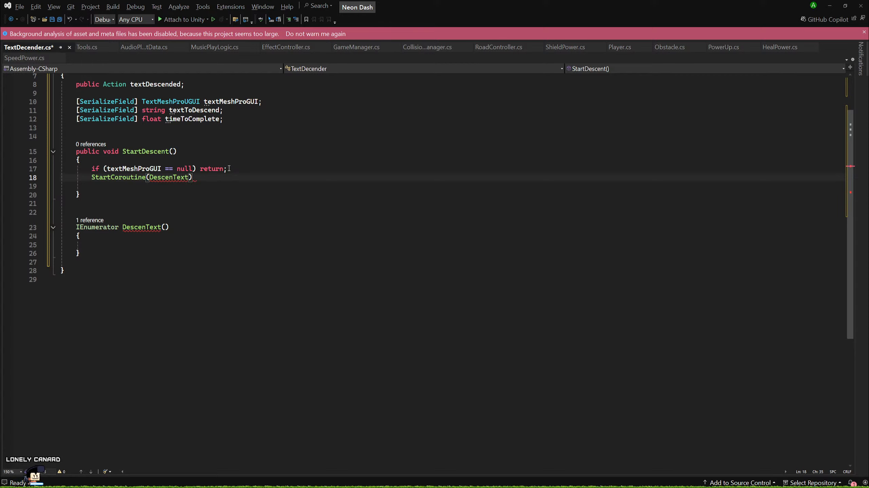
pyautogui.write('());')
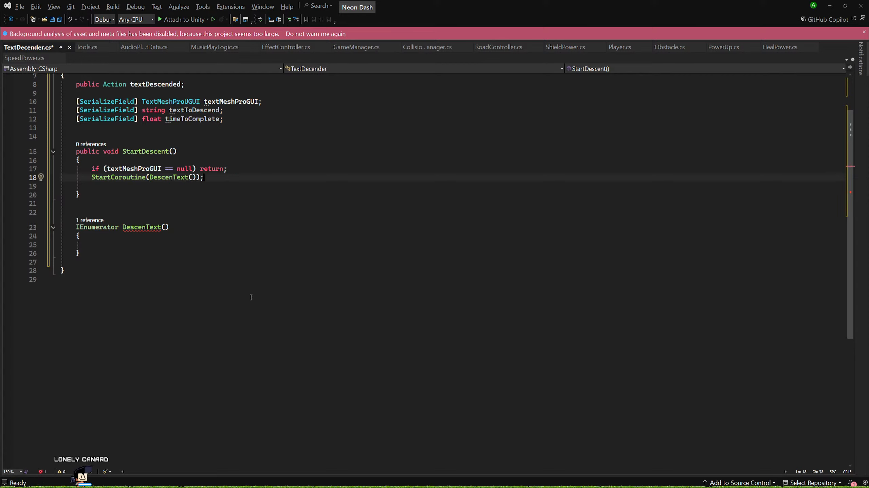
# Correct the coroutine's name to DescendText in both its declaration and the StartCoroutine call.
pyautogui.click(122, 247)
pyautogui.click(144, 228)
pyautogui.write('d')
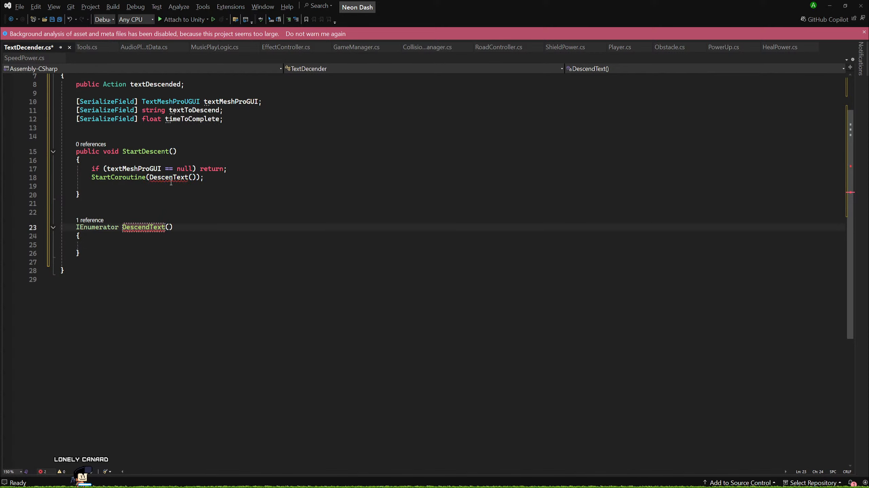
pyautogui.write('d')
# Declare var text = textToDescend; and var currentText = ""; inside DescendText, leaving blank lines after them.
pyautogui.click(170, 243)
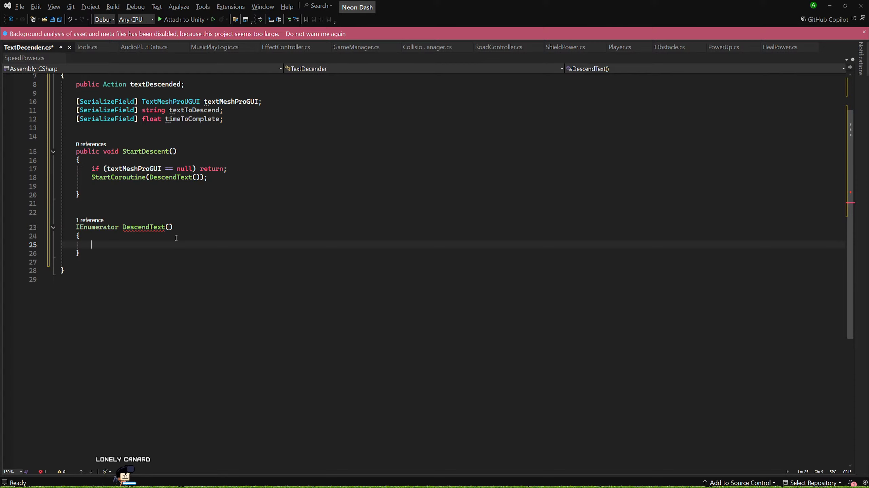
pyautogui.write('w')
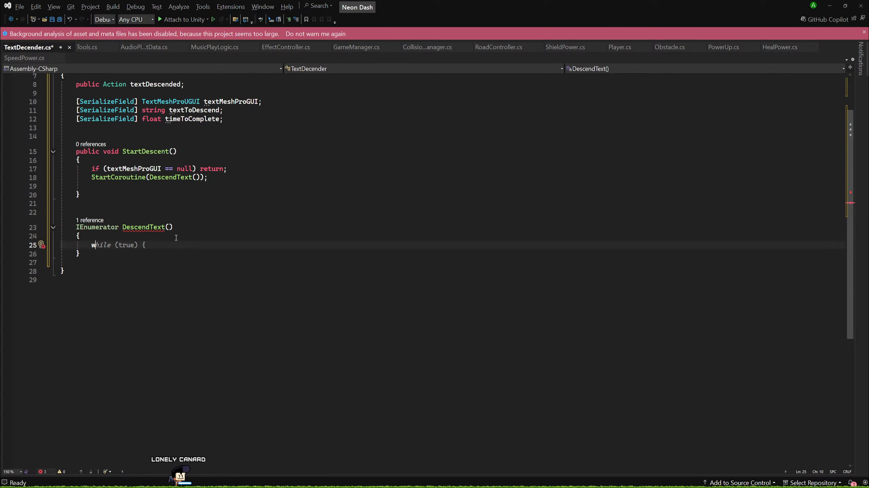
pyautogui.press('BackSpace')
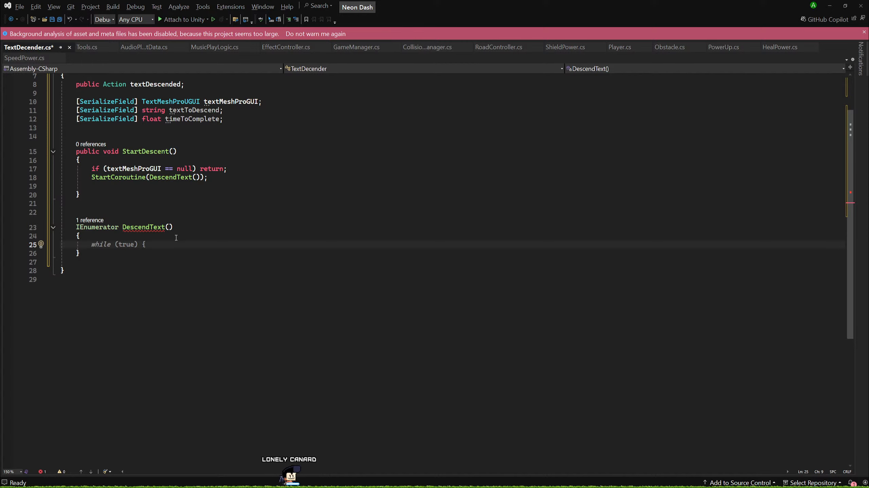
pyautogui.write('var t')
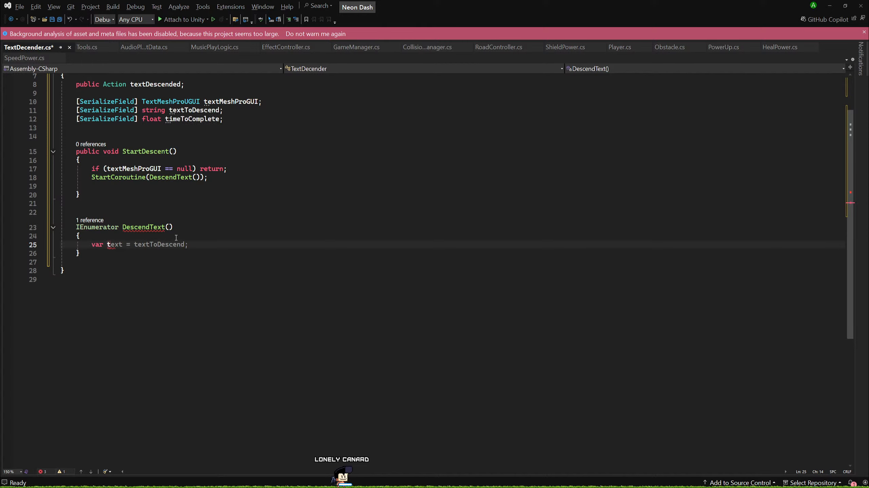
pyautogui.press('Tab')
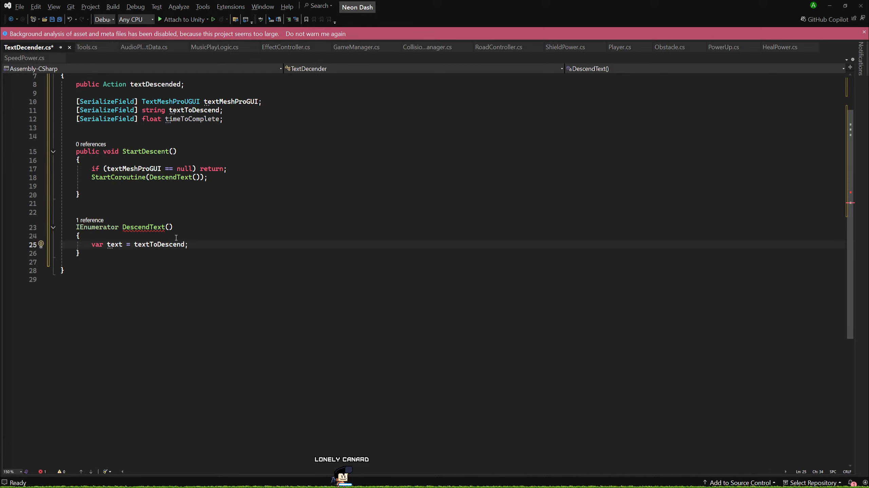
pyautogui.press('Return')
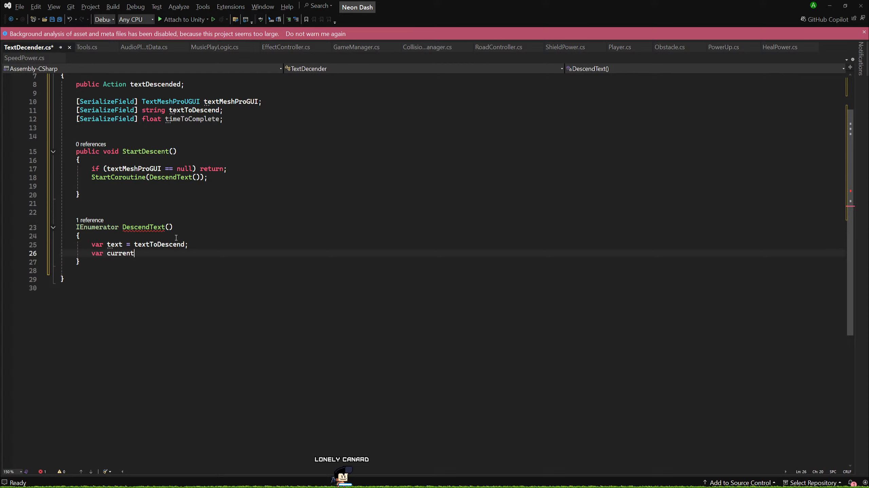
pyautogui.write('var currentText')
pyautogui.press('Return')
pyautogui.press('Return')
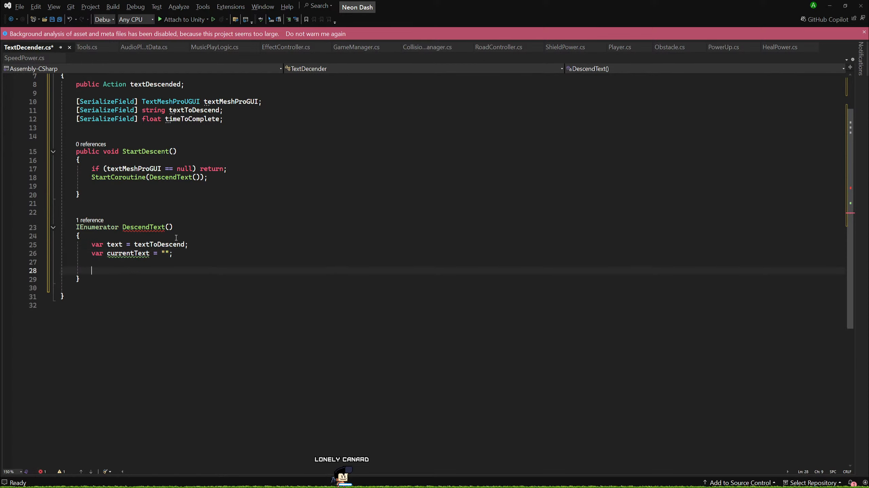
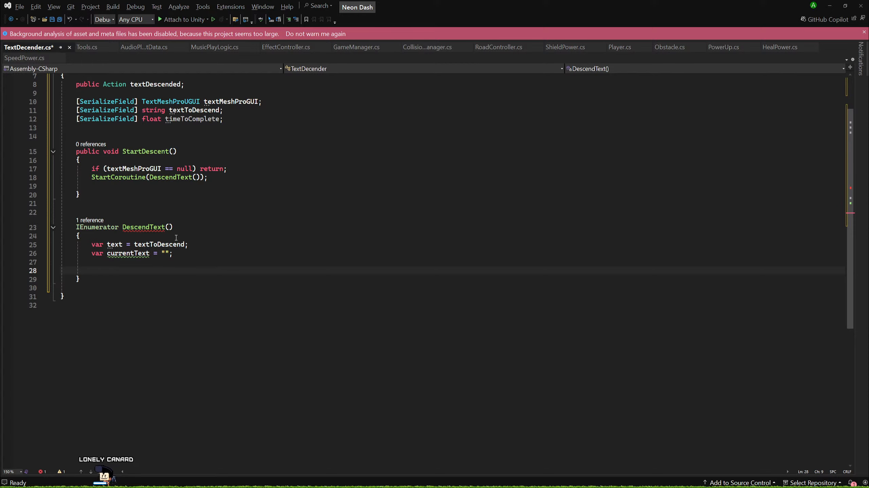
# Declare var delay = currentText.Length / timeToComplete; directly below the currentText declaration in DescendText.
pyautogui.press('Up')
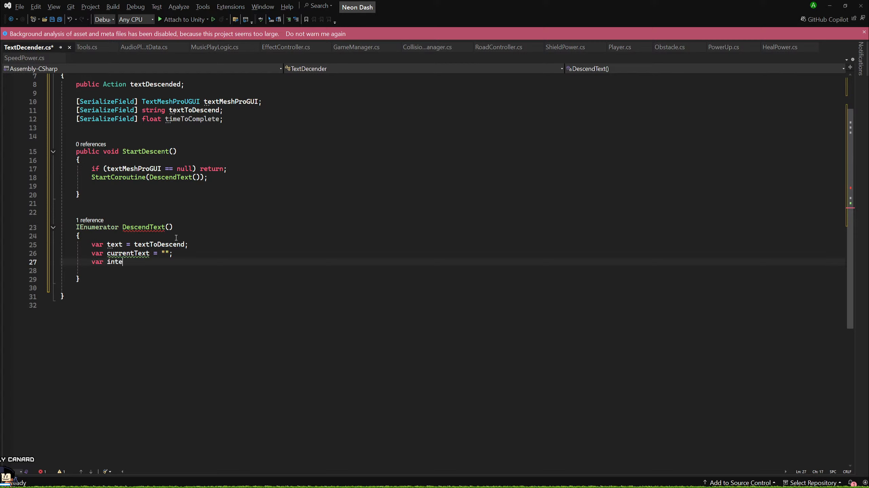
pyautogui.press('BackSpace')
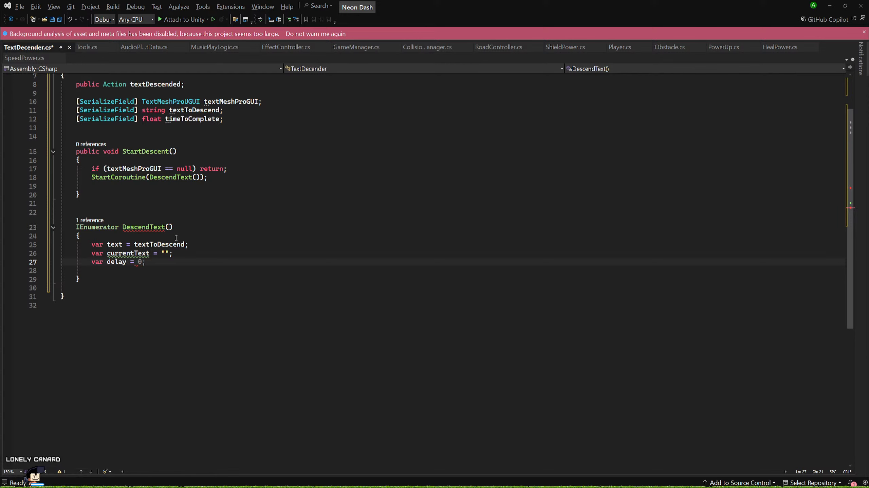
pyautogui.write('cur')
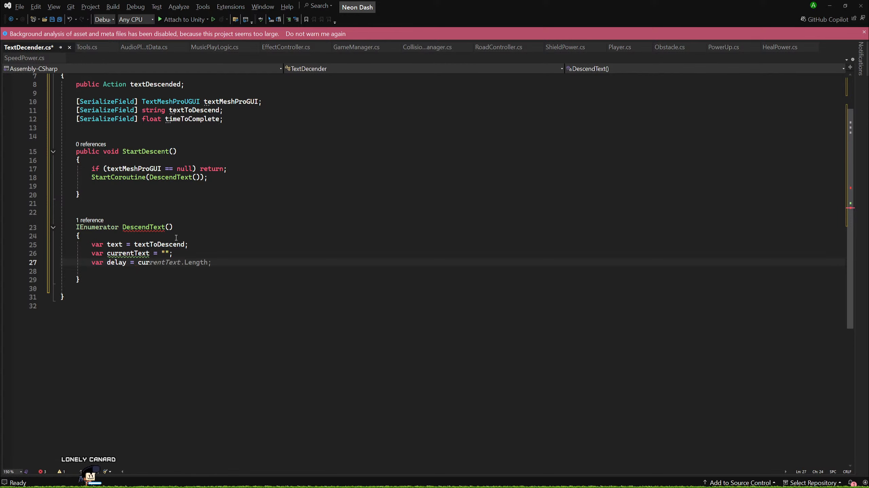
pyautogui.press('Tab')
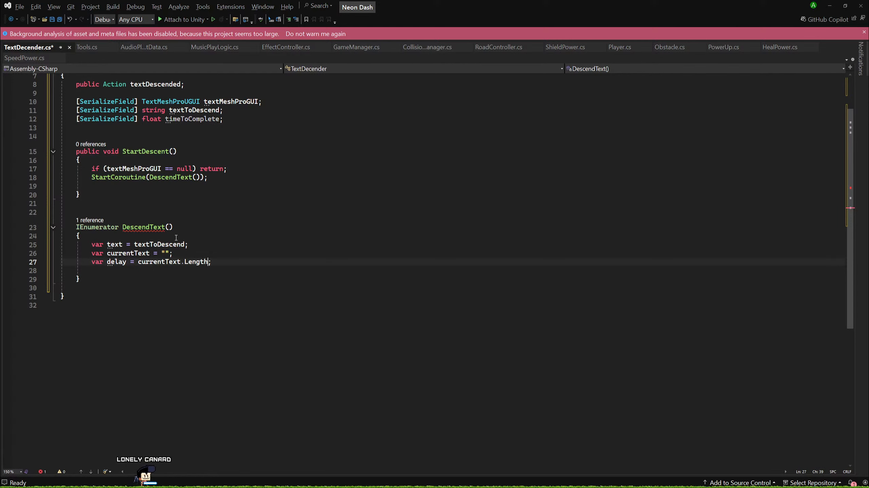
pyautogui.write('/ tim')
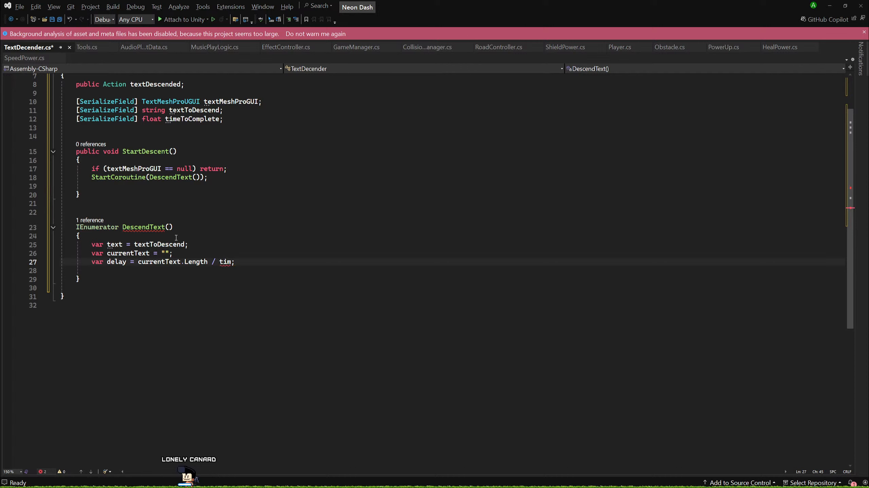
pyautogui.press('Tab')
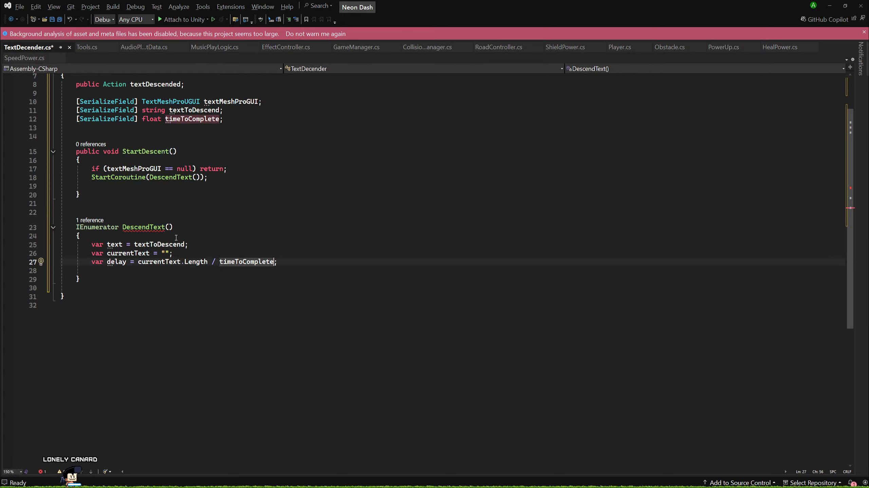
# Reverse the delay division so that it reads timeToComplete/currentText.Length.
pyautogui.press('BackSpace')
pyautogui.press('BackSpace')
pyautogui.press('BackSpace')
pyautogui.press('BackSpace')
pyautogui.press('BackSpace')
pyautogui.press('BackSpace')
pyautogui.press('BackSpace')
pyautogui.press('BackSpace')
pyautogui.press('BackSpace')
pyautogui.press('BackSpace')
pyautogui.press('BackSpace')
pyautogui.press('BackSpace')
pyautogui.press('BackSpace')
pyautogui.press('BackSpace')
pyautogui.press('BackSpace')
pyautogui.press('BackSpace')
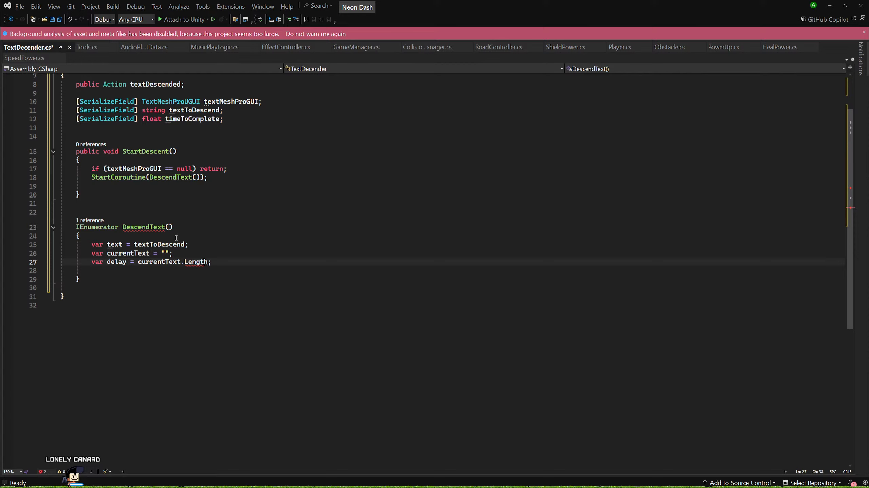
pyautogui.hotkey('ctrl', 'Left')
pyautogui.hotkey('ctrl', 'Left')
pyautogui.hotkey('ctrl', 'Left')
pyautogui.write('t')
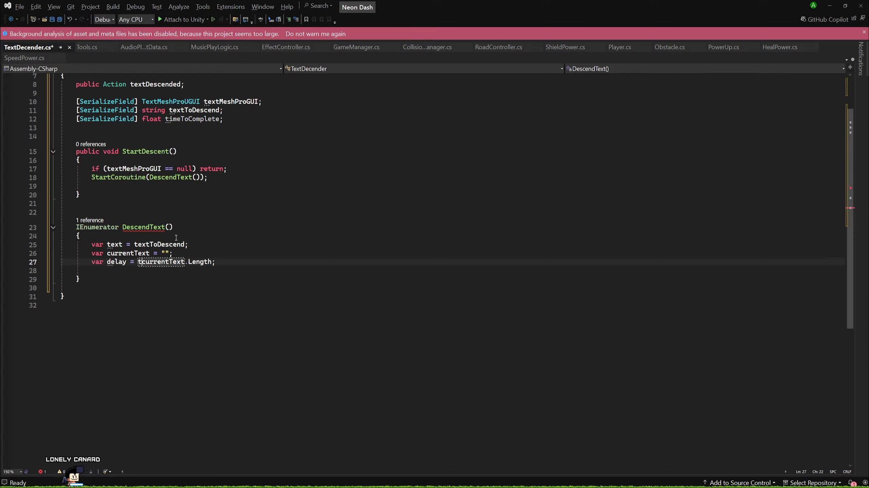
pyautogui.write('imeToCom')
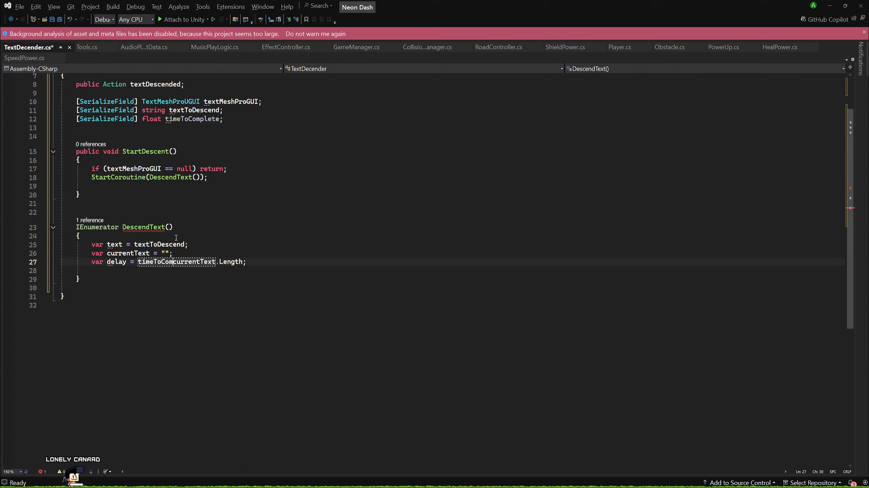
pyautogui.write('plete/')
pyautogui.press('Right')
pyautogui.press('Right')
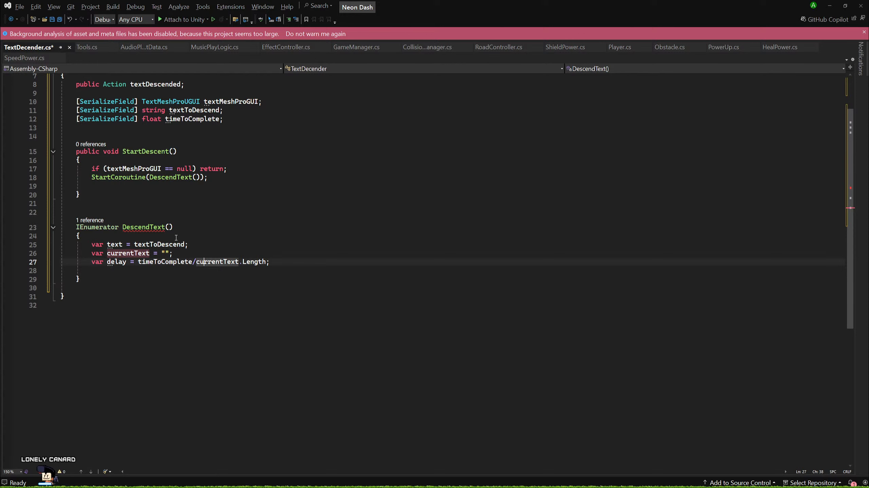
# Declare var wait = new WaitForSeconds(delay); on the line below delay, followed by a blank line.
pyautogui.press('End')
pyautogui.press('Return')
pyautogui.press('Return')
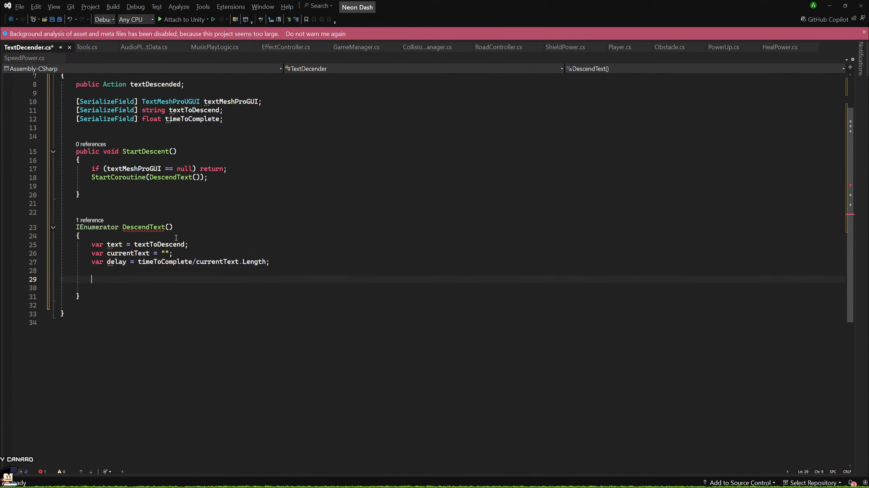
pyautogui.press('Up')
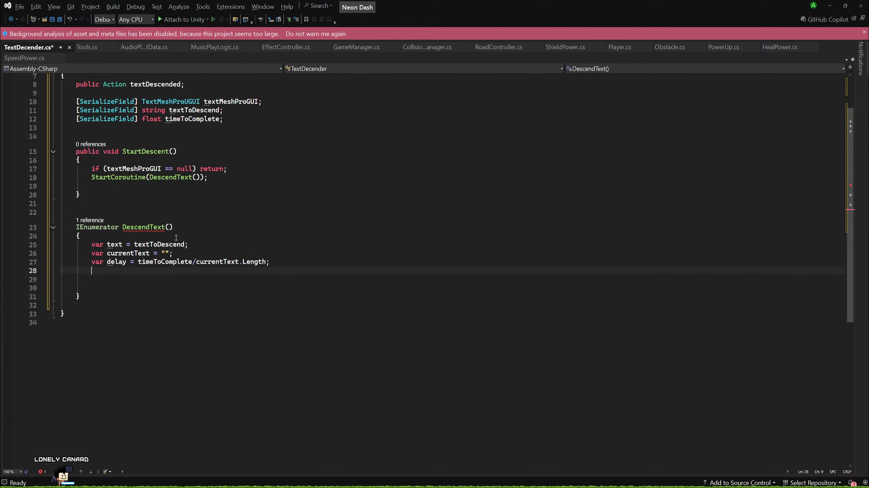
pyautogui.write('var wait = ')
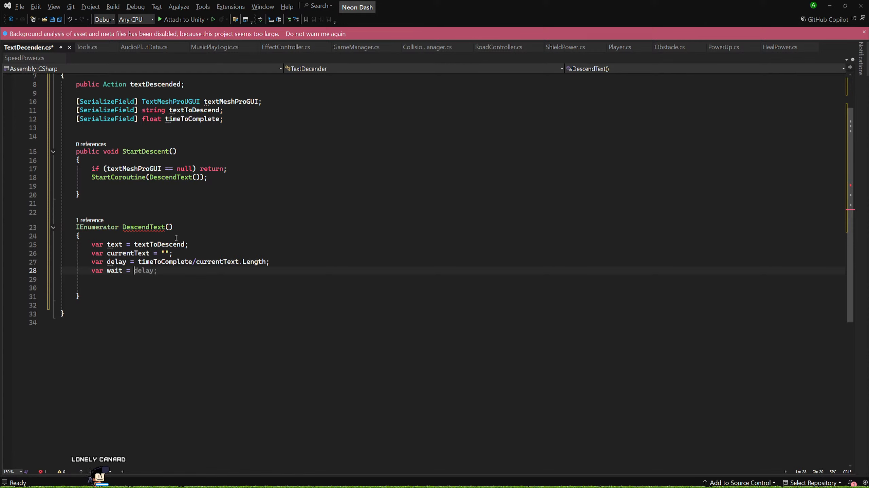
pyautogui.write('ne')
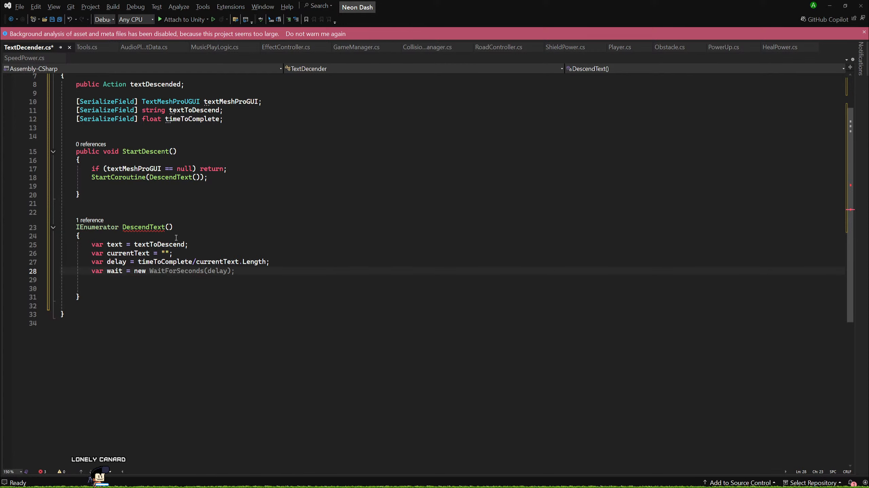
pyautogui.write('w')
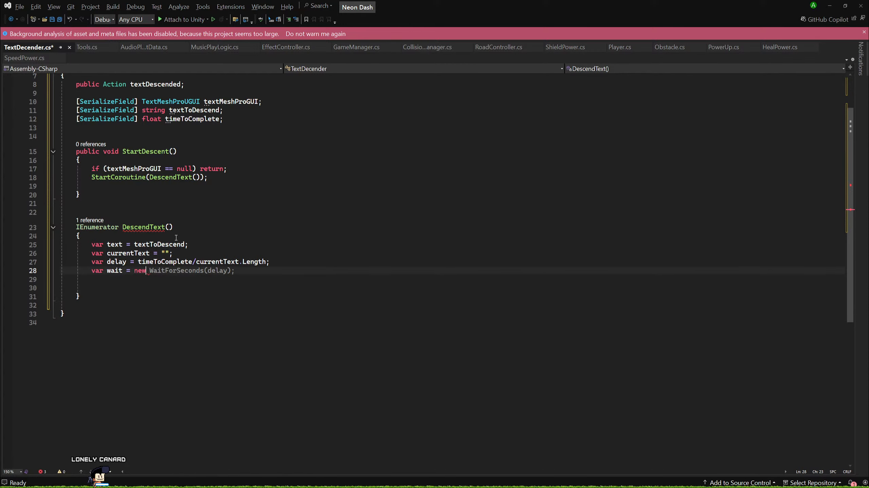
pyautogui.press('Tab')
pyautogui.press('Return')
pyautogui.press('Return')
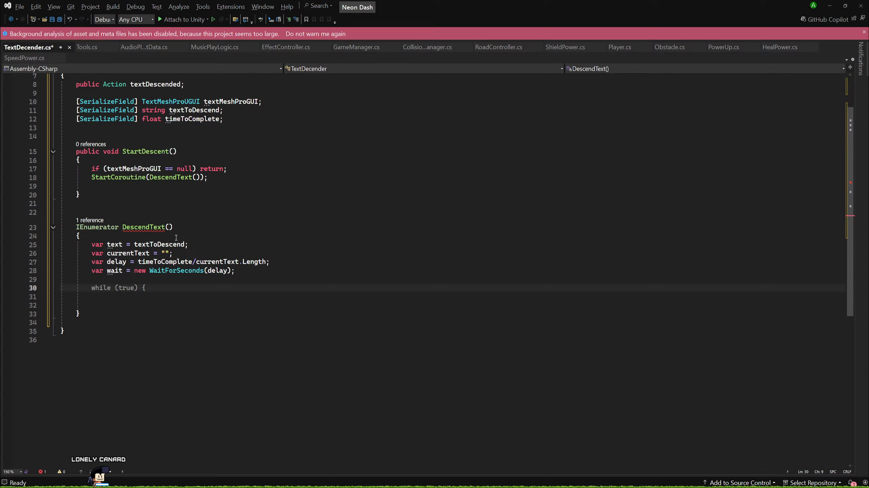
# Start a while loop below the variable declarations with the condition currentText.Length > 0.
pyautogui.write('while(curr')
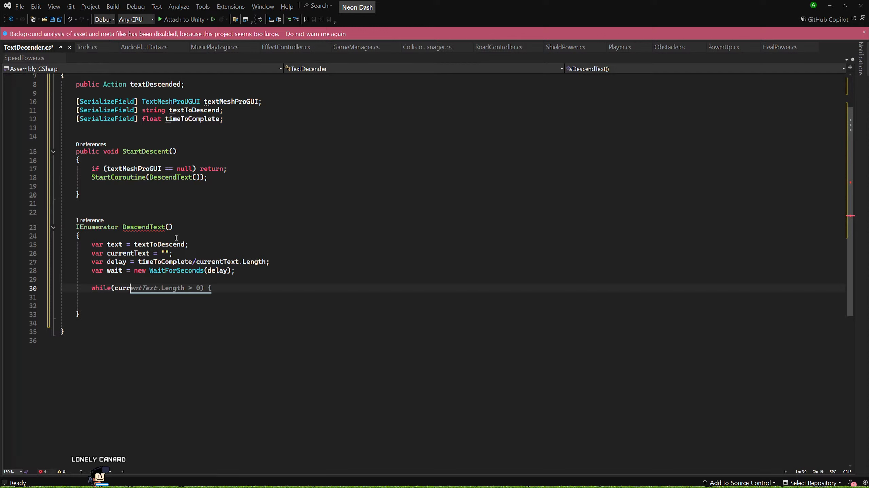
pyautogui.write('entText')
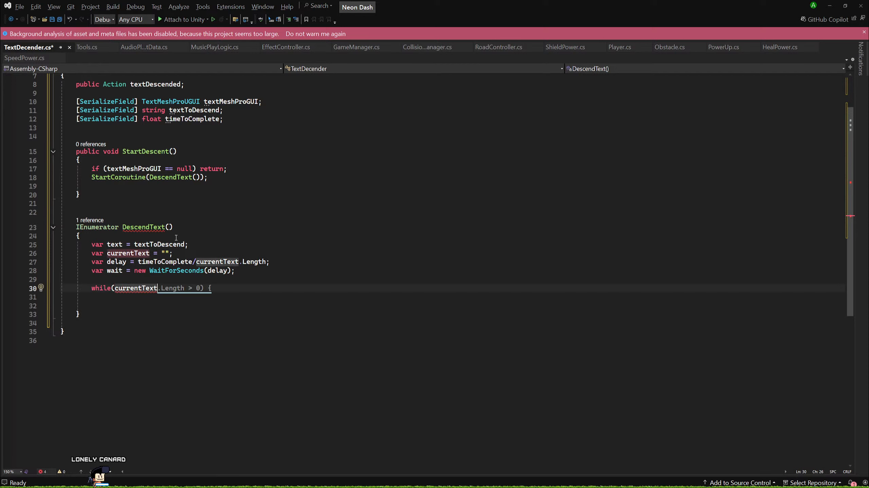
pyautogui.press('Tab')
pyautogui.press('Left')
pyautogui.press('Left')
pyautogui.press('Left')
pyautogui.press('Left')
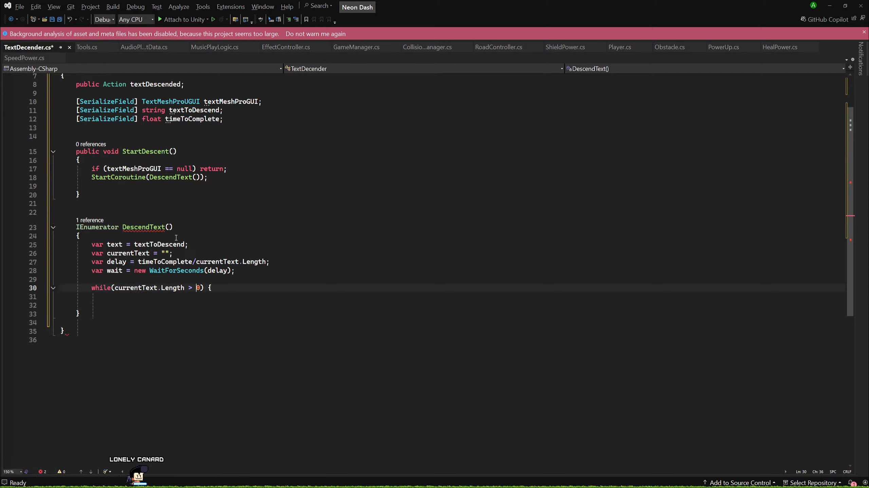
# Change the while condition to currentText.Length != text.Length and give the loop an empty braced body on its own lines.
pyautogui.press('BackSpace')
pyautogui.press('BackSpace')
pyautogui.write('<')
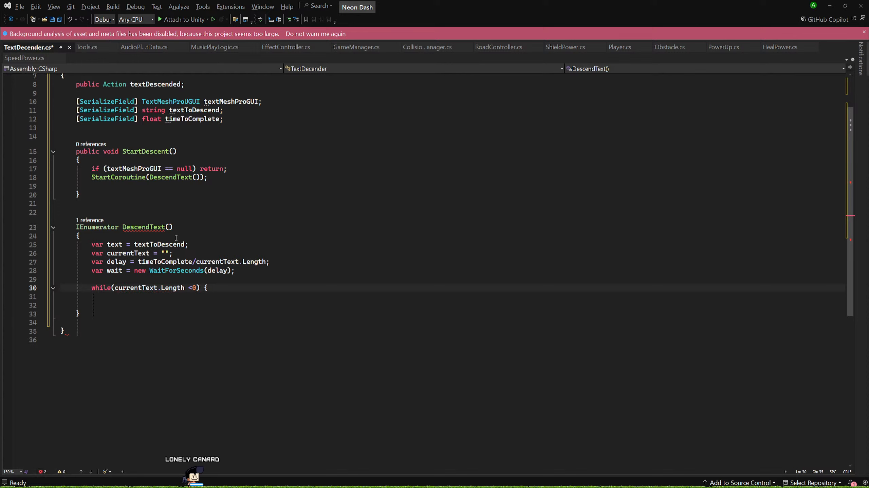
pyautogui.press('Right')
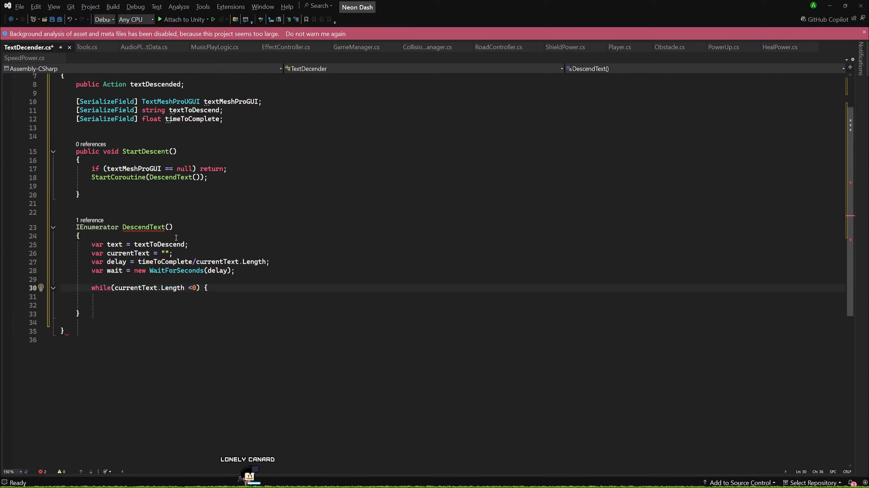
pyautogui.press('BackSpace')
pyautogui.press('BackSpace')
pyautogui.write('!= ')
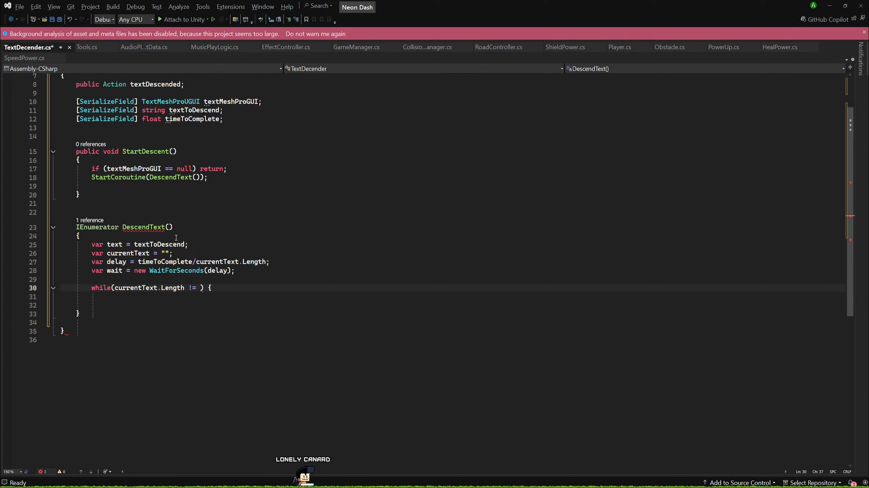
pyautogui.write('text.')
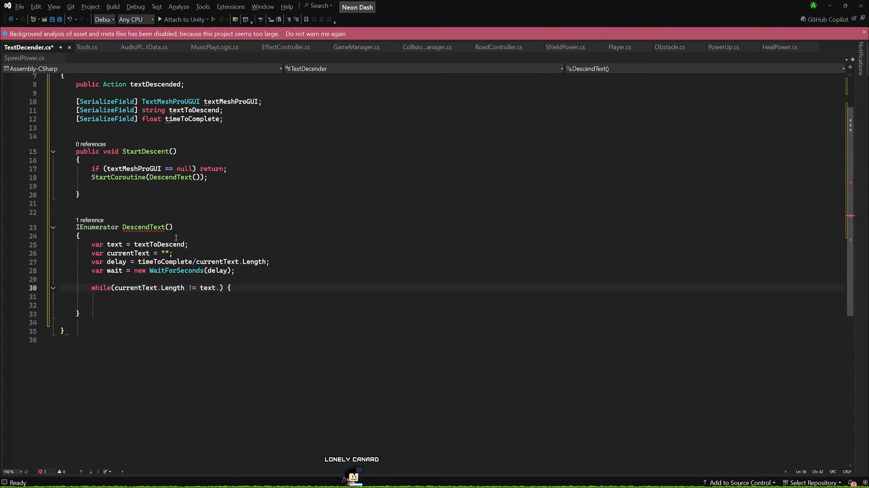
pyautogui.write('Length')
pyautogui.press('Right')
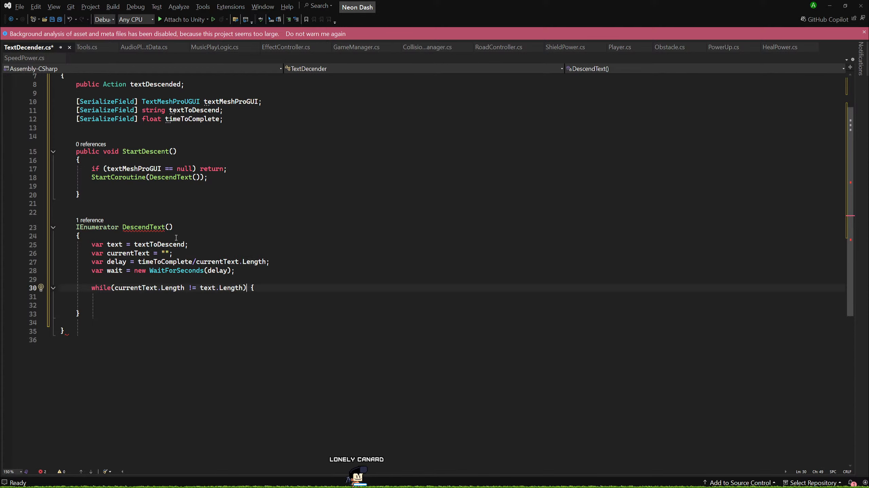
pyautogui.write('{')
pyautogui.press('Return')
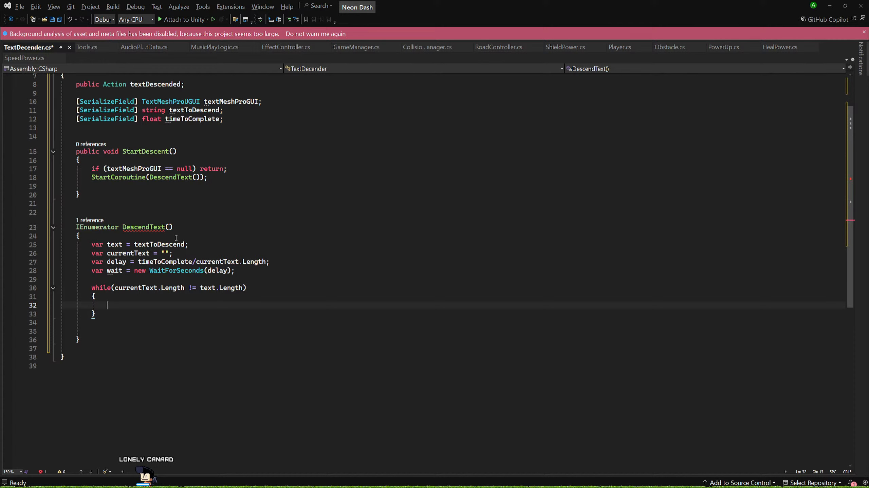
# Add textMeshProGUI.text = currentText; as the last statement of the while loop, leaving blank lines above it.
pyautogui.press('Return')
pyautogui.press('Return')
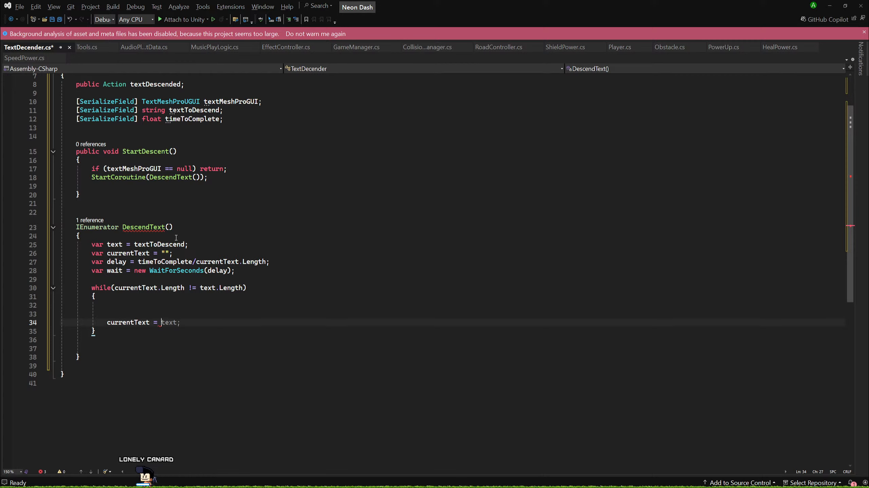
pyautogui.press('BackSpace')
pyautogui.press('BackSpace')
pyautogui.press('BackSpace')
pyautogui.press('BackSpace')
pyautogui.press('BackSpace')
pyautogui.press('BackSpace')
pyautogui.press('BackSpace')
pyautogui.press('BackSpace')
pyautogui.press('BackSpace')
pyautogui.press('BackSpace')
pyautogui.press('BackSpace')
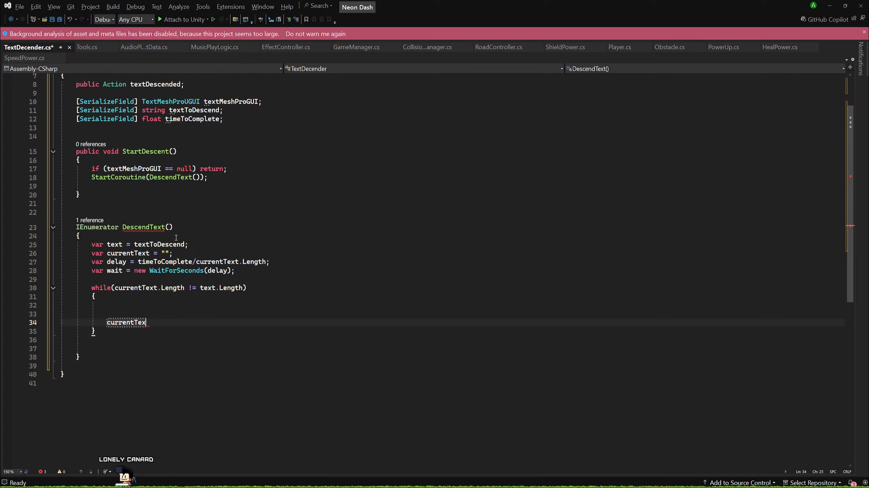
pyautogui.press('BackSpace')
pyautogui.press('BackSpace')
pyautogui.write('textMeshProGUI')
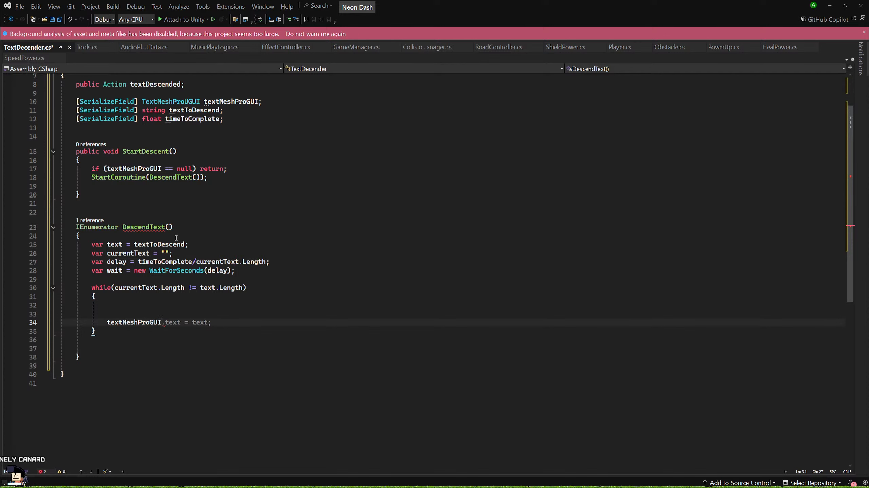
pyautogui.write('.text = te')
pyautogui.press('BackSpace')
pyautogui.press('BackSpace')
pyautogui.write('c')
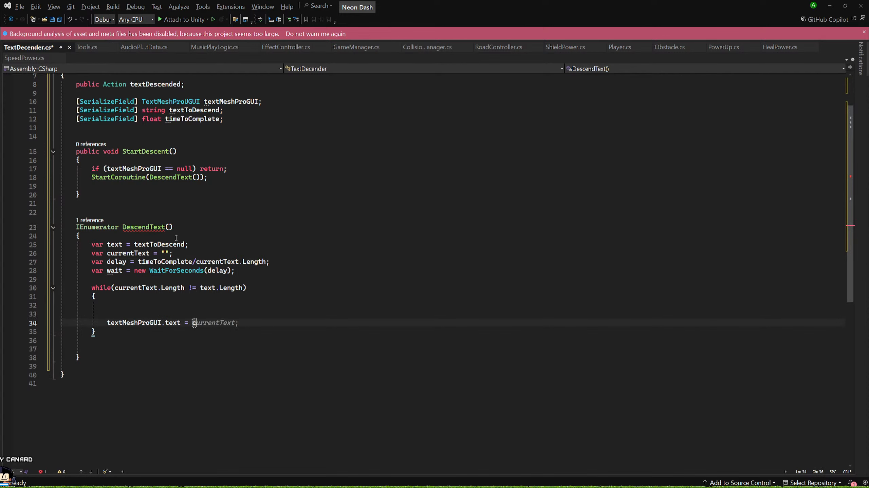
pyautogui.write('urre')
pyautogui.press('Tab')
# Add currentText = text.Substring(0,currentText.Length); as the first line of the while loop, with extra blank lines before the text assignment.
pyautogui.press('Up')
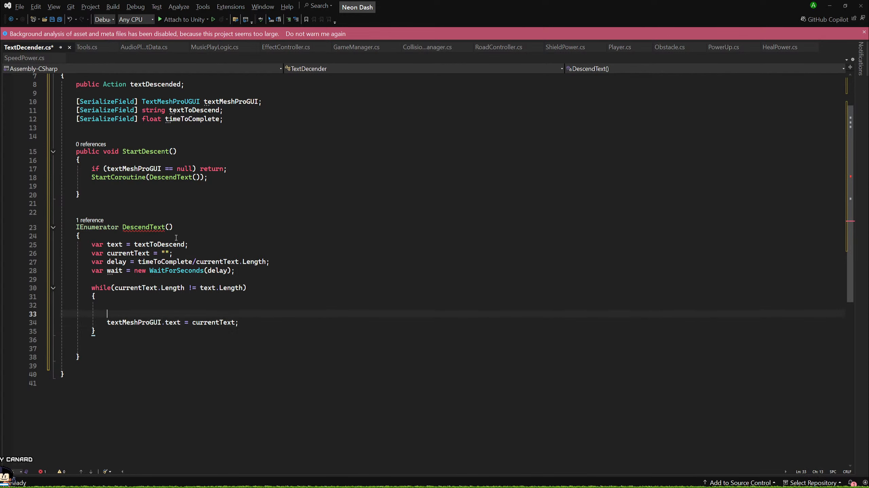
pyautogui.press('Return')
pyautogui.press('Return')
pyautogui.press('Up')
pyautogui.press('Up')
pyautogui.press('Up')
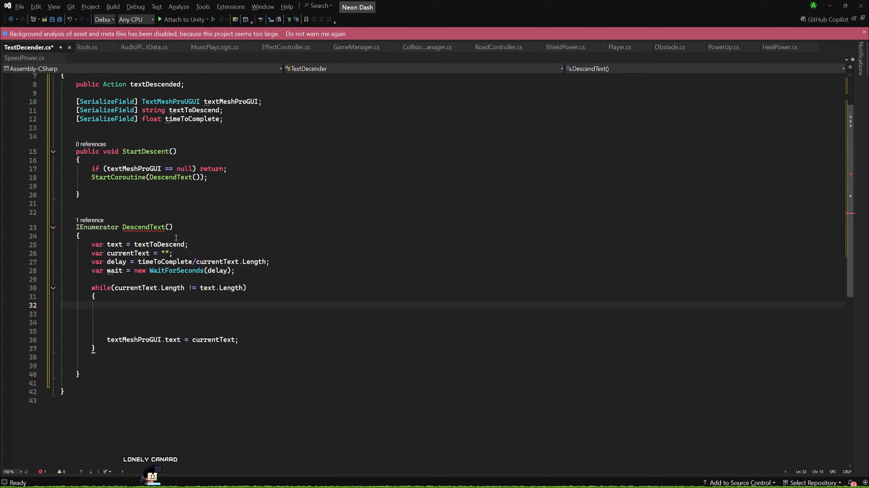
pyautogui.write('c')
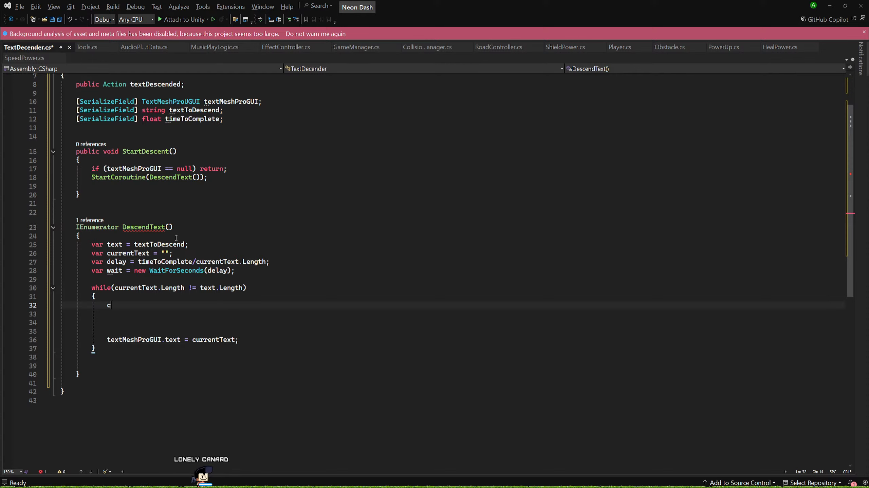
pyautogui.write('urre')
pyautogui.press('Tab')
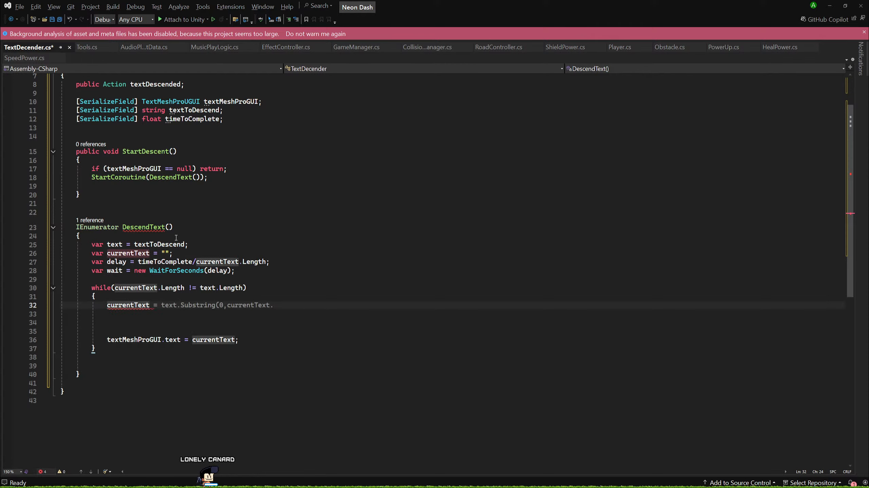
pyautogui.press('Tab')
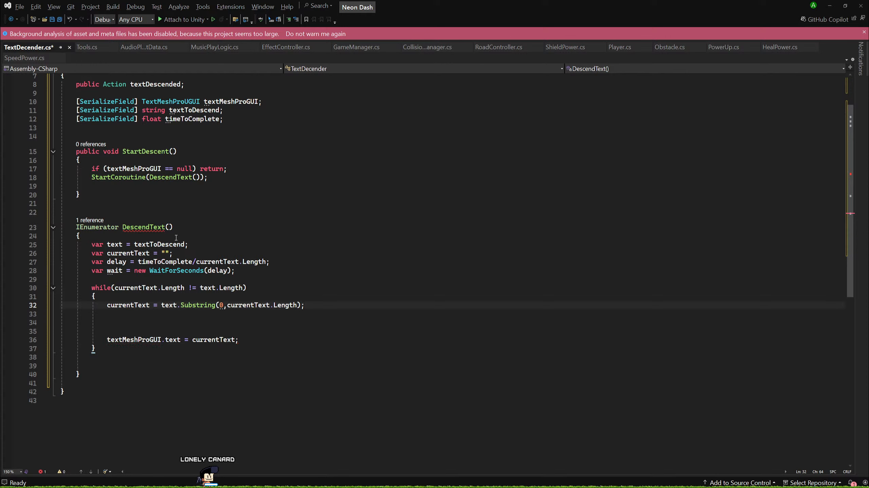
# Replace the 0 start argument of the Substring call in the while loop with count.
pyautogui.hotkey('ctrl', 'Left')
pyautogui.hotkey('ctrl', 'Left')
pyautogui.hotkey('ctrl', 'Left')
pyautogui.hotkey('ctrl', 'Left')
pyautogui.hotkey('ctrl', 'Left')
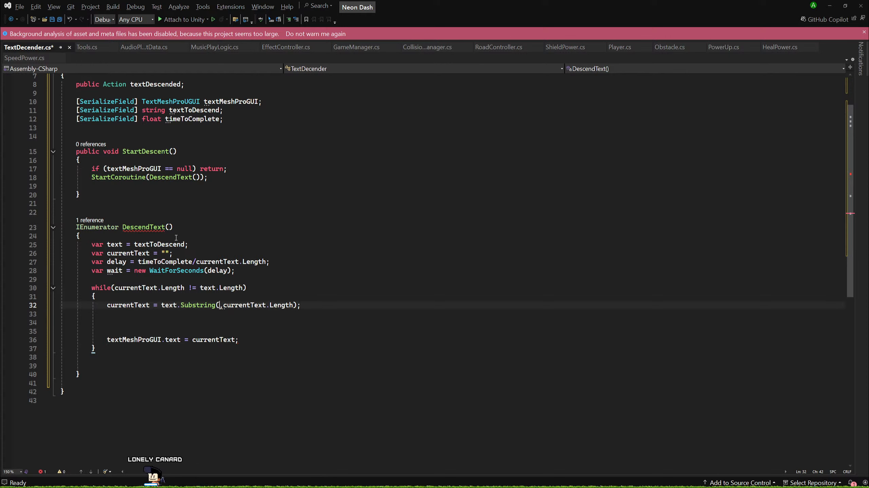
pyautogui.press('BackSpace')
pyautogui.write('count')
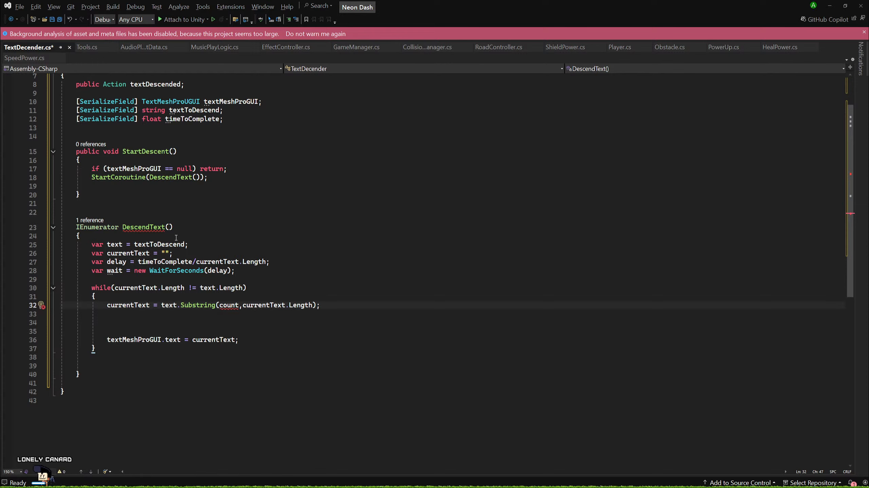
# Declare var count = 0; above the while loop and add count++; below the Substring line inside it.
pyautogui.press('Up')
pyautogui.press('Up')
pyautogui.press('Up')
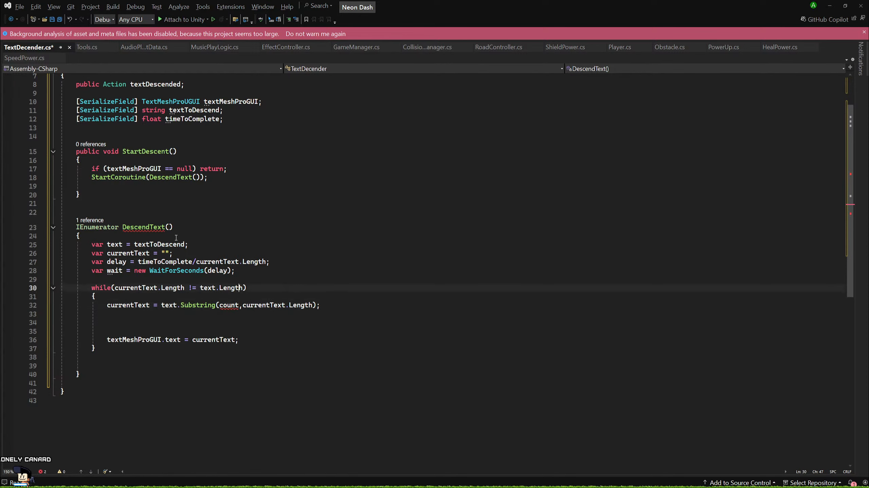
pyautogui.write('var count')
pyautogui.press('Down')
pyautogui.press('Down')
pyautogui.press('Down')
pyautogui.press('Down')
pyautogui.write('count++;')
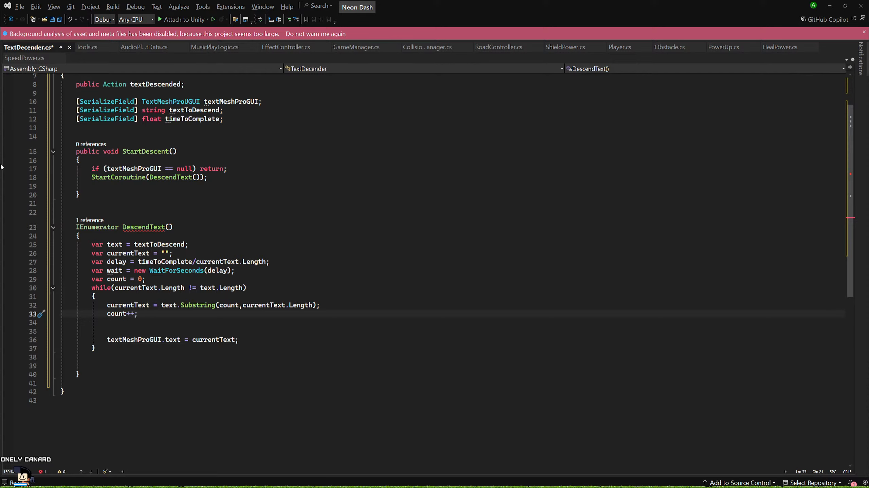
# Look up the GitHub code examples for the string.Substring(int, int) method and read through them.
pyautogui.press('Down')
pyautogui.press('Down')
pyautogui.press('Down')
pyautogui.press('Down')
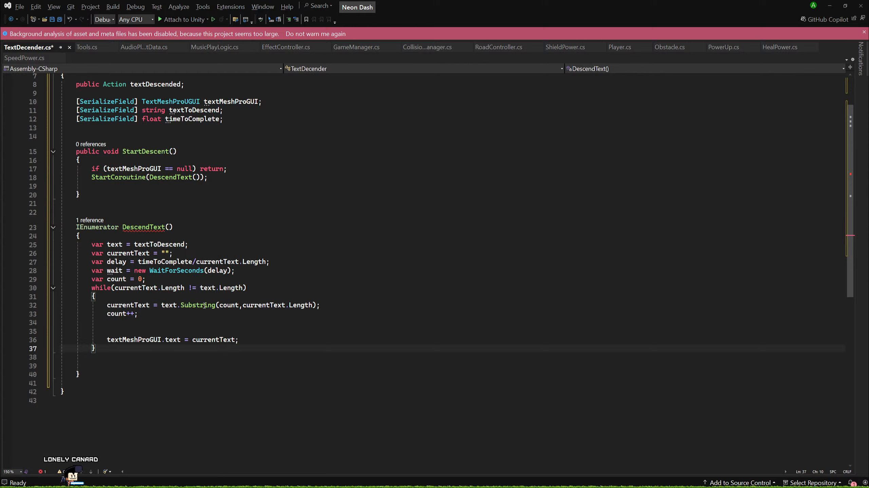
pyautogui.click(204, 305)
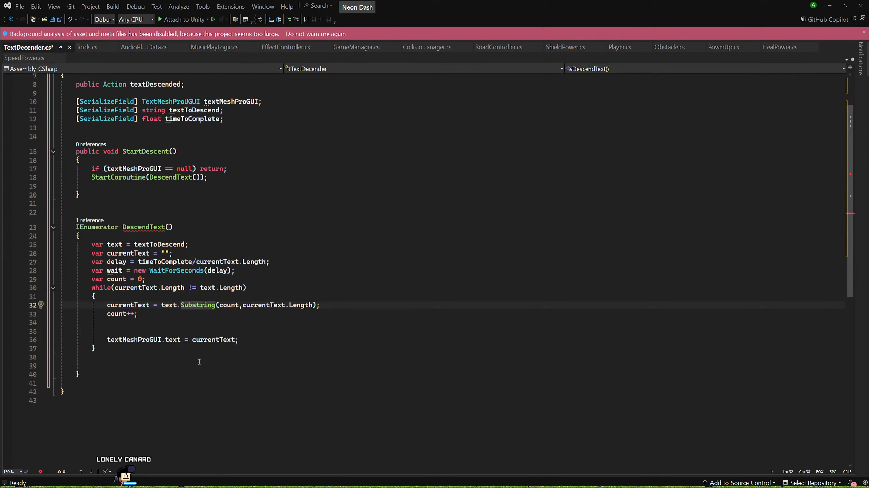
pyautogui.hotkey('alt', 'o')
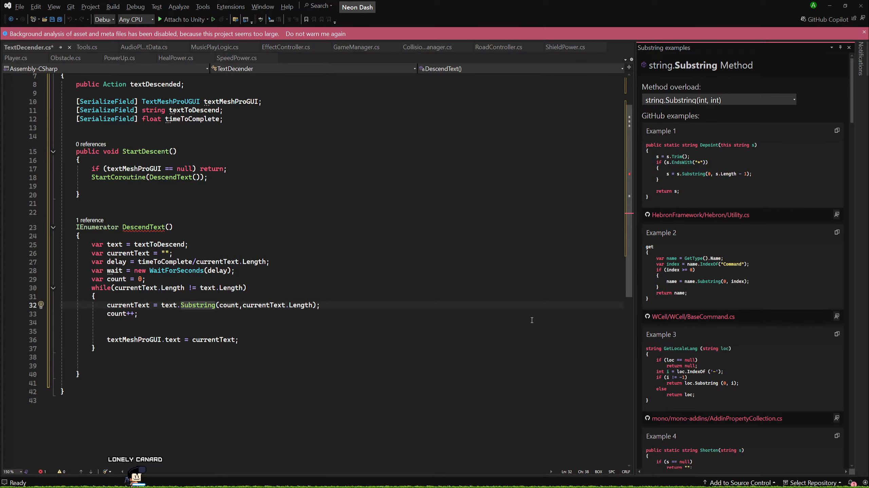
pyautogui.scroll(-5, 775, 284)
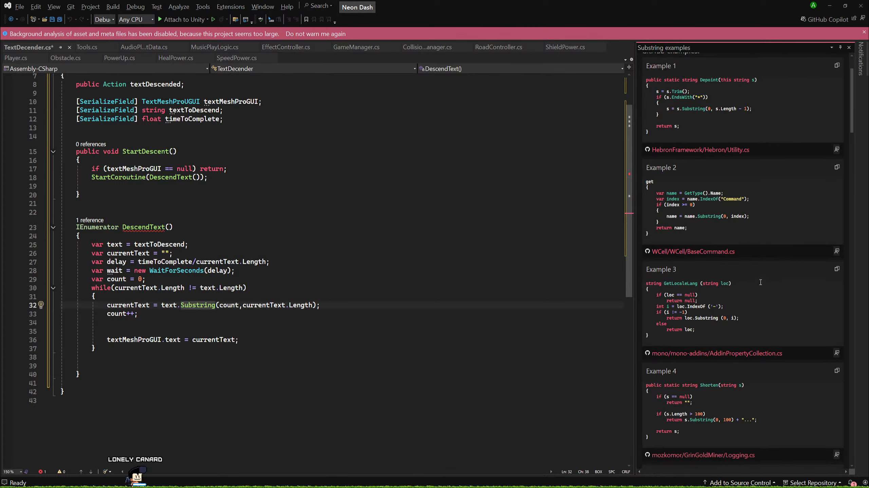
pyautogui.scroll(-2, 758, 283)
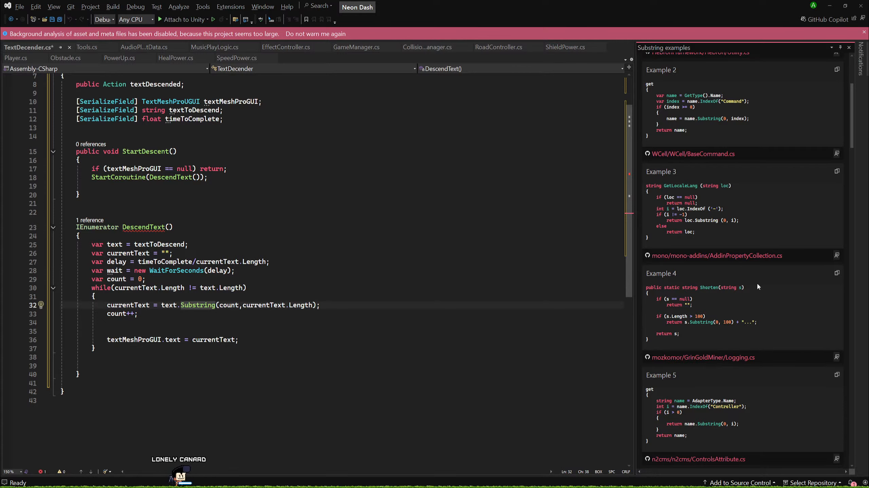
pyautogui.scroll(-1, 758, 283)
pyautogui.scroll(-7, 757, 283)
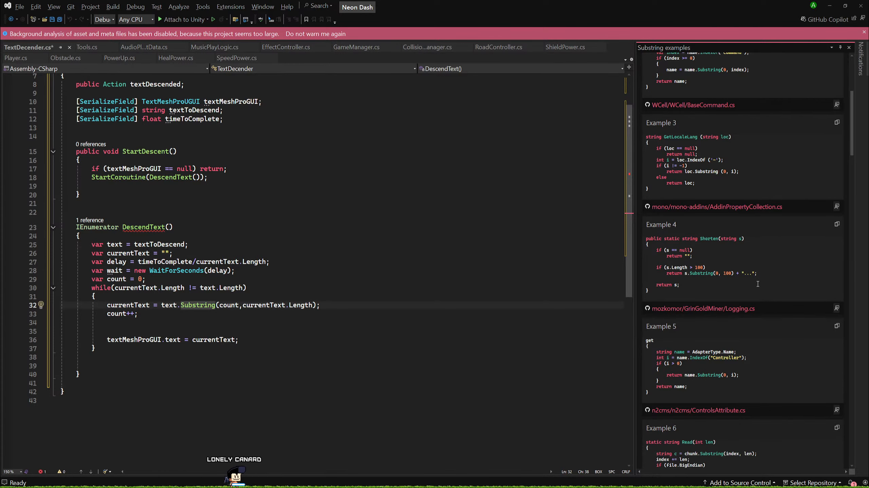
pyautogui.scroll(-5, 752, 292)
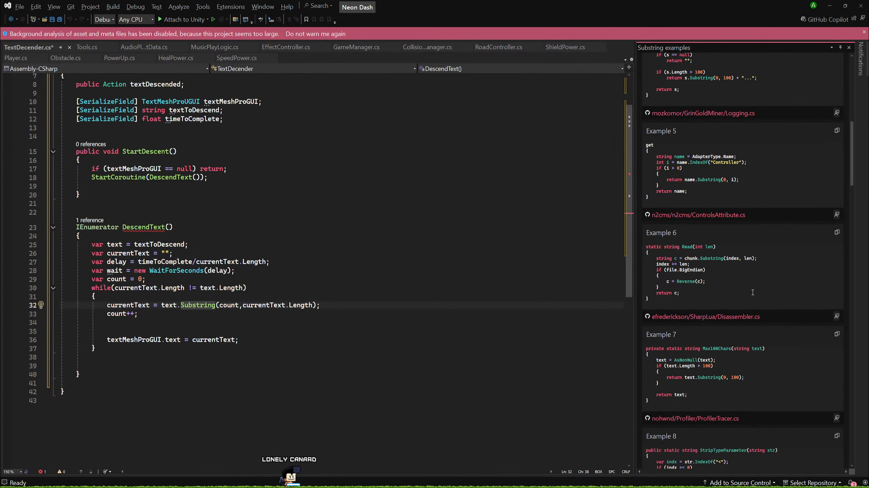
pyautogui.scroll(-6, 752, 291)
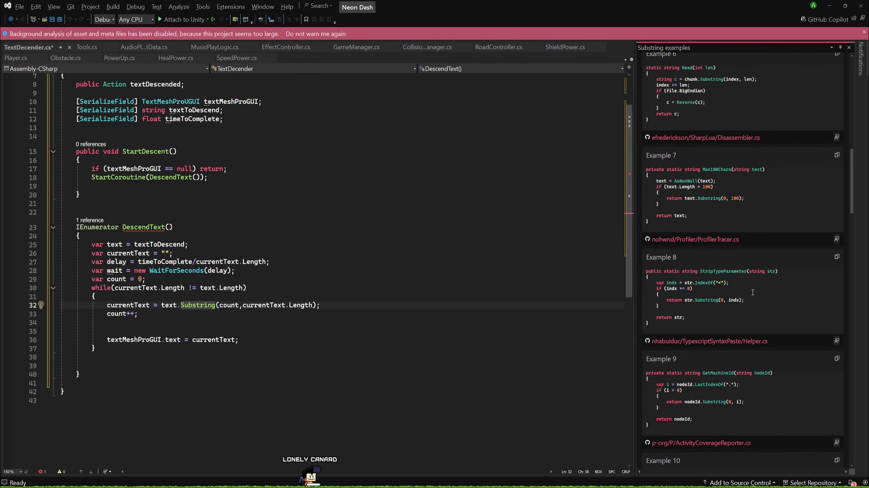
pyautogui.scroll(-3, 753, 292)
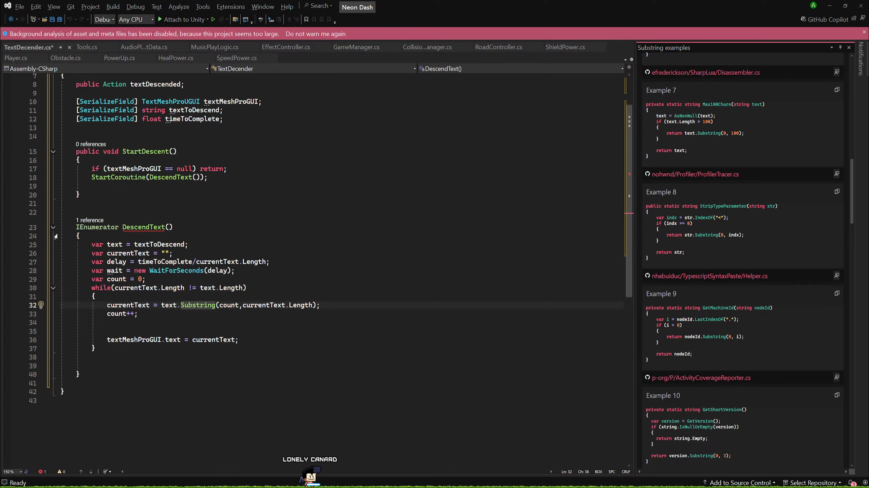
# Change the assignment operator on the Substring line to += so it appends to currentText.
pyautogui.click(286, 313)
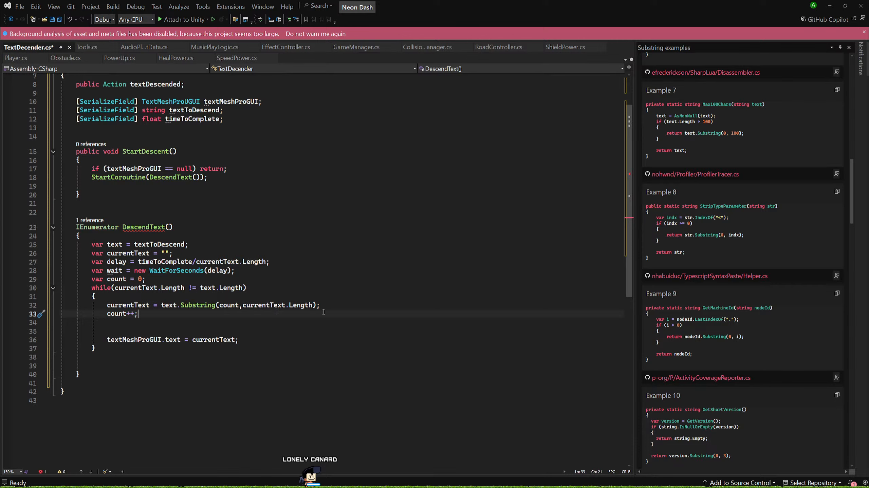
pyautogui.click(161, 304)
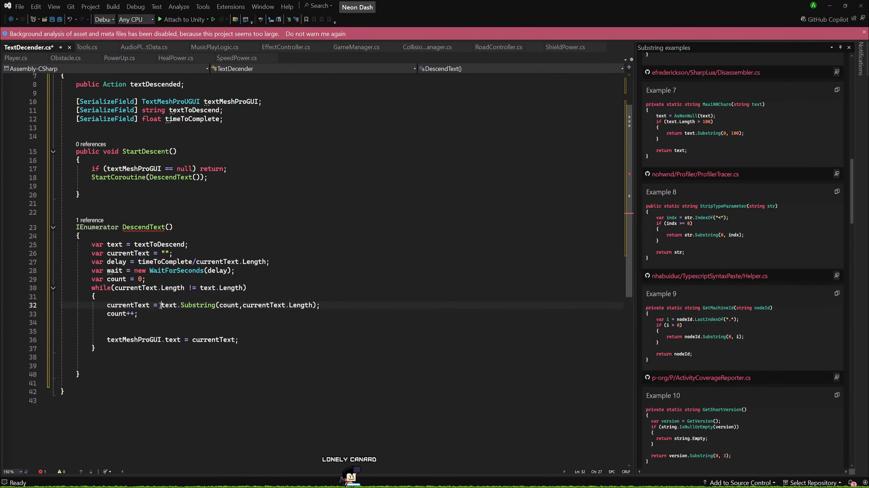
pyautogui.press('Left')
pyautogui.press('Left')
pyautogui.press('Left')
pyautogui.press('Left')
pyautogui.press('Left')
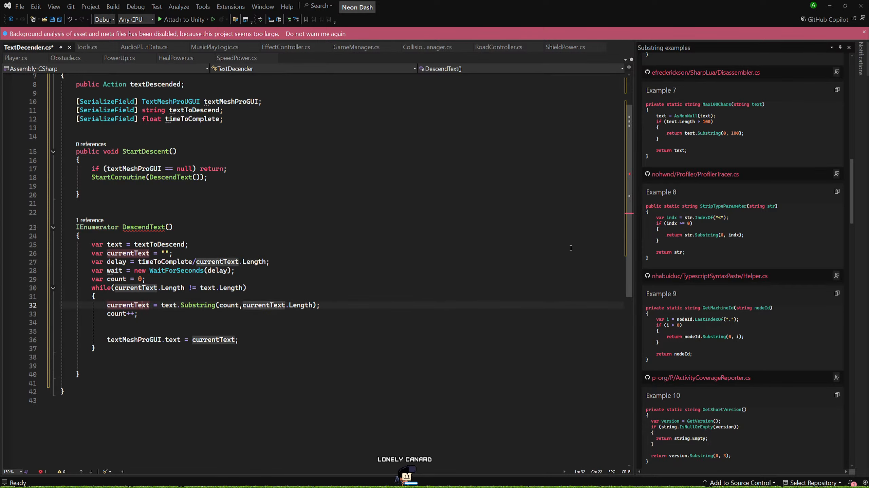
pyautogui.press('Right')
pyautogui.press('Right')
pyautogui.press('Right')
pyautogui.write('+')
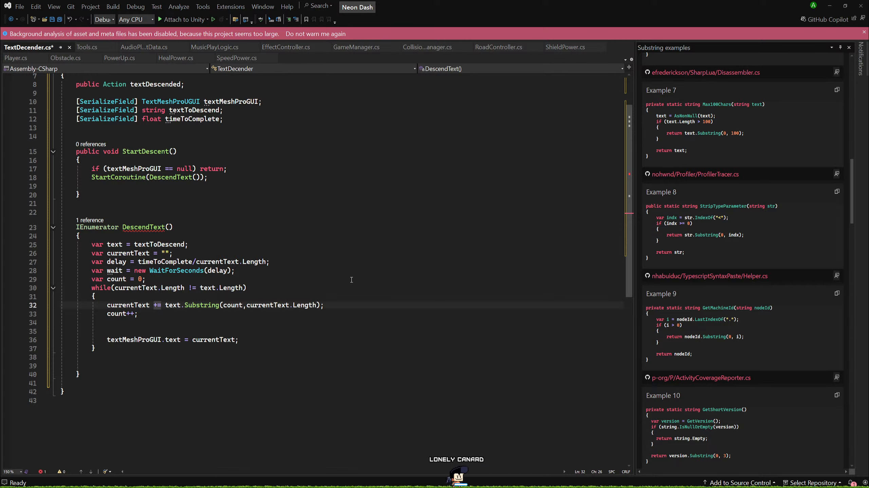
# Delete the Substring call from the currentText line back to text.S.
pyautogui.doubleClick(195, 321)
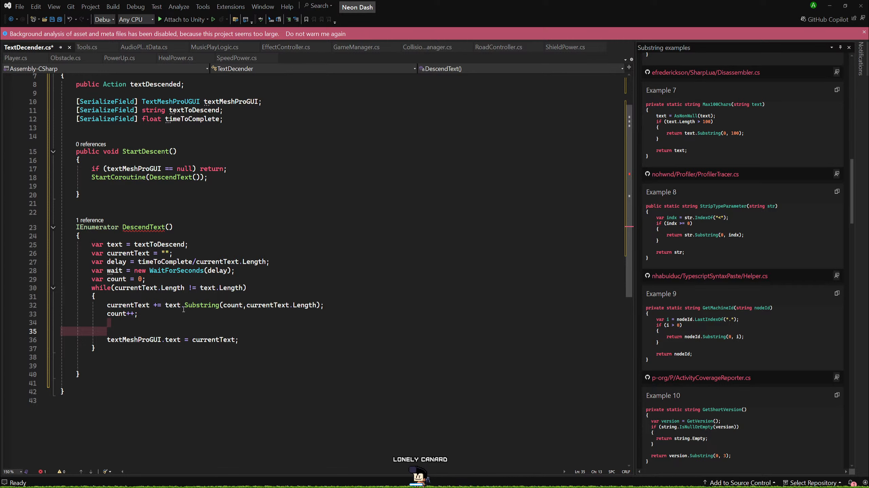
pyautogui.click(395, 308)
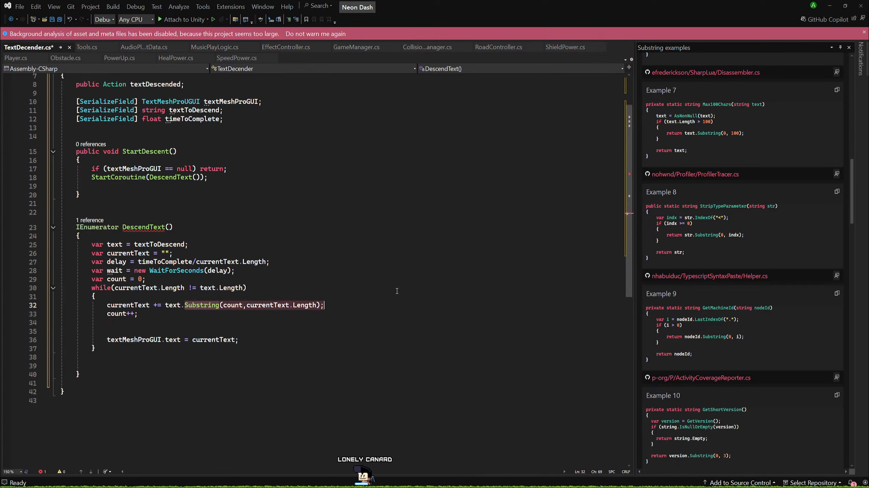
pyautogui.press('BackSpace')
pyautogui.press('BackSpace')
pyautogui.press('BackSpace')
pyautogui.press('BackSpace')
pyautogui.press('BackSpace')
pyautogui.press('BackSpace')
pyautogui.press('BackSpace')
pyautogui.press('BackSpace')
pyautogui.press('BackSpace')
pyautogui.press('BackSpace')
pyautogui.press('BackSpace')
pyautogui.press('BackSpace')
pyautogui.press('BackSpace')
pyautogui.press('BackSpace')
pyautogui.press('BackSpace')
pyautogui.press('BackSpace')
pyautogui.press('BackSpace')
pyautogui.press('BackSpace')
pyautogui.press('BackSpace')
pyautogui.press('BackSpace')
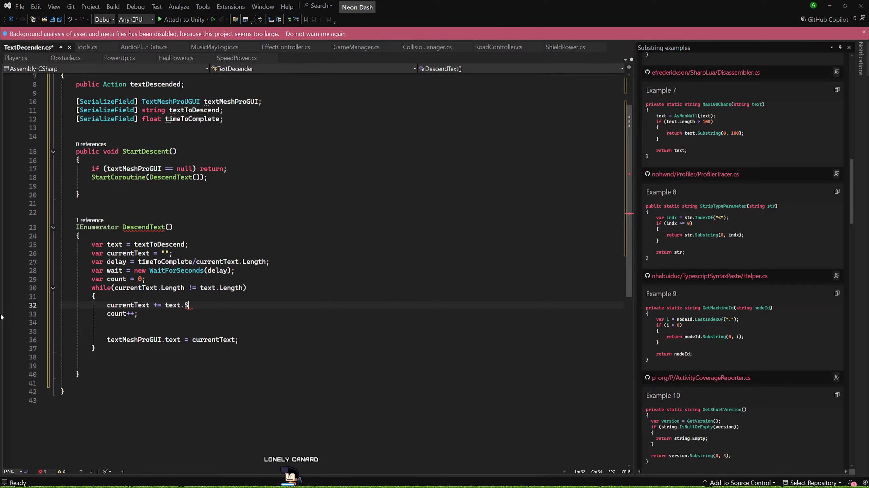
pyautogui.click(372, 423)
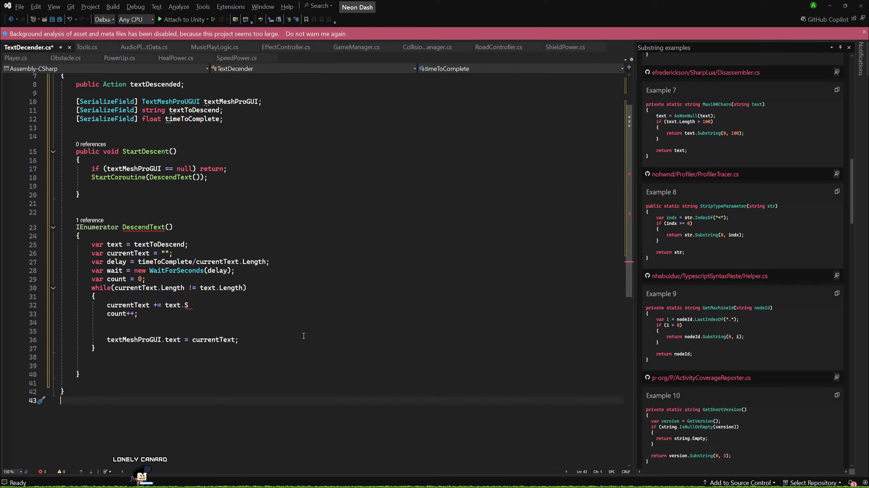
pyautogui.click(196, 298)
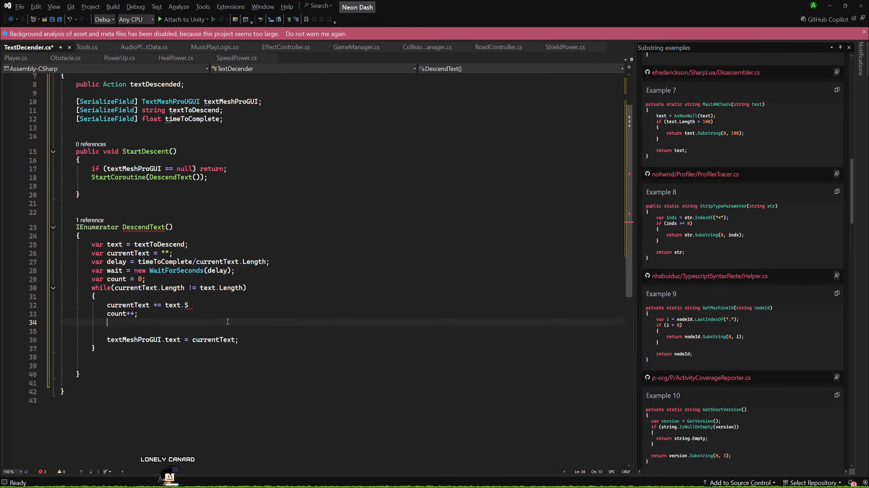
pyautogui.click(195, 303)
# Check further Substring examples and close the examples pane.
pyautogui.scroll(-1, 663, 277)
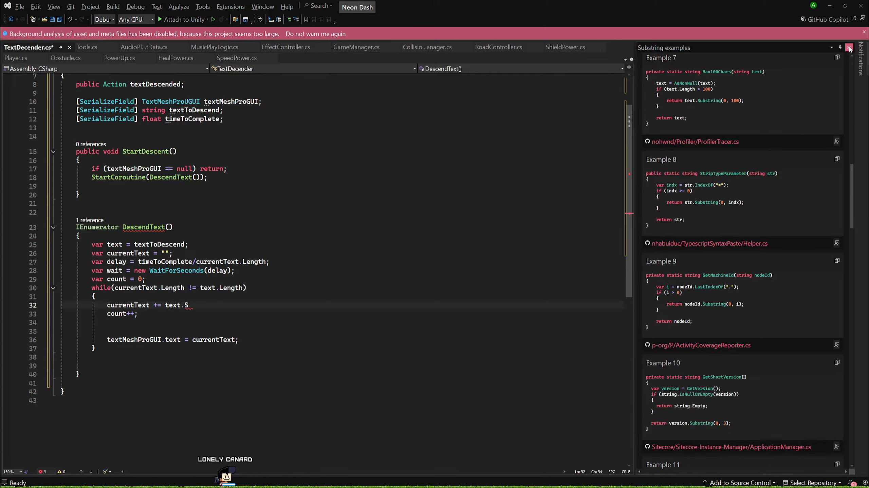
pyautogui.scroll(-3, 707, 294)
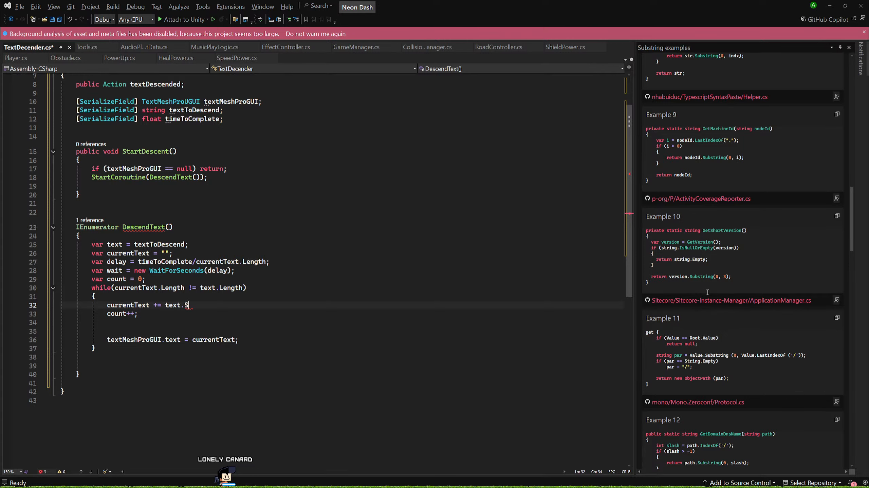
pyautogui.scroll(-1, 688, 300)
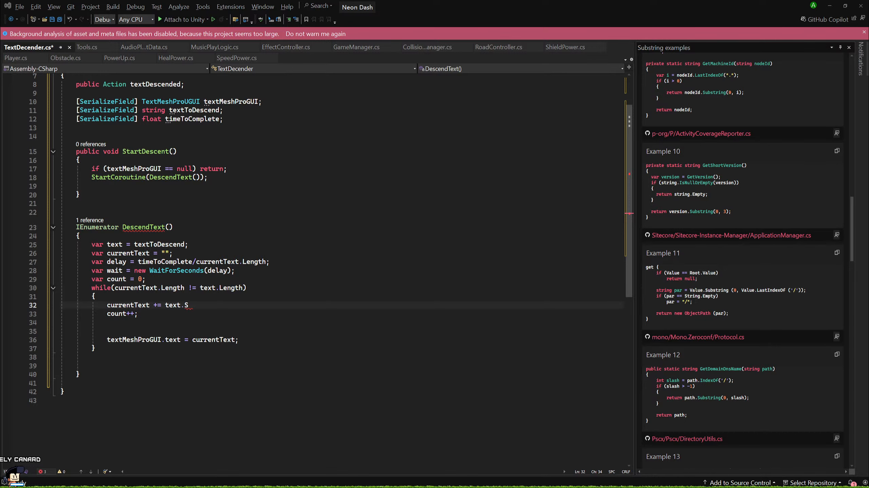
pyautogui.scroll(-3, 308, 239)
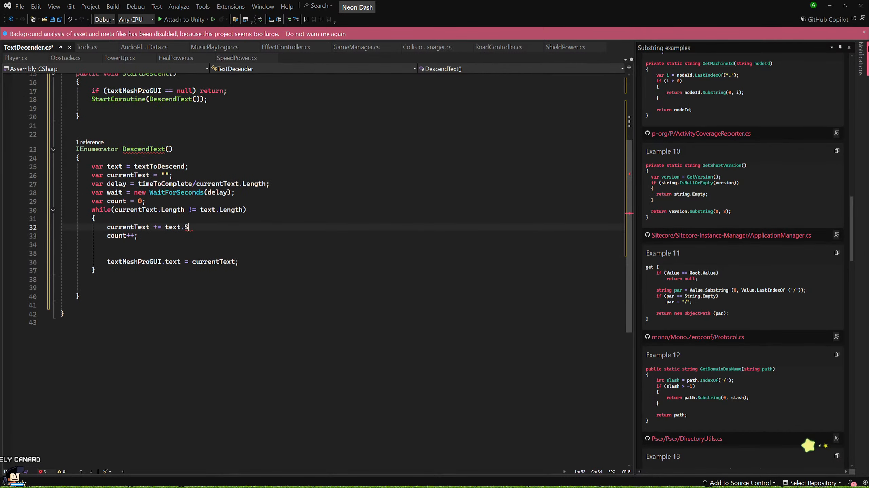
pyautogui.click(849, 48)
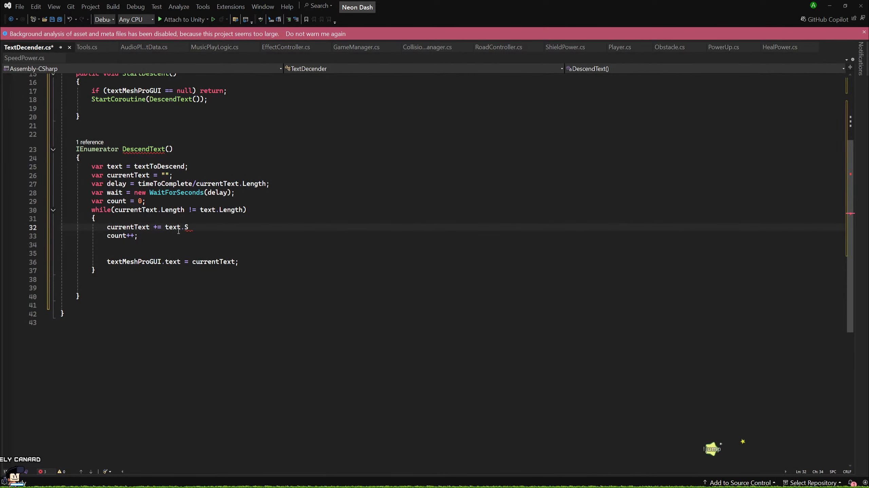
# Rewrite the first line of the while loop as currentText.Insert(count++, text);.
pyautogui.press('BackSpace')
pyautogui.press('BackSpace')
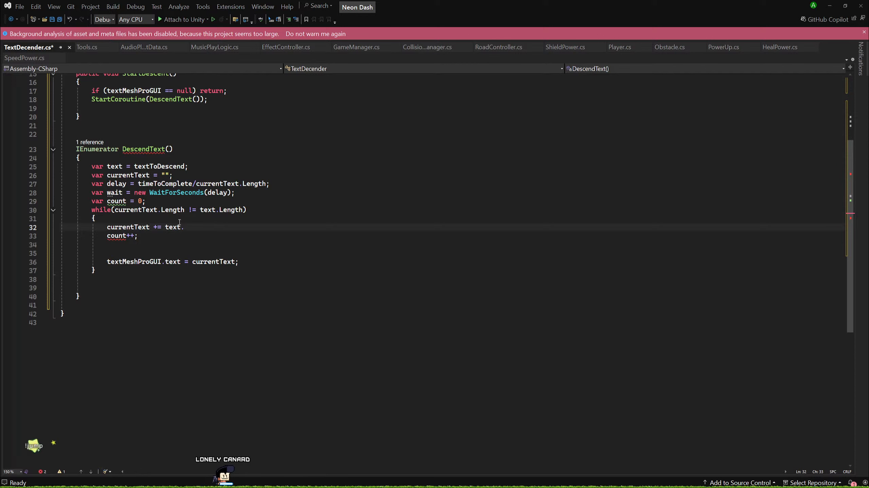
pyautogui.press('BackSpace')
pyautogui.press('BackSpace')
pyautogui.press('BackSpace')
pyautogui.press('BackSpace')
pyautogui.press('BackSpace')
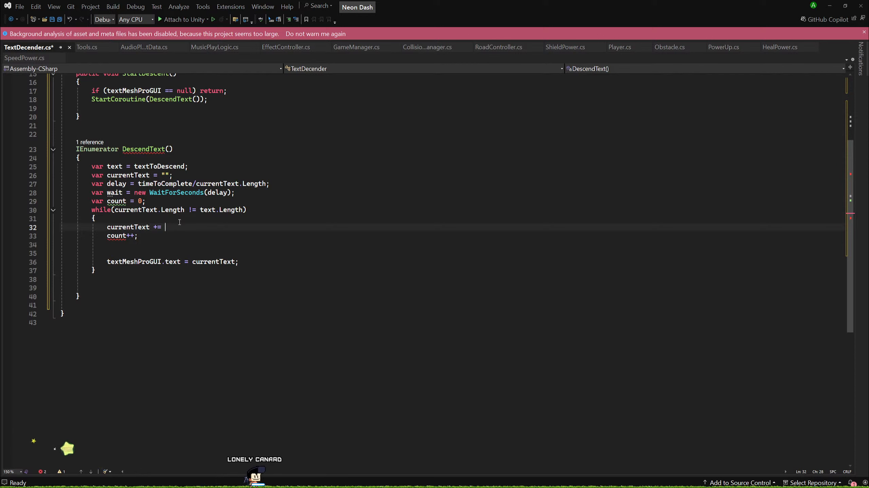
pyautogui.write('.I')
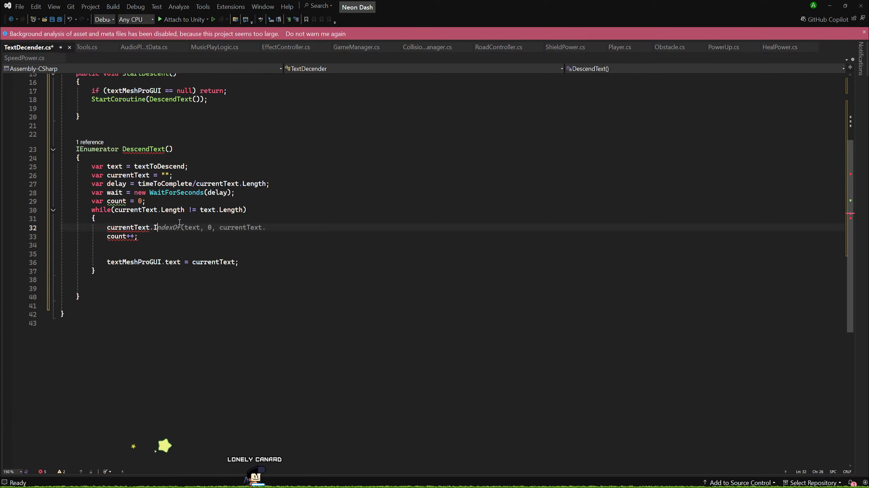
pyautogui.write('ns')
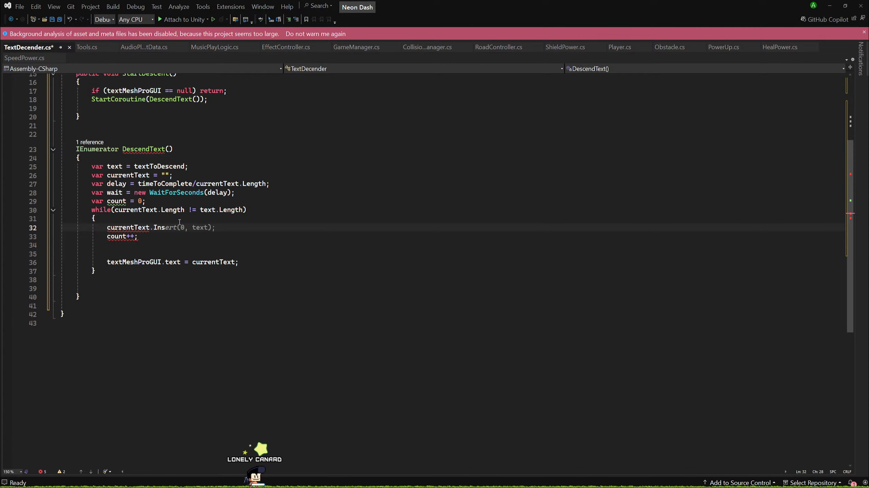
pyautogui.write('ert(count')
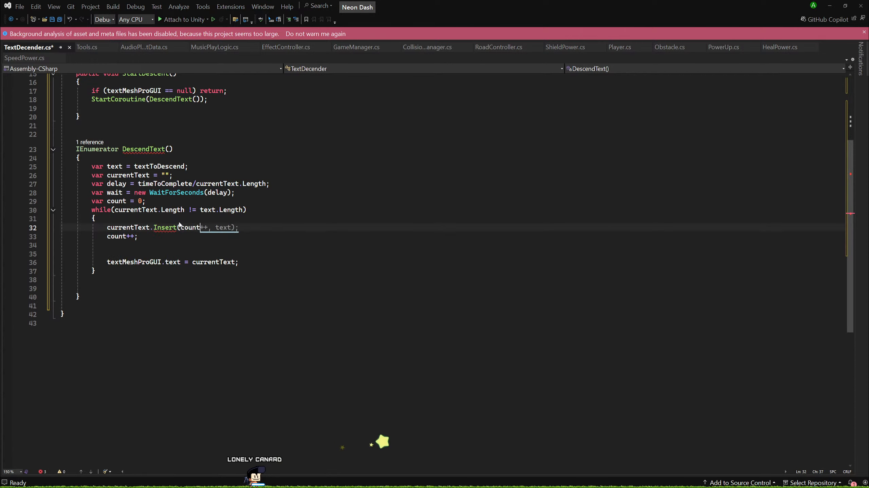
pyautogui.press('Tab')
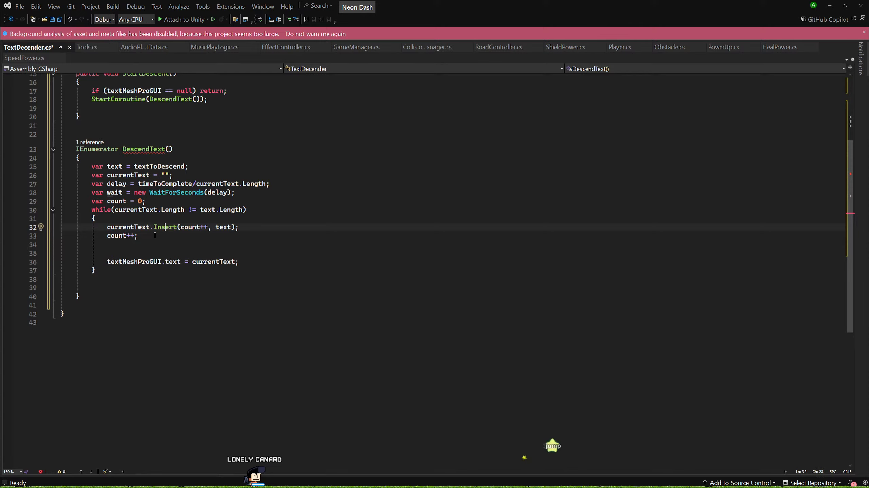
pyautogui.click(275, 226)
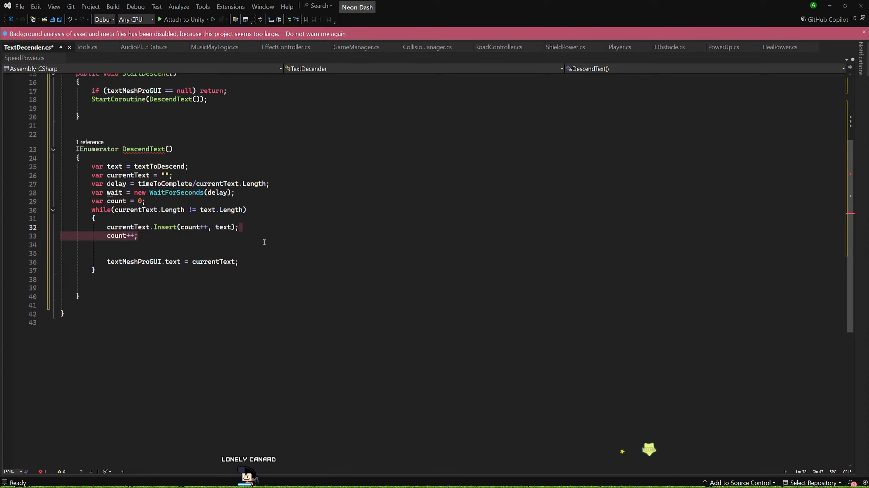
pyautogui.press('Down')
pyautogui.press('Down')
pyautogui.press('Down')
pyautogui.press('Down')
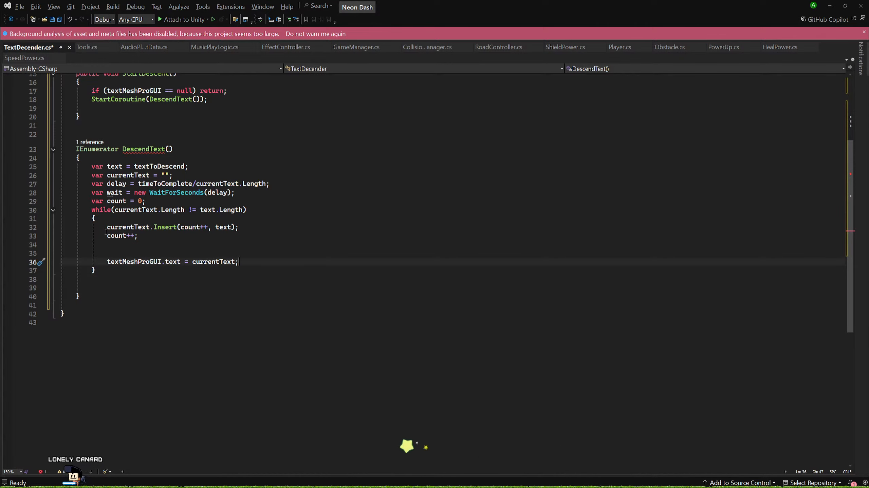
# Delete the while loop with its body and the count variable declaration from the DescendText coroutine.
pyautogui.moveTo(96, 270); pyautogui.dragTo(47, 236)
pyautogui.hotkey('shift', 'Up')
pyautogui.hotkey('shift', 'Up')
pyautogui.hotkey('shift', 'Up')
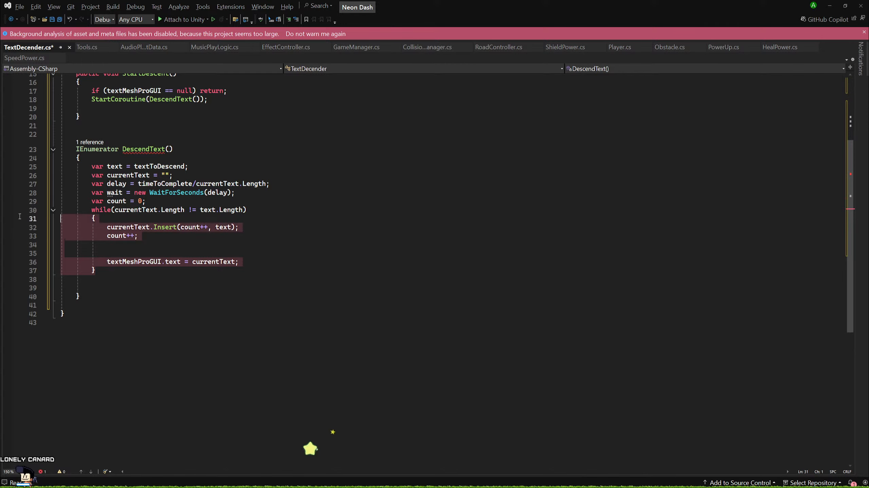
pyautogui.press('Delete')
pyautogui.press('Tab')
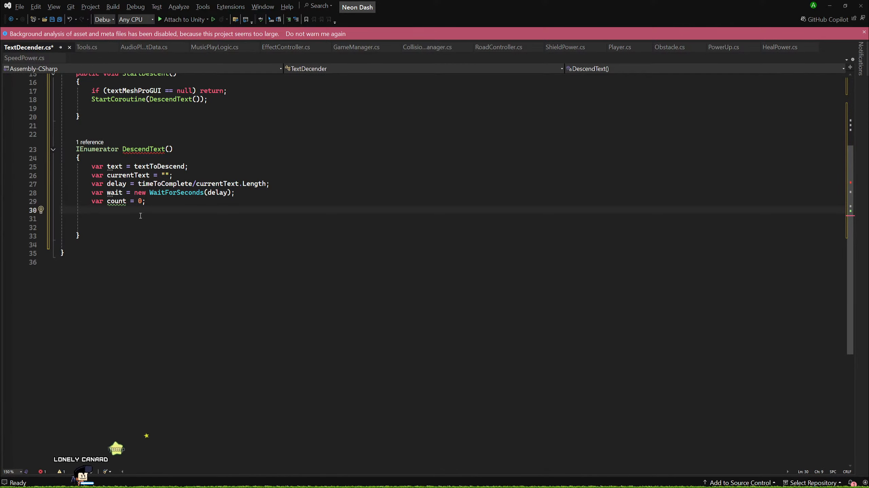
pyautogui.moveTo(146, 202); pyautogui.dragTo(89, 202)
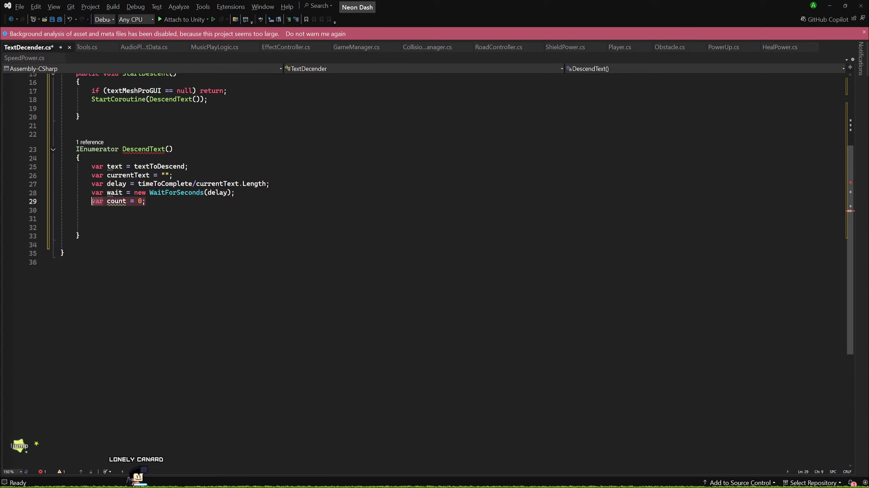
pyautogui.press('Delete')
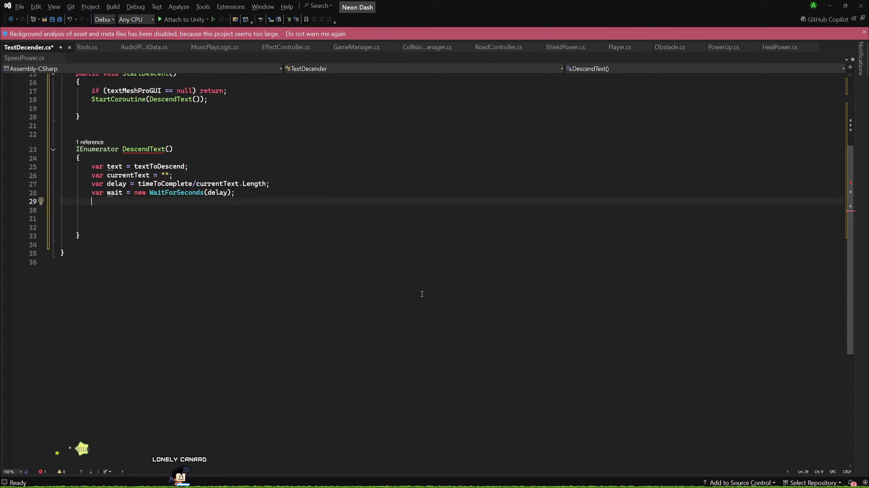
# Add an empty loop for (var i = 0; i < text.Length; i++) with braces below the wait declaration in DescendText.
pyautogui.press('Return')
pyautogui.write('for')
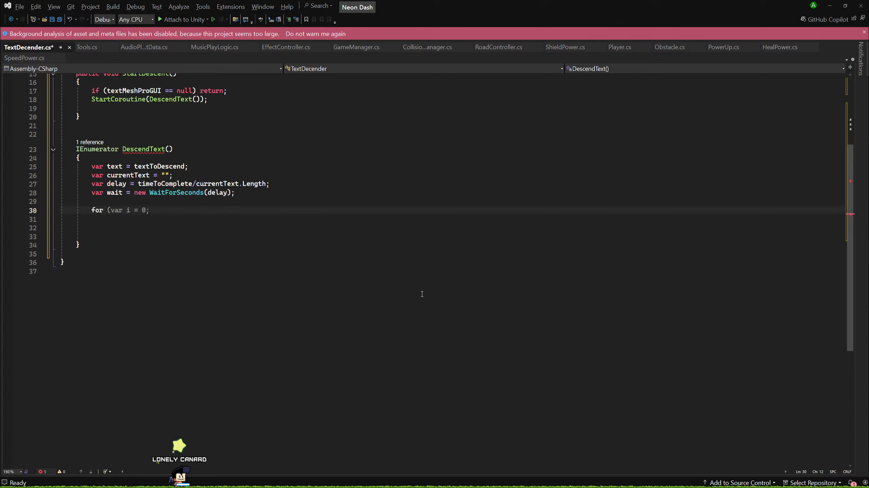
pyautogui.press('Tab')
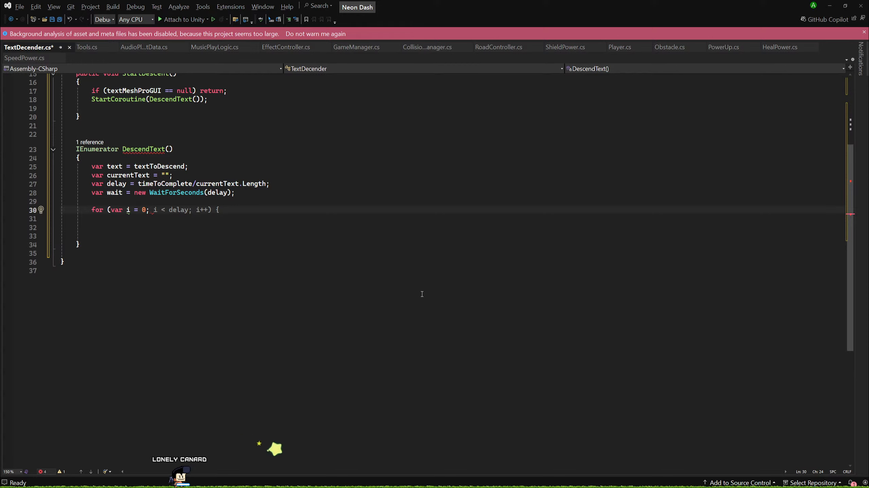
pyautogui.write('i <')
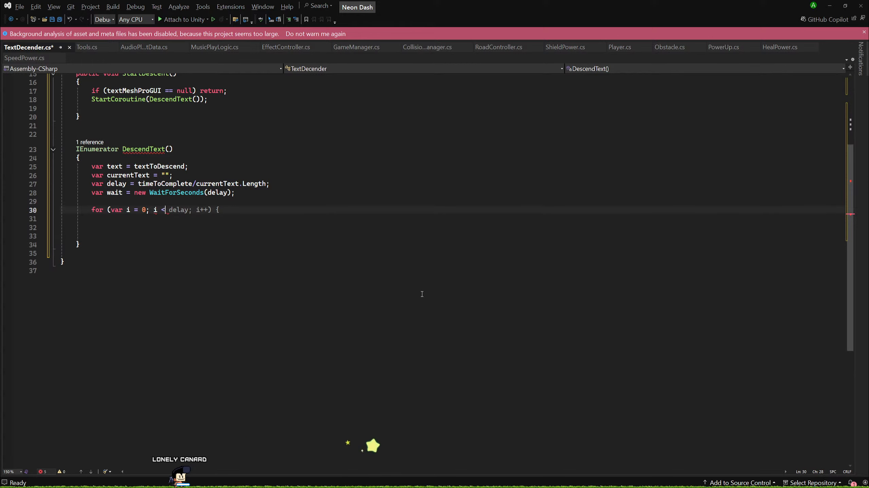
pyautogui.write(' text.Length; i++) {')
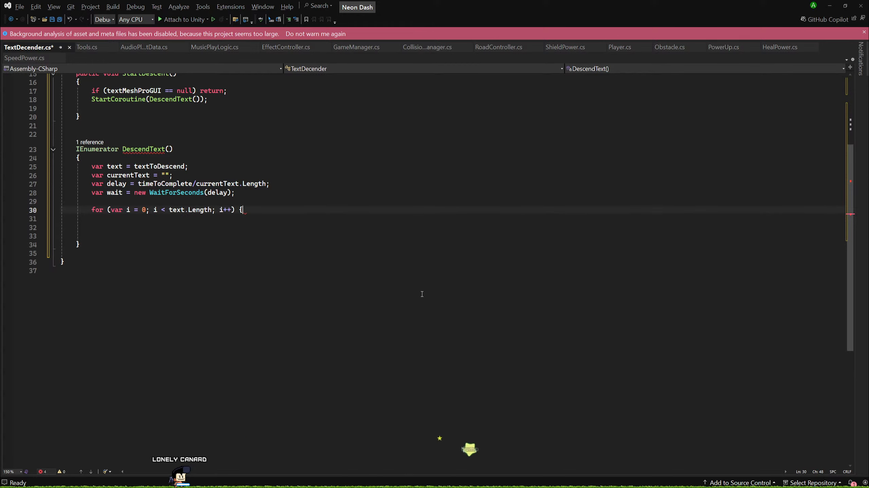
pyautogui.write('{')
pyautogui.press('Return')
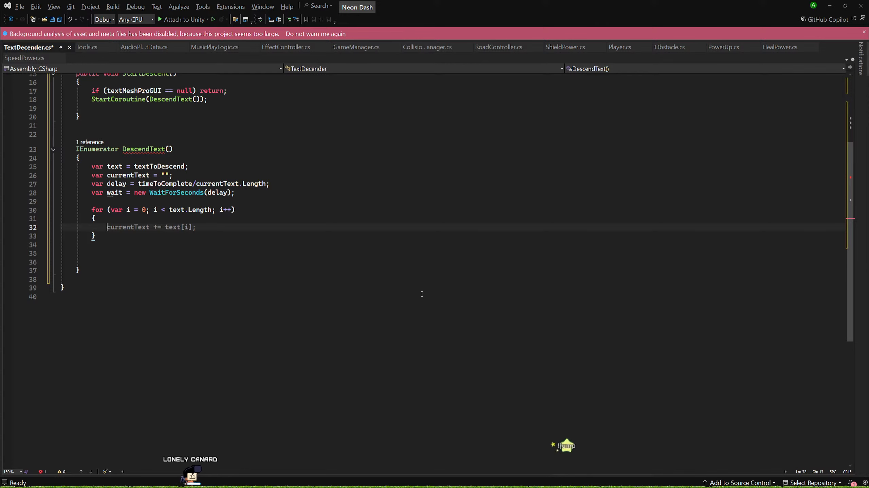
# Fill the for loop body with currentText += text[i]; followed by yield return wait;.
pyautogui.press('Tab')
pyautogui.press('Return')
pyautogui.write('yield return wait;')
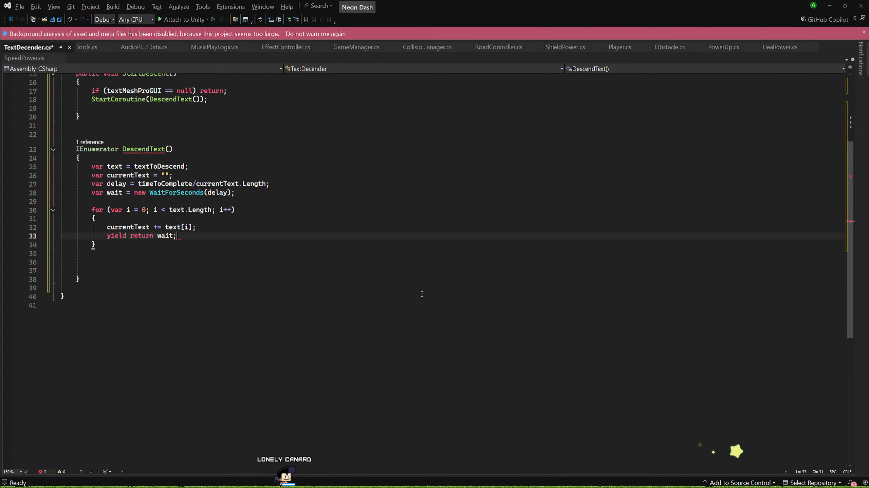
pyautogui.press('Tab')
pyautogui.press('Return')
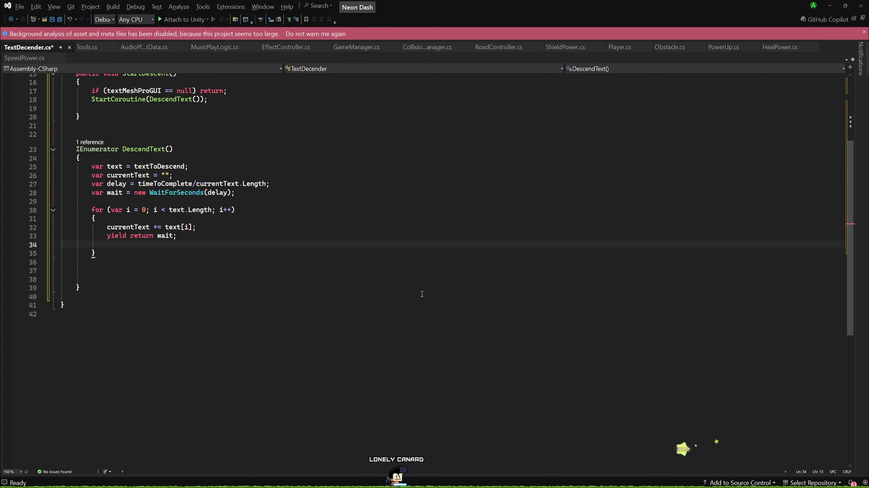
# Insert textMeshProGUI.text = currentText; between the currentText append and the yield return line in the for loop.
pyautogui.scroll(4, 422, 294)
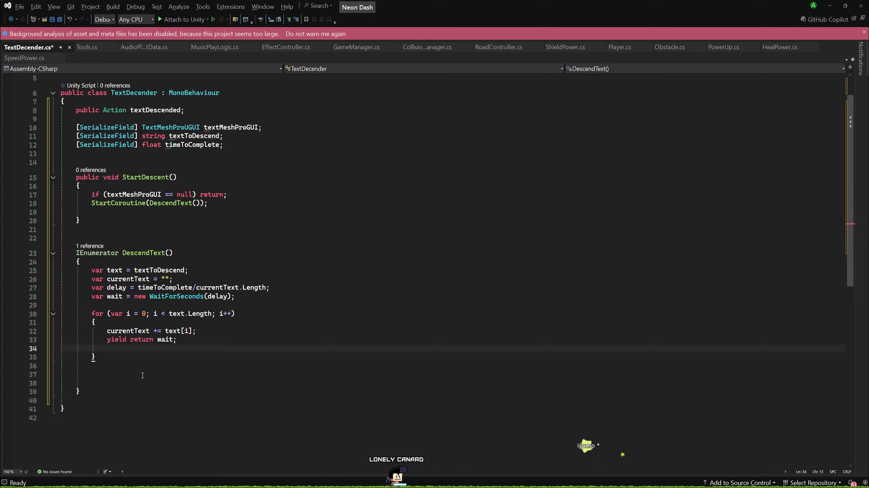
pyautogui.click(203, 332)
pyautogui.press('Return')
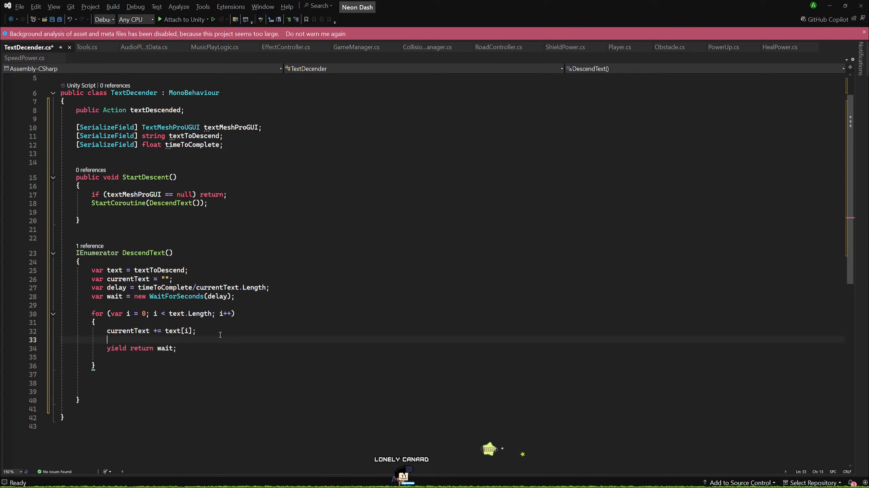
pyautogui.write('tex')
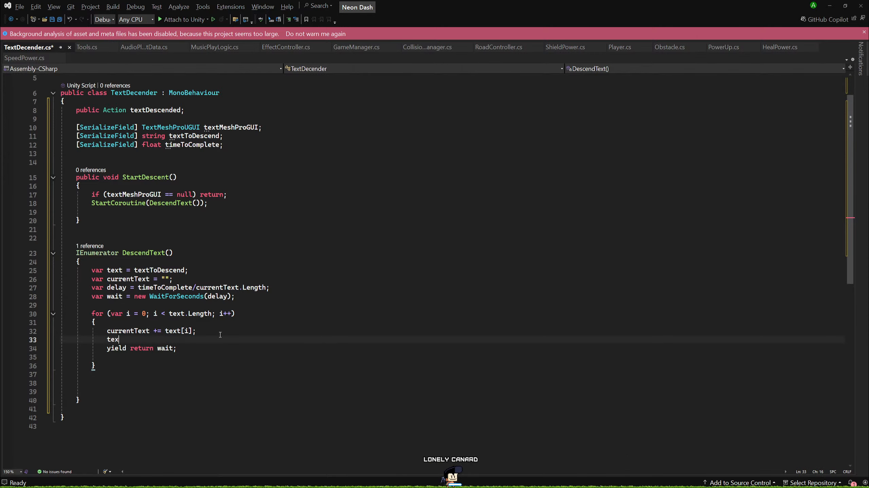
pyautogui.write('tMeshProGUI')
pyautogui.press('Tab')
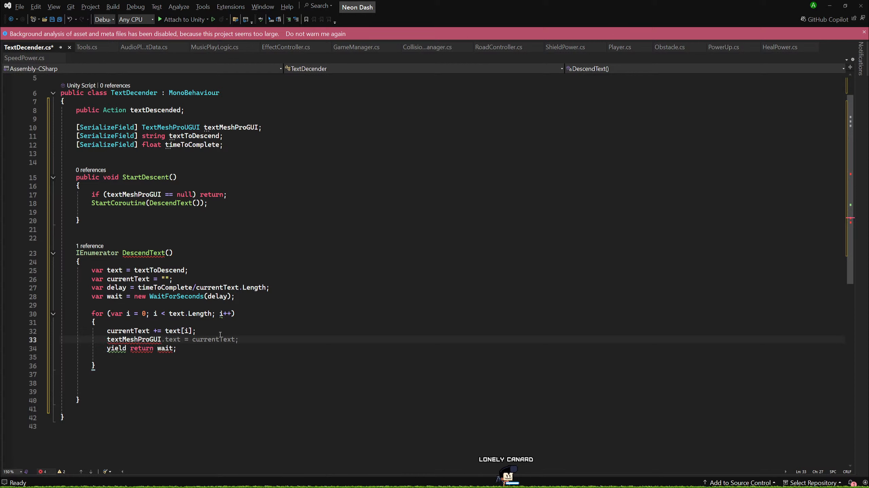
# Remove the spare blank lines inside and after the for loop, and save the TextDecender script.
pyautogui.click(229, 370)
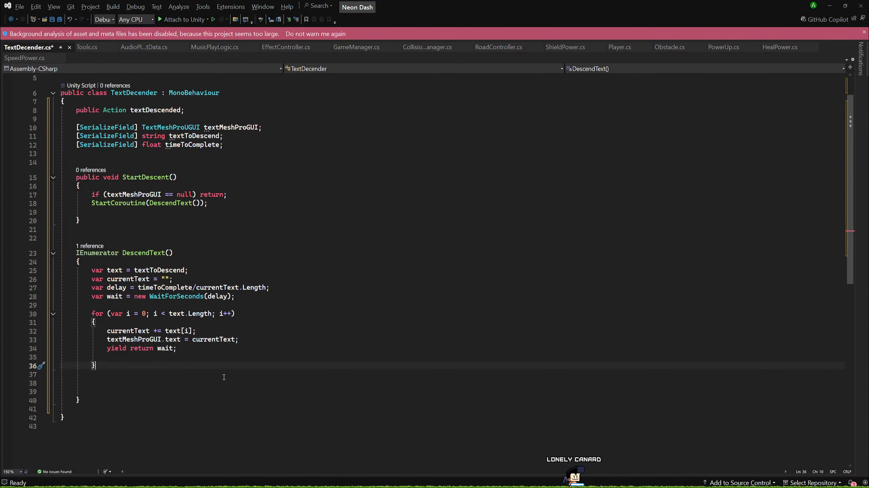
pyautogui.click(195, 348)
pyautogui.press('Delete')
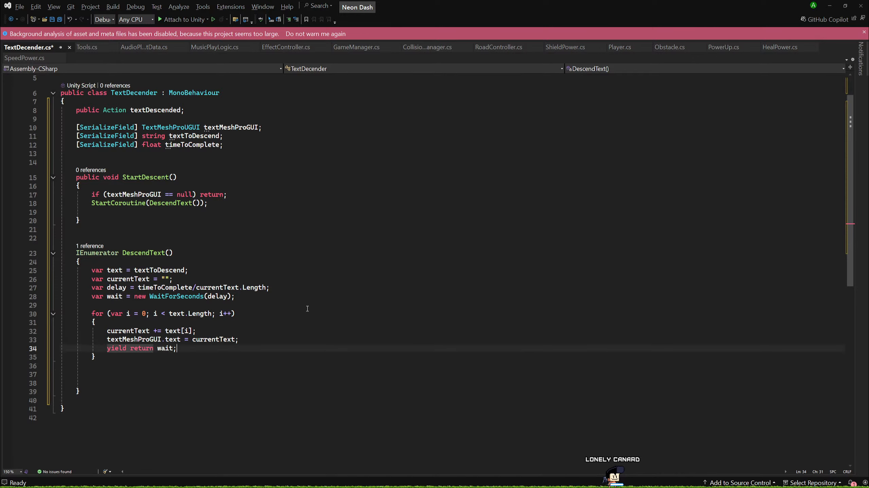
pyautogui.press('Down')
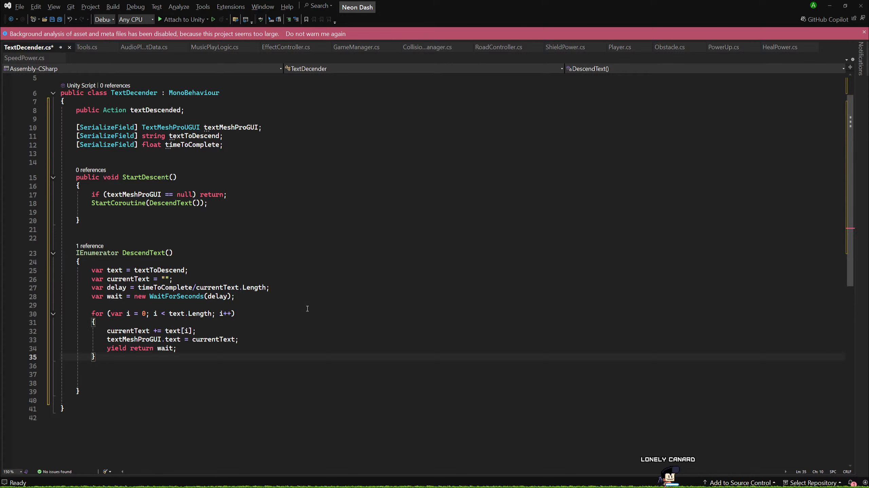
pyautogui.press('Delete')
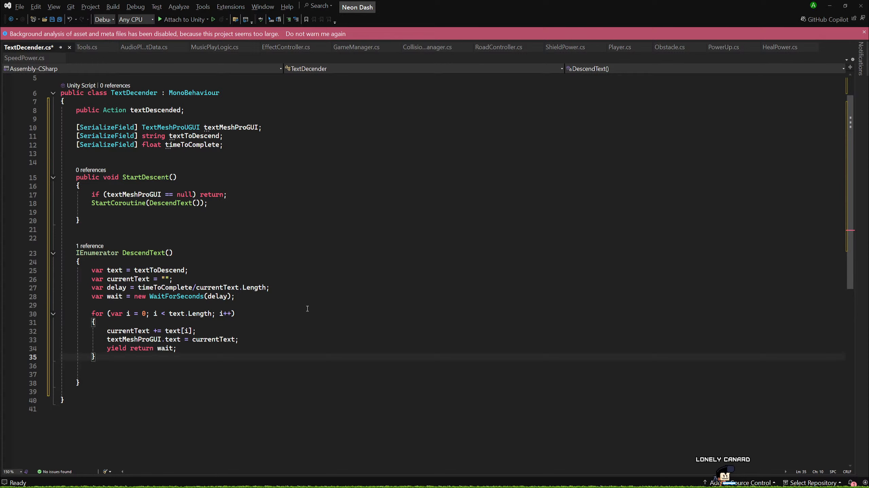
pyautogui.hotkey('ctrl', 's')
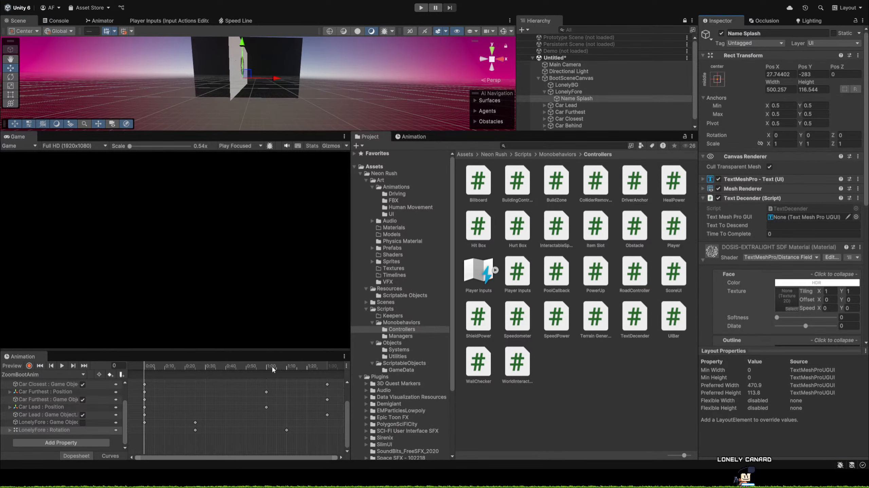
# In Unity, scrub ZoomBootAnim to frame 70 and collapse the font material settings of Name Splash, keeping its Text Decender fields expanded.
pyautogui.moveTo(156, 367); pyautogui.dragTo(287, 390)
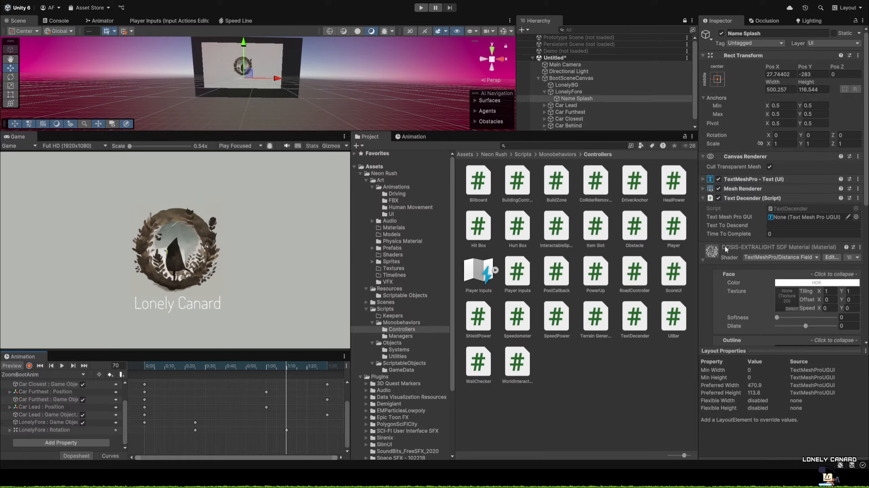
pyautogui.click(702, 261)
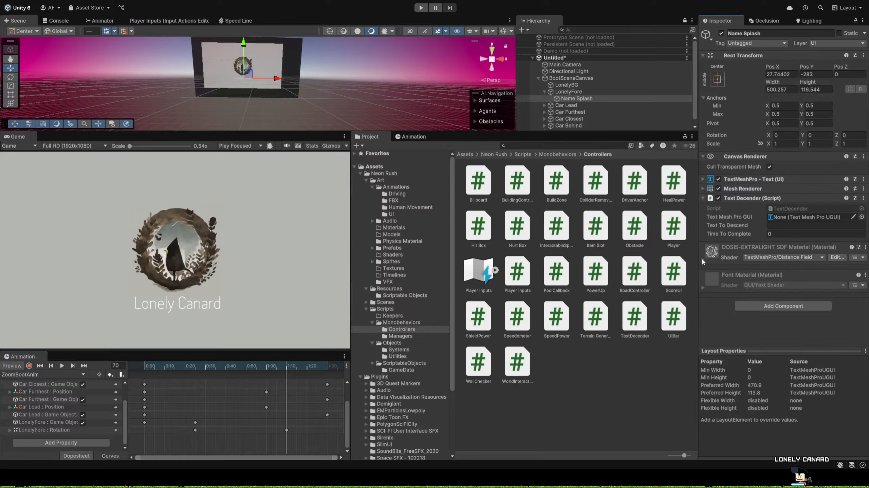
pyautogui.click(703, 198)
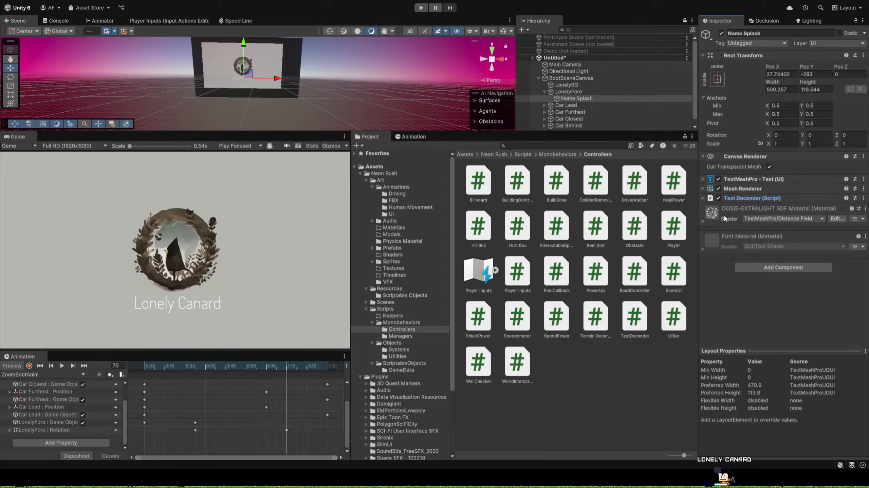
pyautogui.click(702, 198)
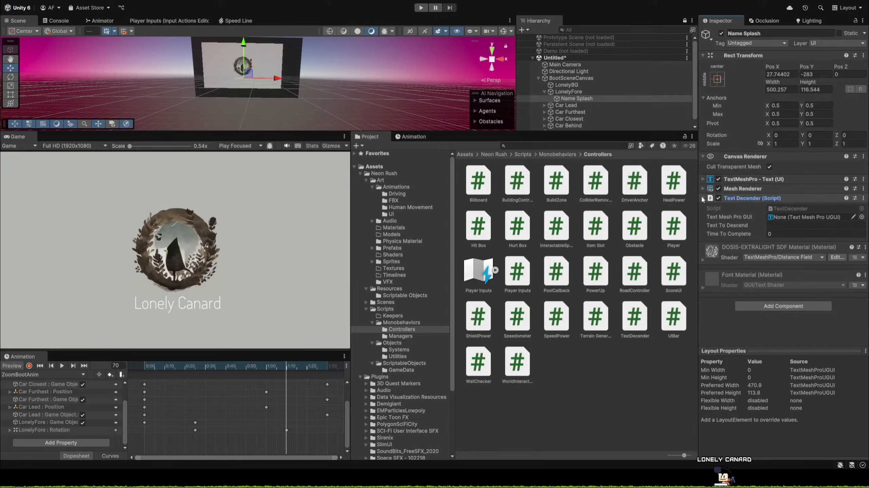
# Set Text To Descend to "Lonely Canard" and Time To Complete to 0.5 in Name Splash's Text Decender component.
pyautogui.click(778, 226)
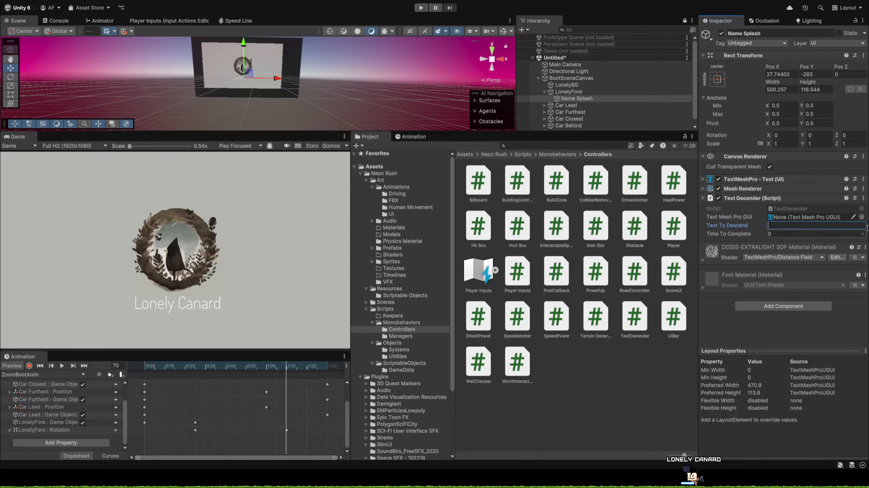
pyautogui.write('Lon')
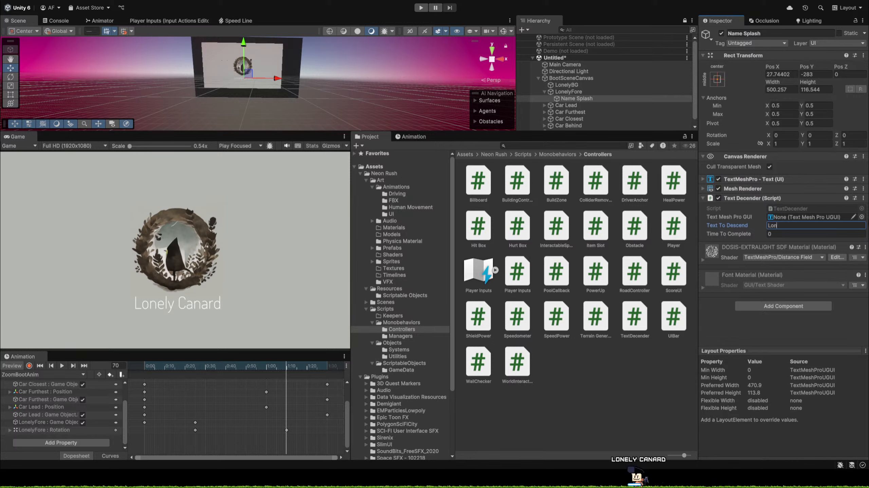
pyautogui.write('ely Canard')
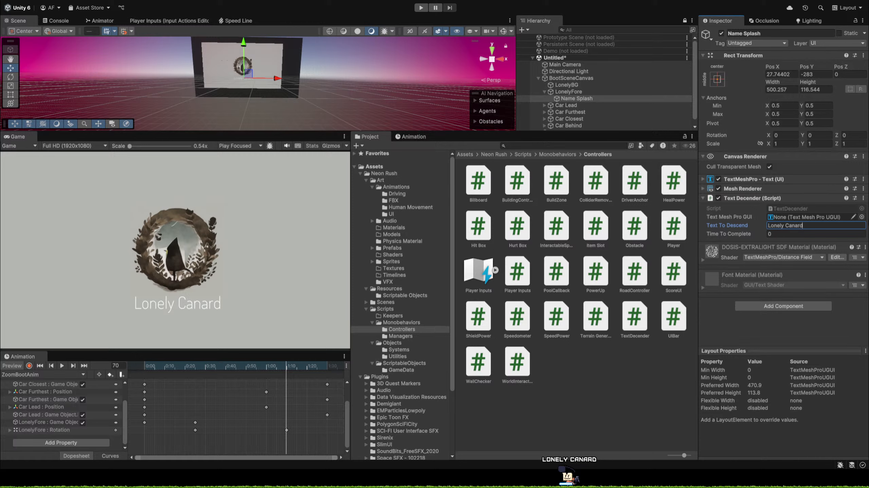
pyautogui.click(757, 237)
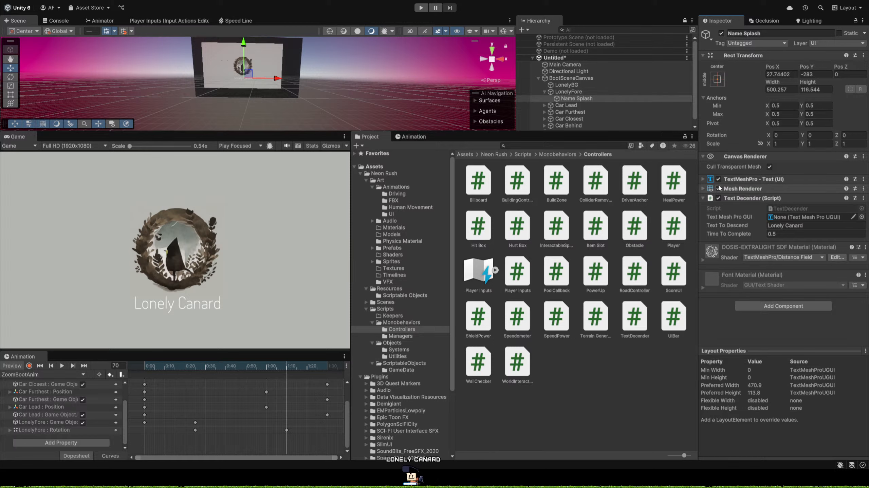
# Clear Name Splash's TextMeshPro text input and assign that TextMeshPro component to Text Decender's Text Mesh Pro GUI reference.
pyautogui.click(754, 180)
pyautogui.tripleClick(739, 213)
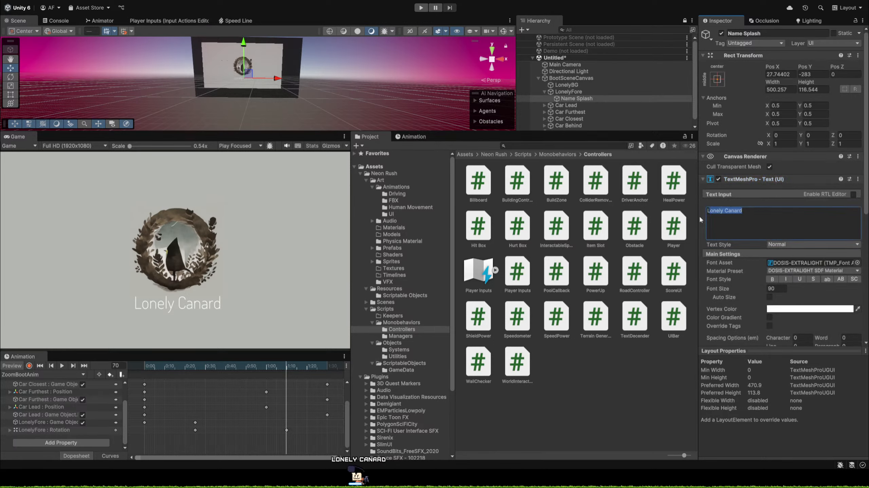
pyautogui.press('BackSpace')
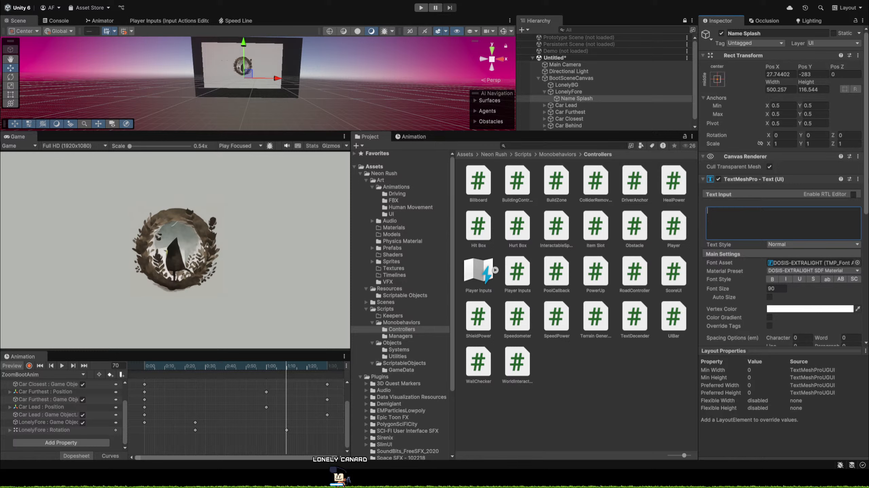
pyautogui.click(703, 179)
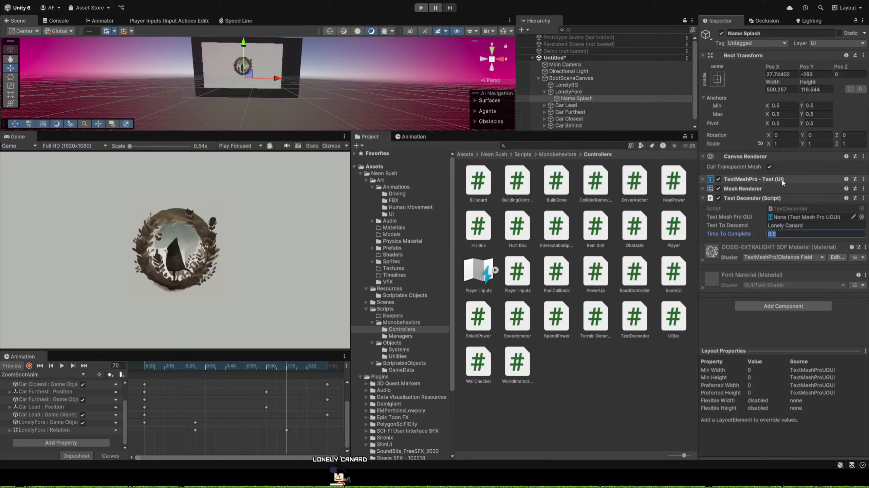
pyautogui.moveTo(781, 179); pyautogui.dragTo(802, 218)
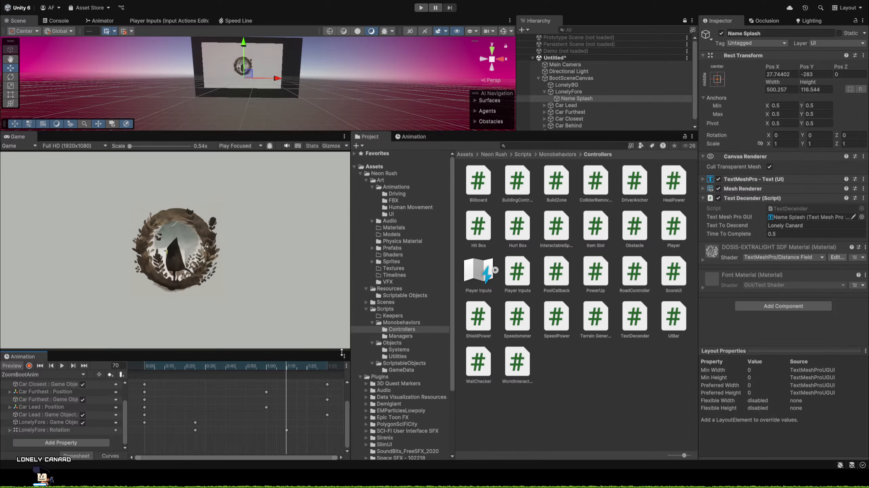
# Add an animation event at frame 70 of ZoomBootAnim and move the playhead to frame 69.
pyautogui.moveTo(343, 350); pyautogui.dragTo(344, 351)
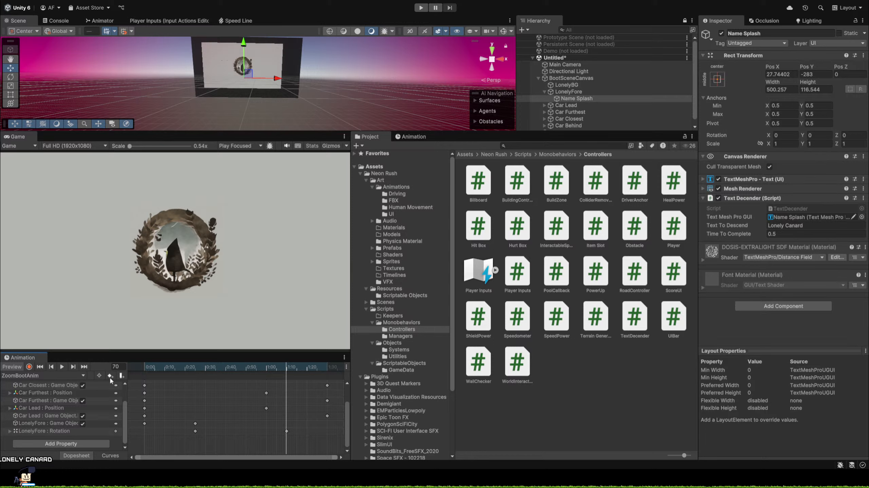
pyautogui.click(120, 376)
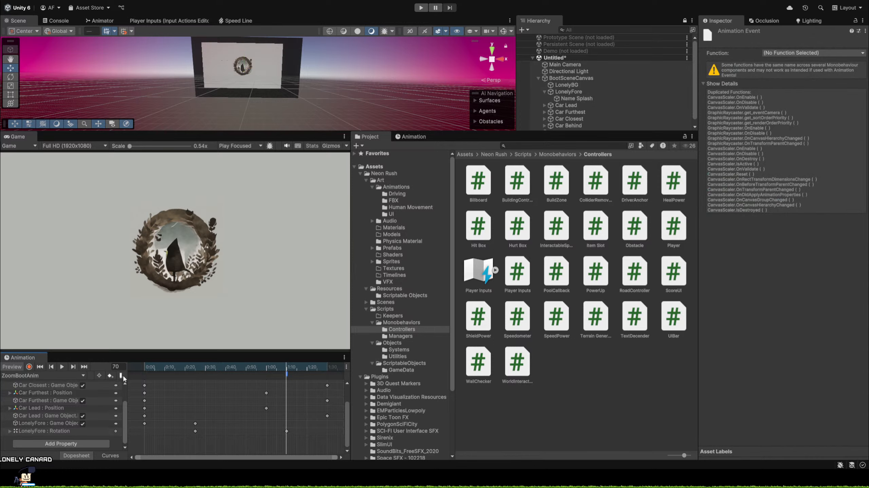
pyautogui.click(283, 368)
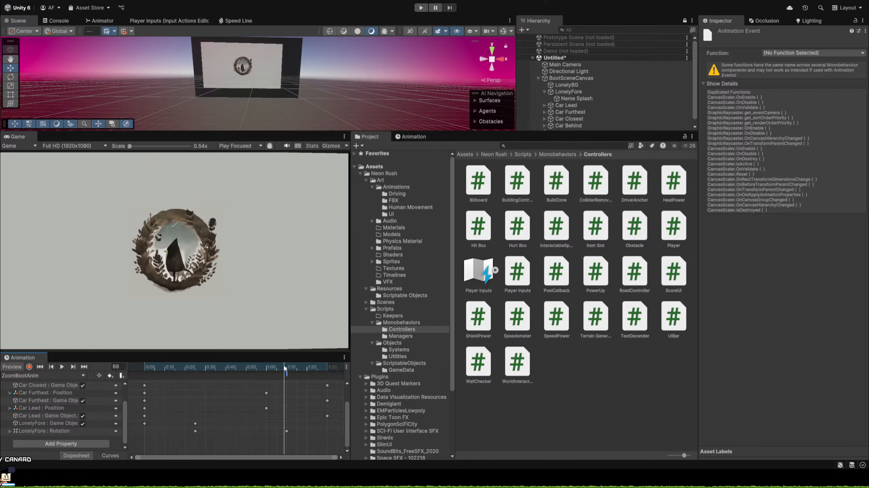
# Inspect the frame 70 animation event of ZoomBootAnim and compare its available functions with Name Splash's components.
pyautogui.moveTo(283, 365); pyautogui.dragTo(289, 365)
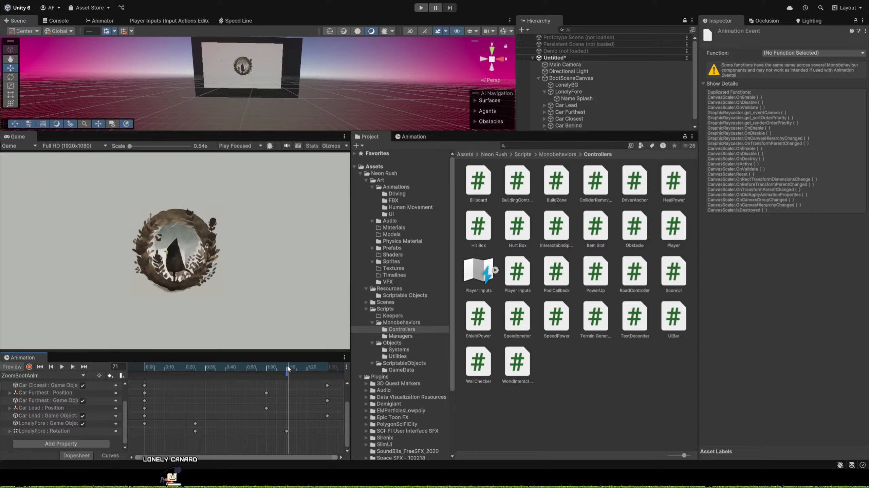
pyautogui.click(286, 367)
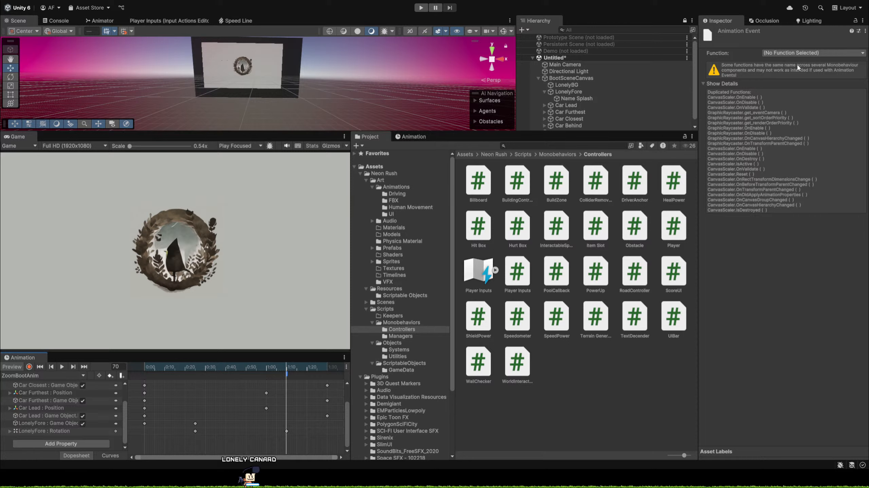
pyautogui.click(598, 98)
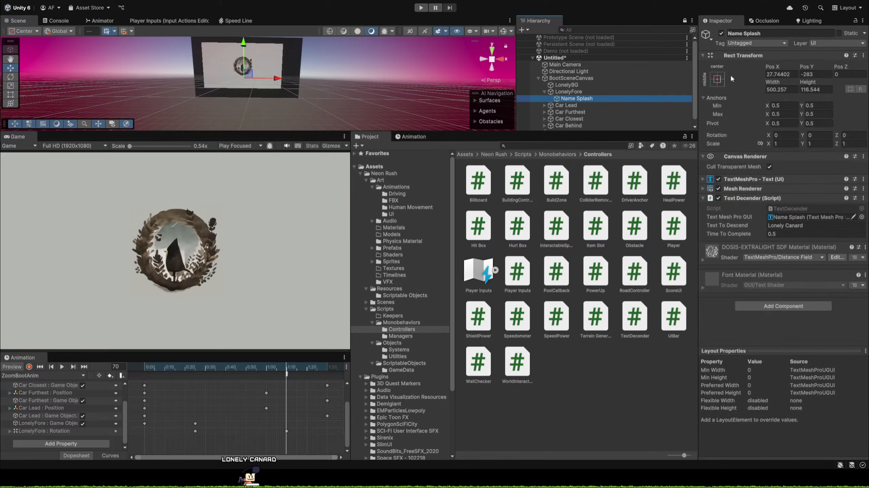
pyautogui.click(287, 373)
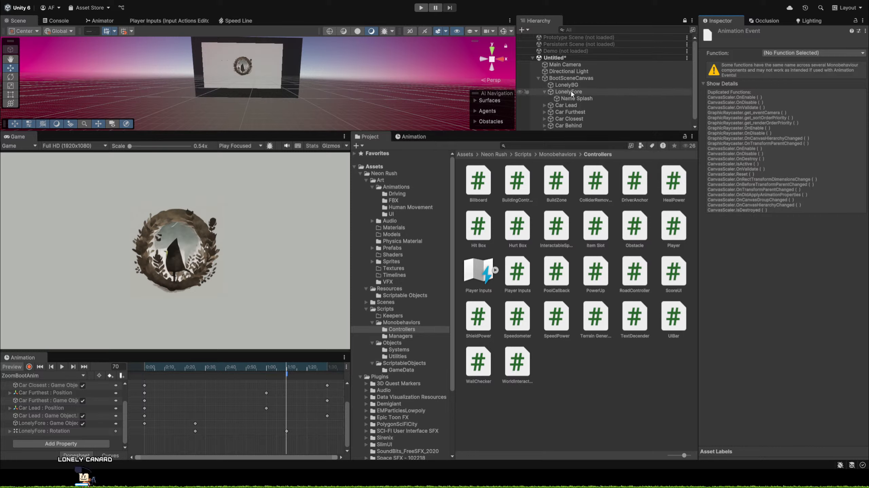
# Copy Name Splash's Text Decender component and paste it with its values onto BootSceneCanvas as a new component.
pyautogui.click(576, 99)
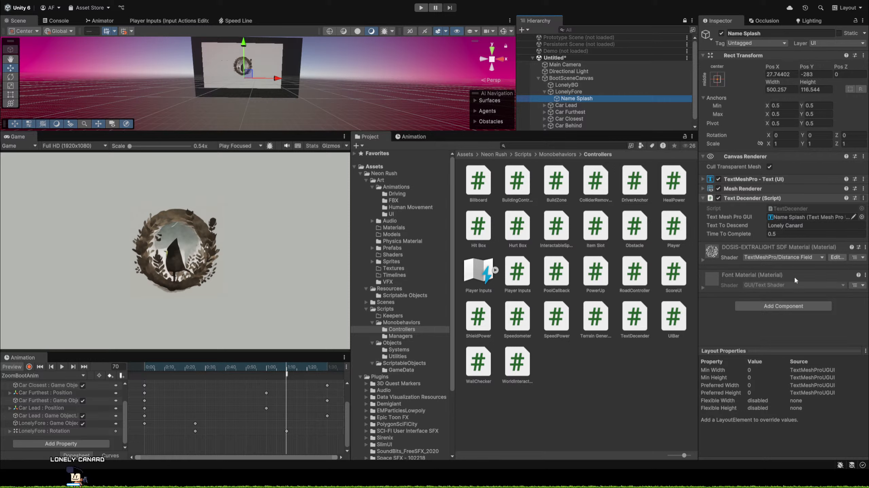
pyautogui.click(813, 268)
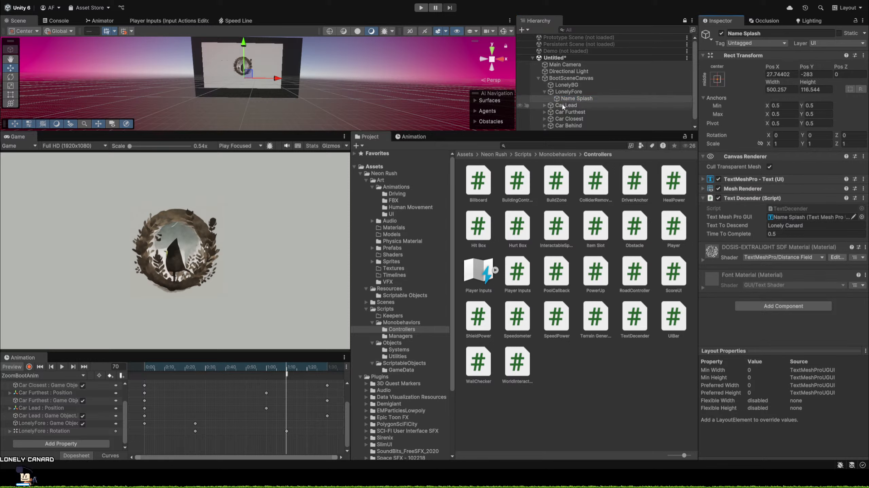
pyautogui.click(571, 78)
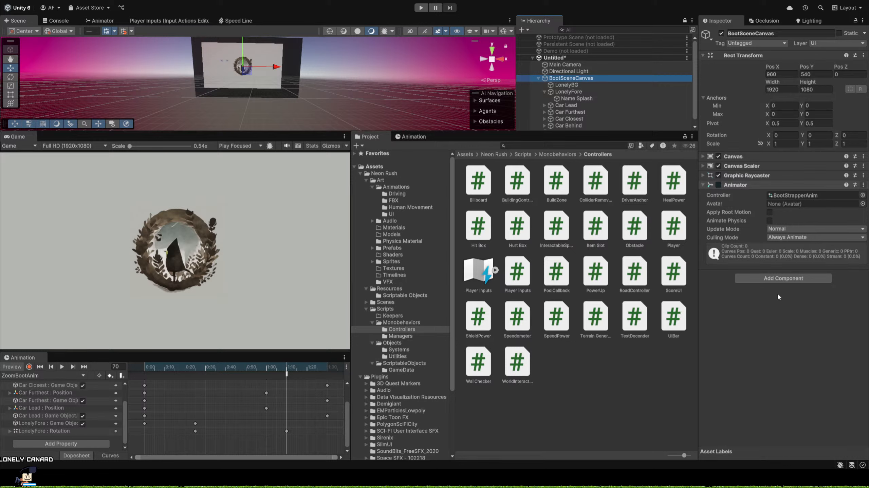
pyautogui.click(792, 268)
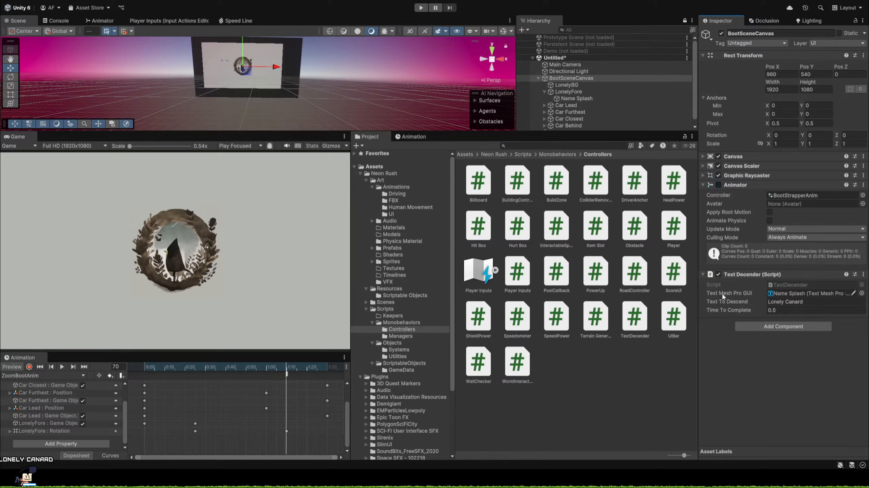
# Set the frame 70 animation event's function to TextDecender's StartDescent method and scrub ZoomBootAnim to frame 71.
pyautogui.click(286, 374)
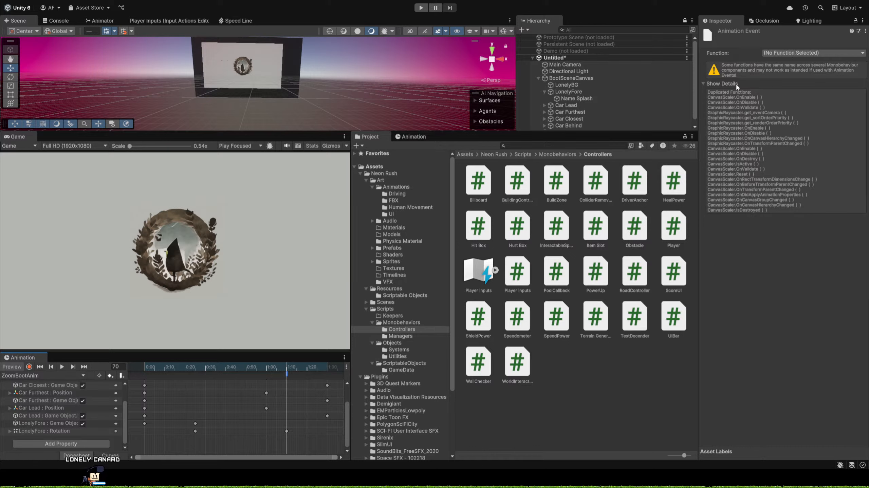
pyautogui.click(786, 84)
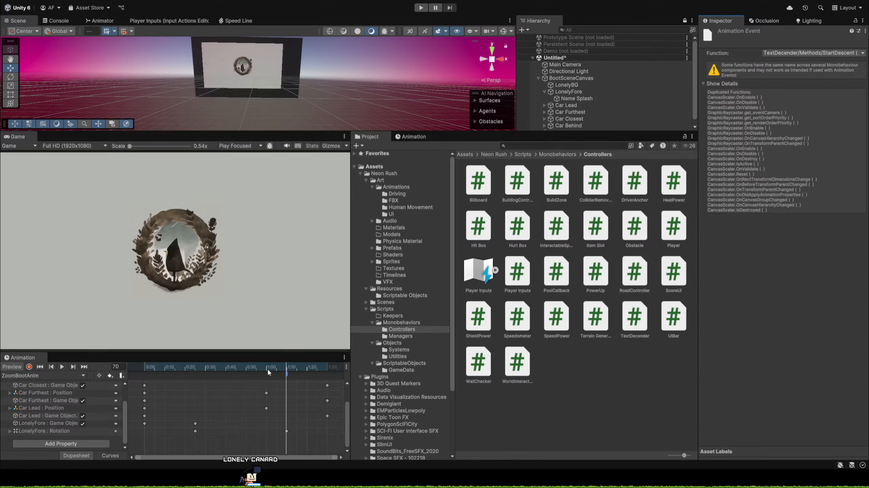
pyautogui.moveTo(268, 369); pyautogui.dragTo(288, 372)
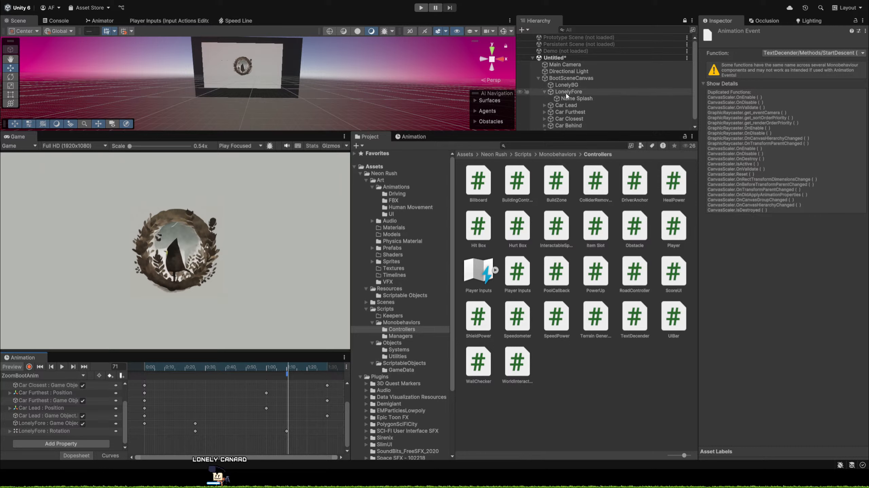
# Remove the Text Decender component from Name Splash, leaving only the copy on BootSceneCanvas.
pyautogui.click(571, 78)
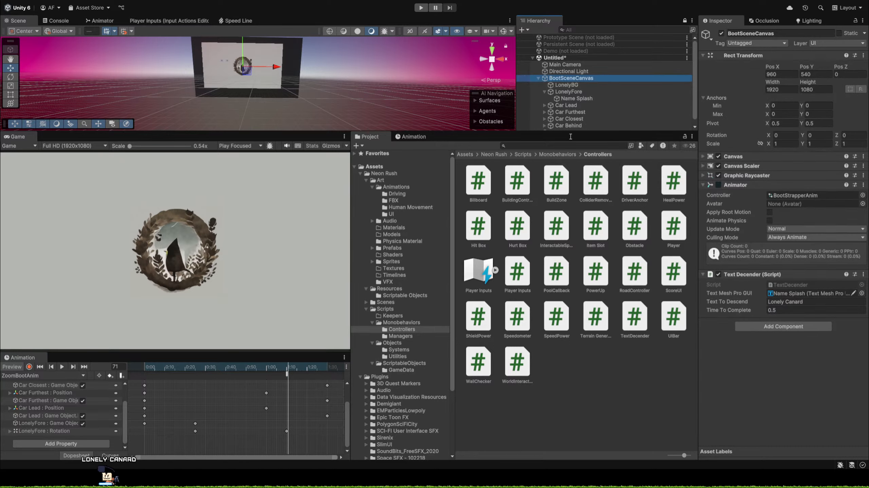
pyautogui.click(576, 99)
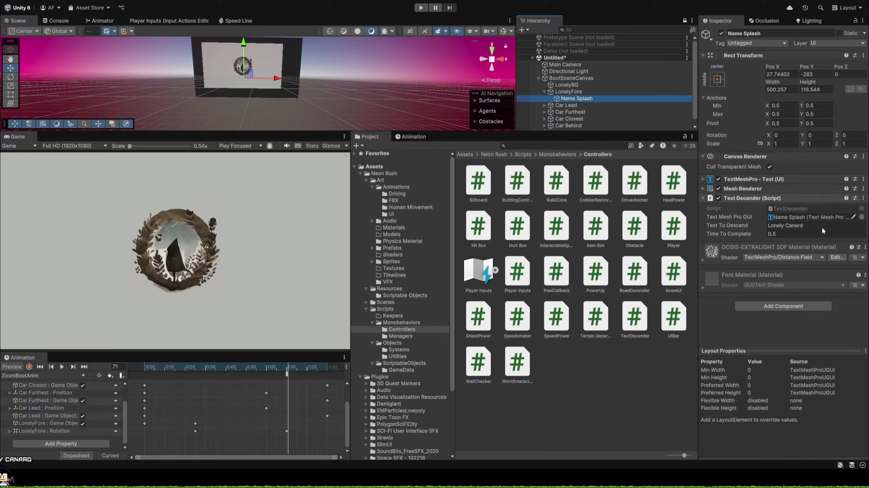
pyautogui.click(807, 237)
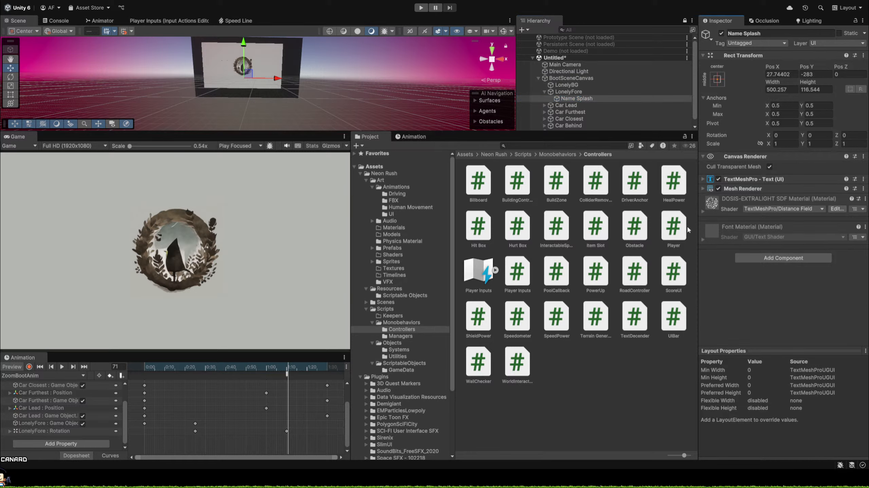
pyautogui.click(566, 85)
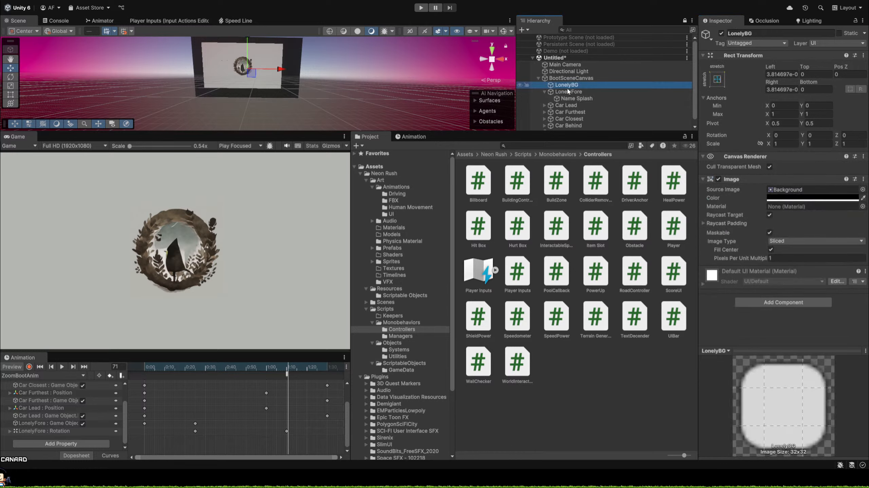
pyautogui.click(568, 92)
pyautogui.click(571, 99)
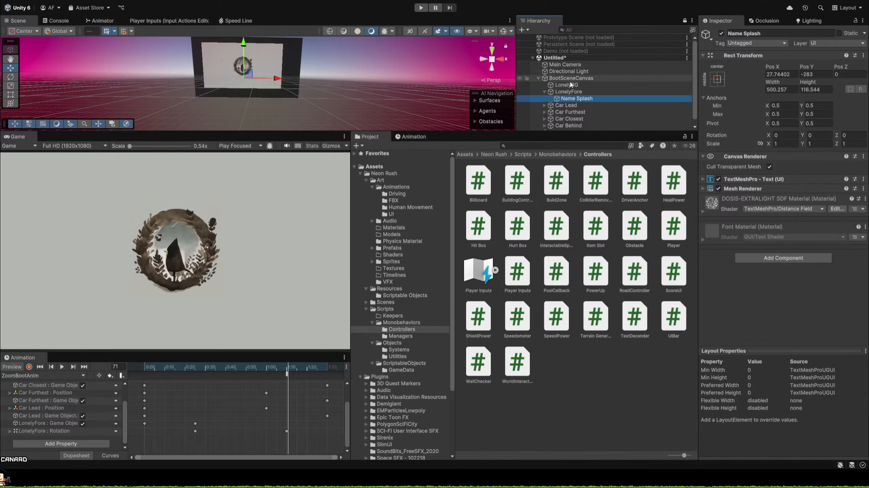
pyautogui.click(569, 78)
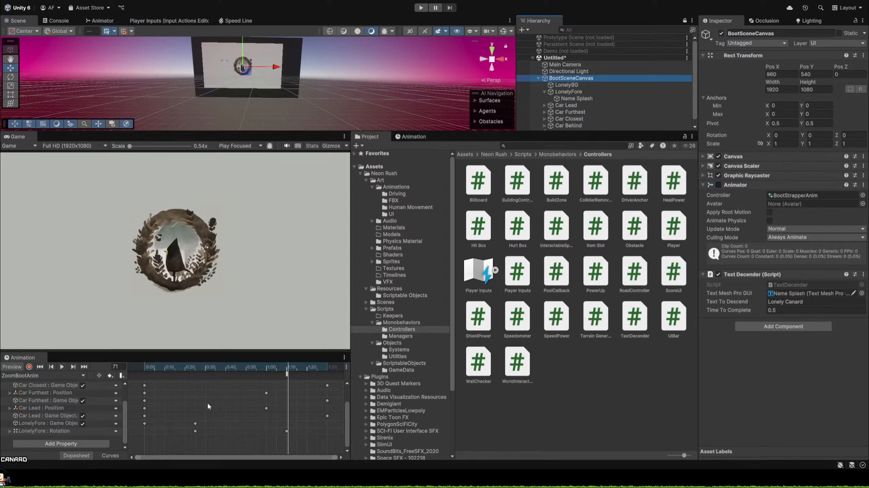
# Scrub ZoomBootAnim past the event to frame 90 and back to frame 70 to review the animation.
pyautogui.moveTo(248, 366); pyautogui.dragTo(287, 377)
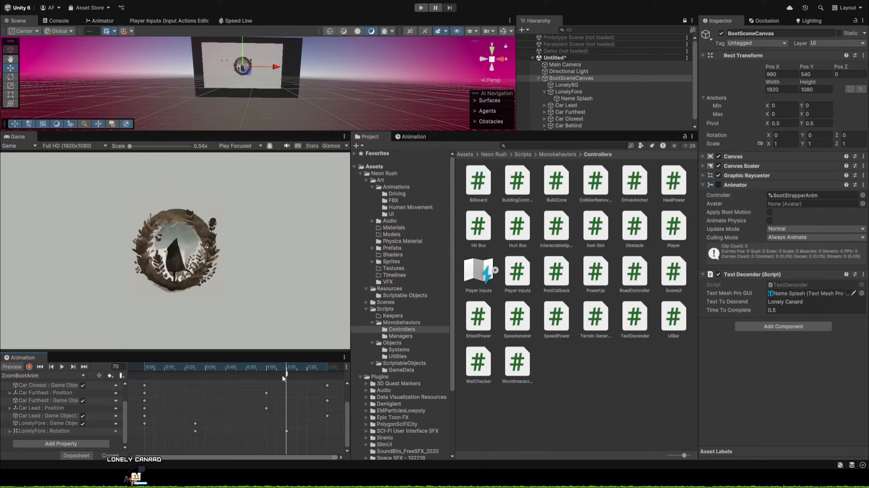
pyautogui.moveTo(287, 376)
pyautogui.mouseDown()
pyautogui.moveTo(329, 374)
pyautogui.moveTo(288, 373)
pyautogui.mouseUp()
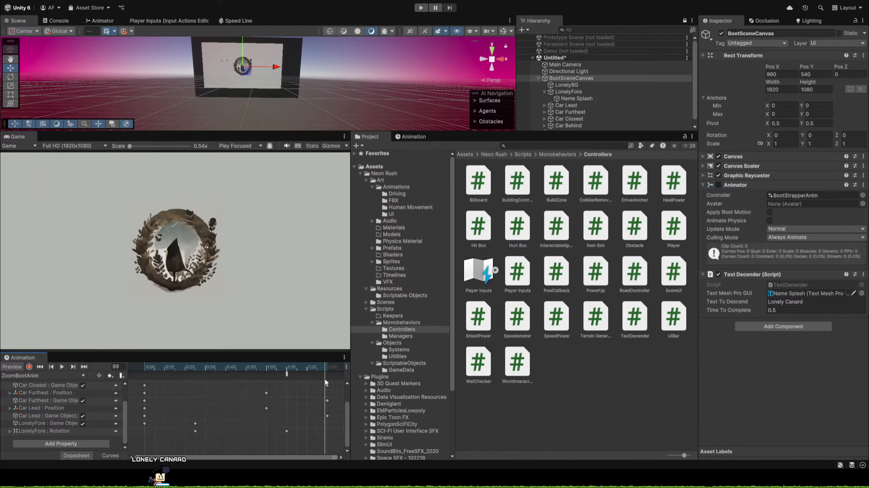
pyautogui.moveTo(325, 382); pyautogui.dragTo(347, 385)
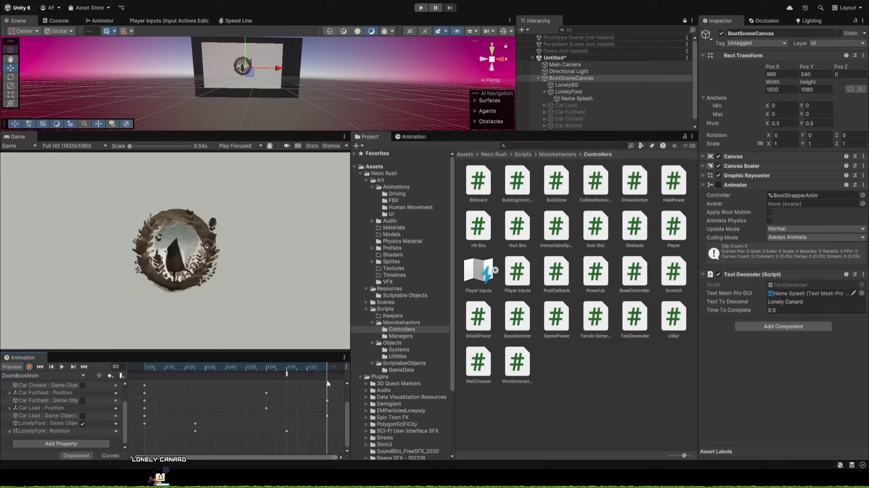
pyautogui.moveTo(327, 383); pyautogui.dragTo(287, 372)
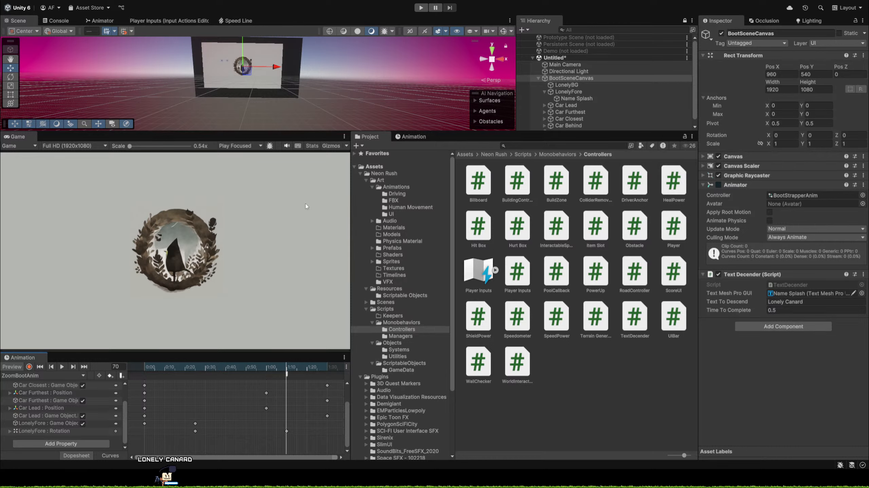
# Show the Console and play the boot scene to test the text reveal, then stop playback.
pyautogui.click(58, 21)
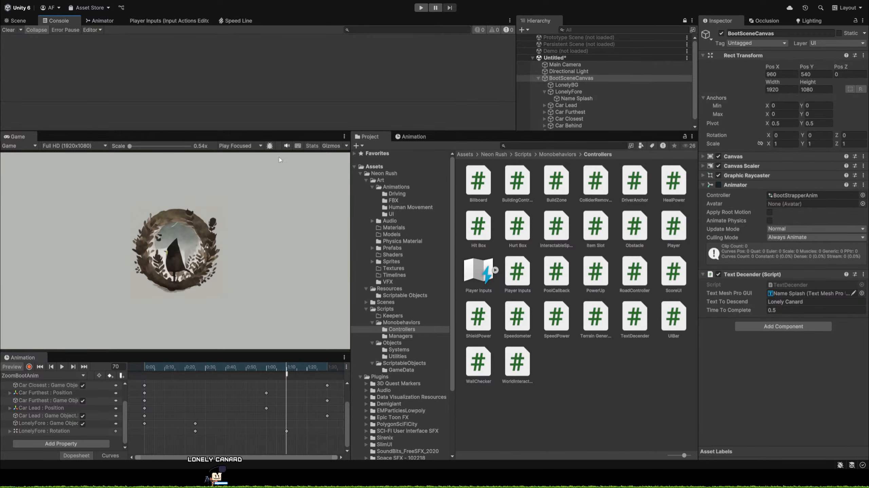
pyautogui.click(421, 8)
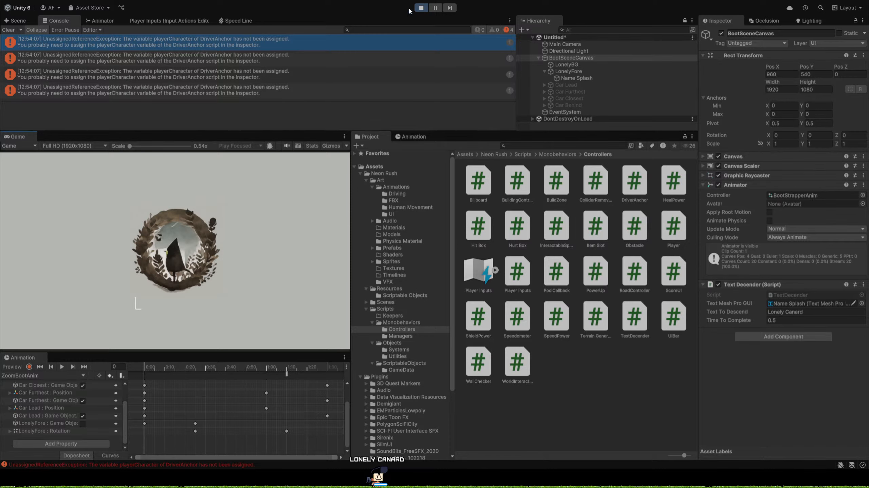
pyautogui.click(424, 7)
# Examine the DriverAnchor exception's stack trace and its source lines 17 and 12 in Visual Studio, then return to Unity.
pyautogui.click(224, 47)
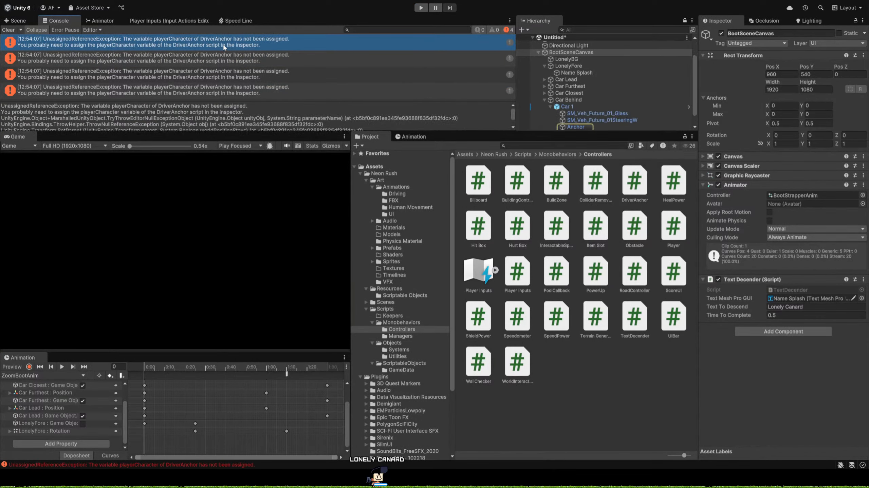
pyautogui.doubleClick(224, 47)
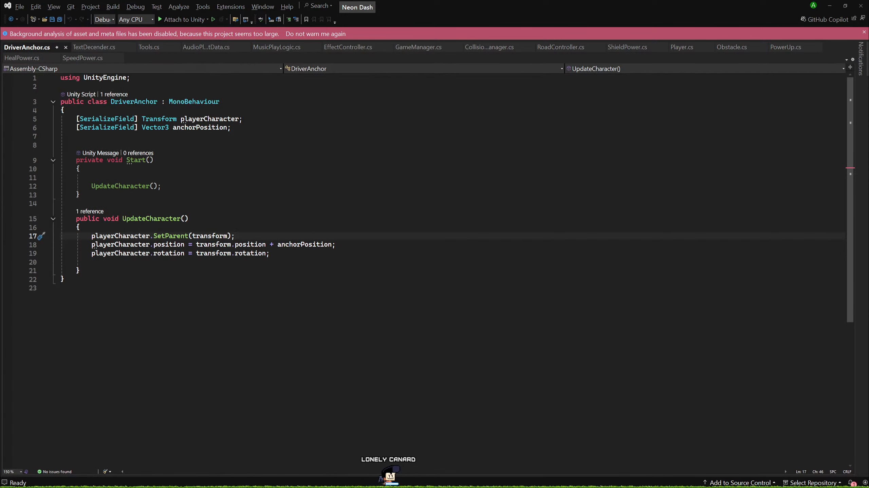
pyautogui.hotkey('alt', 'Tab')
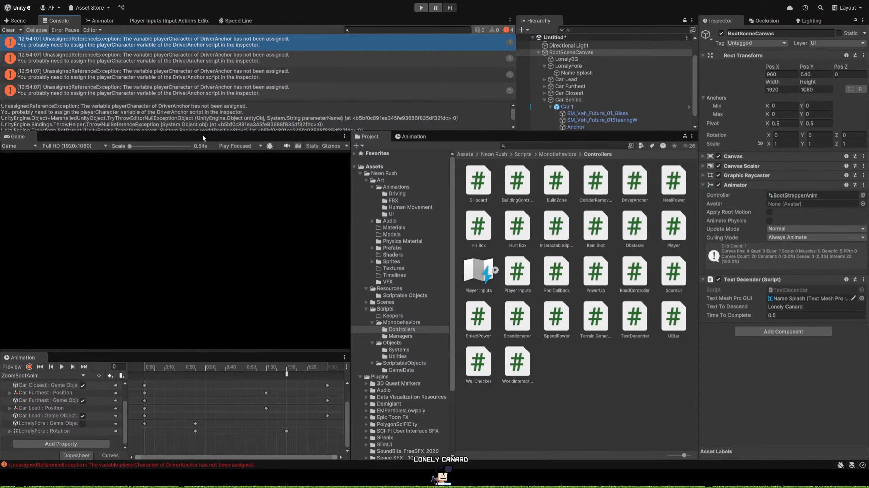
pyautogui.moveTo(203, 134); pyautogui.dragTo(221, 280)
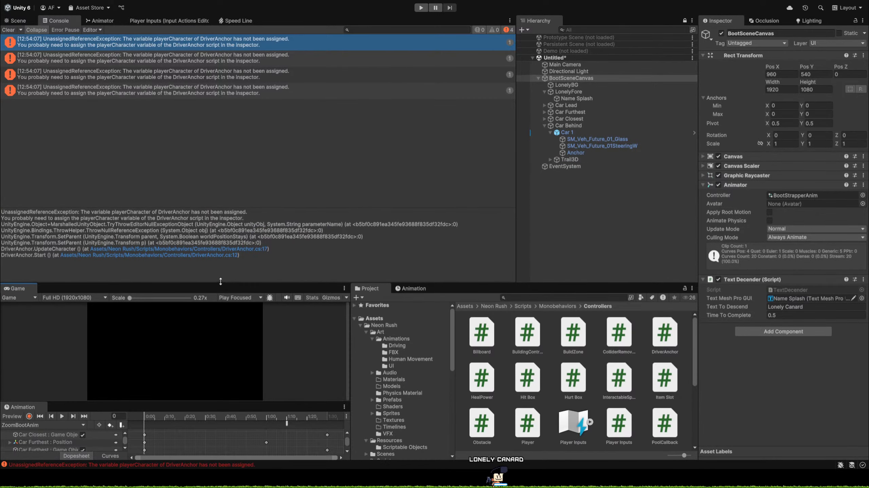
pyautogui.click(227, 255)
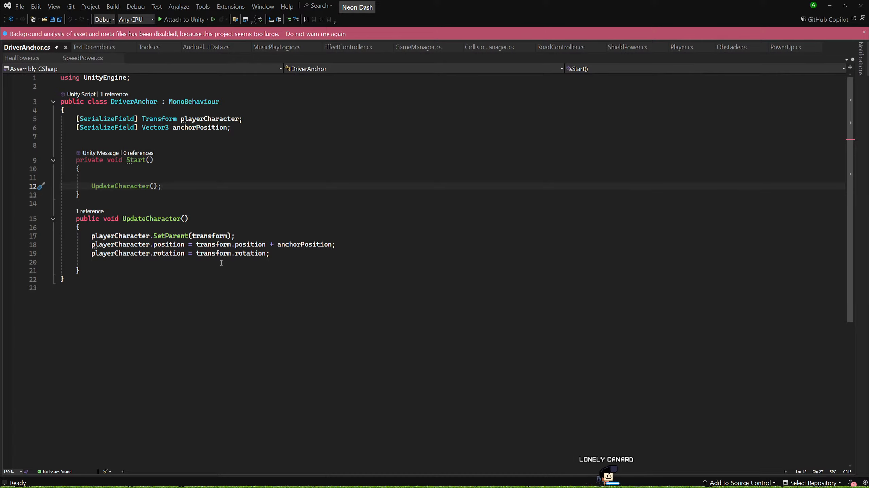
pyautogui.hotkey('alt', 'Tab')
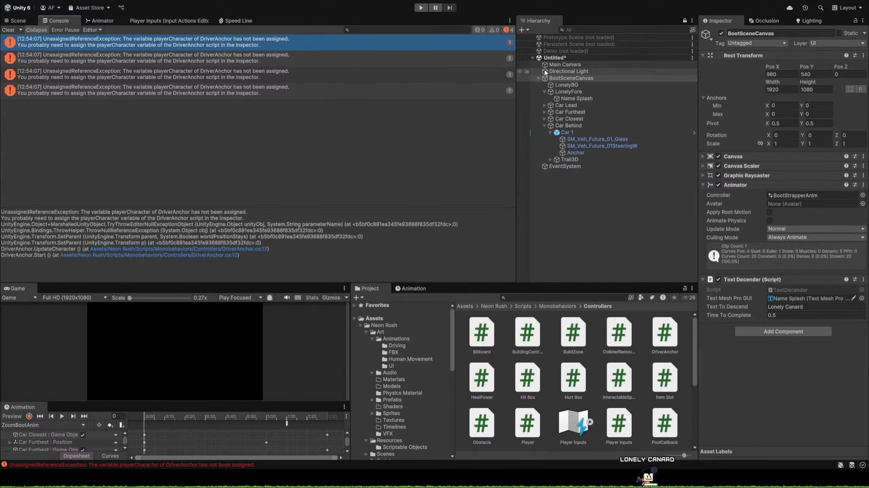
# Examine the Anchor object and its Driver Anchor script under Car Lead, and expand Car Furthest and Car Closest.
pyautogui.click(162, 91)
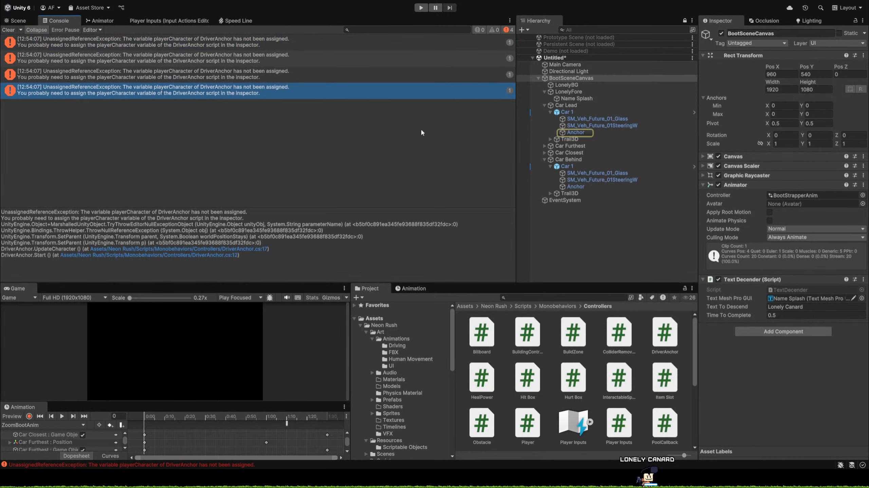
pyautogui.click(581, 126)
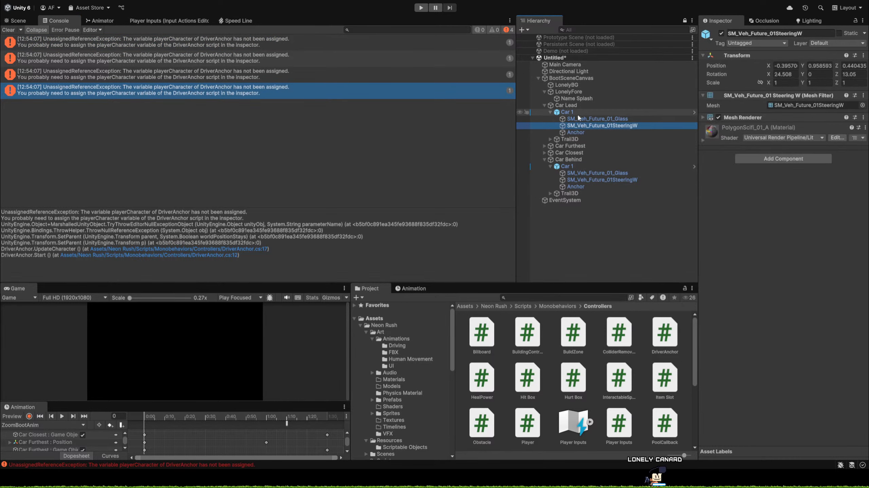
pyautogui.click(578, 119)
pyautogui.click(575, 132)
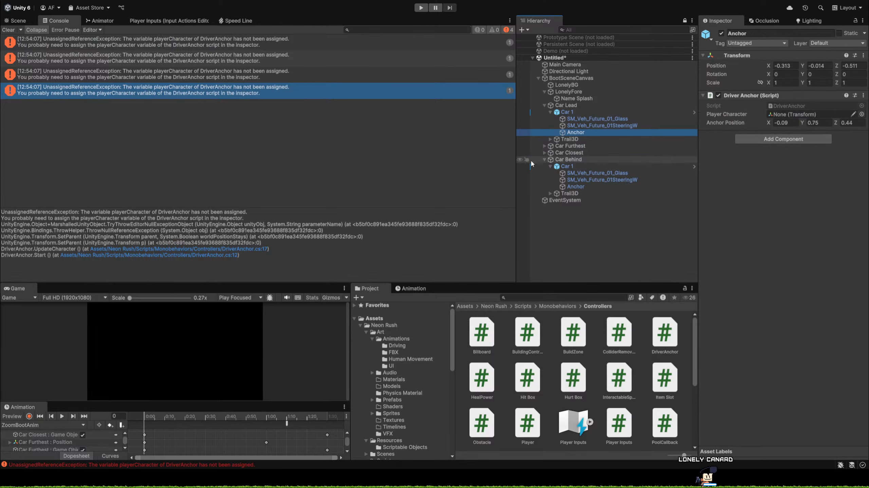
pyautogui.click(550, 140)
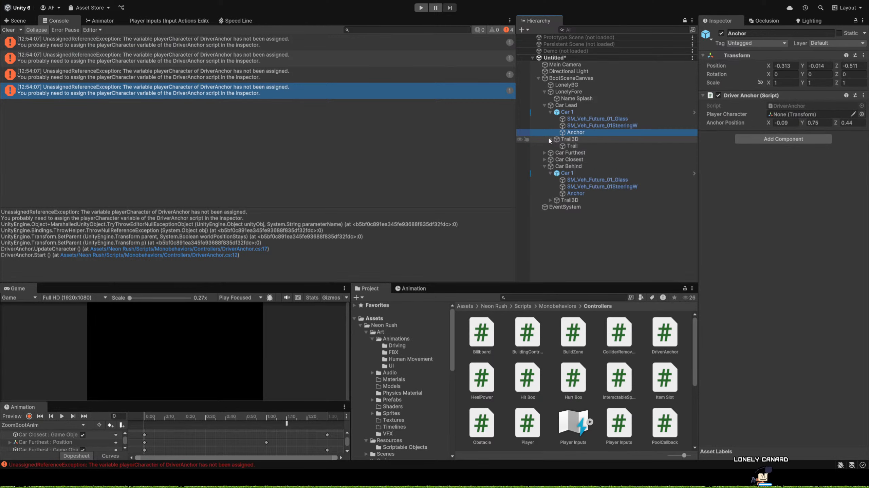
pyautogui.click(544, 159)
pyautogui.click(545, 152)
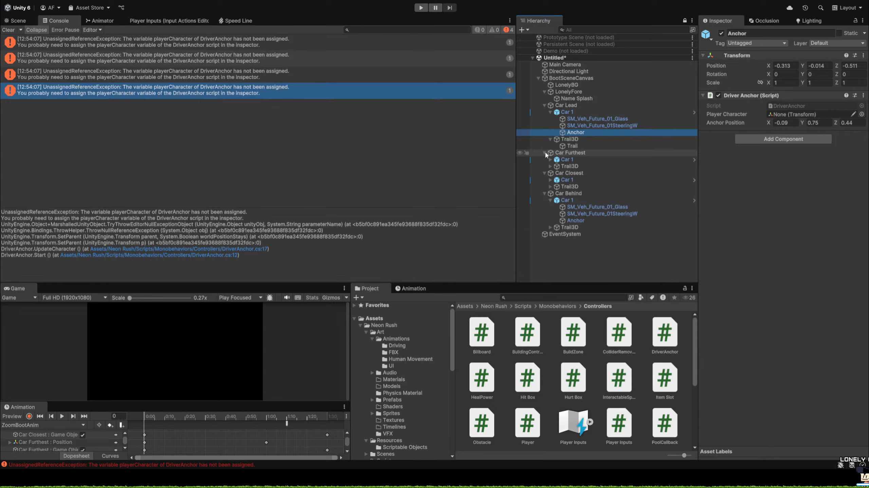
pyautogui.click(550, 140)
pyautogui.click(550, 140)
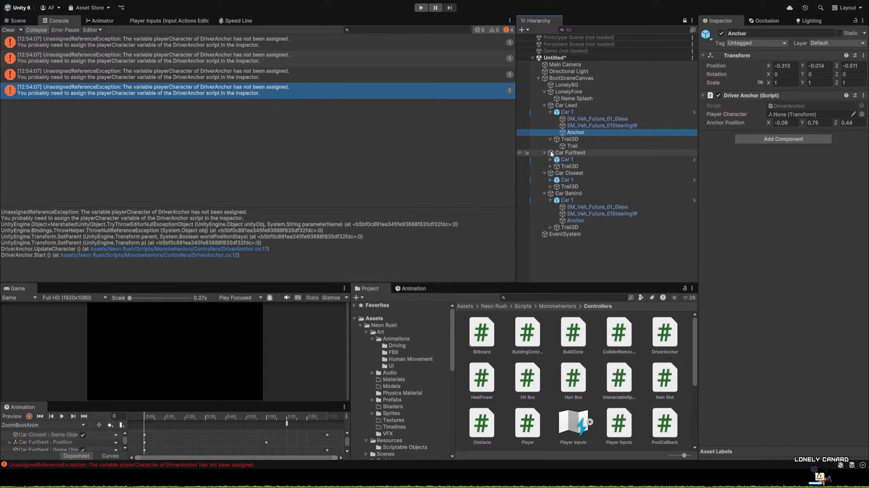
pyautogui.click(550, 140)
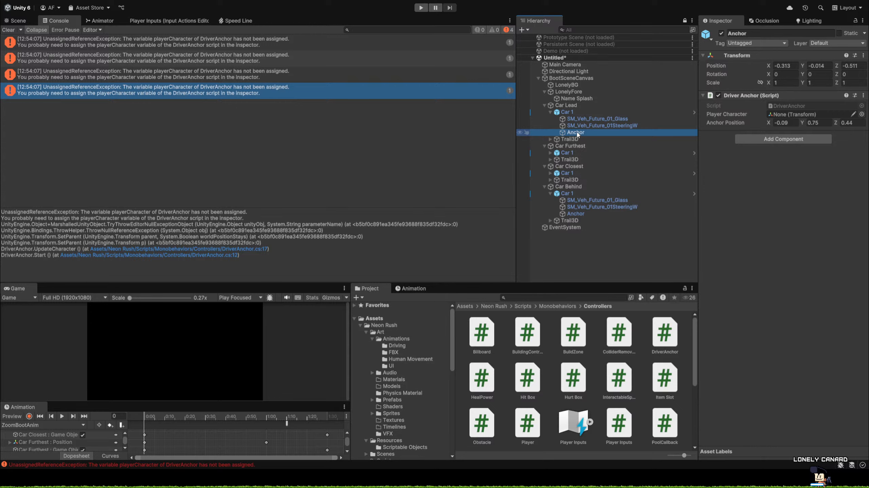
# Delete the Anchor objects from Car 1 under Car Lead and Car Furthest.
pyautogui.click(573, 113)
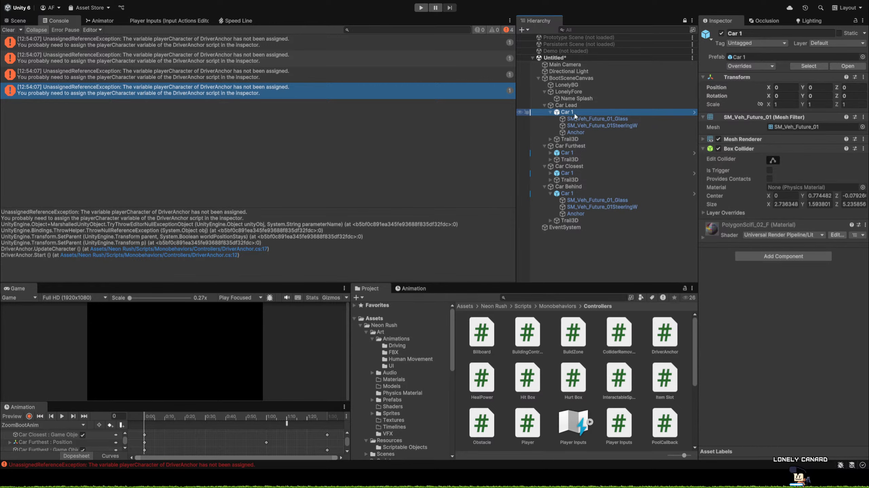
pyautogui.click(572, 133)
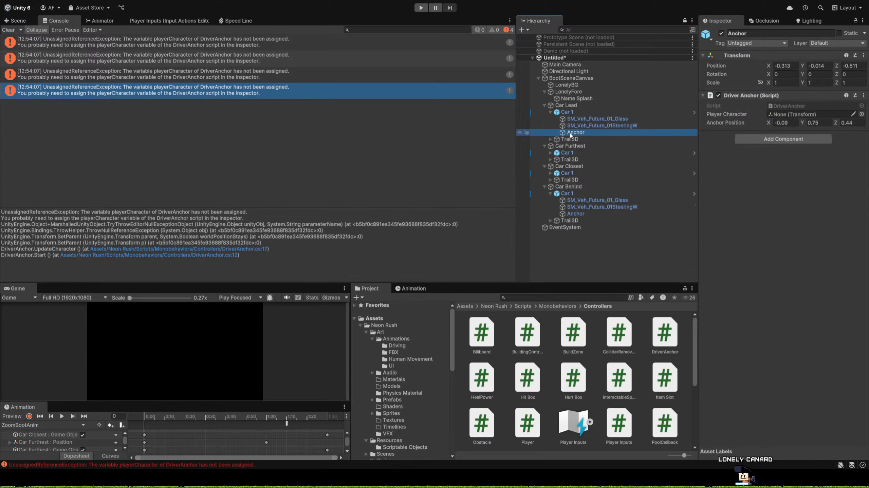
pyautogui.press('Delete')
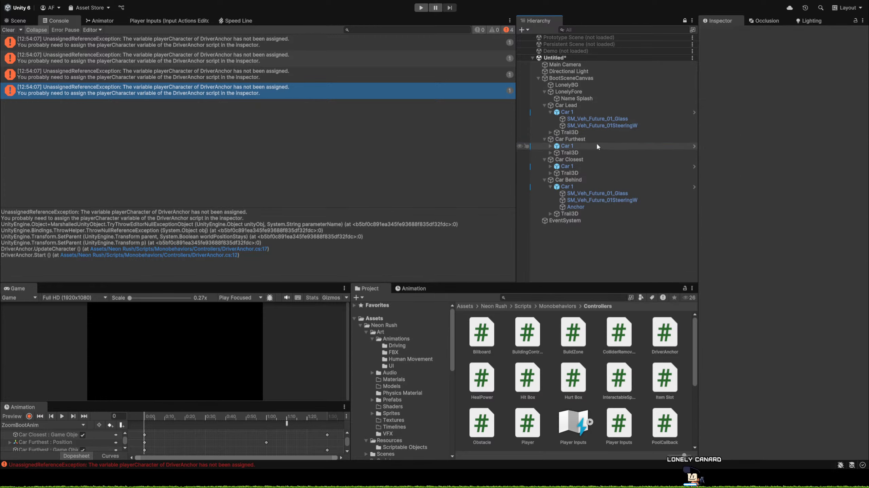
pyautogui.click(549, 146)
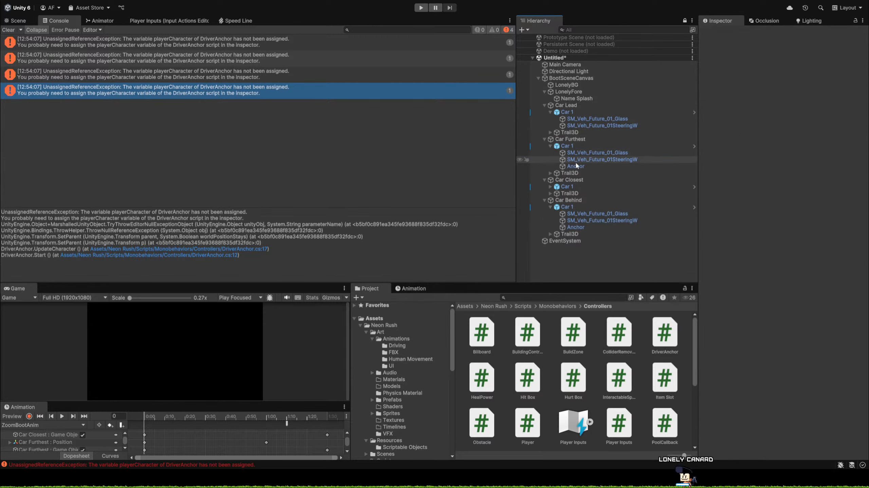
pyautogui.click(576, 166)
pyautogui.press('Delete')
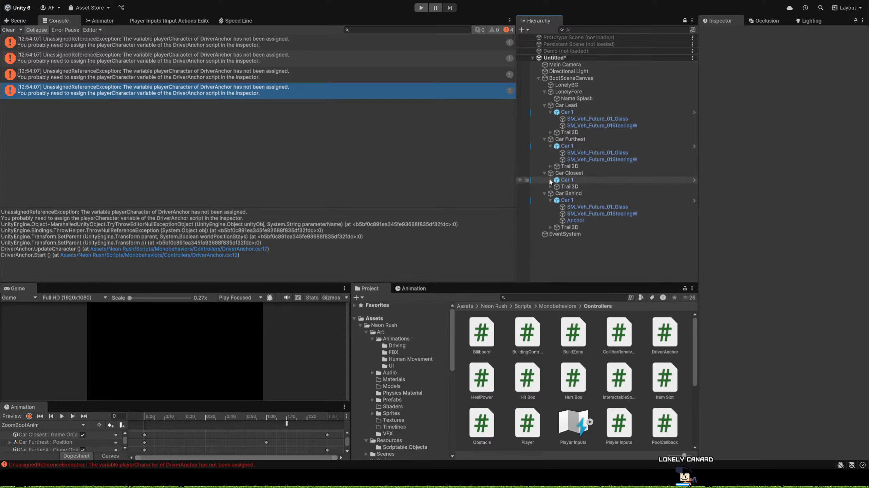
# Delete the Anchor objects from Car 1 under Car Closest and Car Behind.
pyautogui.click(550, 180)
pyautogui.click(579, 200)
pyautogui.press('Delete')
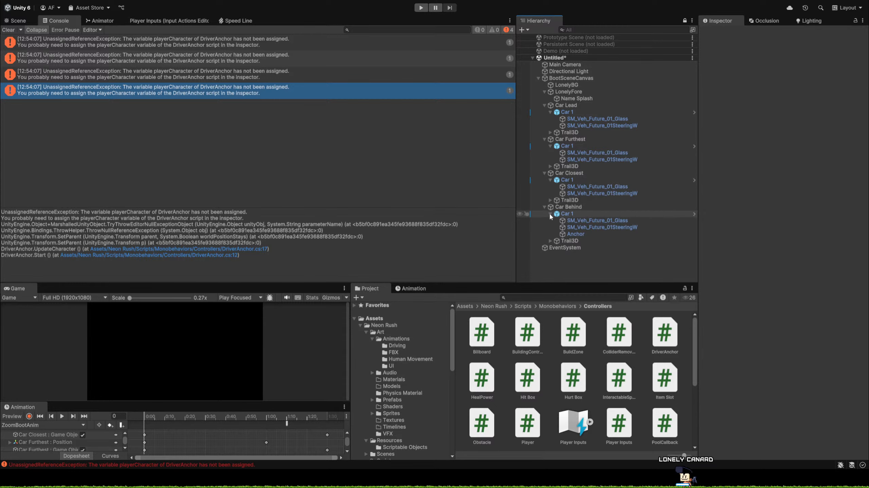
pyautogui.click(575, 233)
pyautogui.press('Delete')
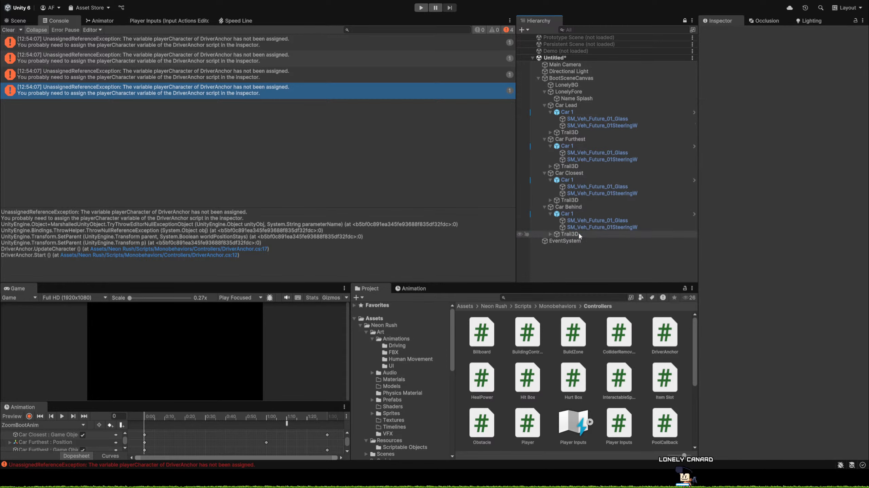
# Clear the Console and play the boot scene, enlarging the Game view to review the text reveal.
pyautogui.click(591, 114)
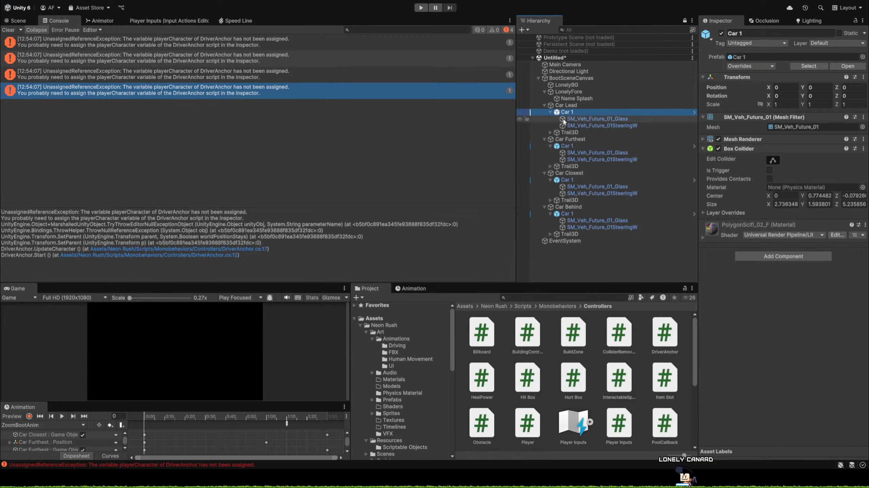
pyautogui.click(8, 30)
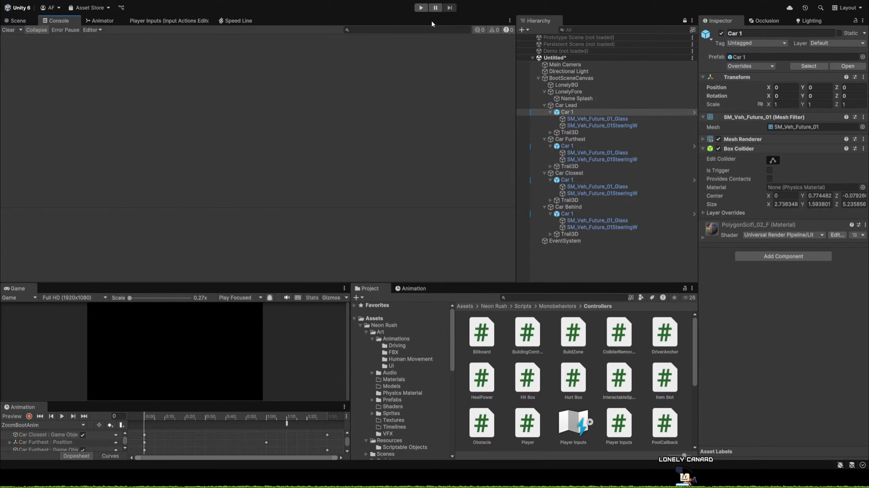
pyautogui.click(424, 8)
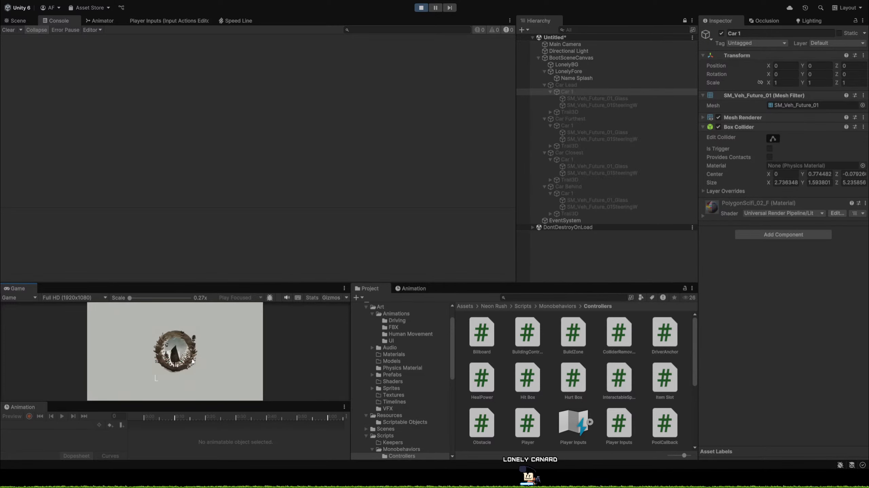
pyautogui.moveTo(258, 283); pyautogui.dragTo(301, 137)
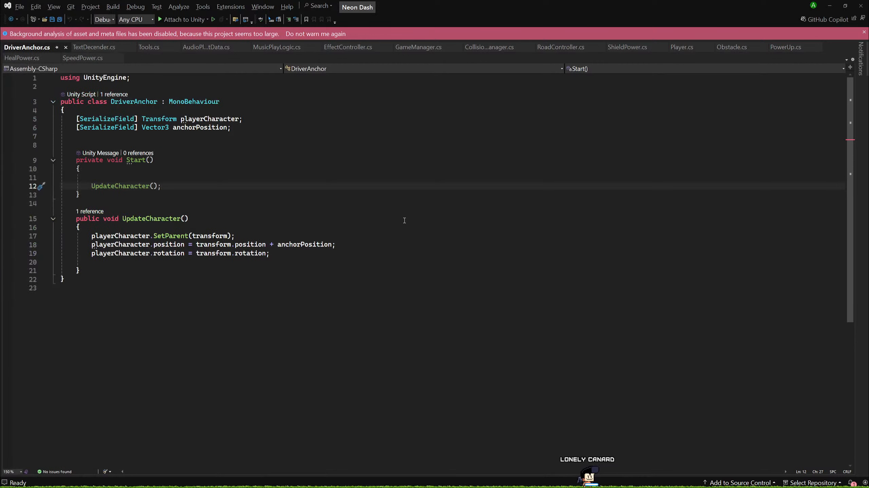
# In Visual Studio, close DriverAnchor.cs, add Debug.Log(currentText); after the text assignment in TextDecender's DescendText loop, and save.
pyautogui.click(66, 48)
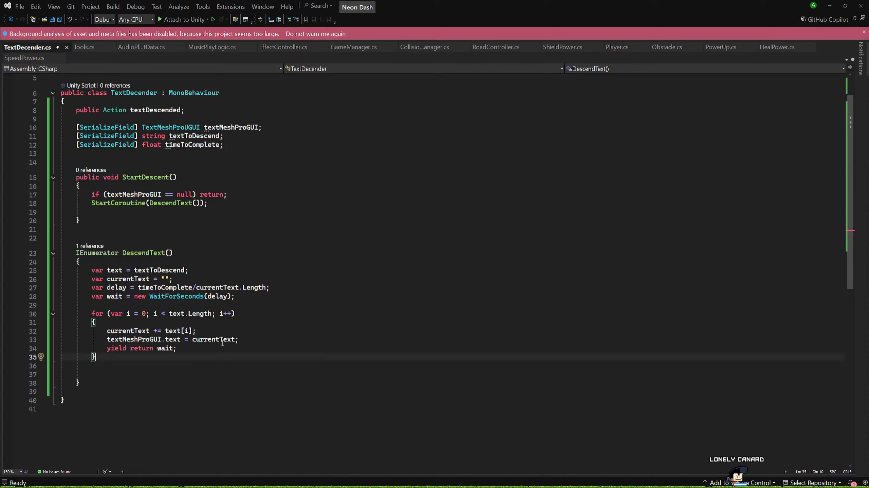
pyautogui.click(239, 339)
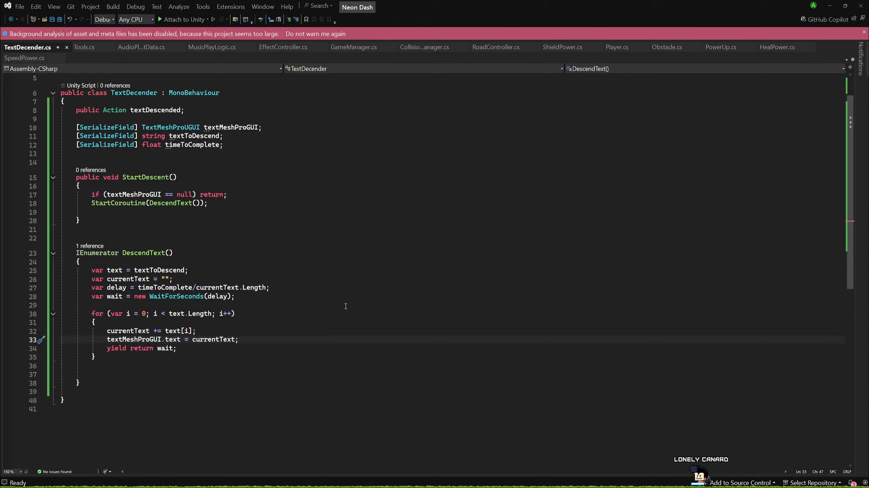
pyautogui.press('Return')
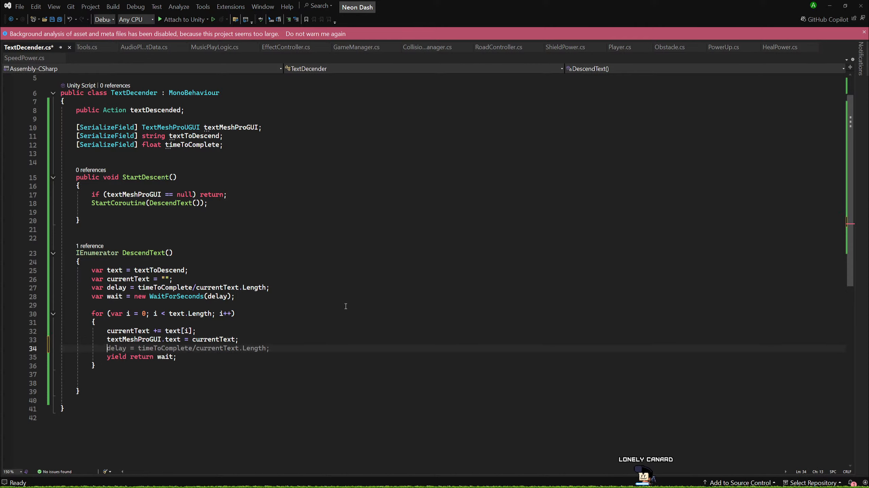
pyautogui.write('Debug.Log(currentText);')
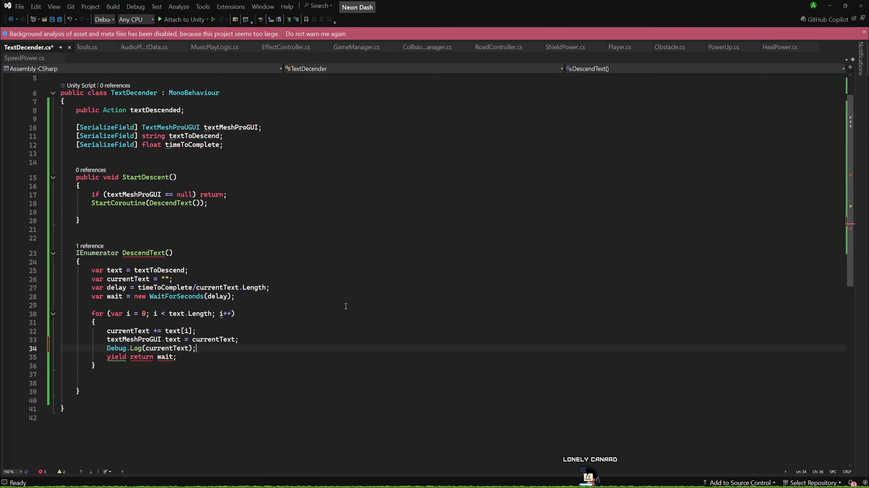
pyautogui.hotkey('ctrl', 's')
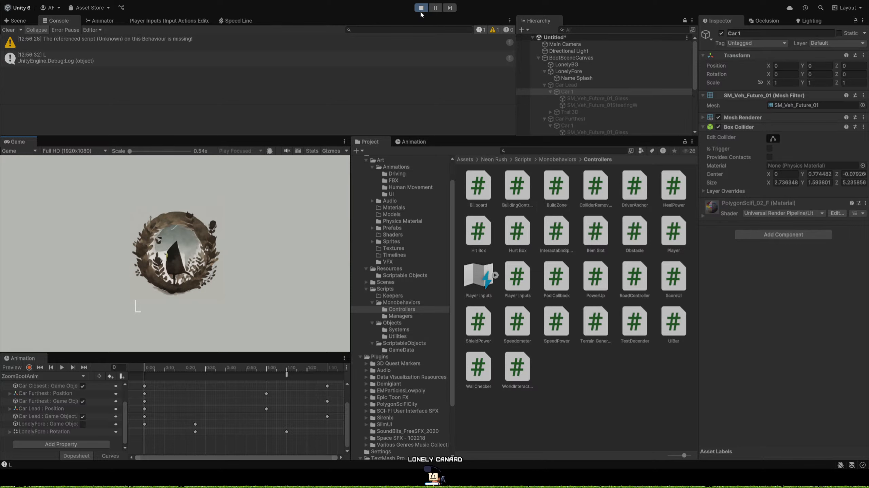
# Replay the boot scene in Unity to check the logged text, then stop playback.
pyautogui.click(62, 367)
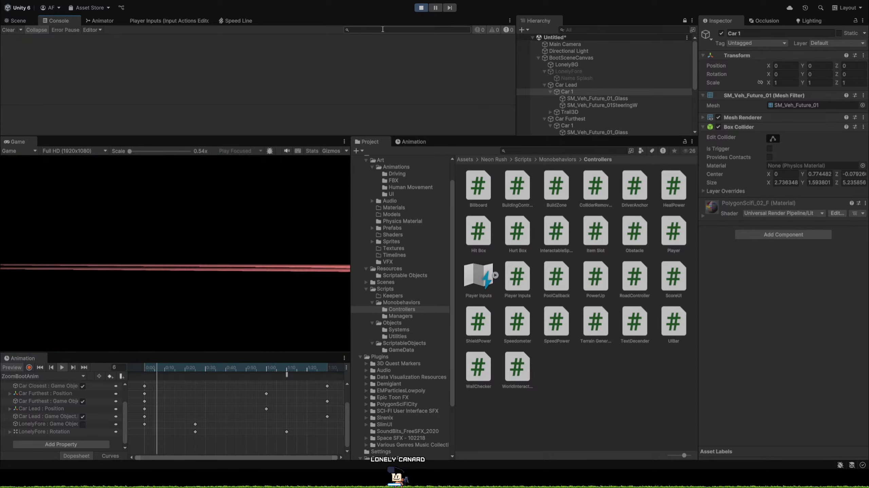
pyautogui.click(420, 9)
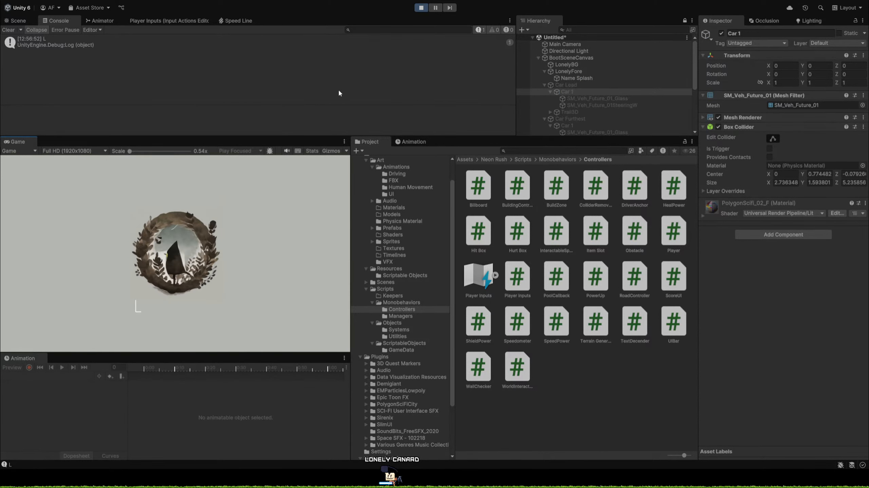
pyautogui.click(421, 8)
# In Visual Studio, reorder the DescendText loop so yield return wait comes first, followed by Debug.Log and the textMeshProGUI.text assignment.
pyautogui.hotkey('alt', 'Tab')
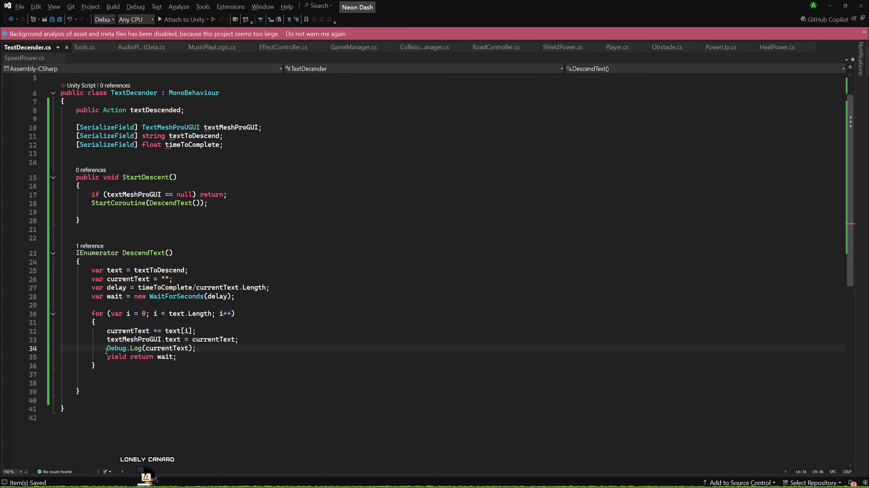
pyautogui.click(274, 338)
pyautogui.hotkey('alt', 'Down')
pyautogui.hotkey('alt', 'Down')
pyautogui.click(275, 337)
pyautogui.hotkey('alt', 'Down')
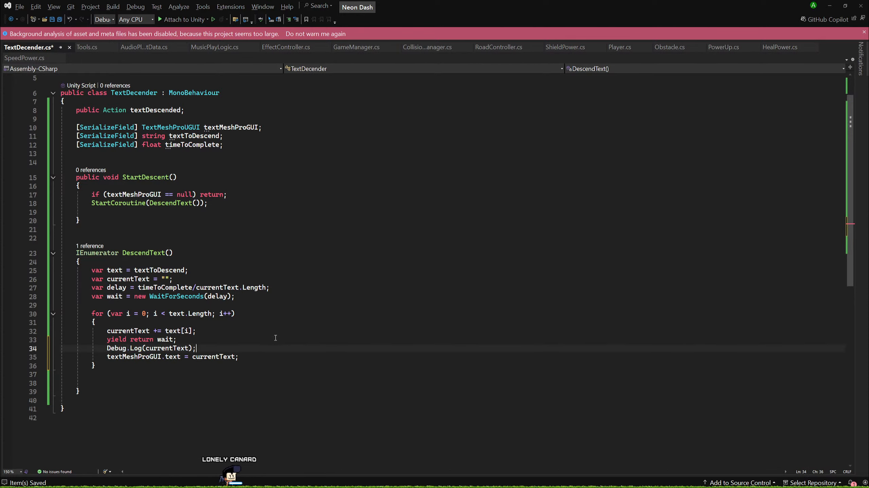
# Return to Unity and play the boot scene with the reordered loop, then stop playback.
pyautogui.hotkey('alt', 'Tab')
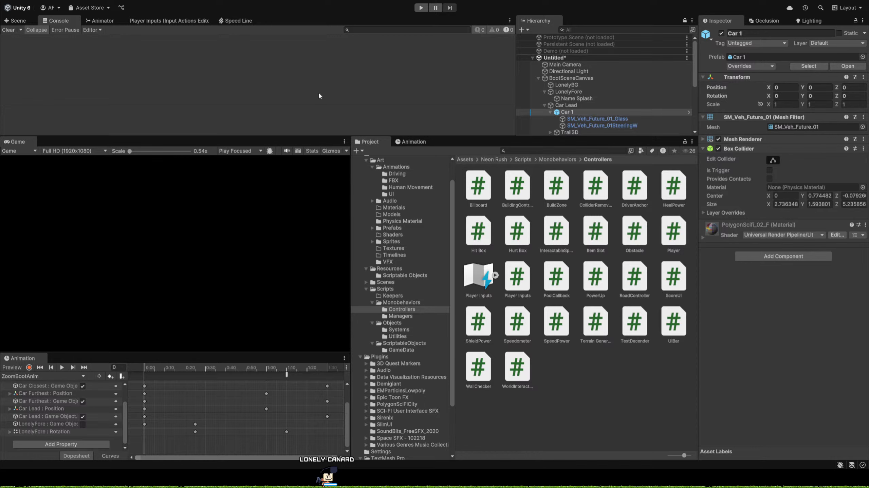
pyautogui.click(421, 8)
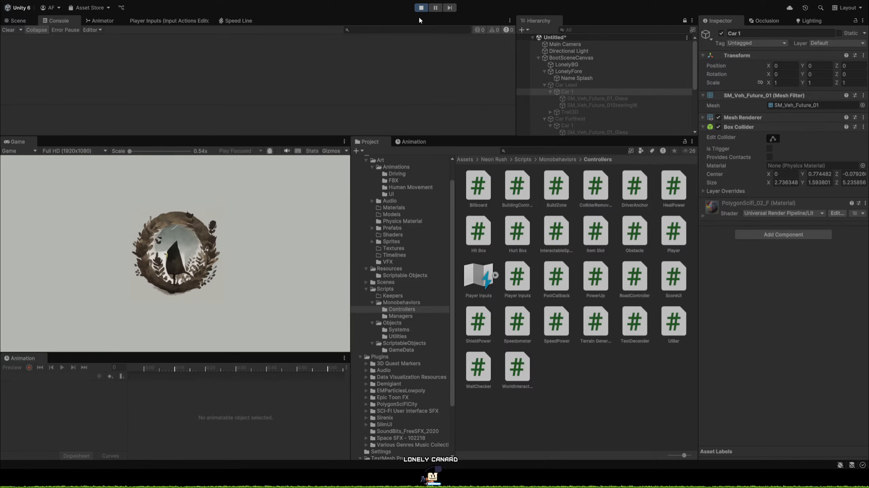
pyautogui.click(420, 8)
# In Visual Studio, print delay before DescendText's for loop and save the script, then play the boot scene in Unity to check the output.
pyautogui.hotkey('alt', 'Tab')
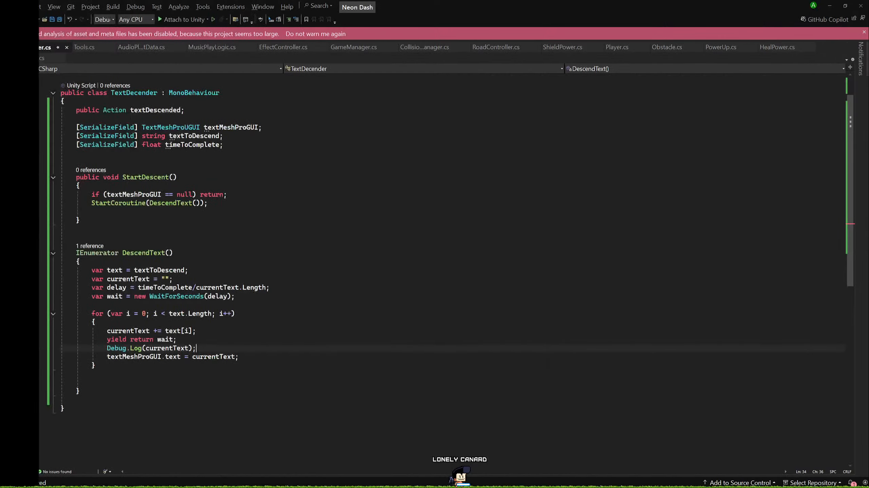
pyautogui.click(256, 305)
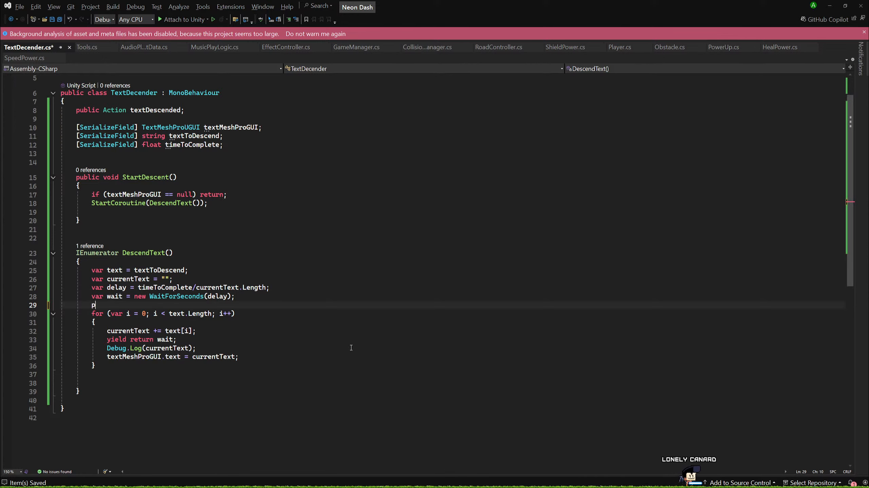
pyautogui.write('print(')
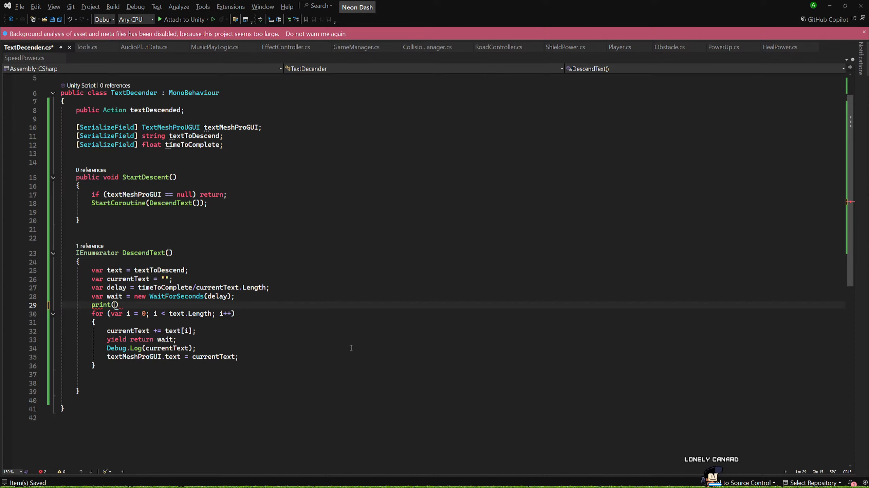
pyautogui.write('delay')
pyautogui.hotkey('ctrl', 's')
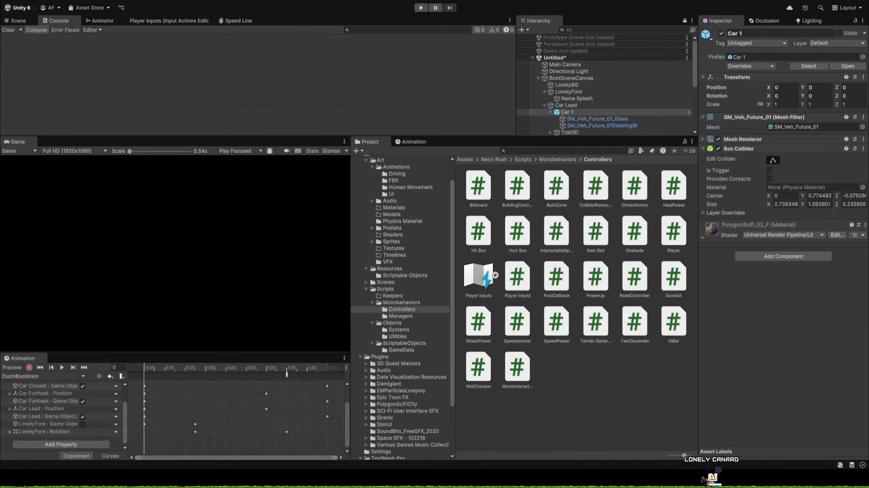
pyautogui.click(421, 7)
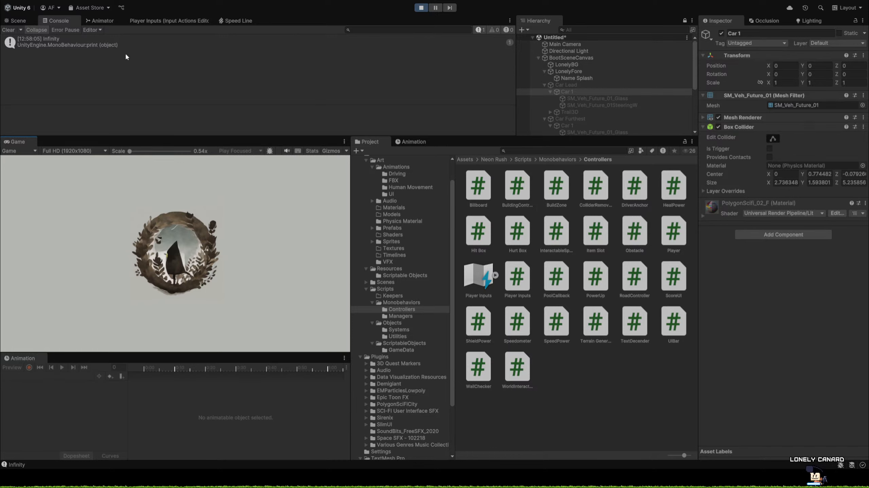
pyautogui.click(420, 8)
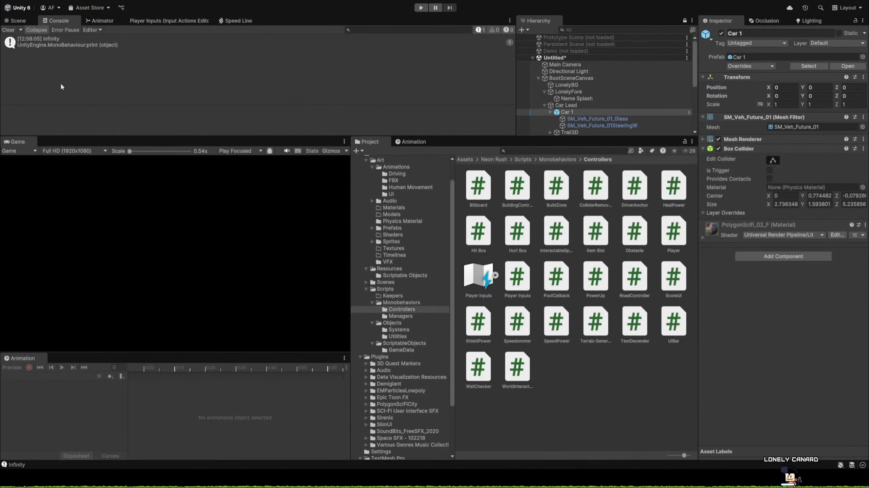
# In Visual Studio, change the delay calculation in DescendText to divide timeToComplete by text.Length.
pyautogui.hotkey('alt', 'Tab')
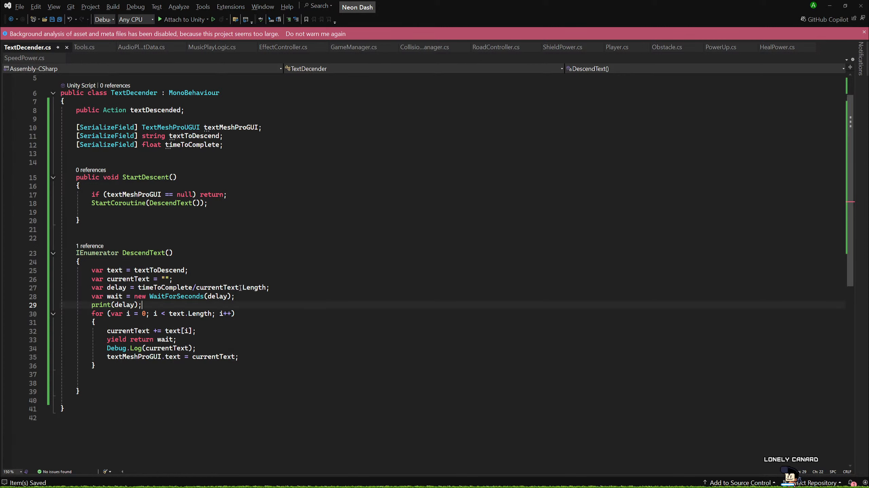
pyautogui.click(196, 287)
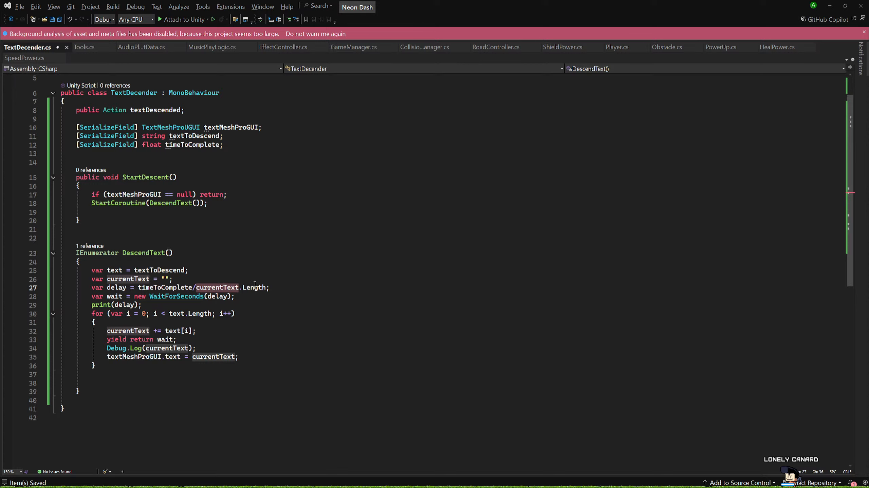
pyautogui.hotkey('ctrl', 'Delete')
pyautogui.write('text')
pyautogui.press('Up')
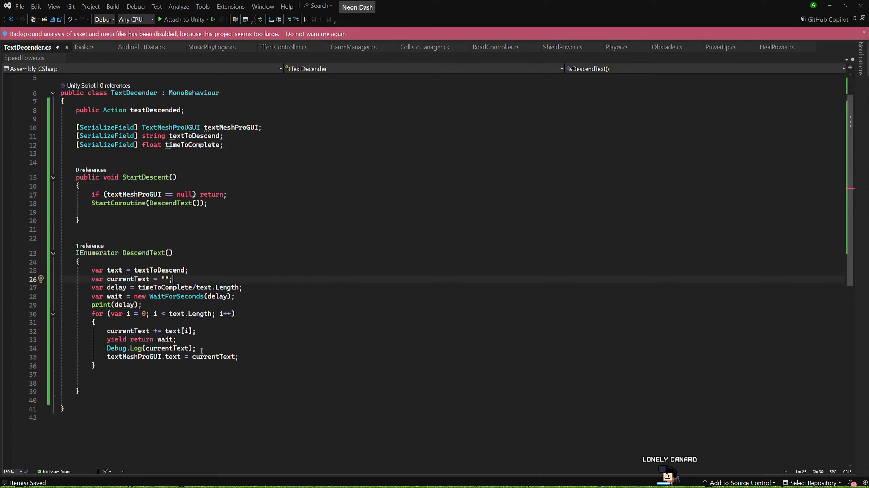
# Delete the Debug.Log and print(delay) lines from DescendText and place the textMeshProGUI.text assignment above yield return wait.
pyautogui.moveTo(201, 350); pyautogui.dragTo(181, 339)
pyautogui.press('BackSpace')
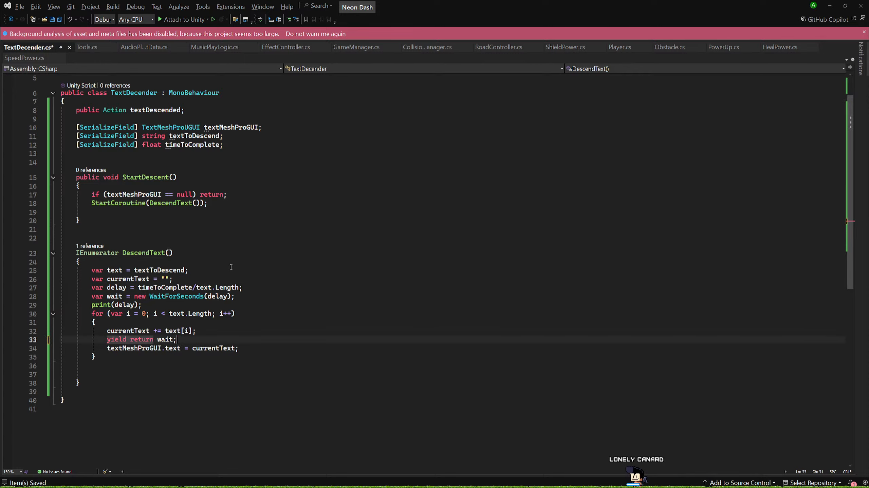
pyautogui.press('Down')
pyautogui.hotkey('alt', 'Up')
pyautogui.hotkey('ctrl', 's')
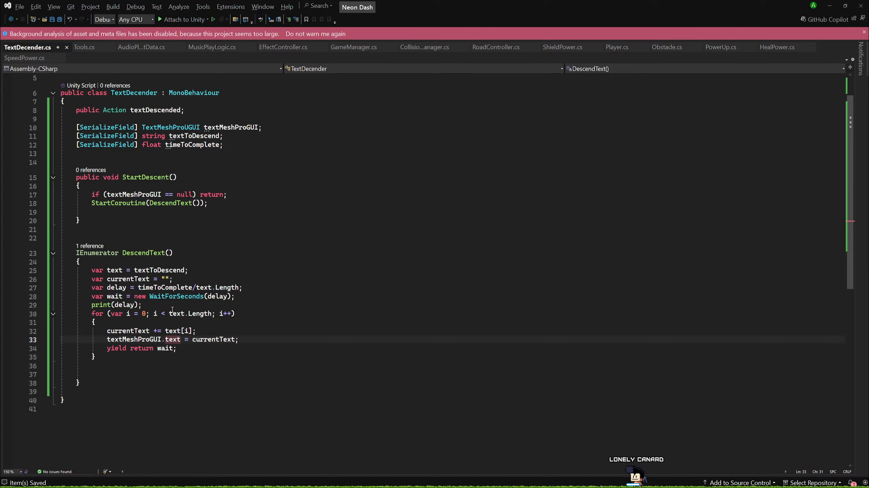
pyautogui.click(294, 296)
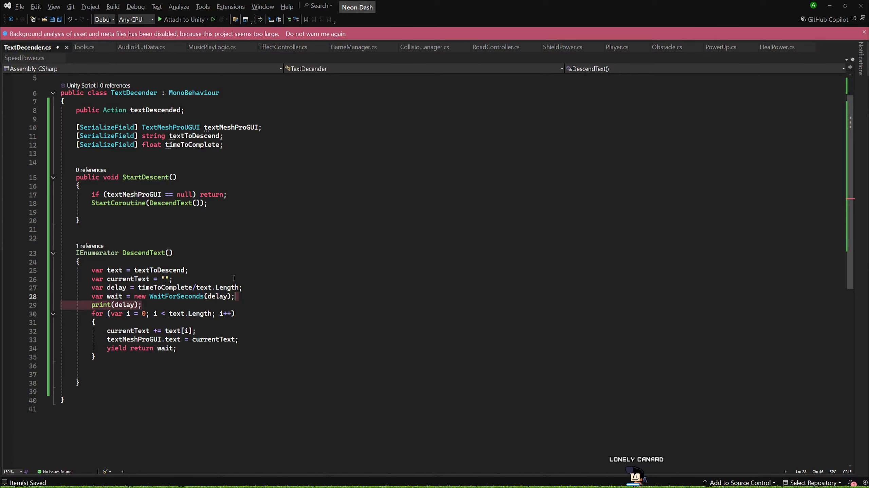
pyautogui.press('BackSpace')
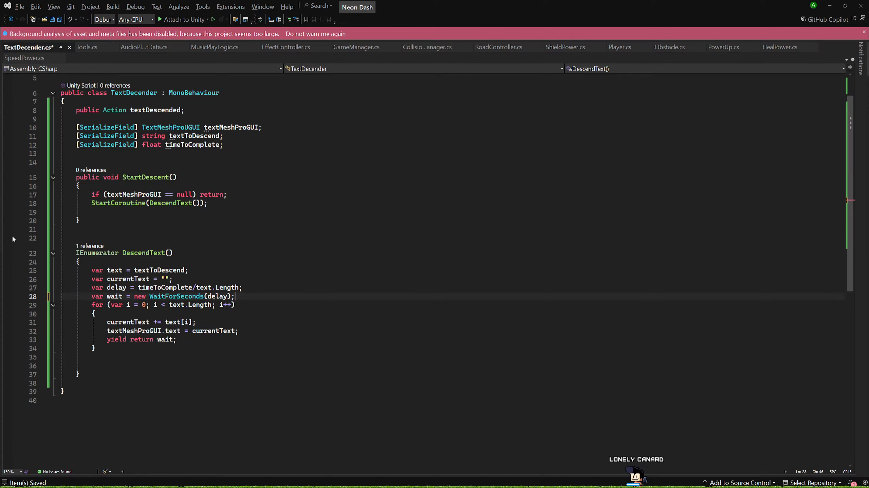
# Below the text variable in DescendText, add an if condition checking text.Length == 0.
pyautogui.click(203, 265)
pyautogui.click(200, 269)
pyautogui.press('Return')
pyautogui.write('if')
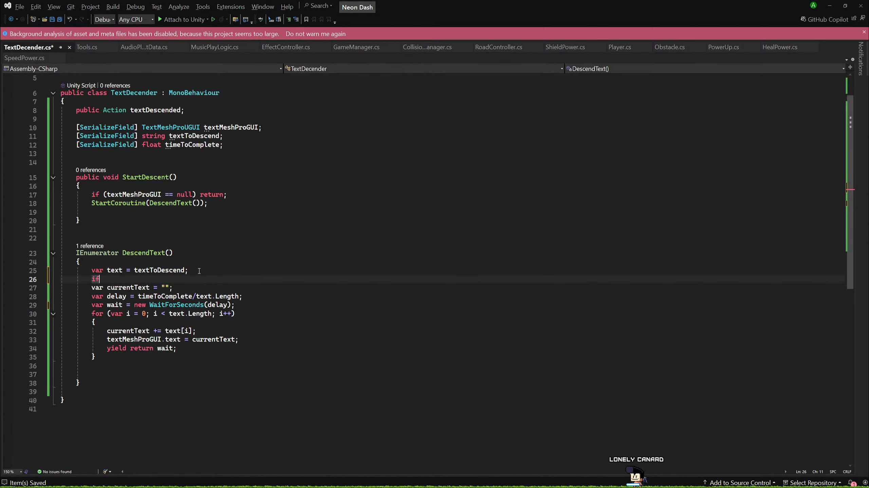
pyautogui.write(' (tex')
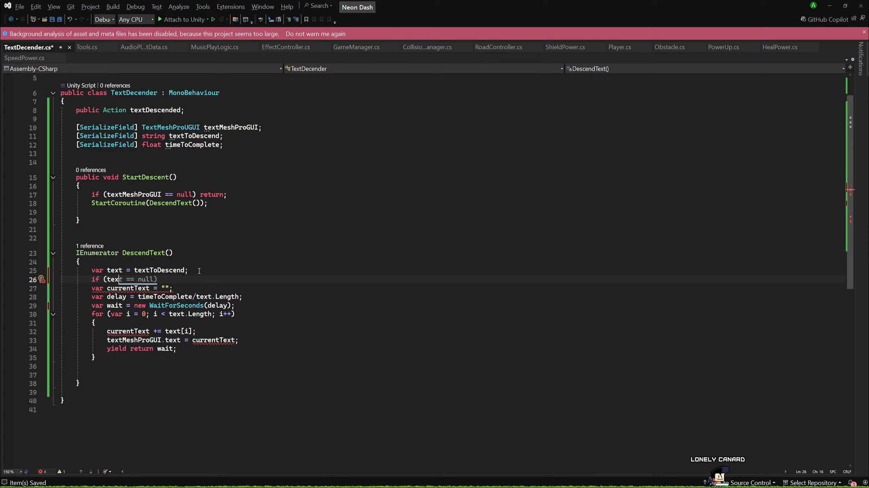
pyautogui.write('t.Length ')
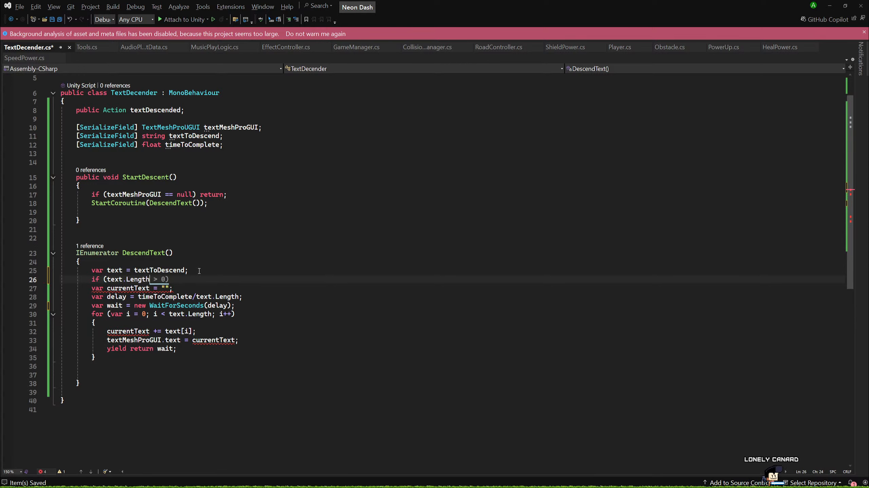
pyautogui.write('== 0)')
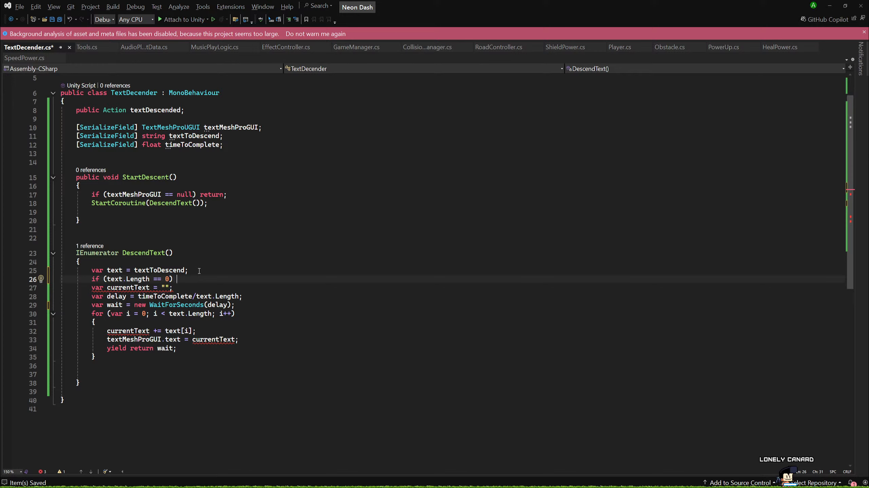
# Change the if condition to text.Length != 0 and give it an empty brace block.
pyautogui.press('Left')
pyautogui.press('Left')
pyautogui.press('Left')
pyautogui.press('Left')
pyautogui.press('Left')
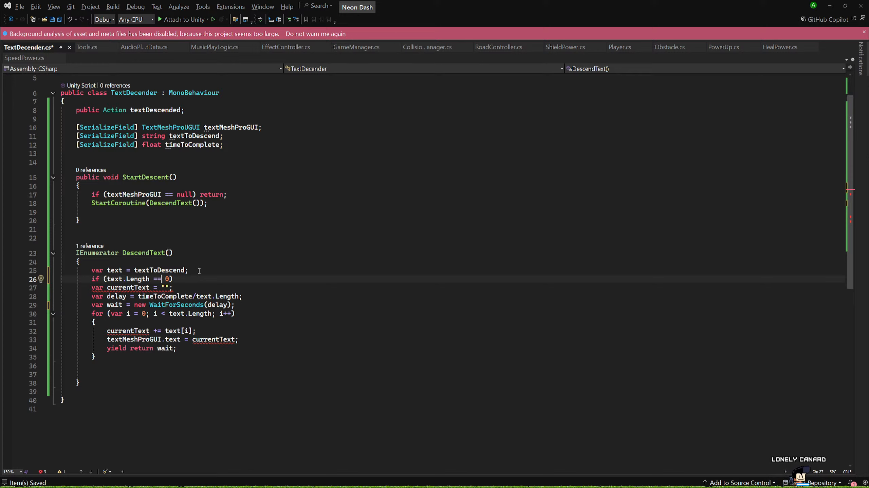
pyautogui.press('BackSpace')
pyautogui.write('!')
pyautogui.press('Right')
pyautogui.press('Right')
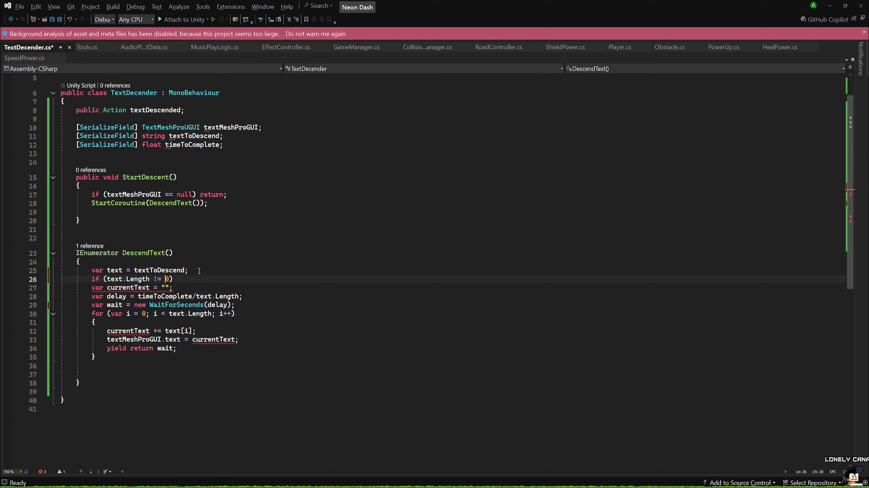
pyautogui.press('Return')
pyautogui.write('{')
pyautogui.press('Return')
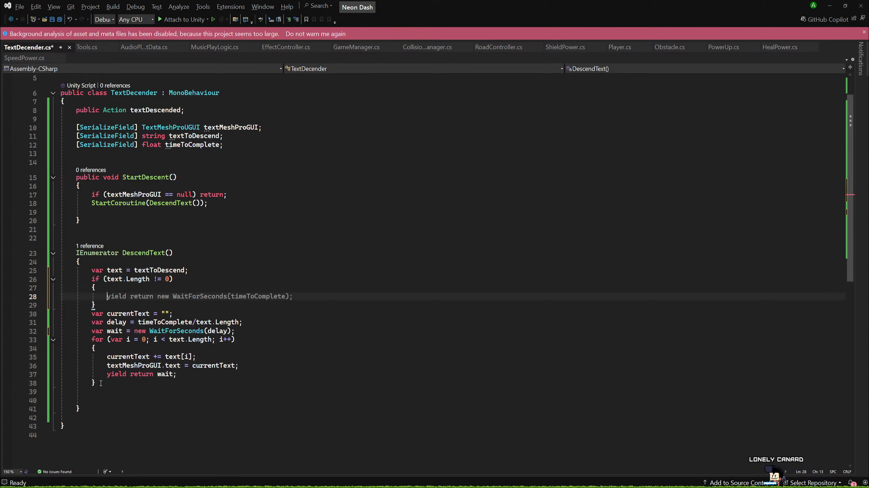
# Move the currentText, delay and wait declarations and the for loop inside the if block, reformat the code and save the script.
pyautogui.moveTo(14, 383); pyautogui.dragTo(14, 312)
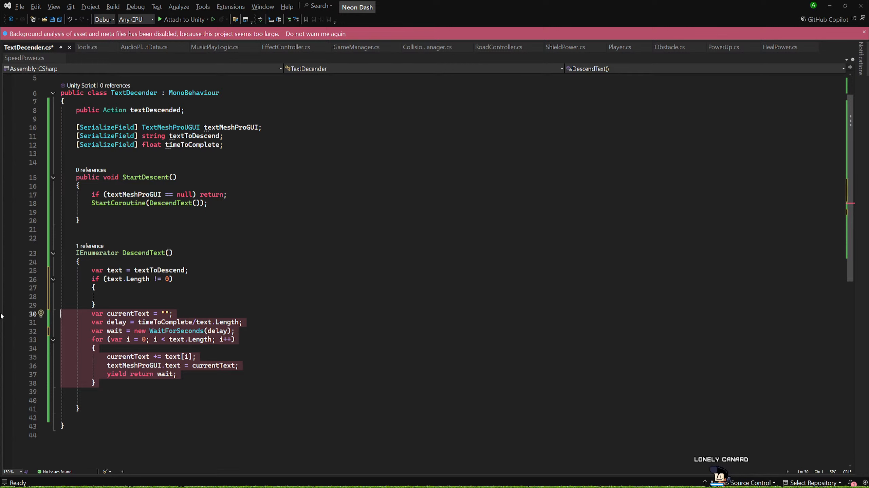
pyautogui.hotkey('alt', 'Up')
pyautogui.hotkey('alt', 'Up')
pyautogui.click(80, 399)
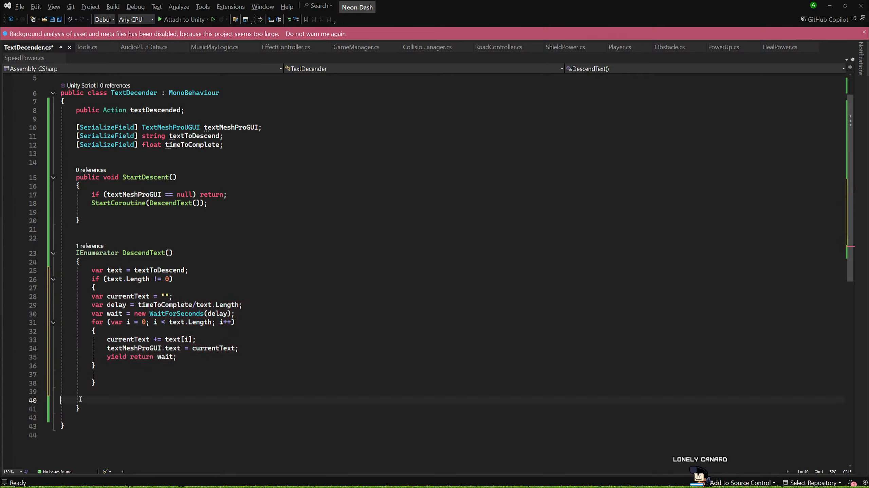
pyautogui.write('}')
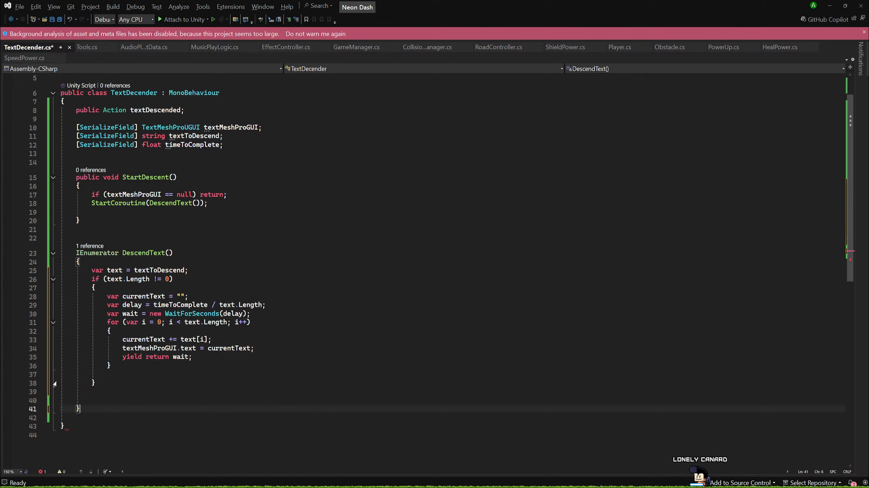
pyautogui.hotkey('ctrl', 's')
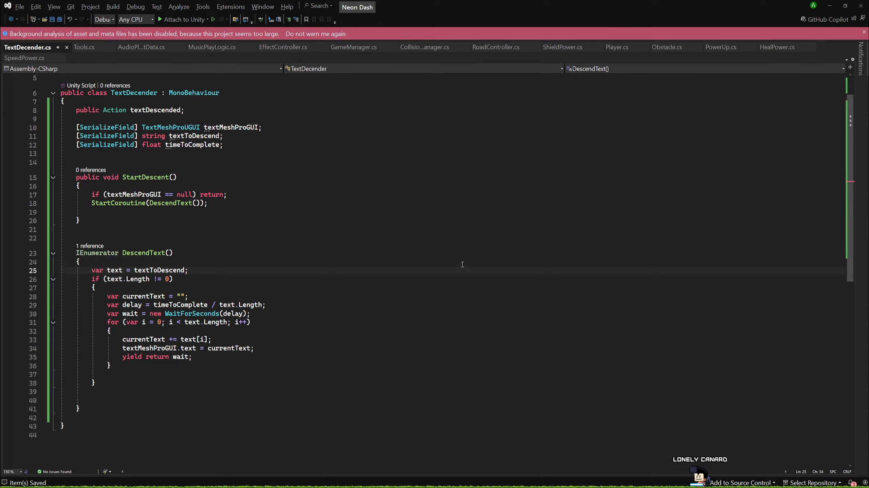
# Switch to Unity and play the boot scene to check the text reveal.
pyautogui.hotkey('alt', 'Tab')
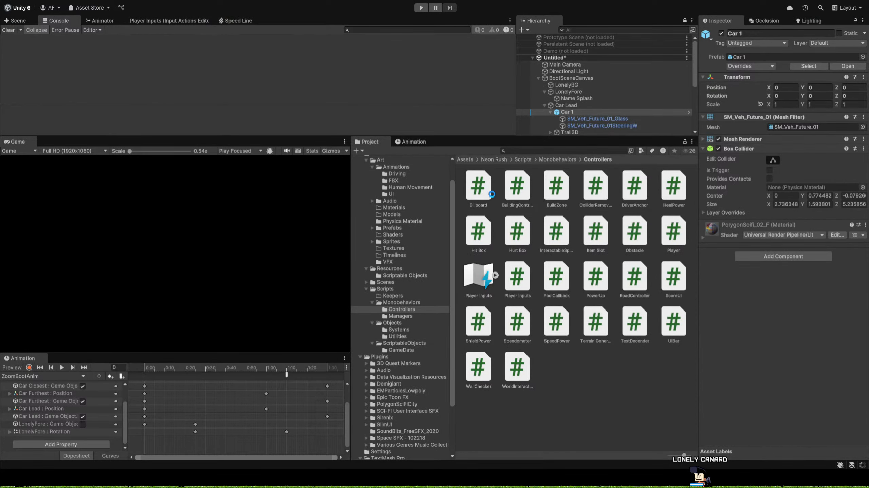
pyautogui.click(421, 7)
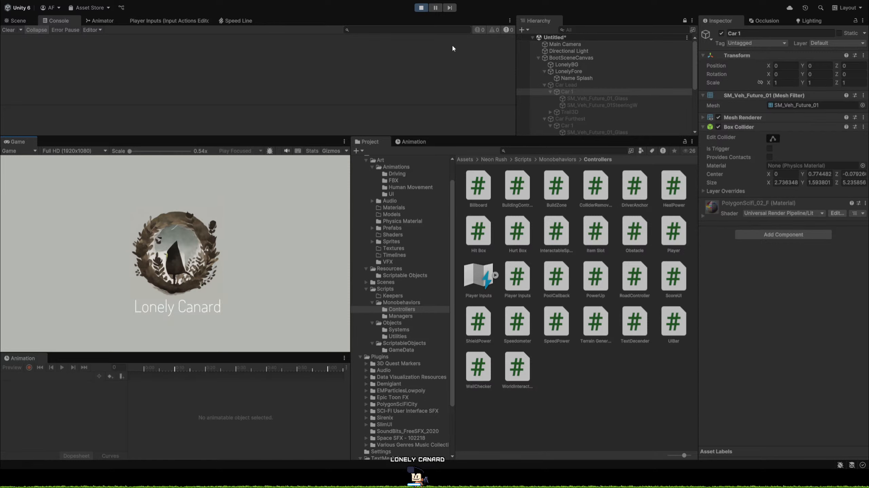
pyautogui.click(421, 9)
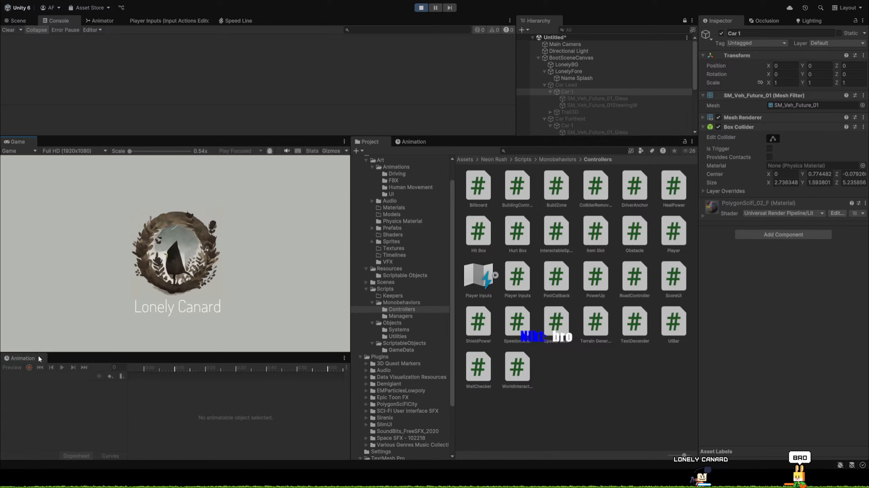
# Inspect the ZoomBootAnim state in the Animator and open its animation clip.
pyautogui.click(102, 21)
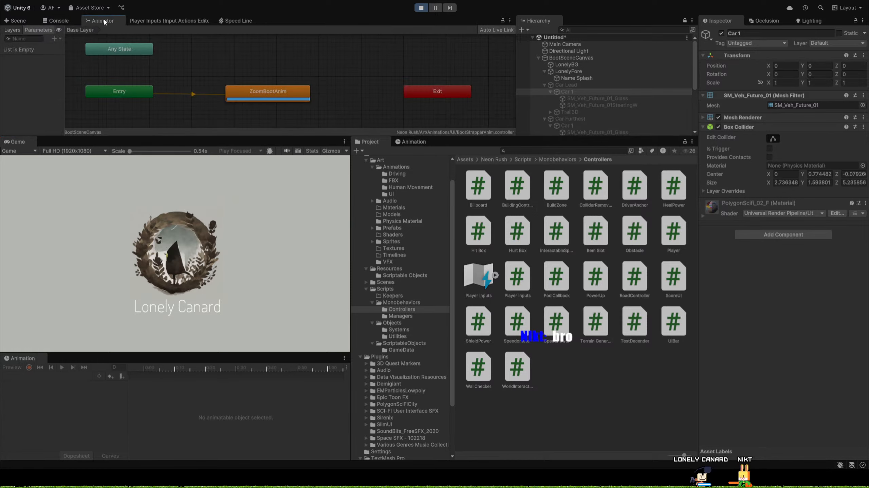
pyautogui.click(255, 91)
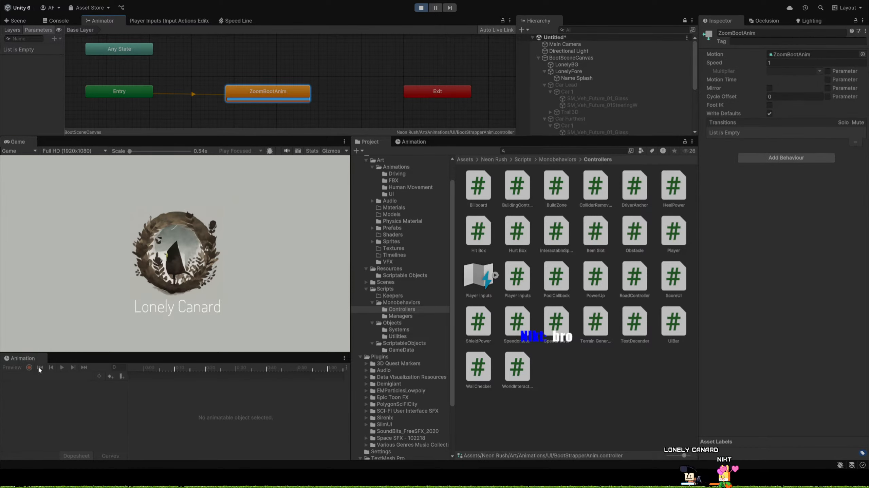
pyautogui.click(135, 93)
pyautogui.click(281, 90)
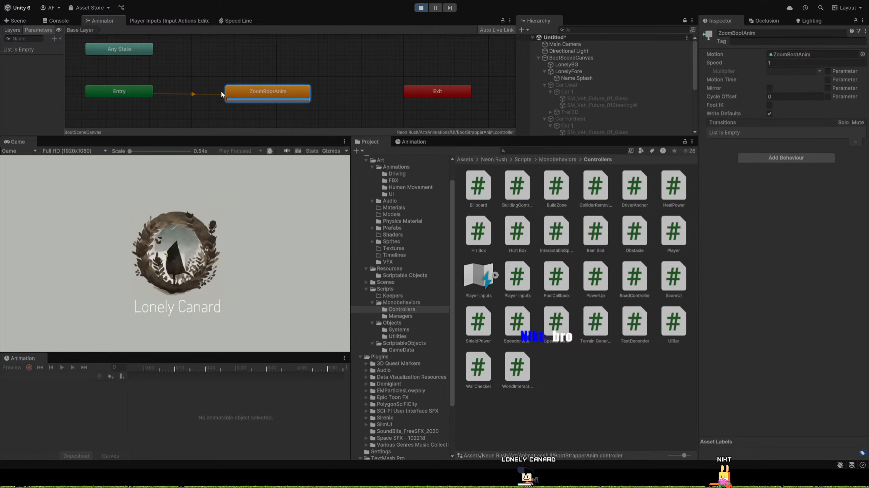
pyautogui.doubleClick(233, 97)
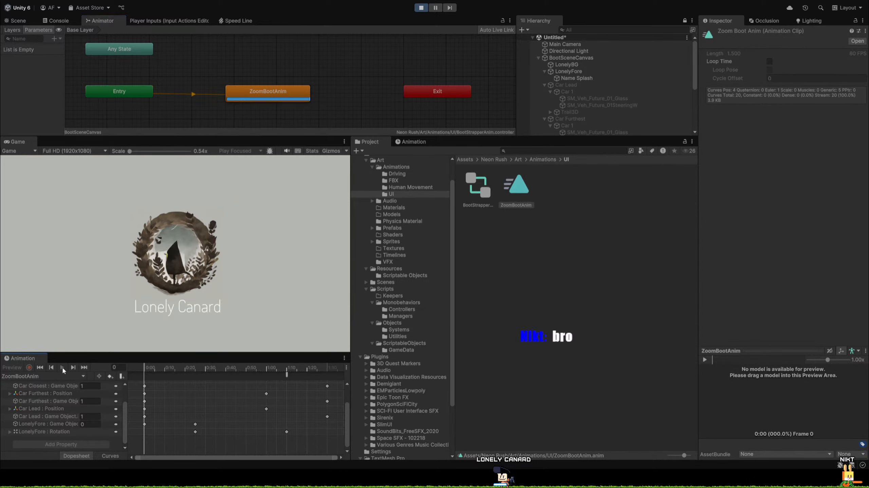
# Restart playback of the boot scene to watch the full intro again, then stop it.
pyautogui.click(421, 7)
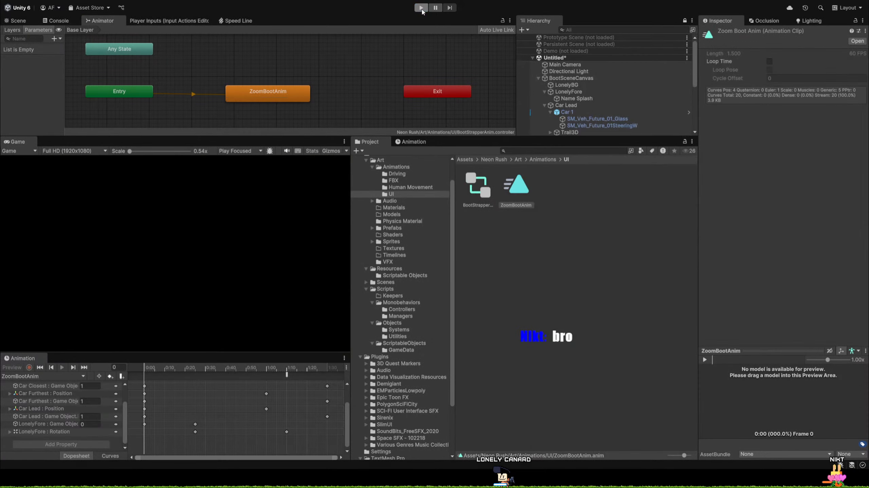
pyautogui.click(421, 7)
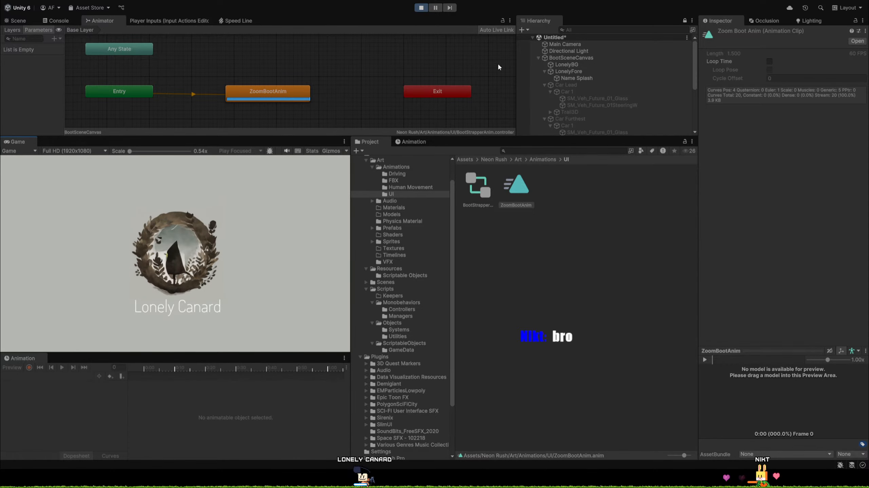
pyautogui.click(421, 8)
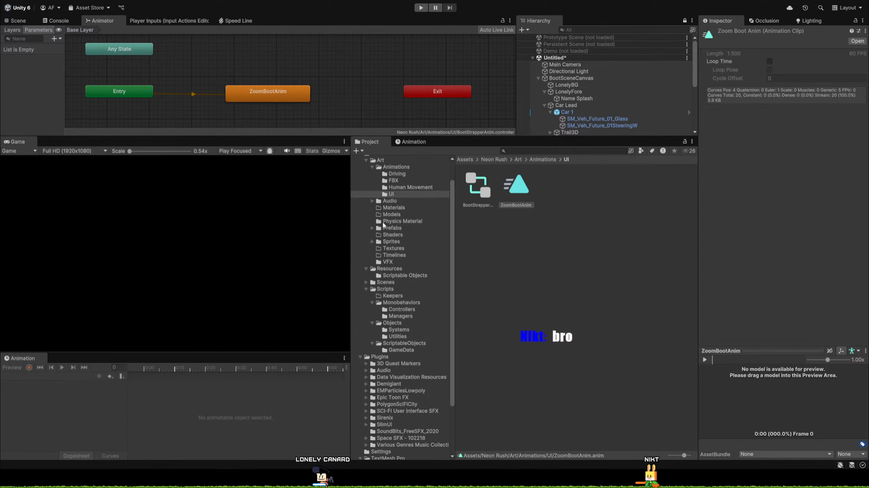
# In Visual Studio, remove the blank line after the StartCoroutine call in StartDescent.
pyautogui.click(230, 480)
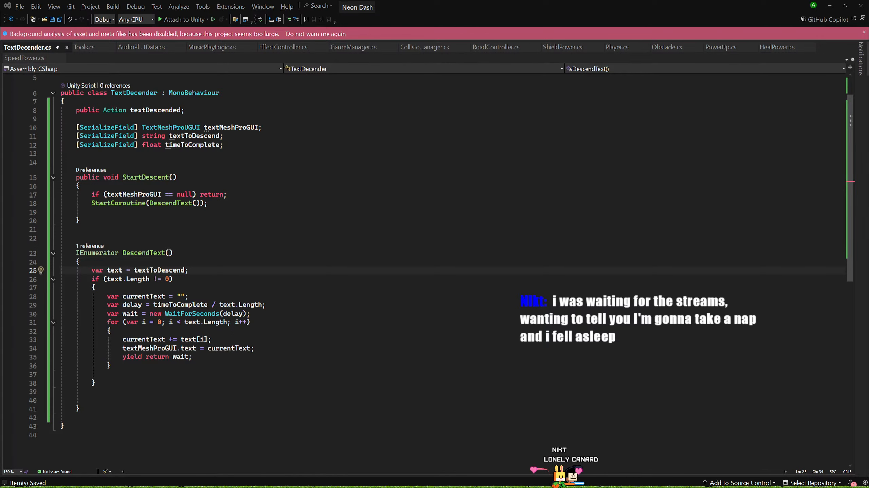
pyautogui.hotkey('alt', 'Tab')
pyautogui.scroll(2, 310, 266)
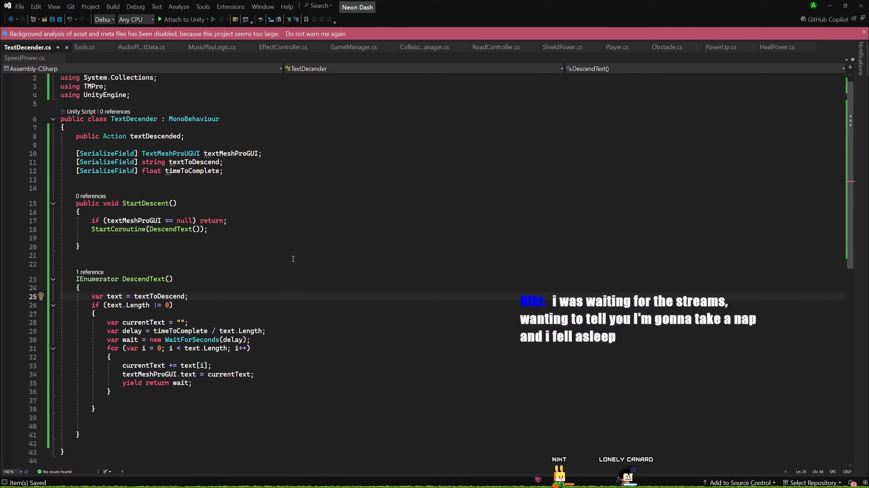
pyautogui.click(251, 237)
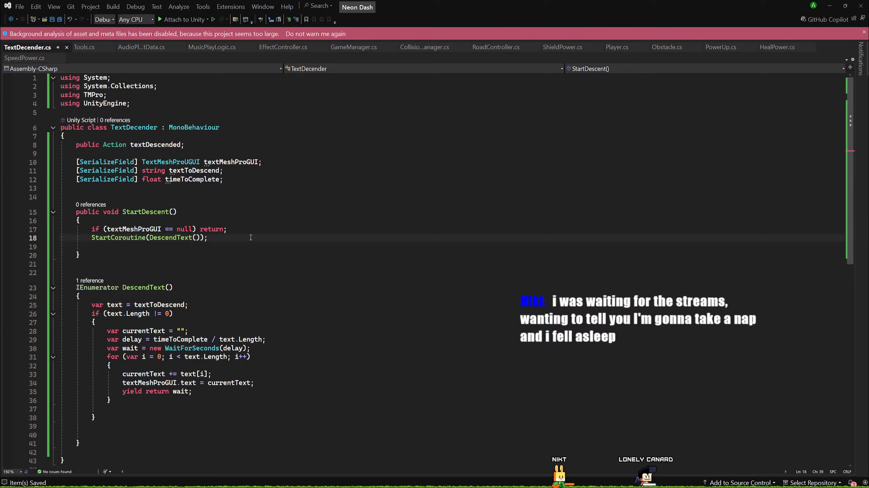
pyautogui.press('Delete')
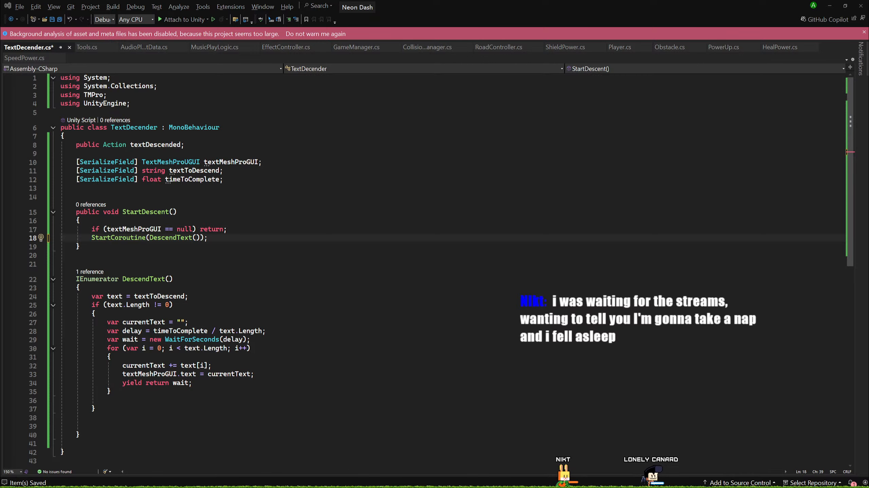
# Return to Unity and enlarge the Game view by widening it and extending it upward over the Animator area.
pyautogui.hotkey('alt', 'Tab')
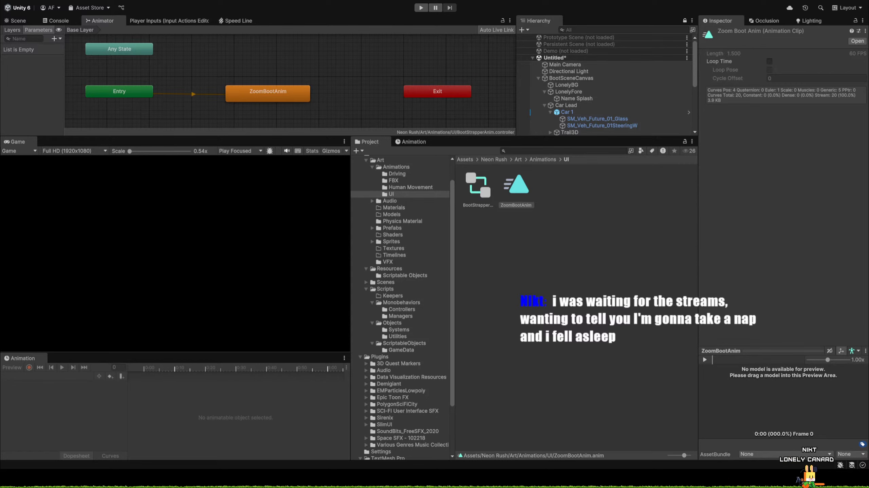
pyautogui.moveTo(351, 252); pyautogui.dragTo(557, 251)
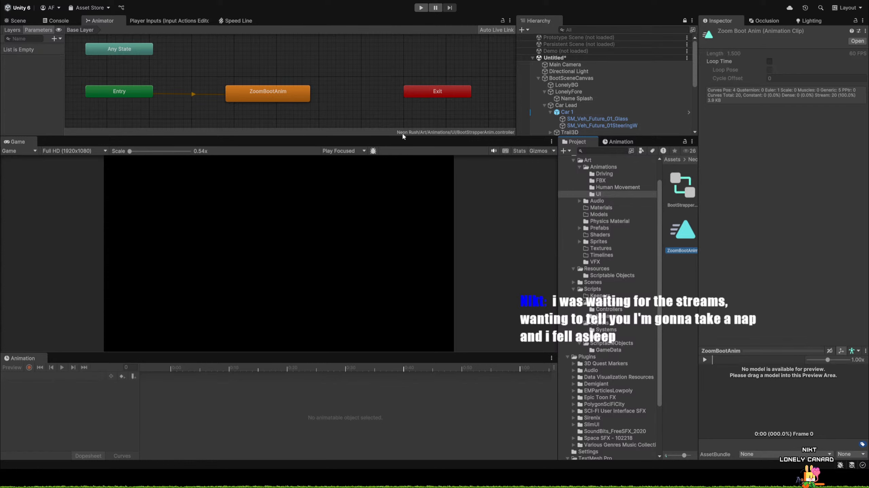
pyautogui.moveTo(404, 136); pyautogui.dragTo(413, 40)
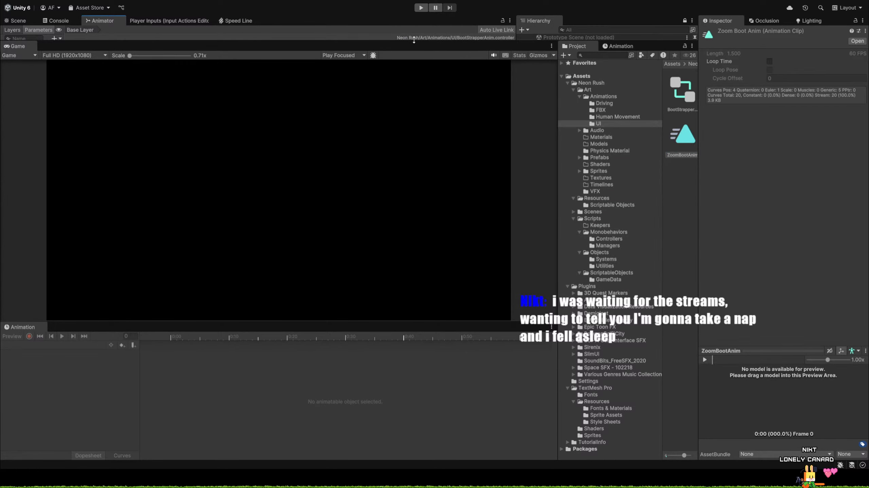
# Play the boot scene twice, enlarging the Game view between the two runs, and stop playback.
pyautogui.click(421, 8)
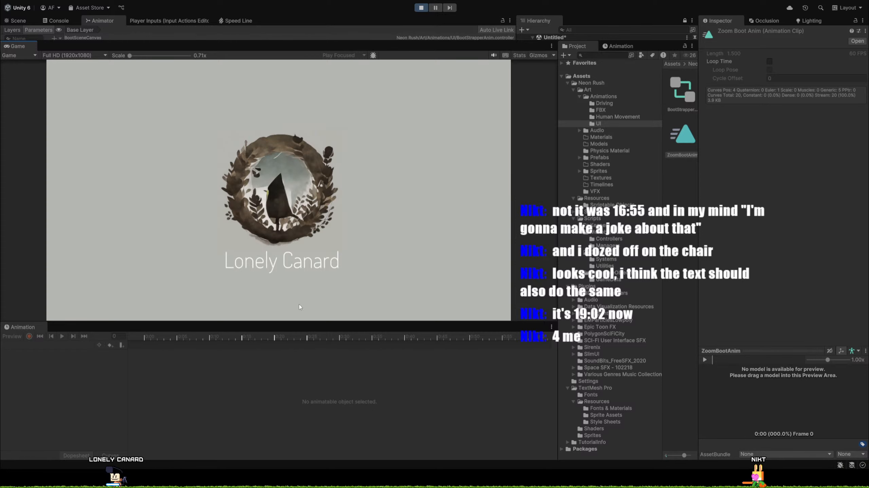
pyautogui.moveTo(314, 320); pyautogui.dragTo(314, 373)
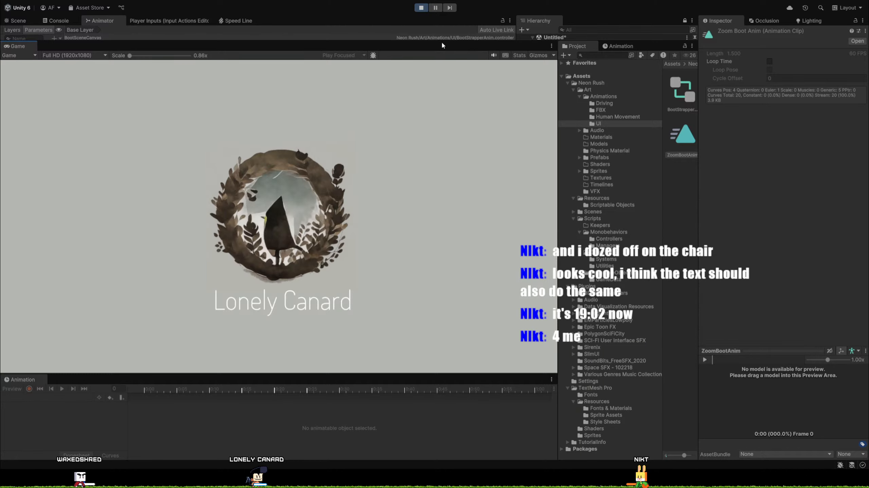
pyautogui.click(419, 8)
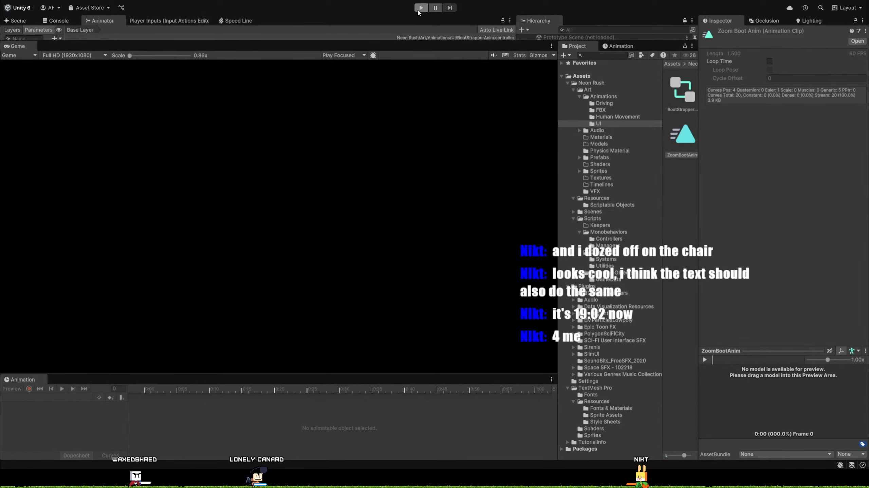
pyautogui.click(419, 9)
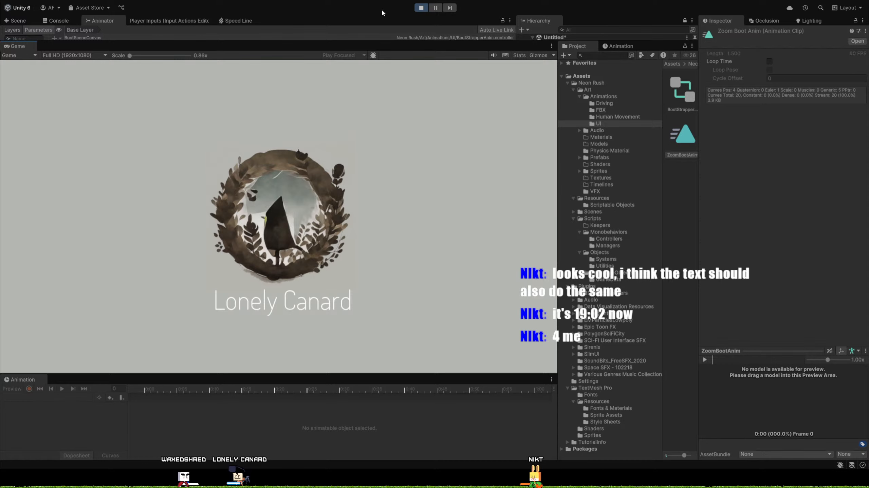
pyautogui.click(422, 8)
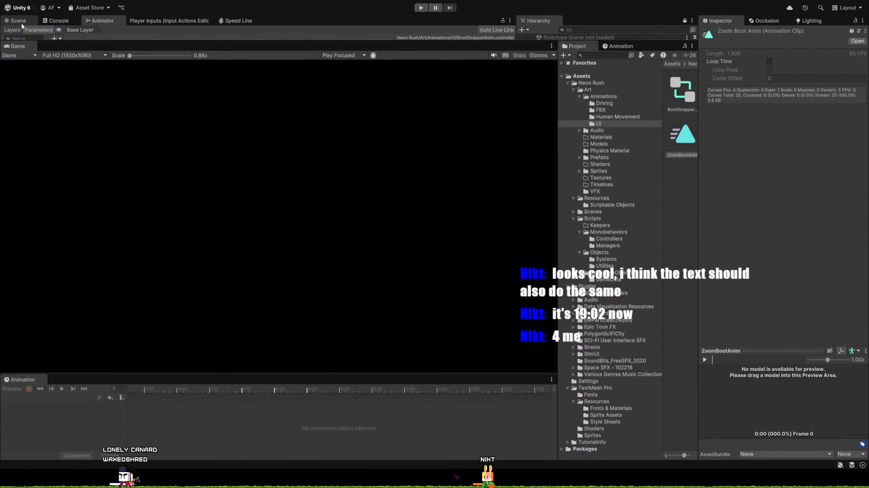
# Bring back the Scene view at a taller size and collapse the Car 1 children under Car Lead in the Hierarchy.
pyautogui.click(17, 20)
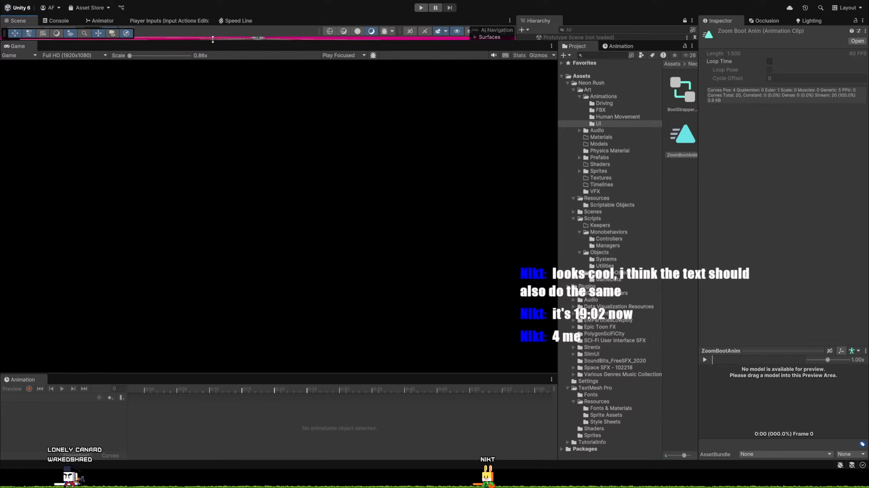
pyautogui.moveTo(206, 41); pyautogui.dragTo(211, 277)
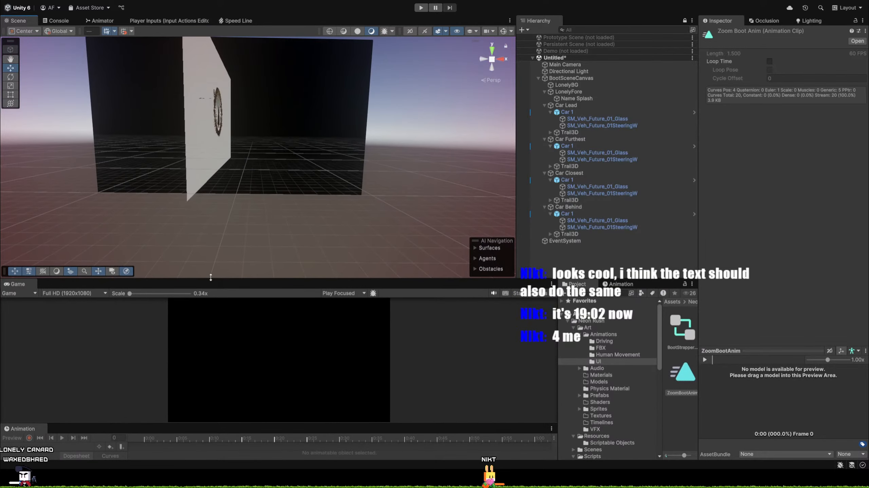
pyautogui.click(565, 111)
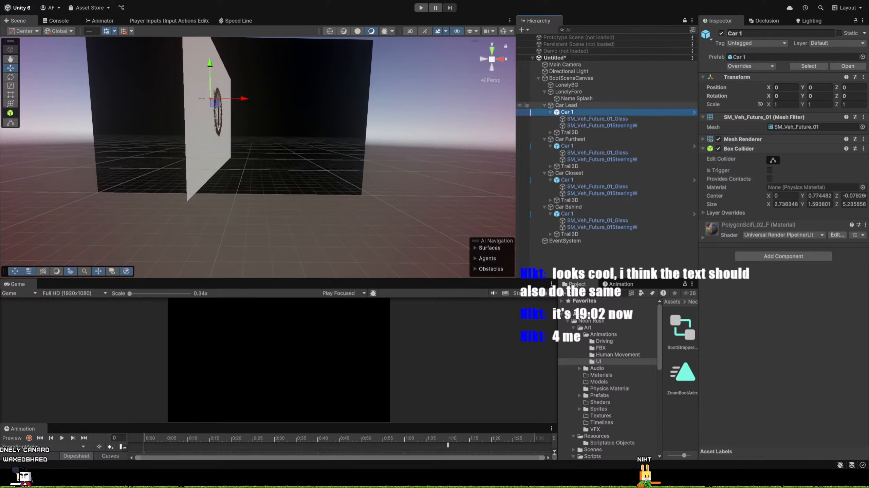
pyautogui.press('Left')
pyautogui.press('Left')
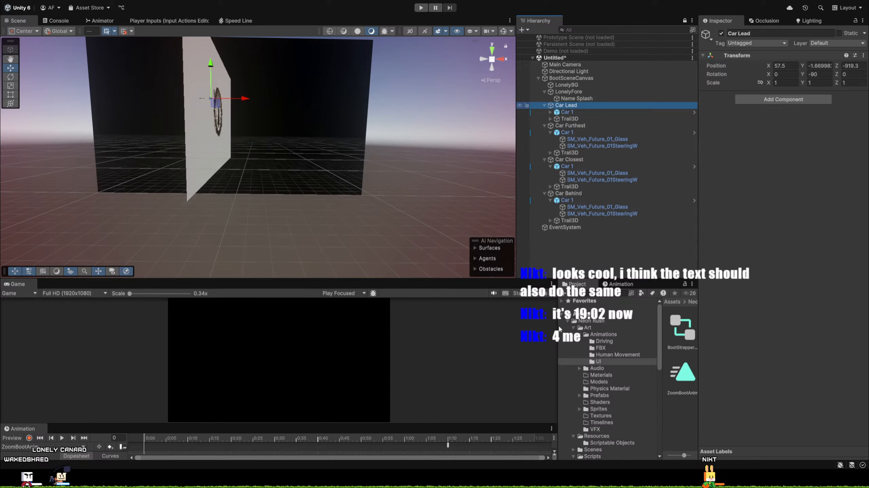
# Widen the Project window and search the assets for "trail", limited to prefabs.
pyautogui.click(558, 319)
pyautogui.moveTo(557, 319); pyautogui.dragTo(299, 318)
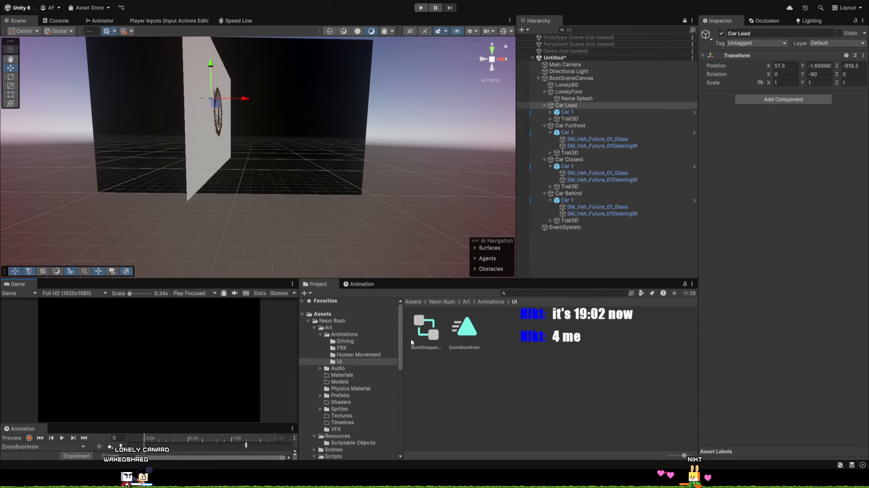
pyautogui.click(540, 293)
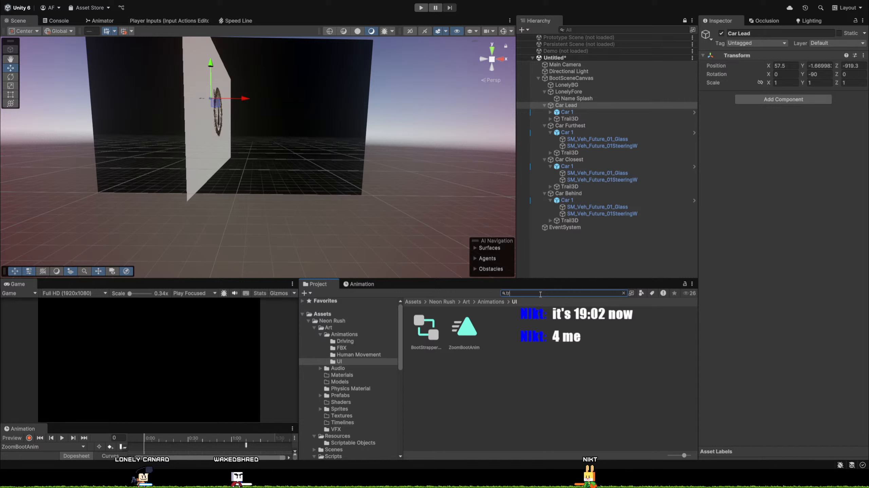
pyautogui.write('trail')
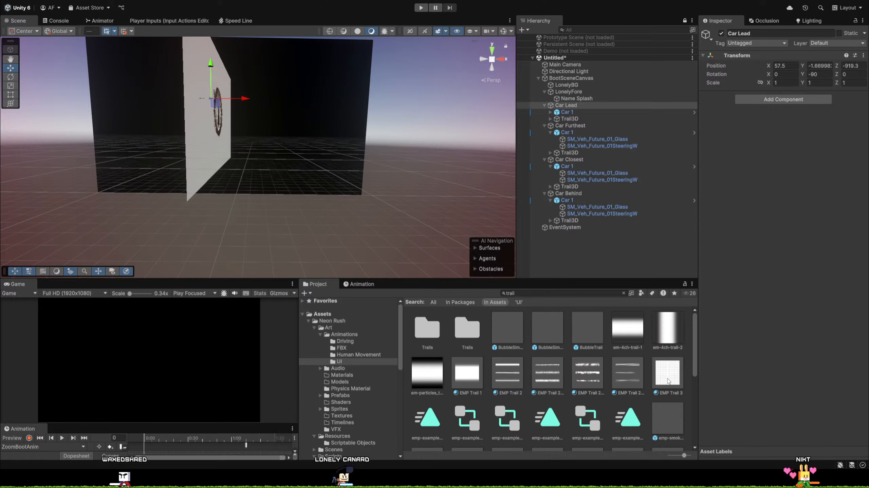
pyautogui.write('t:Prefab')
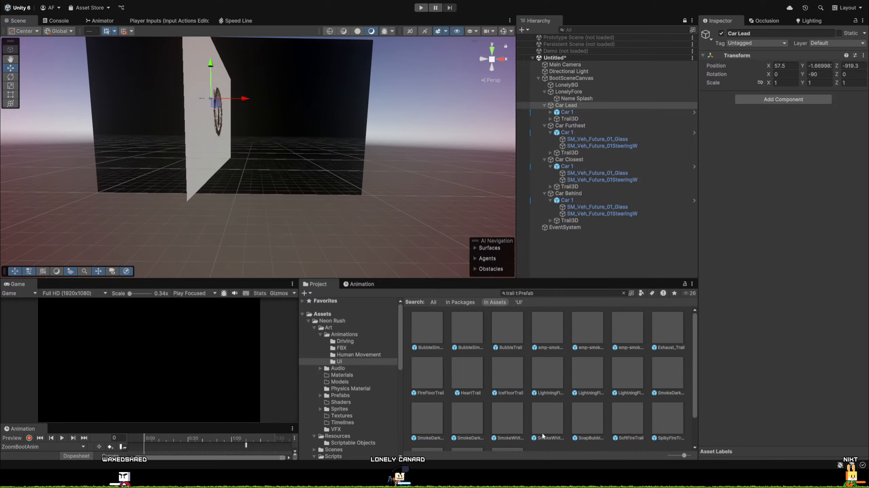
# Inspect the SmokeWhiteTrail, SmokeWhiteSoftTrail and SmokeDarkSoftTrail2 prefabs among the search results.
pyautogui.click(542, 437)
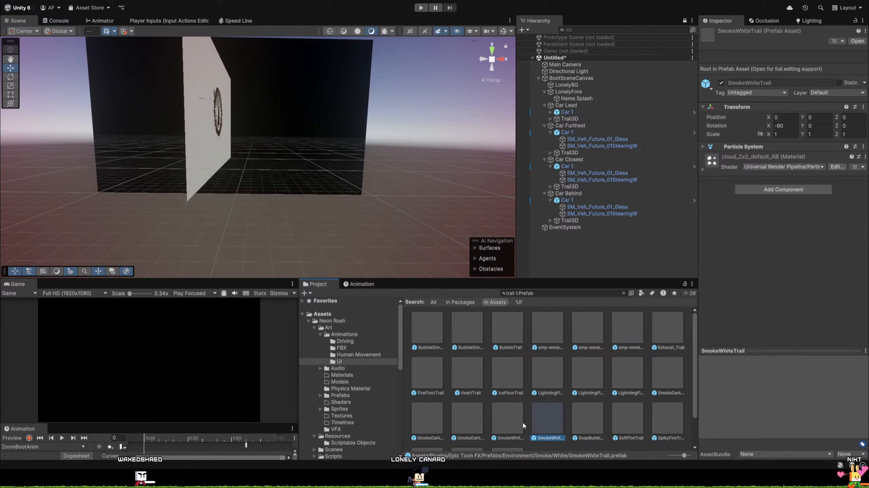
pyautogui.press('Left')
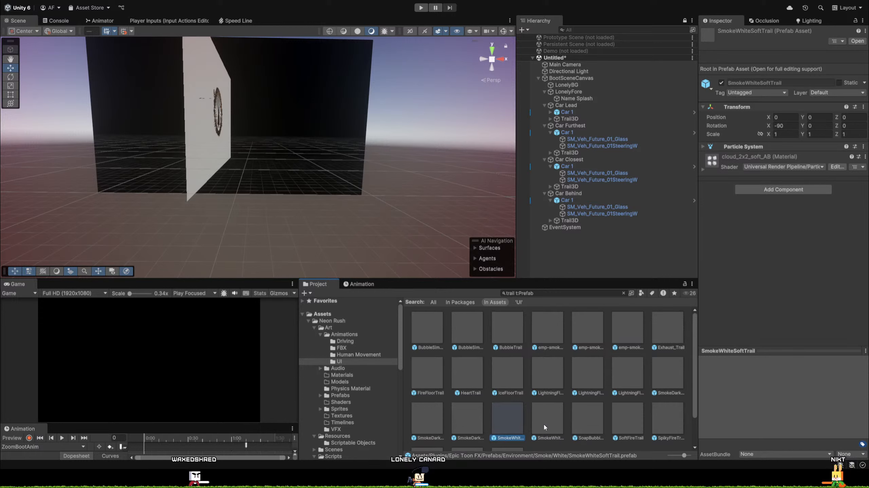
pyautogui.click(540, 436)
pyautogui.click(424, 421)
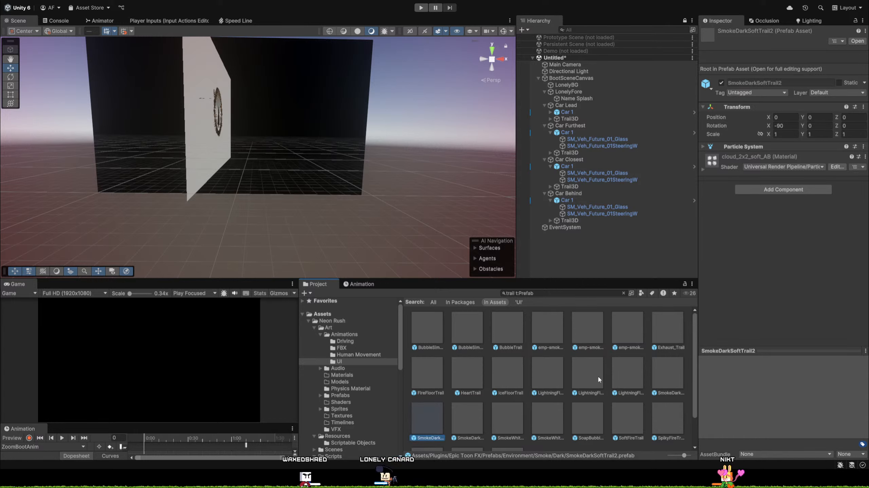
# Add the SmokeDarkSoftTrail, SmokeDarkSoftTrail2, SmokeDarkTrail, SmokeWhiteSoftTrail and SmokeWhiteTrail prefabs as children of Car Lead.
pyautogui.click(674, 389)
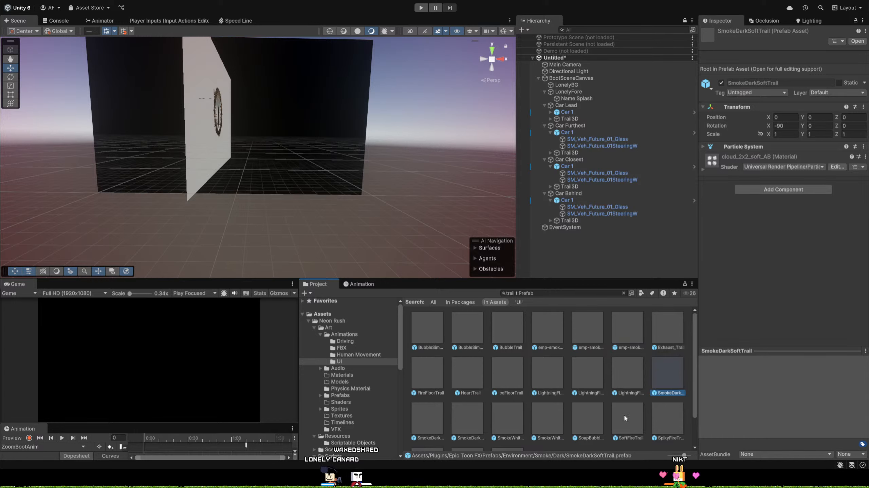
pyautogui.click(426, 419)
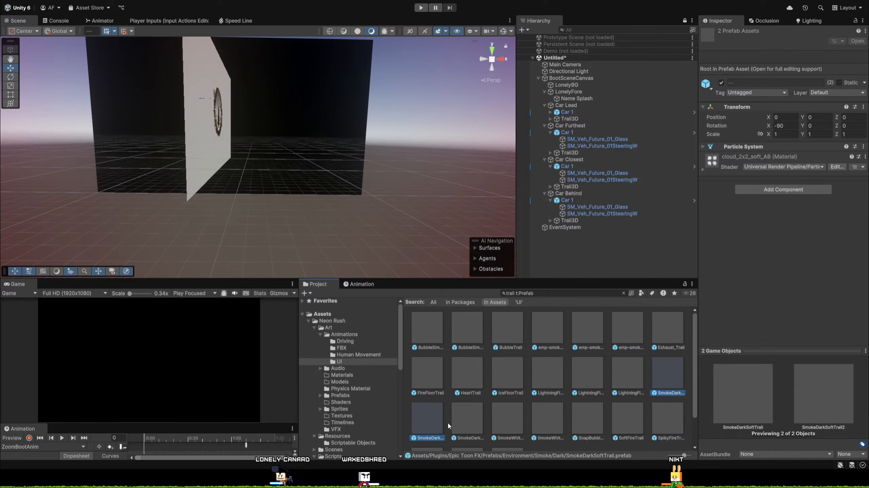
pyautogui.keyDown('ctrl'); pyautogui.click(464, 424); pyautogui.keyUp('ctrl')
pyautogui.keyDown('ctrl'); pyautogui.click(496, 419); pyautogui.keyUp('ctrl')
pyautogui.keyDown('ctrl'); pyautogui.click(544, 422); pyautogui.keyUp('ctrl')
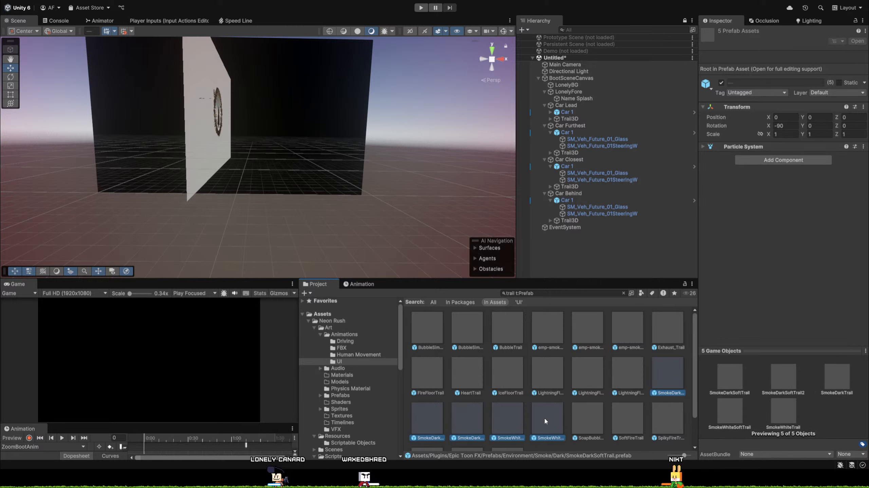
pyautogui.moveTo(549, 423); pyautogui.dragTo(568, 107)
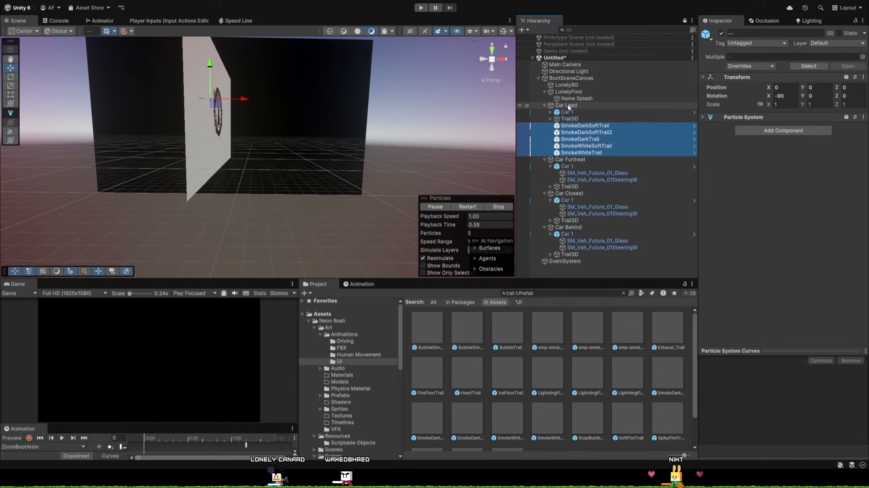
# Frame Car Lead in the Scene view and shift it along X to about 56.61.
pyautogui.doubleClick(566, 105)
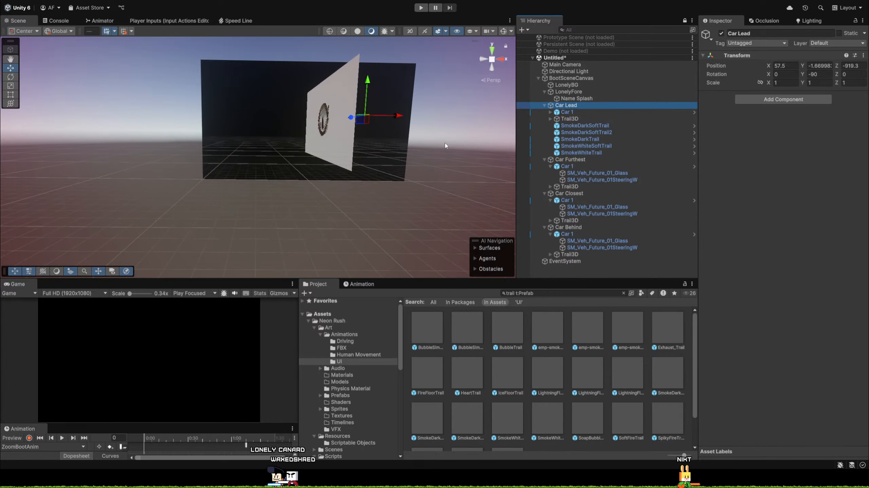
pyautogui.doubleClick(562, 105)
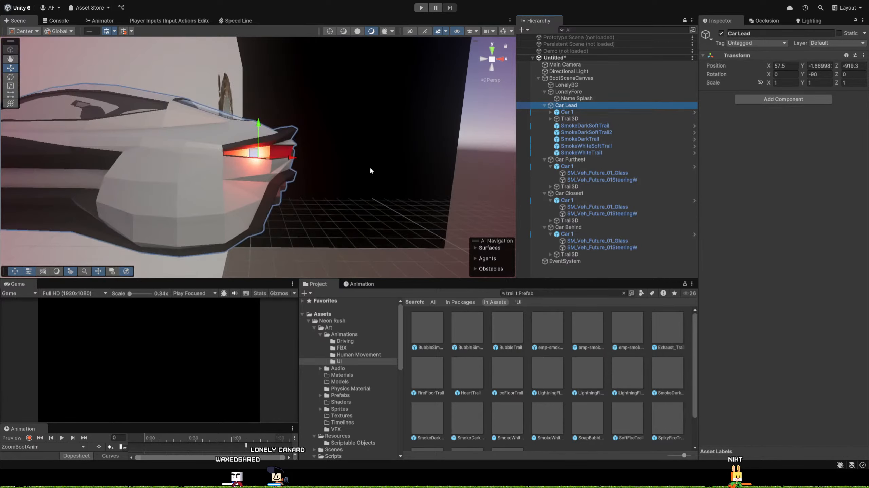
pyautogui.press('d')
pyautogui.moveTo(369, 167)
pyautogui.mouseDown(button='right')
pyautogui.moveTo(296, 167)
pyautogui.moveTo(335, 171)
pyautogui.moveTo(363, 194)
pyautogui.moveTo(367, 175)
pyautogui.mouseUp(button='right')
pyautogui.press('s')
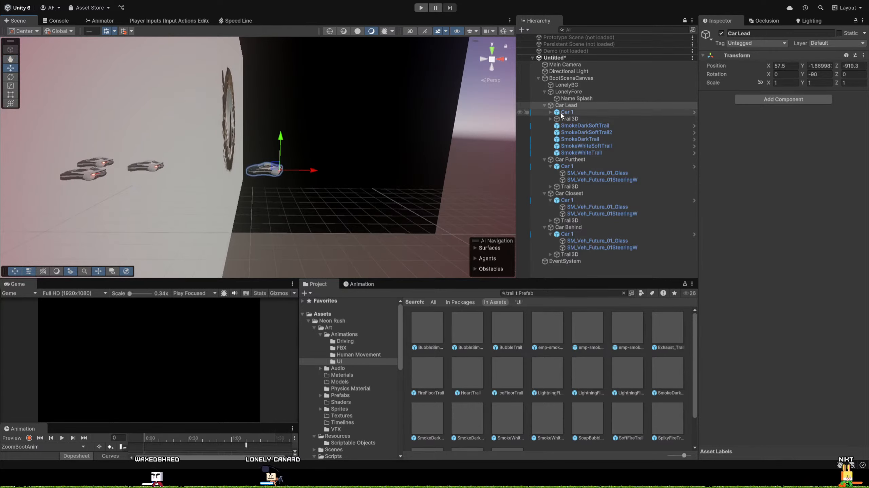
pyautogui.moveTo(313, 170)
pyautogui.mouseDown()
pyautogui.moveTo(253, 170)
pyautogui.moveTo(395, 162)
pyautogui.moveTo(302, 175)
pyautogui.mouseUp()
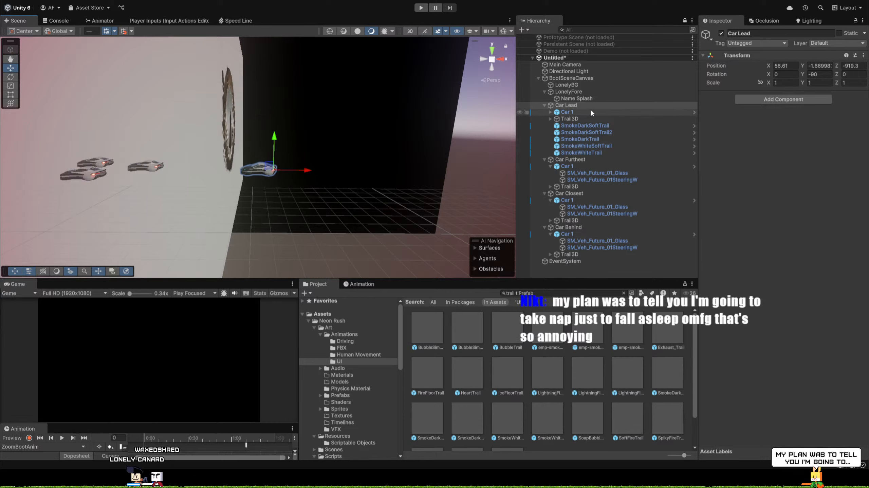
# Try moving SmokeDarkSoftTrail toward the rear of the lead car at about Z -1.33, and undo the move.
pyautogui.click(608, 126)
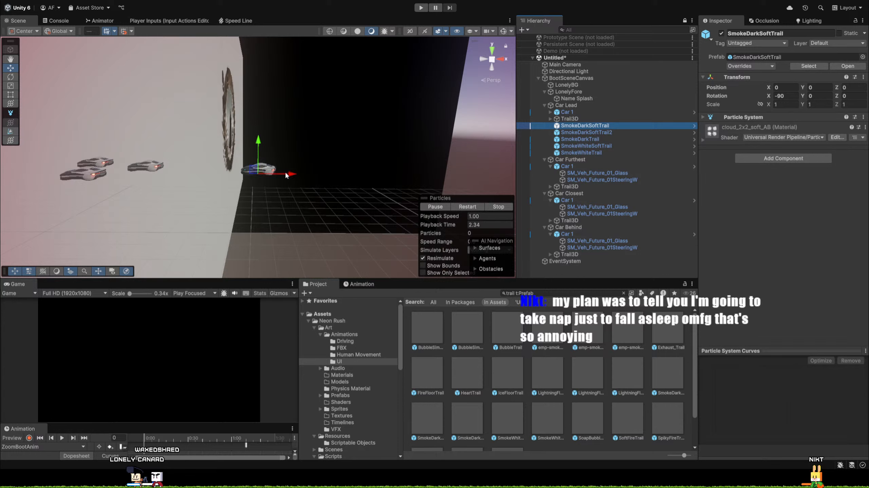
pyautogui.moveTo(286, 175); pyautogui.dragTo(289, 175)
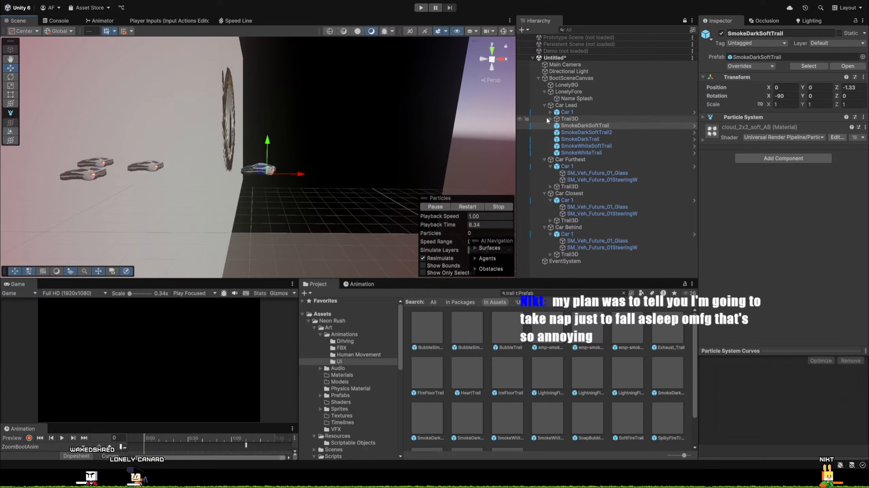
pyautogui.hotkey('ctrl', 'z')
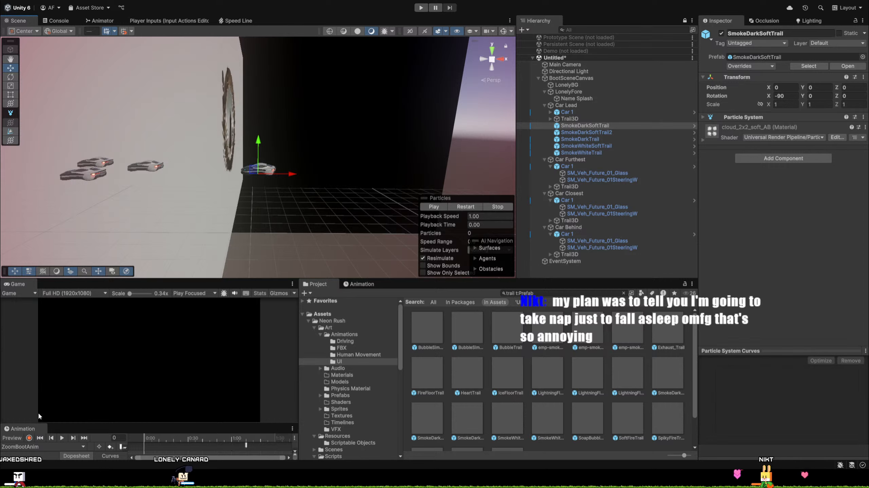
# Preview ZoomBootAnim at the 1:30 mark, activate Car Lead and move it along X to about 50.84.
pyautogui.moveTo(128, 424); pyautogui.dragTo(276, 387)
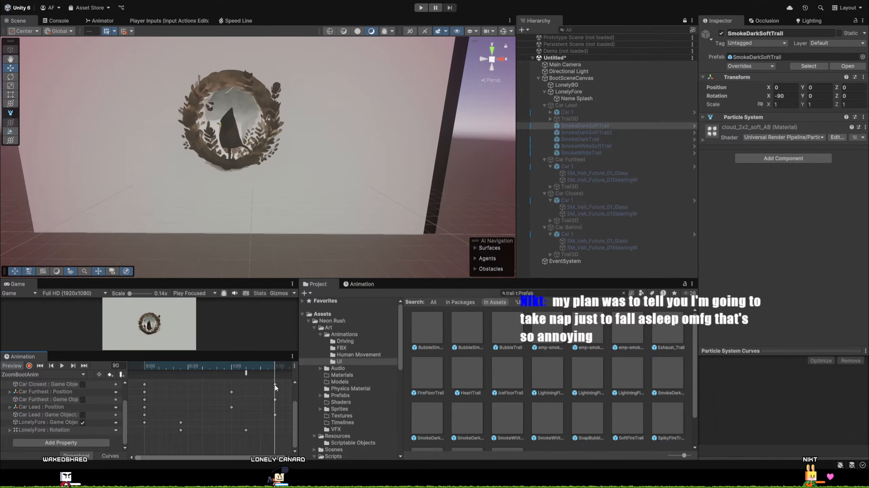
pyautogui.moveTo(309, 166)
pyautogui.mouseDown(button='right')
pyautogui.moveTo(296, 152)
pyautogui.moveTo(311, 135)
pyautogui.moveTo(308, 150)
pyautogui.mouseUp(button='right')
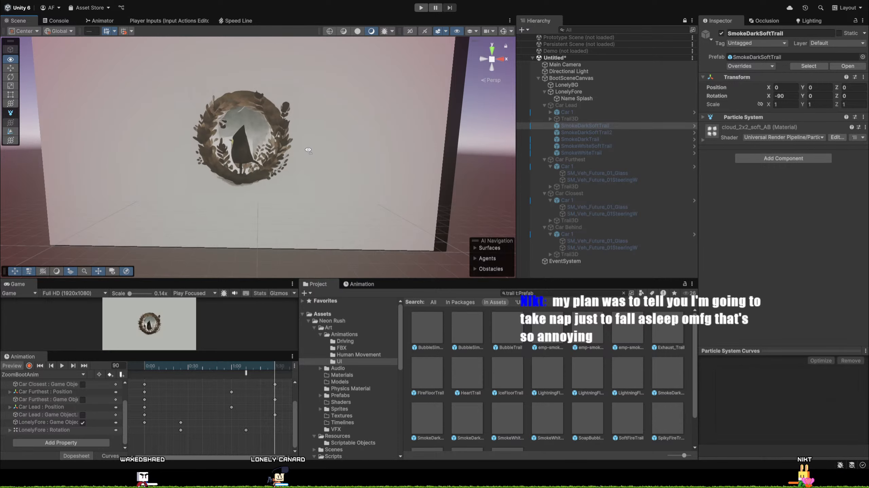
pyautogui.click(573, 106)
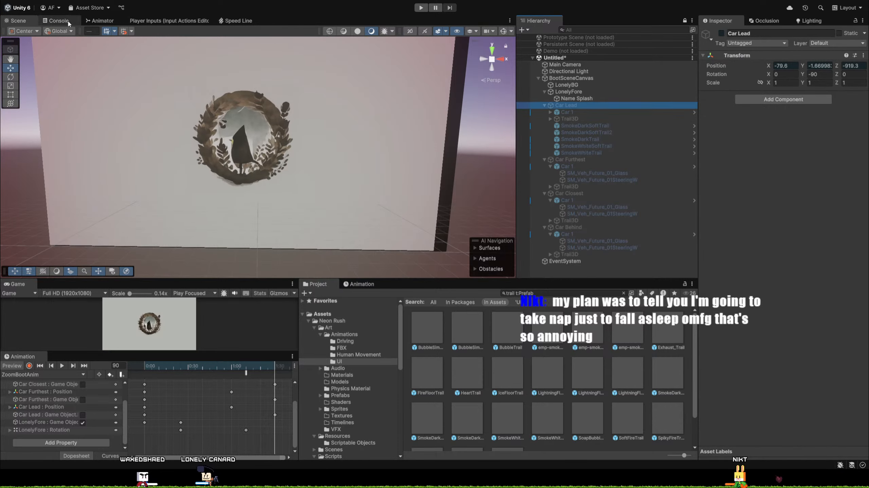
pyautogui.click(729, 34)
pyautogui.click(722, 34)
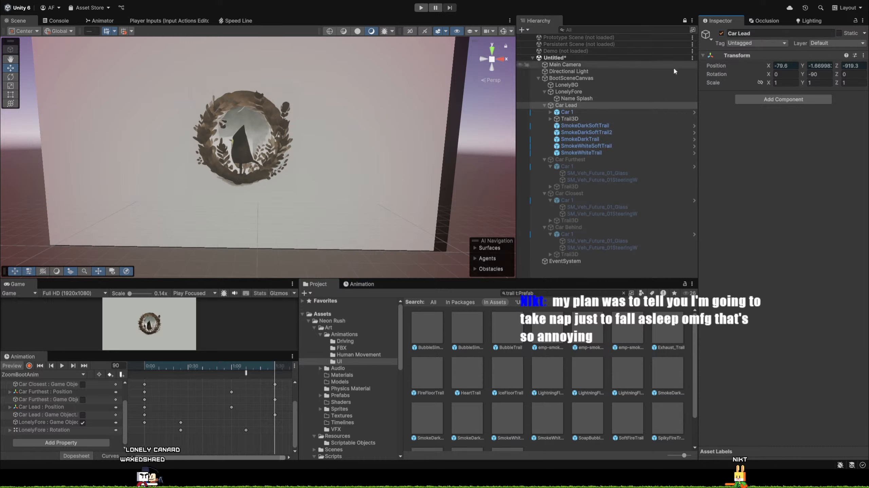
pyautogui.moveTo(86, 170); pyautogui.dragTo(13, 163, button='right')
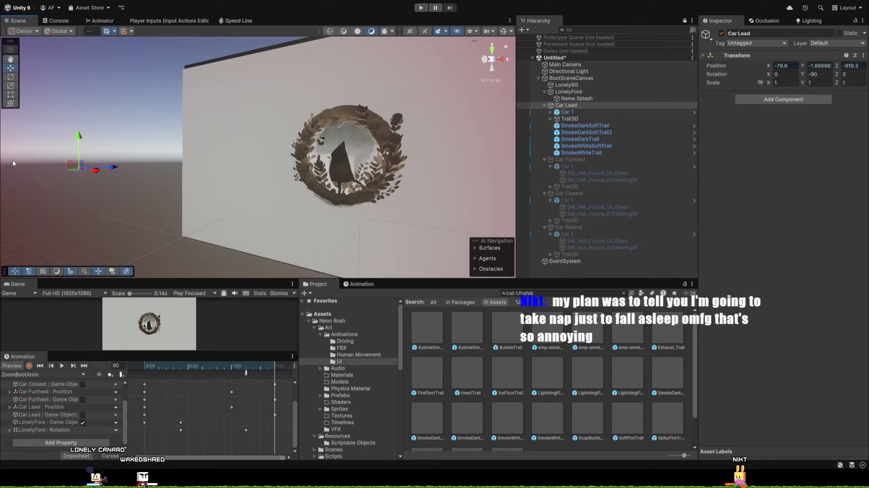
pyautogui.moveTo(93, 171); pyautogui.dragTo(480, 201)
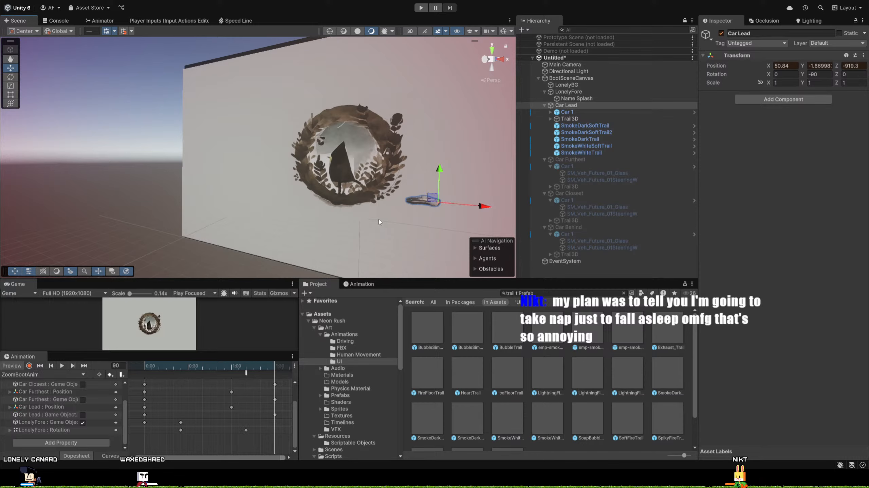
# Offset SmokeDarkSoftTrail behind the lead car at about Z -3.75 and select SmokeDarkSoftTrail2.
pyautogui.moveTo(379, 221); pyautogui.dragTo(392, 235, button='right')
pyautogui.press('w')
pyautogui.moveTo(335, 173); pyautogui.dragTo(238, 212)
pyautogui.click(573, 127)
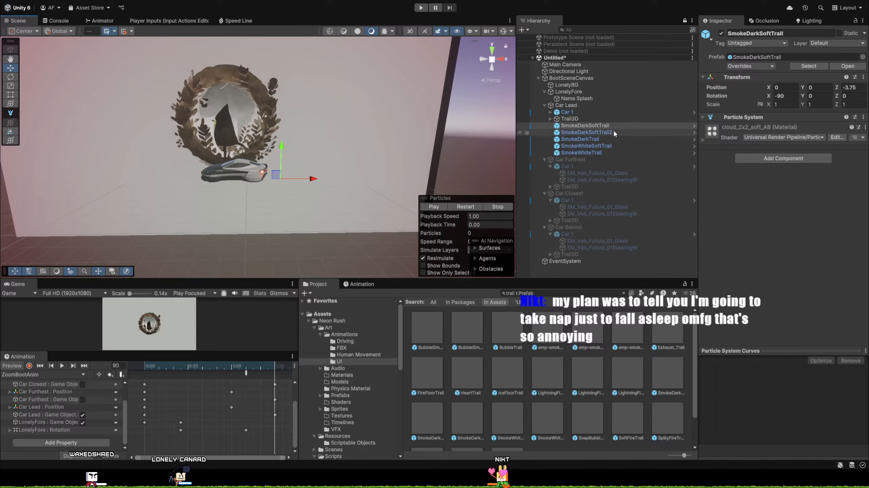
pyautogui.click(586, 132)
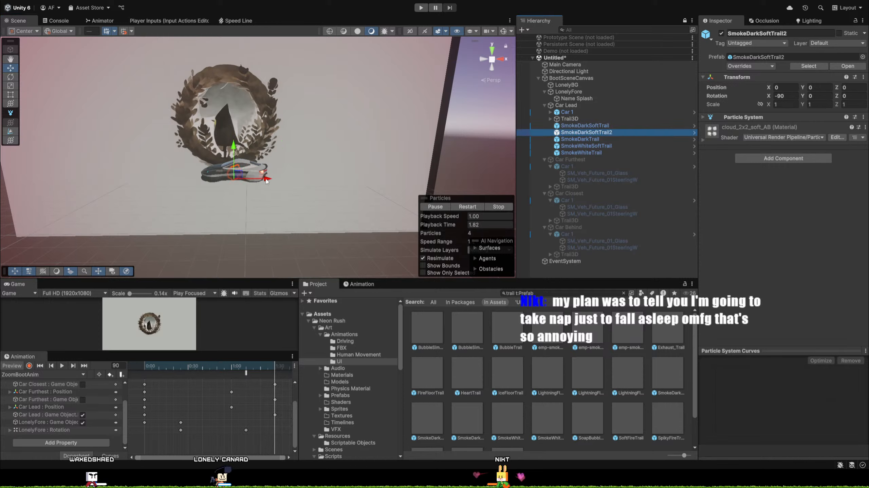
# Try SmokeDarkSoftTrail2 and SmokeDarkTrail farther behind the lead car, placing SmokeDarkTrail at about Z -2.47.
pyautogui.moveTo(369, 174); pyautogui.dragTo(430, 163)
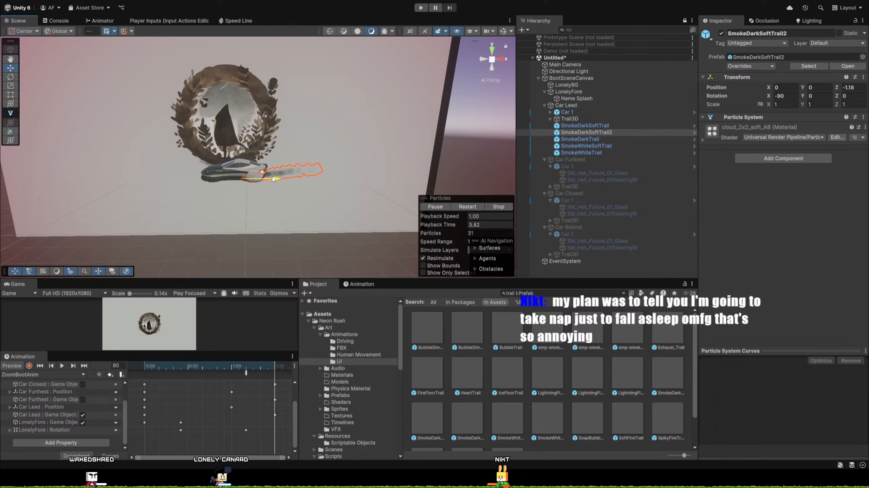
pyautogui.moveTo(190, 182); pyautogui.dragTo(301, 179)
pyautogui.click(598, 140)
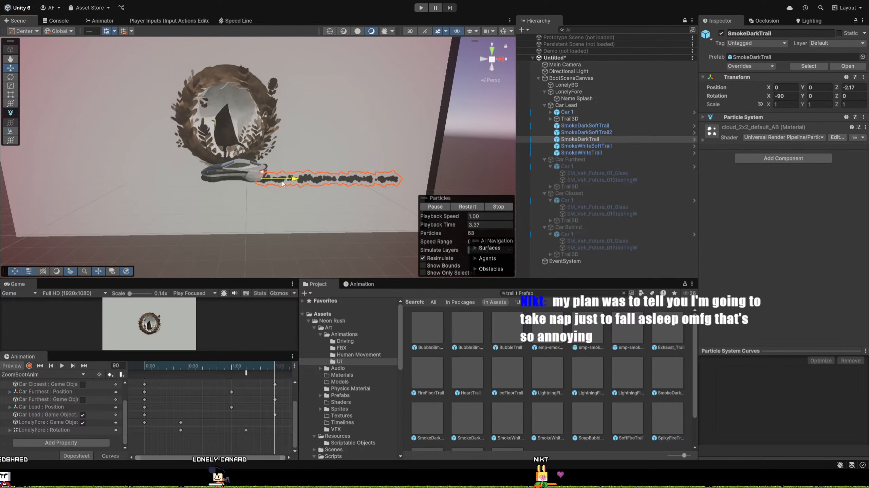
# Try SmokeWhiteSoftTrail at about Z -2.34 and SmokeWhiteTrail at about Z -3.57 behind the lead car.
pyautogui.click(598, 147)
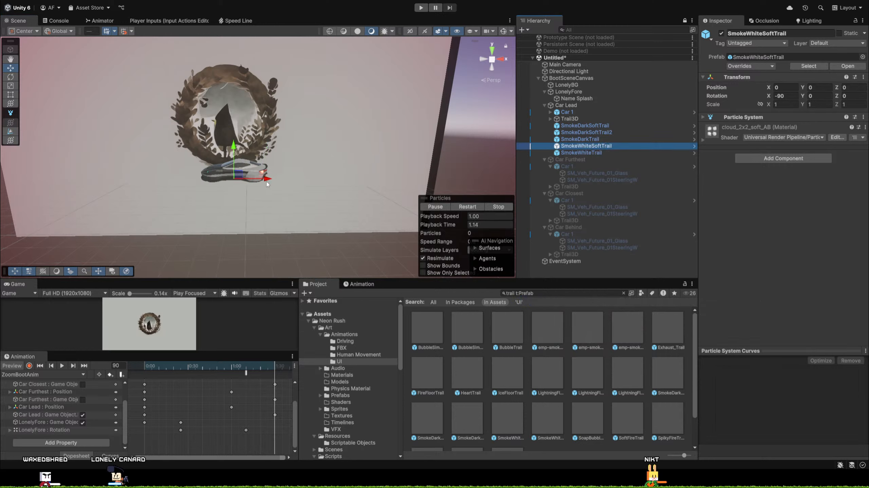
pyautogui.moveTo(267, 183); pyautogui.dragTo(295, 179)
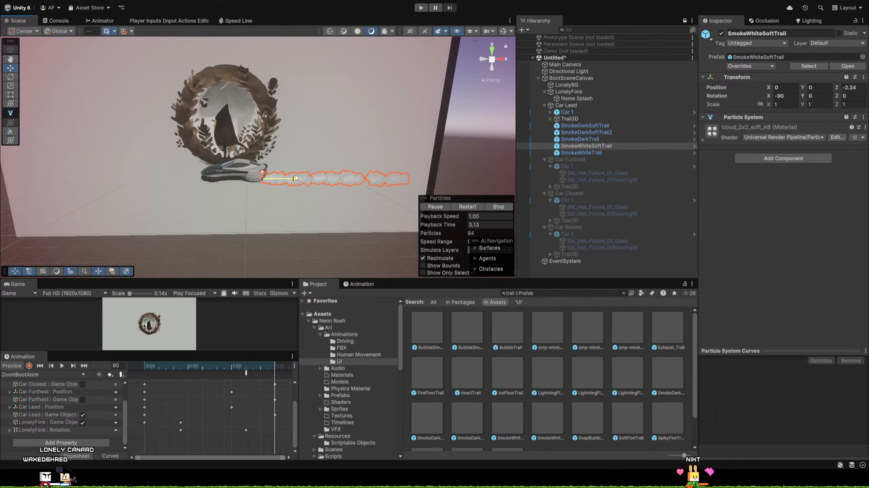
pyautogui.click(581, 153)
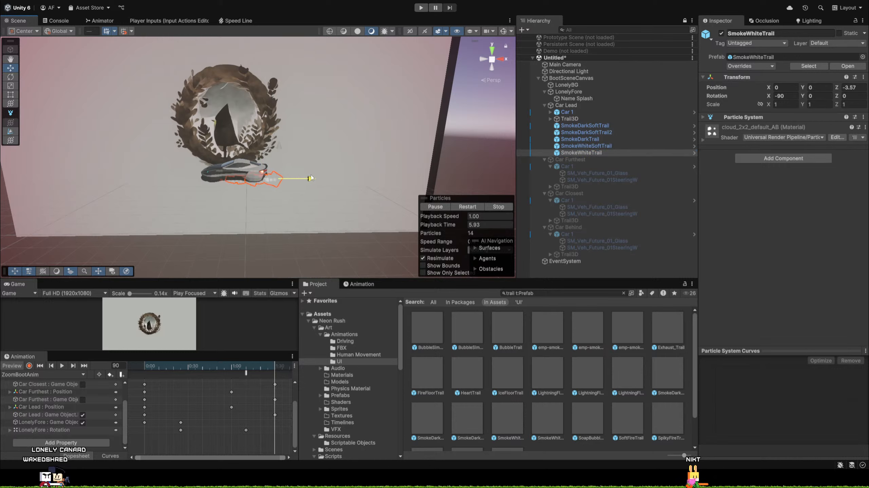
# Delete SmokeDarkSoftTrail, SmokeDarkSoftTrail2, SmokeDarkTrail and SmokeWhiteSoftTrail from Car Lead, keeping only SmokeWhiteTrail.
pyautogui.click(569, 118)
pyautogui.click(585, 125)
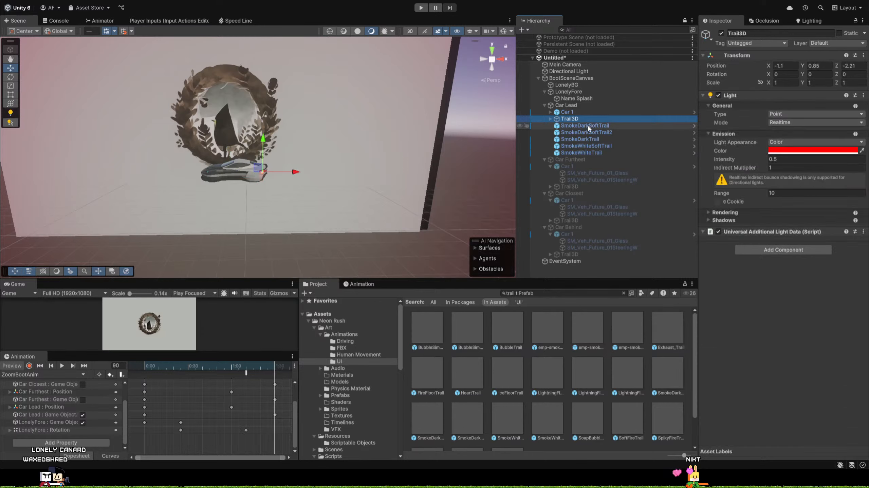
pyautogui.keyDown('shift'); pyautogui.click(585, 145); pyautogui.keyUp('shift')
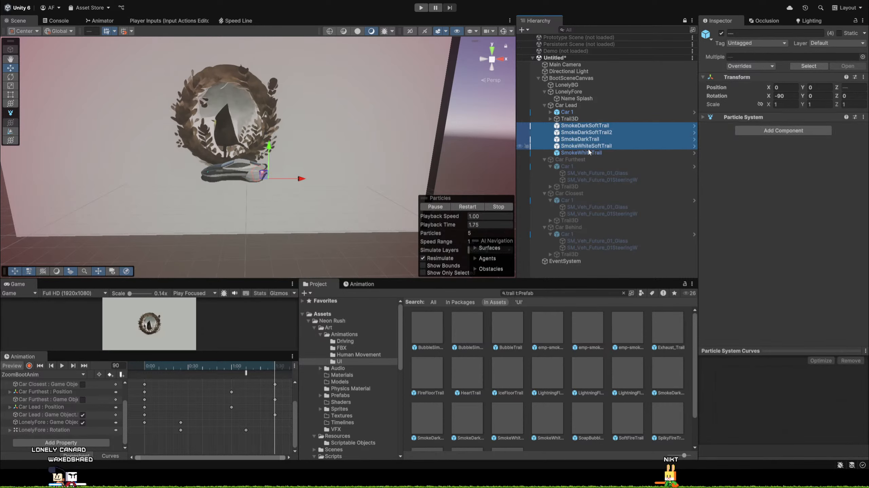
pyautogui.press('Delete')
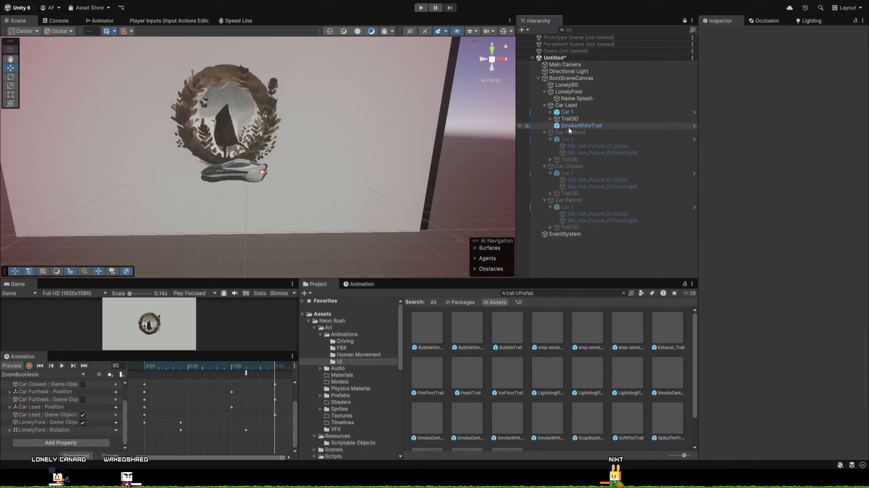
# Shift Car Lead along X to about 62.46 and offset SmokeWhiteTrail behind the car at about Z -3.32.
pyautogui.click(567, 106)
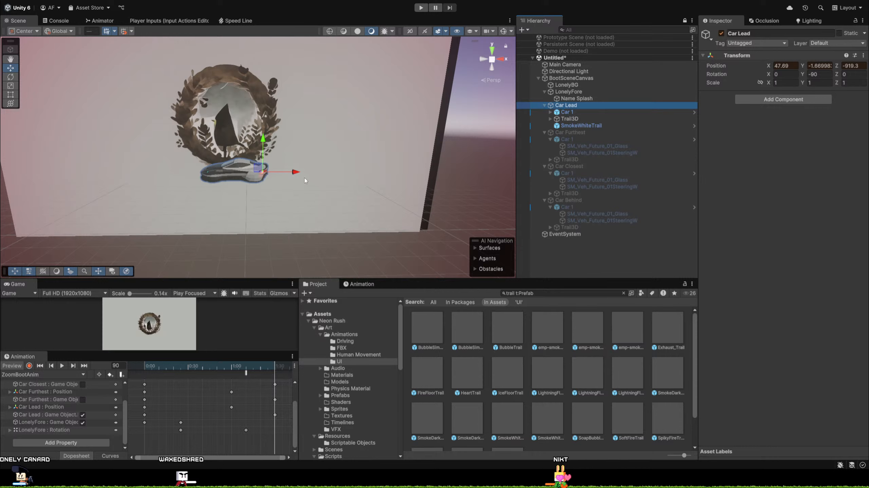
pyautogui.moveTo(296, 173); pyautogui.dragTo(480, 137)
pyautogui.click(591, 126)
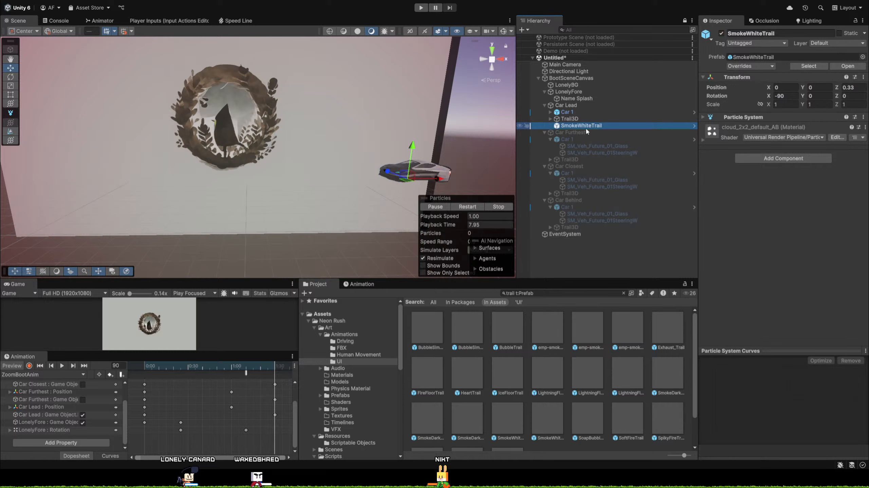
pyautogui.moveTo(439, 182); pyautogui.dragTo(473, 186)
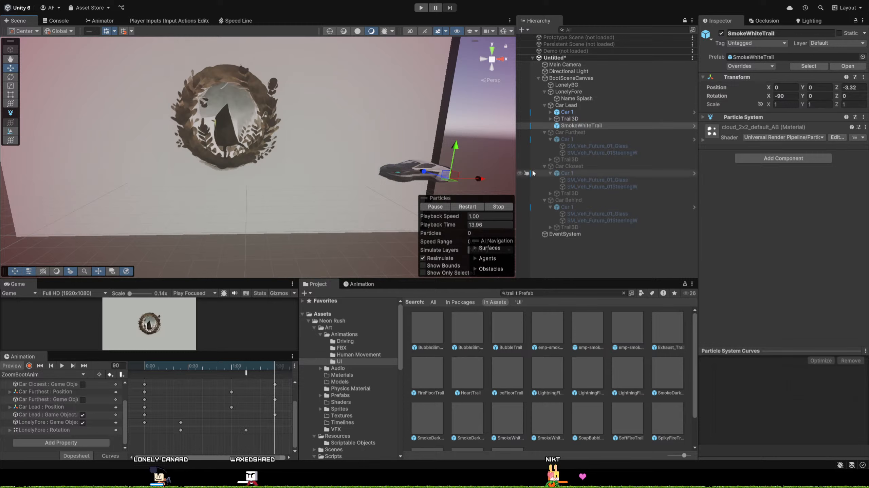
# Shift Car Lead slightly back toward the logo along X and reselect SmokeWhiteTrail.
pyautogui.click(565, 106)
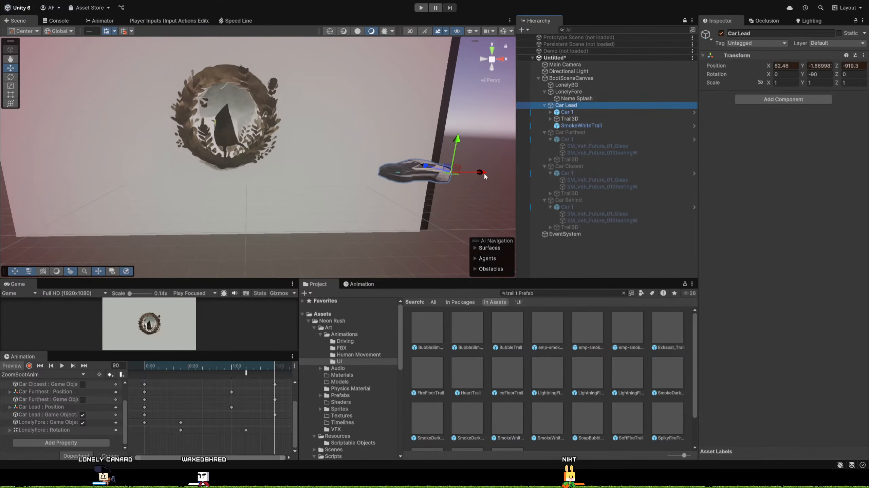
pyautogui.moveTo(480, 175); pyautogui.dragTo(450, 173)
pyautogui.click(580, 125)
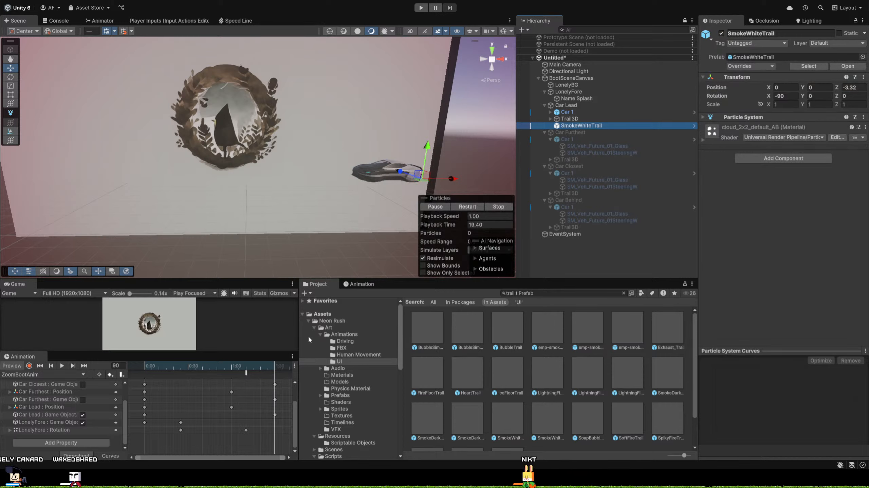
# Create a new MonoBehaviour script in the Neon Rush Scripts/Monobehaviors/Controllers folder.
pyautogui.click(314, 328)
pyautogui.click(309, 322)
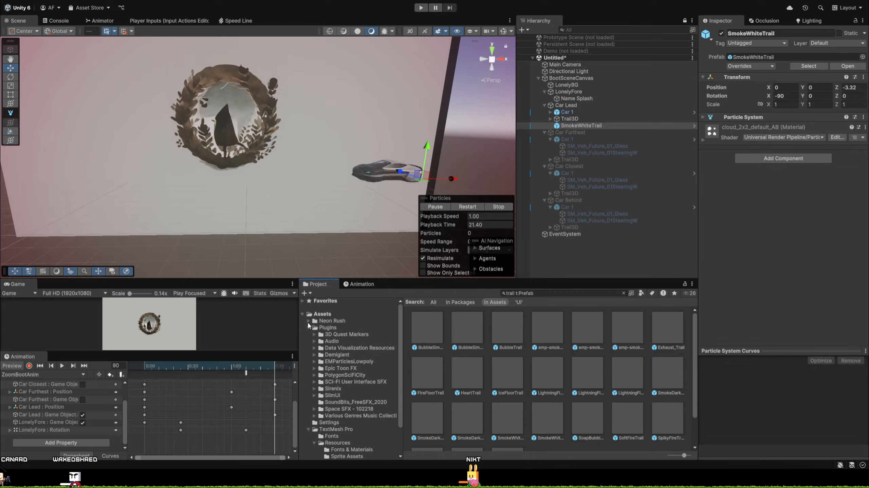
pyautogui.click(309, 327)
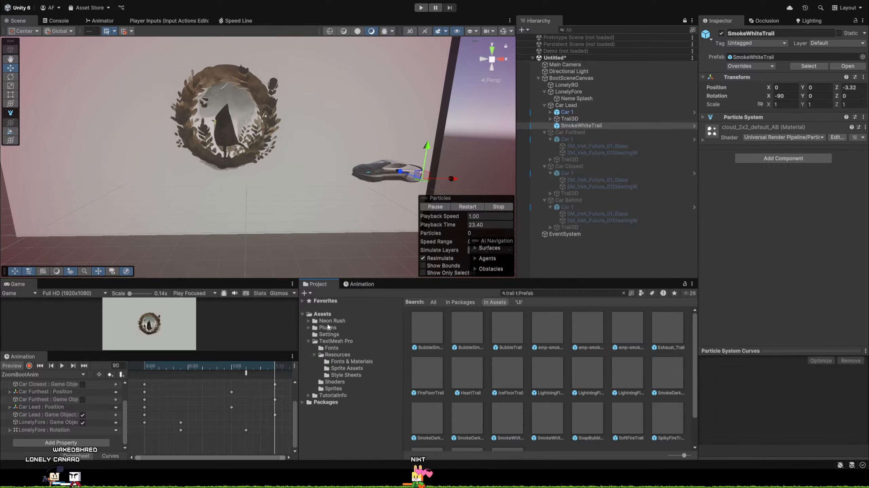
pyautogui.click(331, 321)
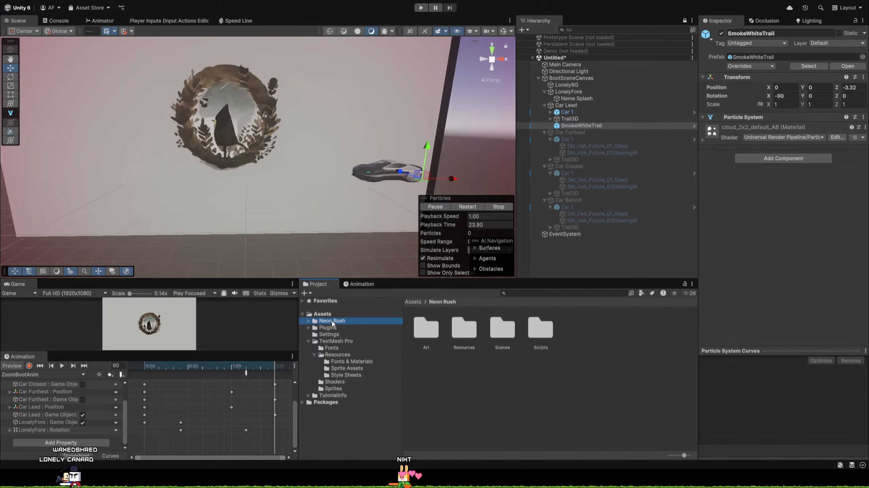
pyautogui.doubleClick(547, 327)
pyautogui.doubleClick(459, 327)
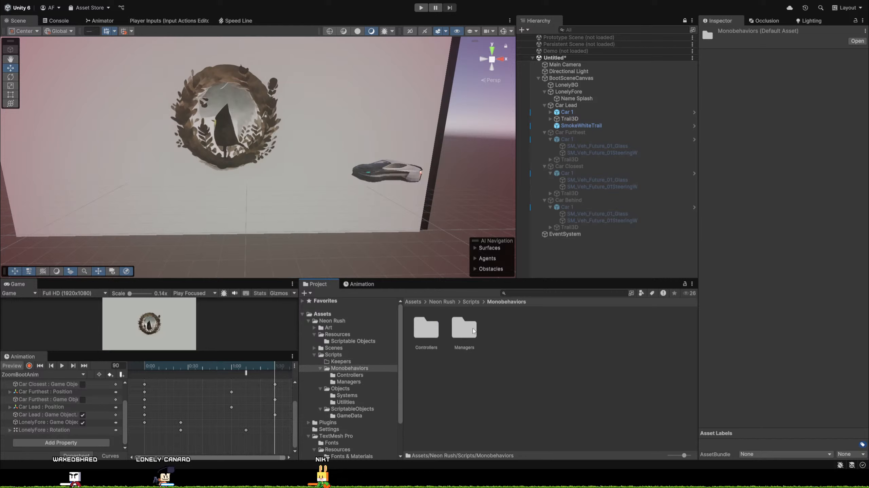
pyautogui.doubleClick(420, 338)
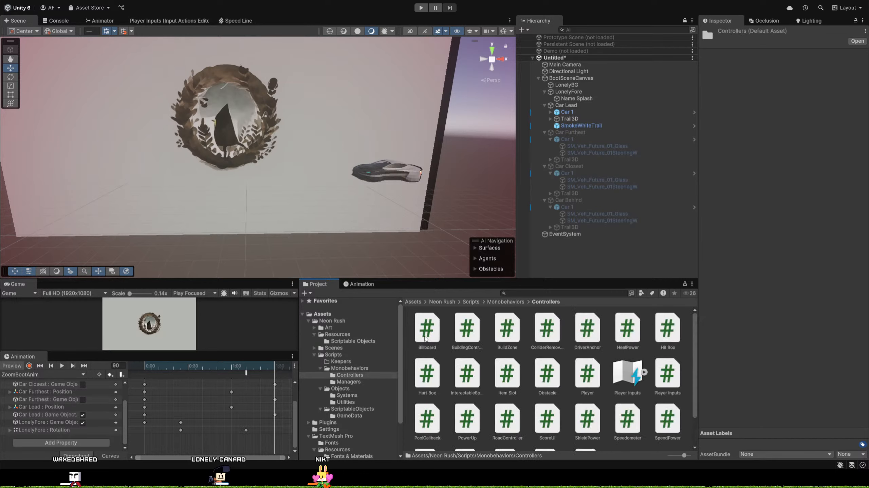
pyautogui.scroll(-2, 633, 431)
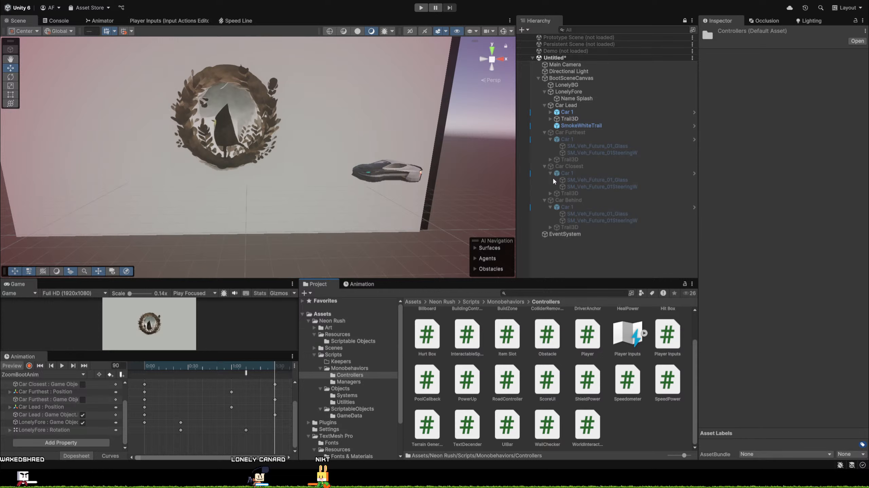
pyautogui.click(573, 197)
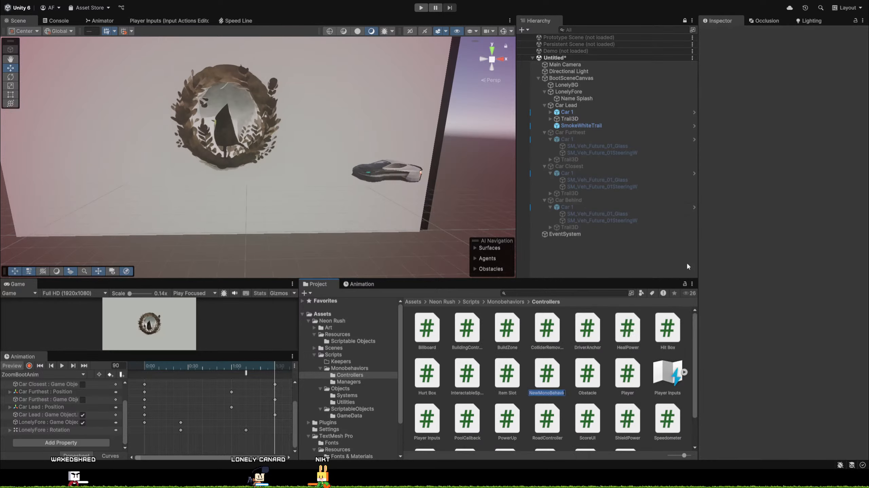
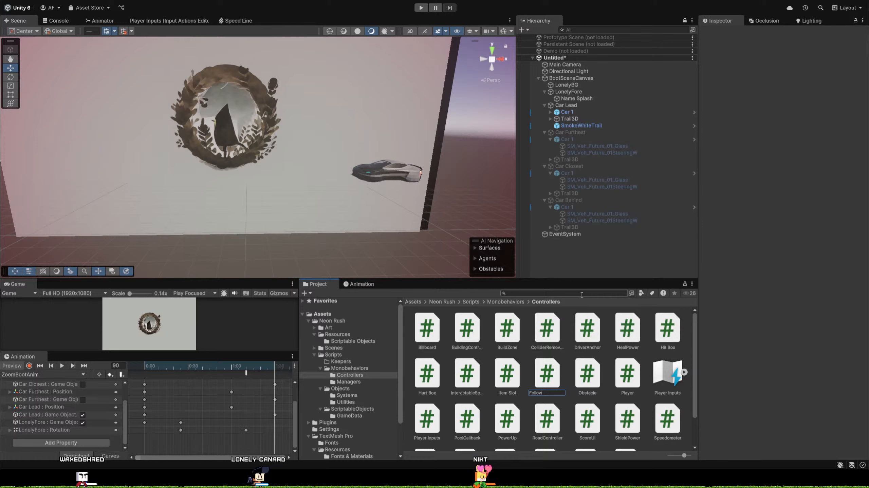
# Name the new script FollowObject and open it in Visual Studio.
pyautogui.write('Object')
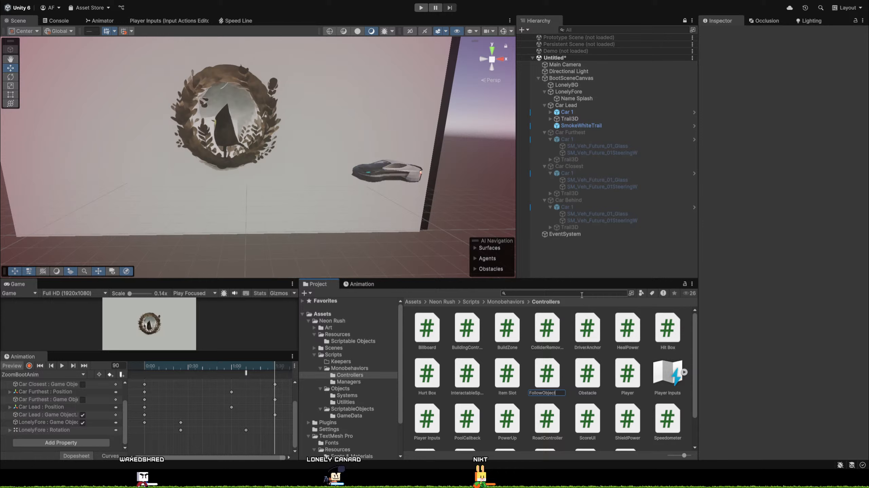
pyautogui.press('Return')
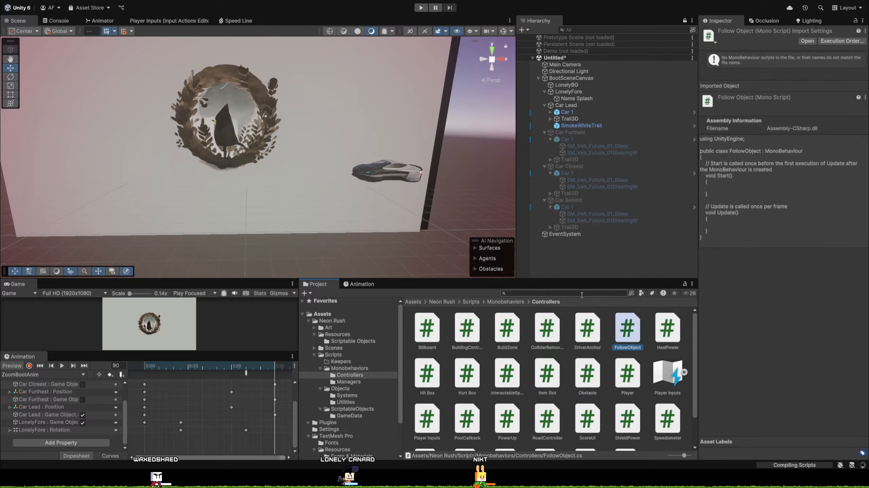
pyautogui.doubleClick(630, 332)
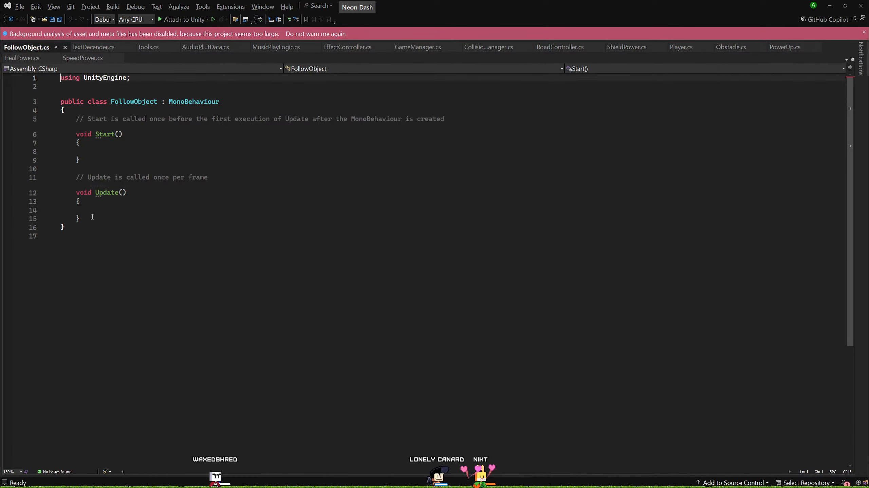
# Replace the template Start and Update methods in the FollowObject class with a serialized Transform field named followTarget.
pyautogui.moveTo(92, 217); pyautogui.dragTo(2, 116)
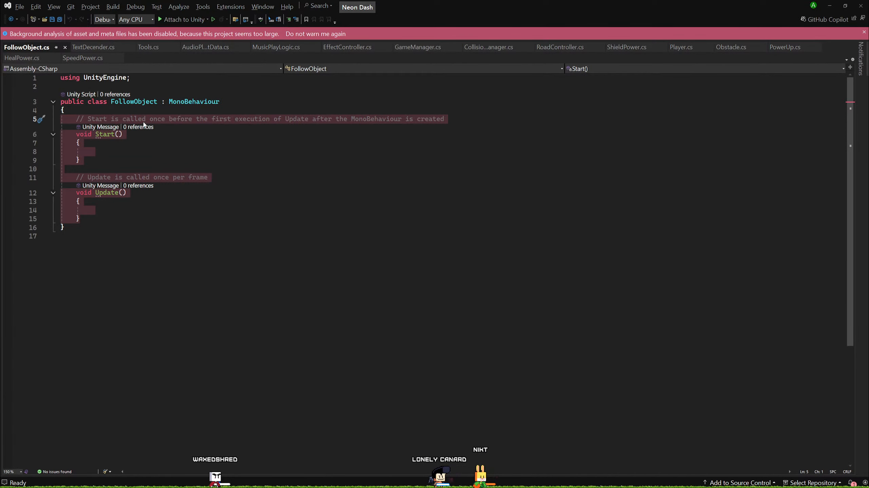
pyautogui.press('Delete')
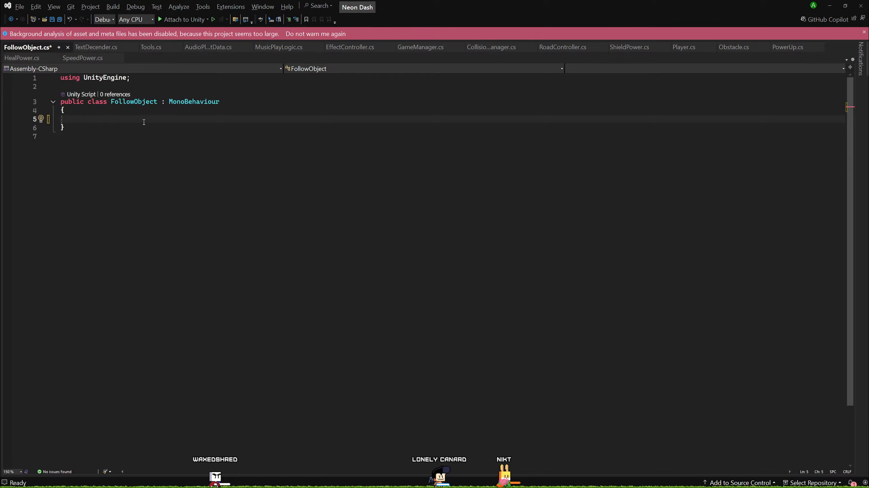
pyautogui.write('[Seri')
pyautogui.press('Tab')
pyautogui.write('Tra')
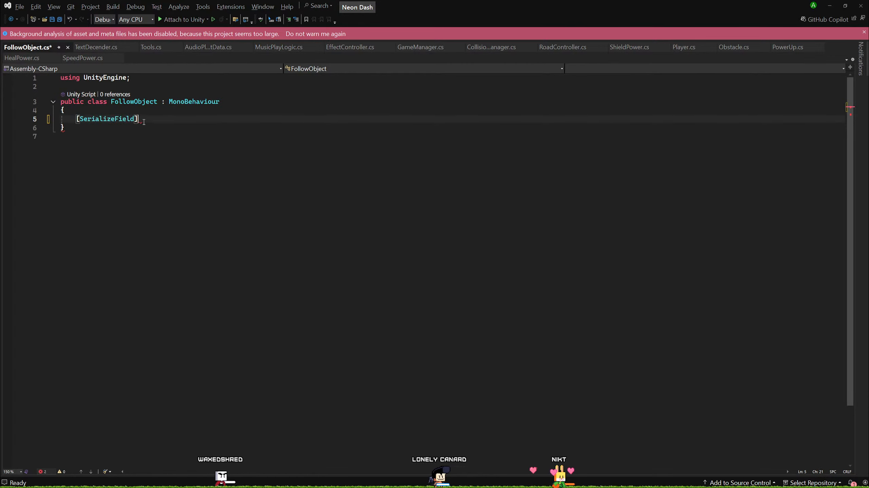
pyautogui.write('ns')
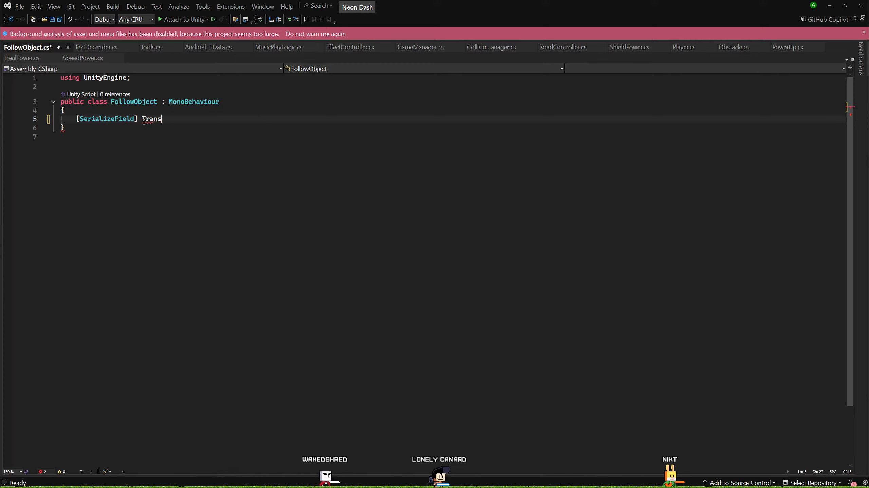
pyautogui.write('form follow')
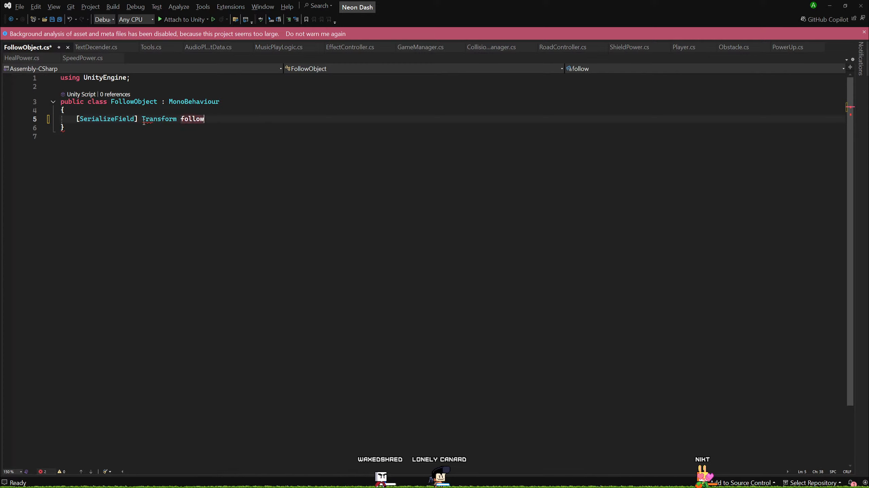
pyautogui.write('Target')
pyautogui.press('Return')
pyautogui.press('Return')
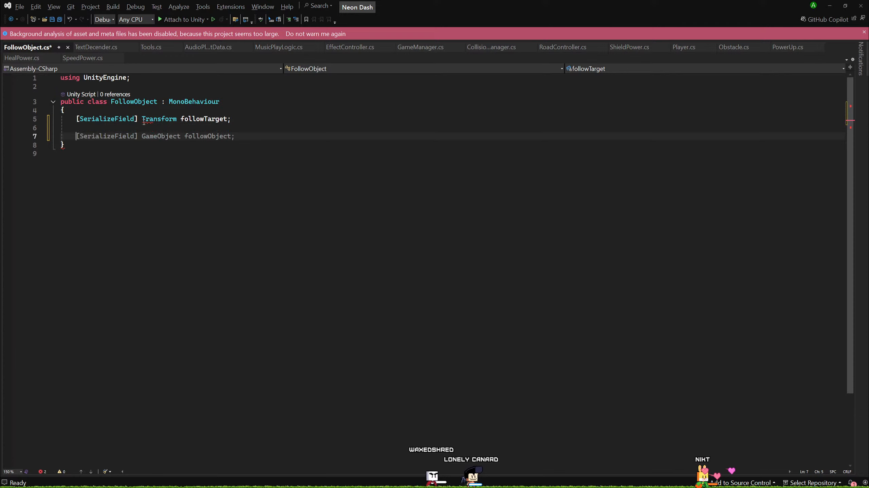
# Add a private Update method that returns early when followTarget is null.
pyautogui.write('Upd')
pyautogui.press('Tab')
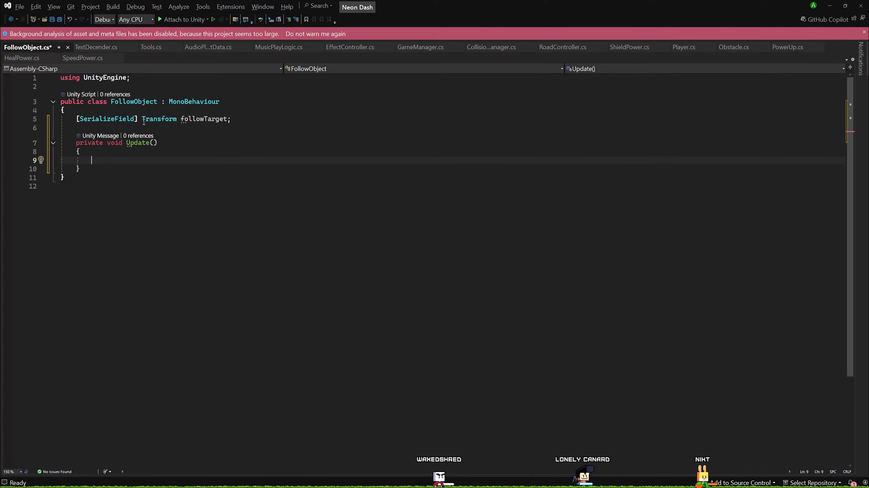
pyautogui.press('Tab')
pyautogui.press('Return')
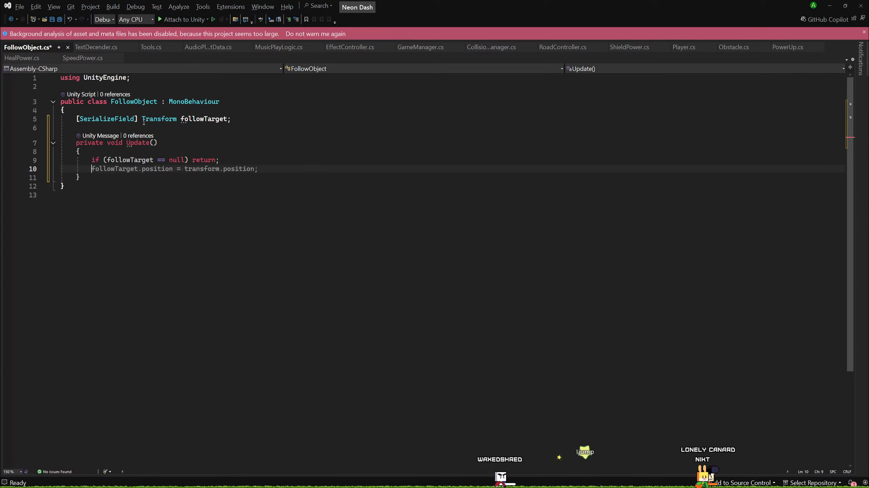
# Below the null check, assign transform.position from an empty Vector3.MoveTowards() call.
pyautogui.write('transform')
pyautogui.press('Tab')
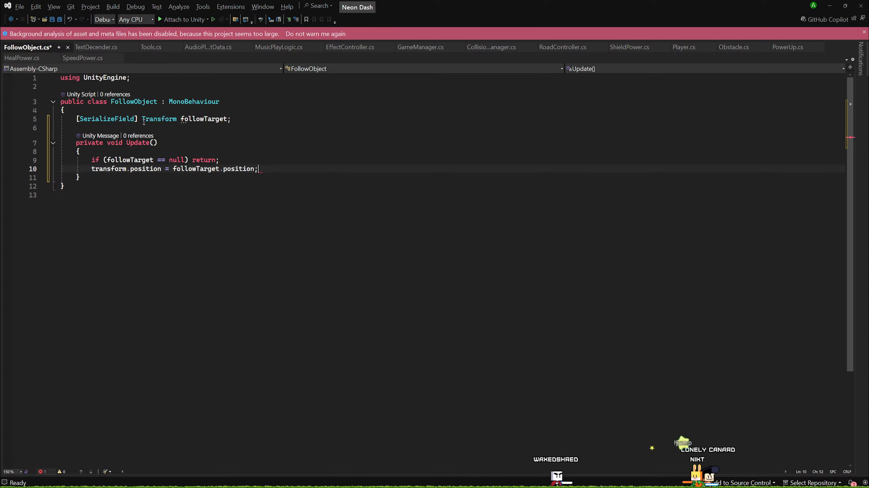
pyautogui.press('BackSpace')
pyautogui.press('BackSpace')
pyautogui.press('BackSpace')
pyautogui.press('BackSpace')
pyautogui.press('BackSpace')
pyautogui.press('BackSpace')
pyautogui.press('BackSpace')
pyautogui.press('BackSpace')
pyautogui.press('BackSpace')
pyautogui.press('BackSpace')
pyautogui.press('BackSpace')
pyautogui.press('BackSpace')
pyautogui.press('BackSpace')
pyautogui.press('BackSpace')
pyautogui.press('BackSpace')
pyautogui.press('BackSpace')
pyautogui.press('BackSpace')
pyautogui.press('BackSpace')
pyautogui.press('BackSpace')
pyautogui.press('BackSpace')
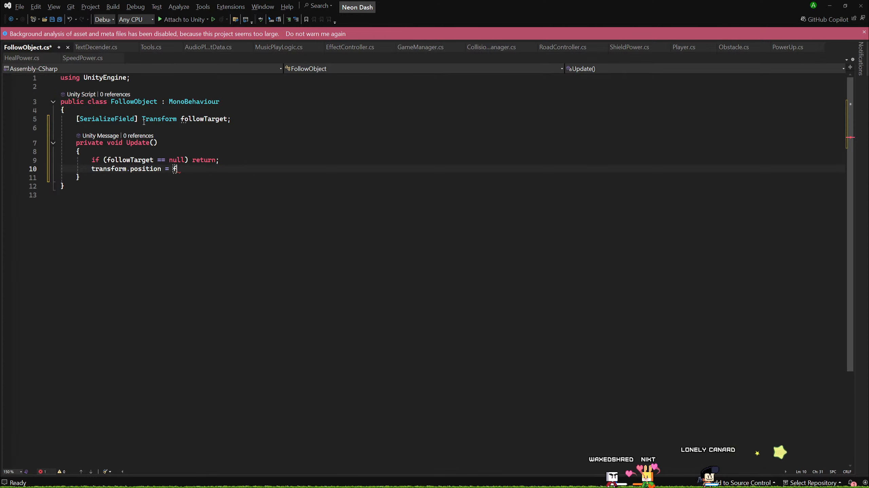
pyautogui.press('BackSpace')
pyautogui.write('M')
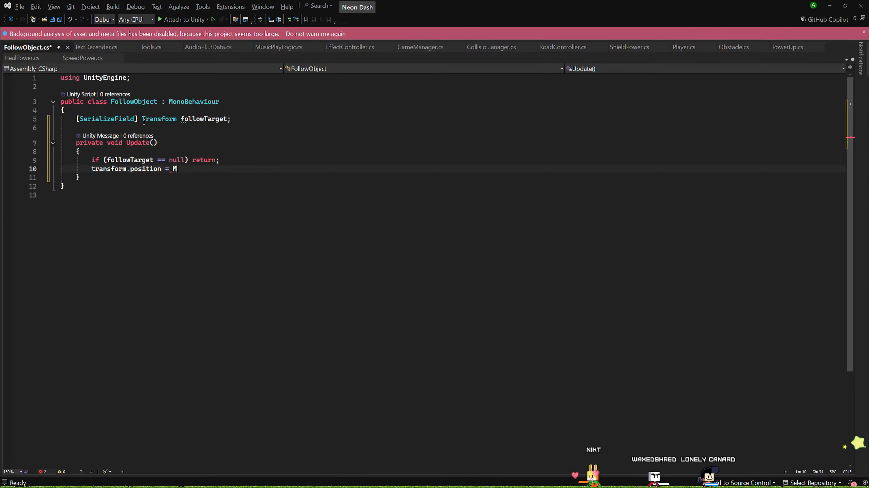
pyautogui.write('a')
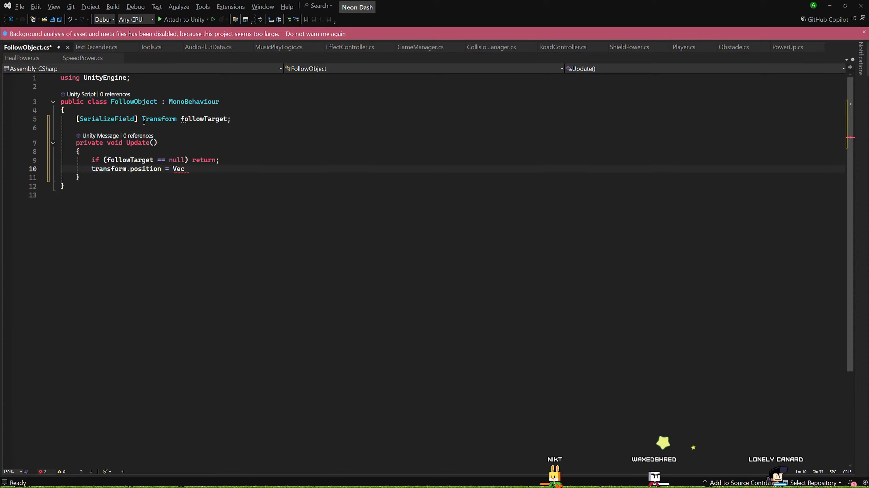
pyautogui.write('MoveTowards(')
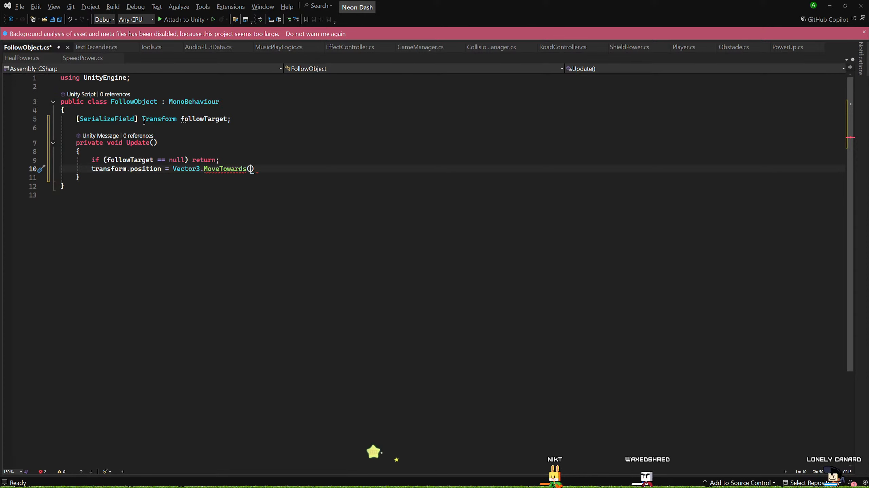
# Declare a serialized Vector3 field followOffset initialized to Vector3.zero below followTarget.
pyautogui.click(245, 120)
pyautogui.press('Return')
pyautogui.write('[')
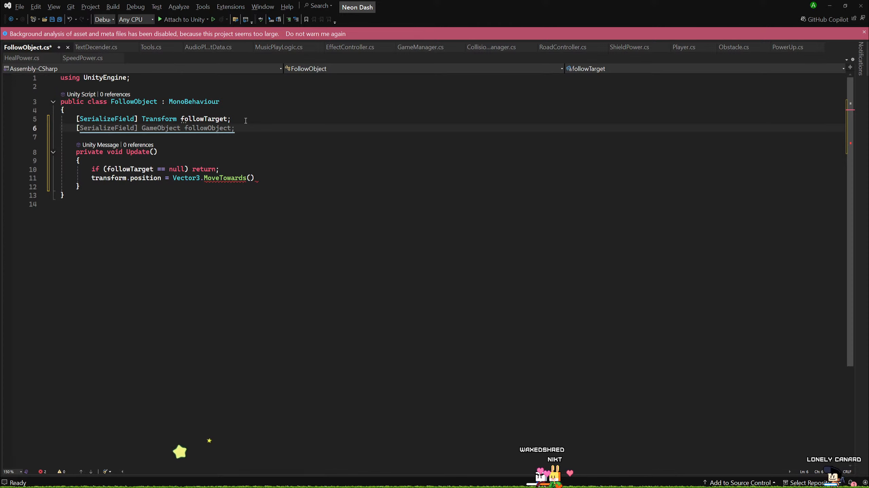
pyautogui.write('SerializeField] G')
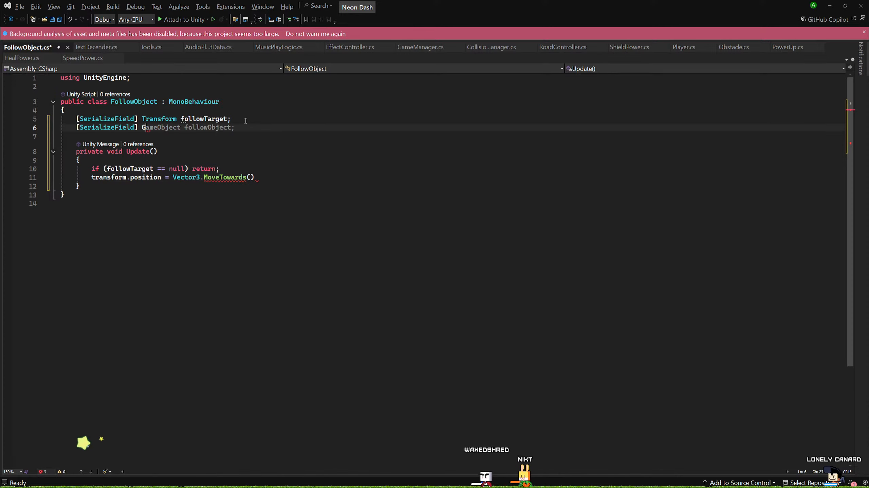
pyautogui.press('BackSpace')
pyautogui.write('Vector3')
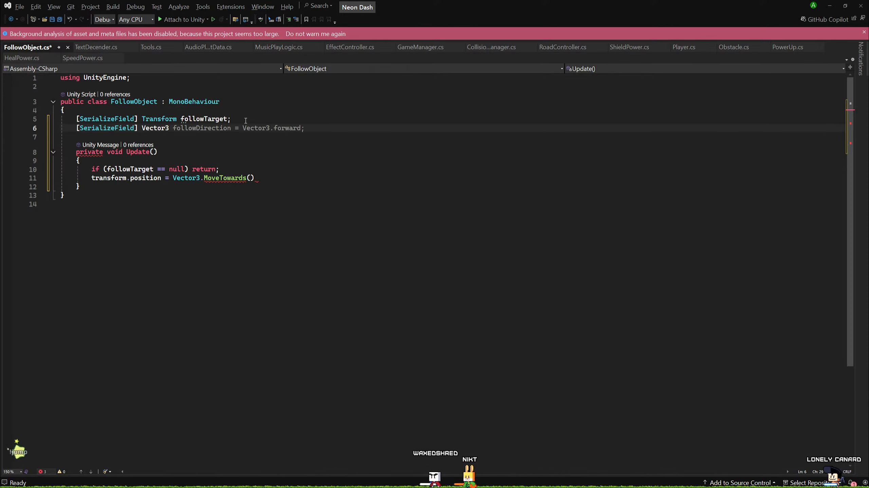
pyautogui.write(' follo')
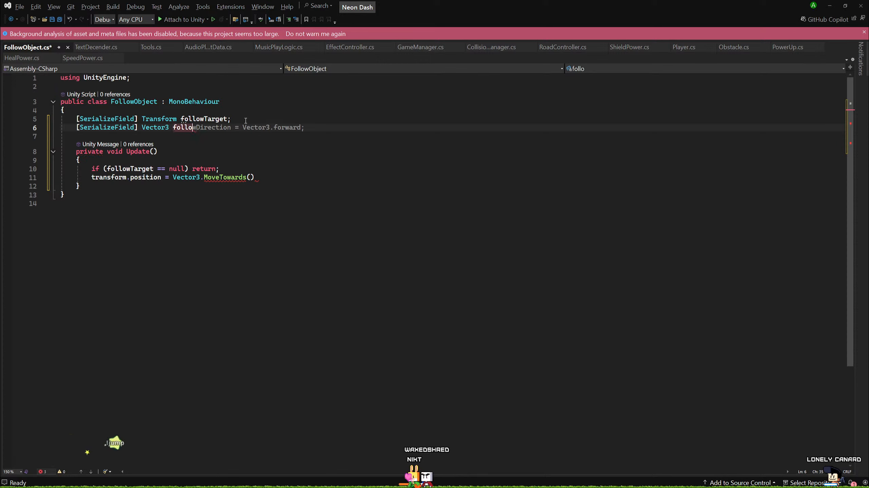
pyautogui.write('wOffset;')
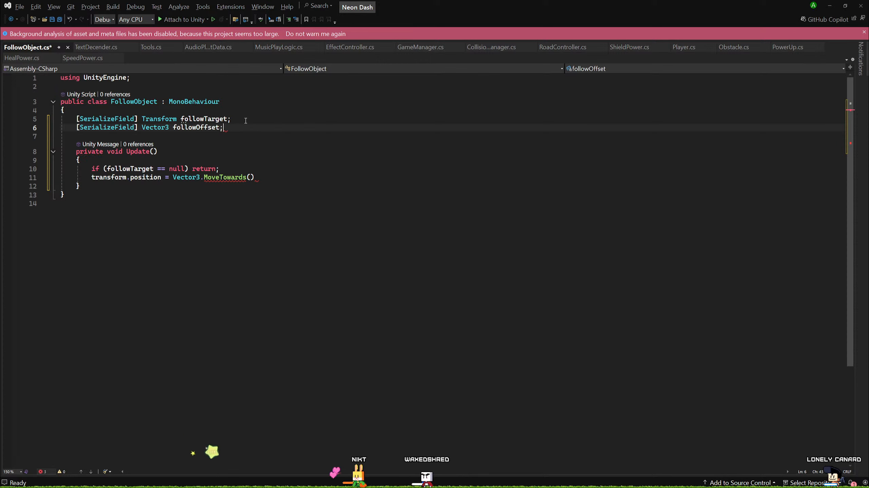
pyautogui.press('Tab')
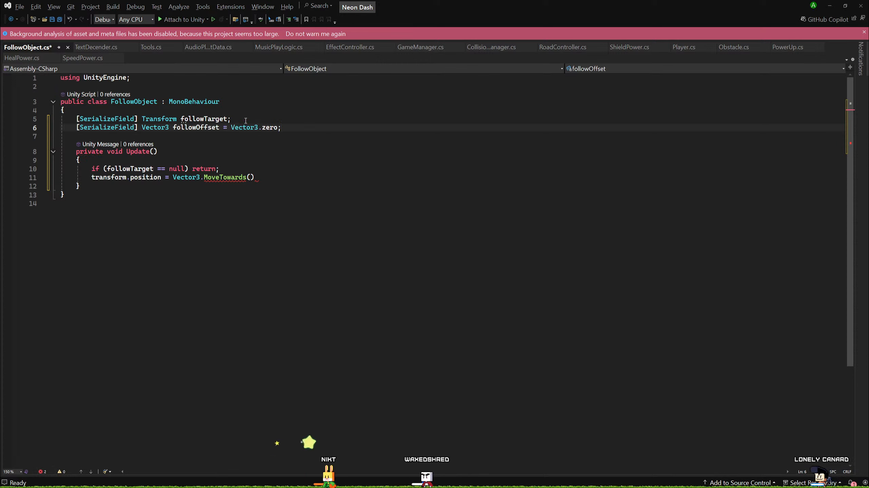
# Give MoveTowards the arguments transform.position, followTarget.position + followOffset, and followRate * Time.deltaTime, ending the statement.
pyautogui.click(252, 177)
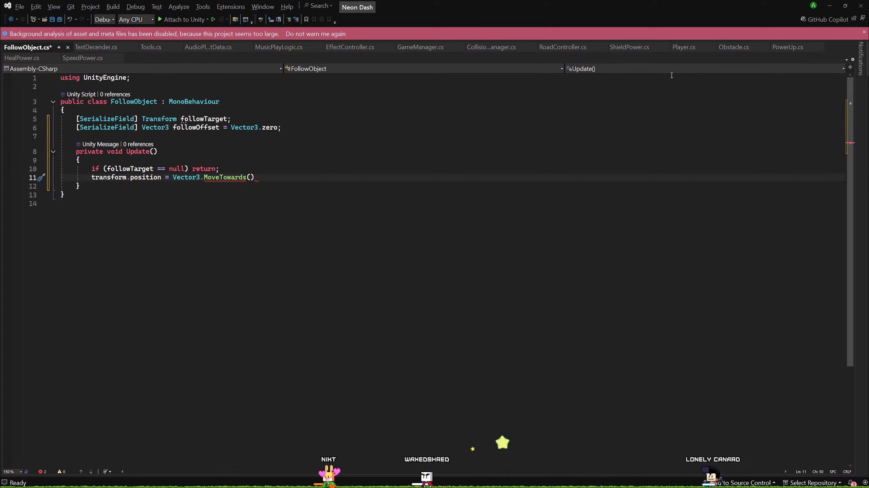
pyautogui.write('transform.position')
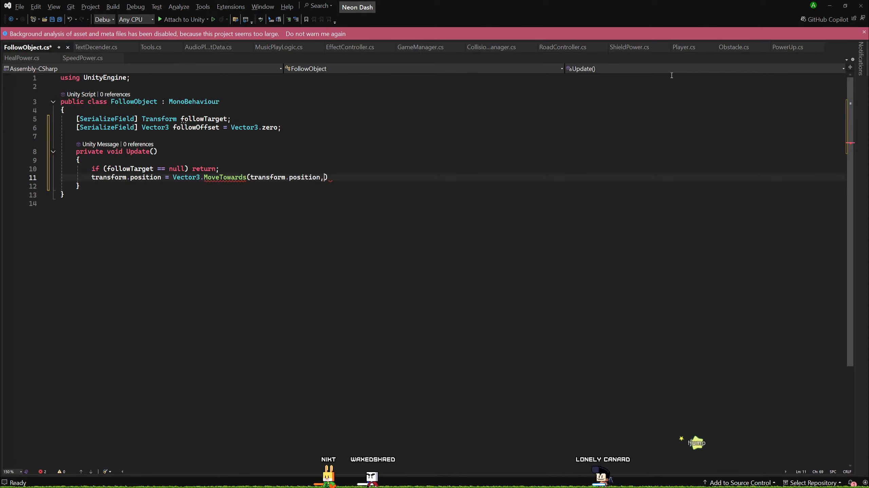
pyautogui.write(', ')
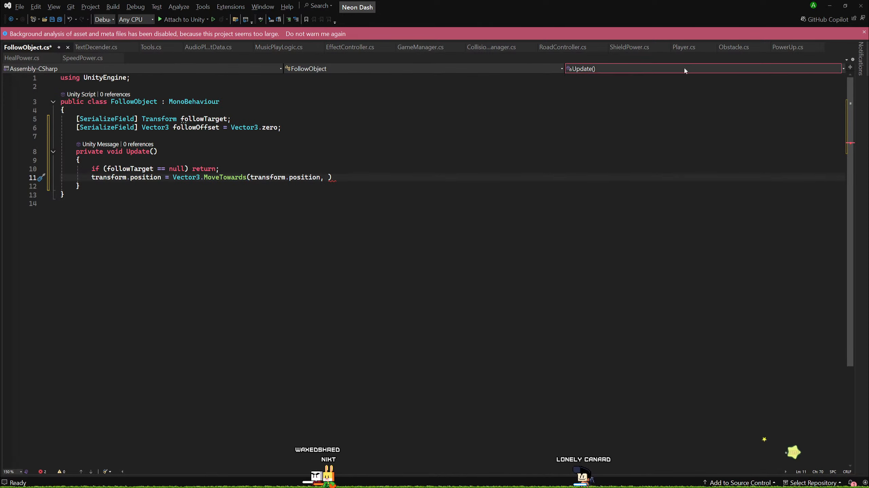
pyautogui.write('fo')
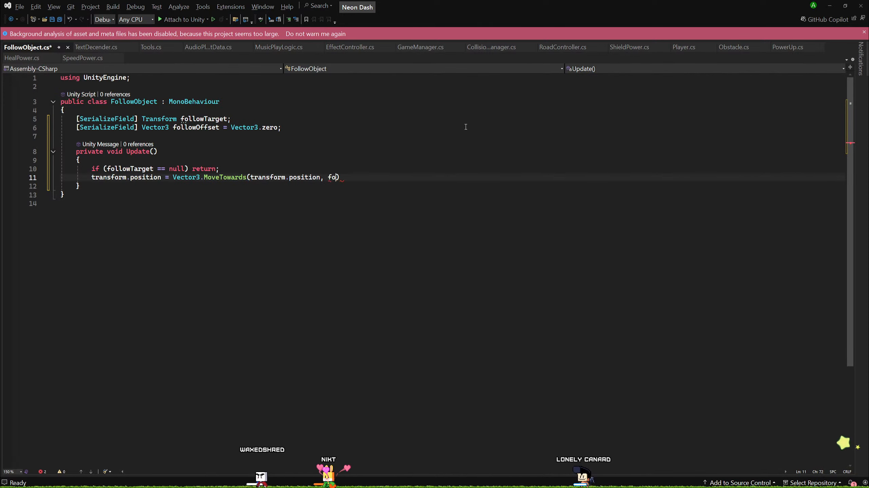
pyautogui.write('llowT')
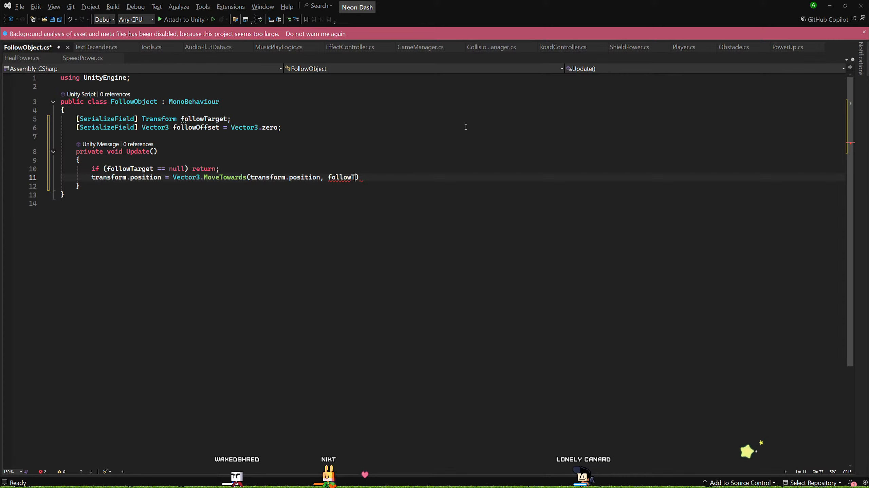
pyautogui.write('osition,')
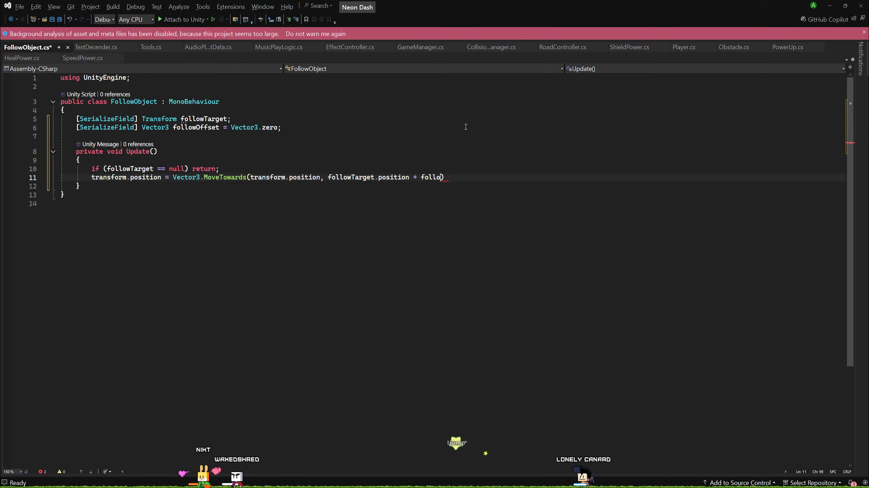
pyautogui.write('wOffset, foll')
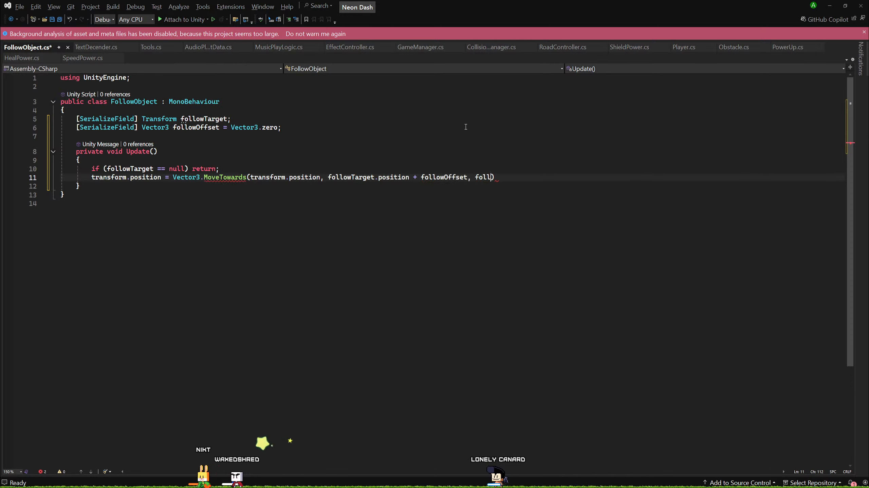
pyautogui.write('owRate * Time.de')
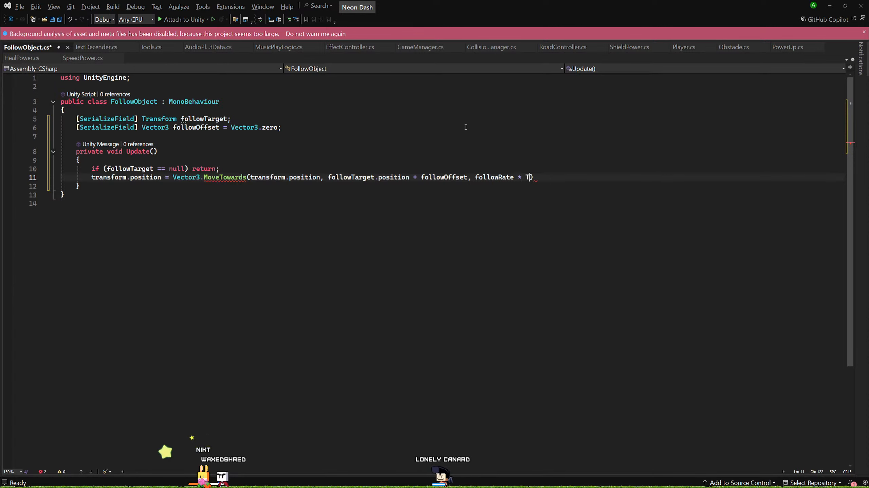
pyautogui.write('ltaTime);')
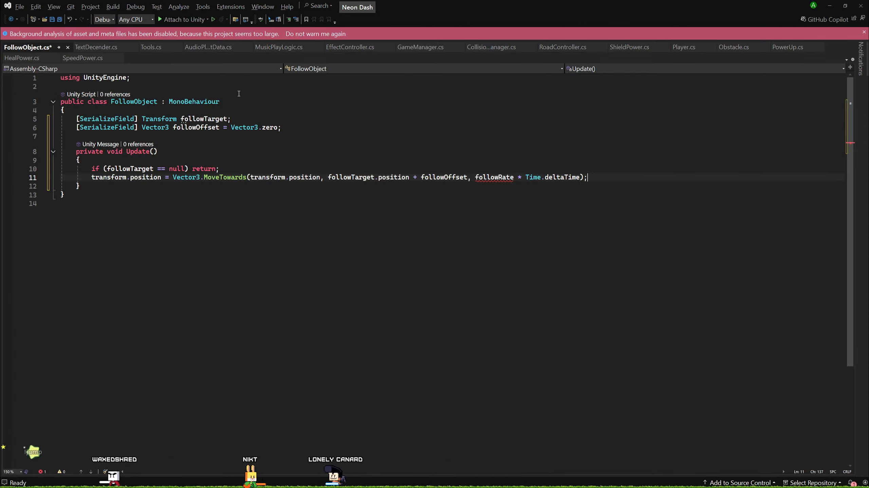
# Declare a serialized float field followRate initialized to 5.0f below followOffset, and save the script.
pyautogui.click(326, 130)
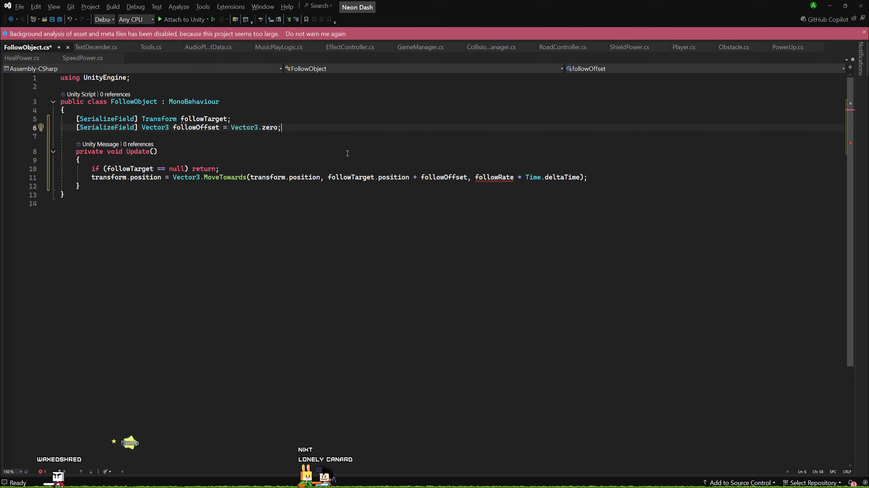
pyautogui.press('Return')
pyautogui.write('[SerializeField] float follo')
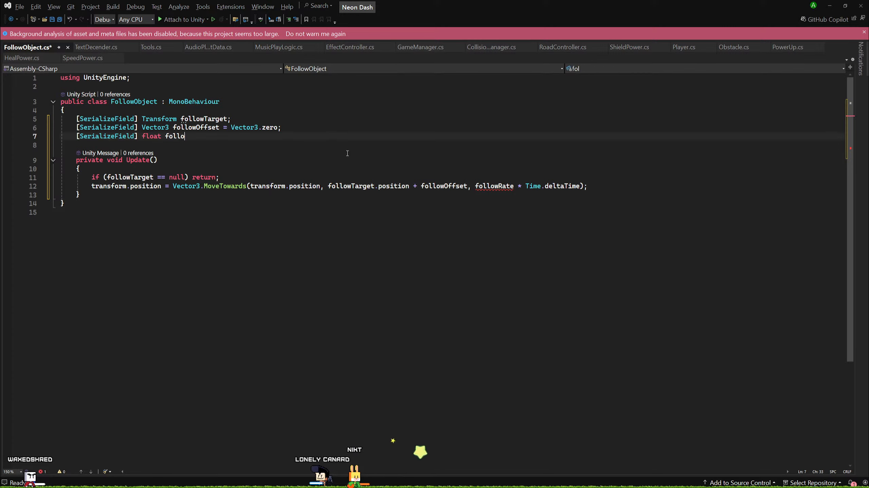
pyautogui.write('wRate = ')
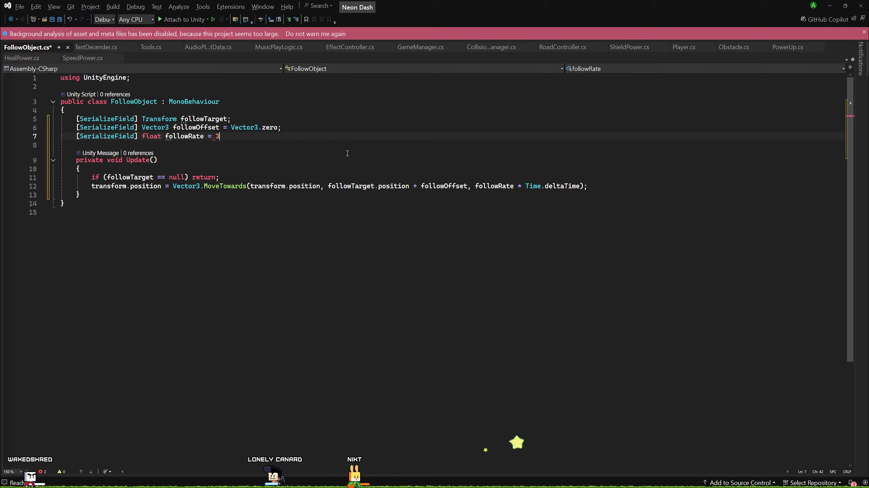
pyautogui.write('6')
pyautogui.press('BackSpace')
pyautogui.write('5')
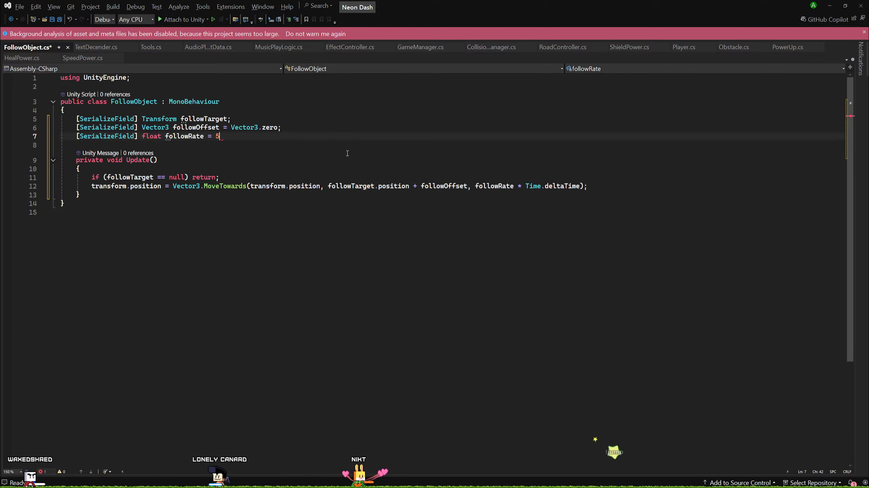
pyautogui.write('.0f;')
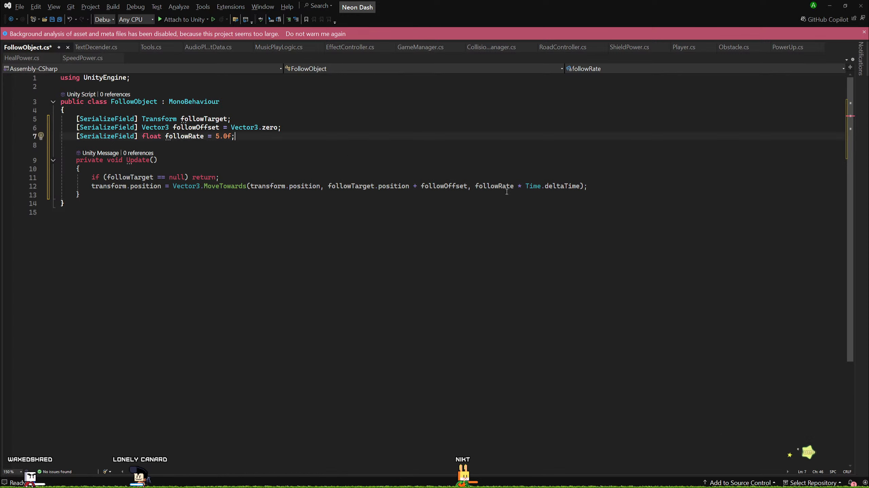
pyautogui.click(417, 158)
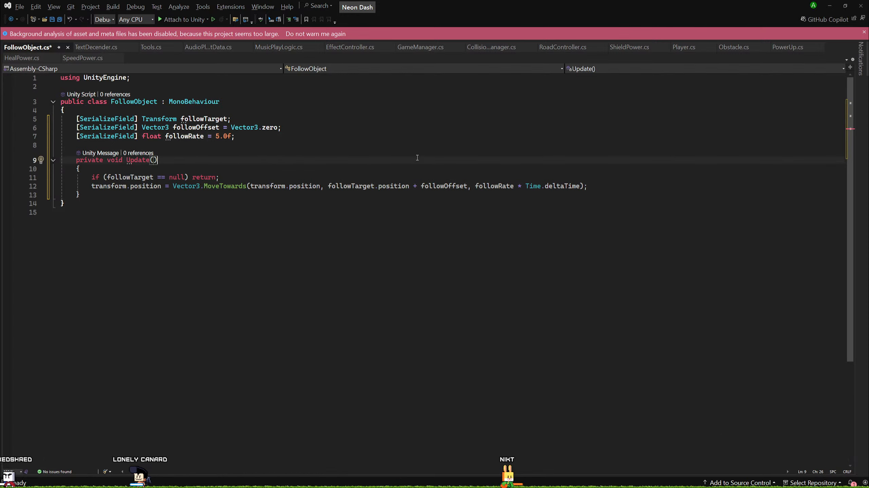
pyautogui.hotkey('ctrl', 's')
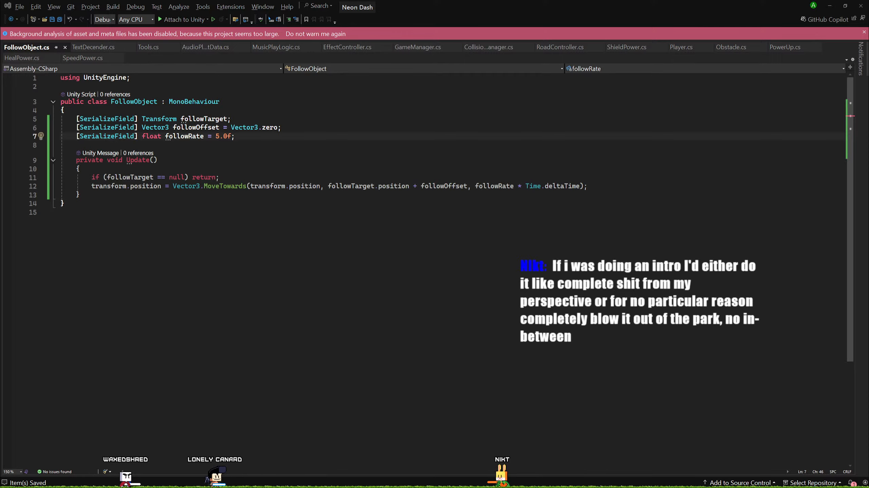
# Switch to Unity and add the FollowObject script to Car Lead's SmokeWhiteTrail with Car Lead as its follow target.
pyautogui.hotkey('alt', 'Tab')
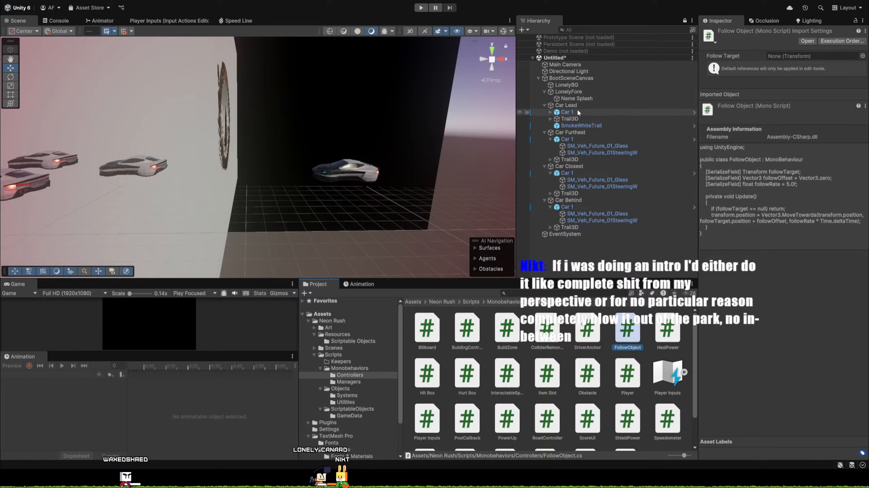
pyautogui.click(581, 125)
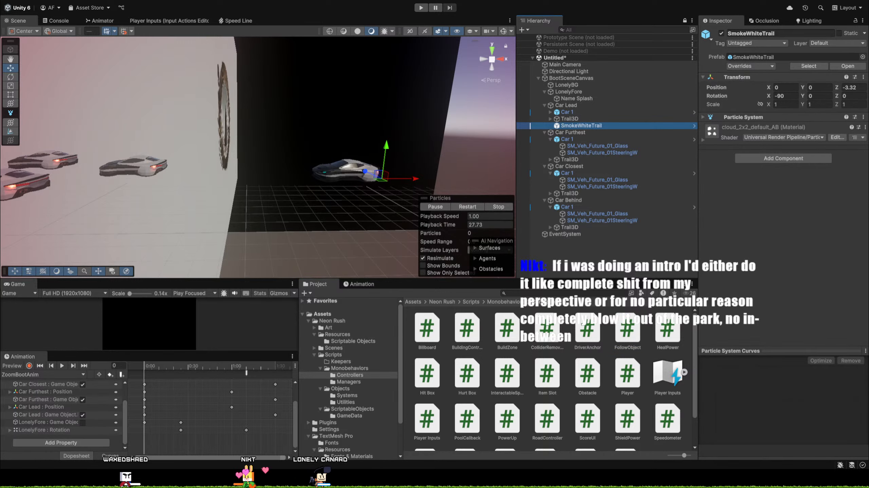
pyautogui.click(775, 158)
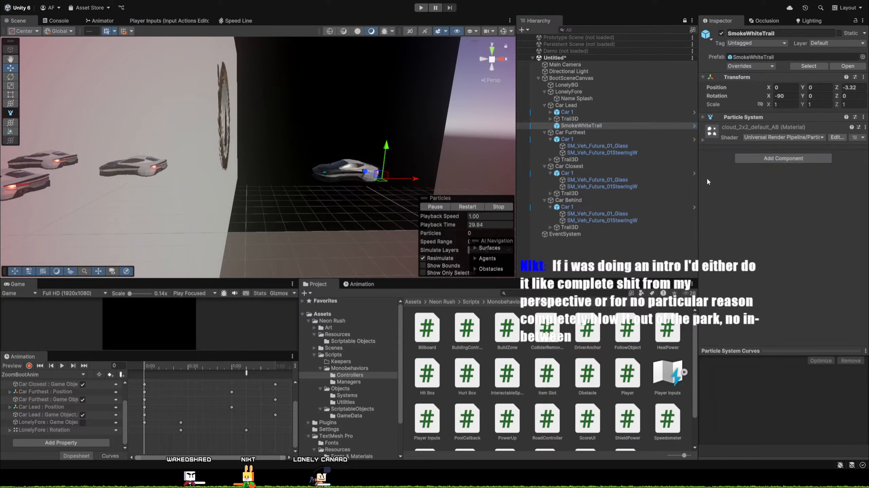
pyautogui.press('Return')
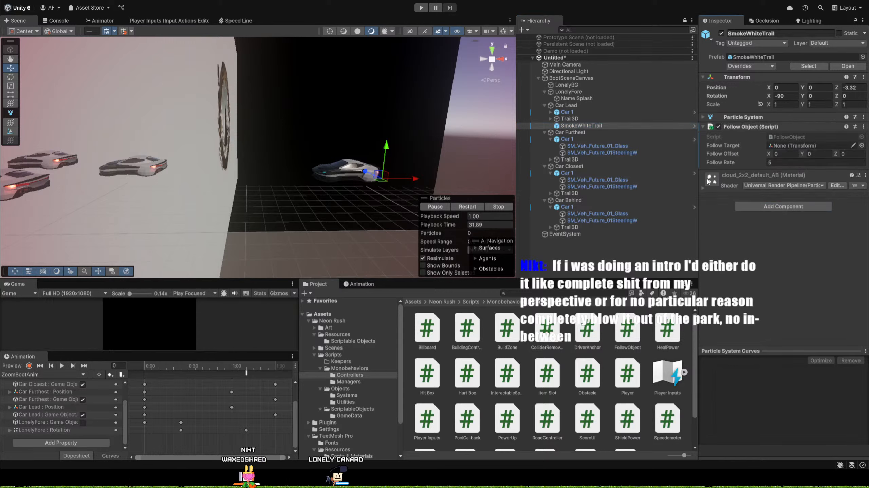
pyautogui.click(568, 107)
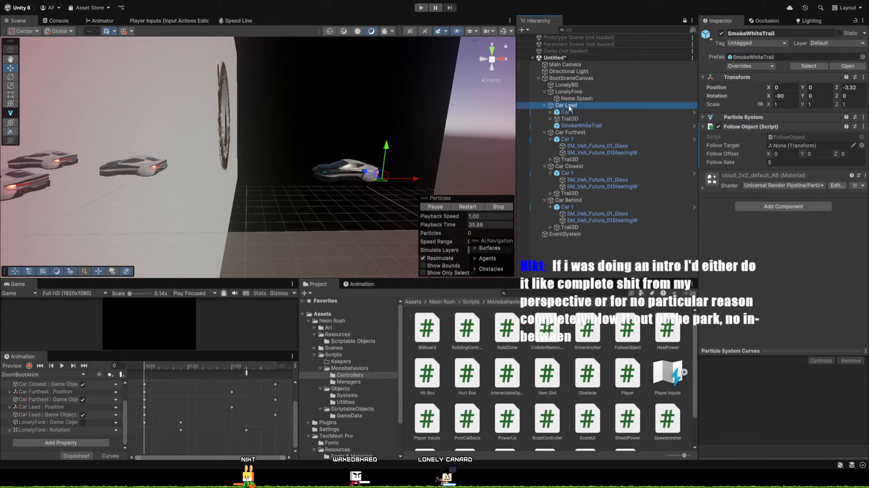
pyautogui.moveTo(569, 106); pyautogui.dragTo(810, 146)
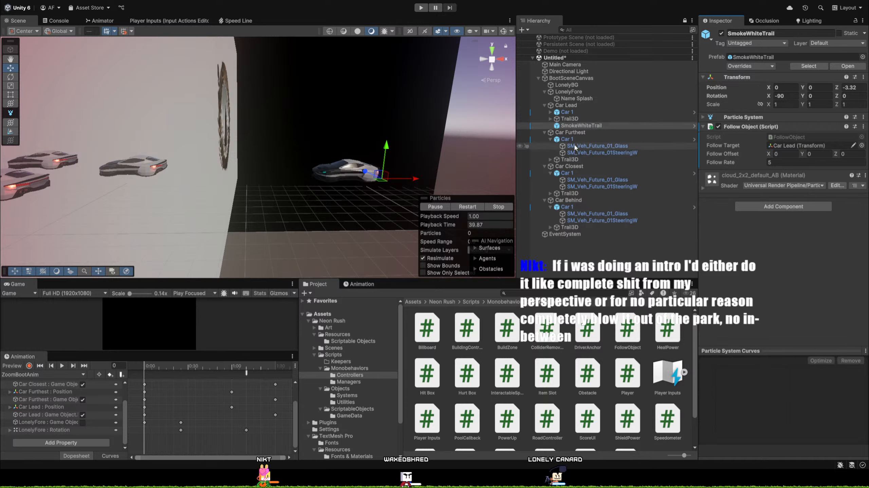
# Copy Car Lead's SmokeWhiteTrail and paste one copy for each of Car Furthest, Car Closest and Car Behind.
pyautogui.click(585, 126)
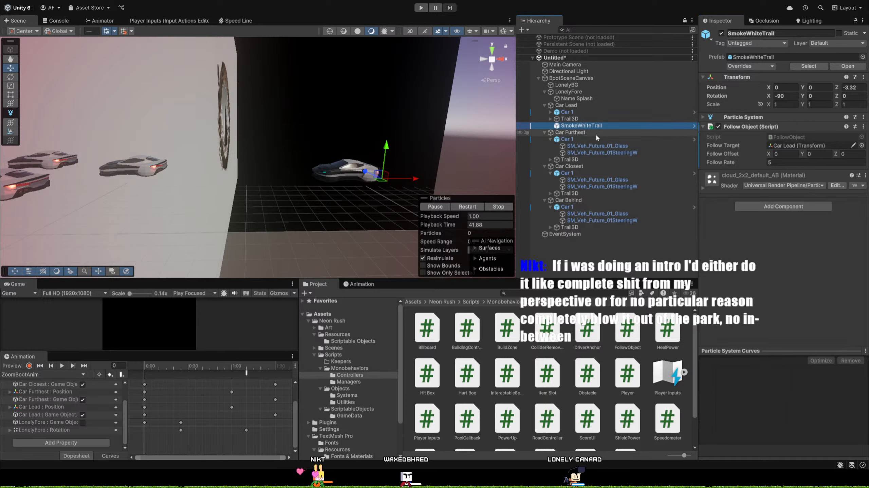
pyautogui.moveTo(597, 138); pyautogui.dragTo(575, 163)
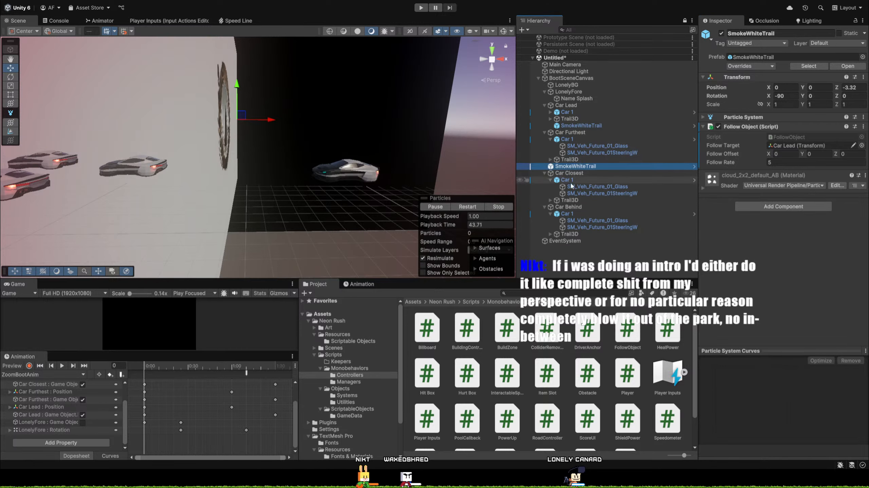
pyautogui.click(572, 174)
pyautogui.hotkey('ctrl', 'v')
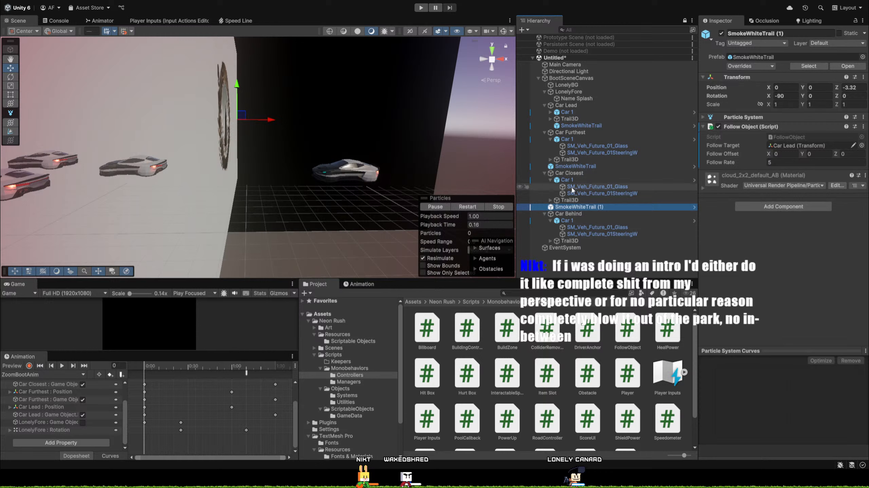
pyautogui.click(576, 215)
pyautogui.hotkey('ctrl', 'v')
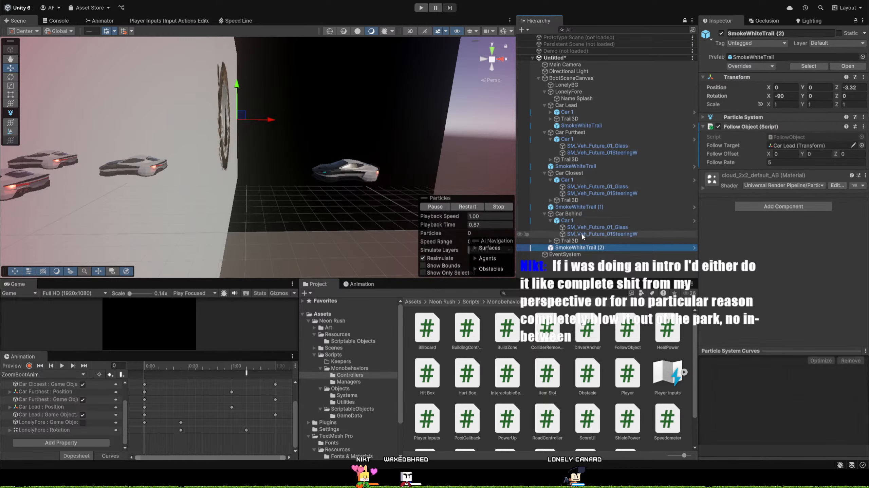
pyautogui.click(587, 249)
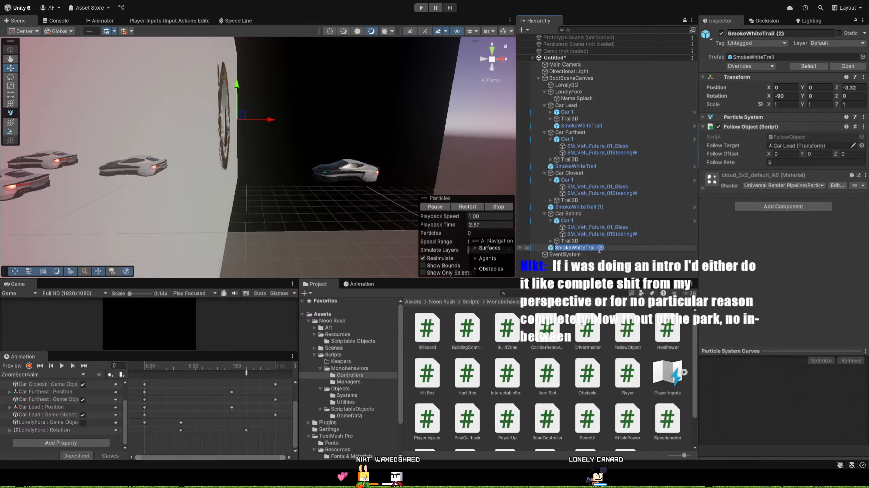
pyautogui.press('Return')
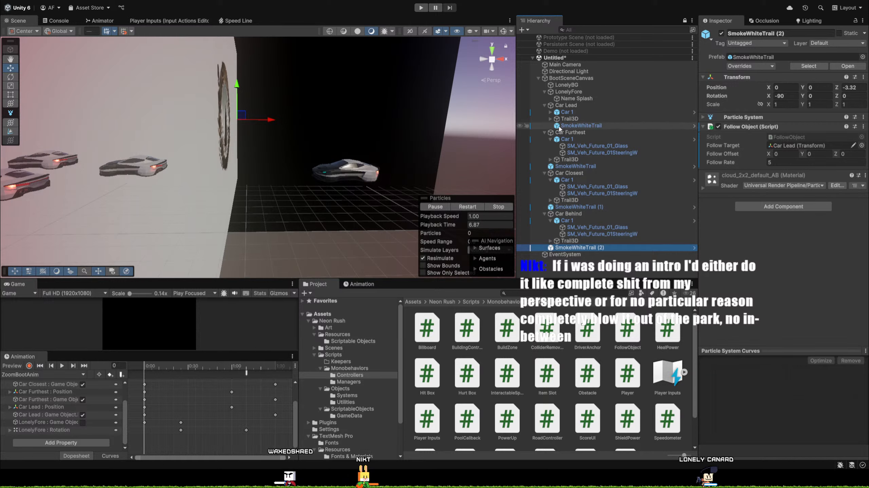
# Nest the three pasted smoke trails under Car Furthest, Car Closest and Car Behind respectively.
pyautogui.click(544, 106)
pyautogui.click(570, 113)
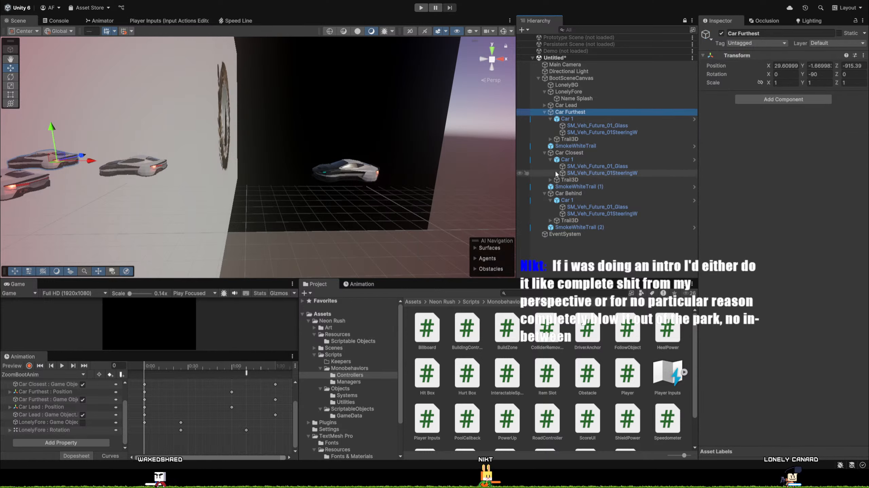
pyautogui.click(578, 147)
pyautogui.moveTo(579, 148); pyautogui.dragTo(572, 114)
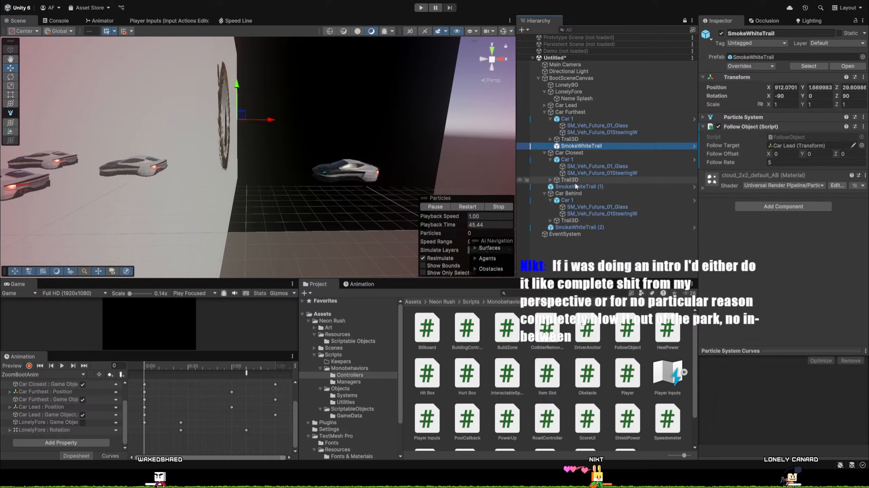
pyautogui.moveTo(577, 186); pyautogui.dragTo(572, 153)
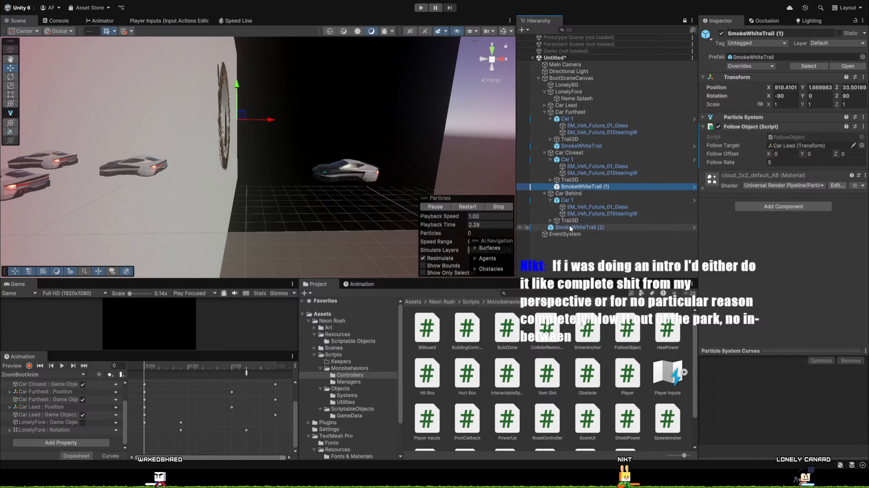
pyautogui.moveTo(579, 227); pyautogui.dragTo(569, 197)
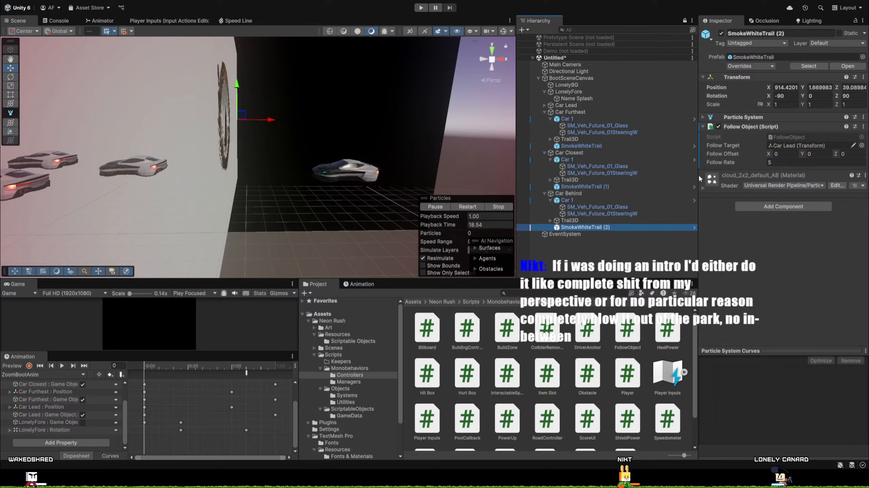
# Set the follow target of each copied smoke trail to its own parent: Car Behind, Car Closest and Car Furthest.
pyautogui.moveTo(568, 193); pyautogui.dragTo(810, 146)
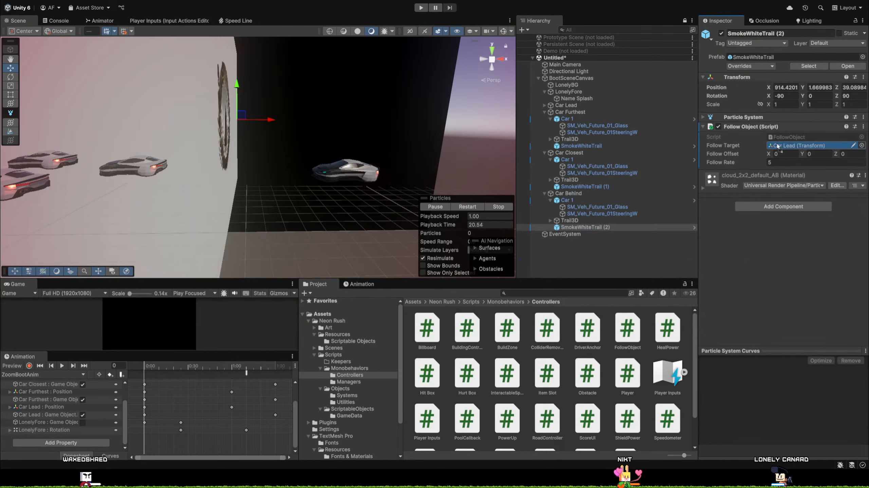
pyautogui.click(581, 186)
pyautogui.moveTo(570, 153); pyautogui.dragTo(795, 147)
pyautogui.click(580, 145)
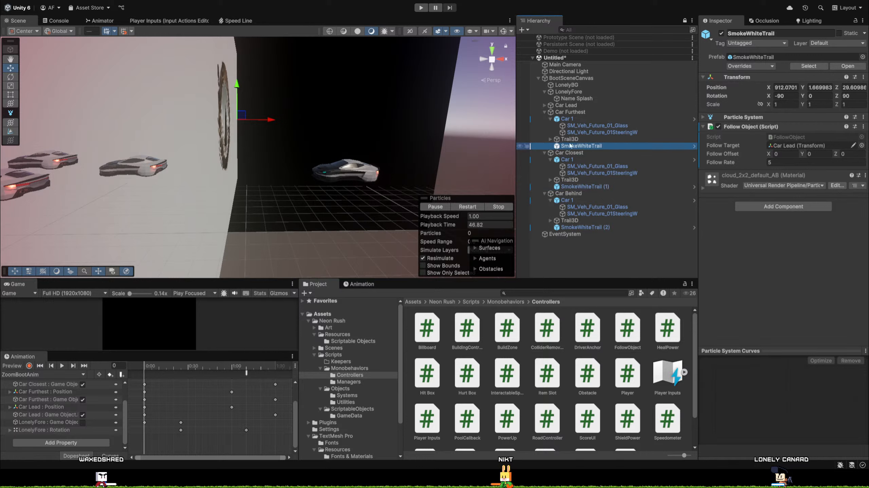
pyautogui.moveTo(570, 112); pyautogui.dragTo(807, 146)
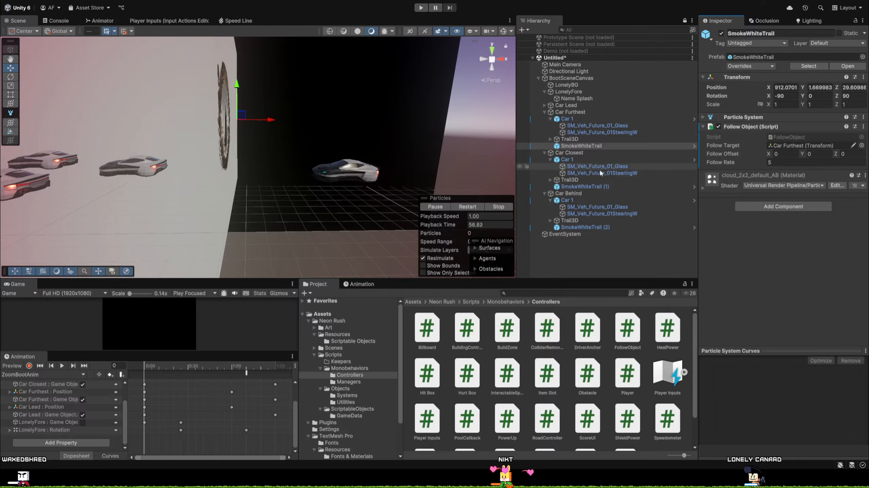
# Reset the Z position of Car Lead's SmokeWhiteTrail to 0.
pyautogui.keyDown('ctrl'); pyautogui.click(589, 187); pyautogui.keyUp('ctrl')
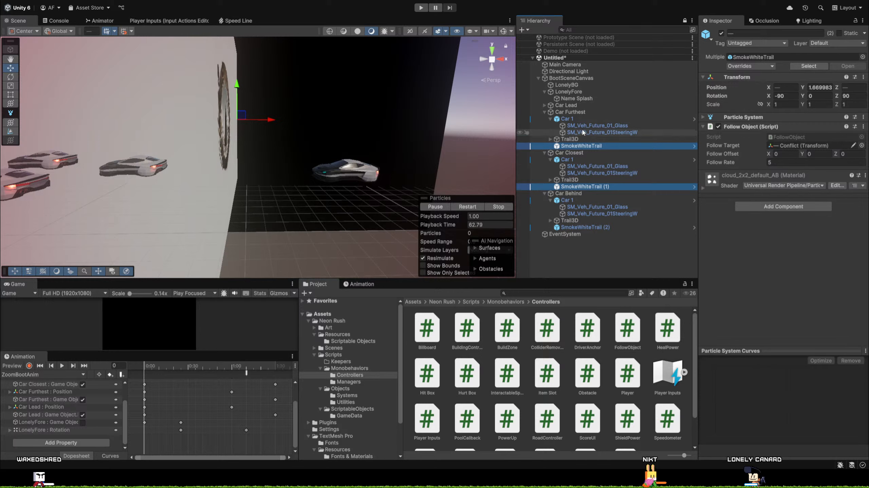
pyautogui.click(543, 105)
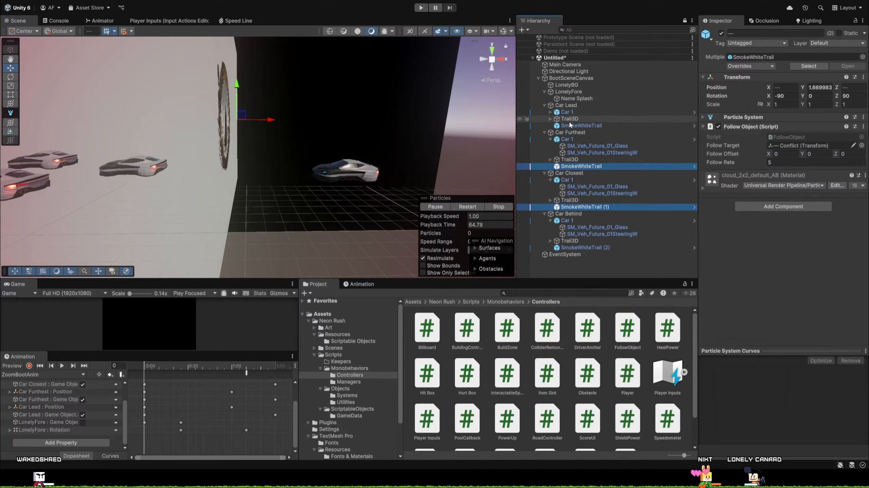
pyautogui.click(586, 125)
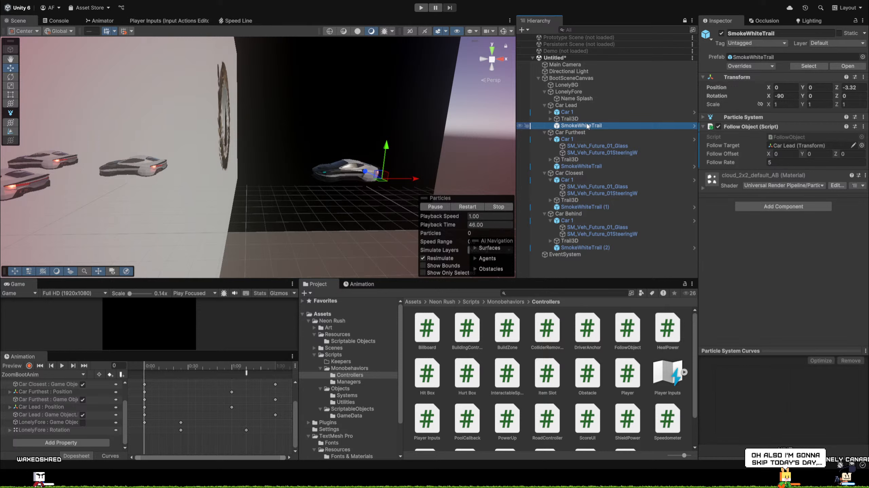
pyautogui.moveTo(424, 161)
pyautogui.mouseDown(button='right')
pyautogui.moveTo(522, 172)
pyautogui.moveTo(419, 156)
pyautogui.mouseUp(button='right')
pyautogui.press('w')
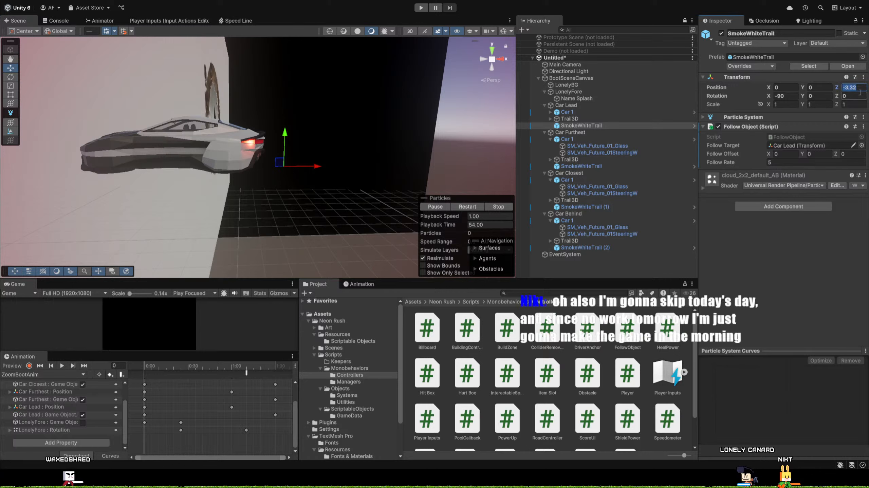
pyautogui.press('BackSpace')
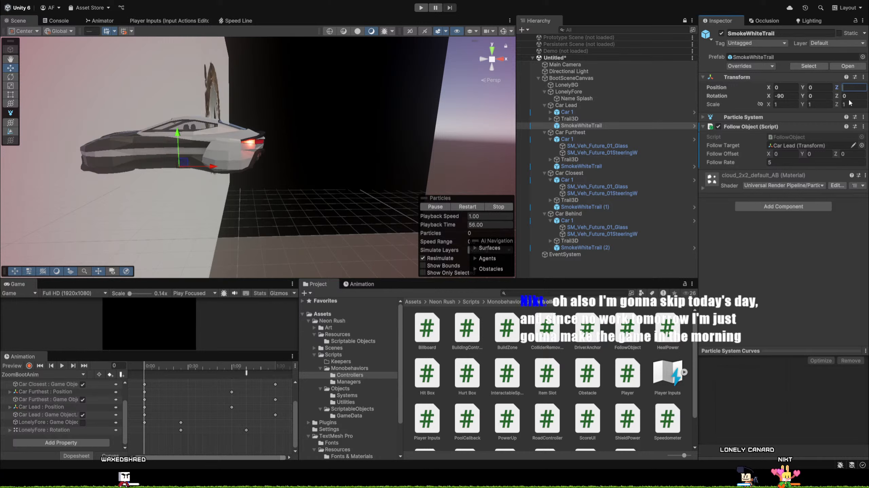
# Set the Z follow offset of Car Lead's SmokeWhiteTrail to -3.3.
pyautogui.click(594, 125)
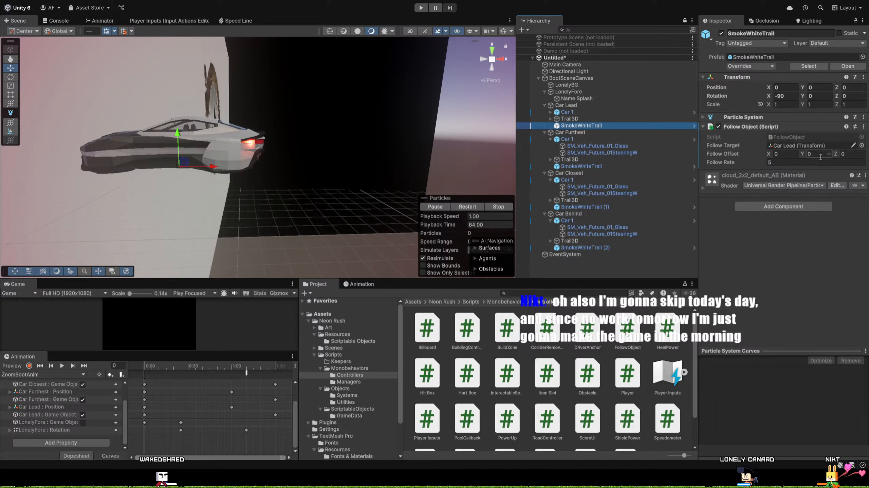
pyautogui.click(841, 154)
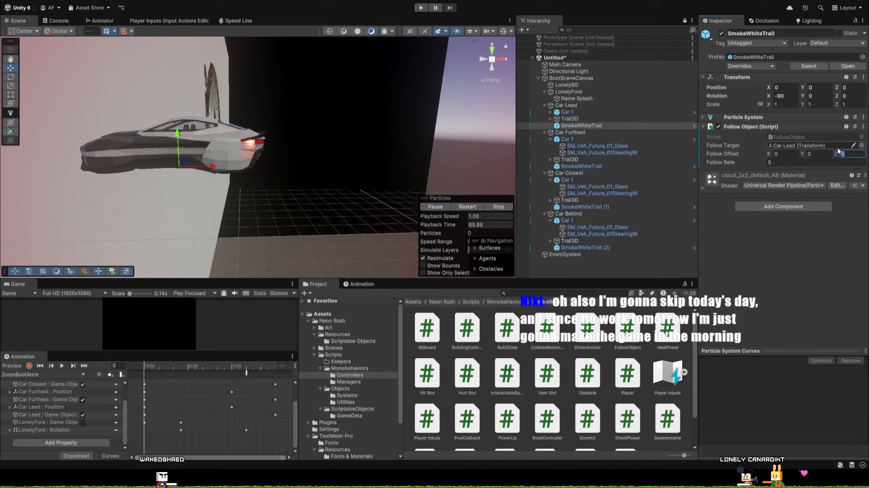
pyautogui.write('-3')
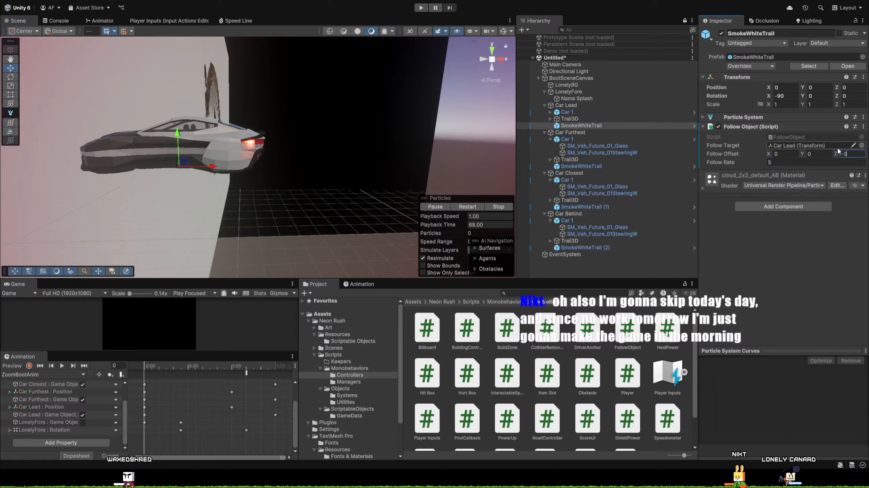
pyautogui.write('.3')
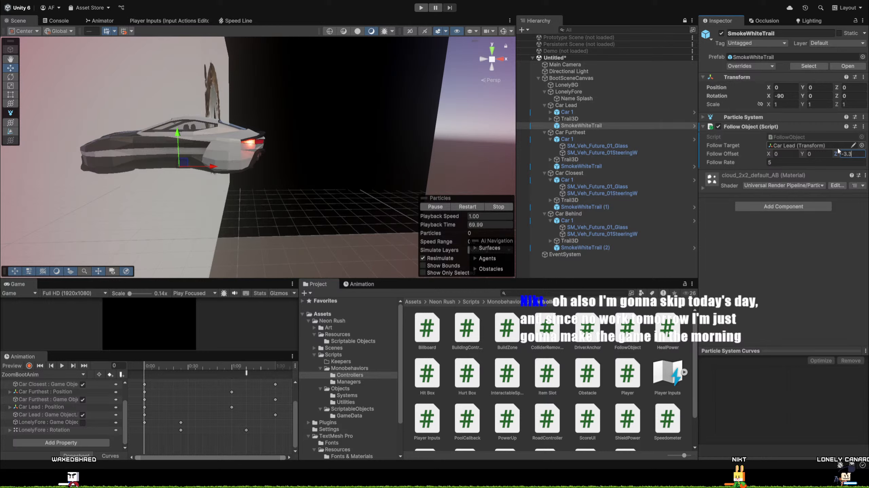
# Set the Z follow offset of Car Furthest's SmokeWhiteTrail to -3.3.
pyautogui.press('Tab')
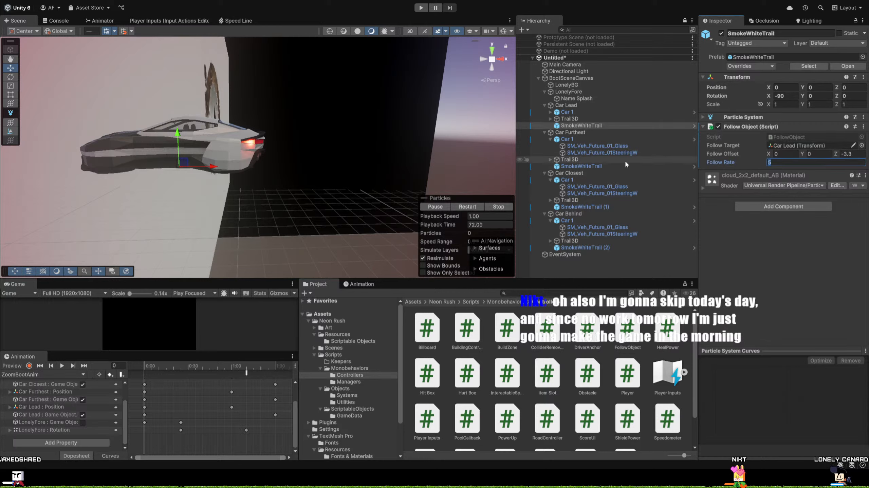
pyautogui.click(583, 166)
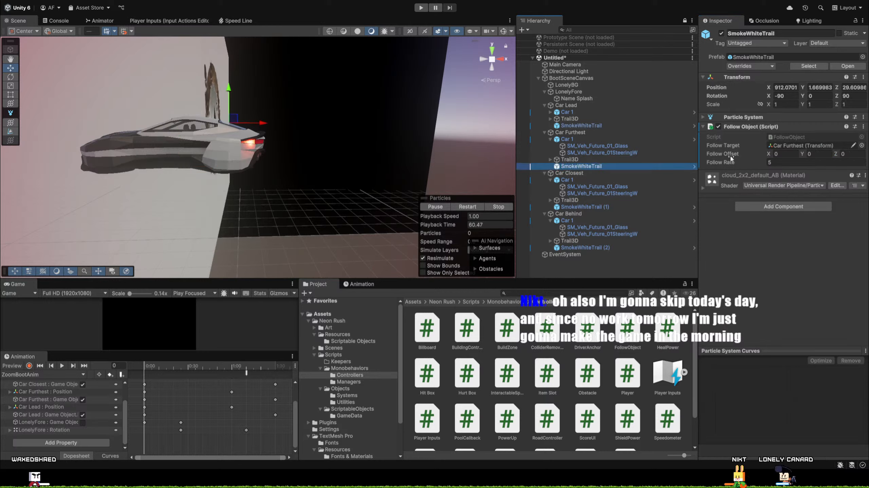
pyautogui.click(846, 154)
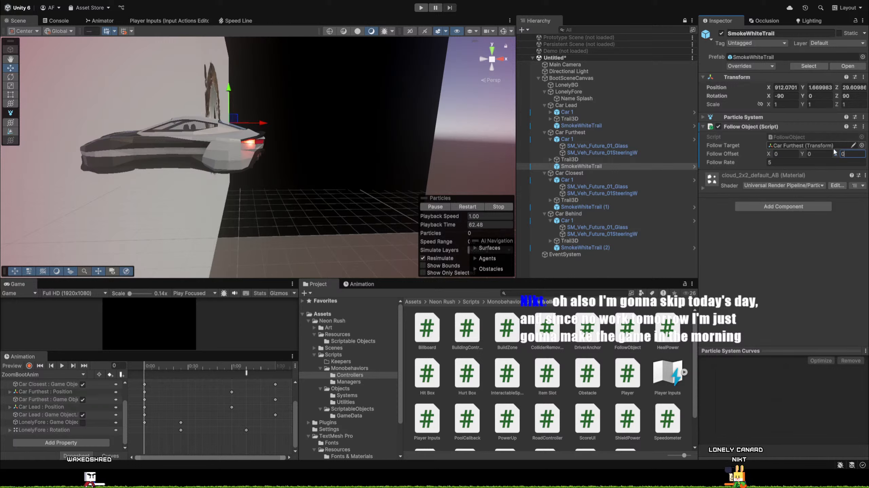
pyautogui.write('-')
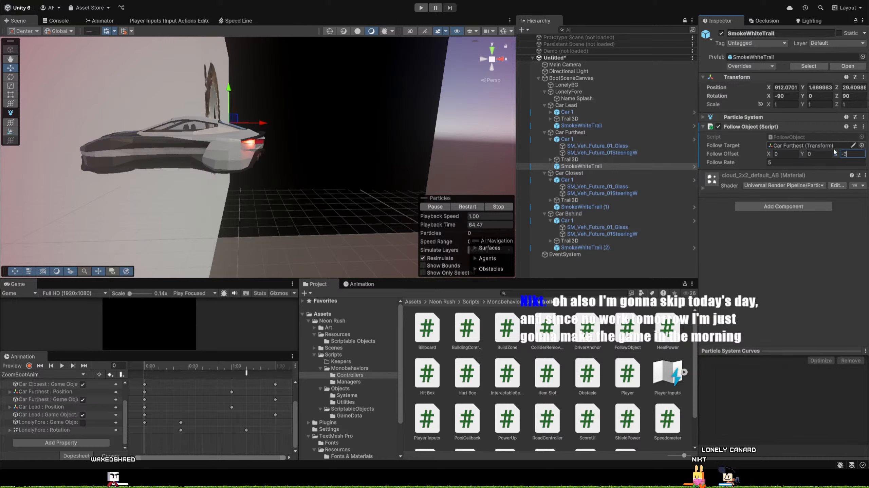
pyautogui.write('3.3')
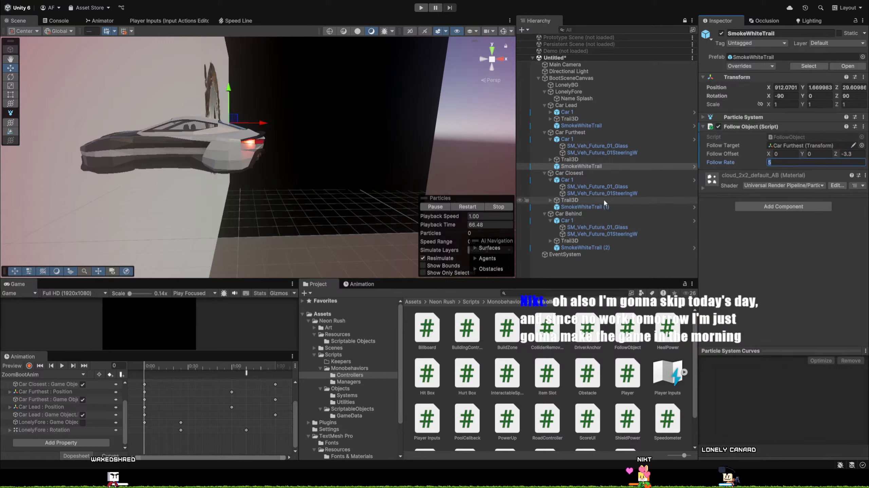
# Set the Z follow offset of SmokeWhiteTrail (1) and SmokeWhiteTrail (2) to -3.3.
pyautogui.click(628, 206)
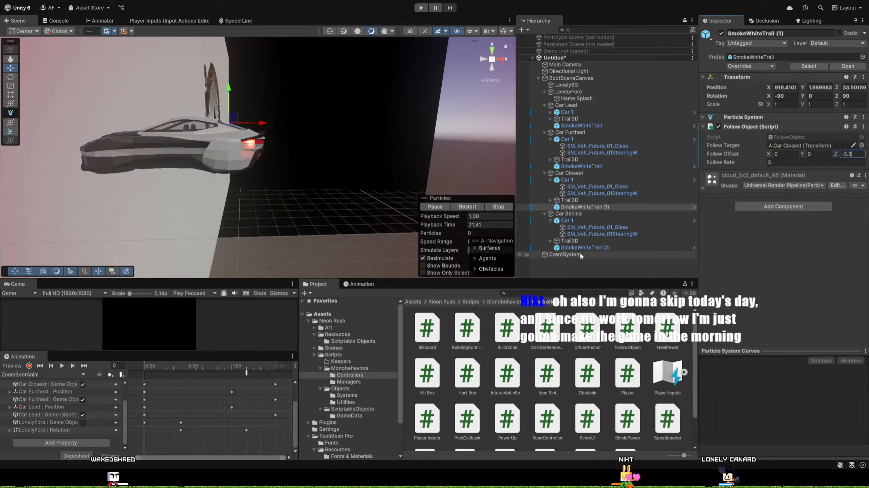
pyautogui.click(587, 247)
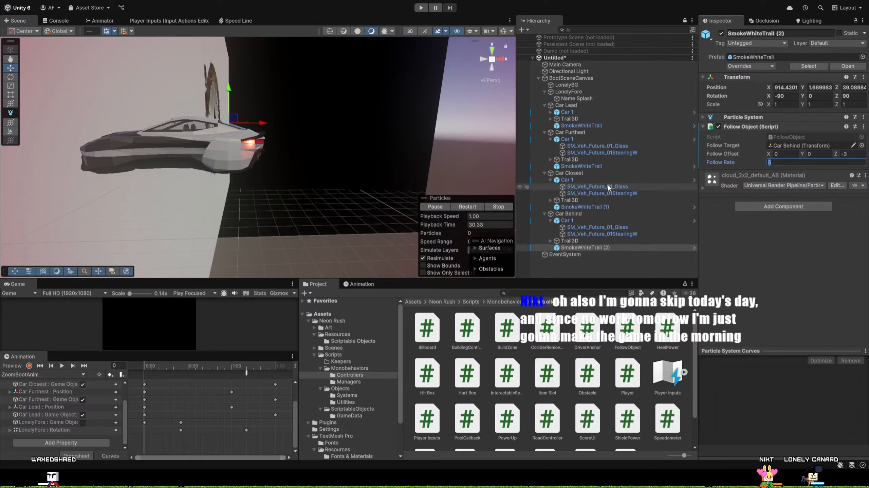
pyautogui.press('Tab')
pyautogui.click(845, 154)
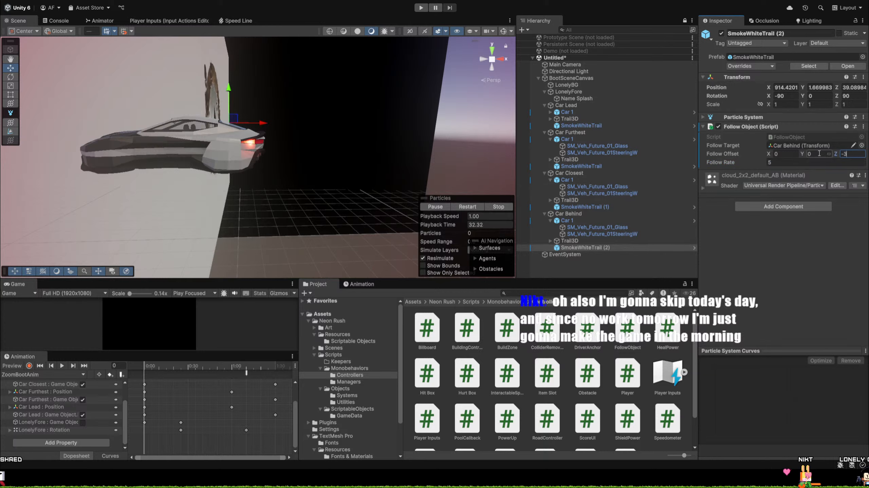
pyautogui.write('.3')
pyautogui.press('Tab')
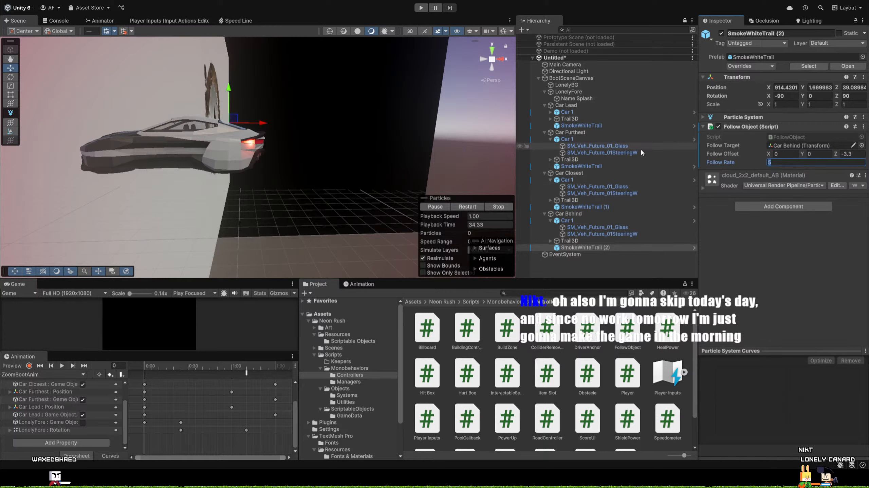
# Move all four smoke trails out of their car parents to the scene root, below EventSystem.
pyautogui.moveTo(569, 128); pyautogui.dragTo(550, 76)
pyautogui.moveTo(589, 107); pyautogui.dragTo(591, 269)
pyautogui.moveTo(552, 258); pyautogui.dragTo(591, 258)
pyautogui.click(588, 241)
pyautogui.click(588, 202)
pyautogui.moveTo(588, 202); pyautogui.dragTo(589, 258)
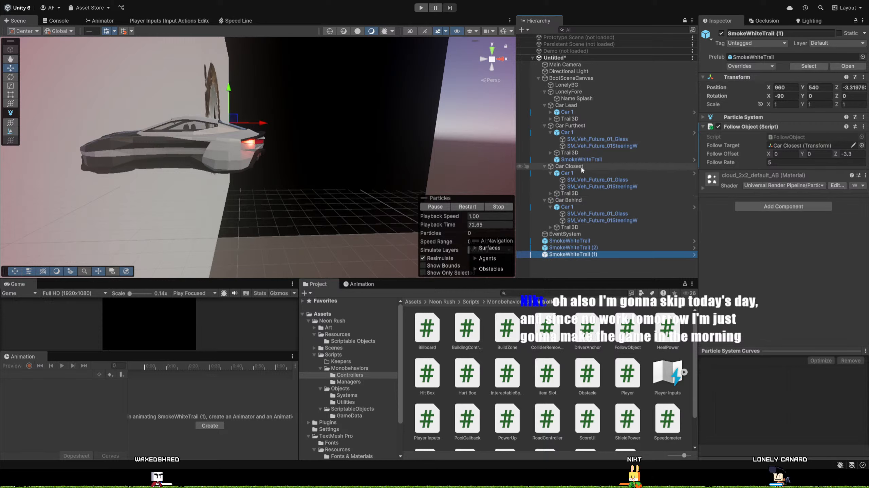
pyautogui.moveTo(588, 159); pyautogui.dragTo(596, 258)
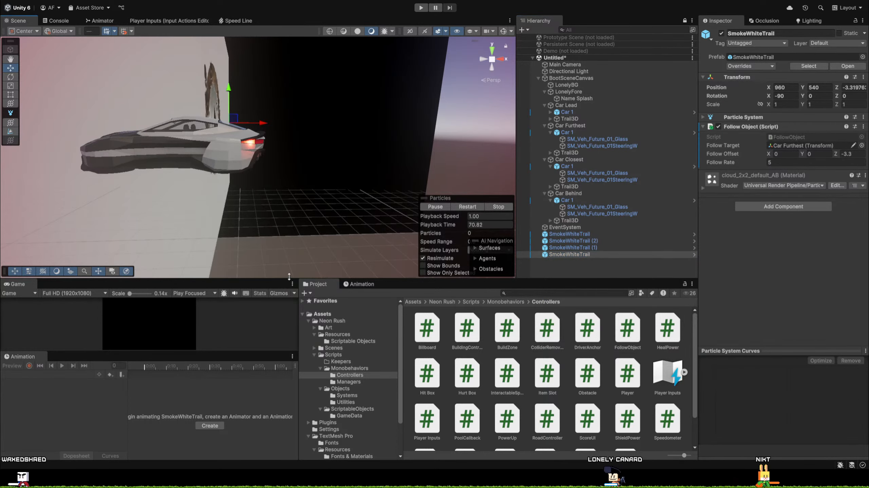
# Enlarge the Game view, show the Console and test-play the boot scene to check the detached smoke trails.
pyautogui.moveTo(298, 280); pyautogui.dragTo(273, 123)
pyautogui.moveTo(266, 259); pyautogui.dragTo(266, 316)
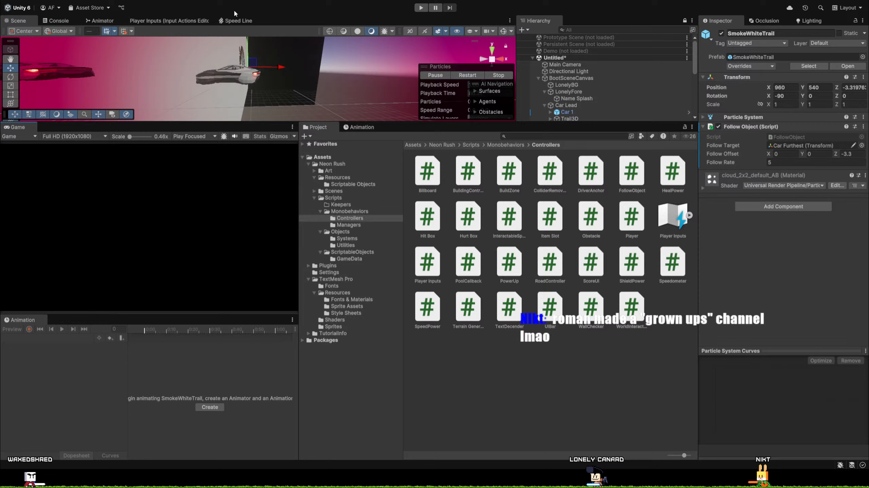
pyautogui.click(56, 20)
pyautogui.click(421, 7)
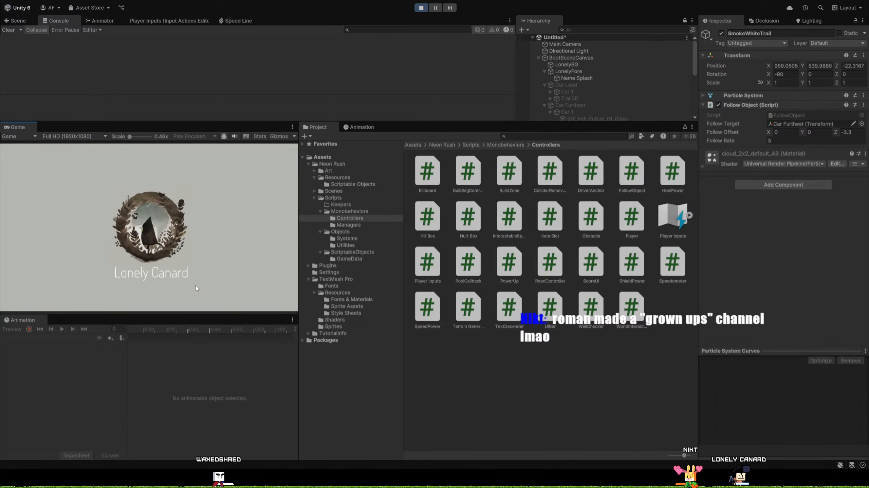
pyautogui.scroll(-5, 573, 73)
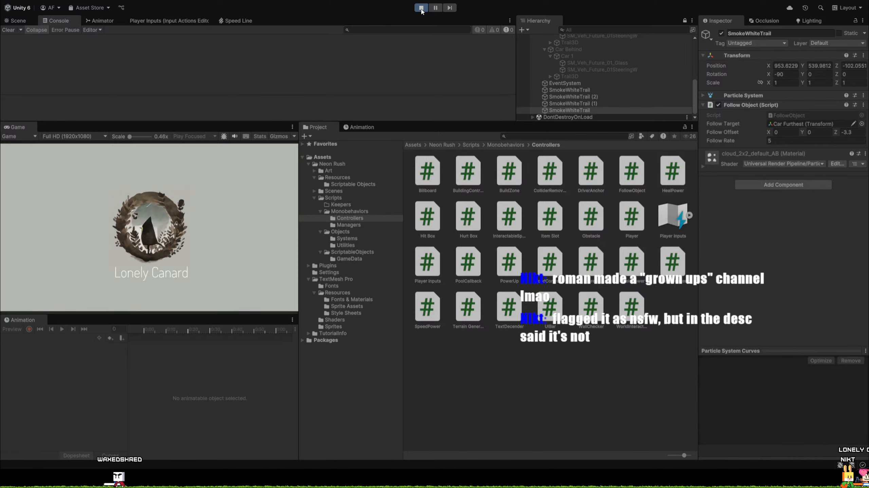
pyautogui.click(421, 8)
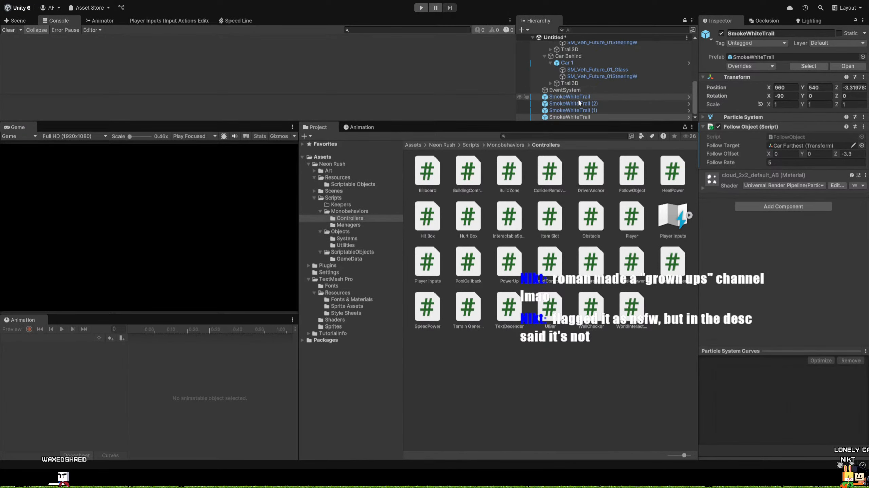
# Select all four smoke trails, set their follow rate to 25 and test-play the boot scene.
pyautogui.click(580, 97)
pyautogui.keyDown('shift'); pyautogui.click(580, 117); pyautogui.keyUp('shift')
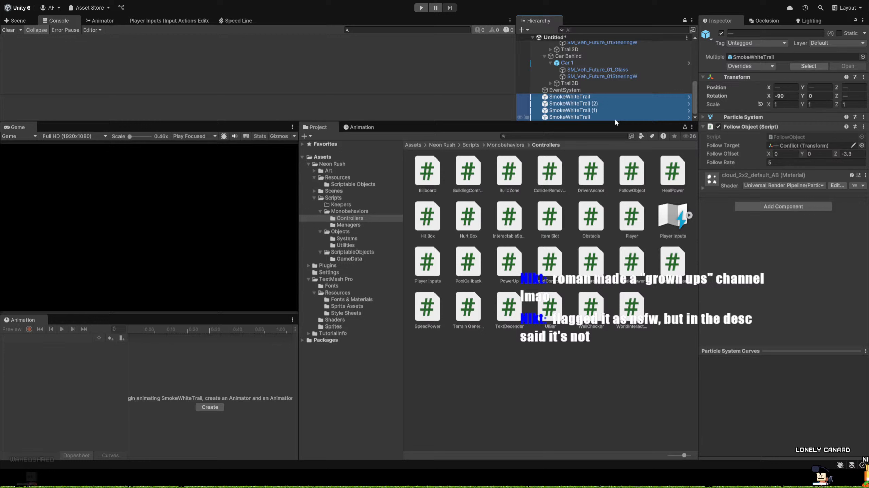
pyautogui.click(776, 162)
pyautogui.write('25')
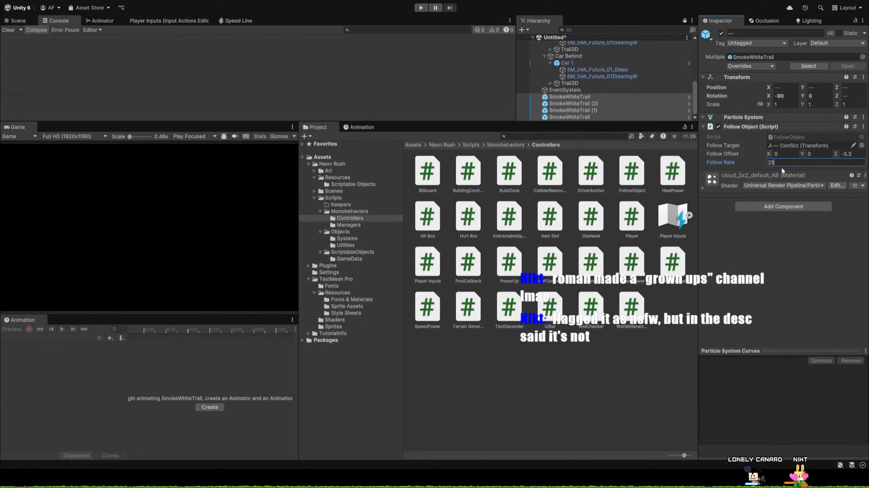
pyautogui.hotkey('ctrl', 'p')
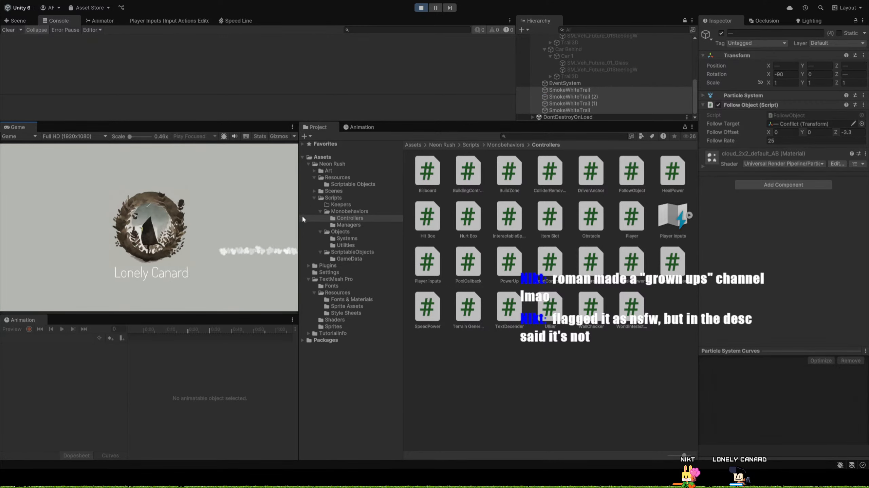
pyautogui.click(421, 8)
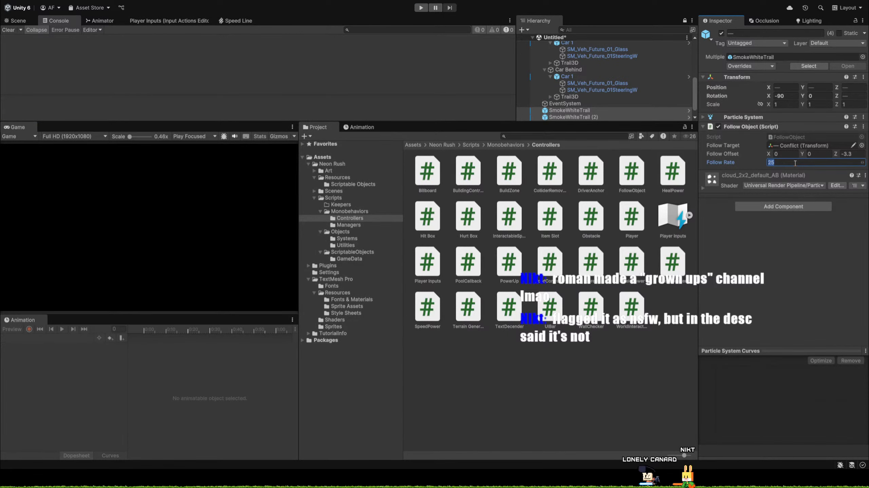
# Set the four smoke trails' follow rate to 45 and test-play the boot scene.
pyautogui.write('45')
pyautogui.press('Return')
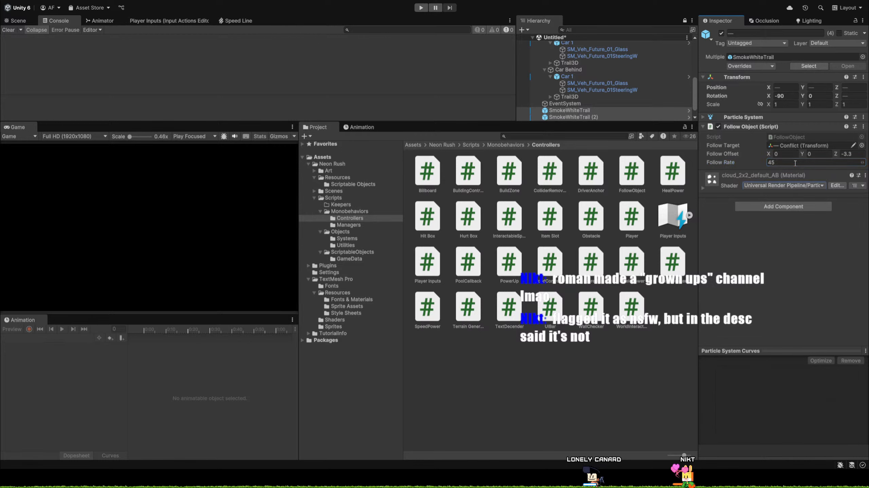
pyautogui.click(421, 7)
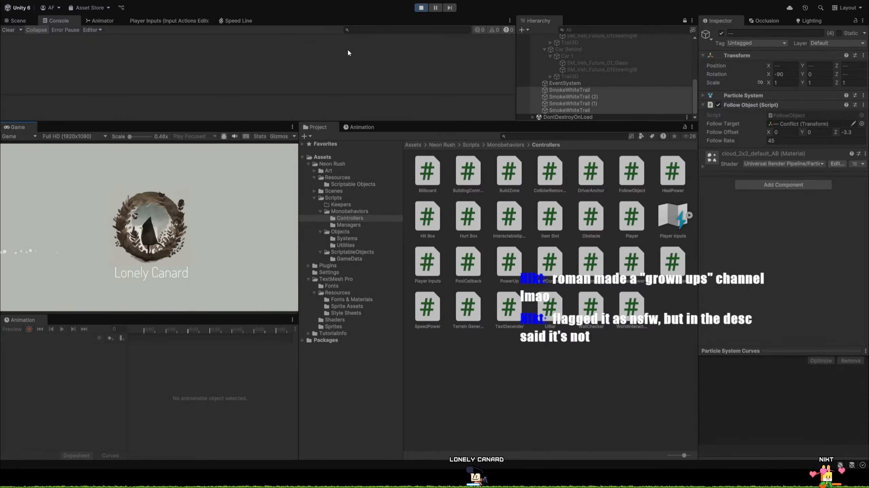
pyautogui.click(421, 8)
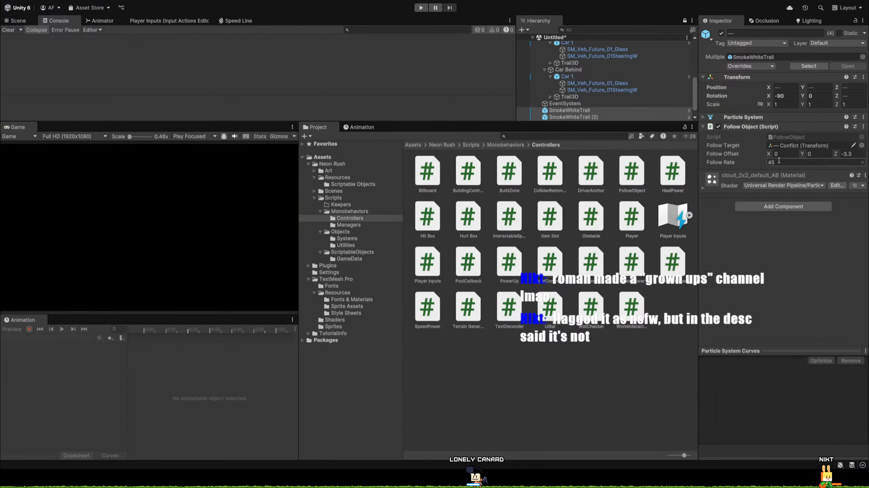
# Set the four smoke trails' follow rate to 55 and test-play the boot scene.
pyautogui.write('5')
pyautogui.press('Return')
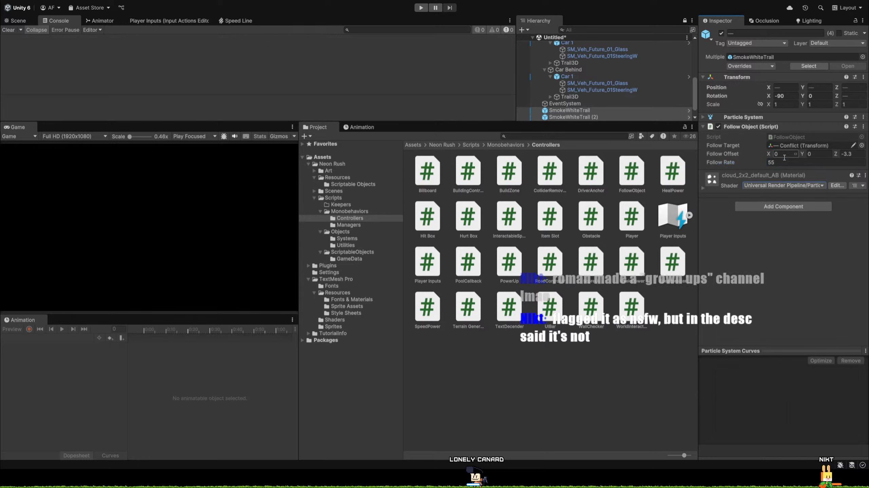
pyautogui.click(419, 8)
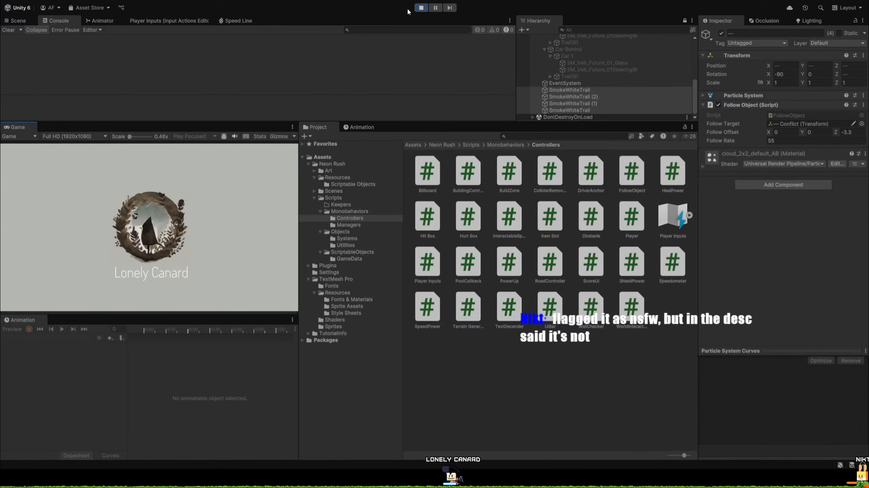
pyautogui.click(420, 7)
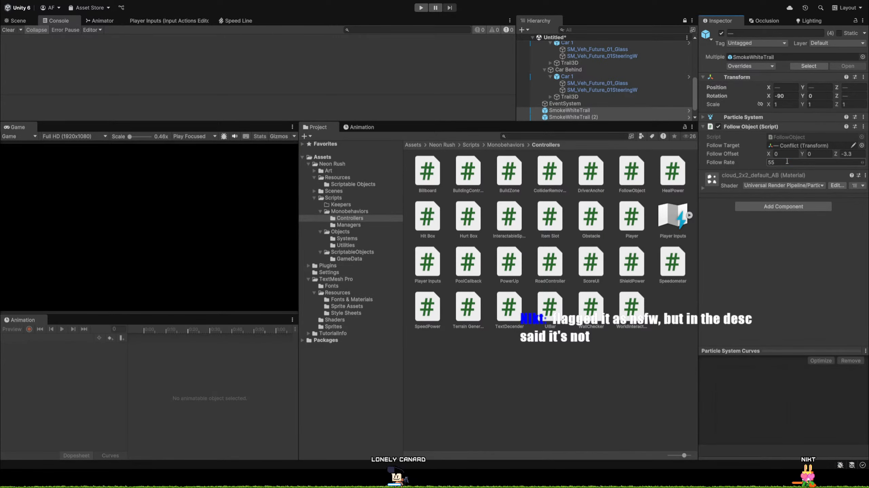
# Set the four smoke trails' follow rate to 70 and test-play the boot scene.
pyautogui.click(750, 165)
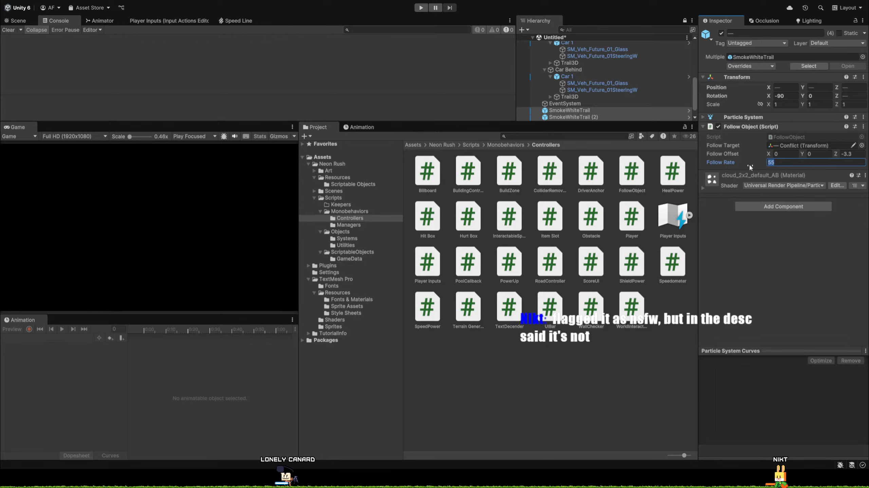
pyautogui.write('70')
pyautogui.press('Return')
pyautogui.click(421, 7)
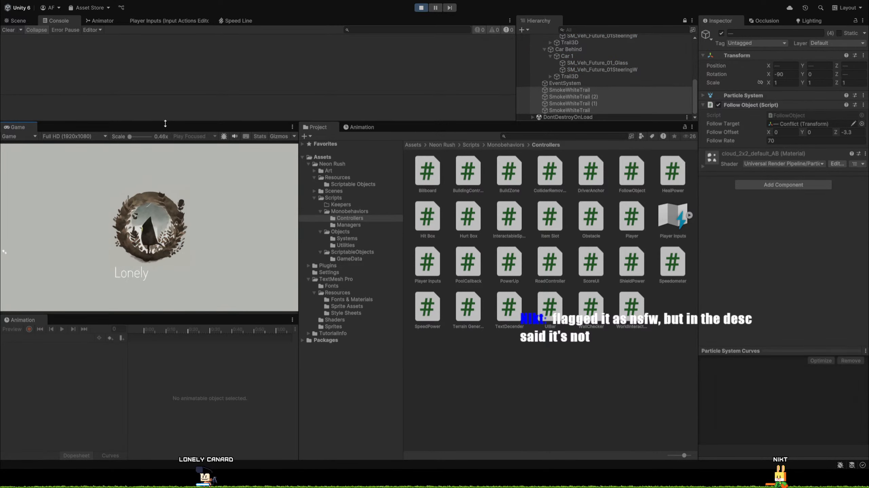
pyautogui.click(421, 7)
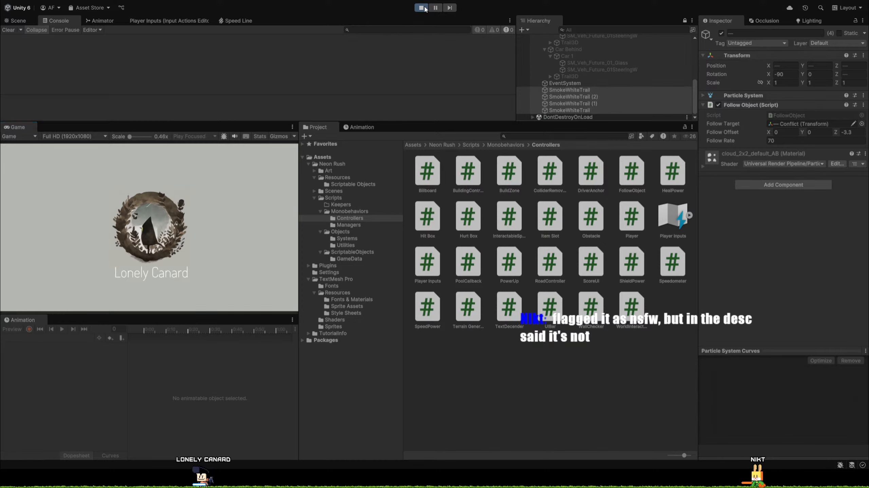
# Set the four smoke trails' follow rate to 100 and test-play the boot scene.
pyautogui.click(791, 162)
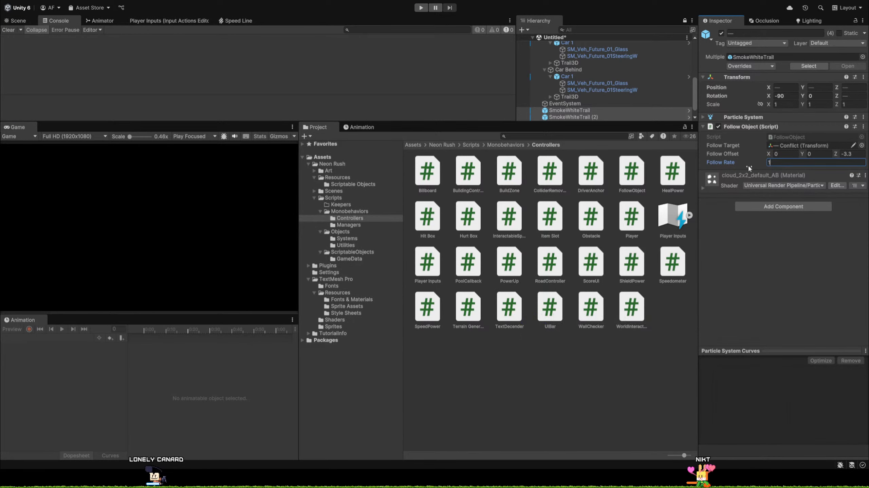
pyautogui.write('100')
pyautogui.press('Tab')
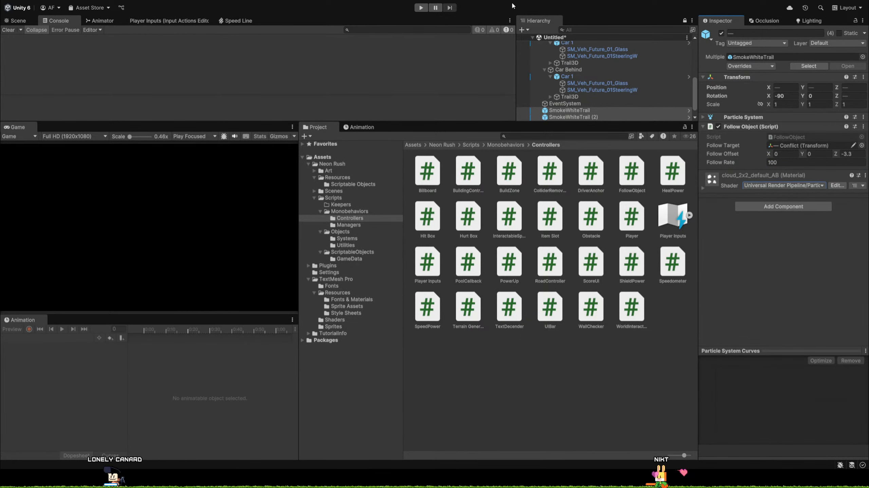
pyautogui.click(421, 7)
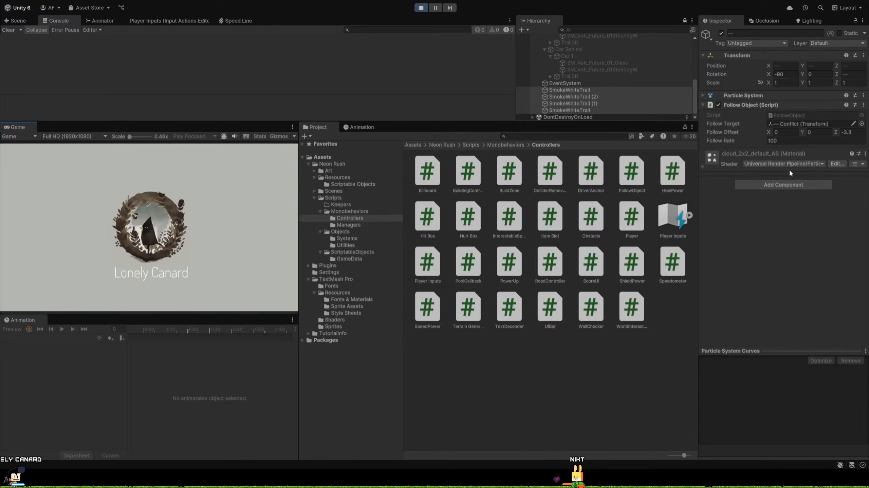
# Set the four smoke trails' follow rate to 125 and test-play the boot scene.
pyautogui.click(420, 8)
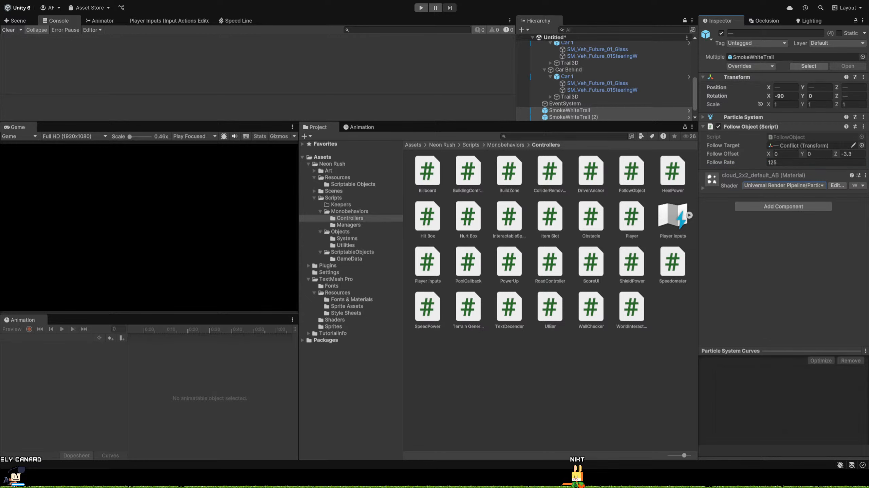
pyautogui.click(423, 9)
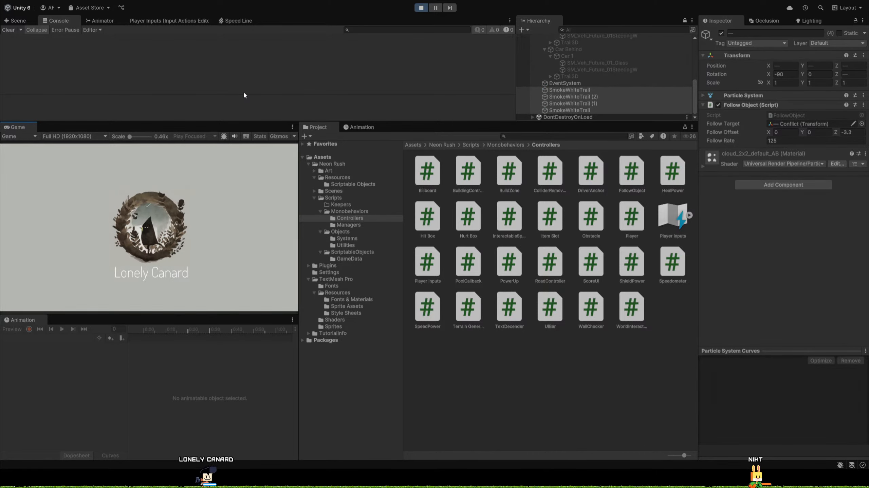
pyautogui.click(421, 8)
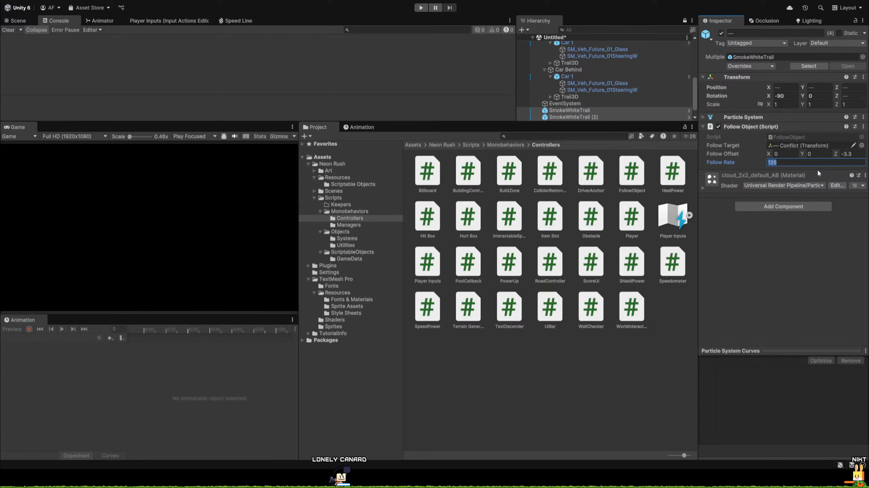
# Select all four smoke trails and set their follow offset X to 3.
pyautogui.click(780, 154)
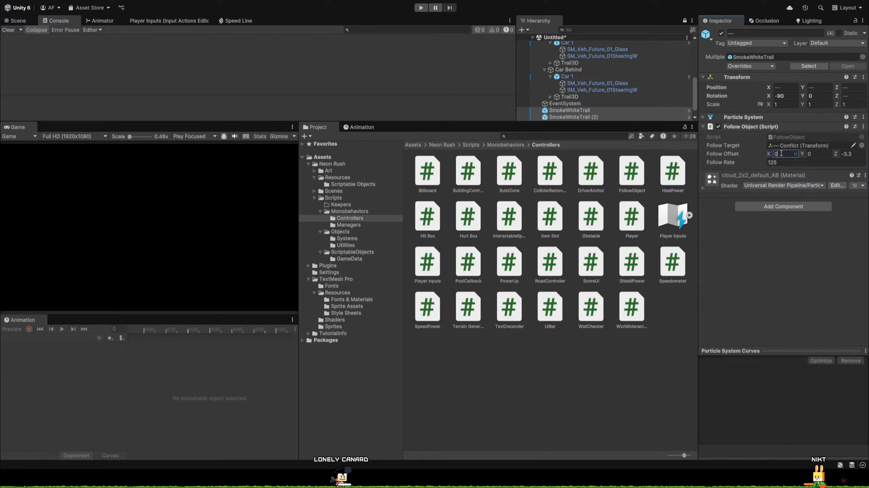
pyautogui.click(583, 110)
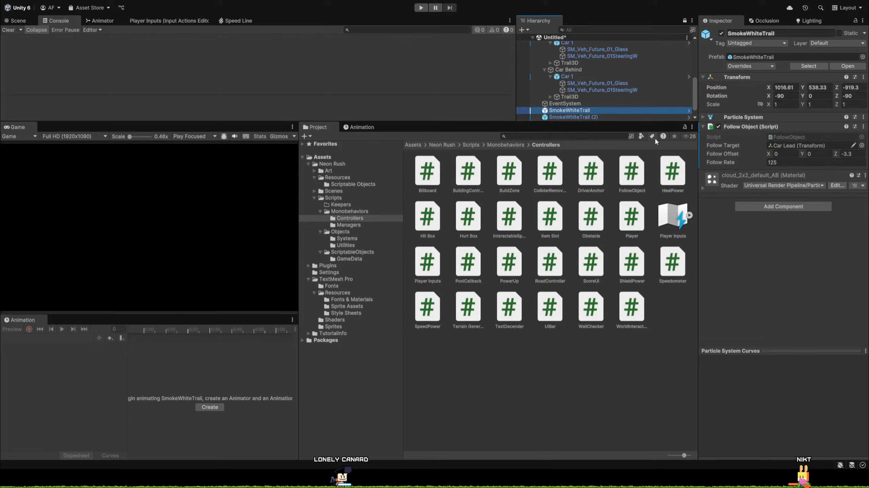
pyautogui.click(787, 154)
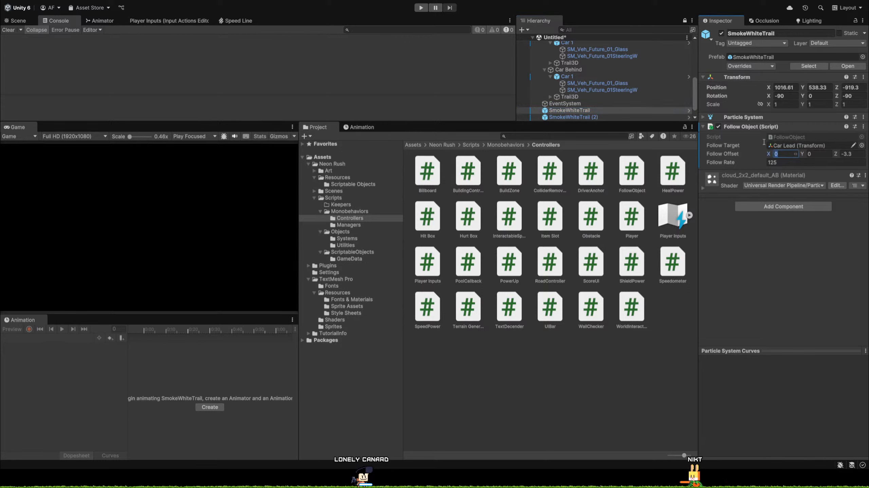
pyautogui.click(15, 20)
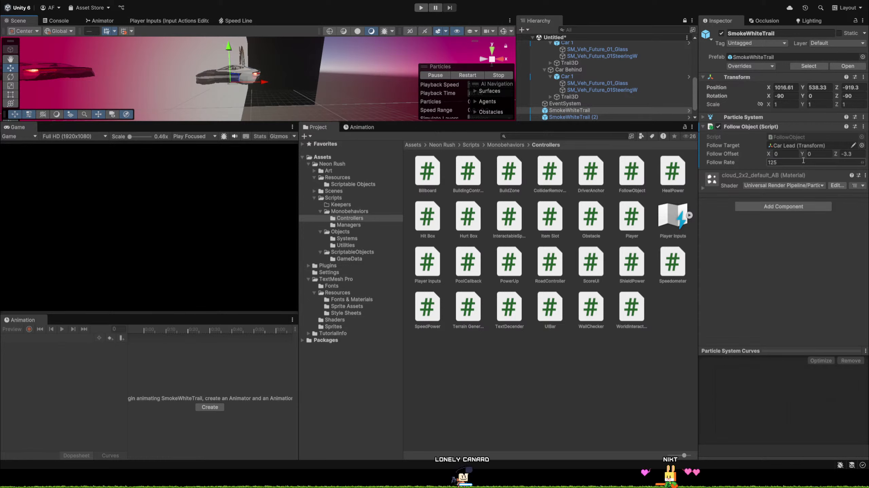
pyautogui.scroll(-2, 600, 89)
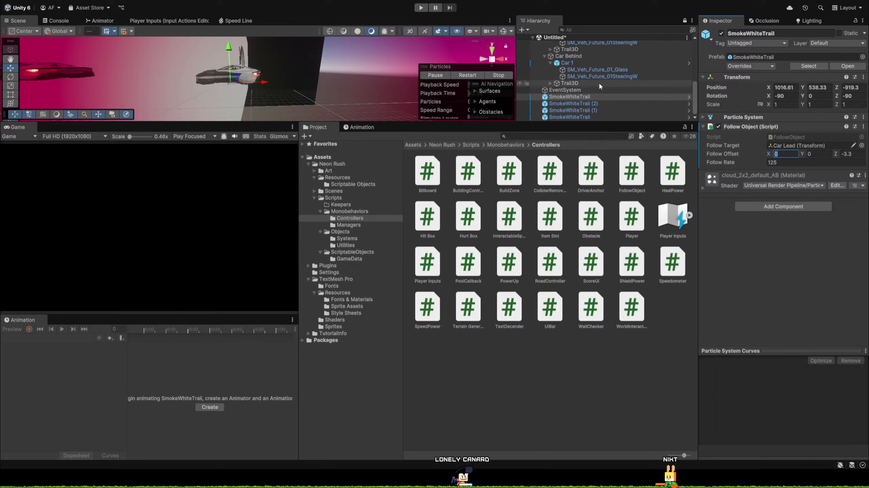
pyautogui.click(587, 120)
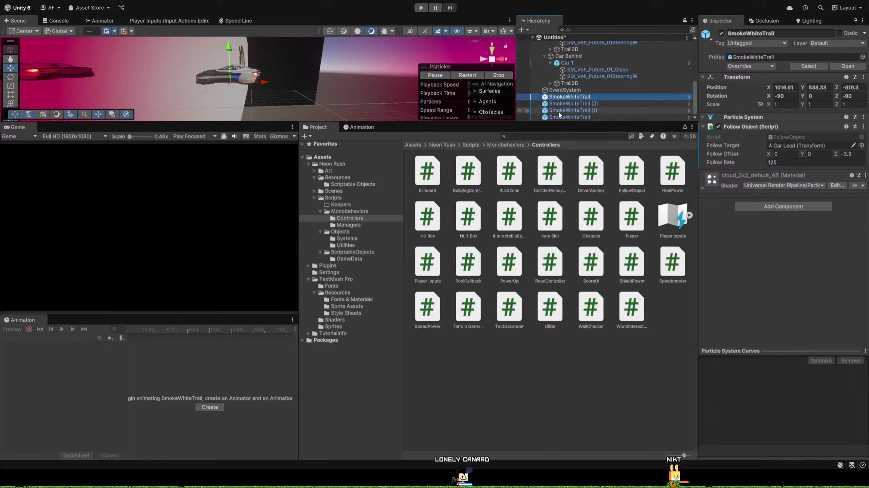
pyautogui.keyDown('shift'); pyautogui.click(572, 118); pyautogui.keyUp('shift')
pyautogui.click(778, 154)
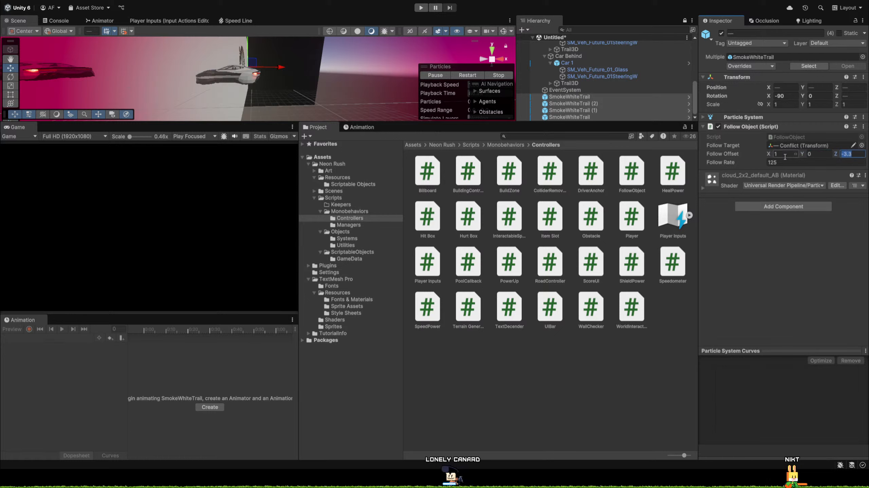
pyautogui.write('3')
pyautogui.press('Tab')
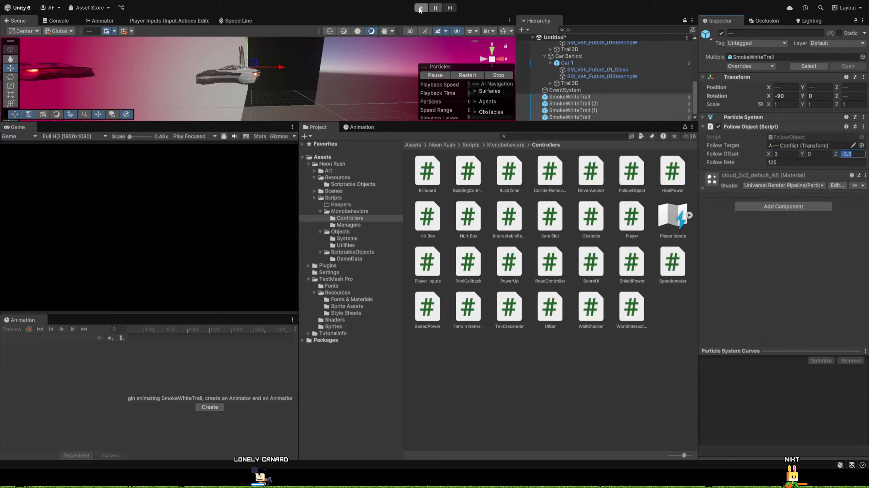
# Test-play the boot scene to check the smoke trails with the new X offset.
pyautogui.click(61, 20)
pyautogui.click(422, 8)
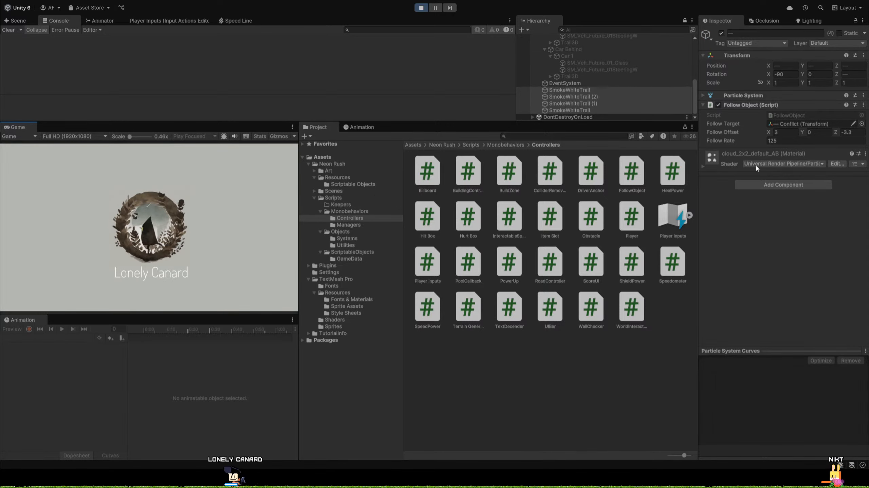
pyautogui.click(430, 8)
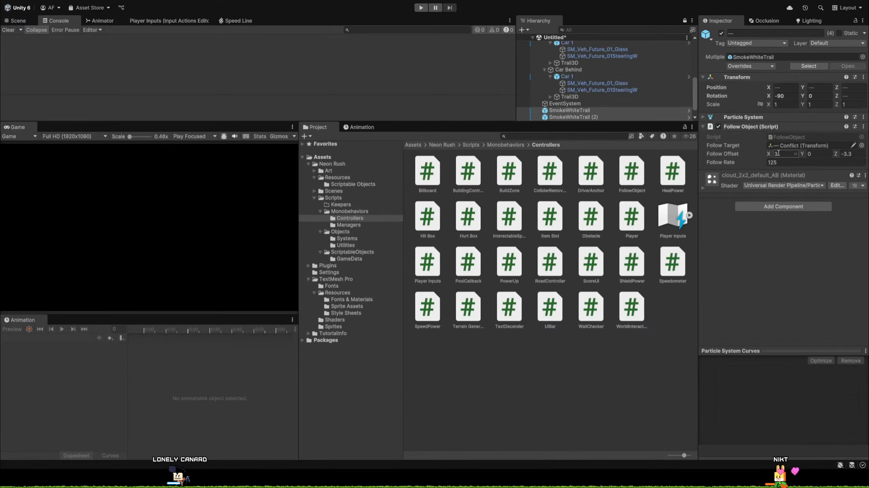
# Set the four smoke trails' follow rate to 110 and test-play the boot scene.
pyautogui.write('110')
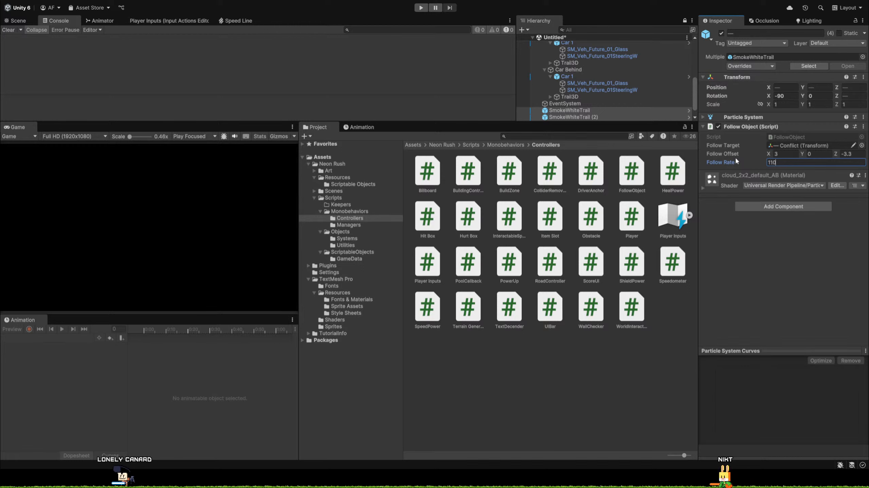
pyautogui.press('Return')
pyautogui.click(420, 8)
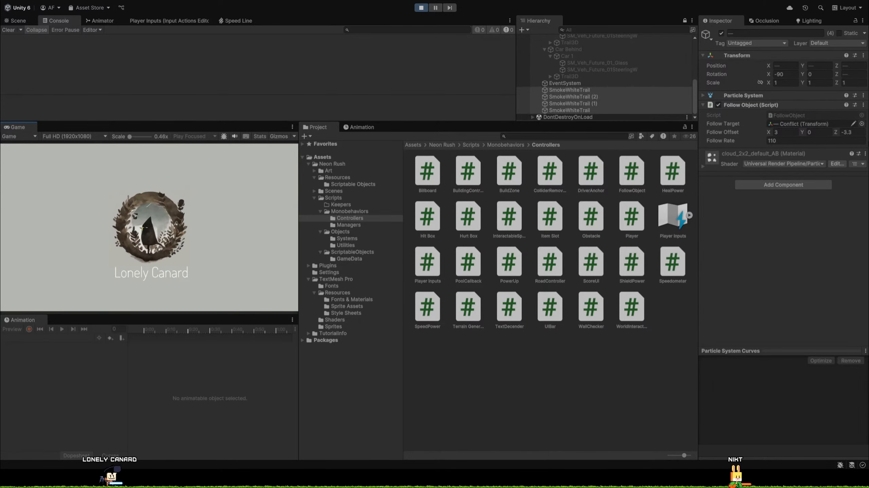
pyautogui.click(424, 7)
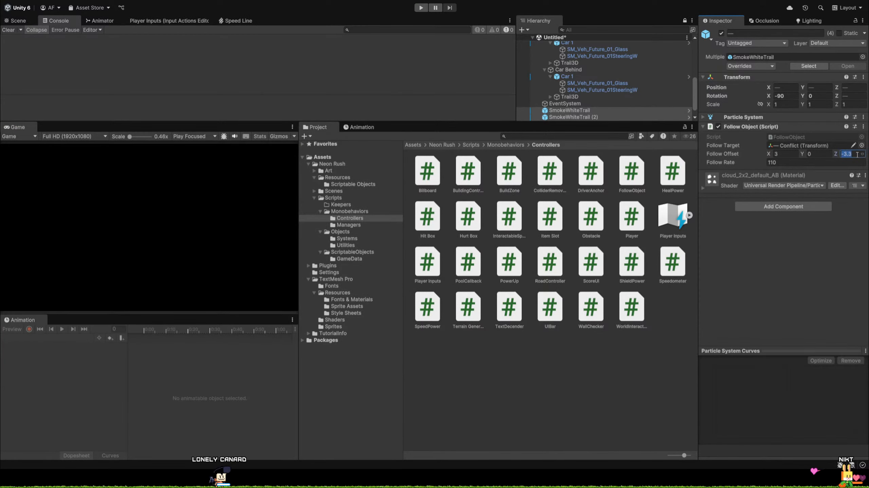
# Pause the boot scene during playback as a car passes and inspect the smoke trails in the Scene view.
pyautogui.press('BackSpace')
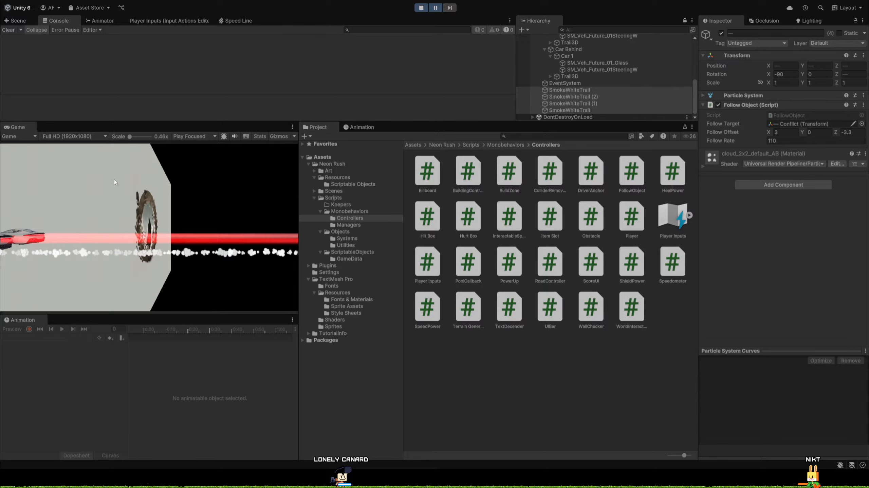
pyautogui.click(20, 23)
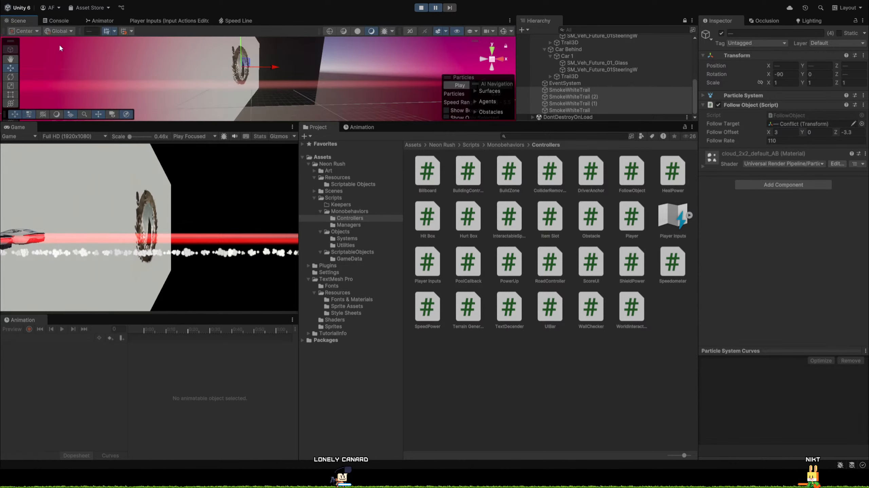